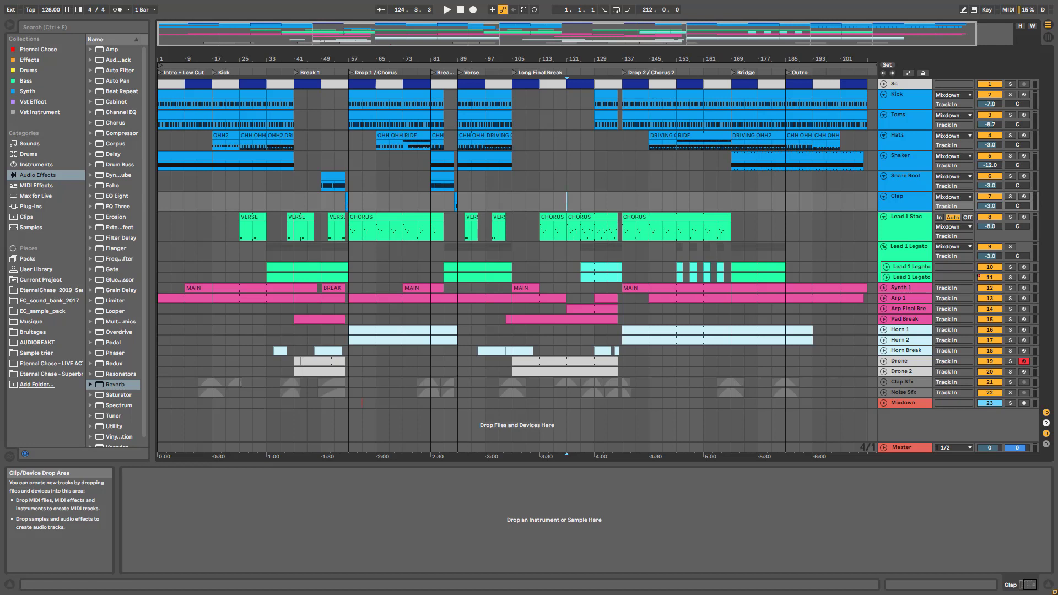
- Play the arrangement from bar 121 in the Long Final Break into Drop 2 and show the whole song
{"action": "left_click", "coordinate": [567, 198]}
{"action": "scroll", "coordinate": [504, 229], "scroll_direction": "up", "scroll_amount": 3}
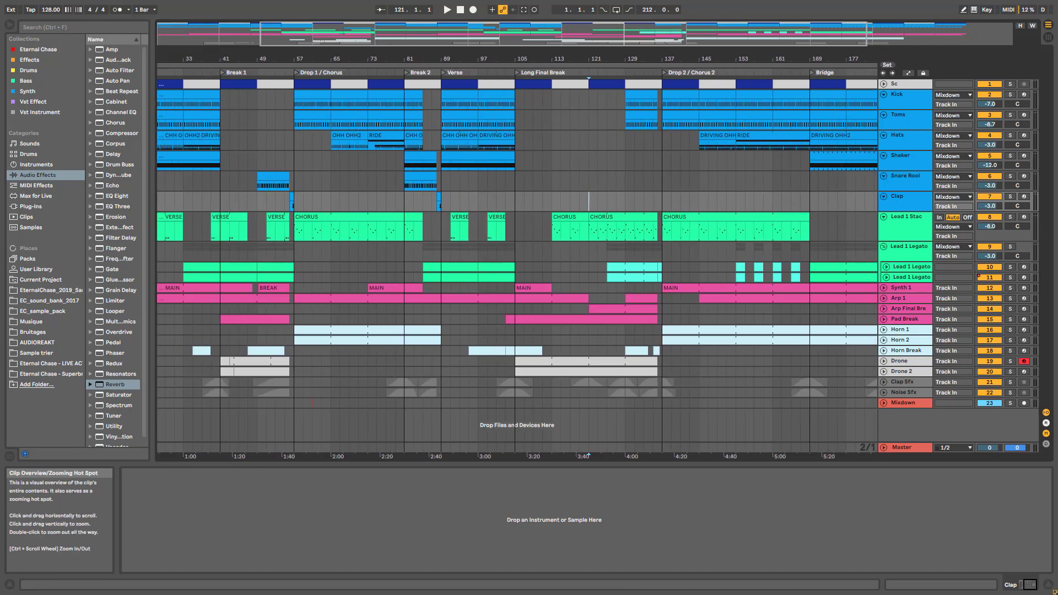
{"action": "key", "text": "space"}
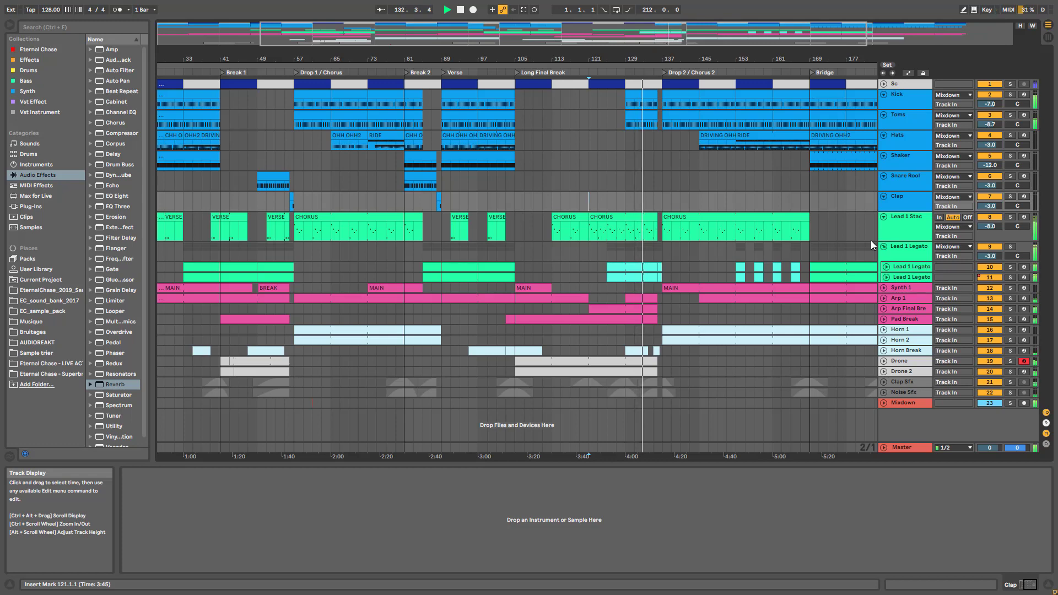
{"action": "left_click_drag", "start_coordinate": [674, 33], "coordinate": [675, 42]}
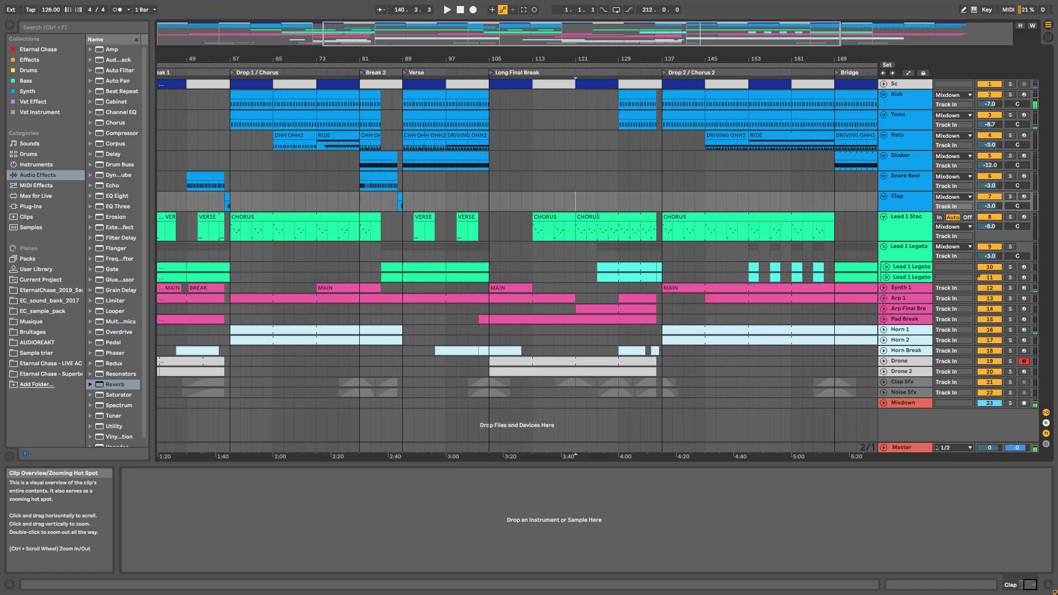
{"action": "double_click", "coordinate": [695, 29]}
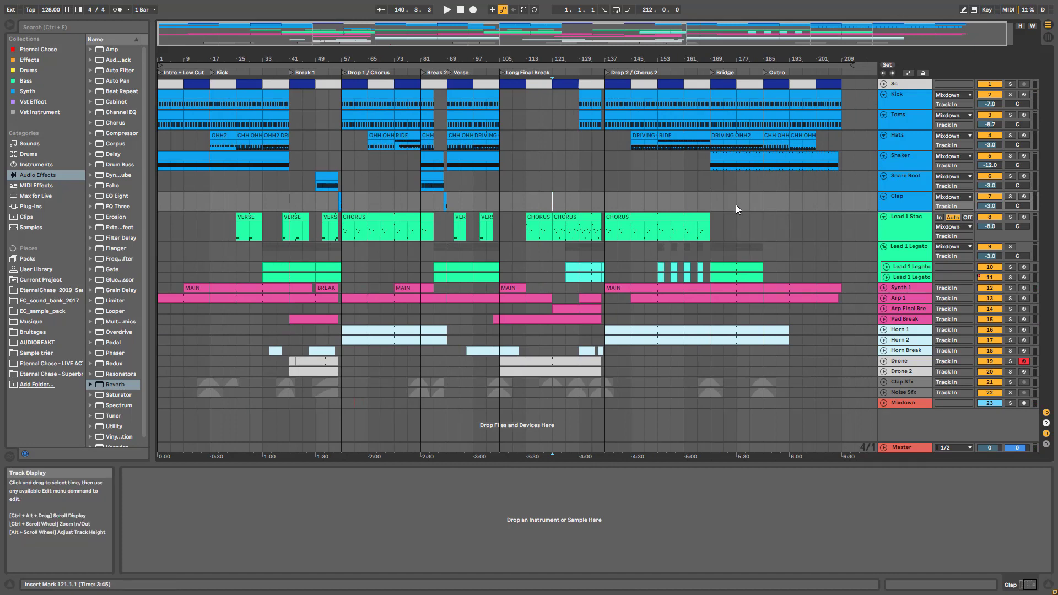
- Solo the Lead 1 Stac track and listen to its CHORUS clips in the Long Final Break from bars 121 and 117
{"action": "left_click", "coordinate": [578, 217]}
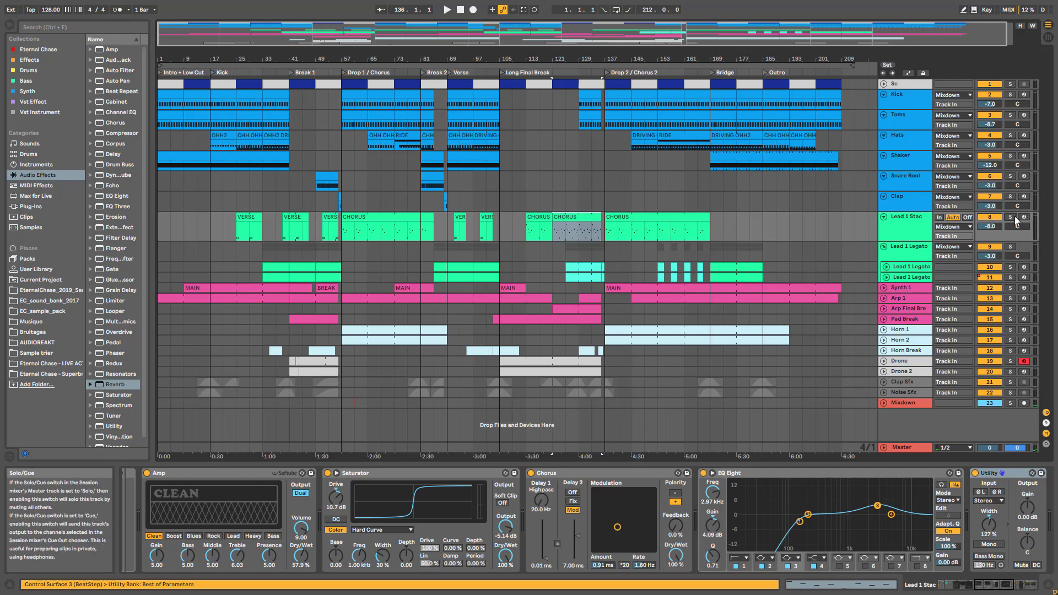
{"action": "key", "text": "space"}
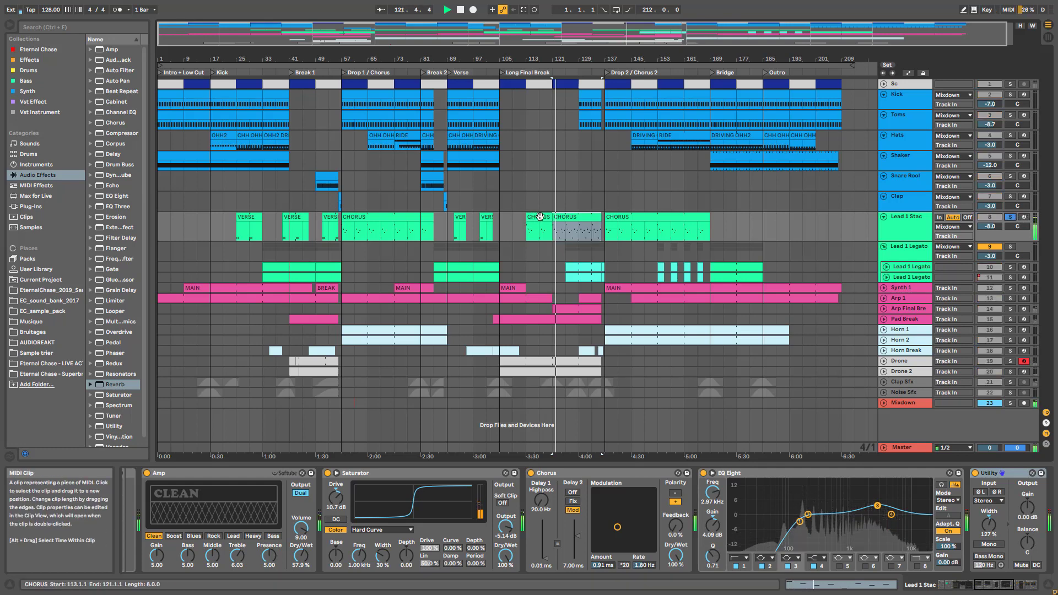
{"action": "left_click", "coordinate": [542, 236]}
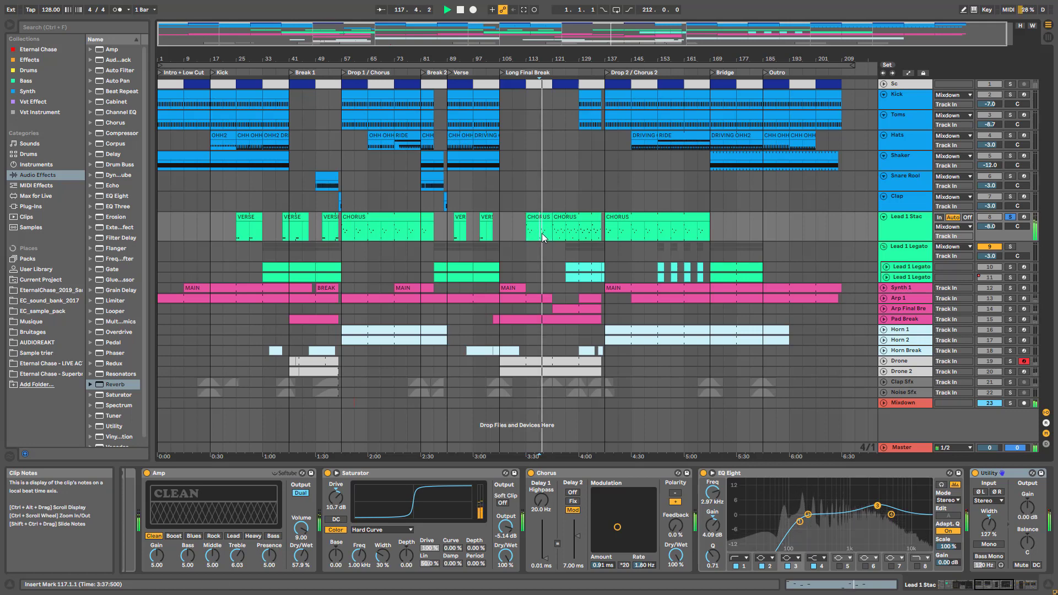
{"action": "key", "text": "space"}
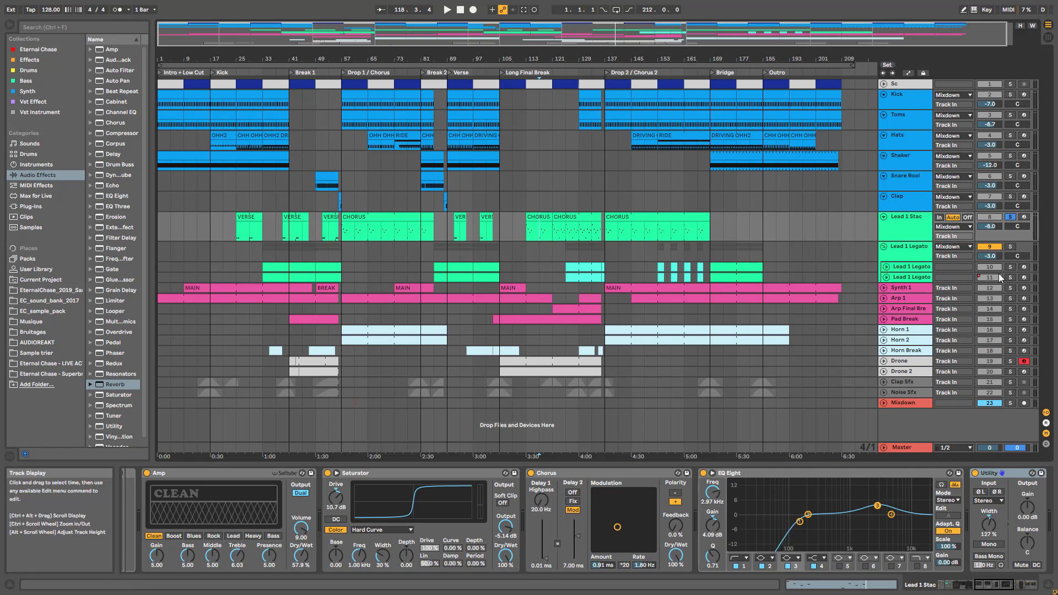
- Switch the solo to the Lead 1 Legato group, listen to it from bar 89 in the Verse, and unsolo it
{"action": "left_click", "coordinate": [1011, 247]}
{"action": "left_click", "coordinate": [490, 267]}
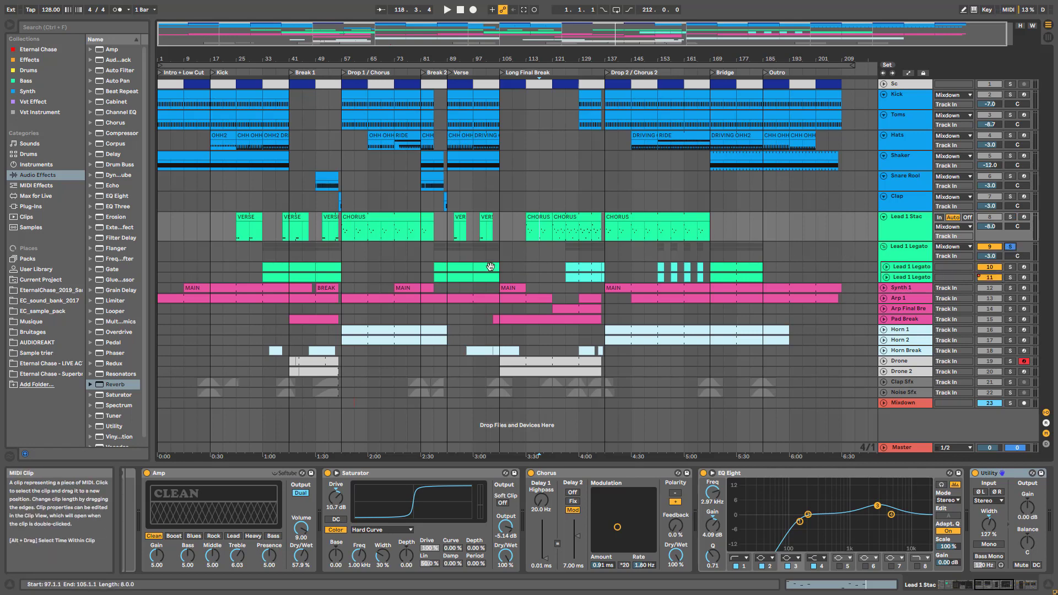
{"action": "left_click", "coordinate": [553, 265]}
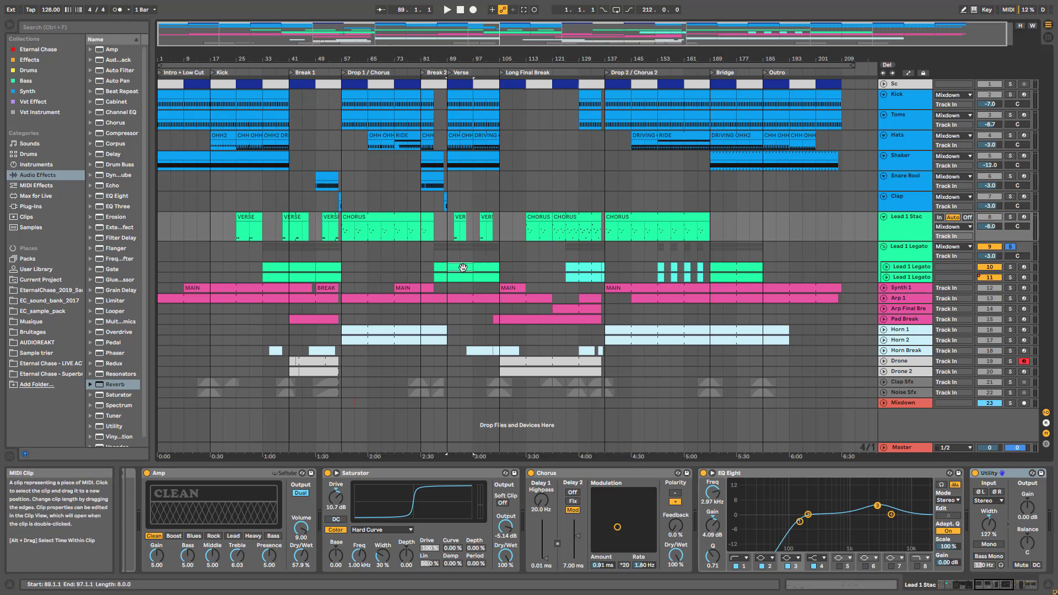
{"action": "left_click", "coordinate": [463, 267]}
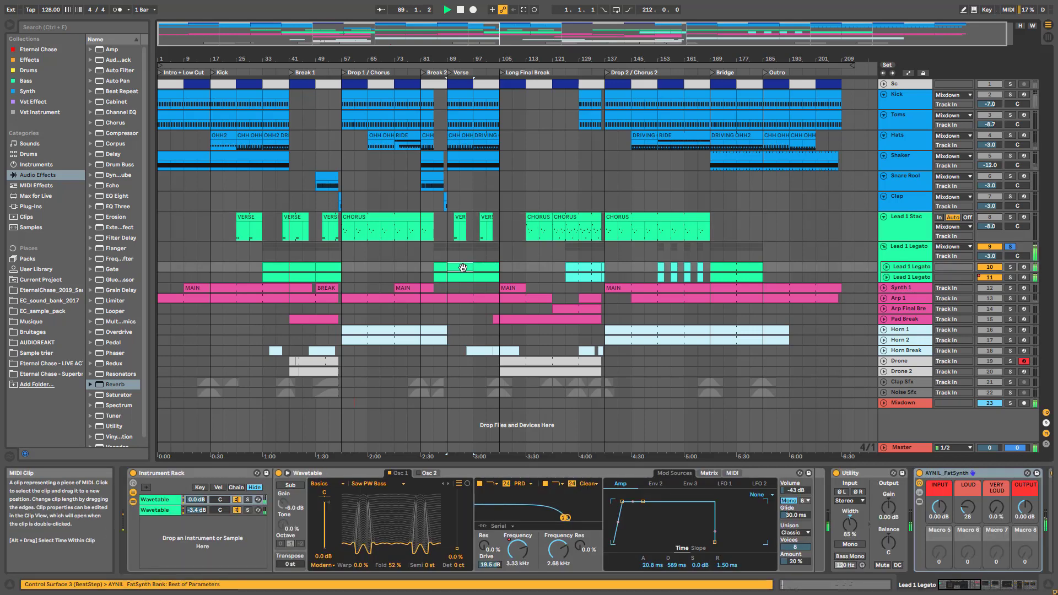
{"action": "key", "text": "space"}
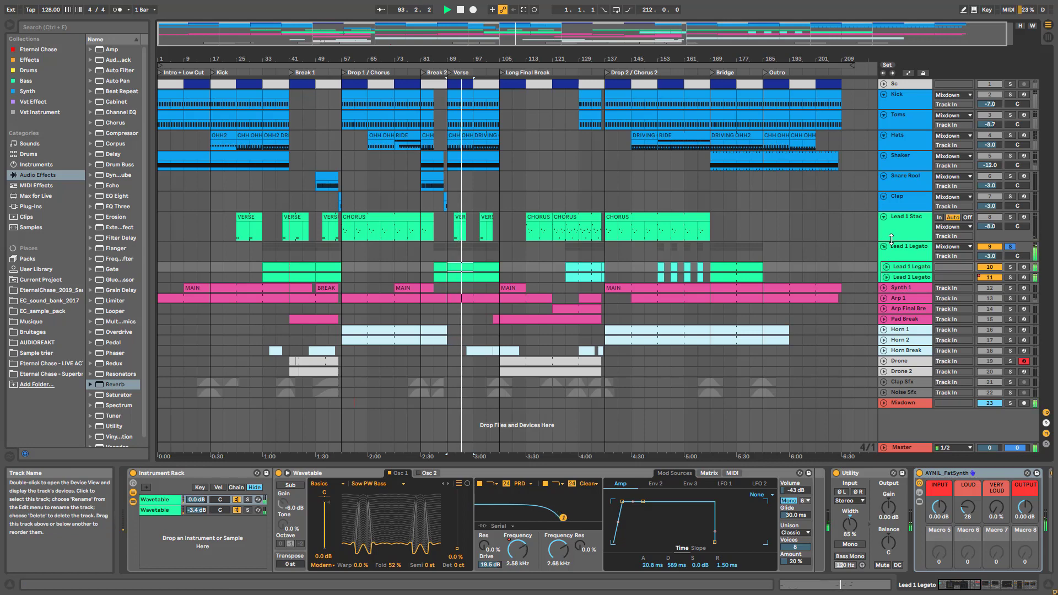
{"action": "key", "text": "space"}
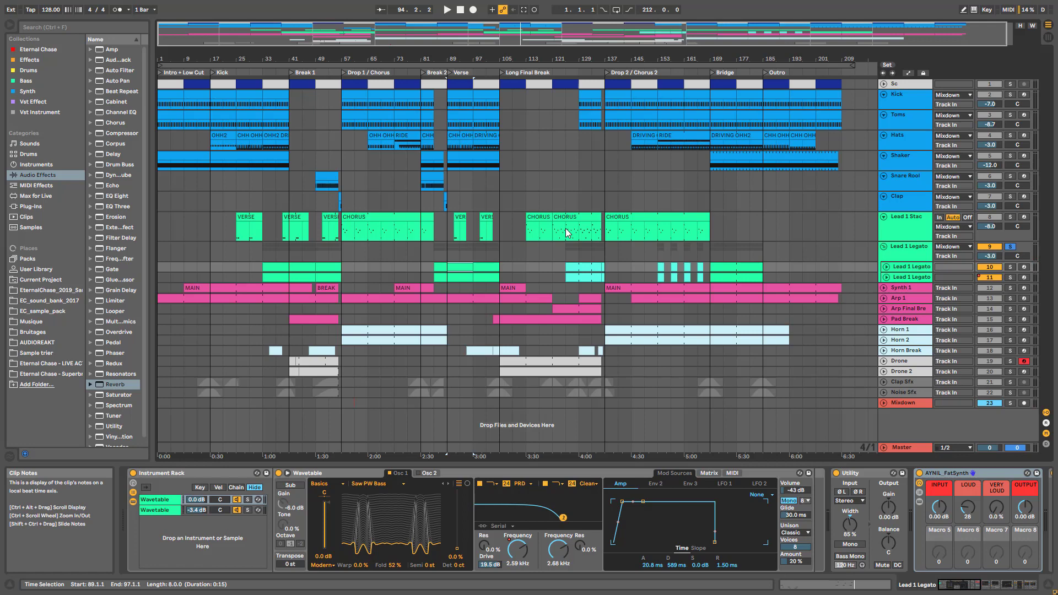
{"action": "left_click", "coordinate": [1010, 247]}
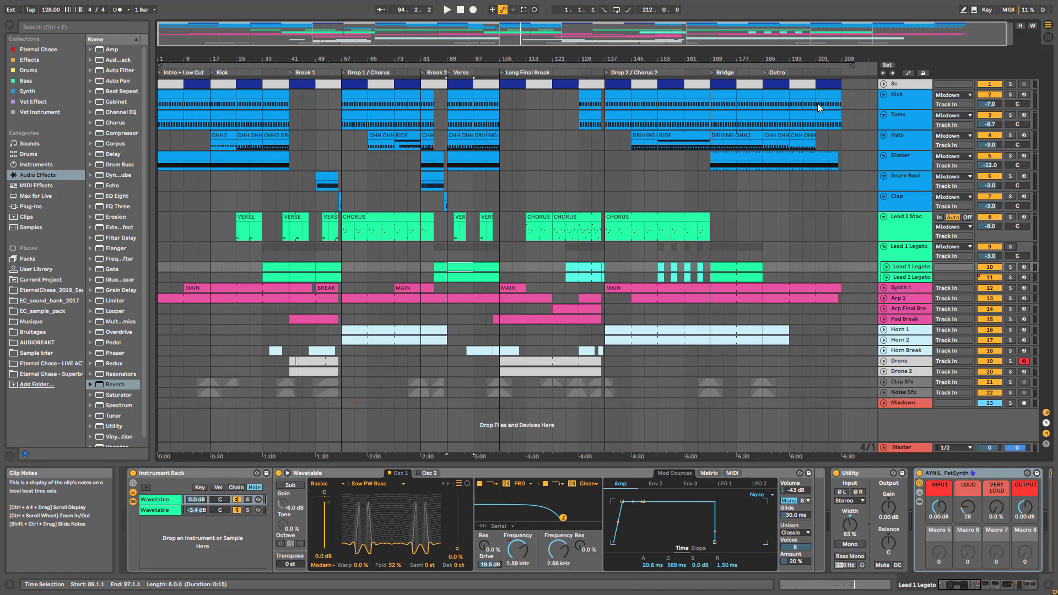
- Play the full arrangement from the start of the Intro + Low Cut section
{"action": "scroll", "coordinate": [818, 104], "scroll_direction": "up", "scroll_amount": 2}
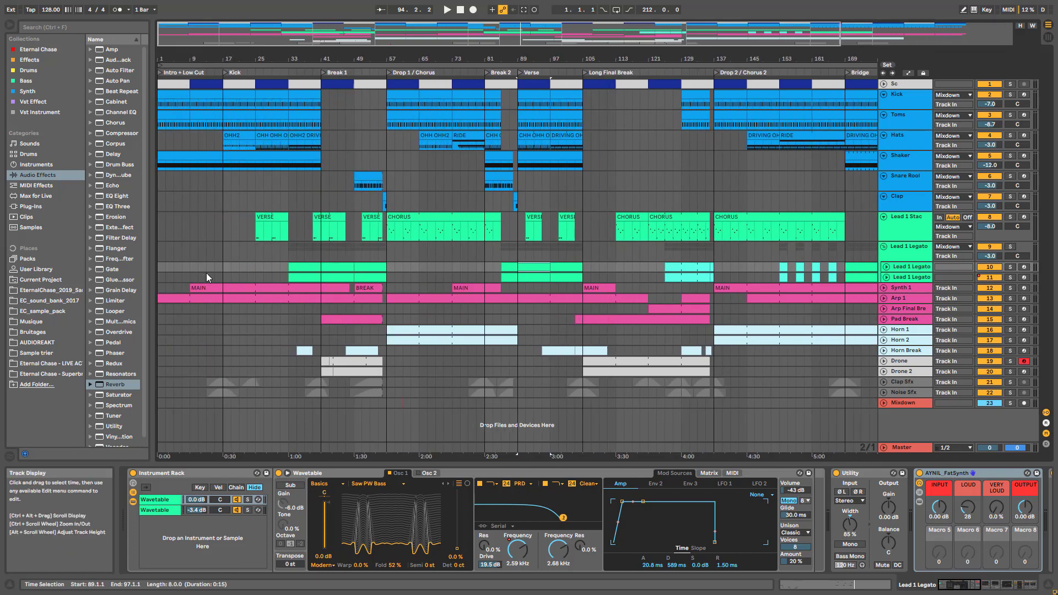
{"action": "left_click_drag", "start_coordinate": [209, 32], "coordinate": [208, 44]}
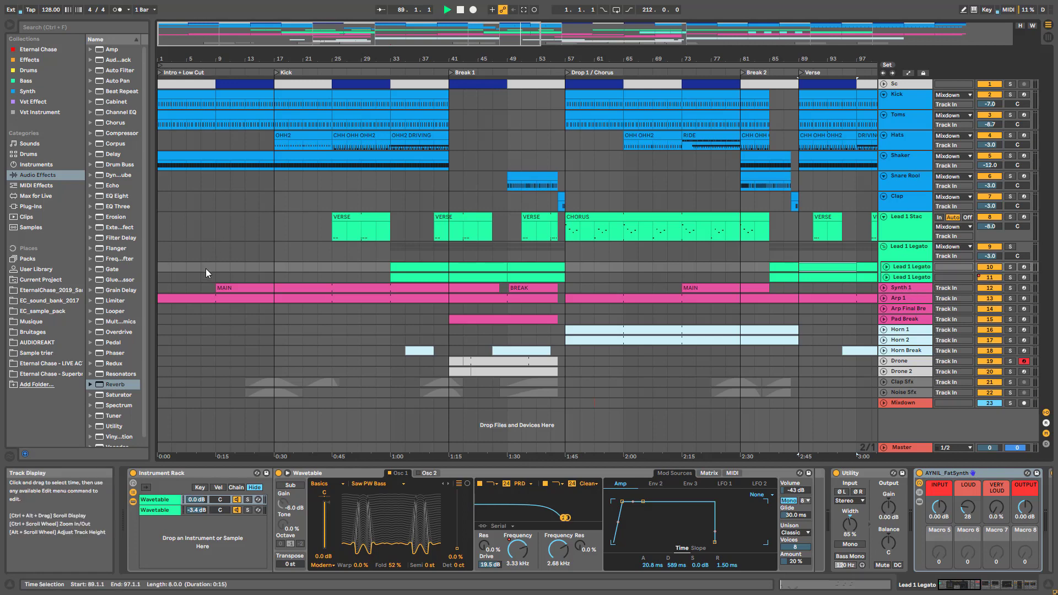
{"action": "left_click", "coordinate": [447, 10]}
{"action": "left_click", "coordinate": [447, 10]}
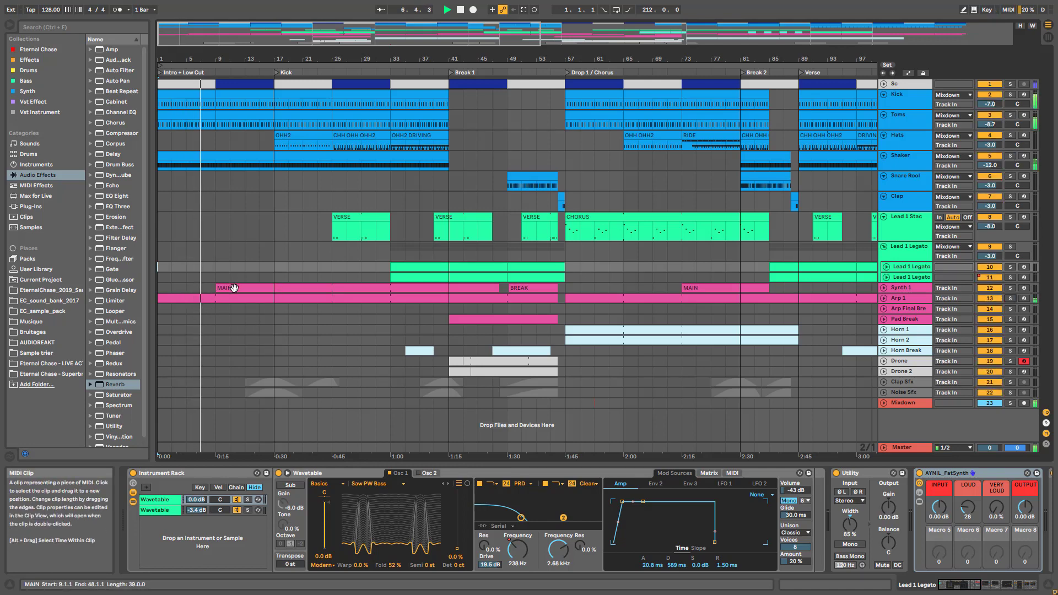
- Solo Synth 1 briefly as its MAIN clip enters at bar 9, unsolo it, and stop playback
{"action": "left_click", "coordinate": [663, 286]}
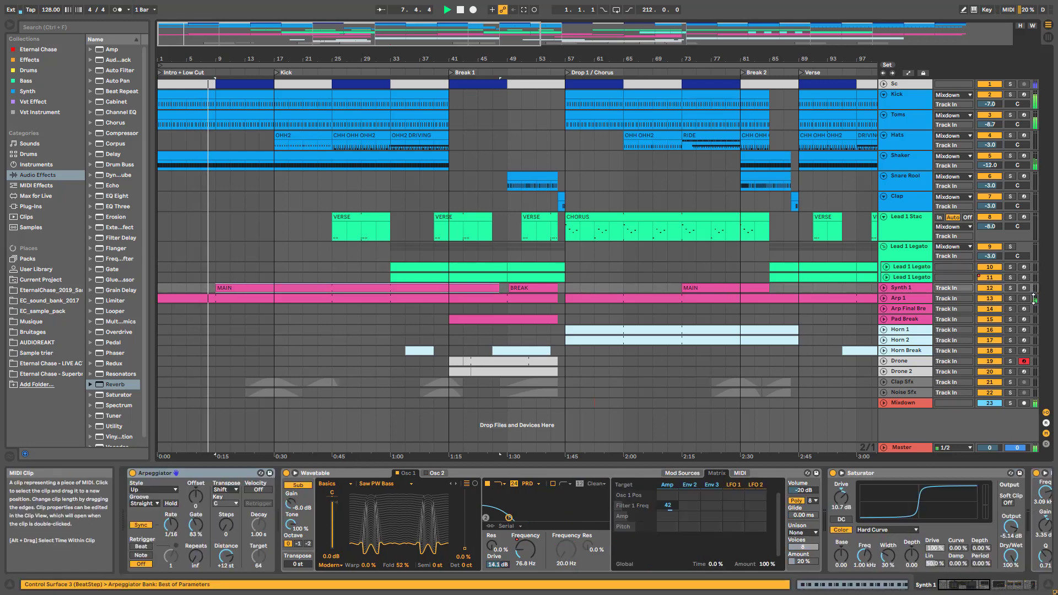
{"action": "left_click", "coordinate": [1012, 288]}
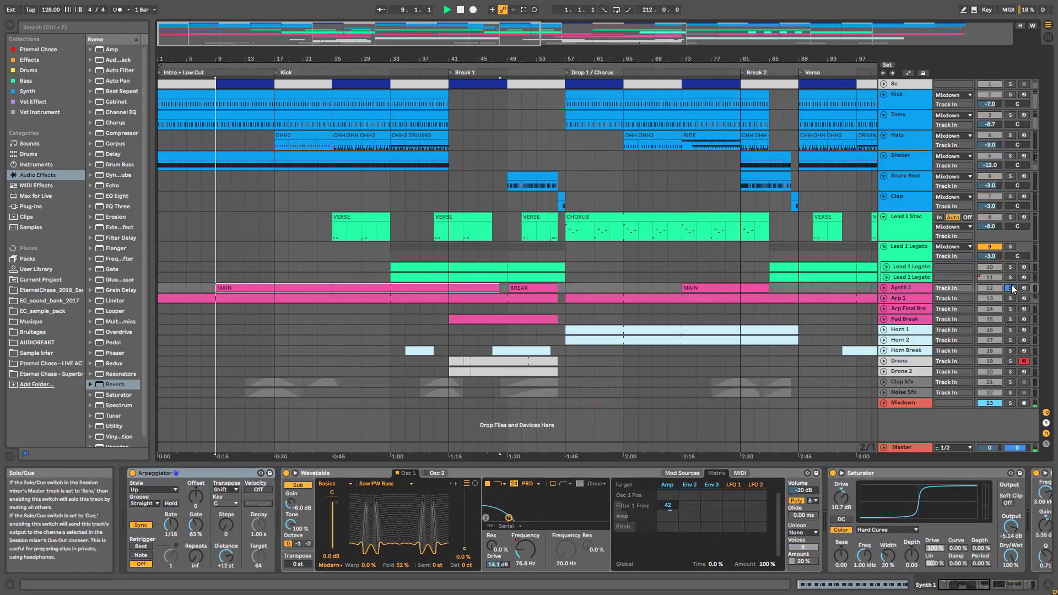
{"action": "left_click", "coordinate": [1012, 288]}
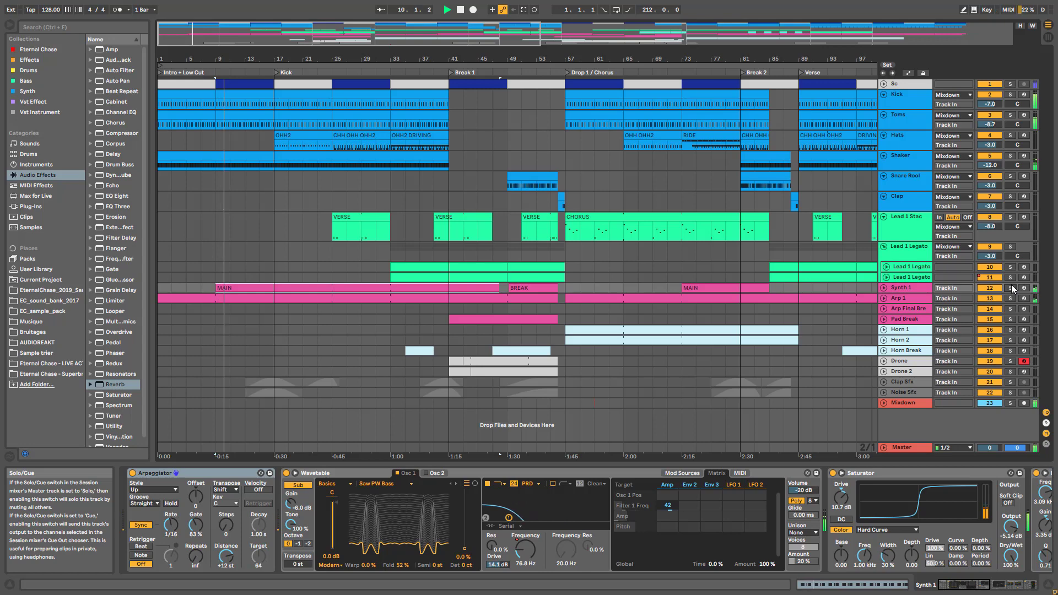
{"action": "left_click_drag", "start_coordinate": [323, 41], "coordinate": [270, 55]}
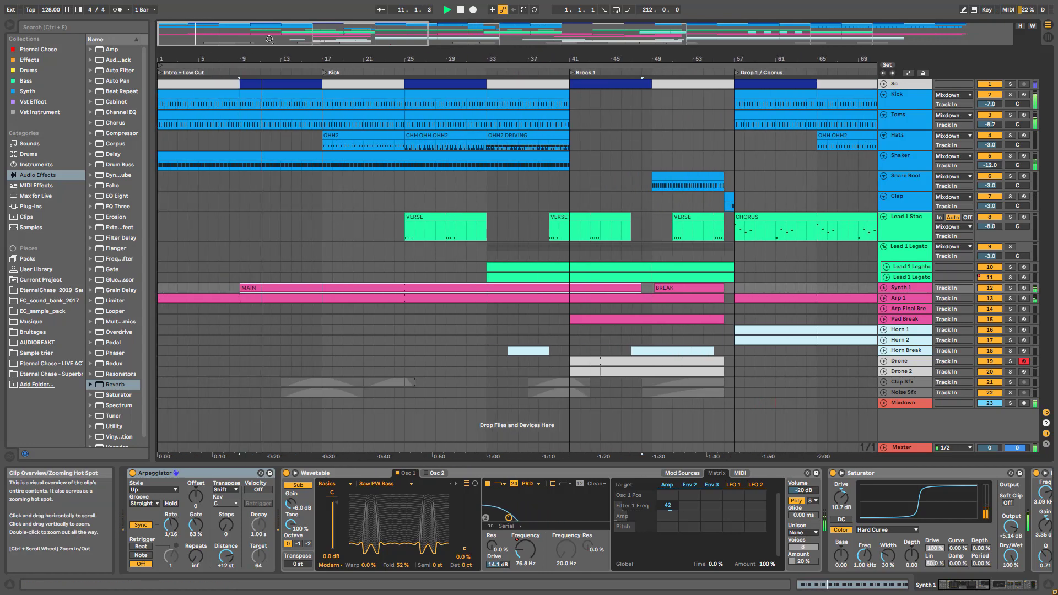
{"action": "key", "text": "space"}
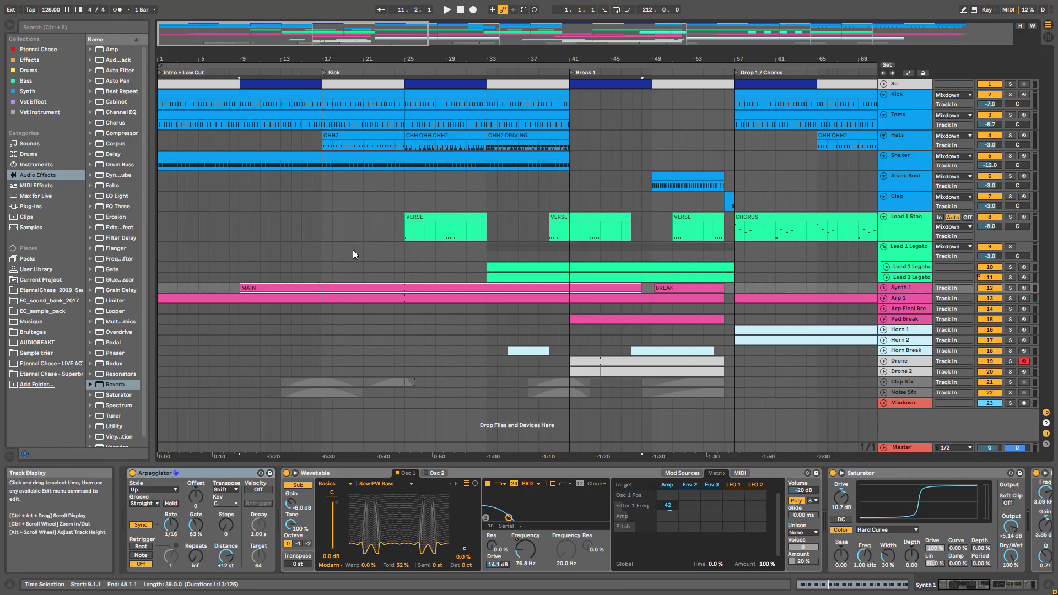
- Show the Mixdown track's device chain with its EQ Eight and place the insert marker at bar 21
{"action": "left_click", "coordinate": [319, 276]}
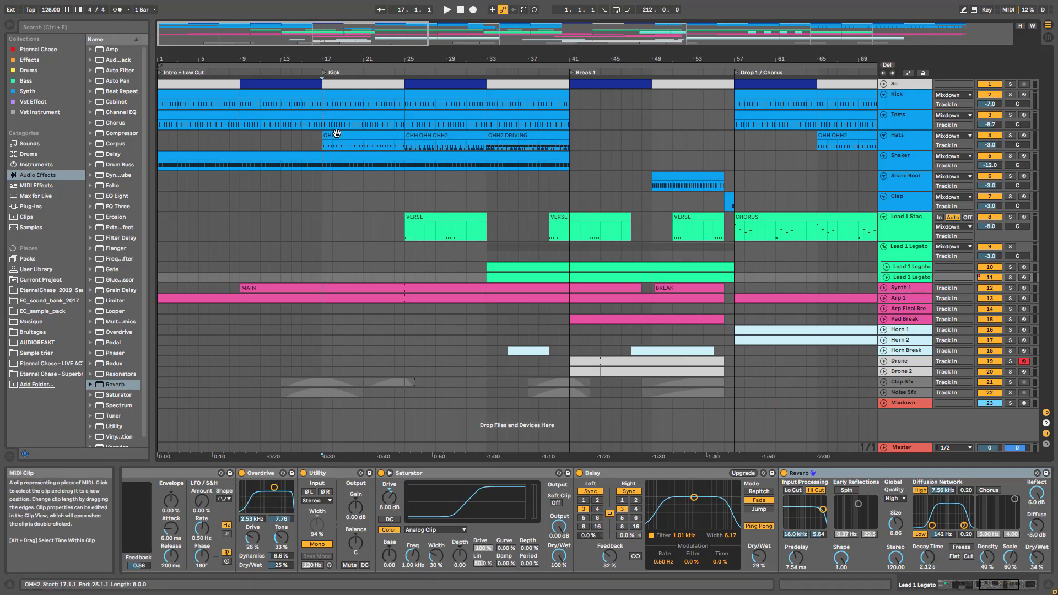
{"action": "left_click", "coordinate": [902, 402]}
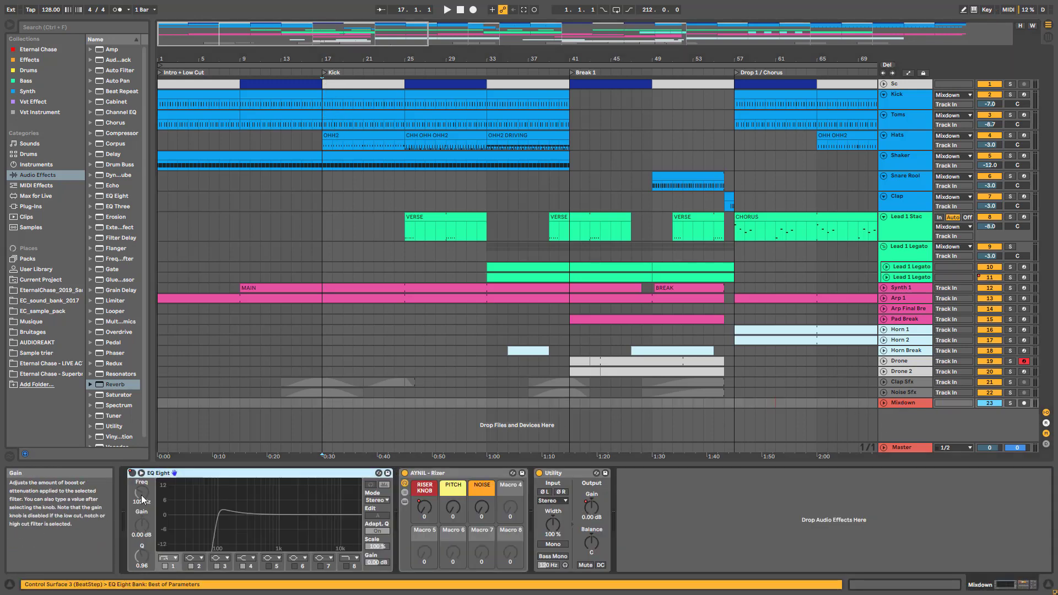
{"action": "left_click", "coordinate": [342, 340]}
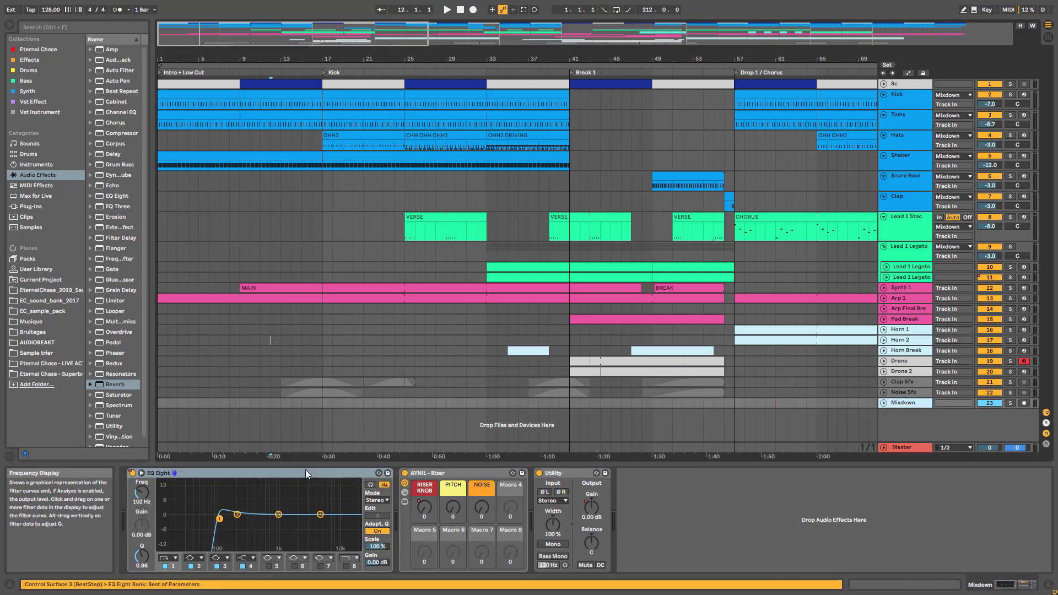
{"action": "left_click", "coordinate": [362, 404]}
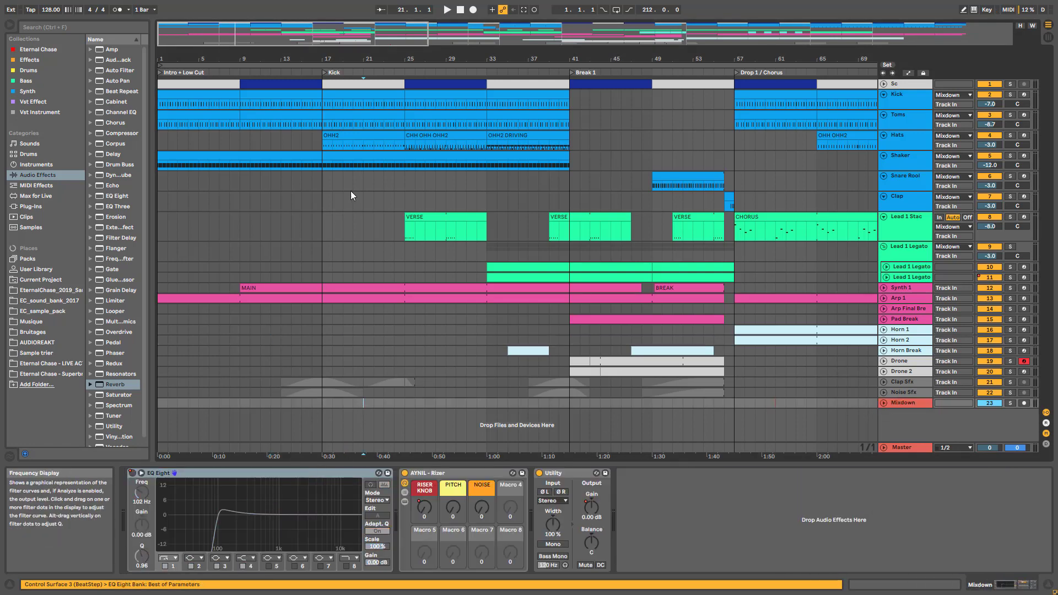
{"action": "left_click_drag", "start_coordinate": [260, 35], "coordinate": [260, 54]}
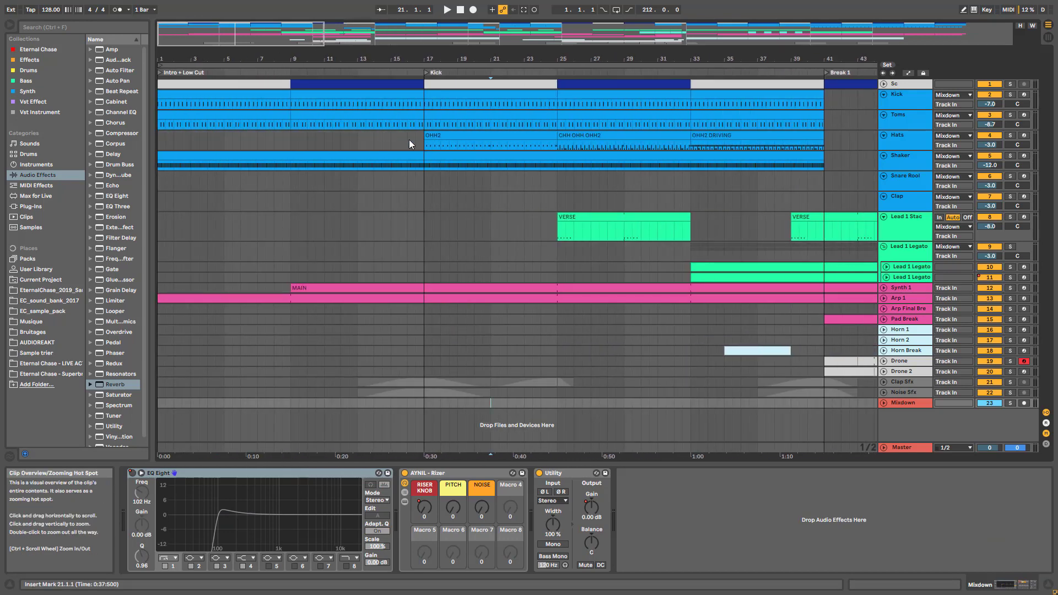
- Play the transition from bar 15 on the Hats track into the Kick section, and stop playback
{"action": "left_click", "coordinate": [393, 141]}
{"action": "key", "text": "space"}
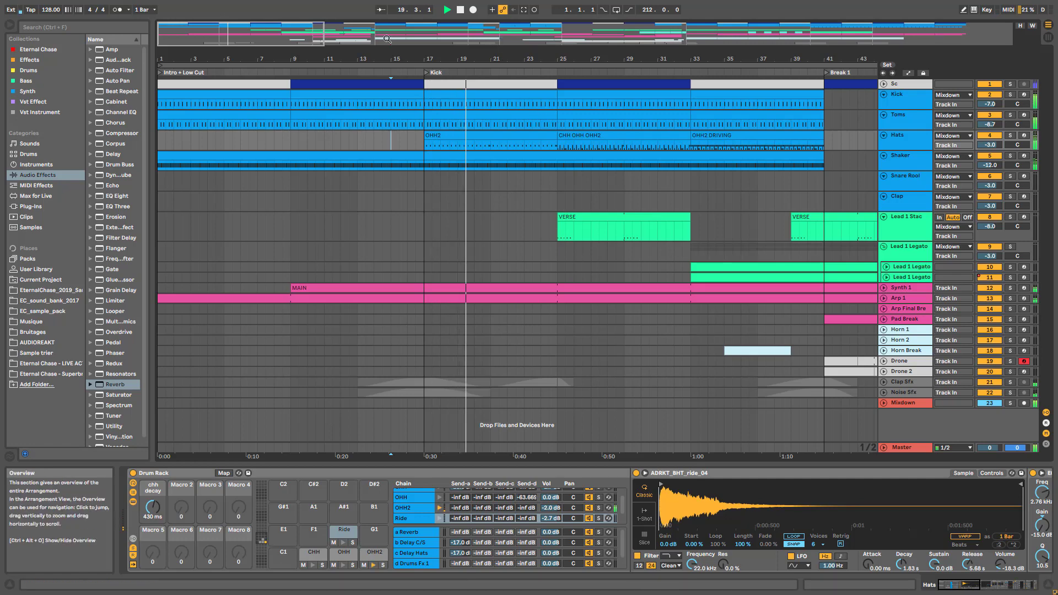
{"action": "scroll", "coordinate": [437, 99], "scroll_direction": "down", "scroll_amount": 4}
{"action": "key", "text": "space"}
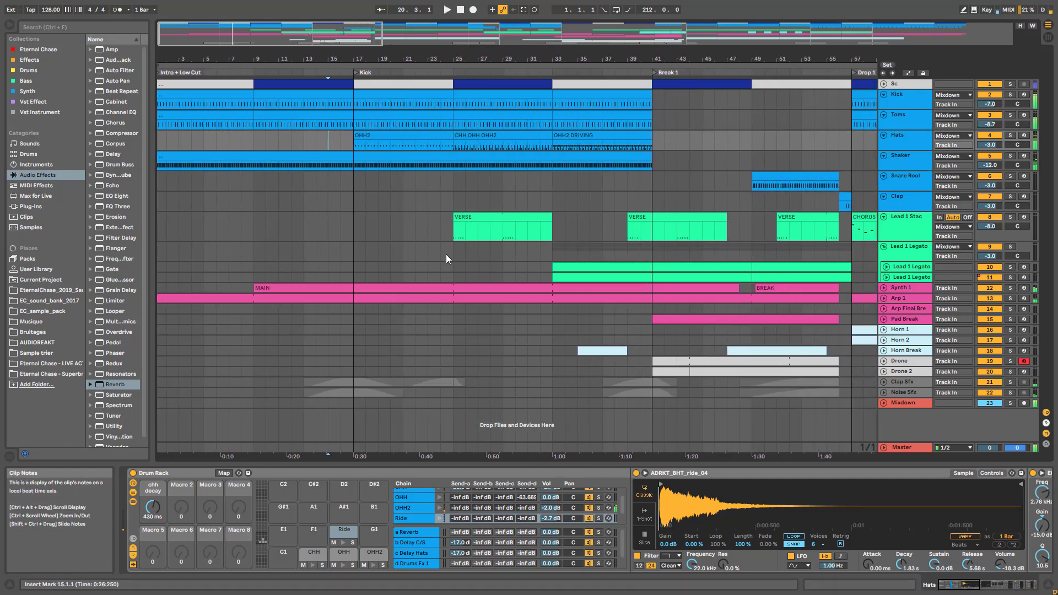
- Unfold and solo the Synth 1 track, and listen to its MAIN clip from bars 25 and 16
{"action": "left_click", "coordinate": [452, 234]}
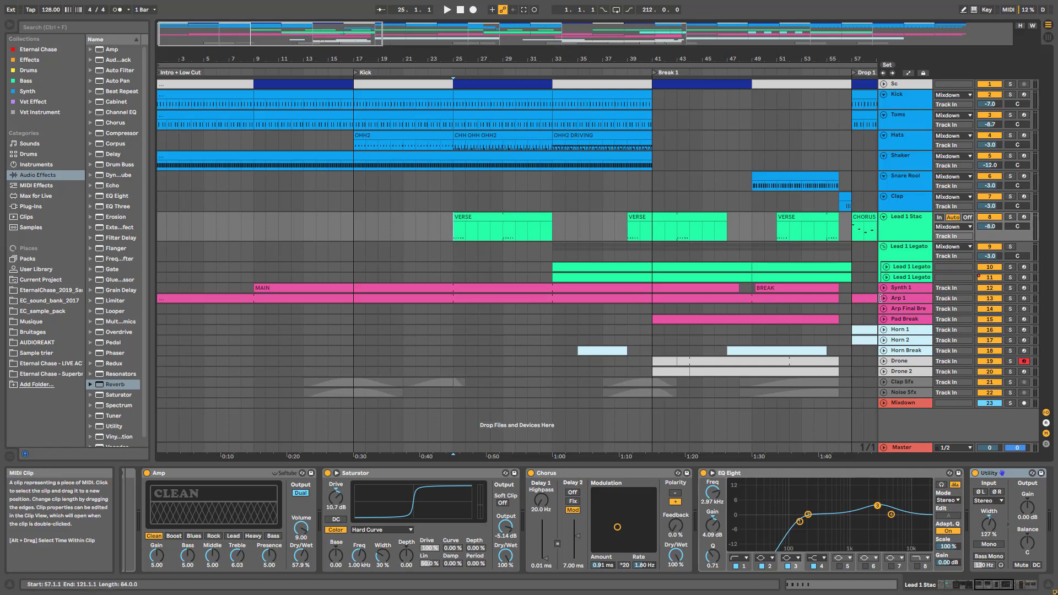
{"action": "left_click", "coordinate": [884, 287]}
{"action": "left_click", "coordinate": [1013, 288]}
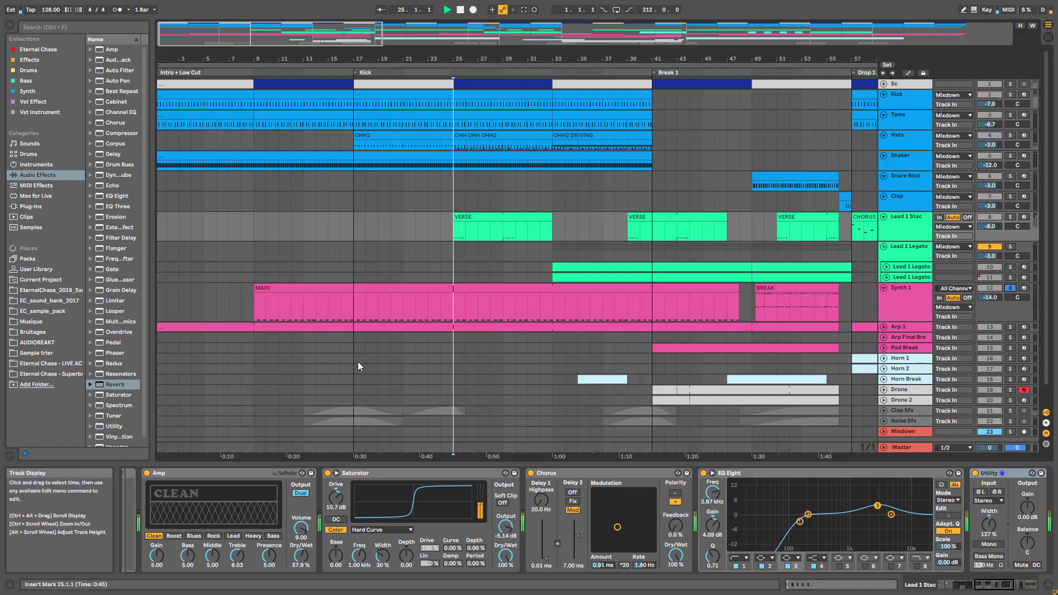
{"action": "key", "text": "space"}
{"action": "left_click", "coordinate": [346, 308]}
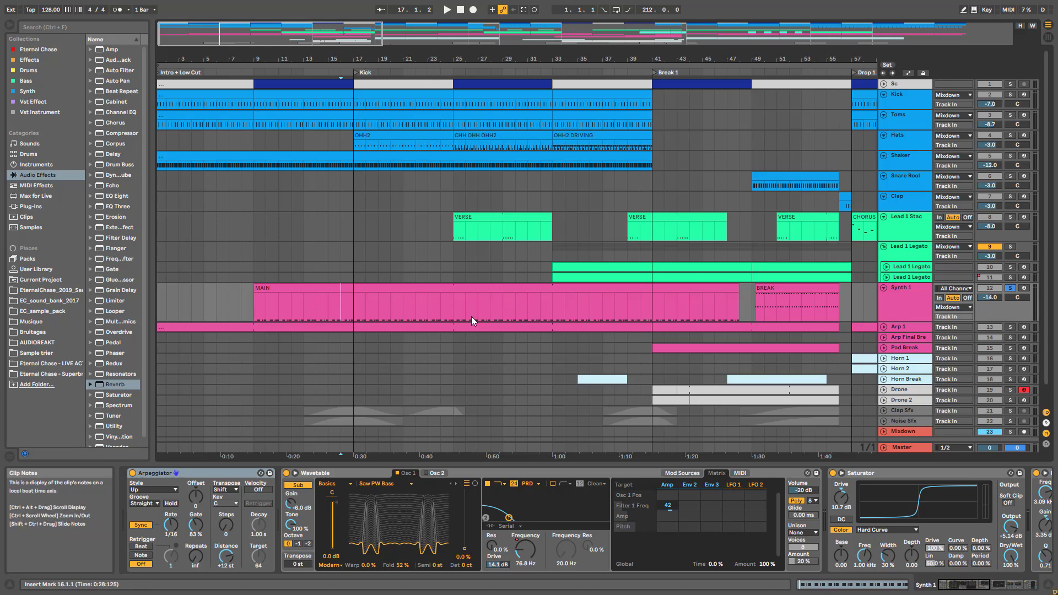
- Unfold the Arp 1 track and play the arrangement from bar 10 with Synth 1 soloed
{"action": "left_click", "coordinate": [884, 327]}
{"action": "left_click", "coordinate": [271, 359]}
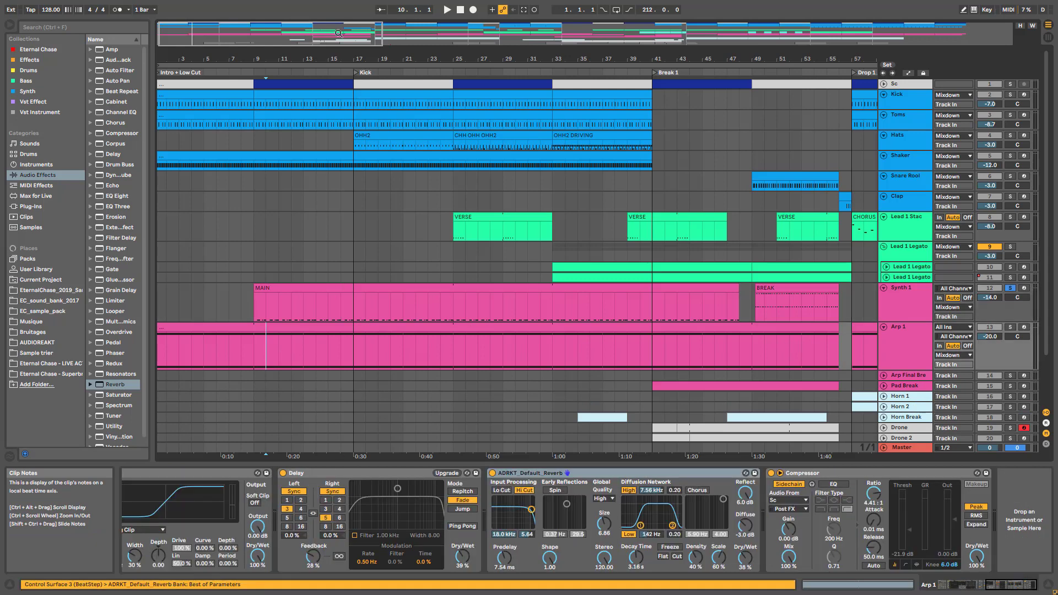
{"action": "left_click_drag", "start_coordinate": [339, 34], "coordinate": [357, 62]}
{"action": "left_click_drag", "start_coordinate": [308, 38], "coordinate": [307, 27]}
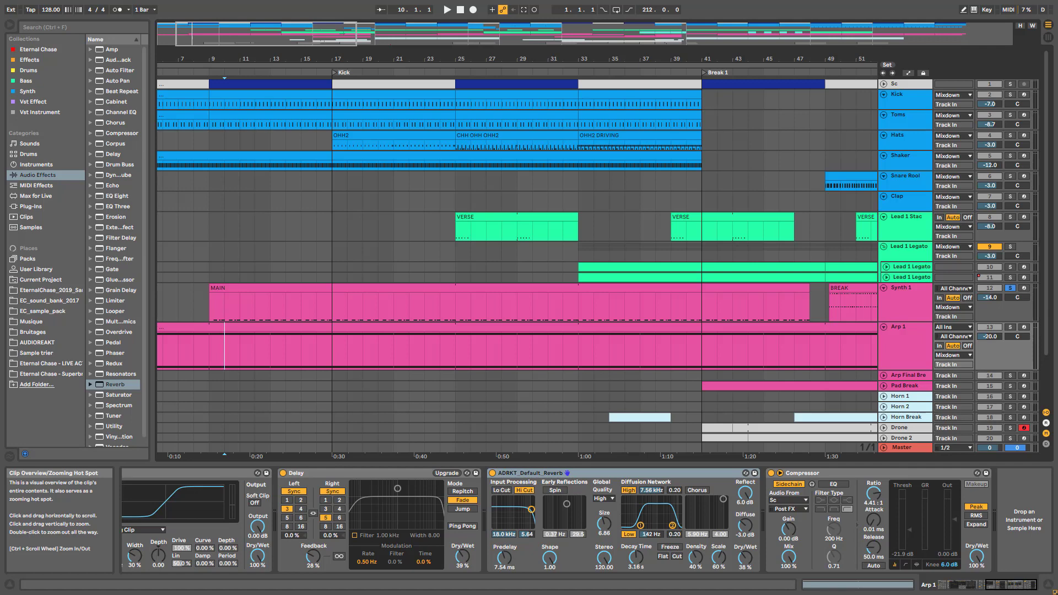
{"action": "key", "text": "space"}
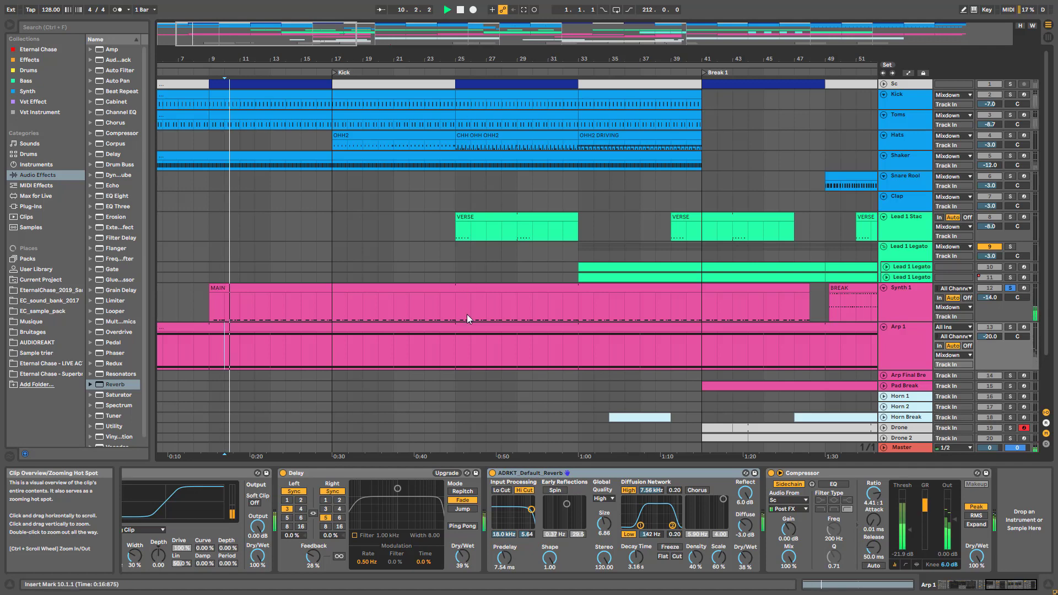
- Unsolo Synth 1 and play the full arrangement from bar 24, just before the first VERSE clip on Lead 1 Stac
{"action": "left_click", "coordinate": [460, 289]}
{"action": "key", "text": "space"}
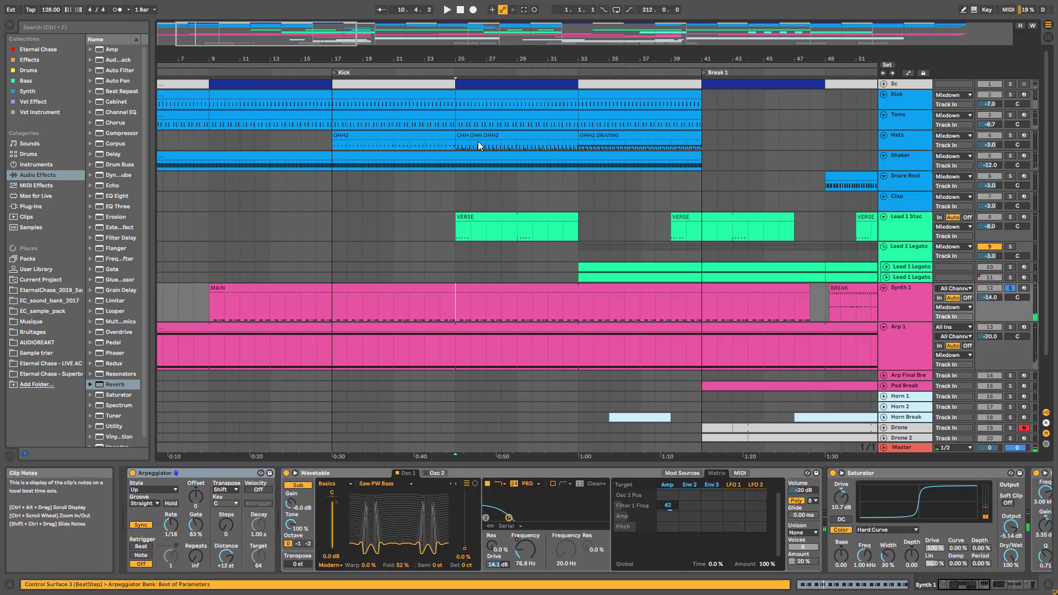
{"action": "left_click", "coordinate": [1011, 288]}
{"action": "left_click", "coordinate": [445, 231]}
{"action": "key", "text": "space"}
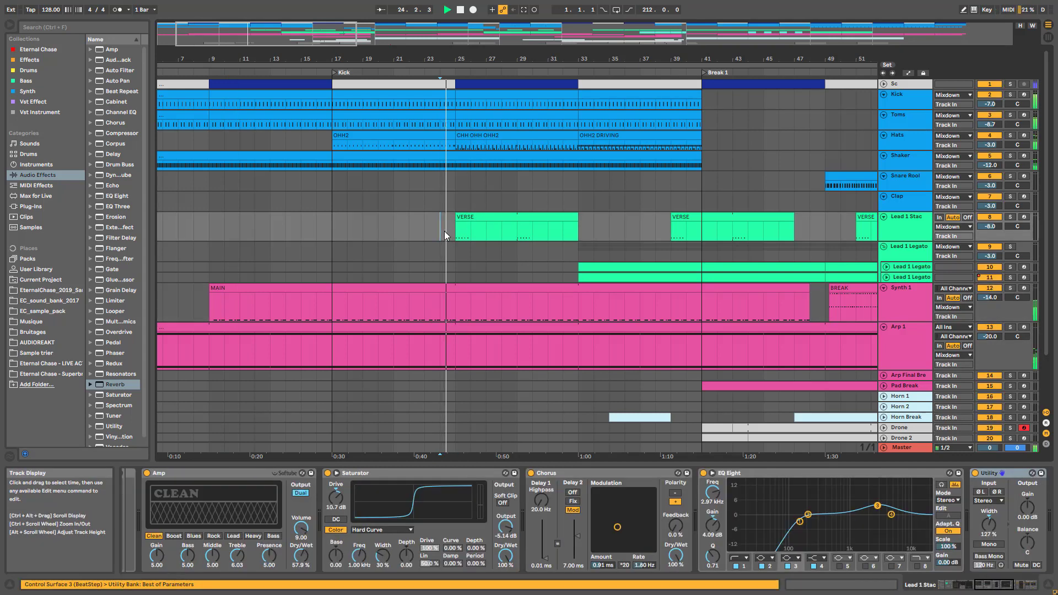
- Show the automation lanes, examine the Mixdown track's EQ Eight Device On envelope, and stop playback
{"action": "scroll", "coordinate": [469, 339], "scroll_direction": "down", "scroll_amount": 3}
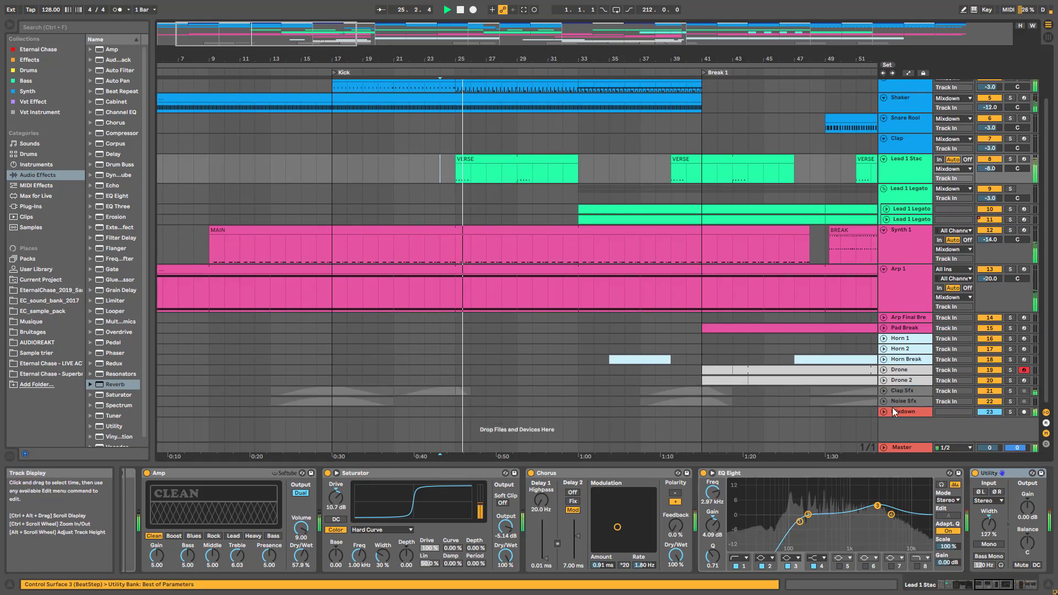
{"action": "scroll", "coordinate": [851, 414], "scroll_direction": "down", "scroll_amount": 2}
{"action": "key", "text": "a"}
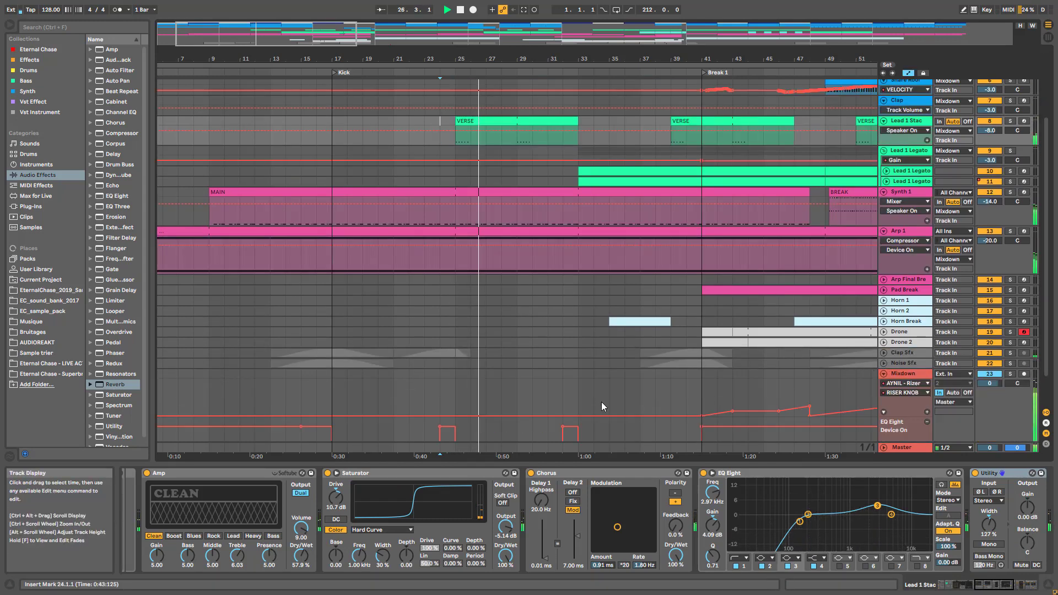
{"action": "scroll", "coordinate": [479, 402], "scroll_direction": "down", "scroll_amount": 2}
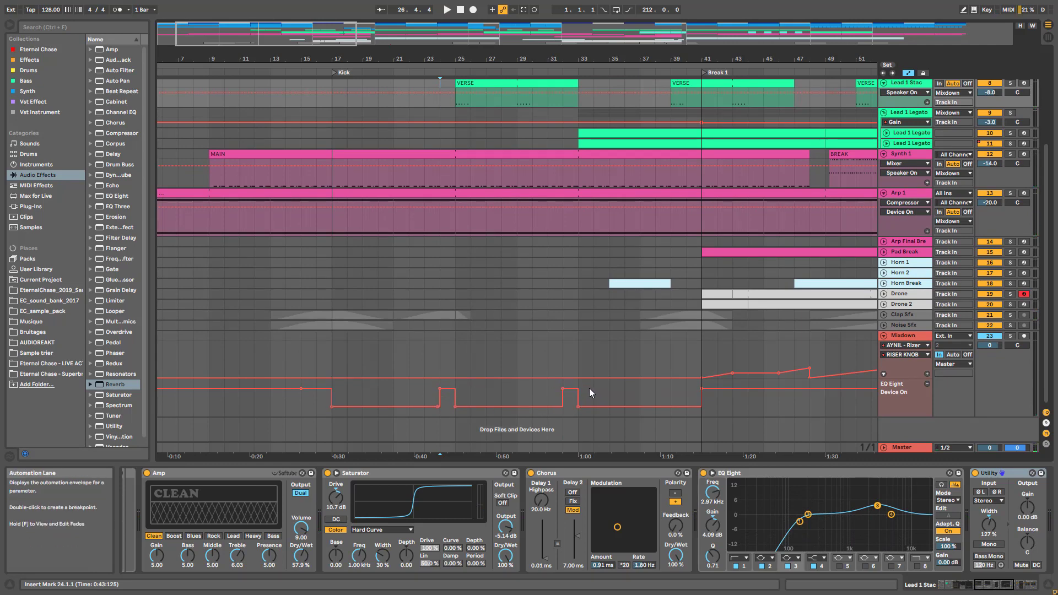
- Replay the transition from bar 24 into the first VERSE clip with the automation shown, and stop playback
{"action": "scroll", "coordinate": [551, 331], "scroll_direction": "up", "scroll_amount": 2}
{"action": "scroll", "coordinate": [474, 181], "scroll_direction": "up", "scroll_amount": 2}
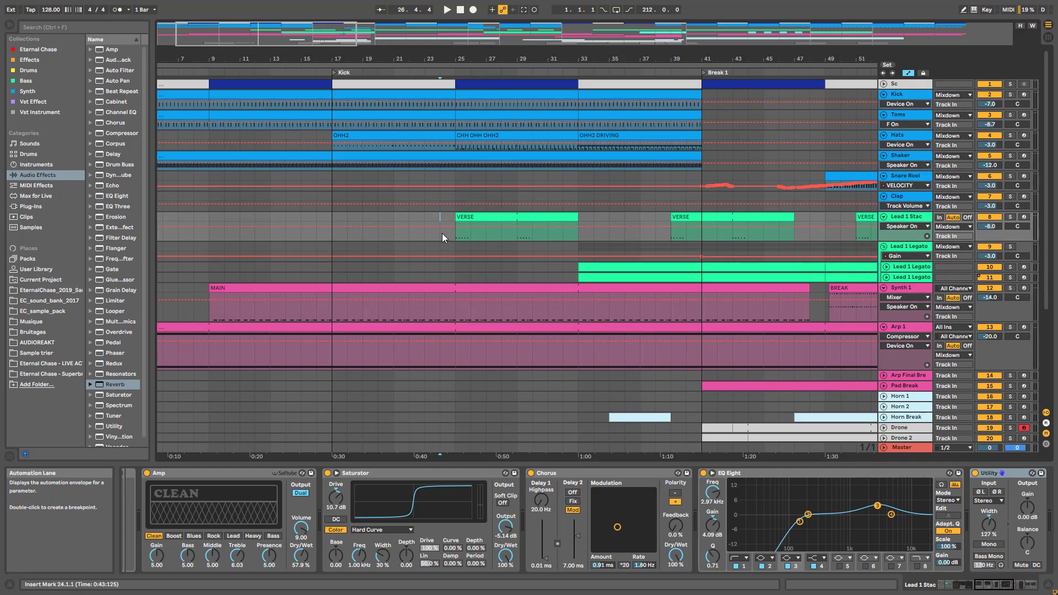
{"action": "key", "text": "space"}
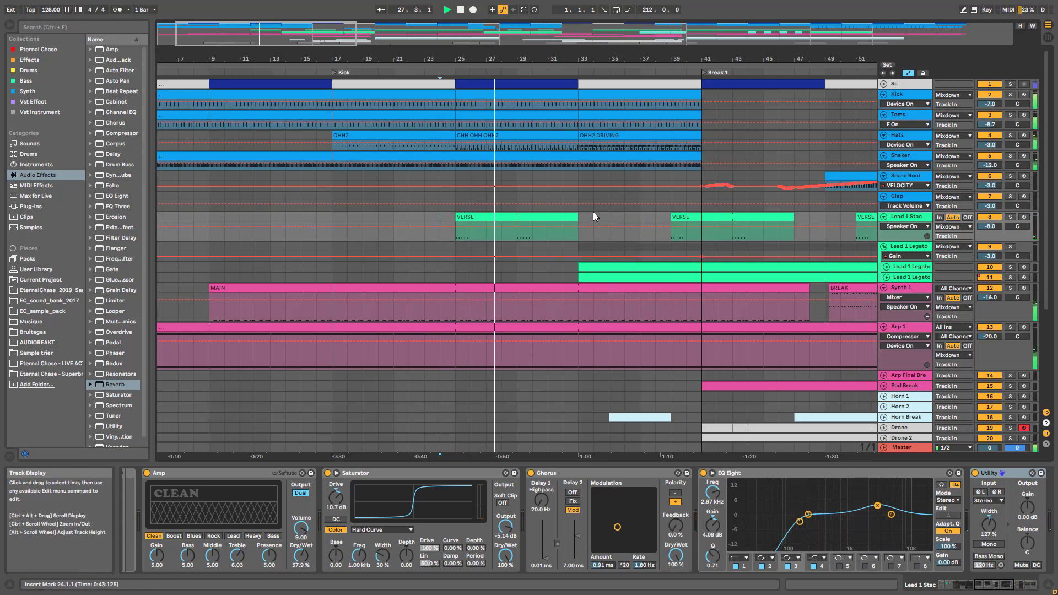
{"action": "key", "text": "space"}
- Place the insert marker at bar 33, and view the notes of the CHH OHH OHH2 and OHH2 DRIVING clips on the Hats track
{"action": "left_click", "coordinate": [580, 181]}
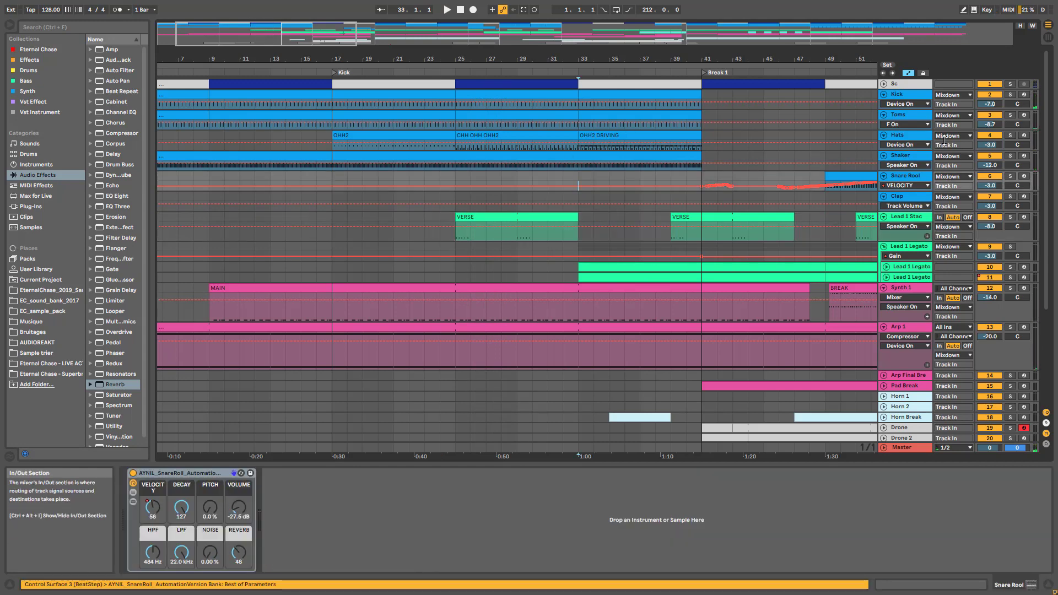
{"action": "double_click", "coordinate": [518, 144]}
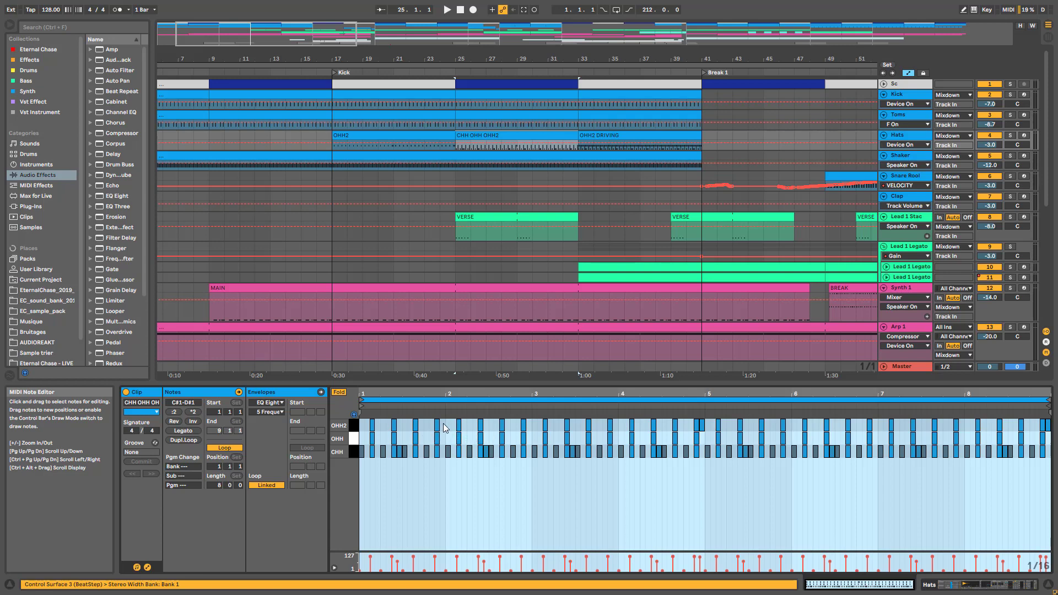
{"action": "left_click", "coordinate": [585, 142]}
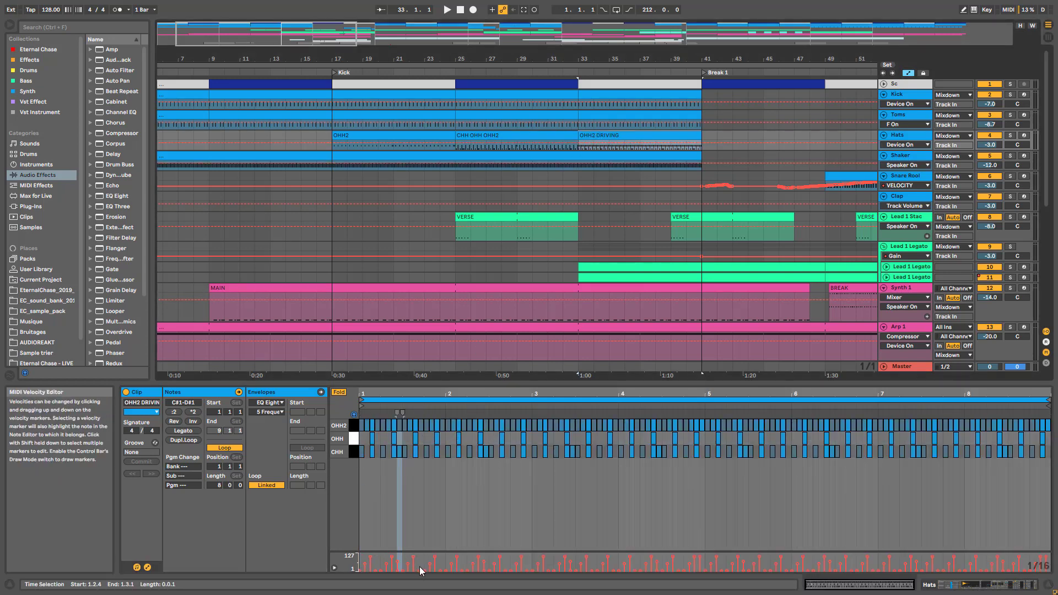
- Solo the Hats track, listen from bar 31 into the OHH2 DRIVING clip, and unsolo the track
{"action": "left_click", "coordinate": [1017, 136]}
{"action": "key", "text": "space"}
{"action": "left_click", "coordinate": [553, 147]}
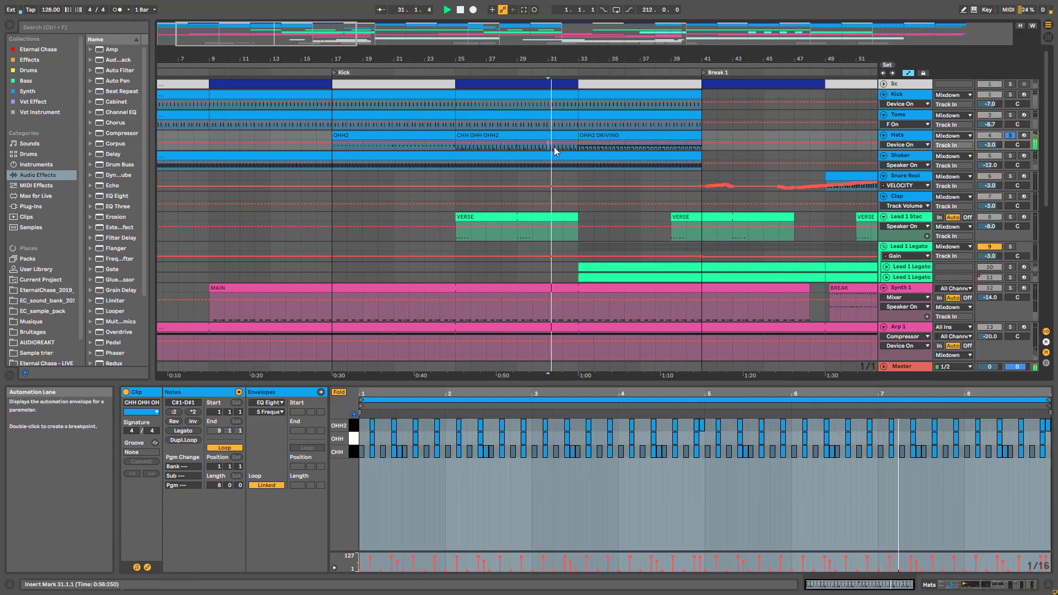
{"action": "left_click", "coordinate": [604, 137]}
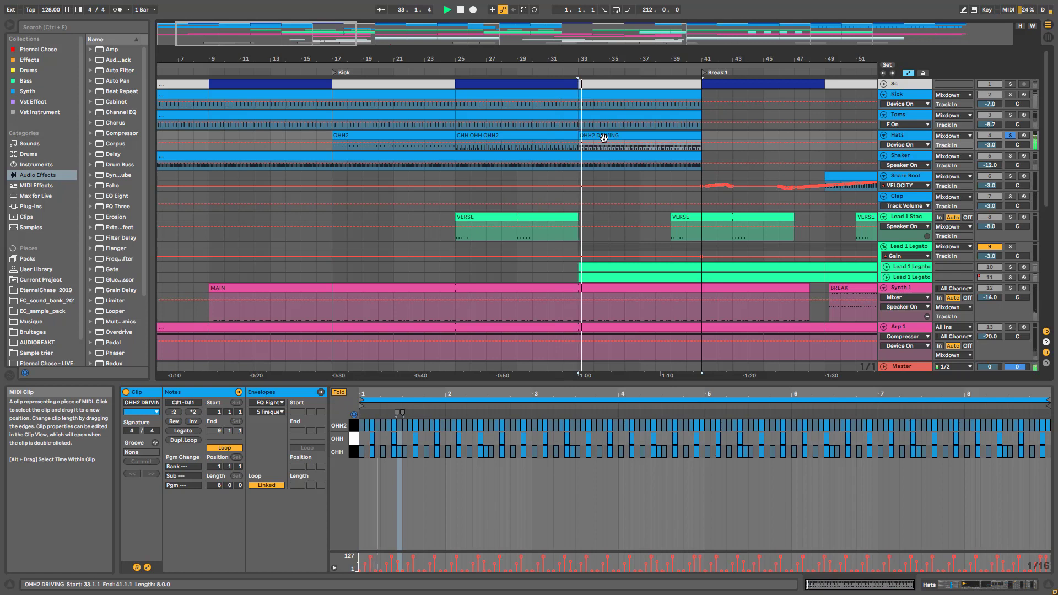
{"action": "left_click", "coordinate": [1010, 135]}
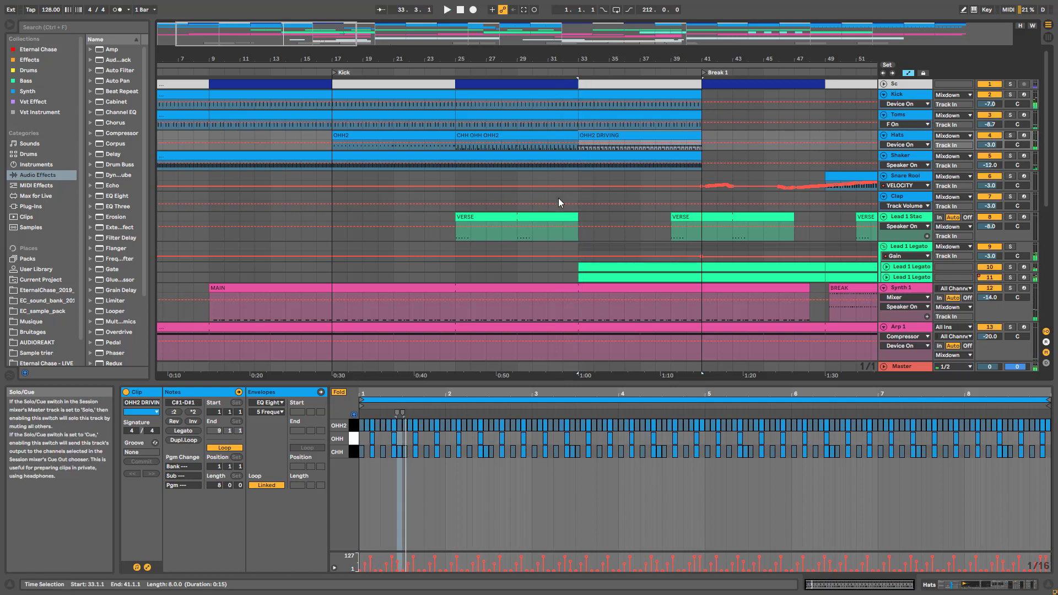
- Play the full arrangement from bar 31, unfold the two Lead 1 Legato tracks inside the group, and select their group track
{"action": "left_click", "coordinate": [550, 173]}
{"action": "key", "text": "space"}
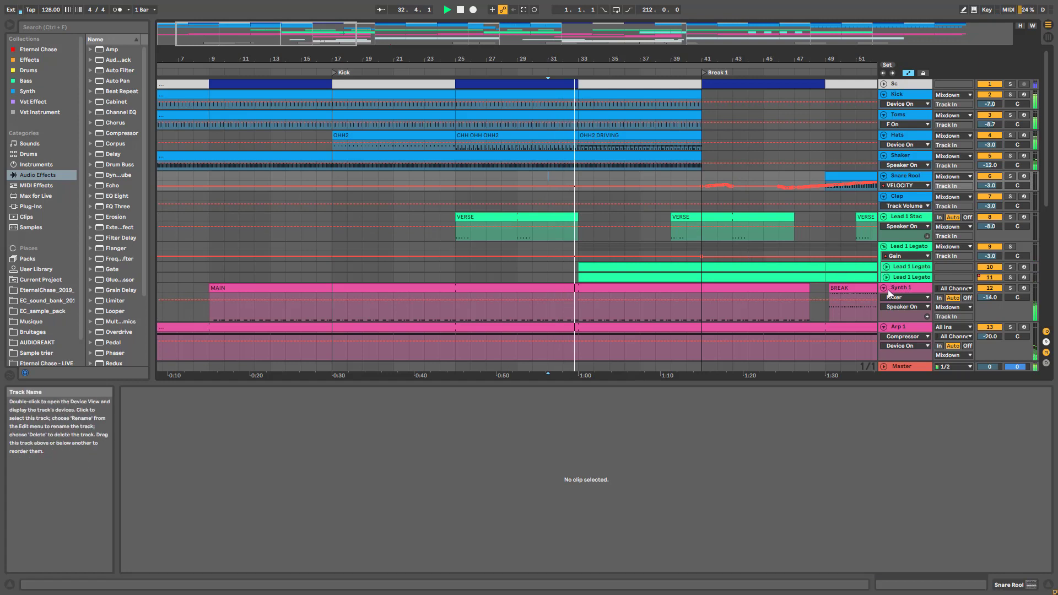
{"action": "left_click", "coordinate": [887, 266]}
{"action": "left_click", "coordinate": [887, 316]}
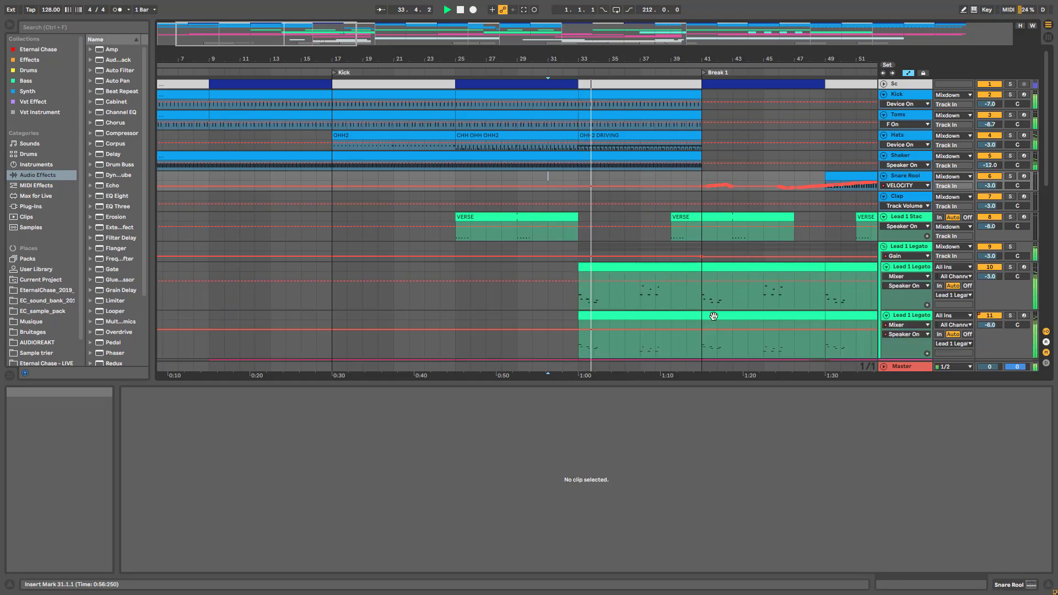
{"action": "scroll", "coordinate": [673, 257], "scroll_direction": "down", "scroll_amount": 3}
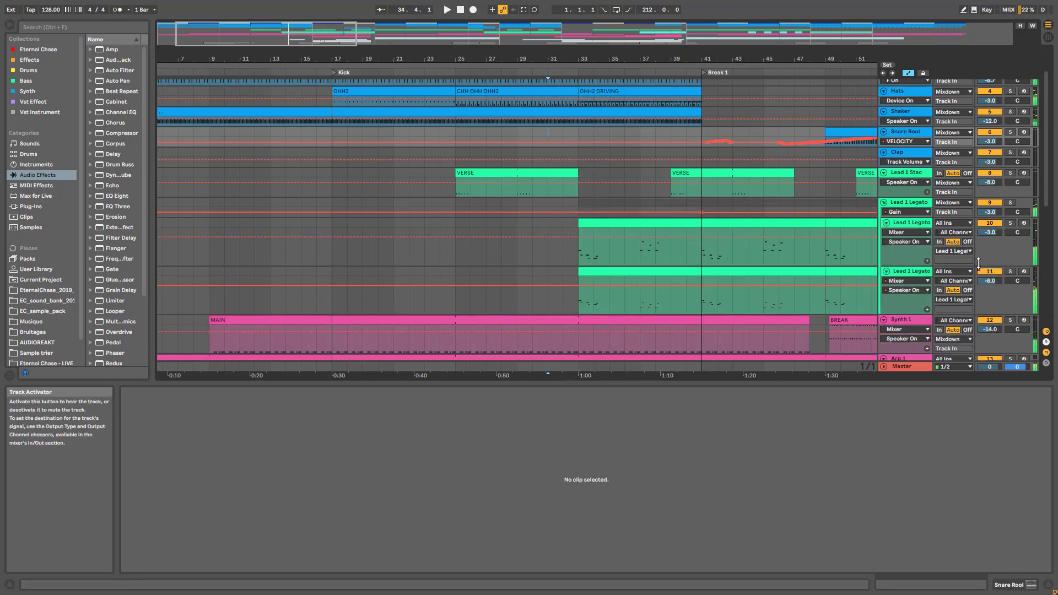
{"action": "left_click", "coordinate": [908, 203]}
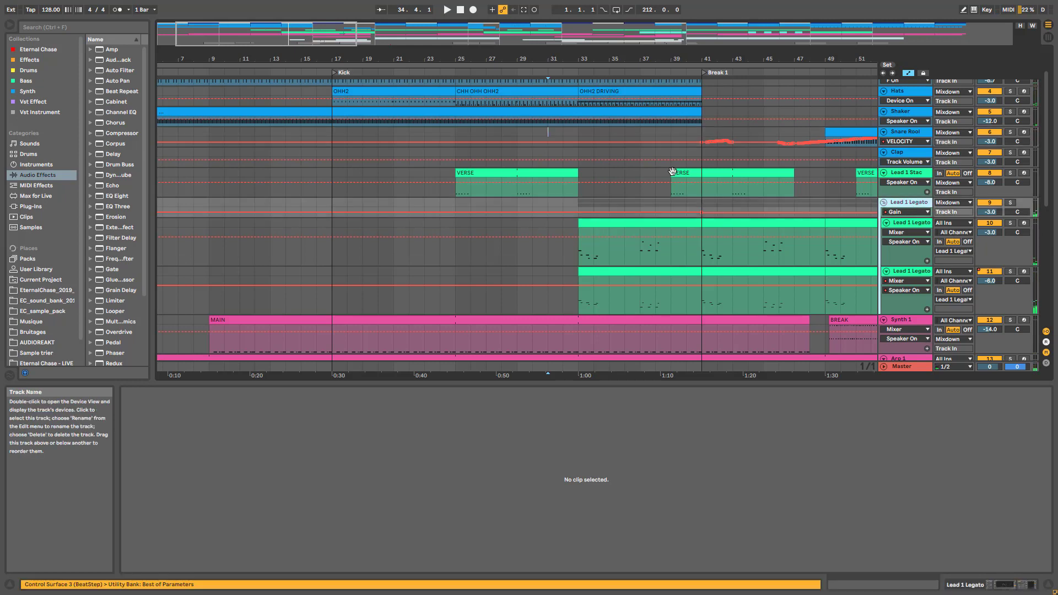
- Play the arrangement from bar 33, where the first Lead 1 Legato clips start
{"action": "left_click_drag", "start_coordinate": [353, 59], "coordinate": [287, 24]}
{"action": "scroll", "coordinate": [450, 179], "scroll_direction": "down", "scroll_amount": 2}
{"action": "scroll", "coordinate": [448, 243], "scroll_direction": "up", "scroll_amount": 3}
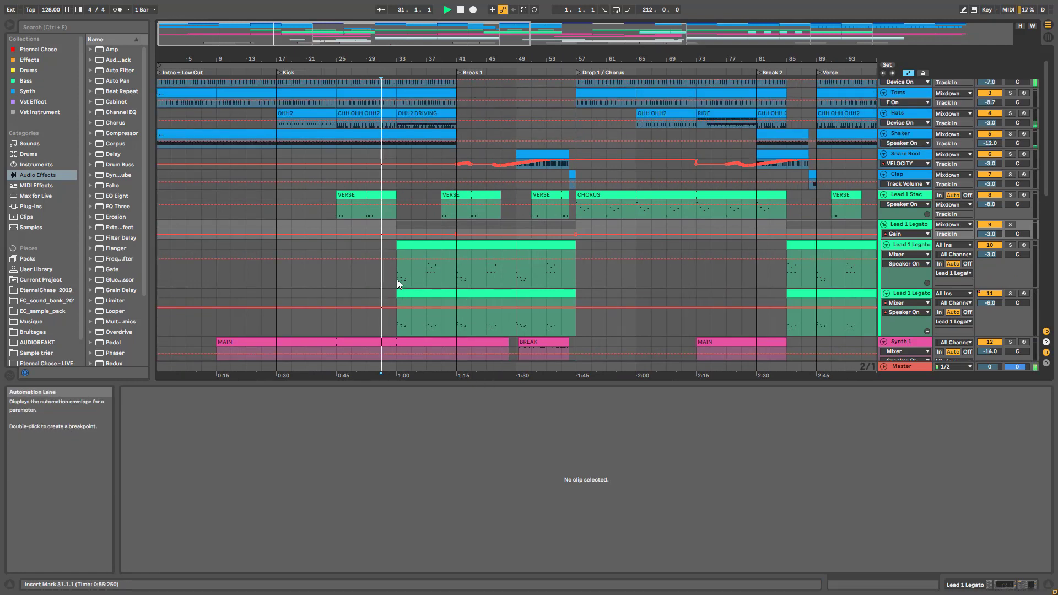
{"action": "left_click", "coordinate": [397, 278]}
{"action": "key", "text": "space"}
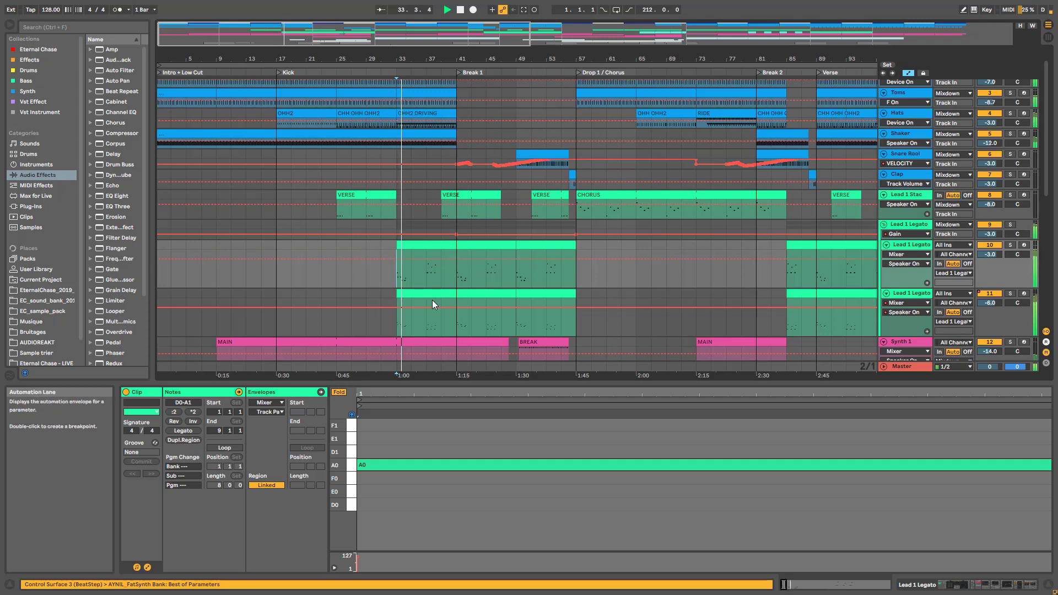
- Unfold the Horn Break track while the section before Break 1 plays, and stop playback
{"action": "scroll", "coordinate": [451, 302], "scroll_direction": "down", "scroll_amount": 2}
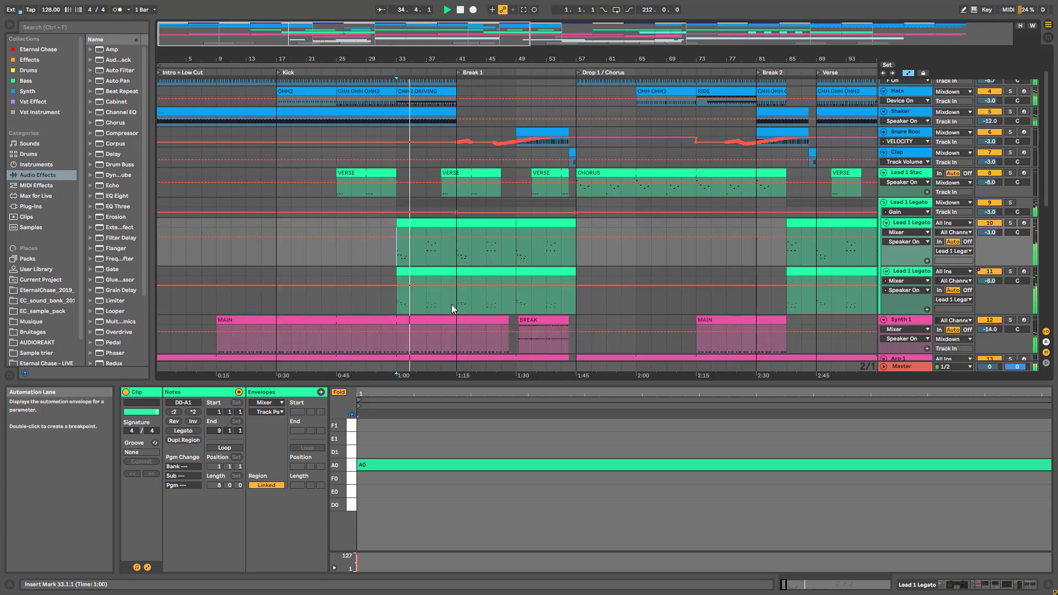
{"action": "scroll", "coordinate": [451, 305], "scroll_direction": "down", "scroll_amount": 10}
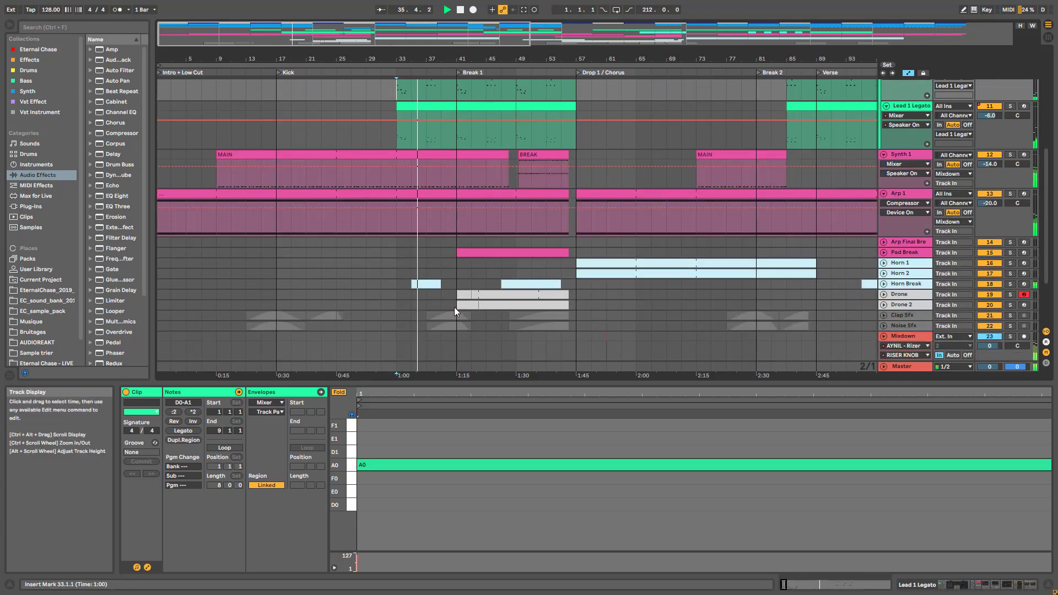
{"action": "left_click", "coordinate": [884, 261]}
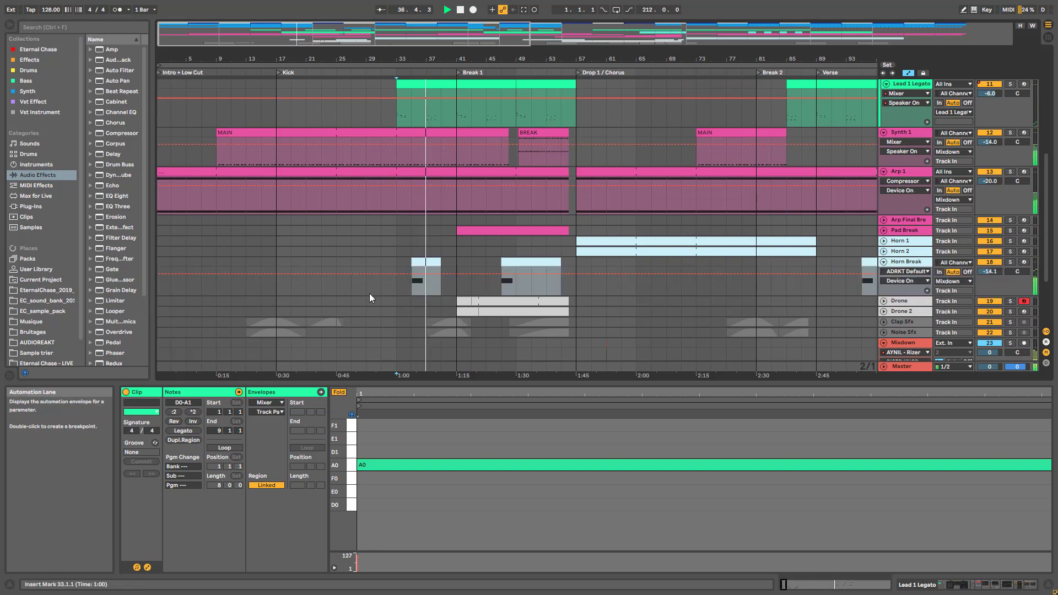
{"action": "scroll", "coordinate": [436, 276], "scroll_direction": "up", "scroll_amount": 6}
{"action": "scroll", "coordinate": [455, 306], "scroll_direction": "up", "scroll_amount": 5}
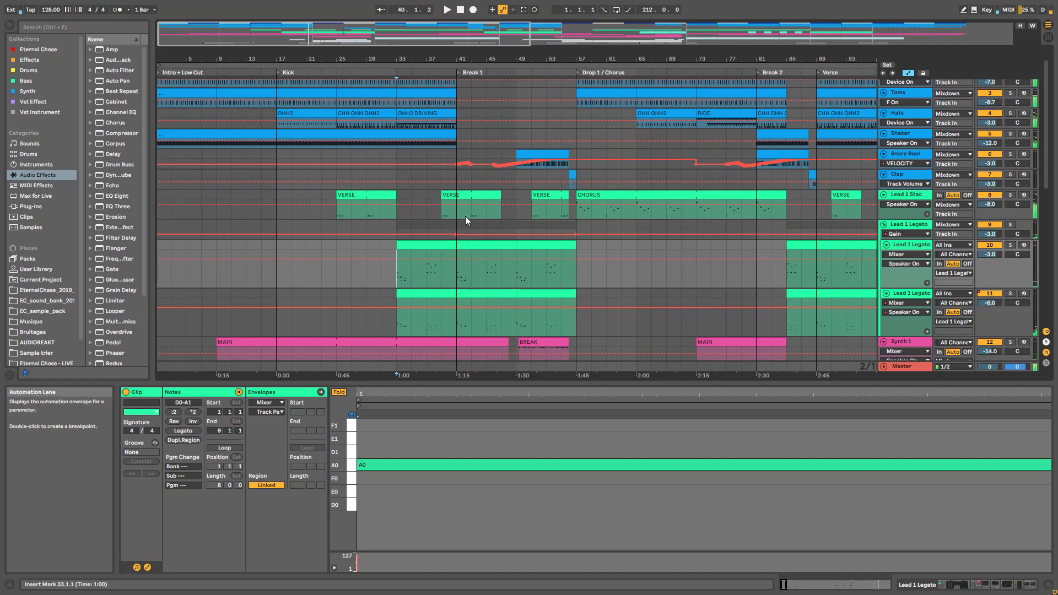
- View the notes of the upper Lead 1 Legato clip at bar 33, and select its bars 35 to 37 to compare with Horn Break
{"action": "scroll", "coordinate": [436, 254], "scroll_direction": "down", "scroll_amount": 2}
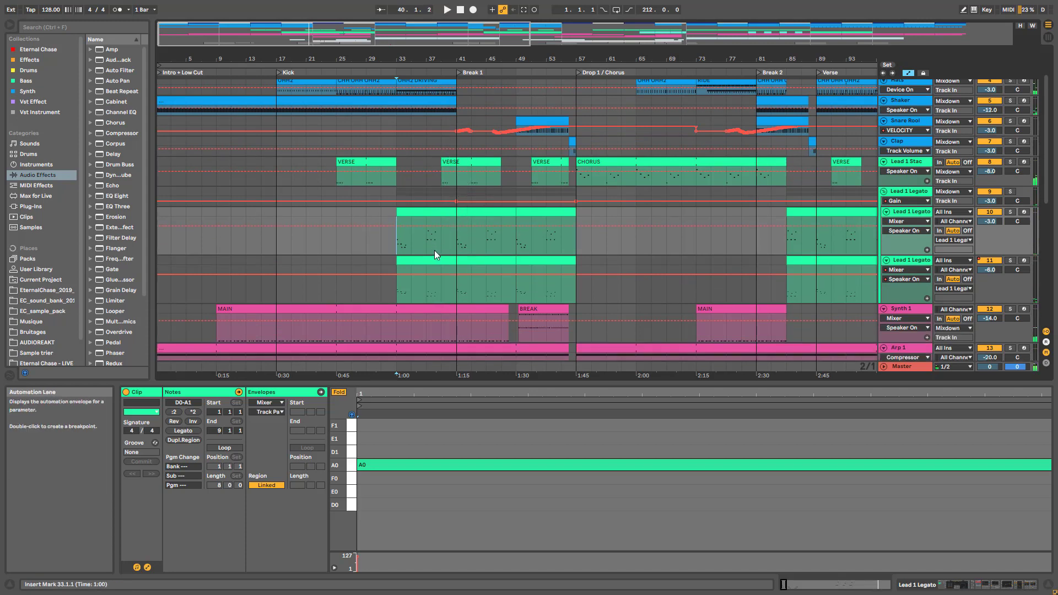
{"action": "left_click", "coordinate": [408, 214]}
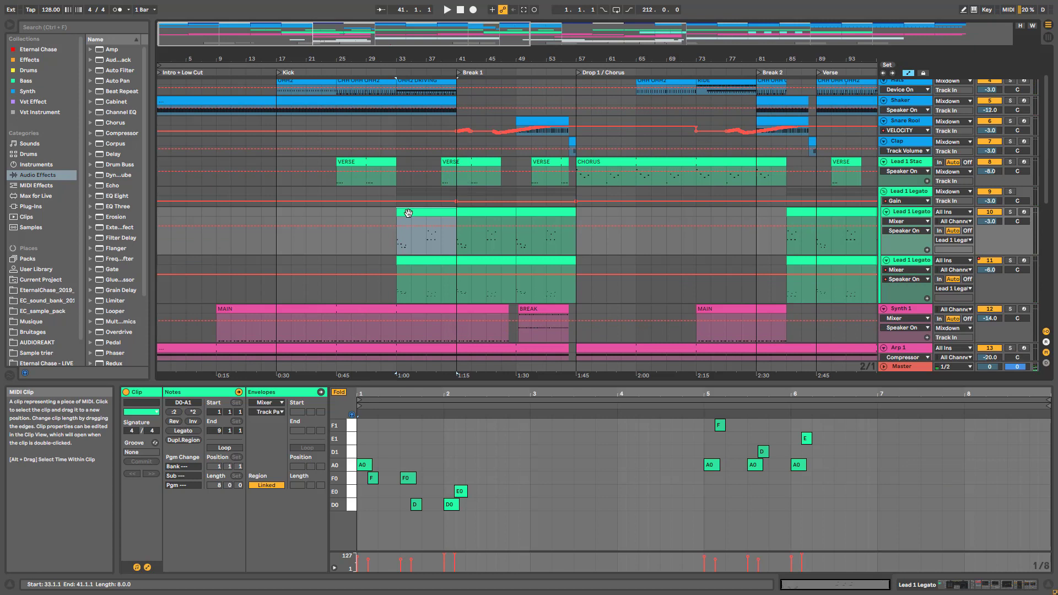
{"action": "left_click", "coordinate": [411, 243]}
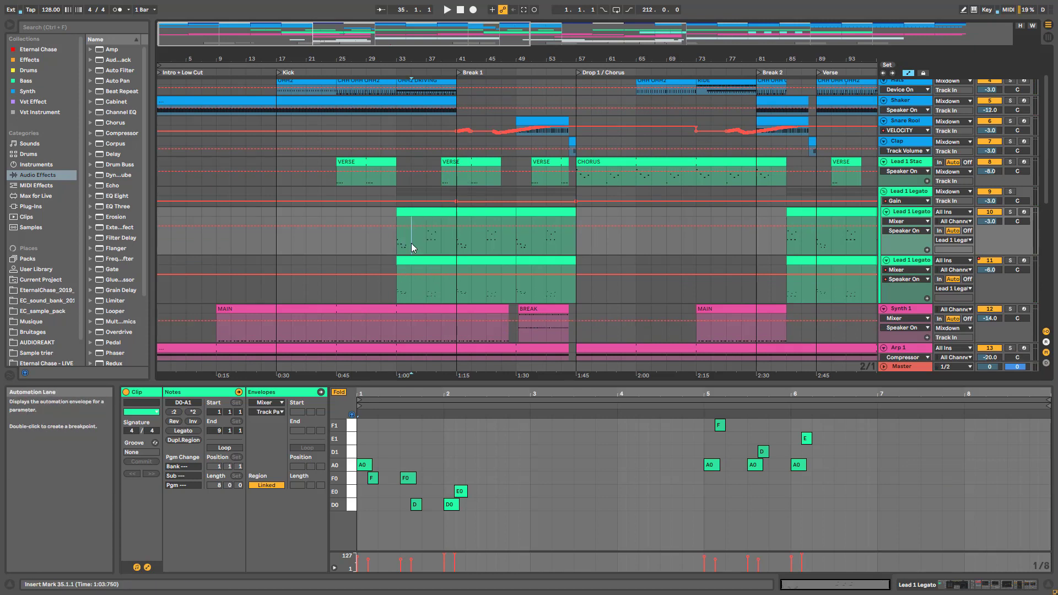
{"action": "left_click_drag", "start_coordinate": [411, 243], "coordinate": [425, 244]}
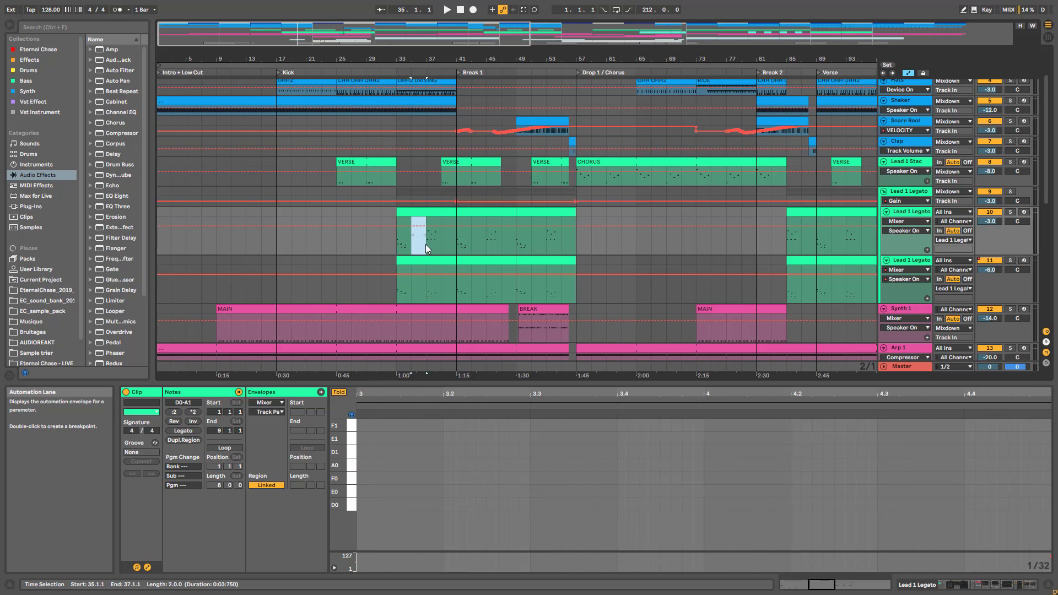
{"action": "scroll", "coordinate": [426, 243], "scroll_direction": "down", "scroll_amount": 5}
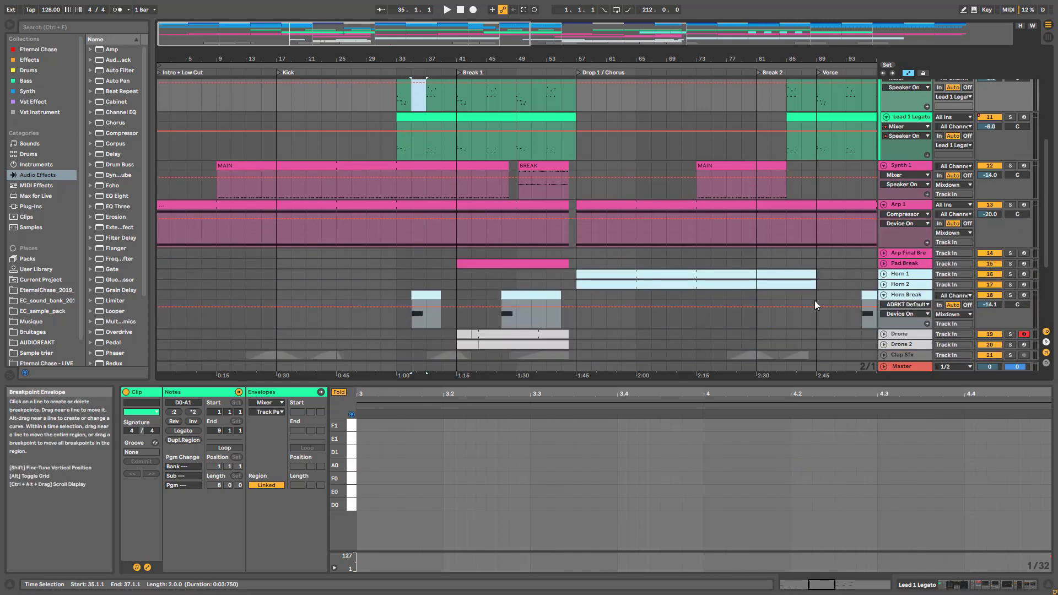
{"action": "scroll", "coordinate": [431, 79], "scroll_direction": "up", "scroll_amount": 3}
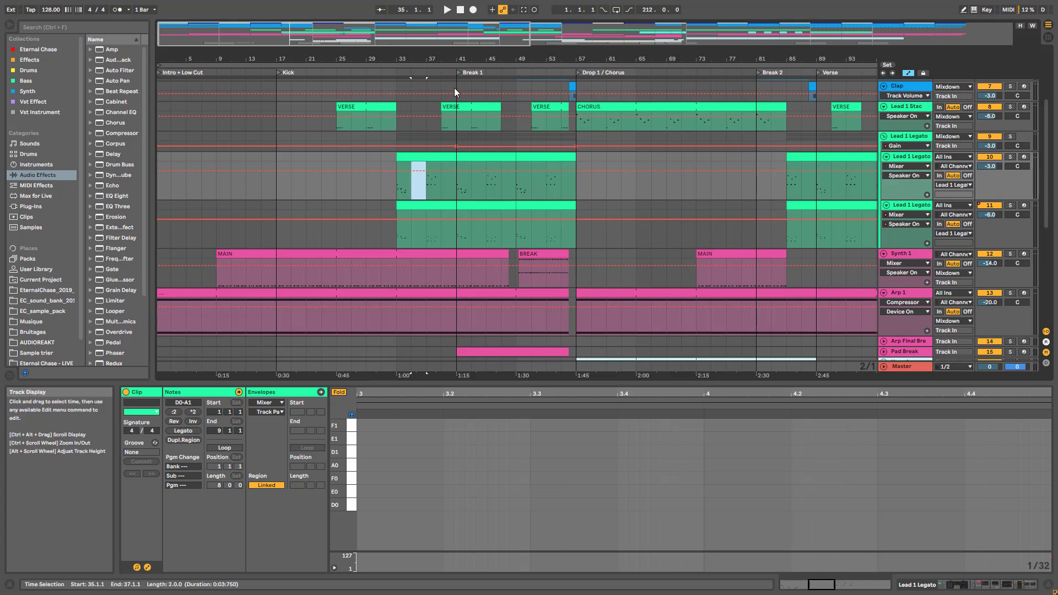
- View the notes of the Lead 1 Stac VERSE clip at bar 39, and play the arrangement from bar 41 into Break 1
{"action": "left_click", "coordinate": [444, 125]}
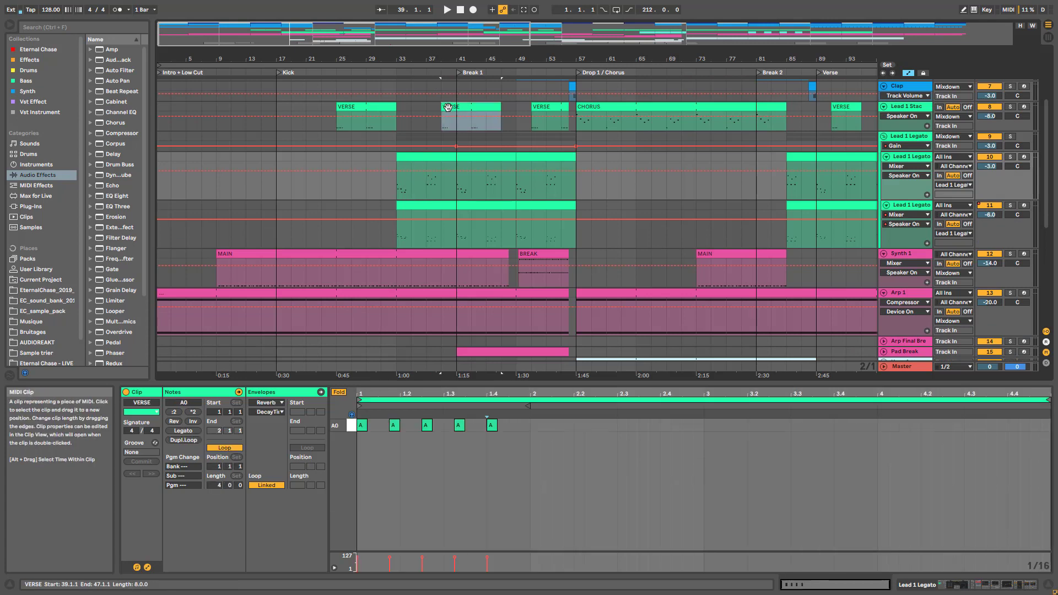
{"action": "left_click", "coordinate": [457, 132]}
{"action": "key", "text": "space"}
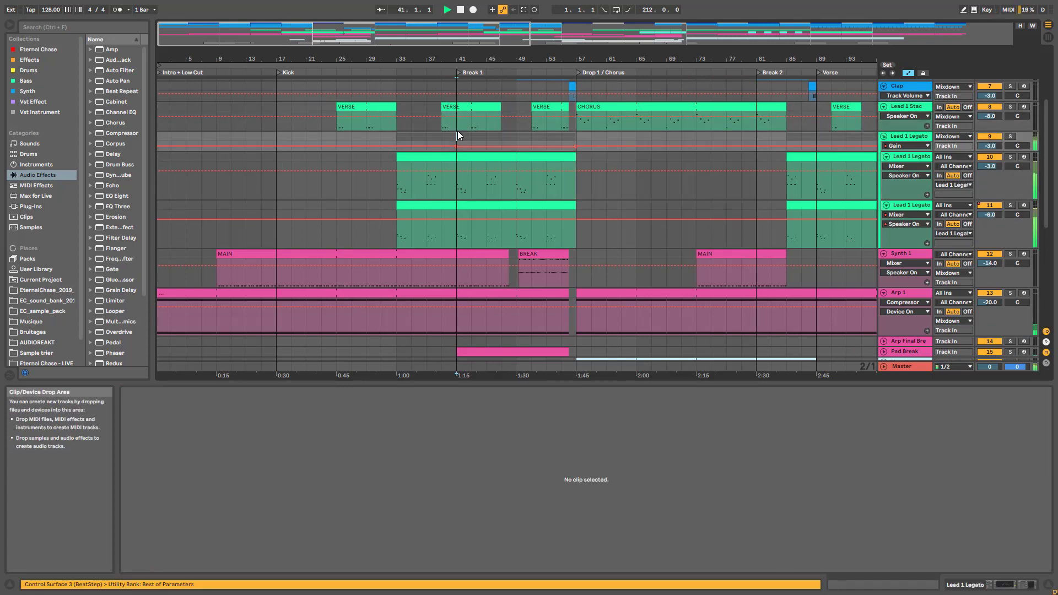
- Stop playback, look through the tracks at Break 1 down to Mixdown, and place the insert marker at bar 41
{"action": "scroll", "coordinate": [468, 281], "scroll_direction": "up", "scroll_amount": 5}
{"action": "scroll", "coordinate": [475, 221], "scroll_direction": "down", "scroll_amount": 6}
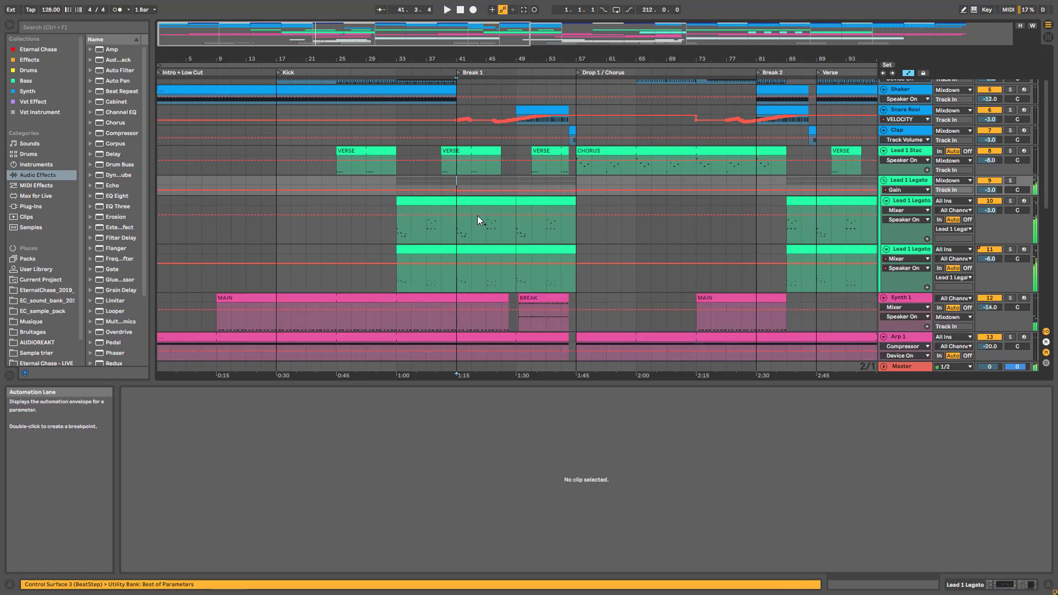
{"action": "scroll", "coordinate": [501, 249], "scroll_direction": "down", "scroll_amount": 4}
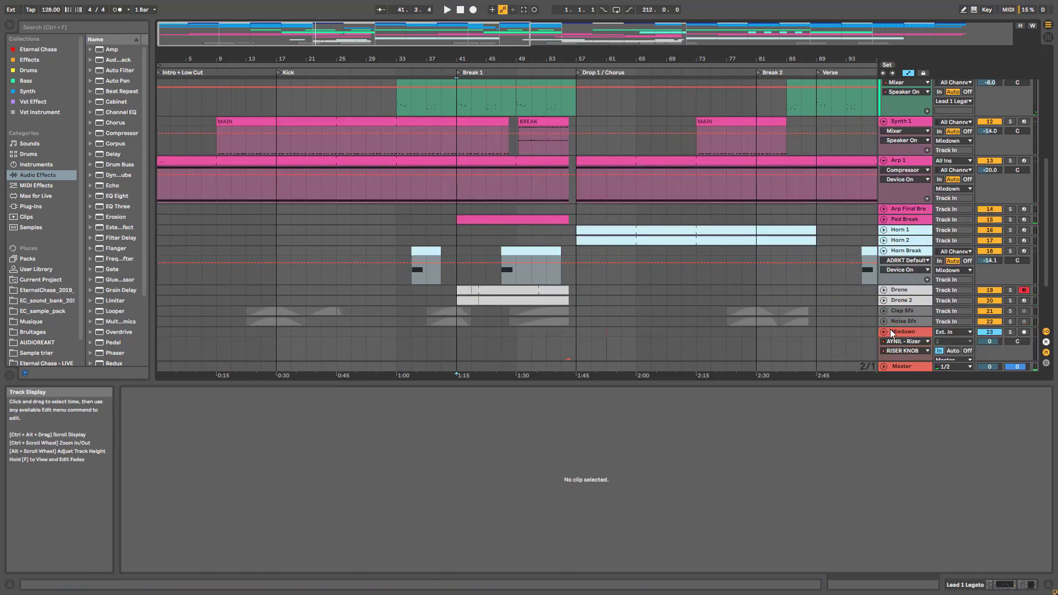
{"action": "scroll", "coordinate": [461, 303], "scroll_direction": "up", "scroll_amount": 10}
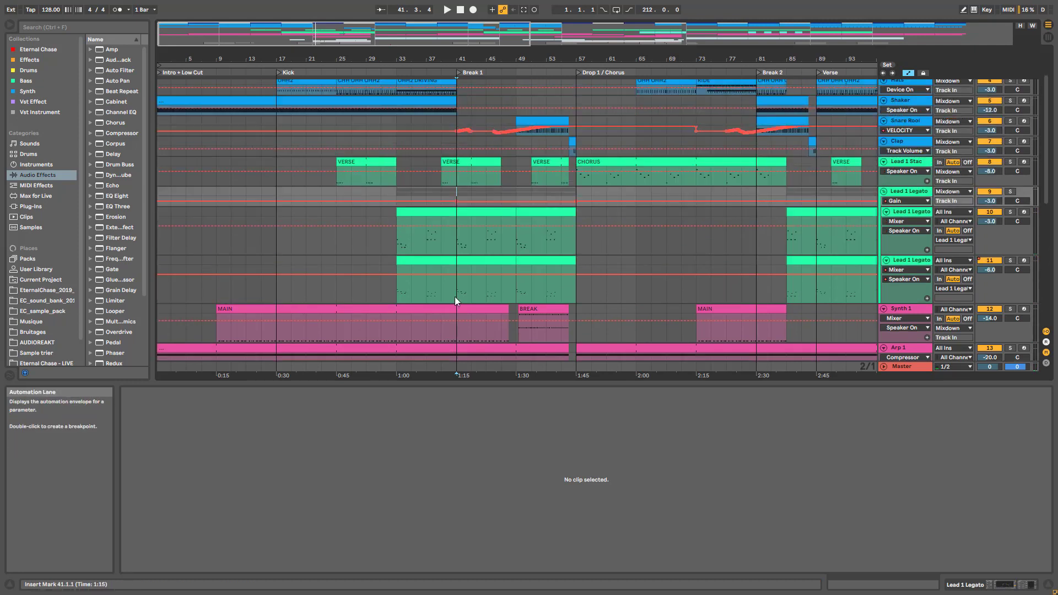
{"action": "left_click", "coordinate": [455, 173]}
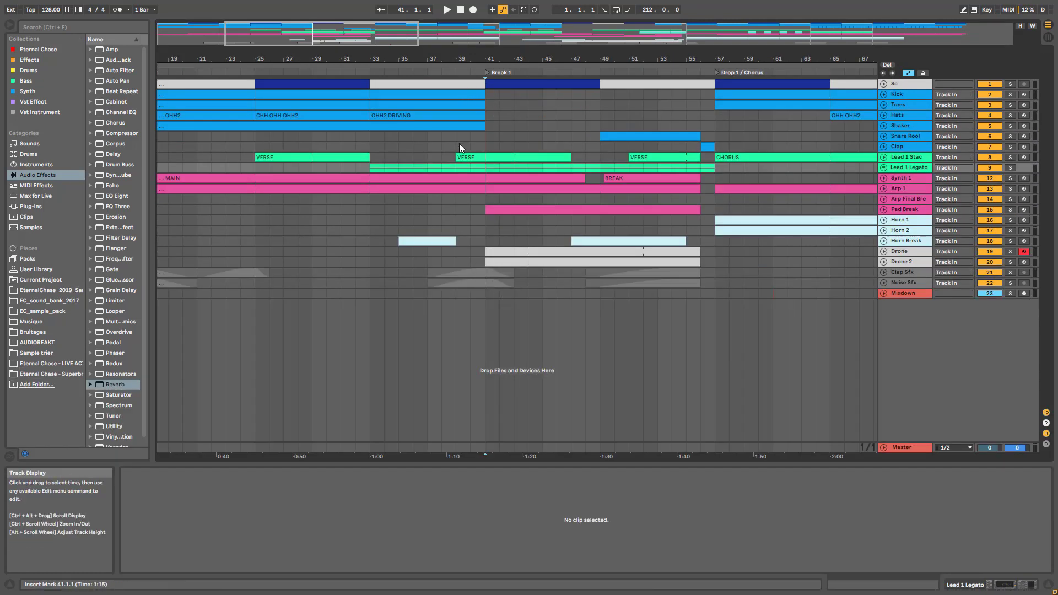
- Play Break 1 from bar 41, unfold the Lead 1 Legato group, and return the insert marker to bar 41
{"action": "key", "text": "space"}
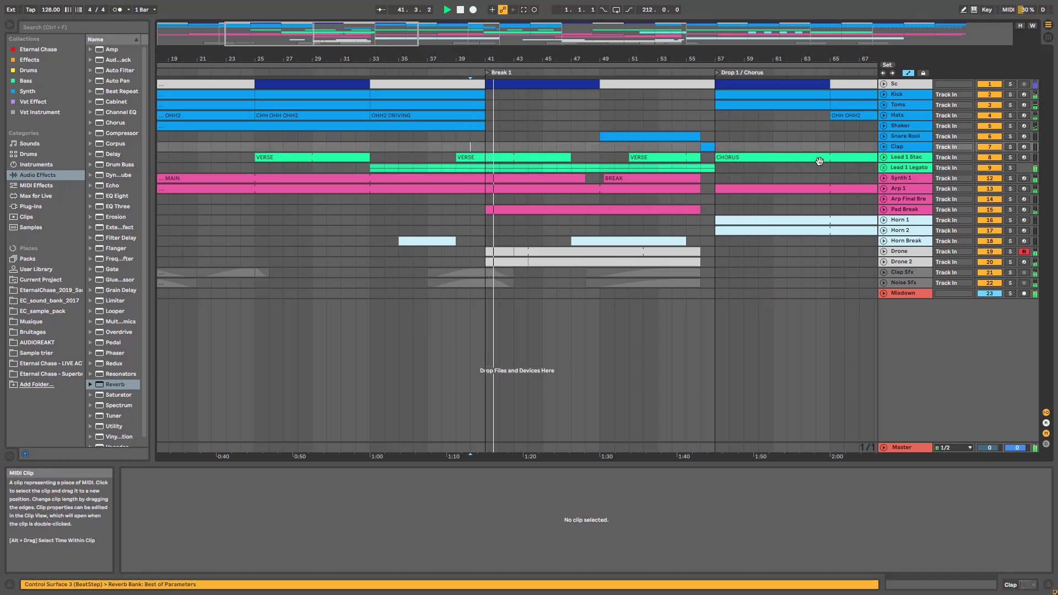
{"action": "left_click", "coordinate": [884, 169]}
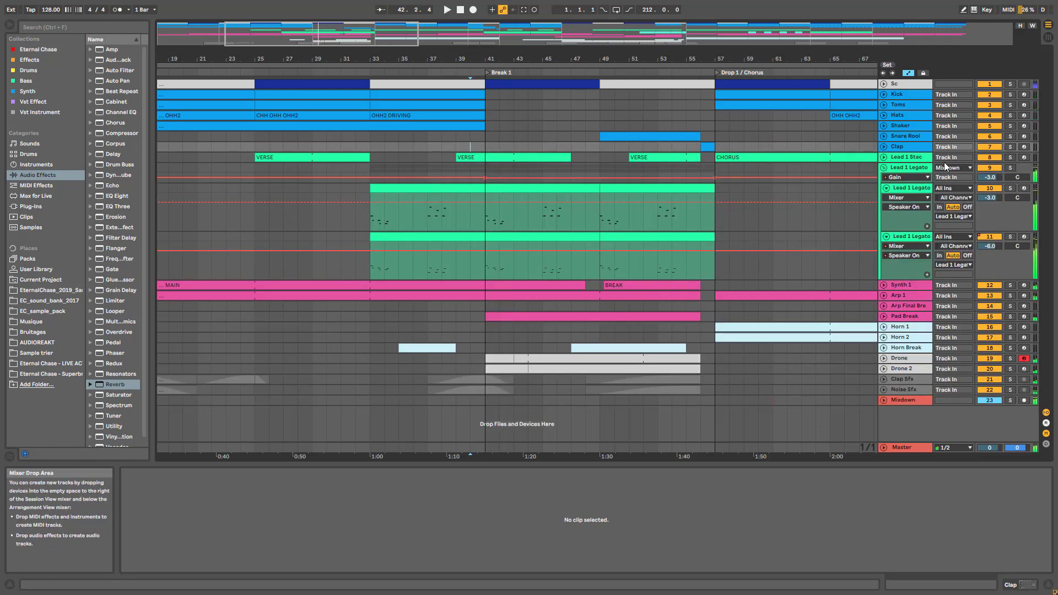
{"action": "left_click", "coordinate": [488, 228]}
- Show the Wavetable Filter 1 Freq automation on both Lead 1 Legato tracks
{"action": "left_click", "coordinate": [908, 246]}
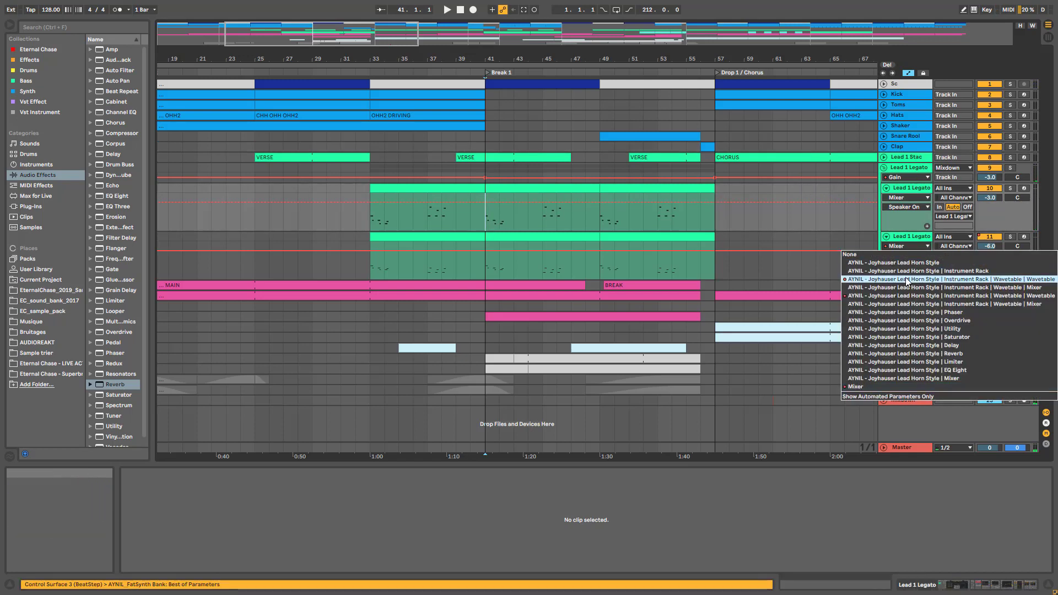
{"action": "left_click", "coordinate": [907, 279]}
{"action": "left_click", "coordinate": [928, 208]}
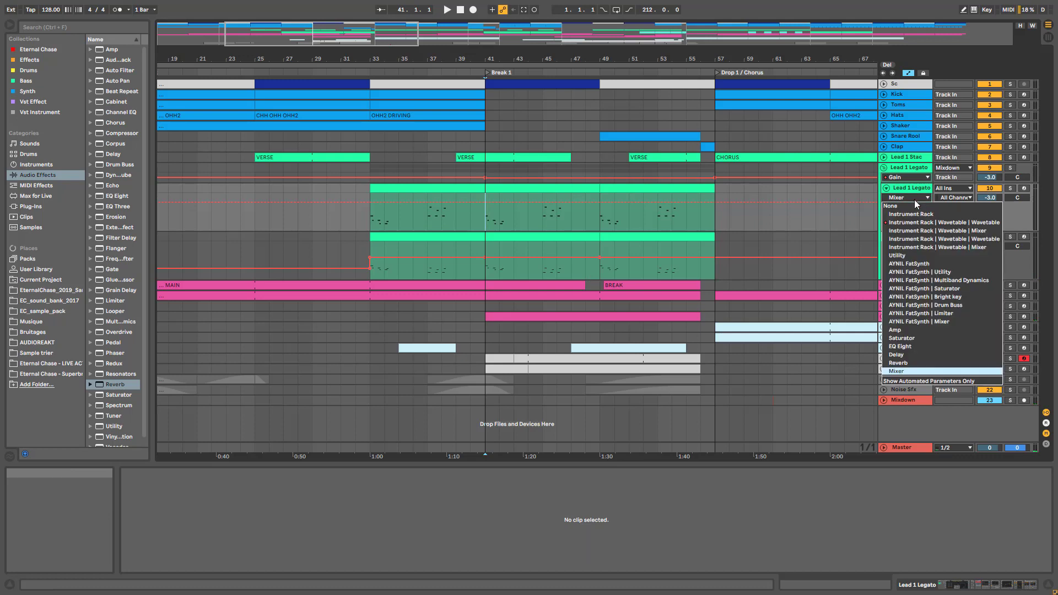
{"action": "left_click", "coordinate": [883, 232]}
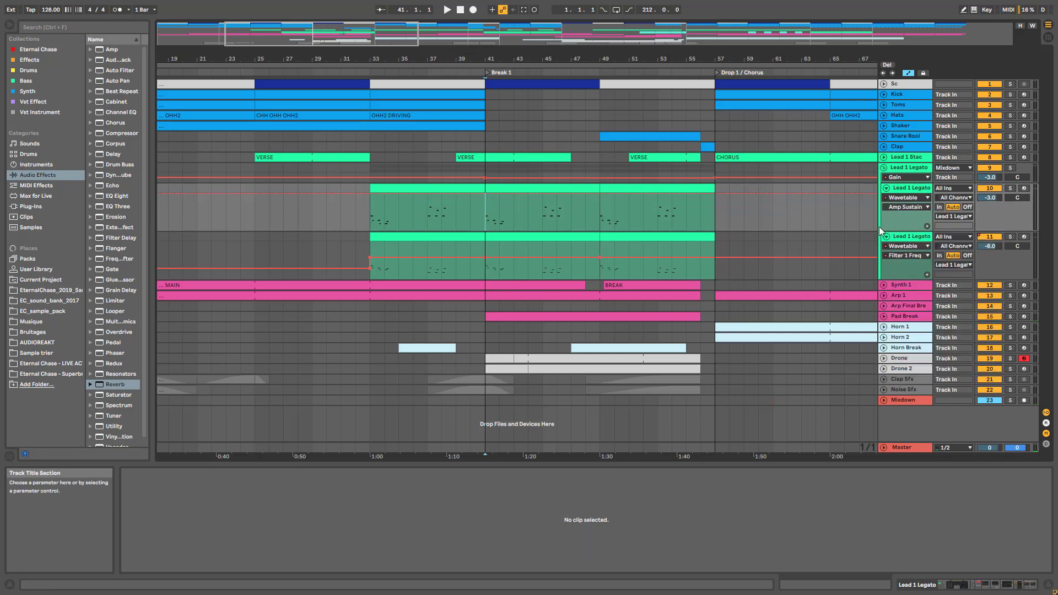
{"action": "left_click", "coordinate": [927, 207]}
{"action": "left_click", "coordinate": [907, 235]}
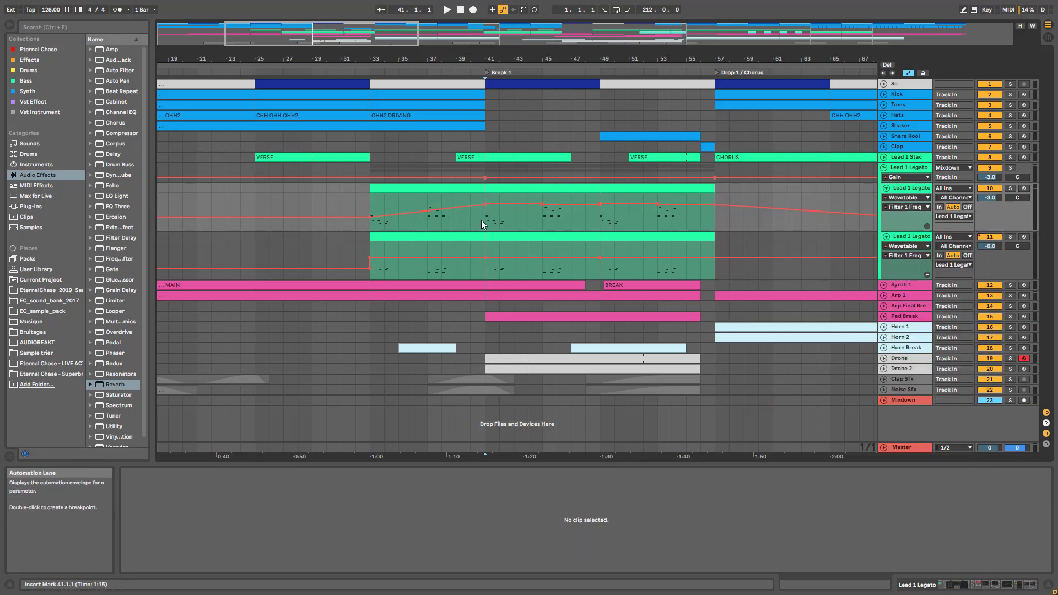
- Play the arrangement from bar 41 and from bar 33 to hear the lead's filter automation, and return the insert marker to bar 41
{"action": "key", "text": "space"}
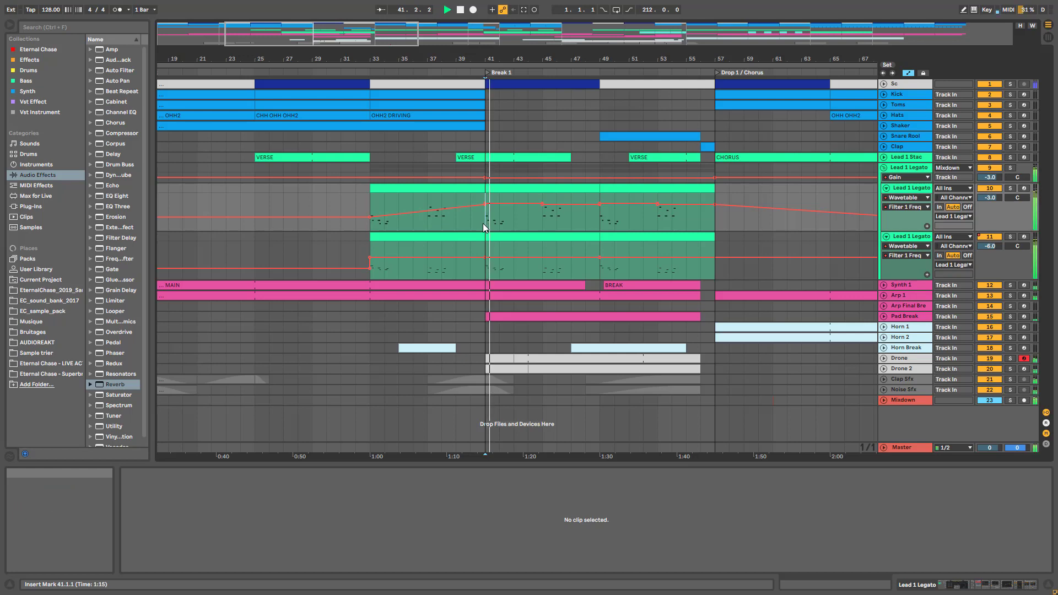
{"action": "left_click", "coordinate": [370, 231]}
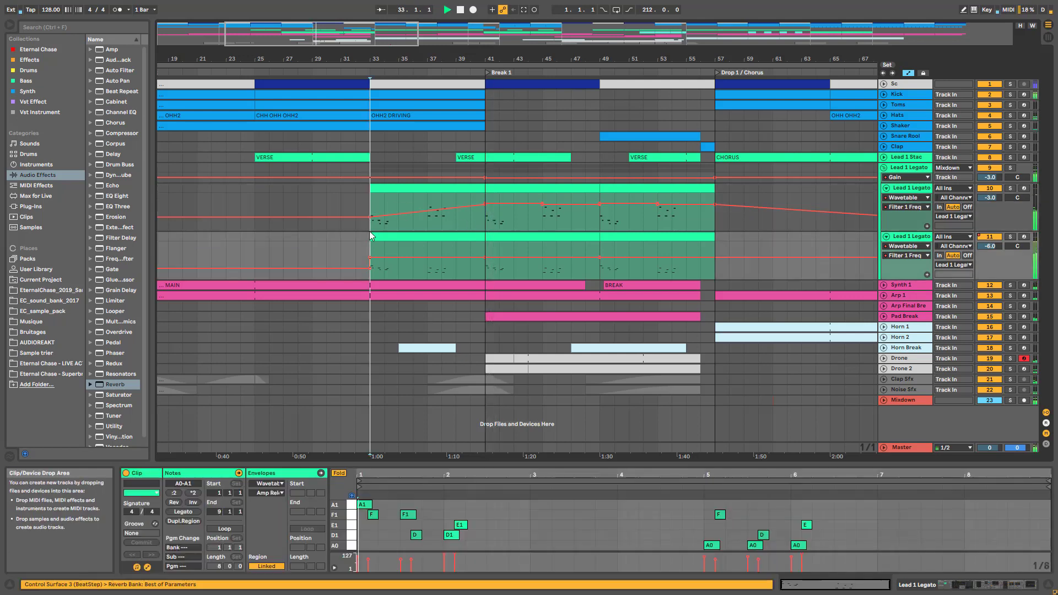
{"action": "key", "text": "space"}
{"action": "left_click", "coordinate": [485, 199]}
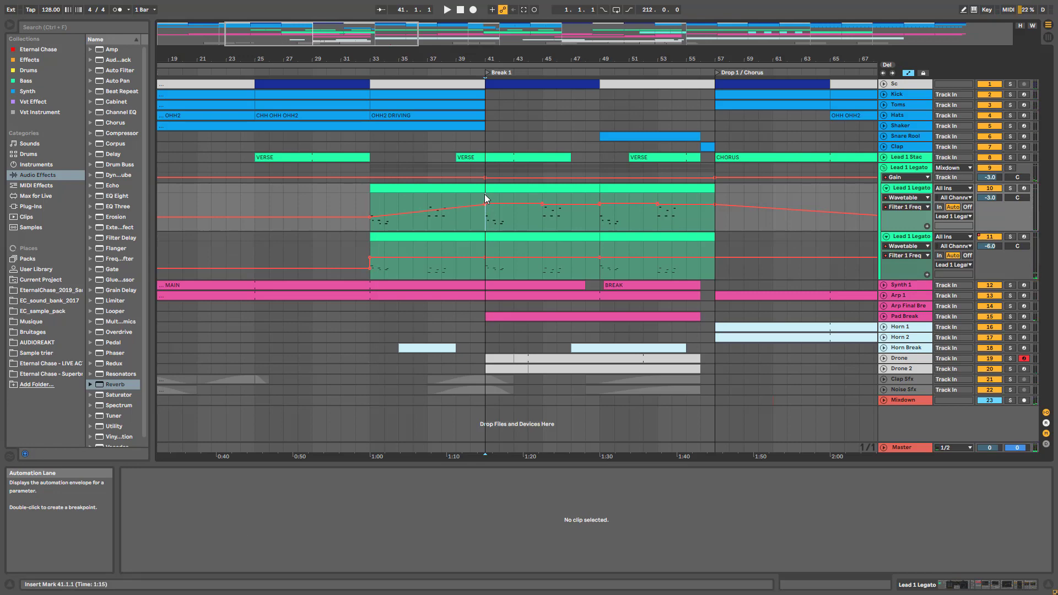
- Unfold the Pad Break track to view its LPF automation, and play the break from bar 41
{"action": "left_click", "coordinate": [884, 316]}
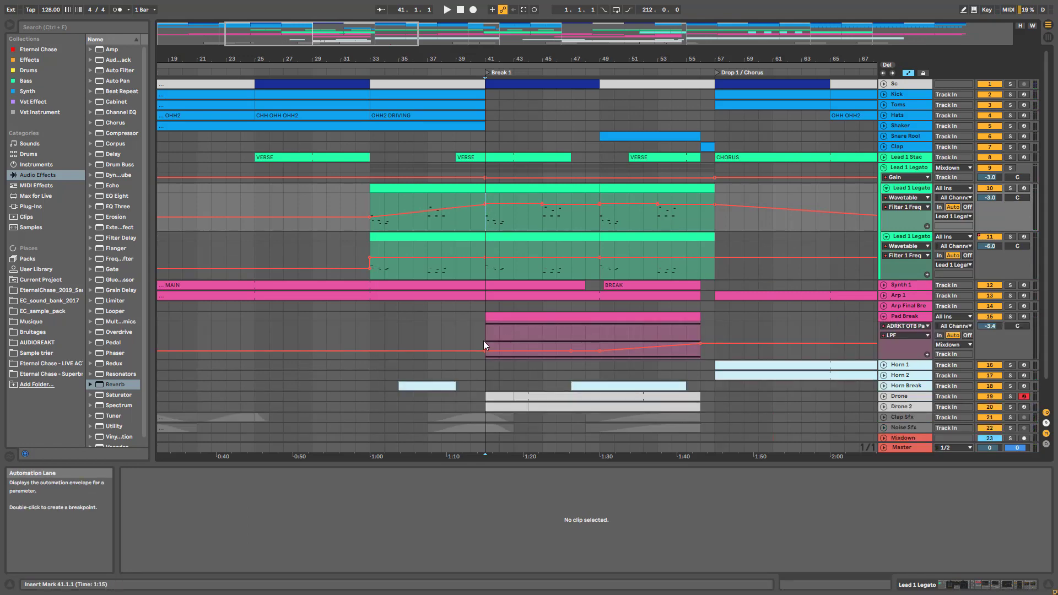
{"action": "left_click", "coordinate": [486, 339]}
{"action": "key", "text": "space"}
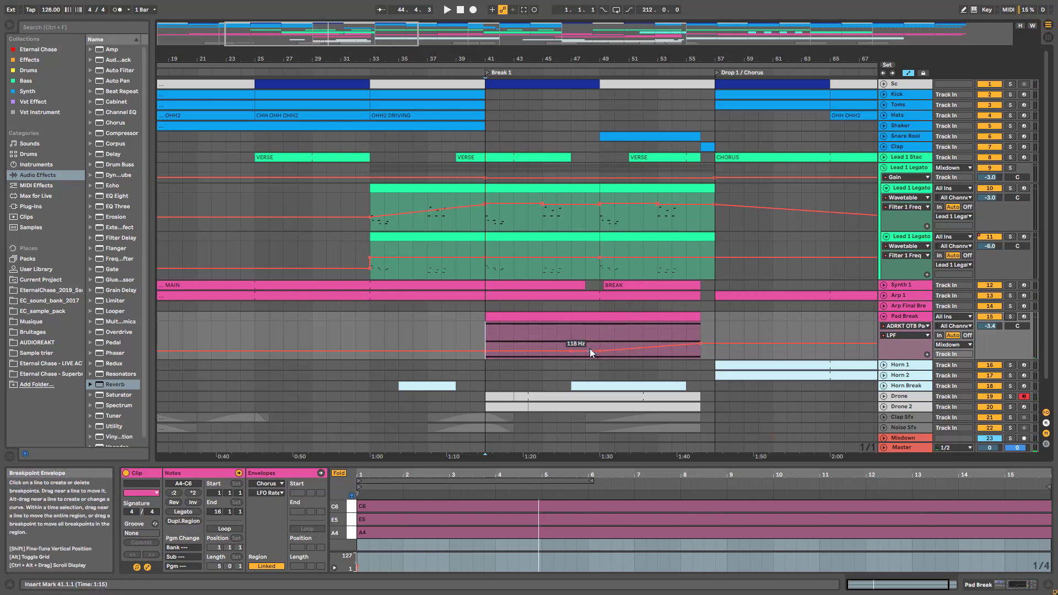
- Unfold the Drone and Drone 2 tracks to view their automation, and place the insert marker at bar 41 on Drone 2
{"action": "scroll", "coordinate": [590, 349], "scroll_direction": "down", "scroll_amount": 1}
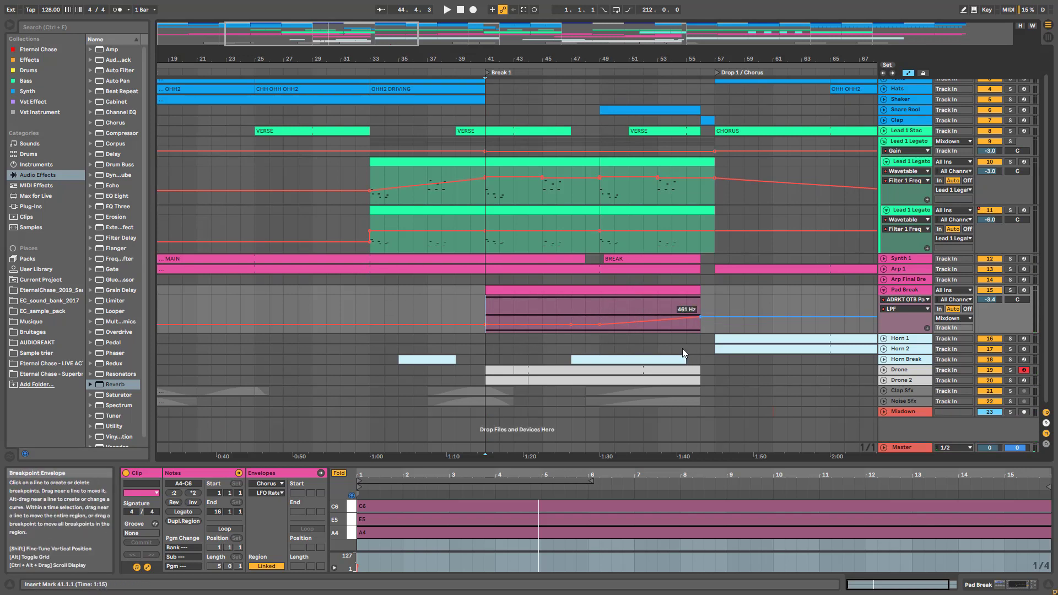
{"action": "left_click", "coordinate": [884, 370]}
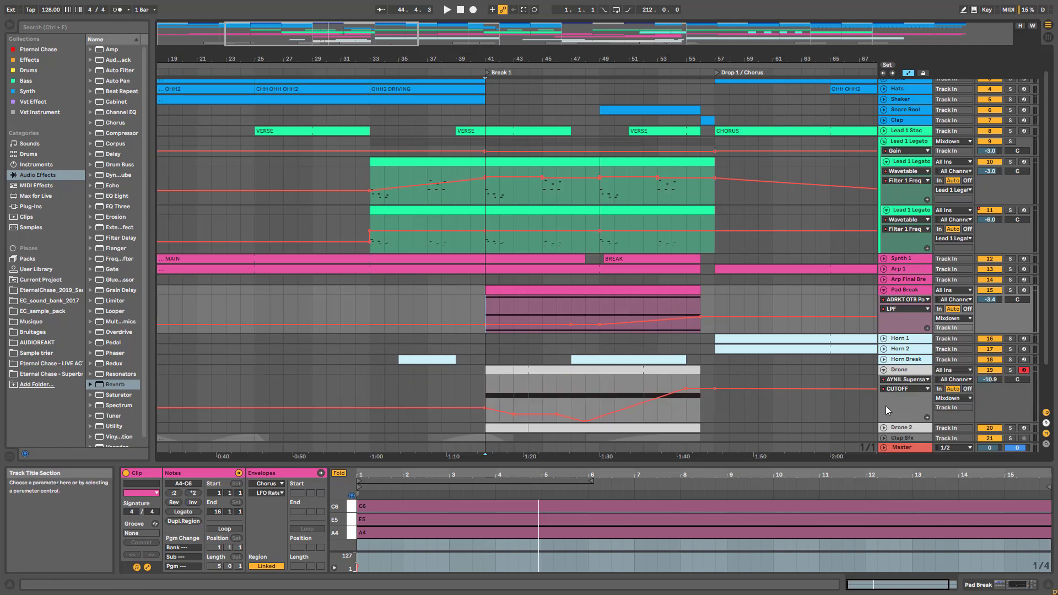
{"action": "left_click", "coordinate": [884, 428]}
{"action": "scroll", "coordinate": [418, 419], "scroll_direction": "down", "scroll_amount": 2}
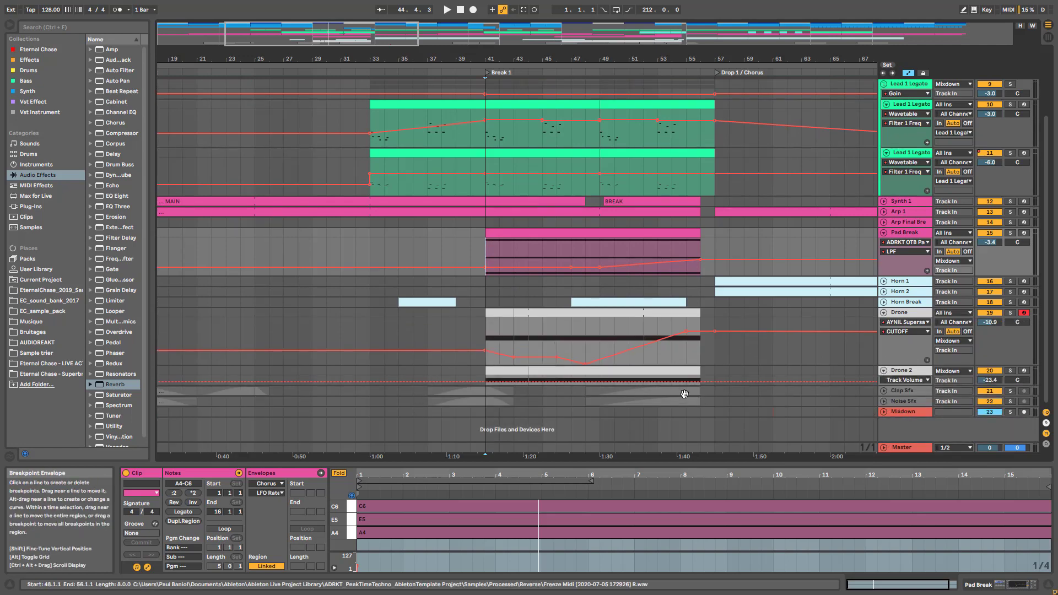
{"action": "left_click", "coordinate": [501, 373]}
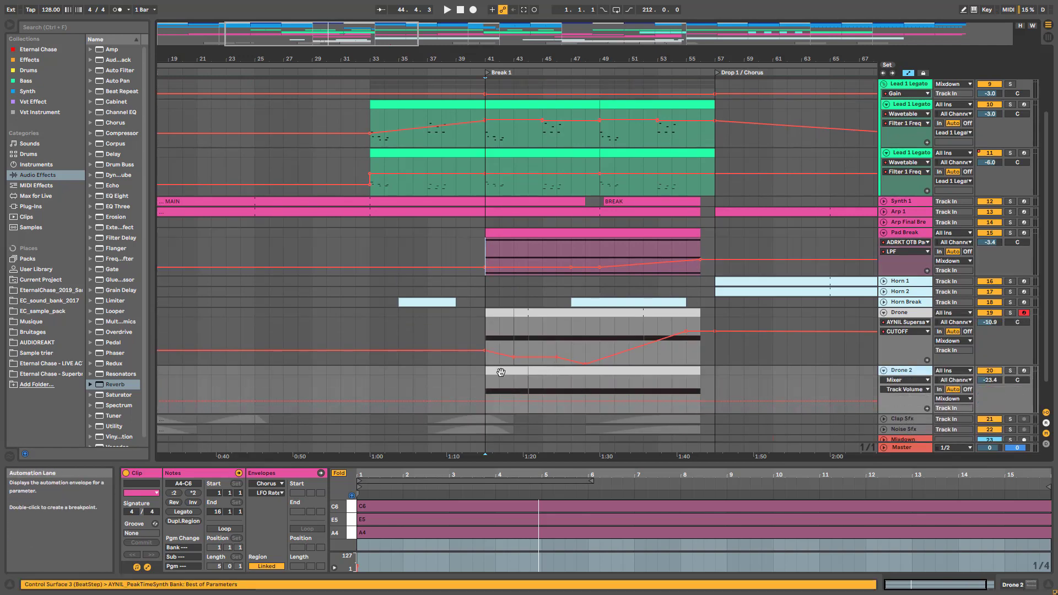
{"action": "left_click", "coordinate": [487, 385]}
- Solo the Drone and Drone 2 tracks, play them from bar 41, and turn the solos off again
{"action": "left_click", "coordinate": [1010, 312]}
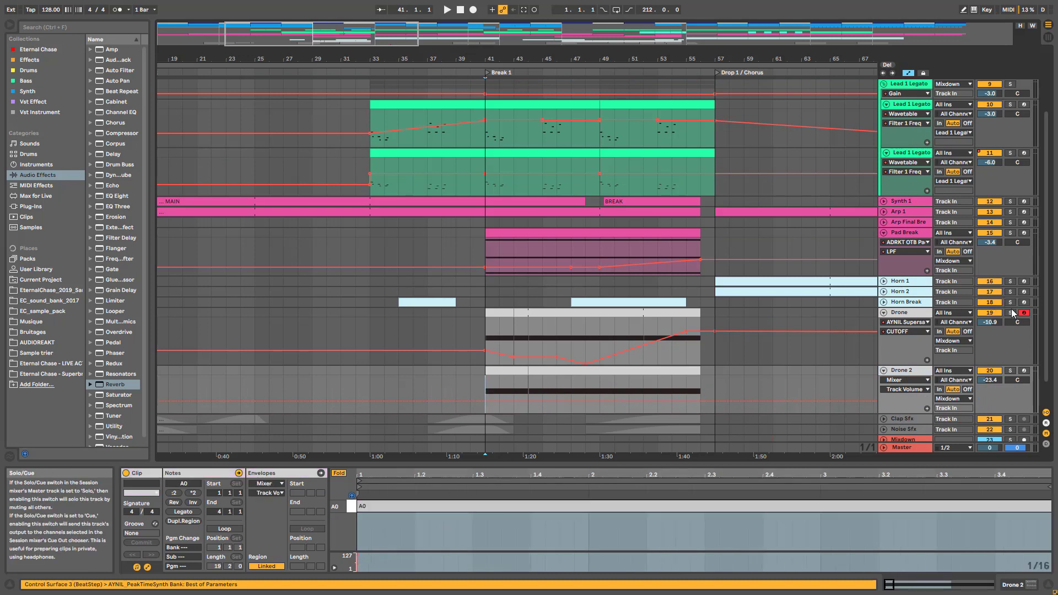
{"action": "left_click", "coordinate": [1011, 370]}
{"action": "key", "text": "space"}
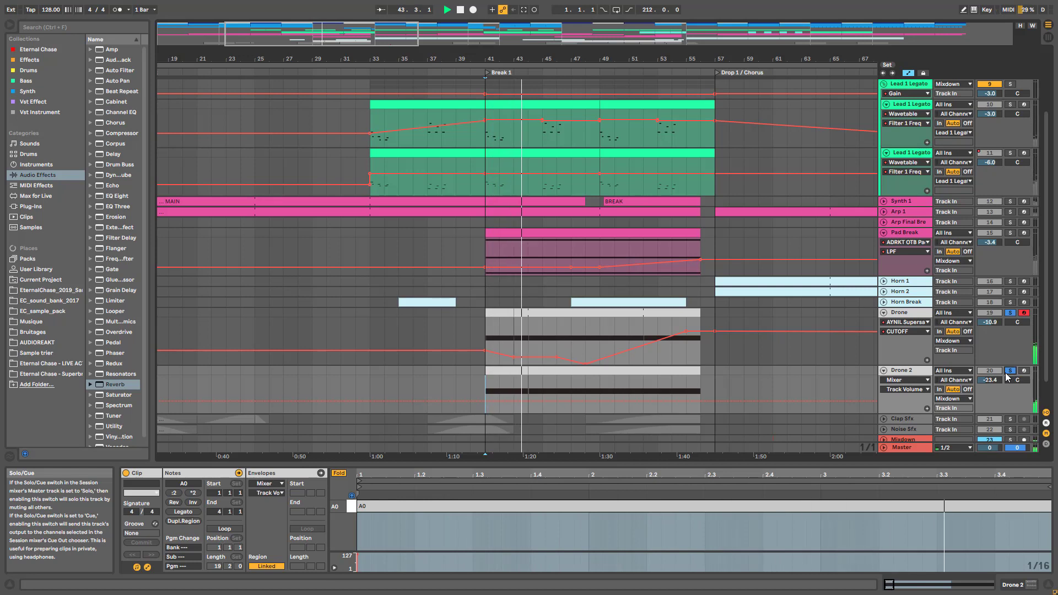
{"action": "left_click", "coordinate": [1010, 371]}
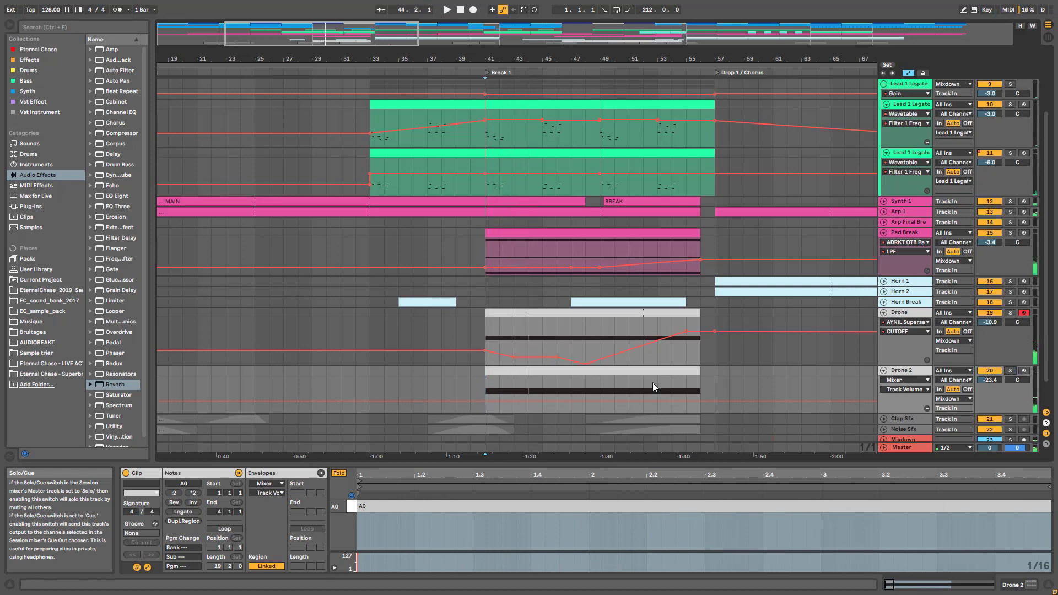
- Play Break 1 with all tracks from bar 41, place the insert marker at bar 48 on Arp Final Break, and stop playback
{"action": "key", "text": "space"}
{"action": "key", "text": "space"}
{"action": "scroll", "coordinate": [505, 329], "scroll_direction": "up", "scroll_amount": 3}
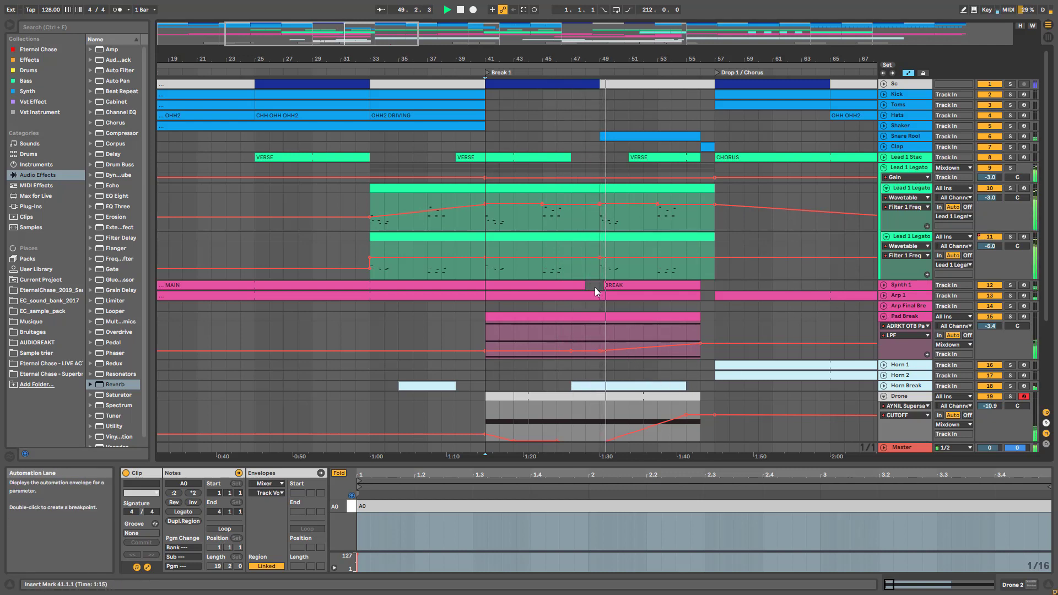
{"action": "left_click", "coordinate": [588, 303]}
{"action": "key", "text": "space"}
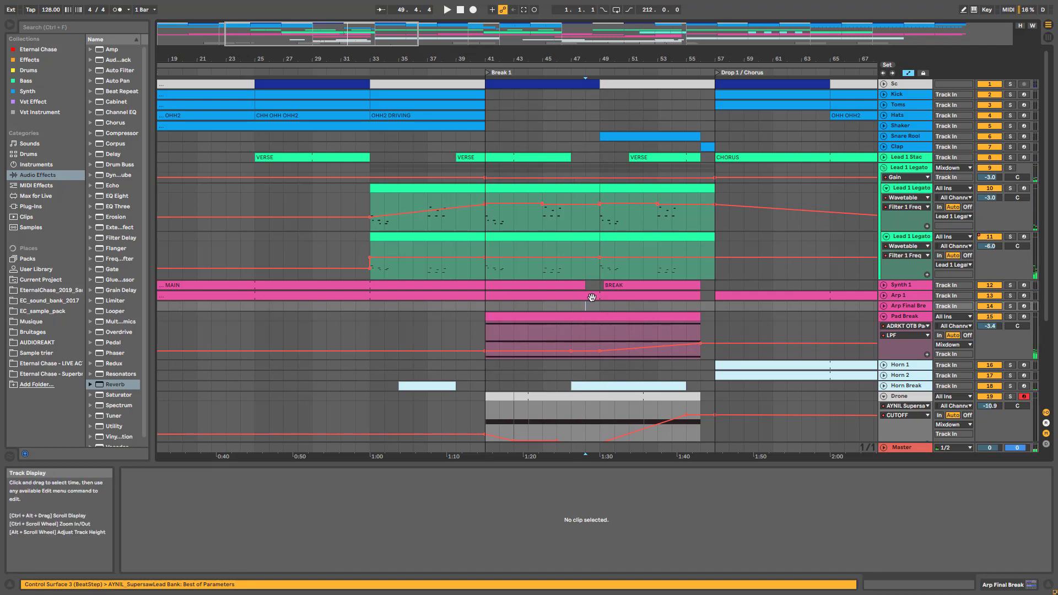
- Unfold the Synth 1 track and show its Wavetable Filter 1 Freq automation
{"action": "left_click", "coordinate": [884, 285]}
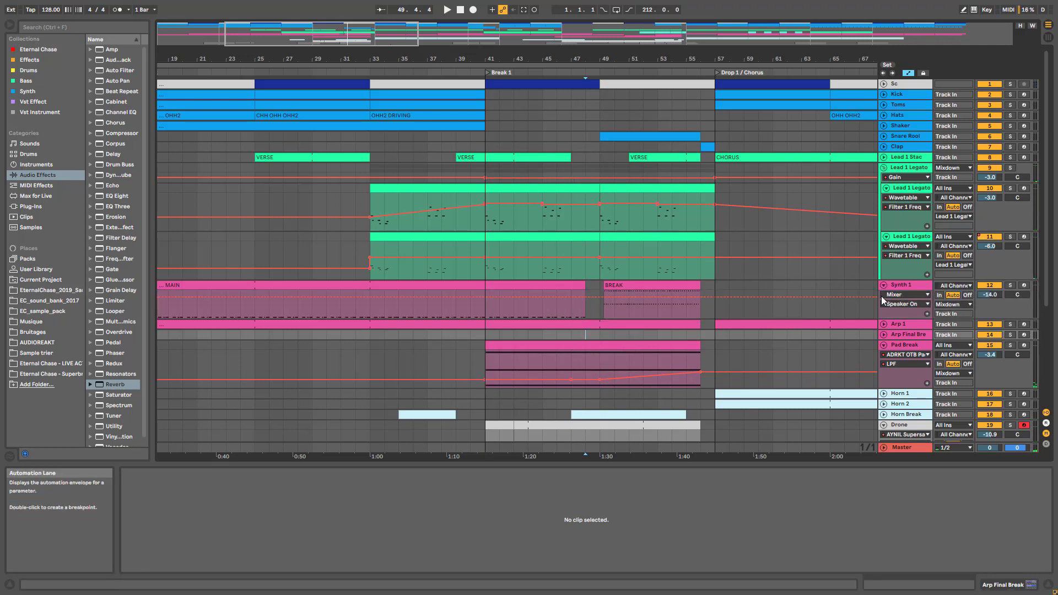
{"action": "left_click", "coordinate": [900, 295]}
{"action": "left_click", "coordinate": [900, 321]}
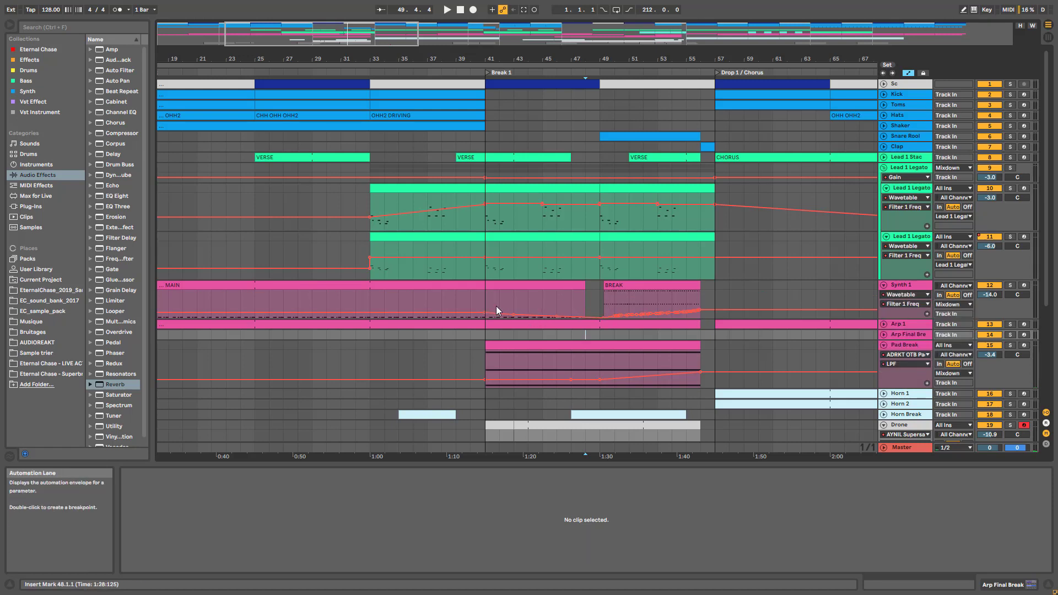
- Unfold the Arp 1 track, look over the Drone automation, and show the Utility Gain automation on Pad Break
{"action": "left_click", "coordinate": [885, 325]}
{"action": "scroll", "coordinate": [828, 349], "scroll_direction": "down", "scroll_amount": 5}
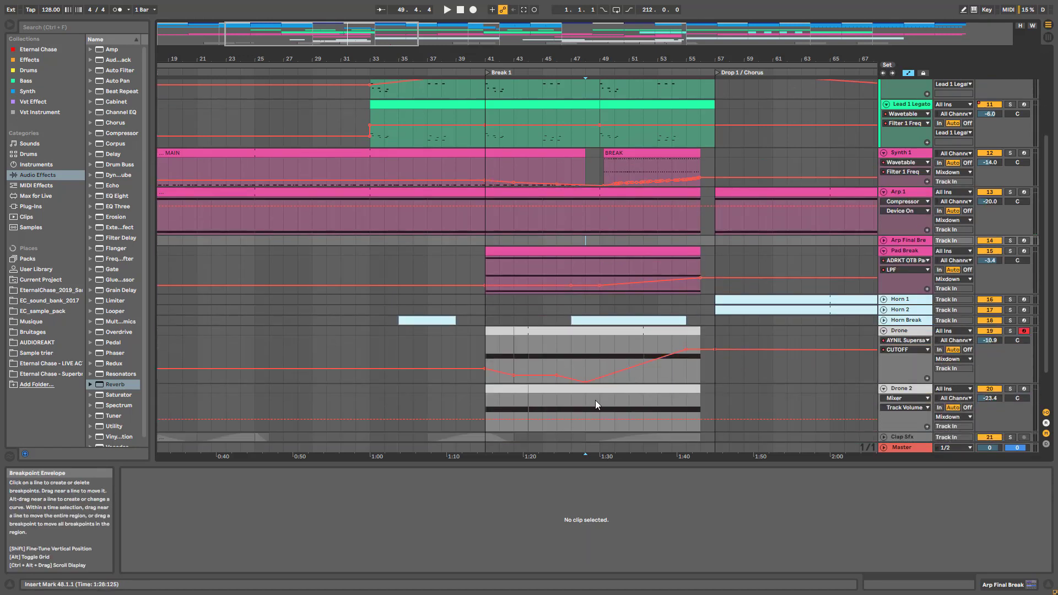
{"action": "scroll", "coordinate": [595, 405], "scroll_direction": "down", "scroll_amount": 1}
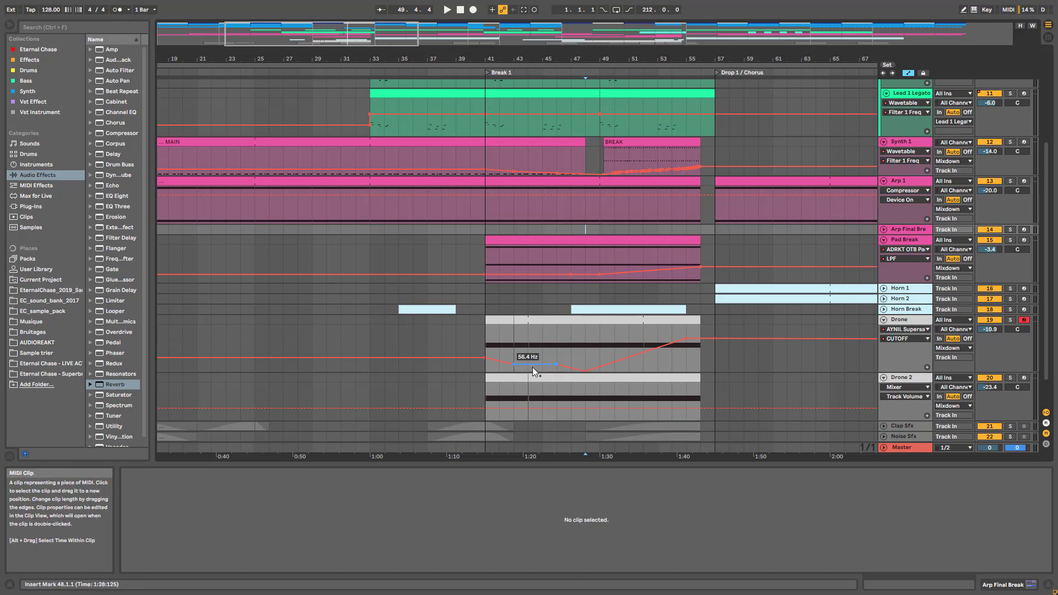
{"action": "scroll", "coordinate": [581, 280], "scroll_direction": "up", "scroll_amount": 1}
{"action": "left_click", "coordinate": [926, 261]}
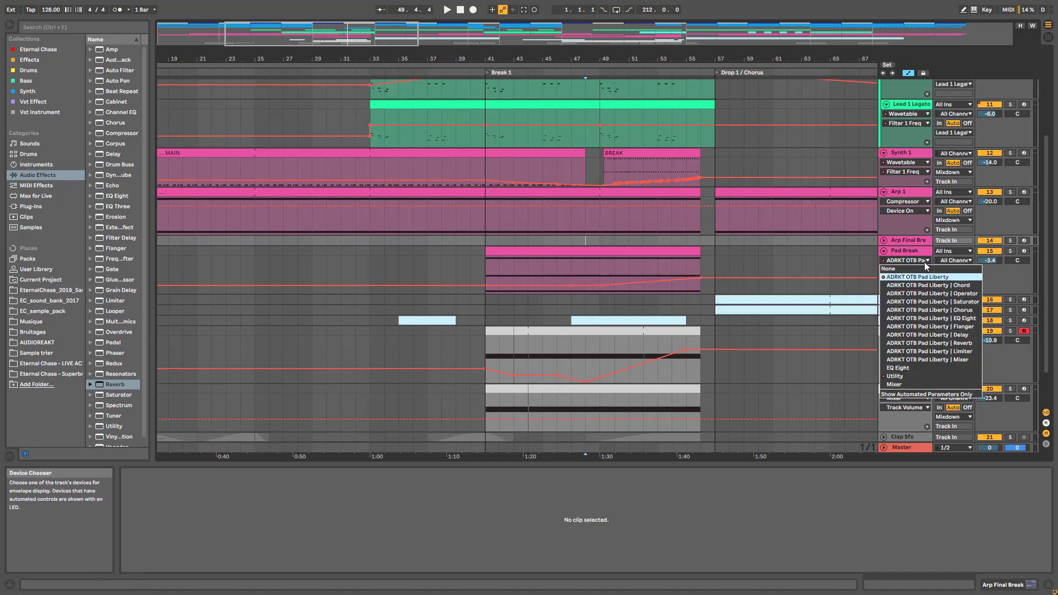
{"action": "left_click", "coordinate": [915, 376]}
- Select bars 45 to 47 of the lower Lead 1 Legato clip, and play the second half of Break 1 from bar 49
{"action": "scroll", "coordinate": [597, 244], "scroll_direction": "up", "scroll_amount": 7}
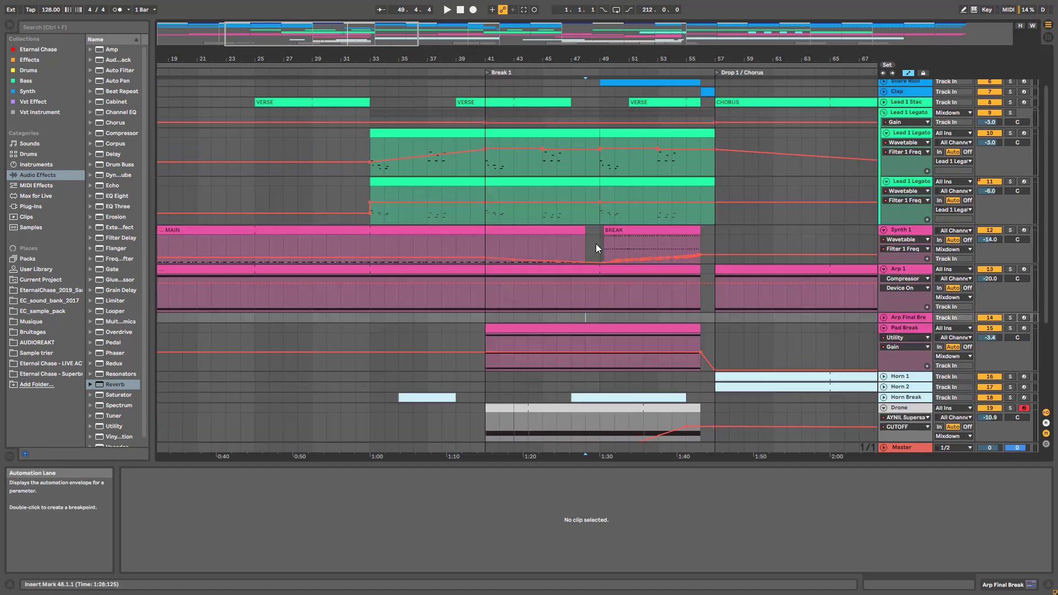
{"action": "scroll", "coordinate": [593, 246], "scroll_direction": "up", "scroll_amount": 5}
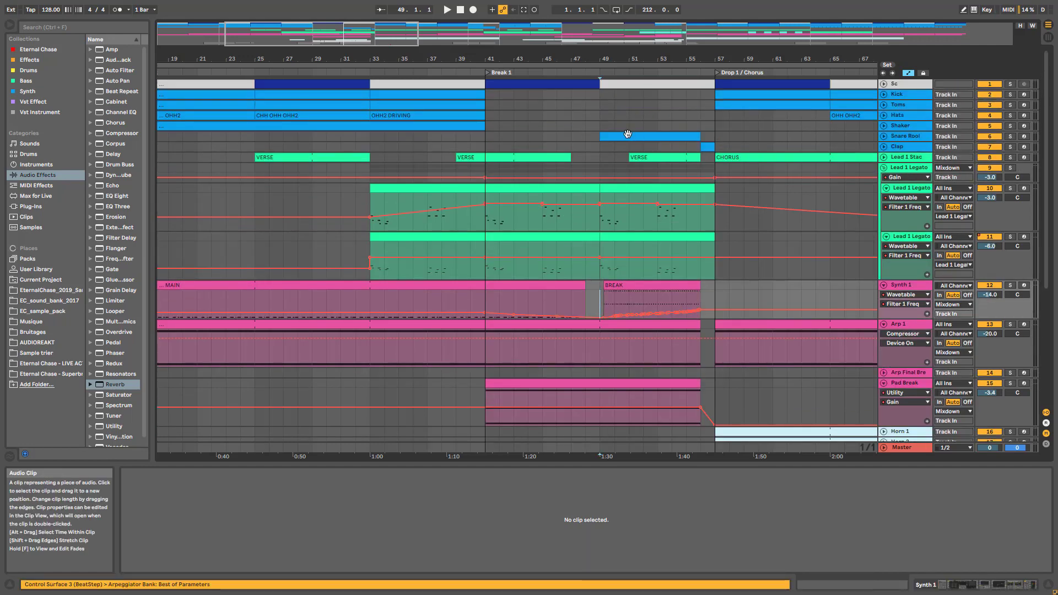
{"action": "left_click", "coordinate": [540, 273]}
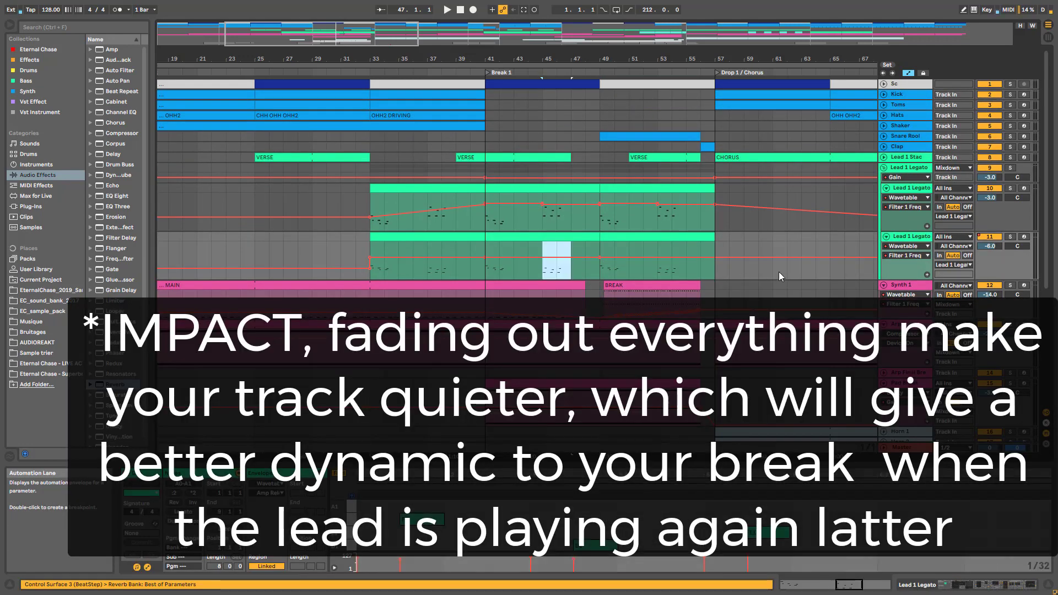
{"action": "left_click", "coordinate": [601, 274]}
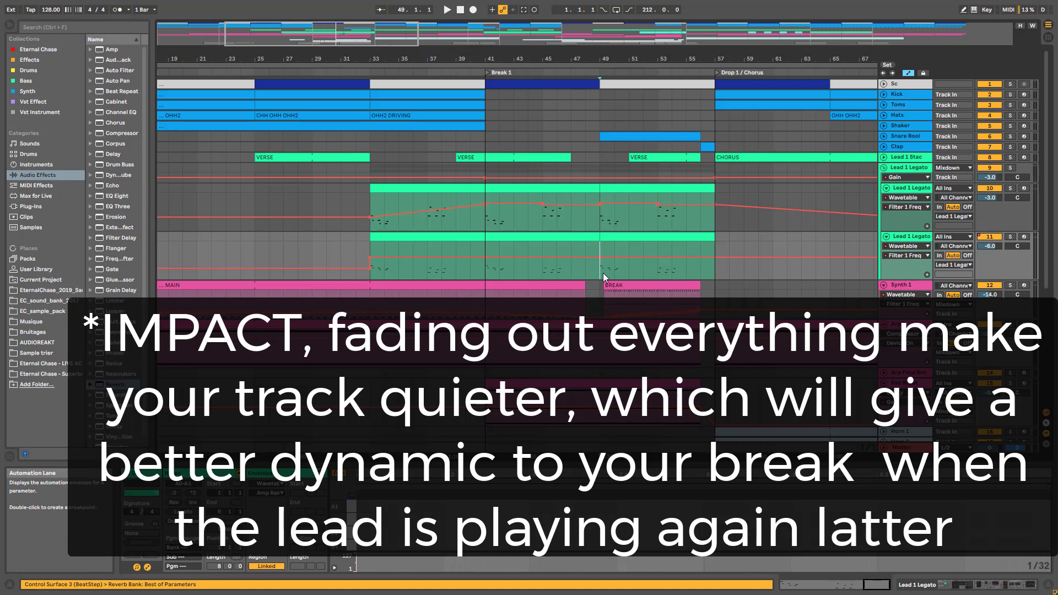
{"action": "left_click", "coordinate": [543, 272]}
{"action": "key", "text": "space"}
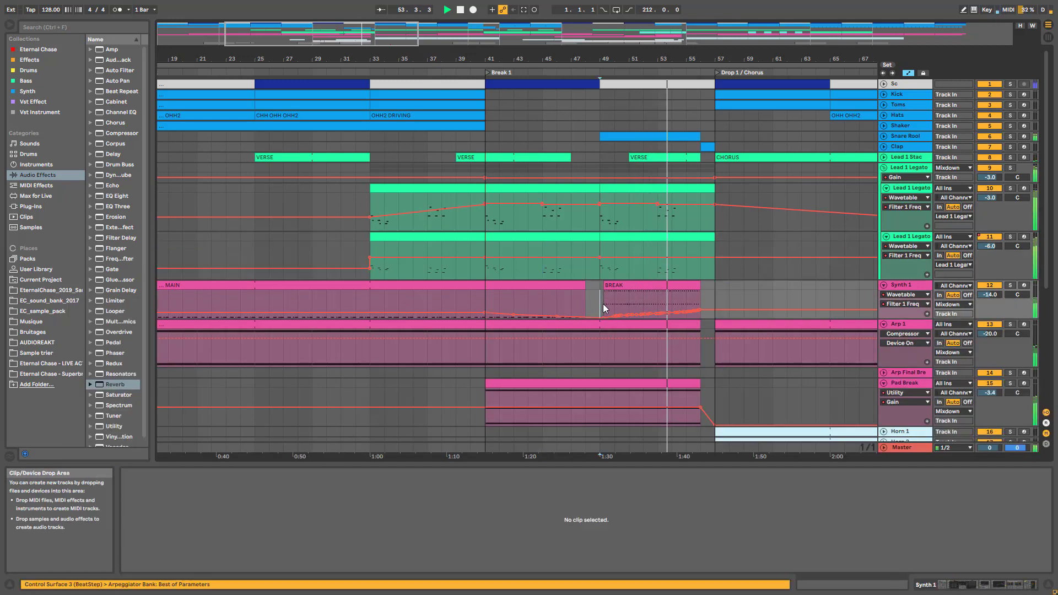
{"action": "left_click", "coordinate": [603, 304]}
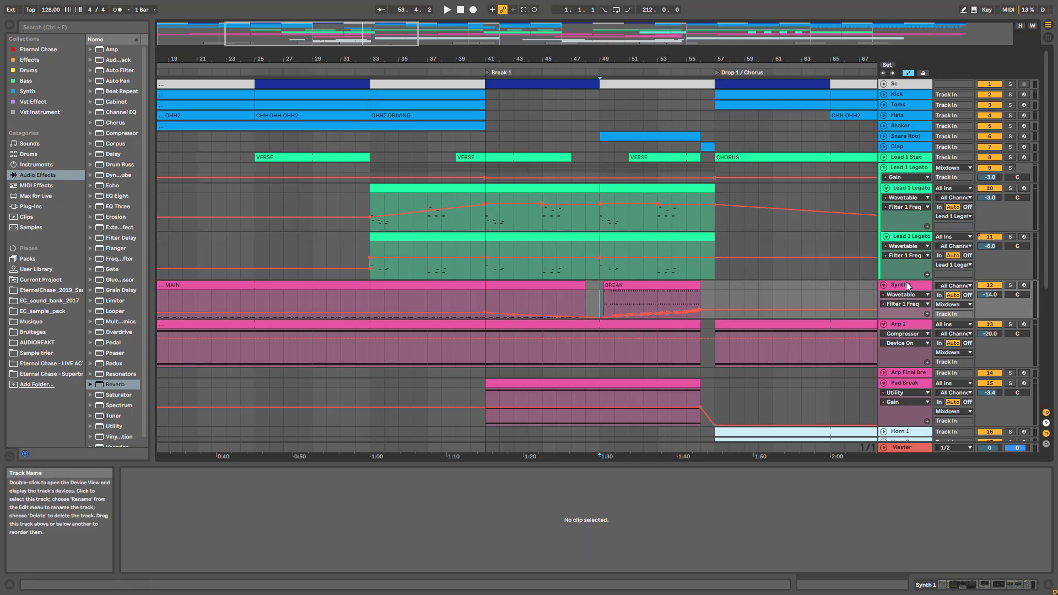
- Solo the Synth 1 track and play its BREAK clip from bar 53
{"action": "left_click", "coordinate": [1011, 285]}
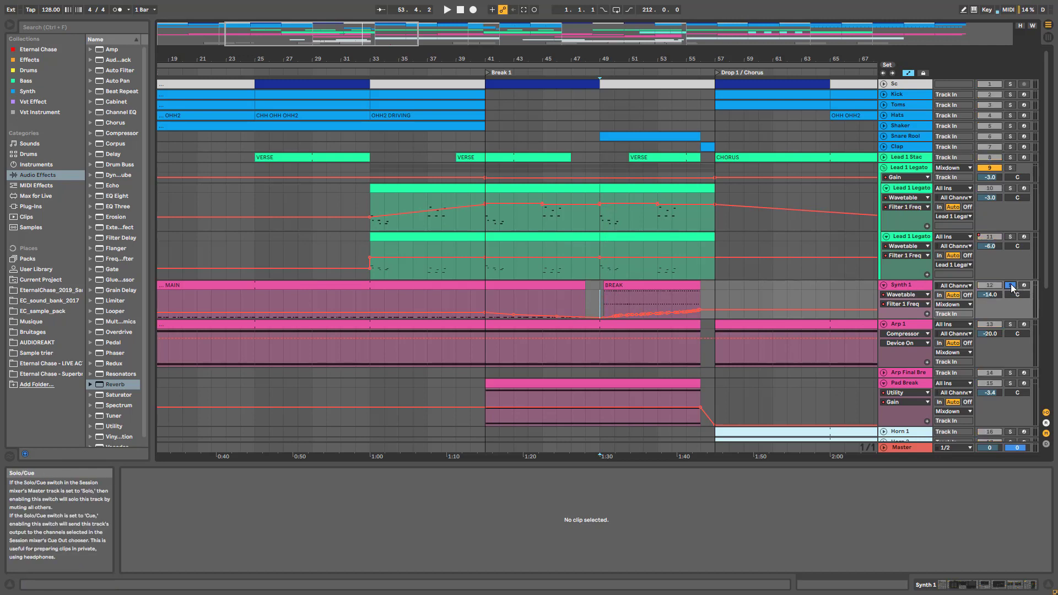
{"action": "key", "text": "space"}
{"action": "left_click", "coordinate": [653, 299]}
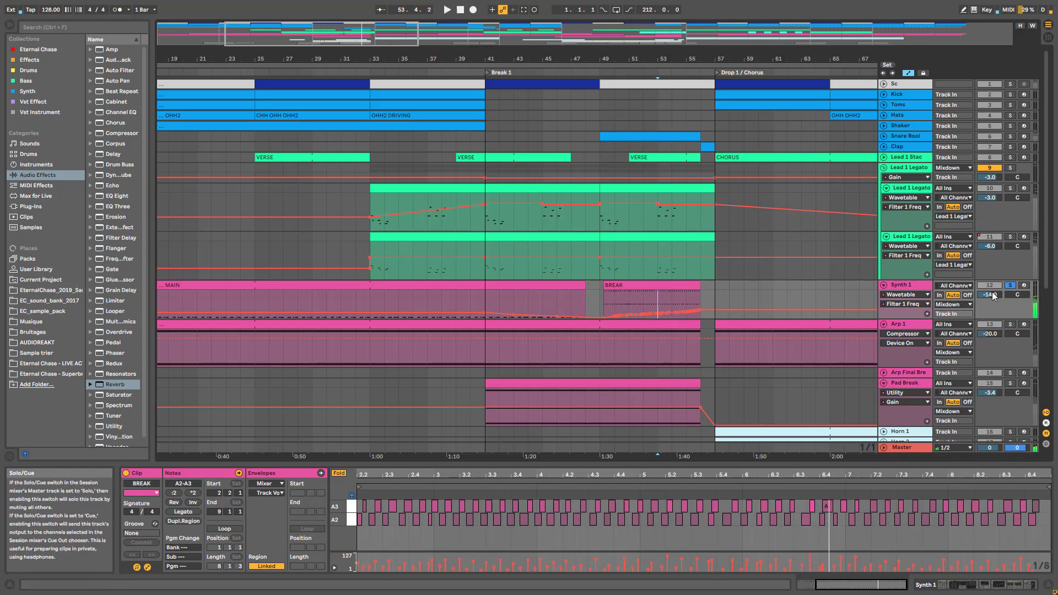
- Show the ADRKT OTB Pad Liberty LPF automation on the Pad Break track
{"action": "scroll", "coordinate": [778, 346], "scroll_direction": "down", "scroll_amount": 3}
{"action": "scroll", "coordinate": [778, 347], "scroll_direction": "down", "scroll_amount": 2}
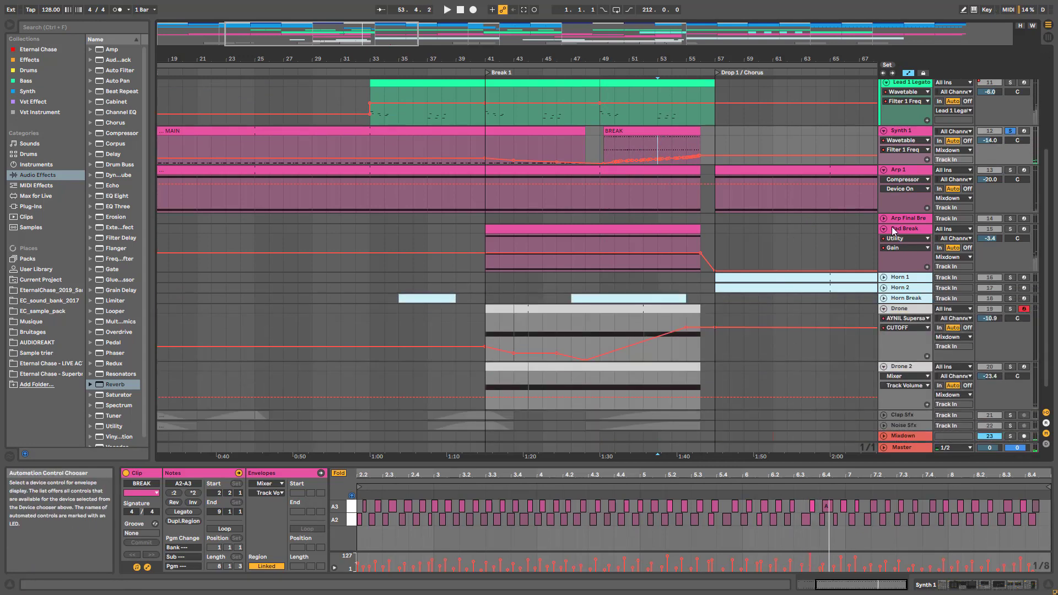
{"action": "left_click", "coordinate": [905, 239]}
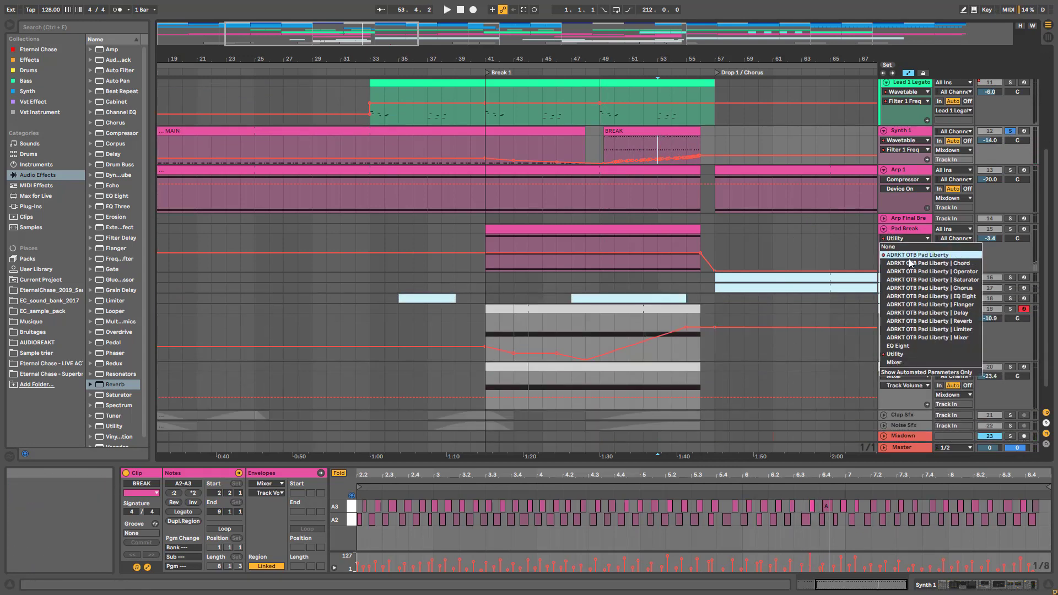
{"action": "left_click", "coordinate": [908, 255]}
- Solo the Pad Break track and play it from bar 49
{"action": "left_click", "coordinate": [598, 252]}
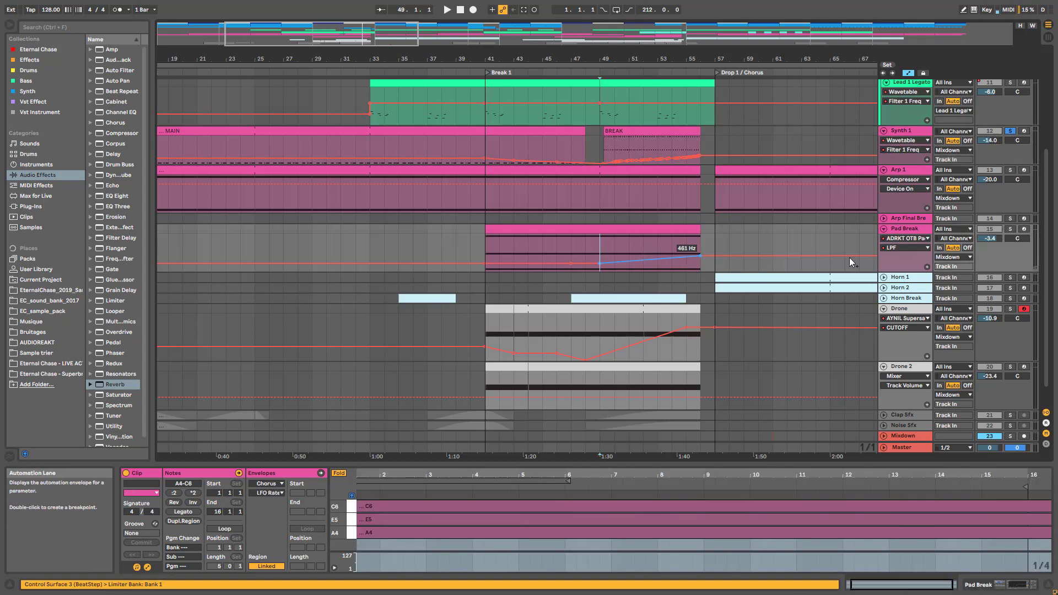
{"action": "key", "text": "space"}
{"action": "left_click", "coordinate": [1011, 229]}
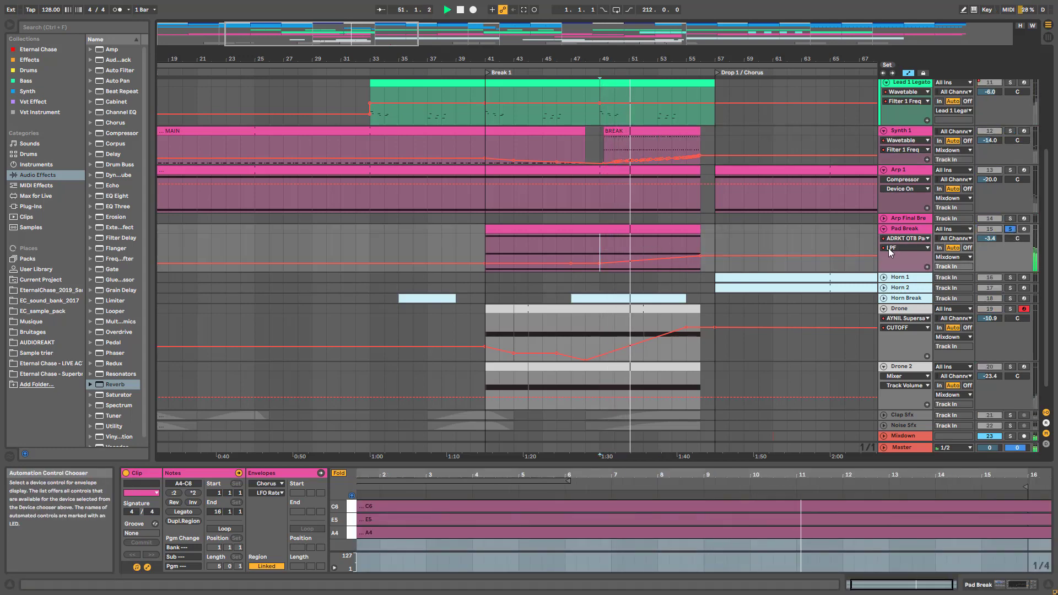
{"action": "key", "text": "space"}
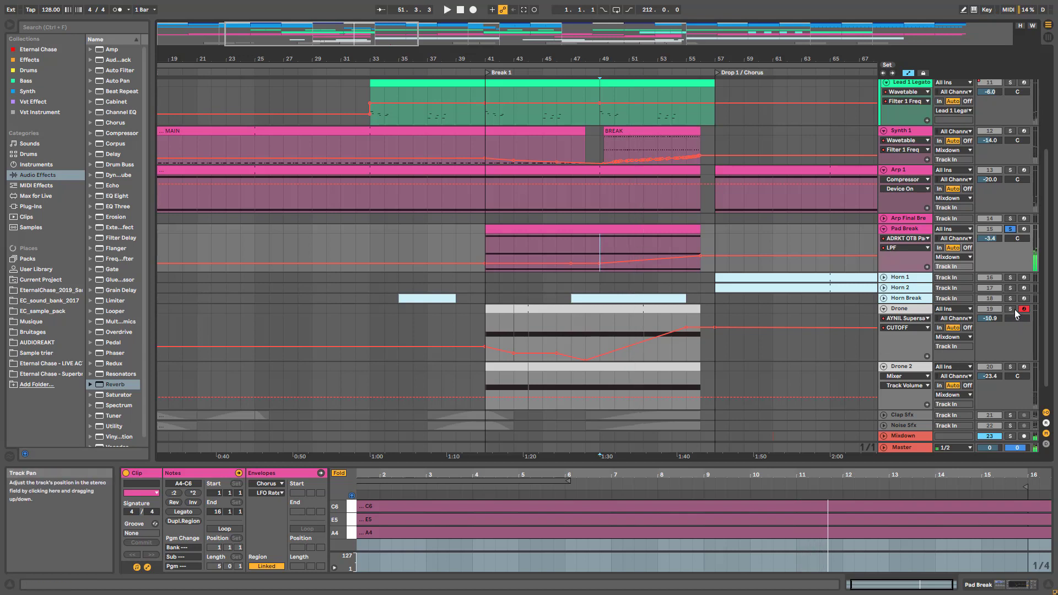
- Solo the Drone and Drone 2 tracks and play them from bar 52
{"action": "left_click", "coordinate": [1010, 308]}
{"action": "left_click", "coordinate": [647, 323]}
{"action": "key", "text": "space"}
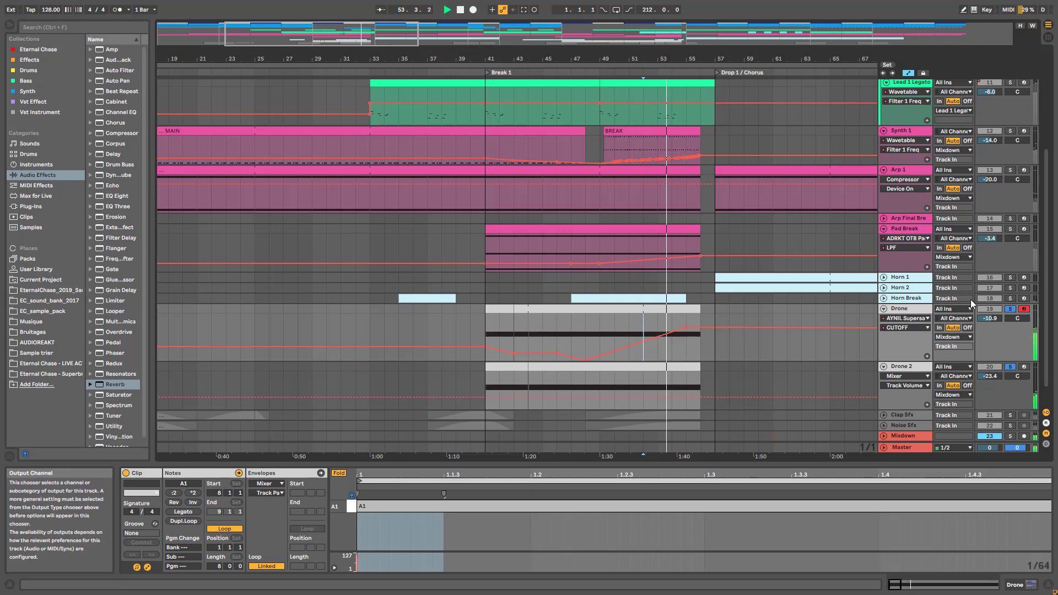
{"action": "key", "text": "space"}
- Unfold the Horn Break and Snare Rool tracks, and make Snare Rool taller to show its VELOCITY automation
{"action": "left_click", "coordinate": [884, 299]}
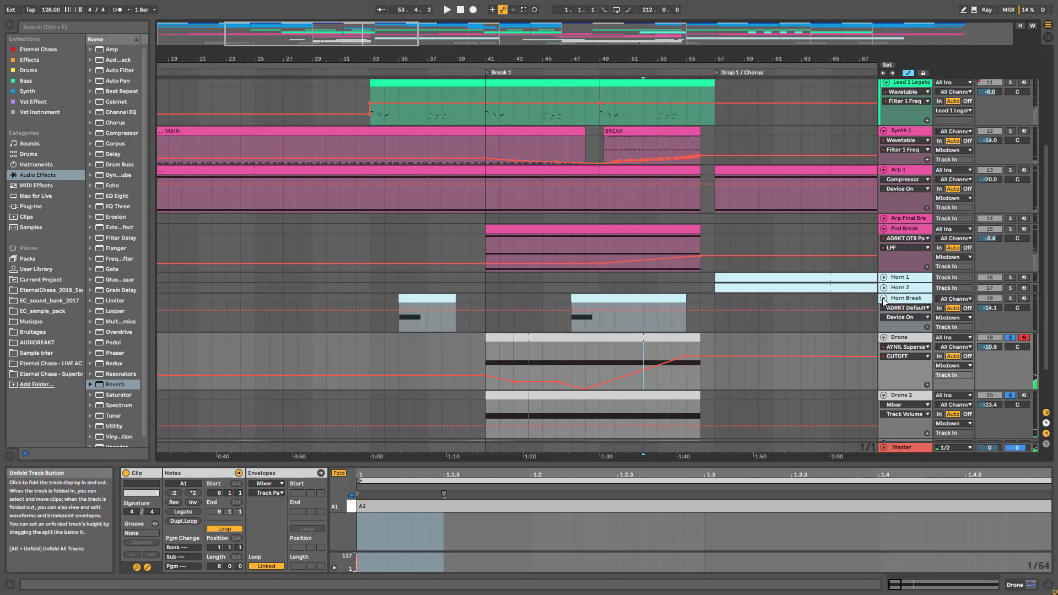
{"action": "scroll", "coordinate": [887, 305], "scroll_direction": "up", "scroll_amount": 5}
{"action": "scroll", "coordinate": [898, 317], "scroll_direction": "up", "scroll_amount": 3}
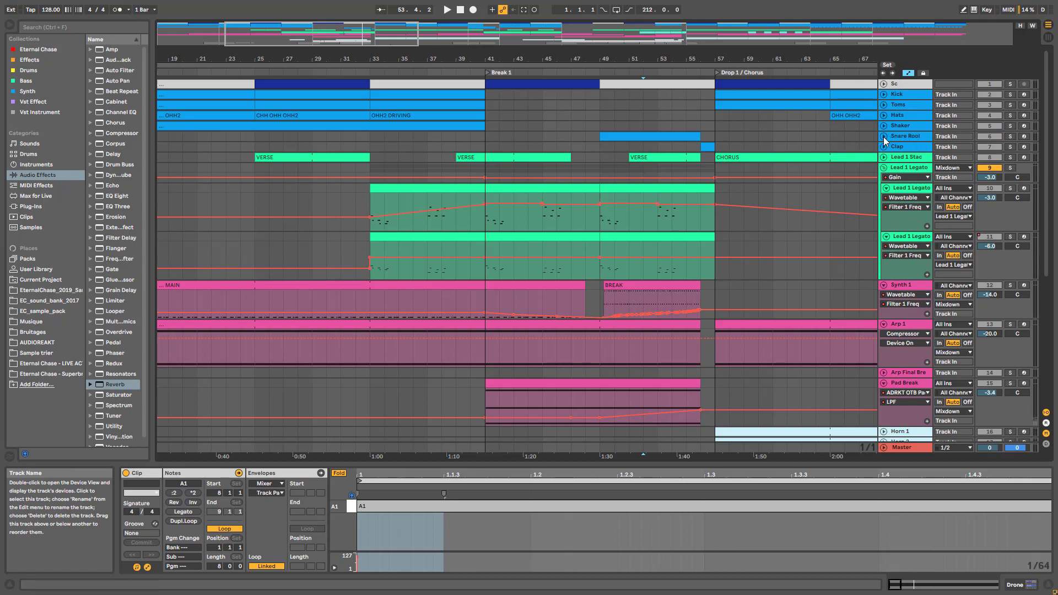
{"action": "left_click", "coordinate": [884, 136]}
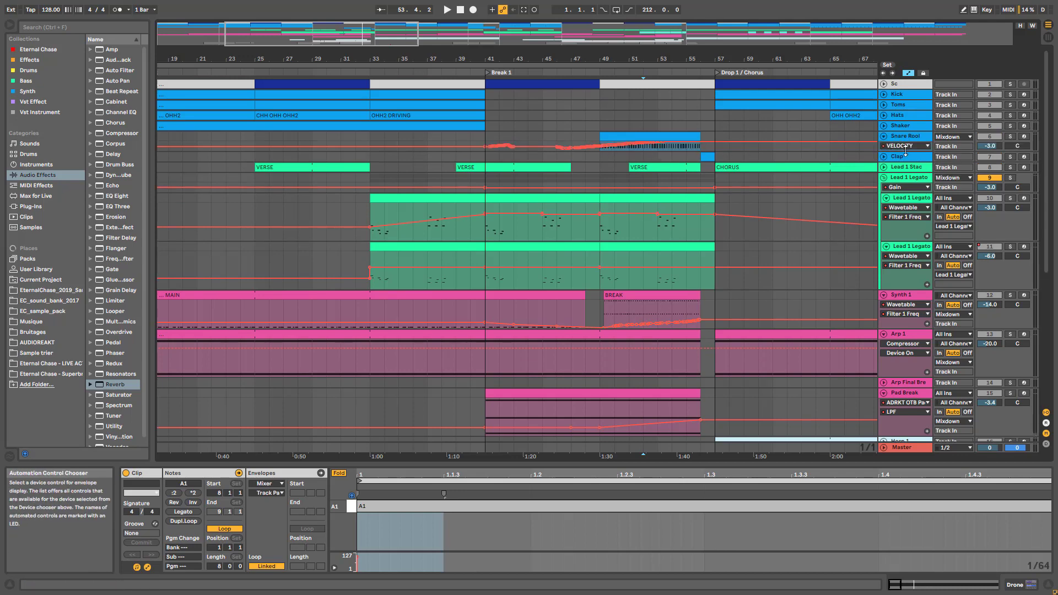
{"action": "left_click_drag", "start_coordinate": [906, 151], "coordinate": [889, 207]}
- Solo the Snare Rool track to play it from bar 49, and unfold Lead 1 Stac with all tracks audible again
{"action": "left_click", "coordinate": [604, 200]}
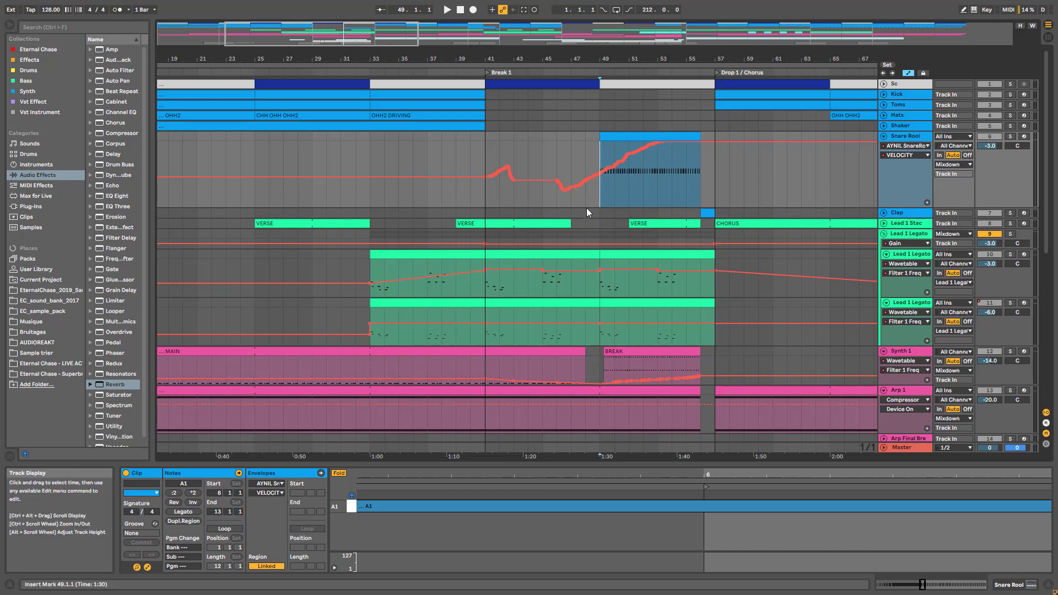
{"action": "key", "text": "space"}
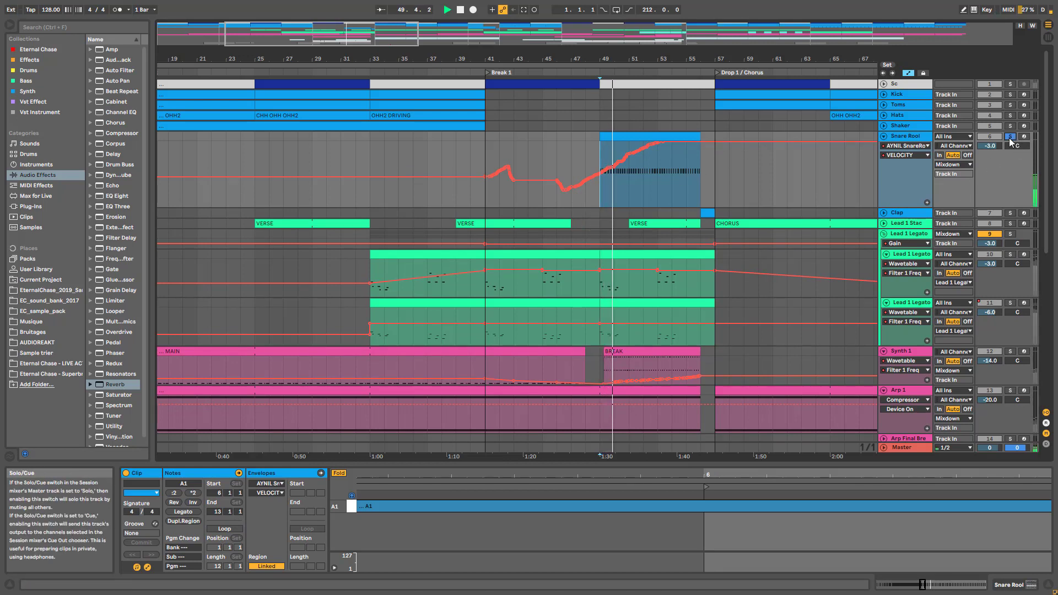
{"action": "left_click", "coordinate": [884, 224]}
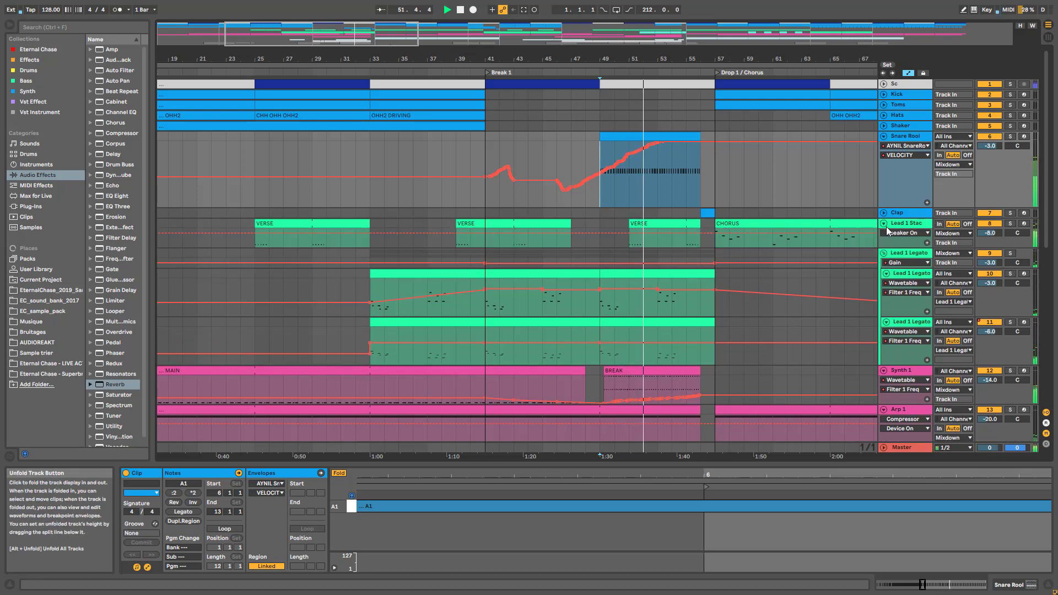
- Unfold the Mixdown track during playback, stop, and display its devices and RISER KNOB automation
{"action": "scroll", "coordinate": [594, 347], "scroll_direction": "down", "scroll_amount": 2}
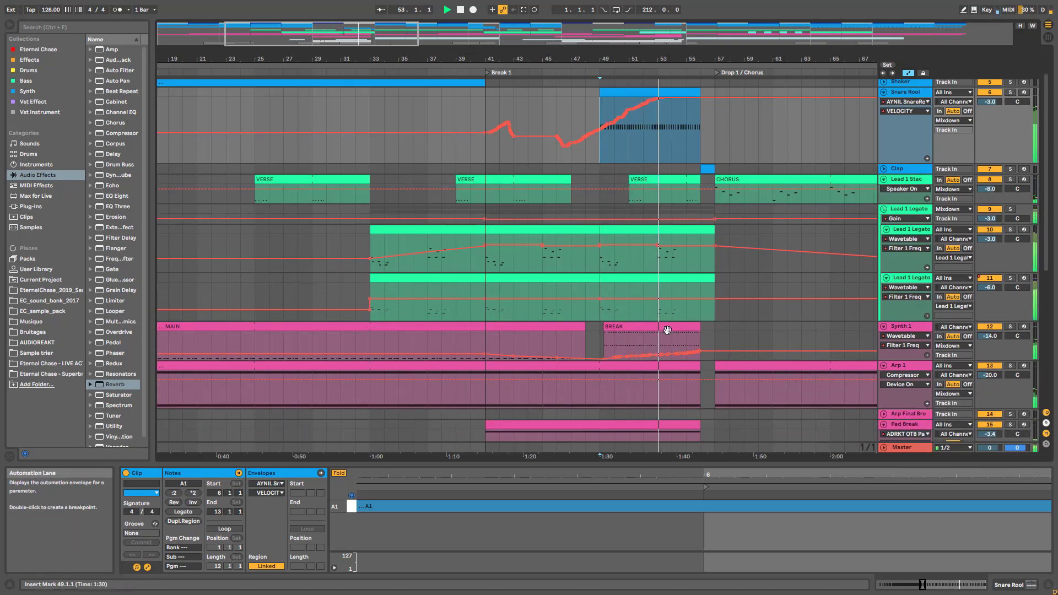
{"action": "scroll", "coordinate": [706, 332], "scroll_direction": "down", "scroll_amount": 10}
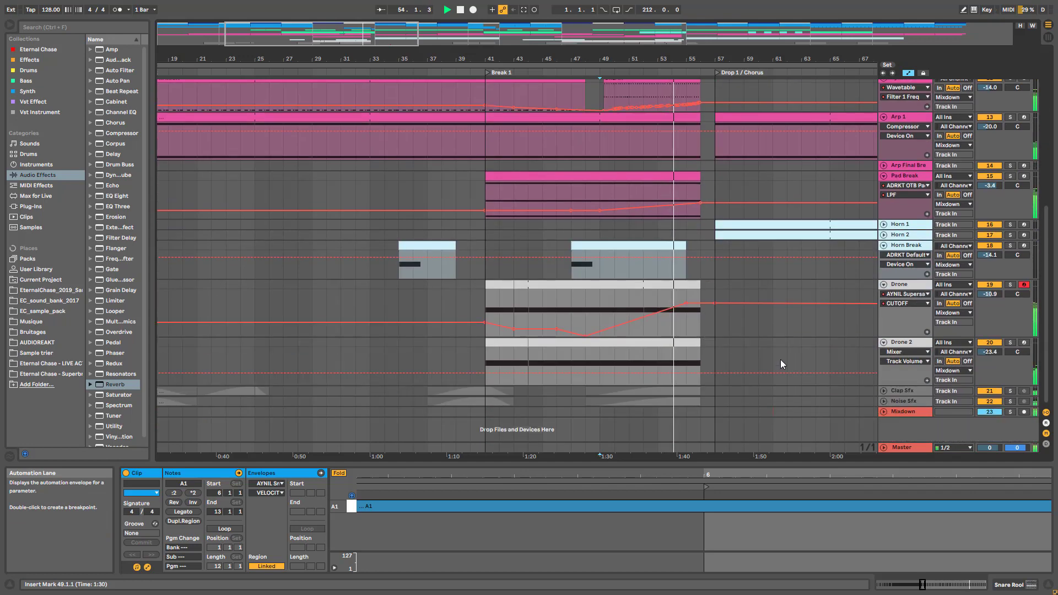
{"action": "left_click", "coordinate": [884, 411]}
{"action": "scroll", "coordinate": [848, 396], "scroll_direction": "down", "scroll_amount": 3}
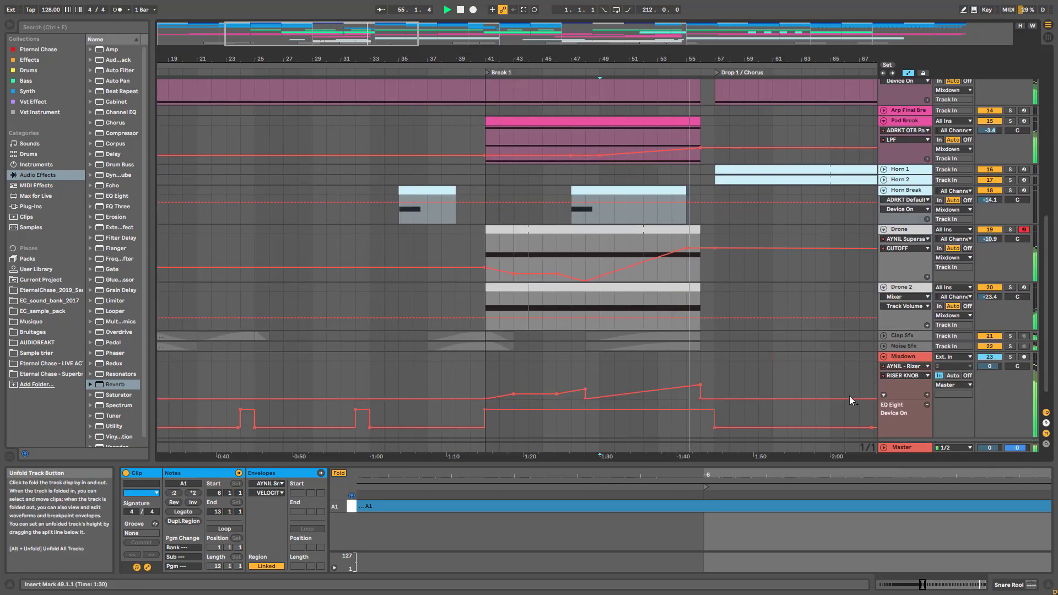
{"action": "key", "text": "space"}
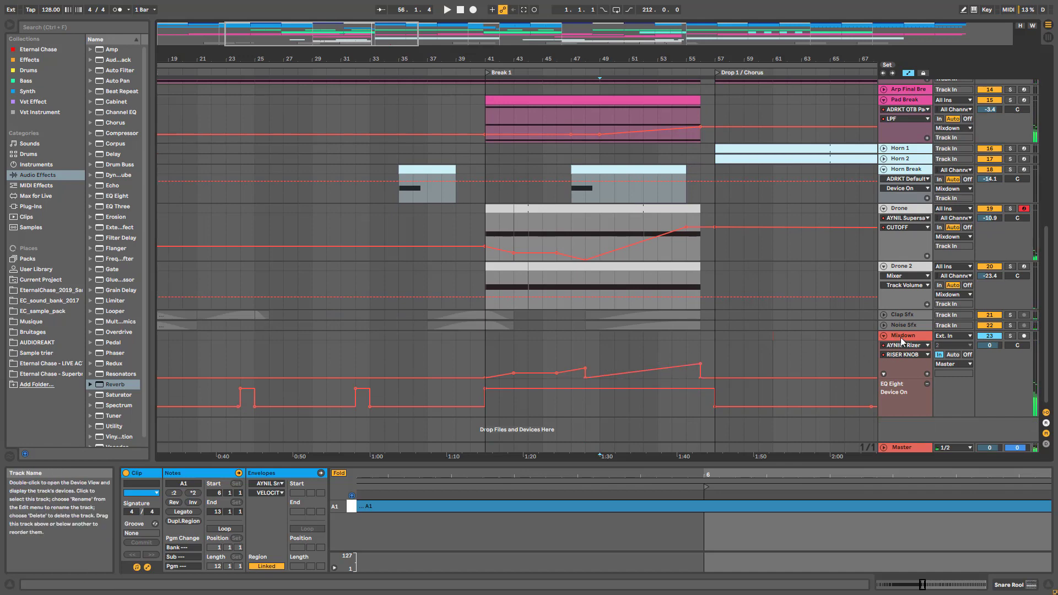
{"action": "left_click", "coordinate": [839, 356]}
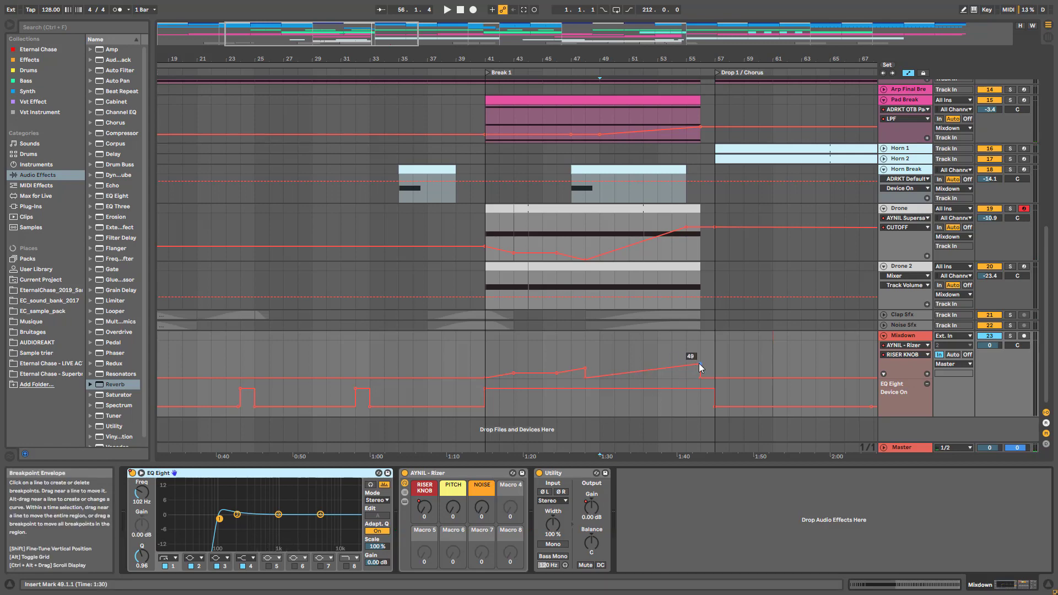
- Zoom in on the end of Break 1 and examine where the tracks' clips stop before Drop 1 / Chorus
{"action": "scroll", "coordinate": [661, 389], "scroll_direction": "up", "scroll_amount": 10}
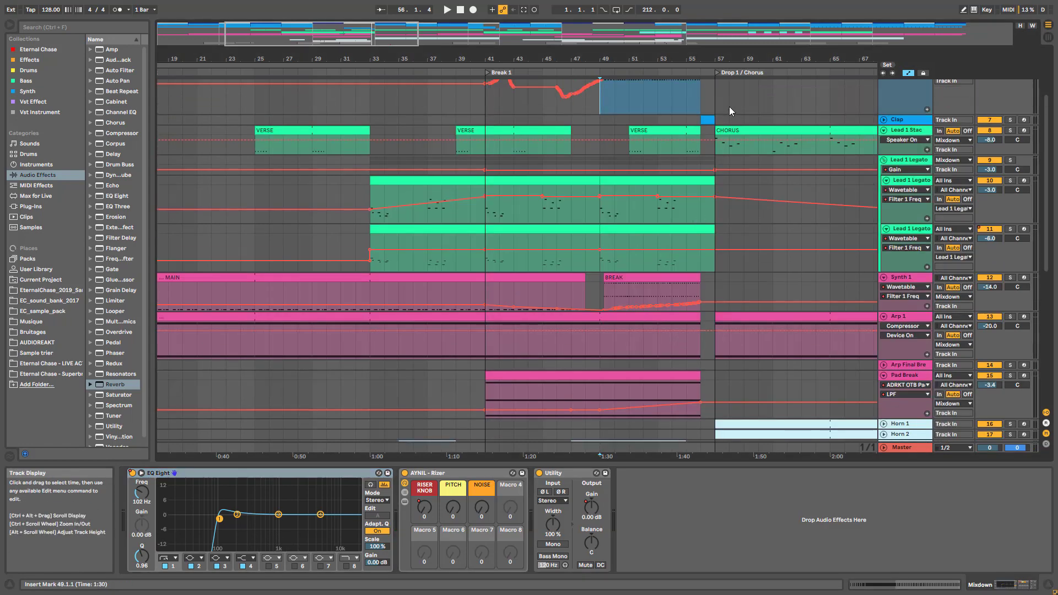
{"action": "scroll", "coordinate": [717, 126], "scroll_direction": "up", "scroll_amount": 1}
{"action": "left_click_drag", "start_coordinate": [724, 34], "coordinate": [761, 27]}
{"action": "left_click_drag", "start_coordinate": [822, 33], "coordinate": [362, 41]}
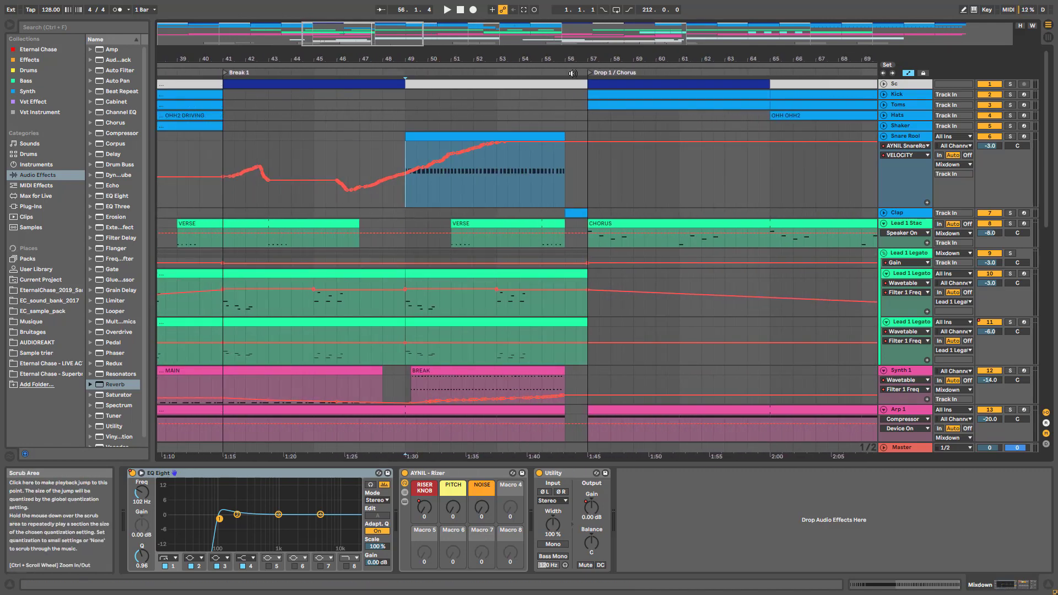
{"action": "scroll", "coordinate": [565, 409], "scroll_direction": "down", "scroll_amount": 5}
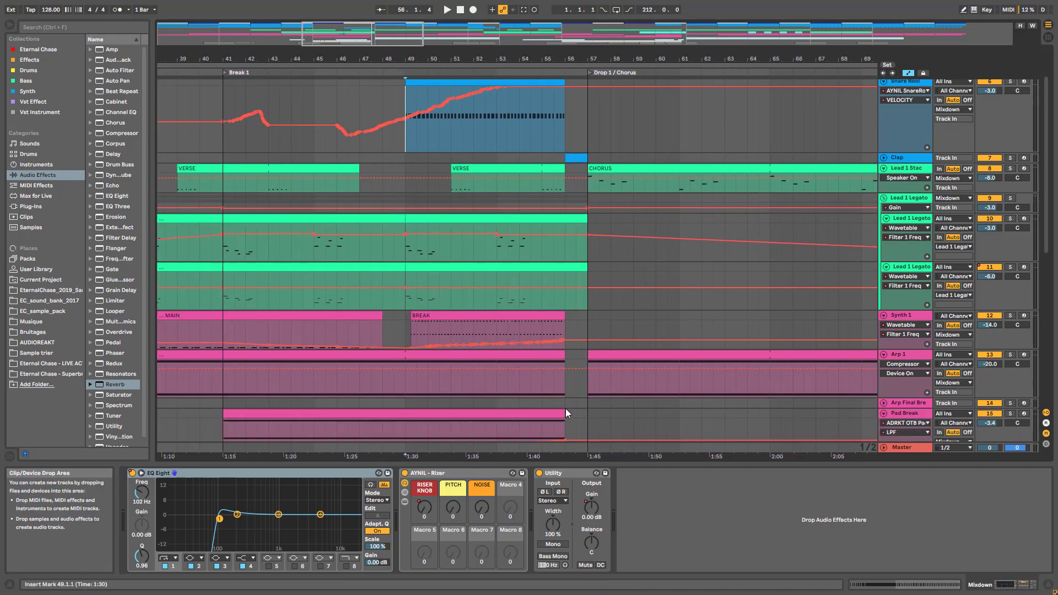
{"action": "scroll", "coordinate": [564, 407], "scroll_direction": "down", "scroll_amount": 2}
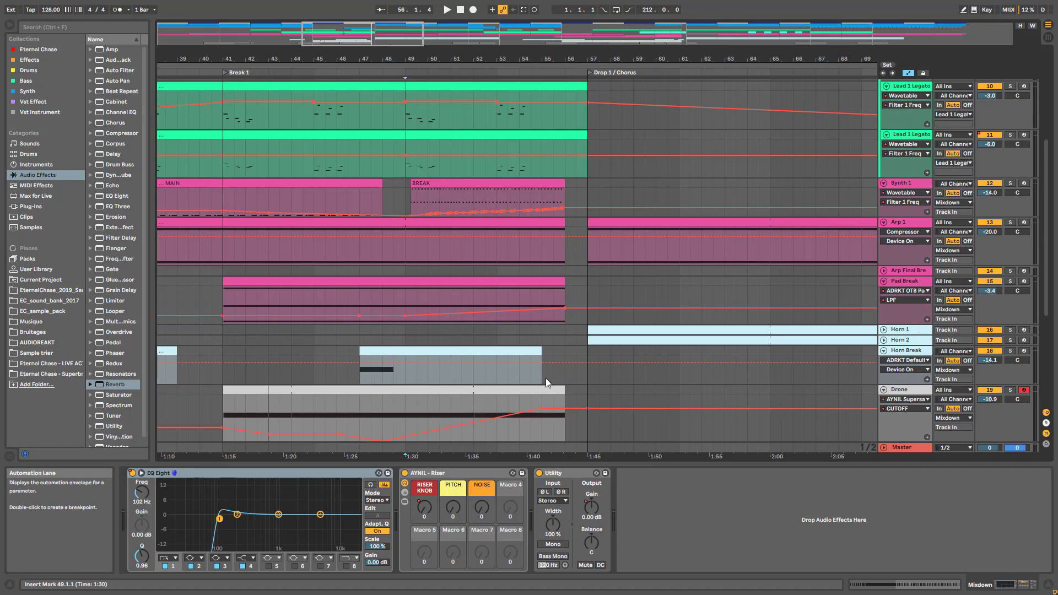
{"action": "left_click", "coordinate": [520, 372]}
{"action": "scroll", "coordinate": [540, 341], "scroll_direction": "up", "scroll_amount": 4}
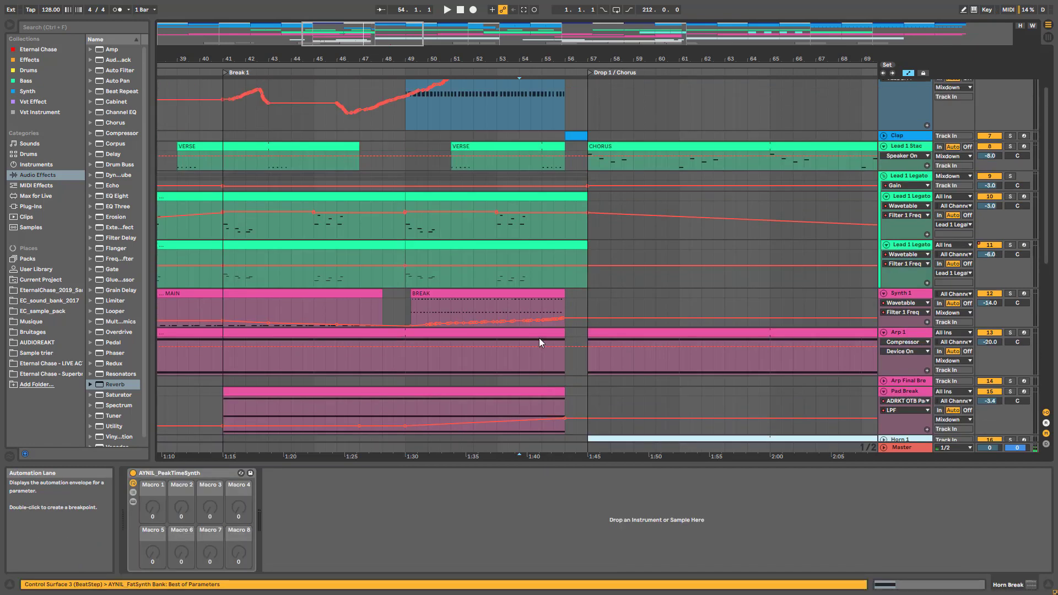
- Unfold the Clap track and open its bar 56 clip to show the notes
{"action": "left_click_drag", "start_coordinate": [889, 142], "coordinate": [889, 152]}
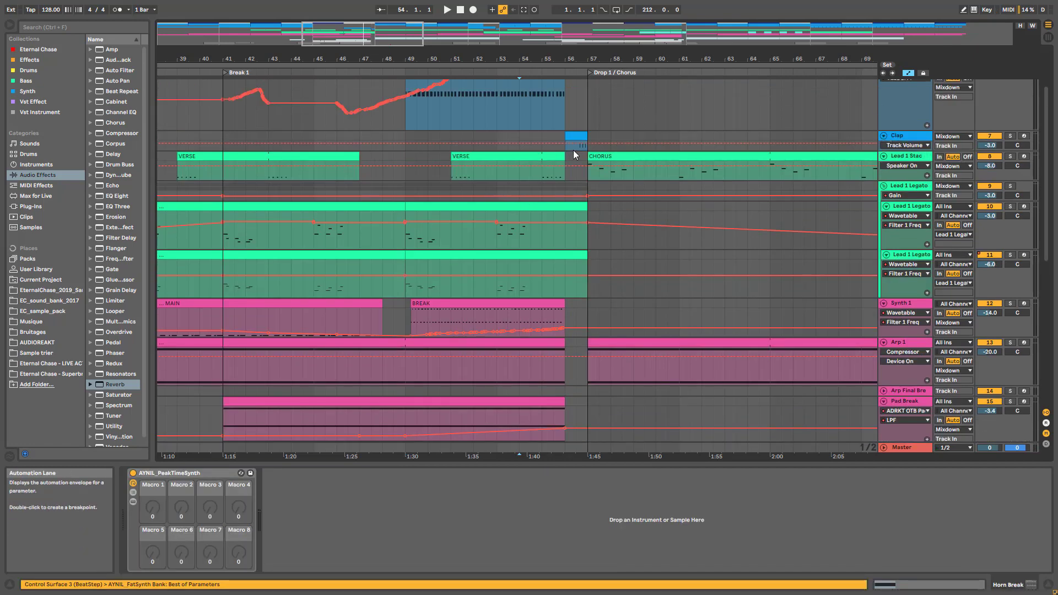
{"action": "left_click", "coordinate": [573, 151]}
{"action": "left_click", "coordinate": [573, 150]}
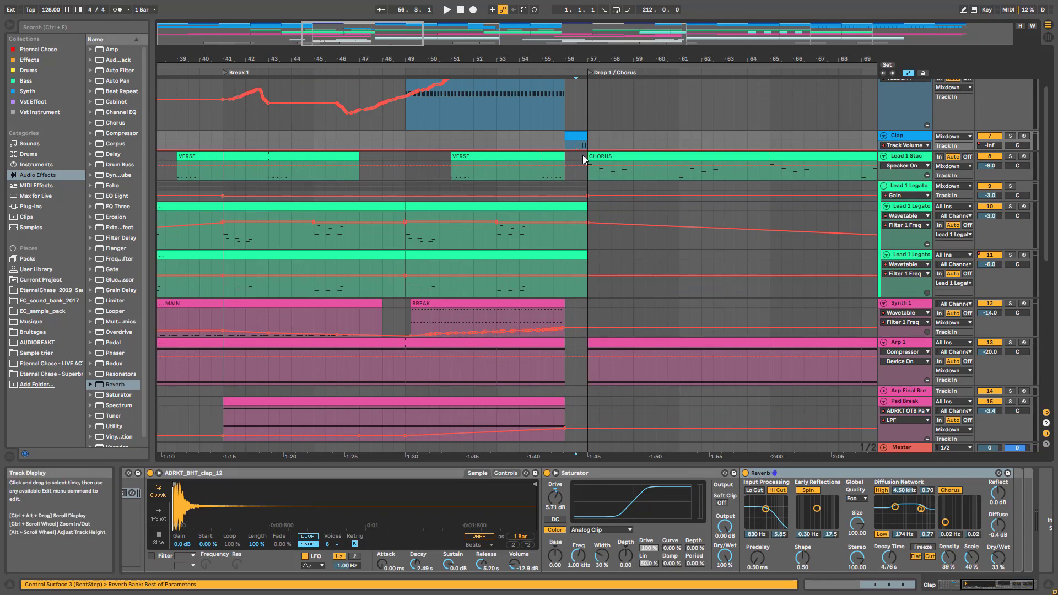
{"action": "double_click", "coordinate": [580, 136]}
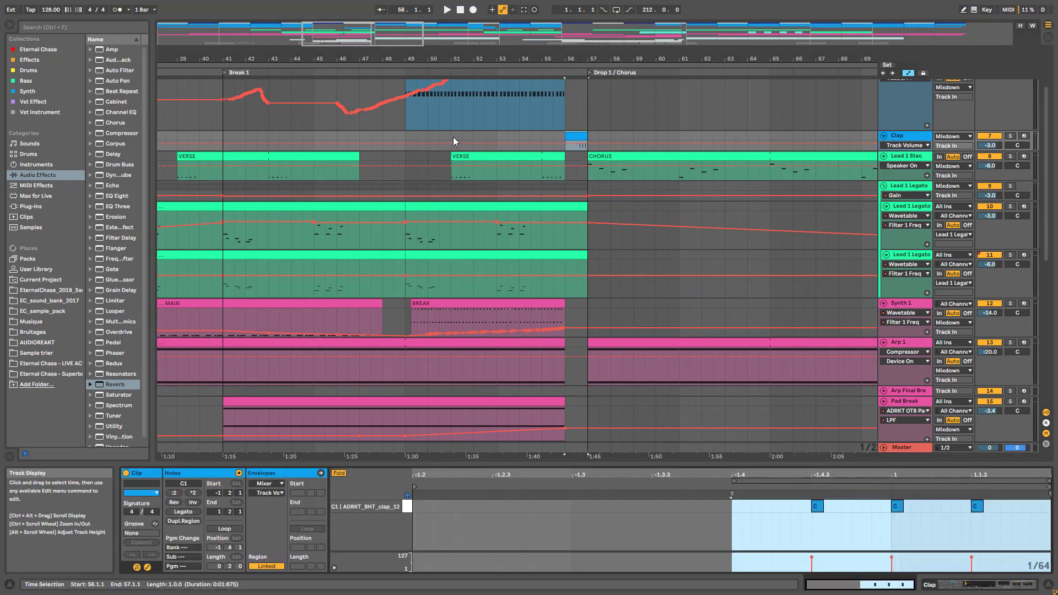
- Play the second half of Break 1 from bar 49 and fold all the tracks
{"action": "left_click", "coordinate": [402, 133]}
{"action": "key", "text": "space"}
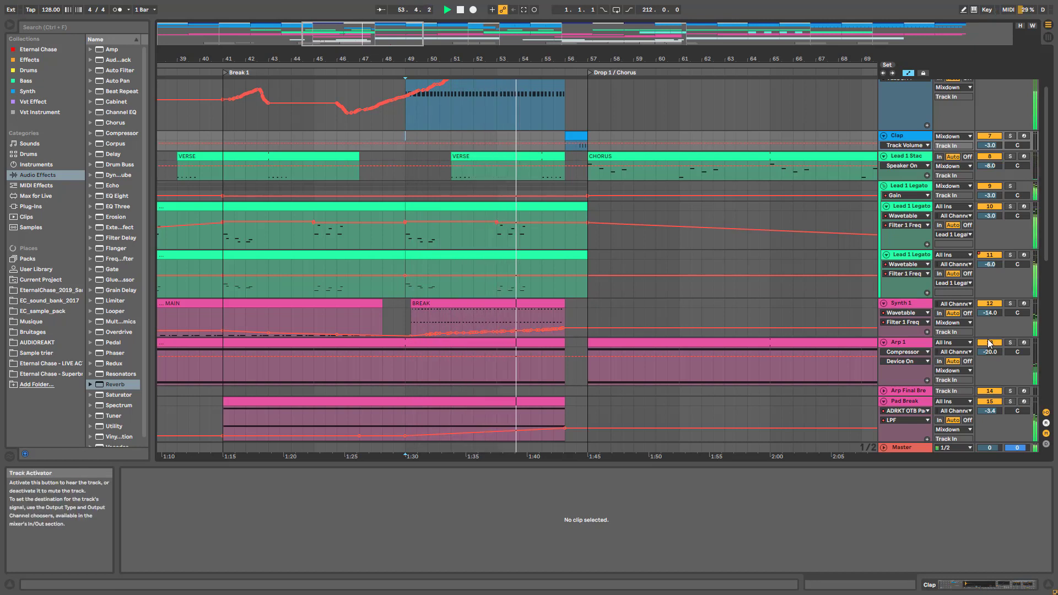
{"action": "left_click", "coordinate": [887, 256]}
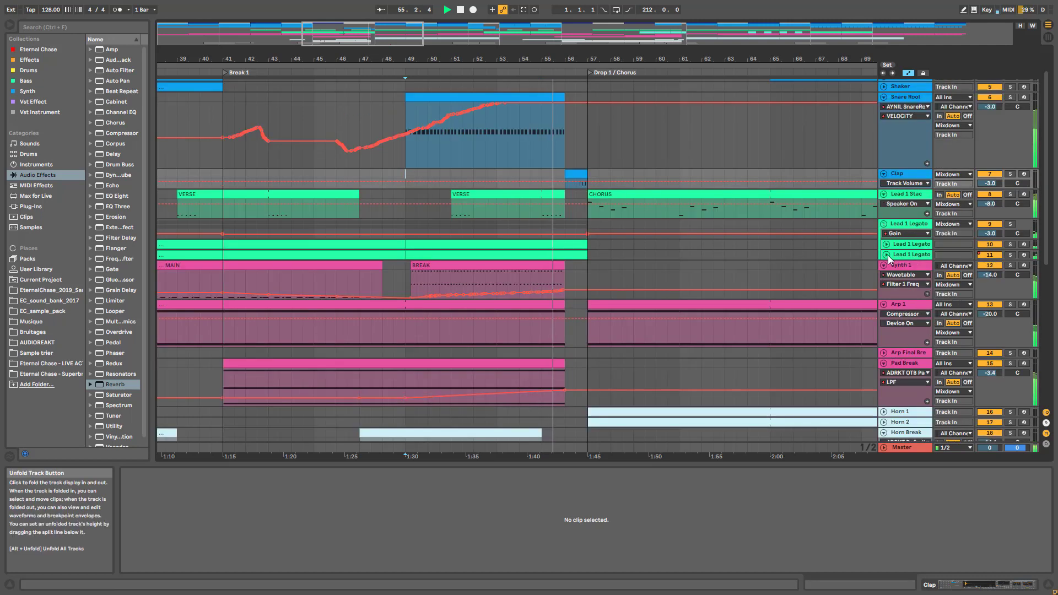
{"action": "left_click", "coordinate": [884, 173], "text": "alt"}
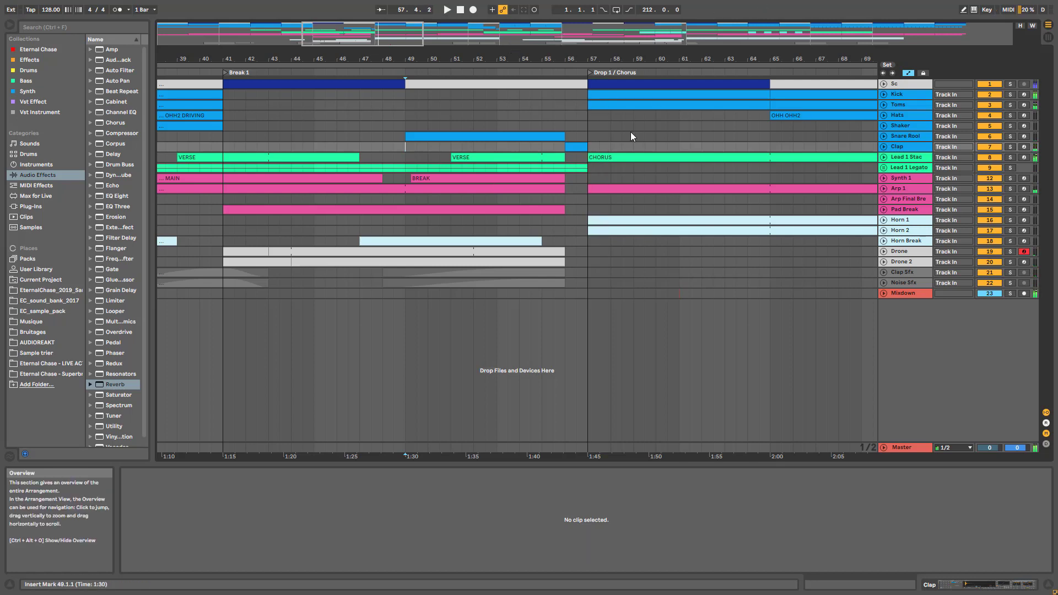
- Bring all of Break 1 into view and unfold the Clap Sfx track to show its audio clips
{"action": "left_click_drag", "start_coordinate": [442, 59], "coordinate": [547, 52]}
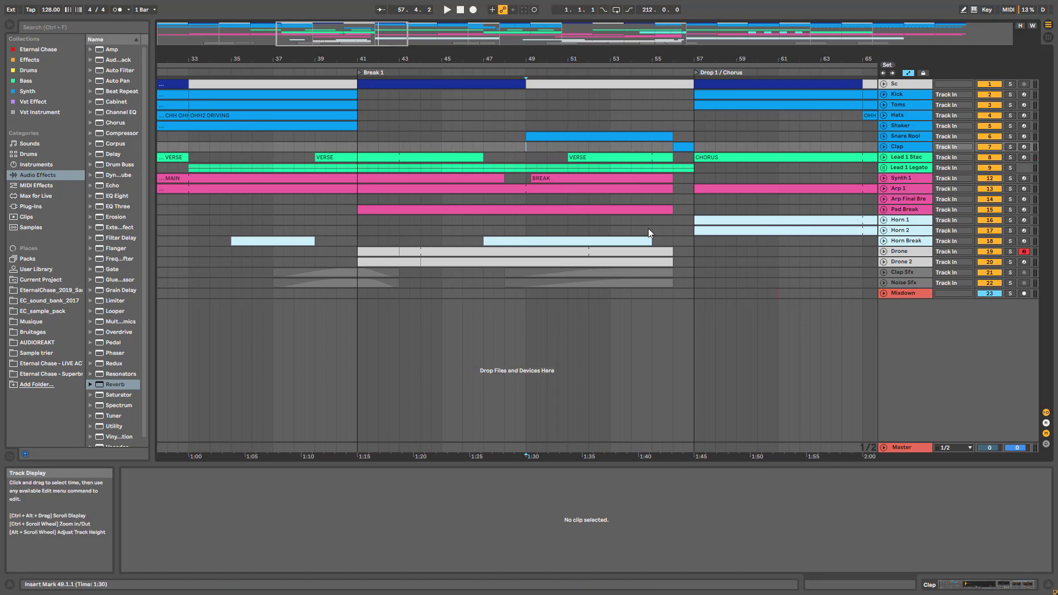
{"action": "left_click", "coordinate": [884, 272]}
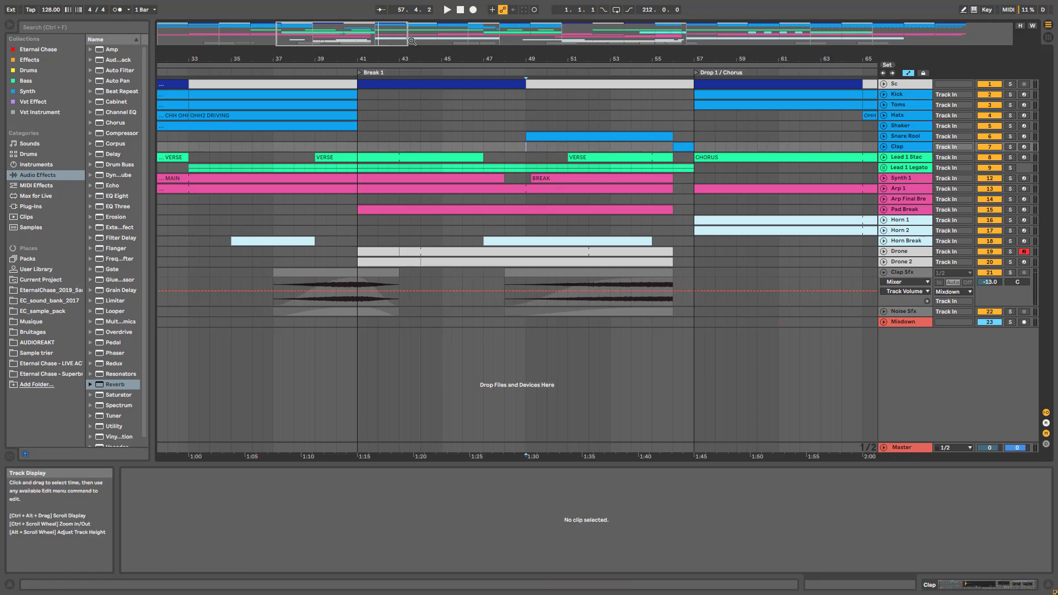
- Play Drop 1 / Chorus from bar 57 and unfold the Lead 1 Stac track
{"action": "left_click_drag", "start_coordinate": [779, 59], "coordinate": [554, 36]}
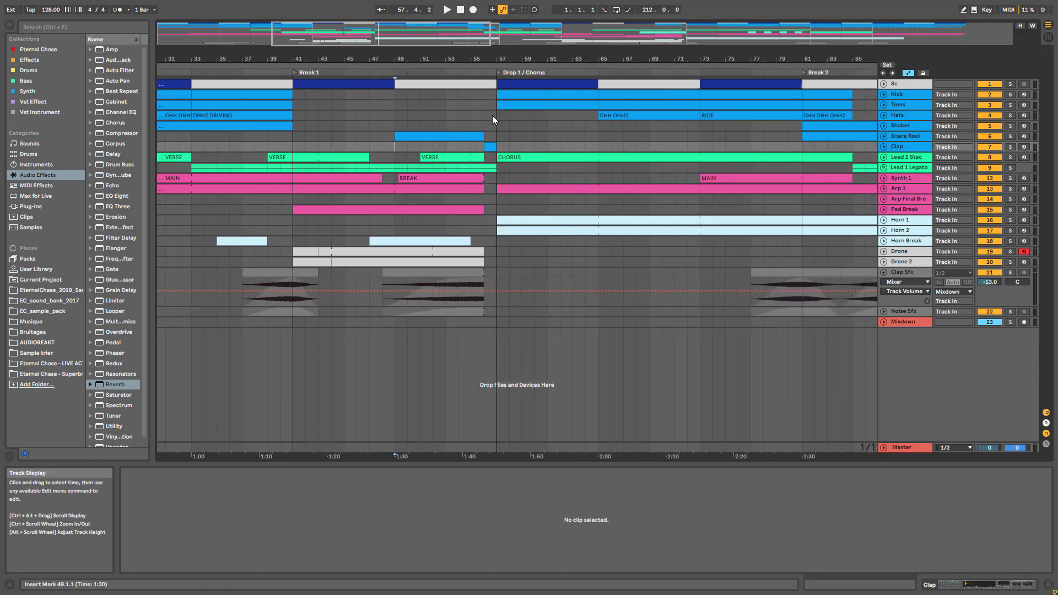
{"action": "left_click", "coordinate": [497, 117]}
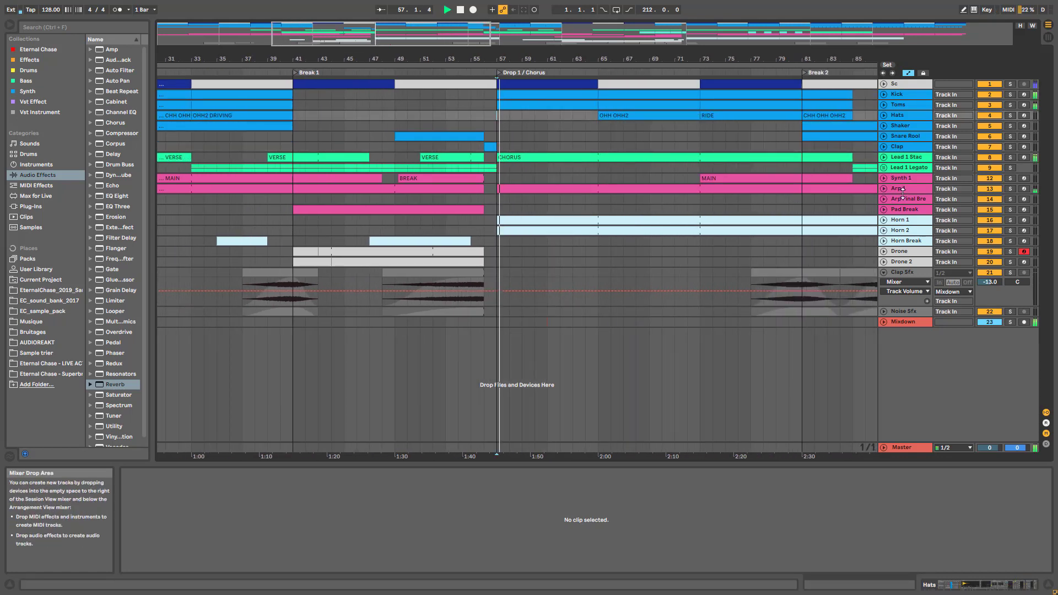
{"action": "left_click", "coordinate": [884, 158]}
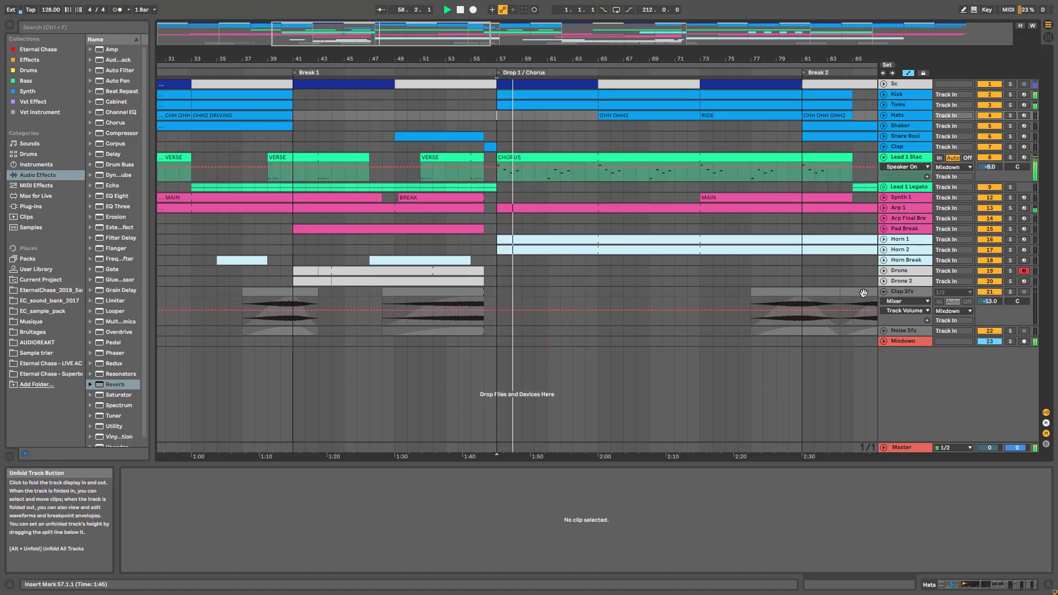
- Unfold the Horn 1 and Horn 2 tracks and display Horn 1's instrument rack
{"action": "left_click", "coordinate": [884, 249]}
{"action": "left_click", "coordinate": [884, 239]}
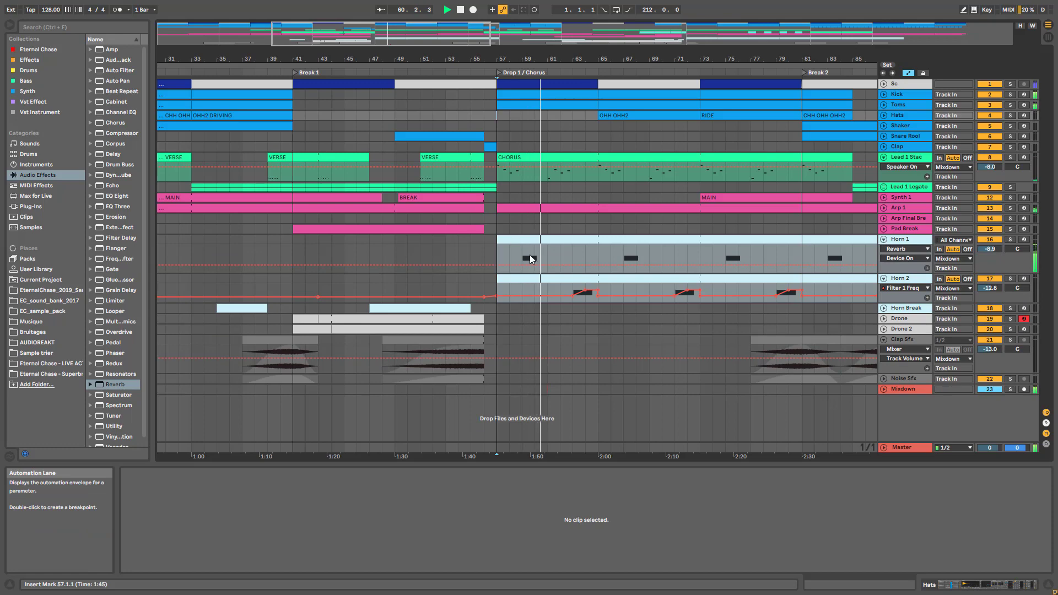
{"action": "left_click", "coordinate": [900, 240]}
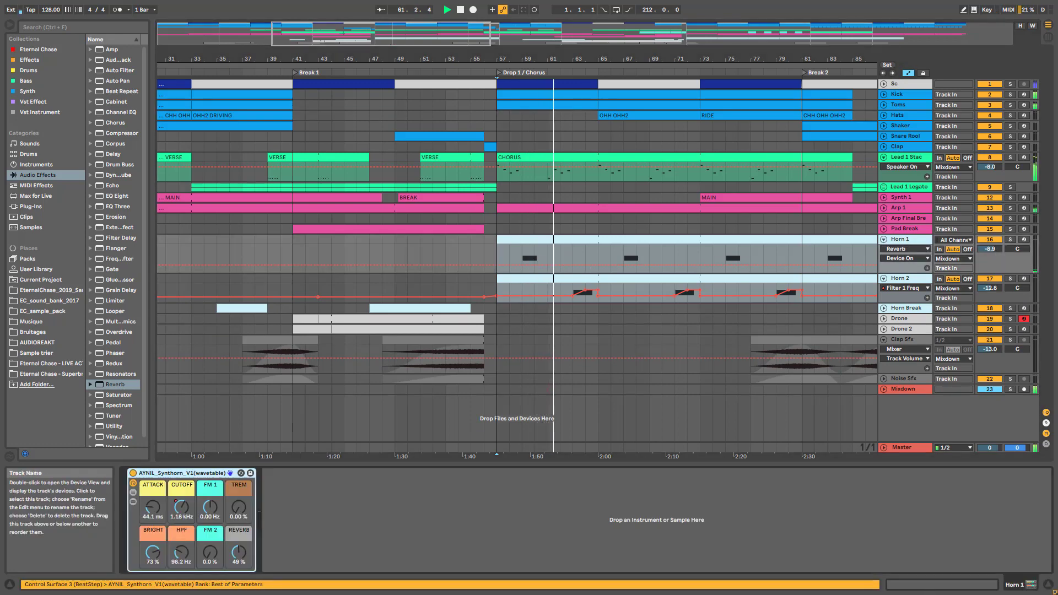
- Show the devices inside Horn 1's instrument rack, look through the chain to its Reverb, and hide them again
{"action": "left_click", "coordinate": [134, 502]}
{"action": "left_click", "coordinate": [961, 585]}
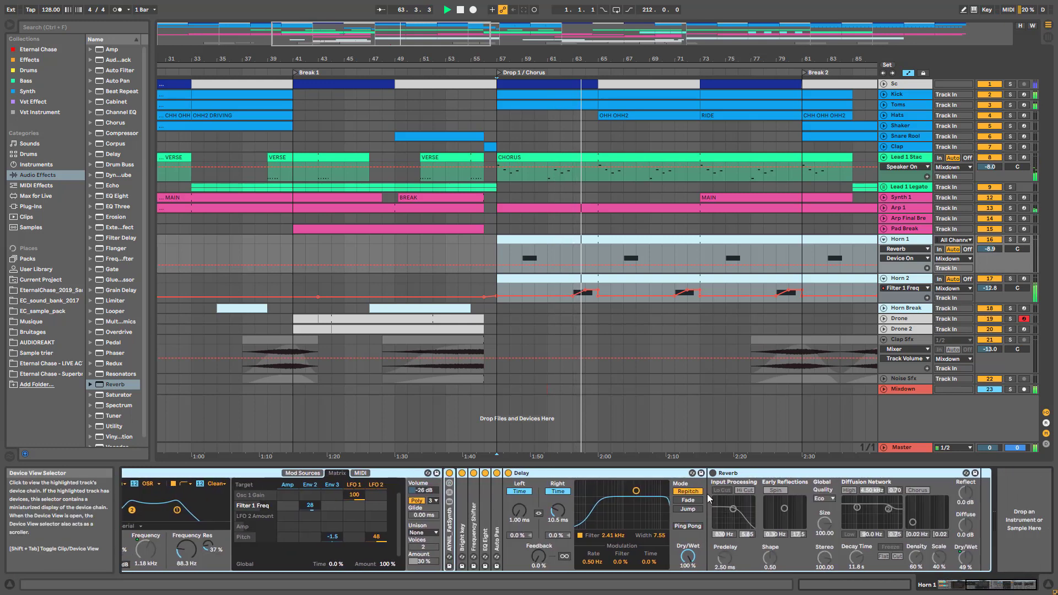
{"action": "left_click", "coordinate": [948, 584]}
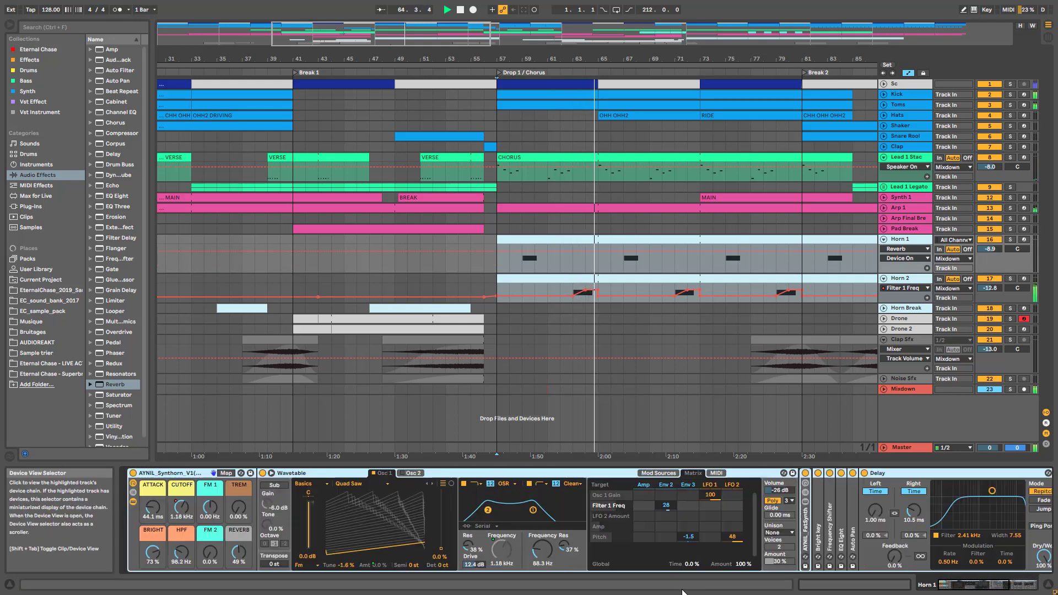
{"action": "left_click", "coordinate": [133, 503]}
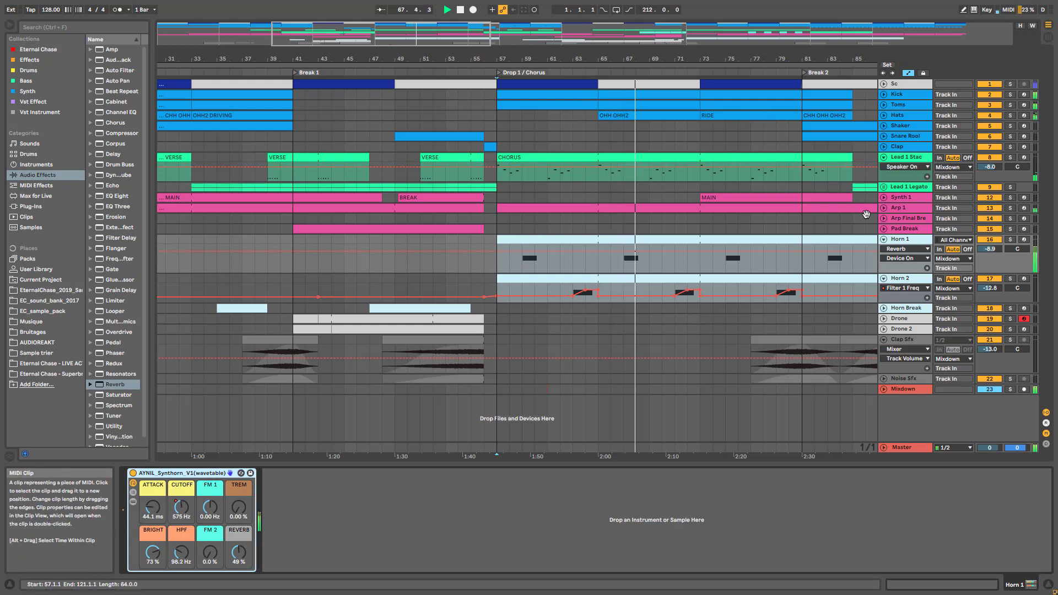
- Display the Hats track's drum rack from its bar 65 clip and unfold the Synth 1 track
{"action": "left_click", "coordinate": [620, 114]}
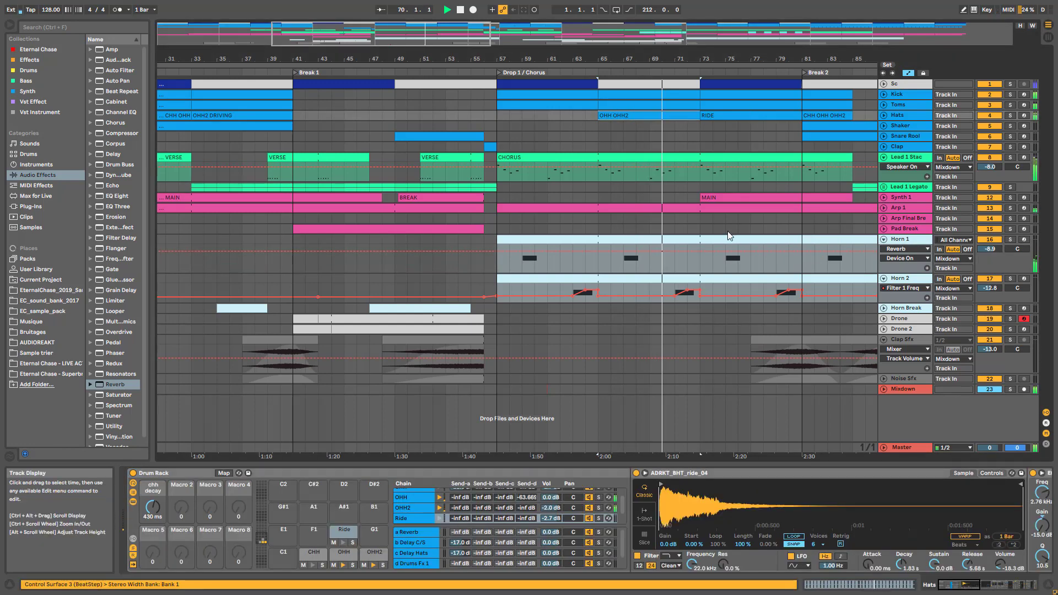
{"action": "left_click", "coordinate": [884, 197]}
{"action": "scroll", "coordinate": [792, 343], "scroll_direction": "down", "scroll_amount": 1}
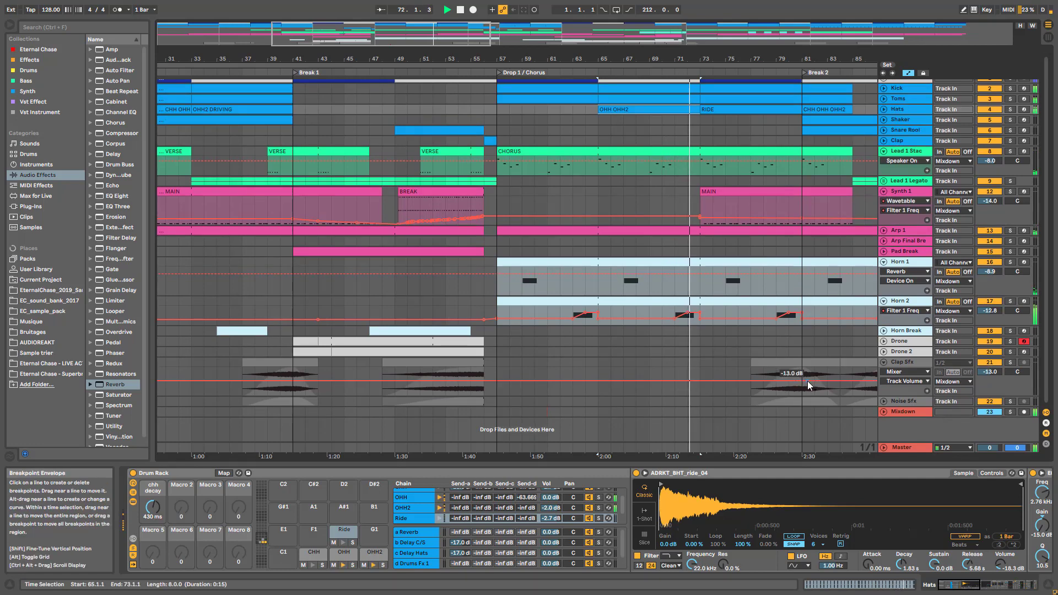
- Unfold the Mixdown track, stop playback and examine its automation just before bar 73 in Drop 1 / Chorus
{"action": "left_click", "coordinate": [885, 412]}
{"action": "scroll", "coordinate": [769, 387], "scroll_direction": "down", "scroll_amount": 2}
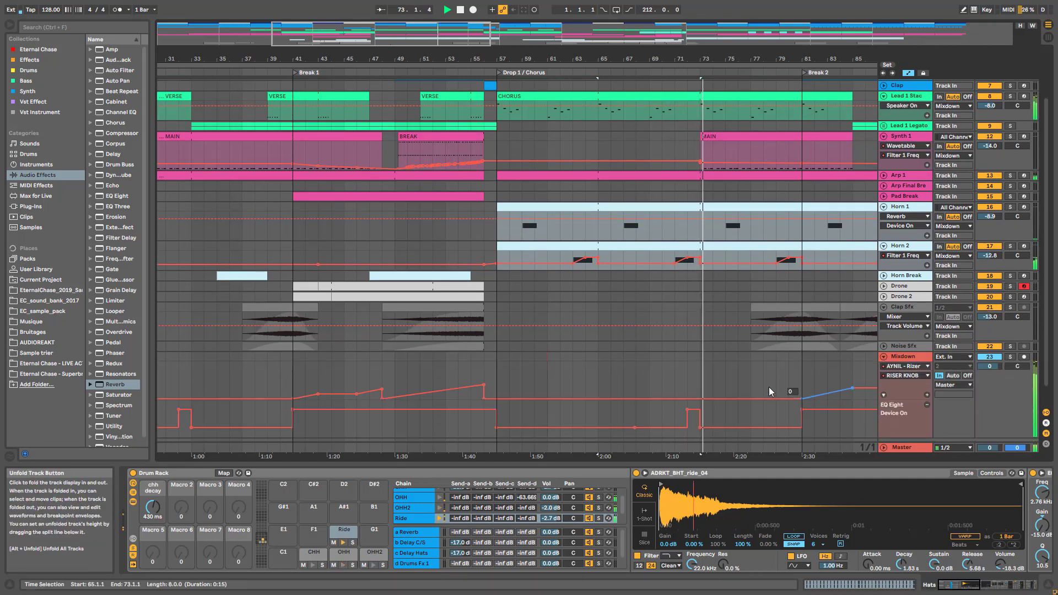
{"action": "key", "text": "space"}
{"action": "scroll", "coordinate": [762, 388], "scroll_direction": "up", "scroll_amount": 2}
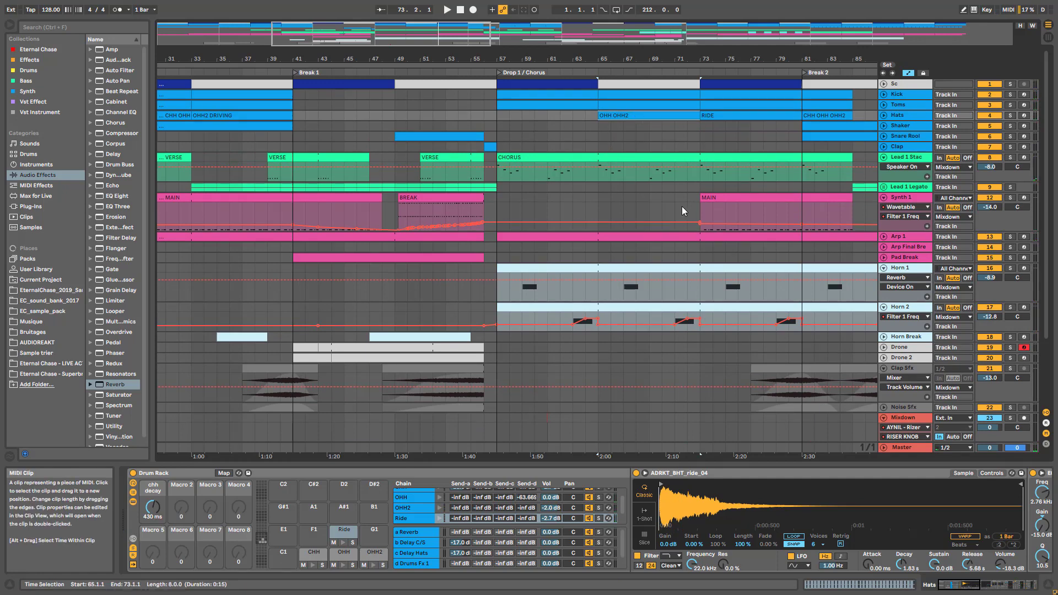
{"action": "left_click_drag", "start_coordinate": [455, 41], "coordinate": [484, 68]}
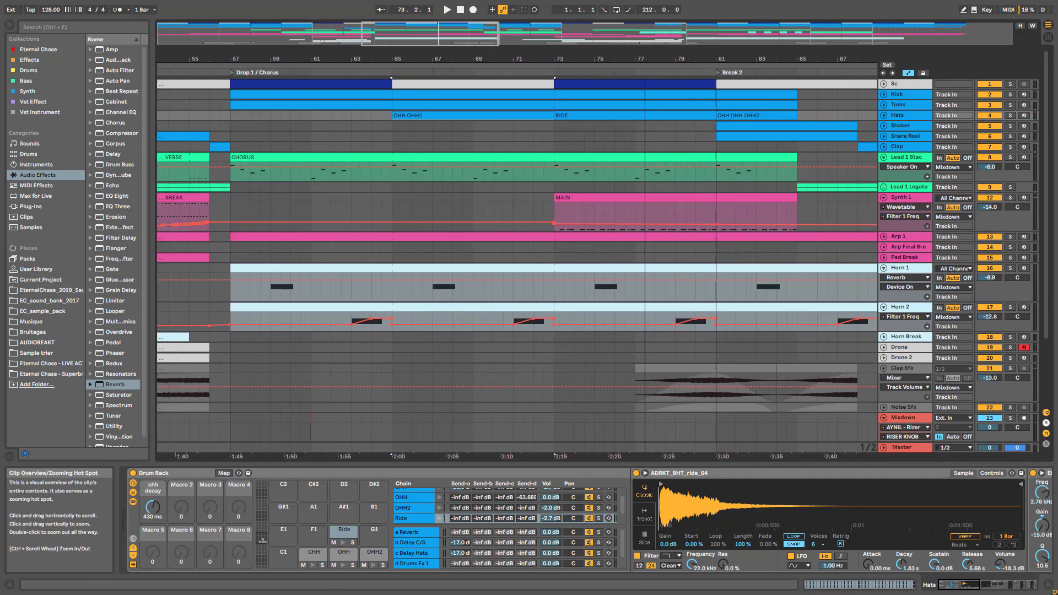
{"action": "scroll", "coordinate": [495, 354], "scroll_direction": "down", "scroll_amount": 5}
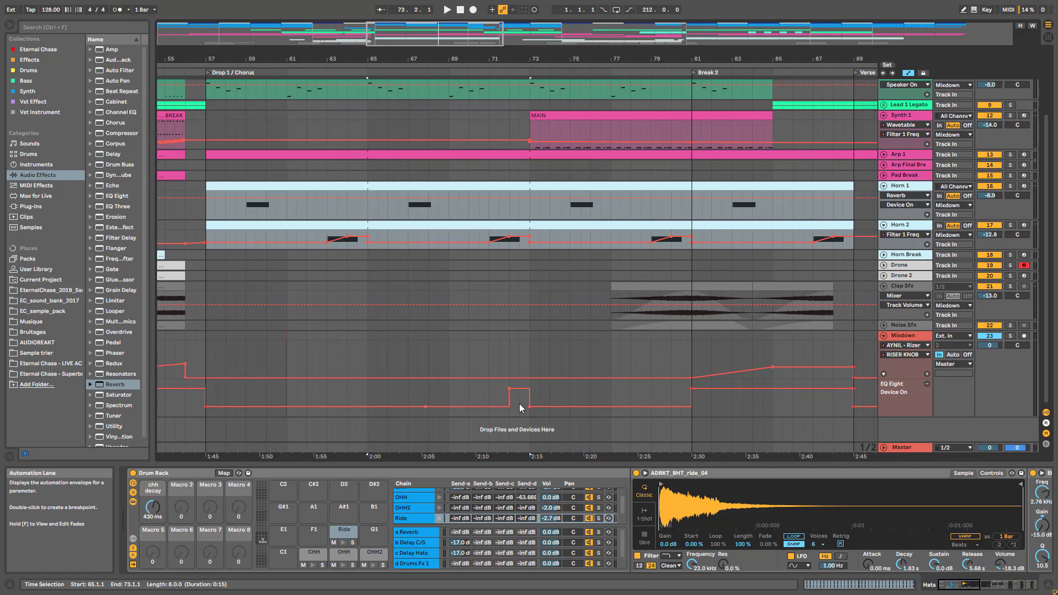
{"action": "scroll", "coordinate": [526, 312], "scroll_direction": "up", "scroll_amount": 5}
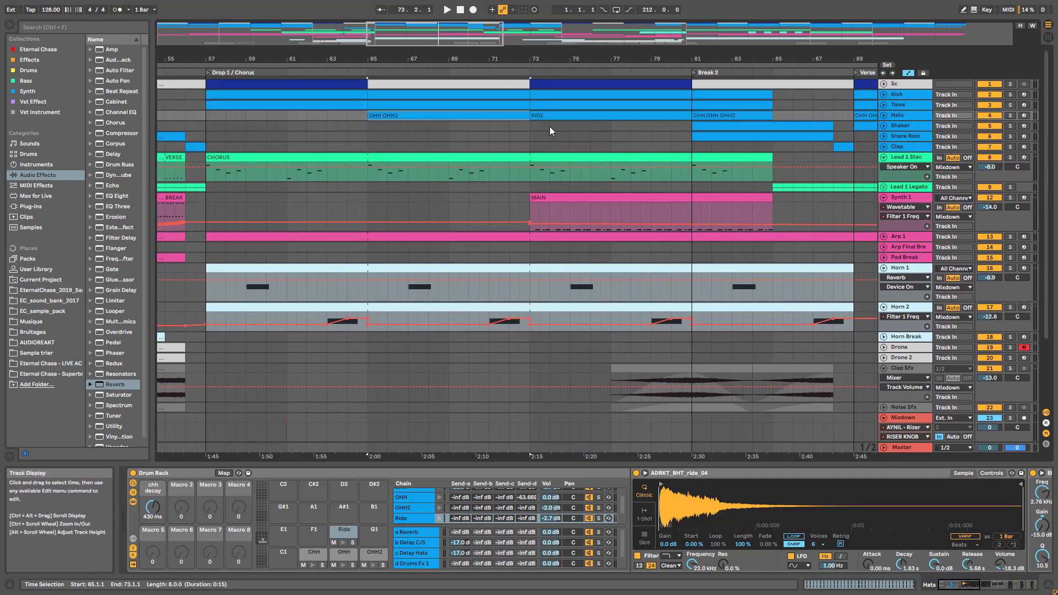
- Play Synth 1's MAIN part from bar 73, then restart playback from bar 71.3 to hear the lead-in
{"action": "left_click", "coordinate": [577, 208]}
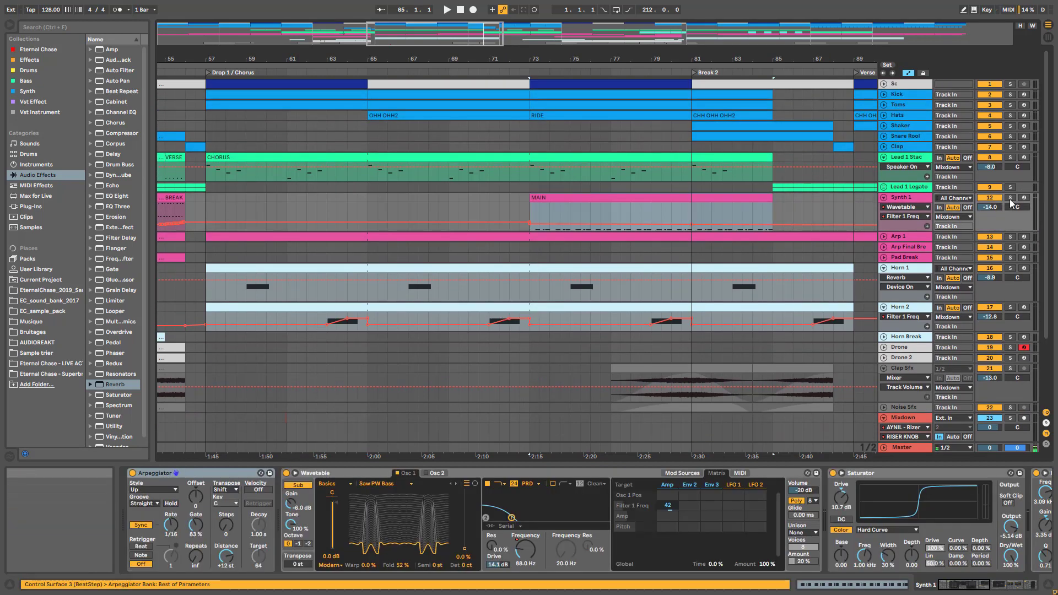
{"action": "key", "text": "space"}
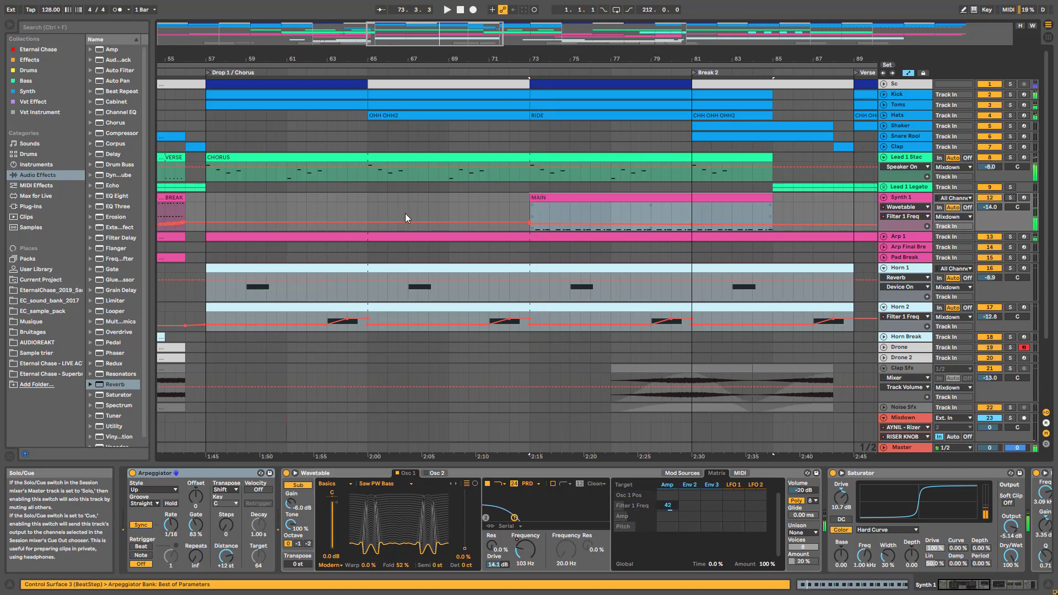
{"action": "left_click", "coordinate": [499, 207]}
{"action": "key", "text": "space"}
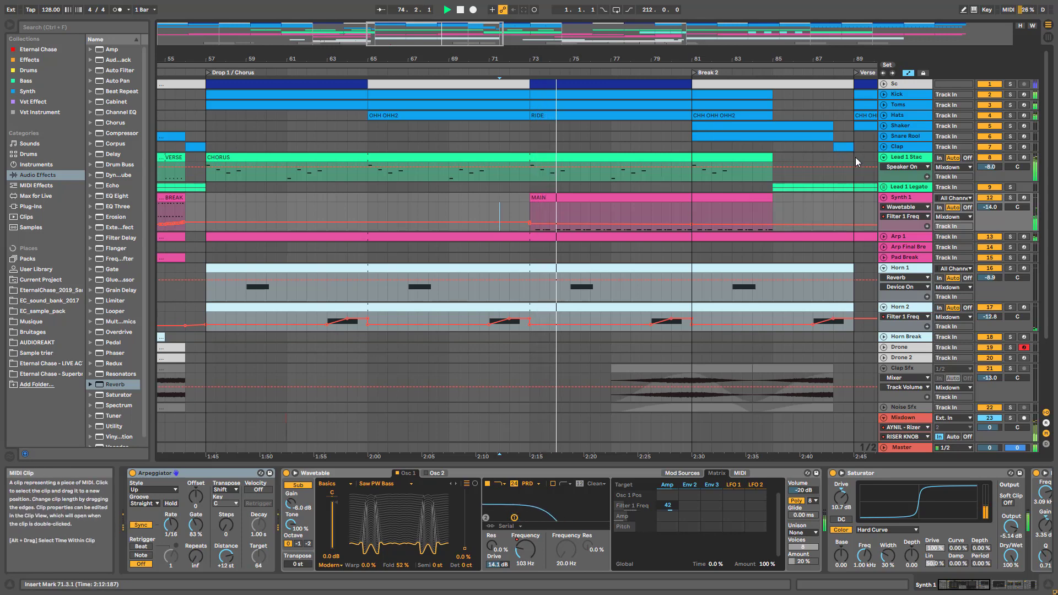
- Follow the second half of Drop 1 / Chorus across the tracks into Break 2 and stop playback there
{"action": "scroll", "coordinate": [682, 303], "scroll_direction": "down", "scroll_amount": 2}
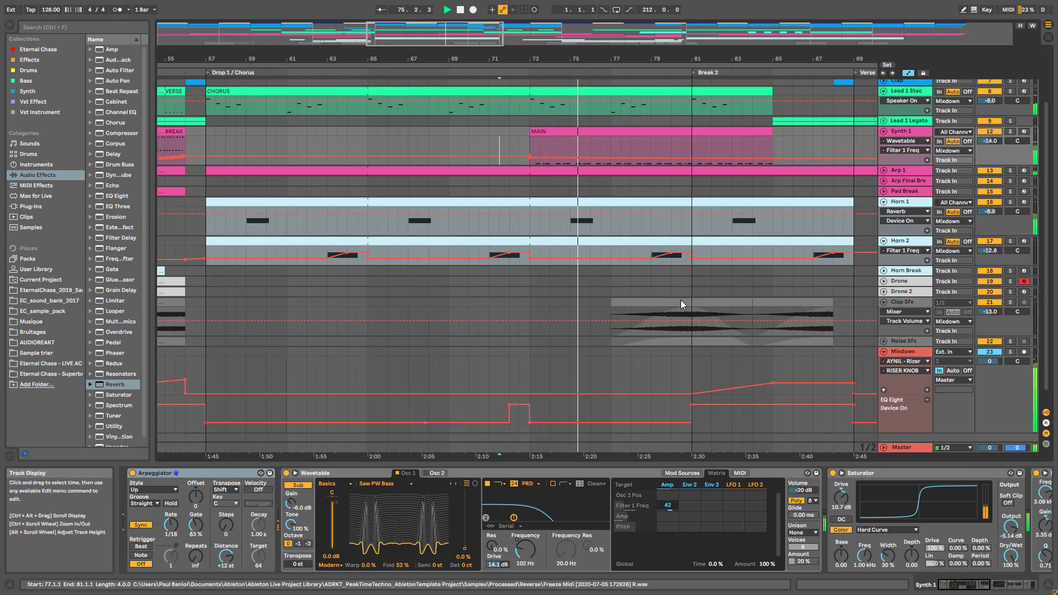
{"action": "scroll", "coordinate": [680, 300], "scroll_direction": "up", "scroll_amount": 3}
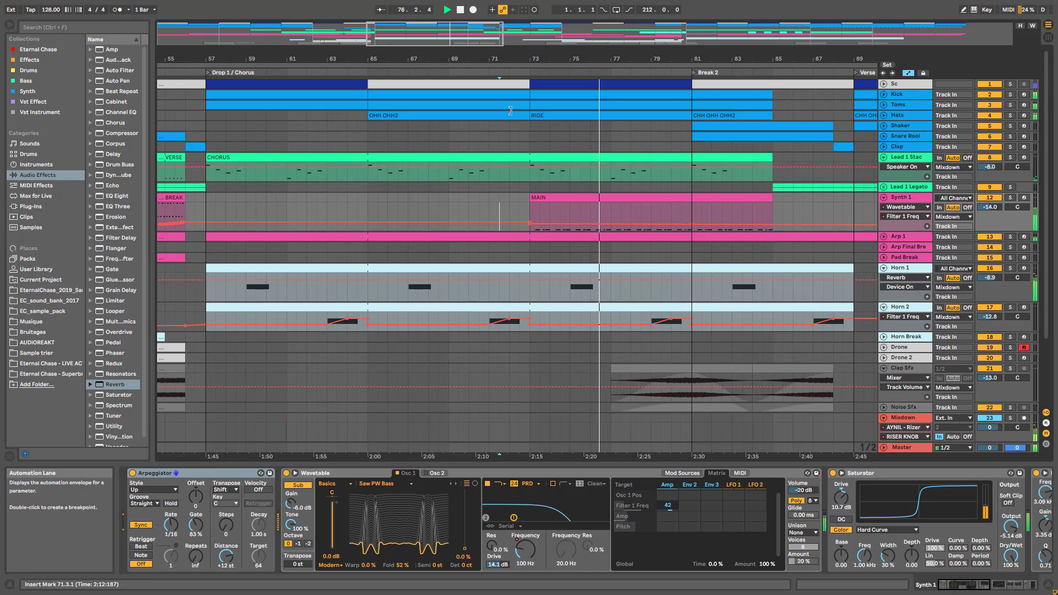
{"action": "left_click_drag", "start_coordinate": [504, 59], "coordinate": [455, 29]}
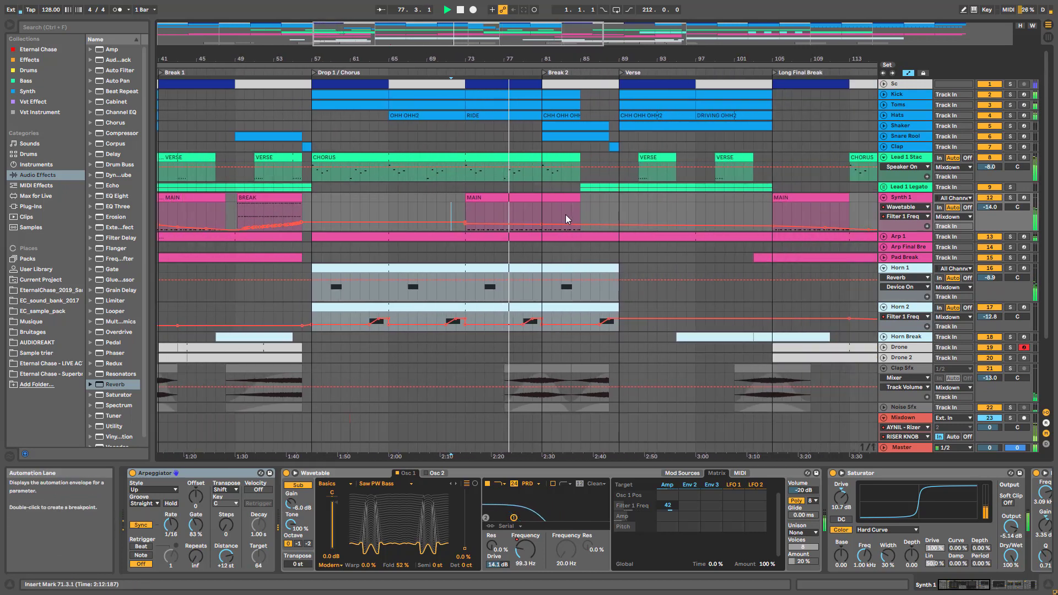
{"action": "left_click_drag", "start_coordinate": [577, 35], "coordinate": [575, 50]}
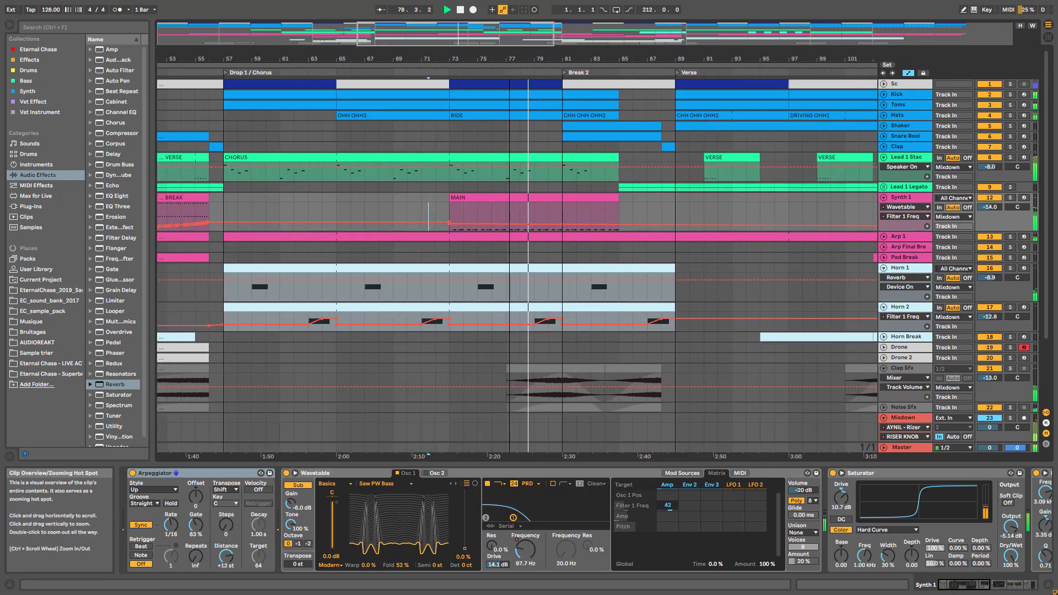
{"action": "left_click_drag", "start_coordinate": [454, 38], "coordinate": [467, 58]}
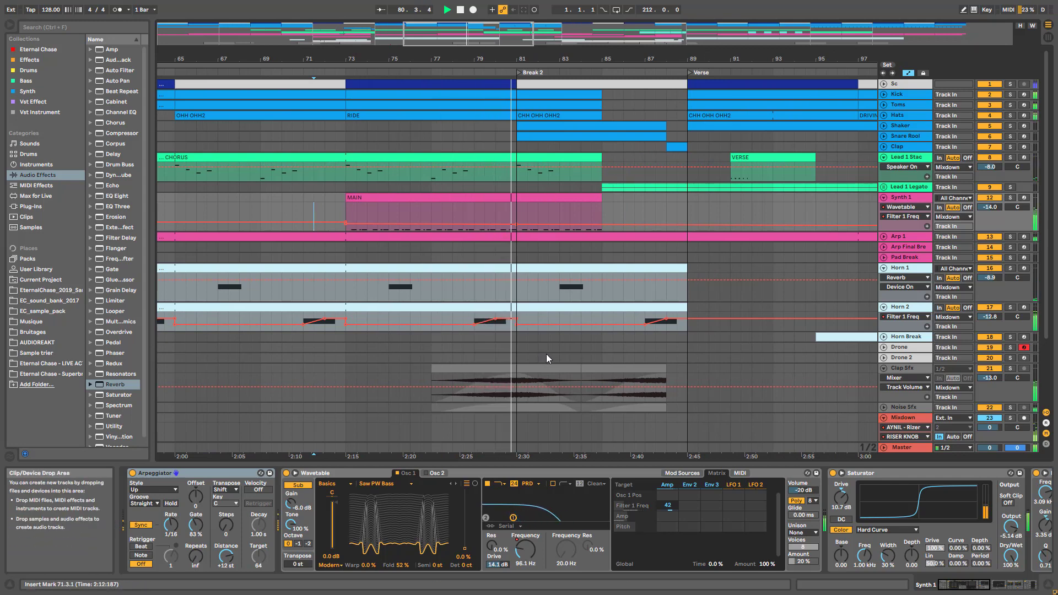
{"action": "key", "text": "space"}
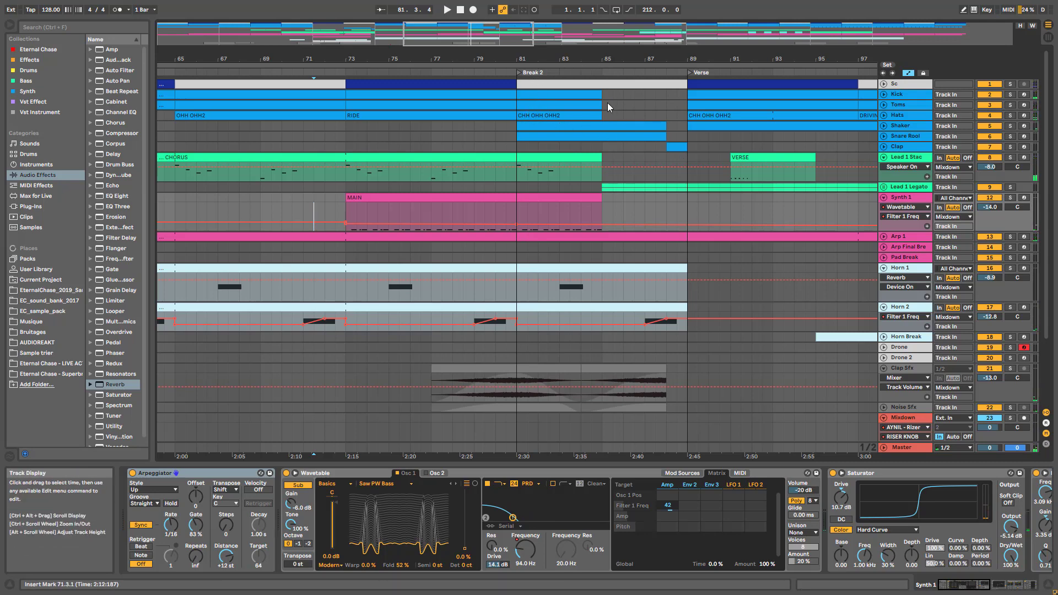
- Bring Break 2 and the following Verse into view and unfold the Lead 1 Legato group
{"action": "left_click_drag", "start_coordinate": [501, 48], "coordinate": [504, 63]}
{"action": "left_click_drag", "start_coordinate": [585, 62], "coordinate": [598, 33]}
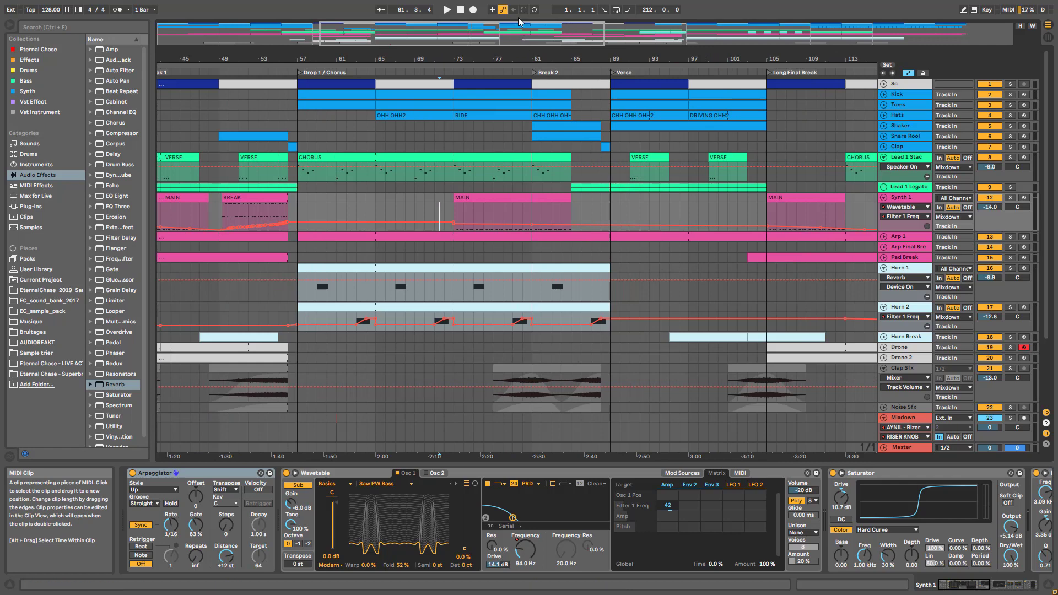
{"action": "left_click_drag", "start_coordinate": [503, 43], "coordinate": [503, 66]}
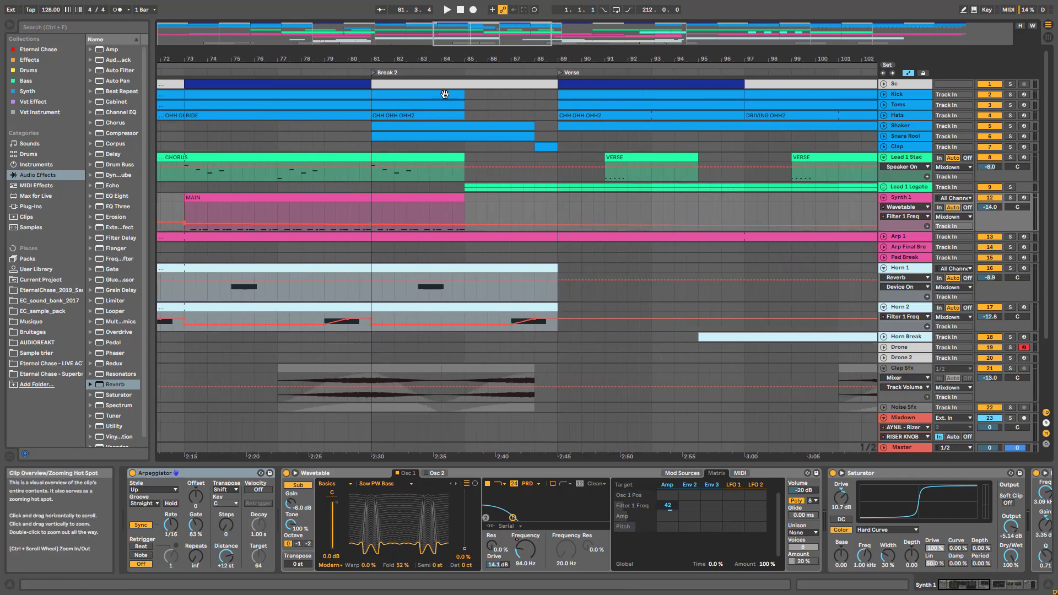
{"action": "left_click", "coordinate": [885, 186]}
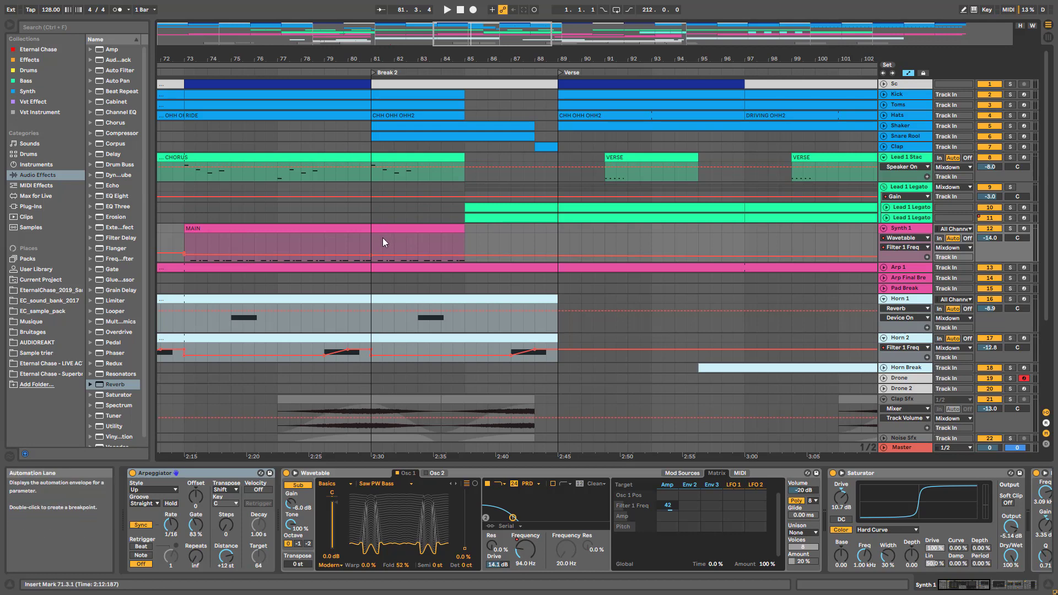
{"action": "key", "text": "minus"}
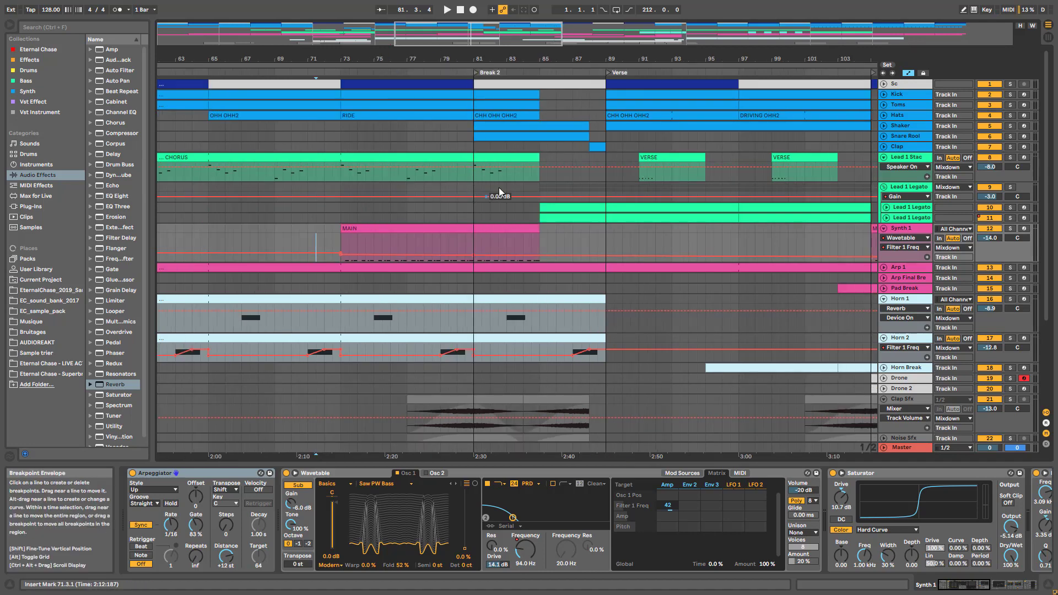
- Place the insert marker at bar 81 and unfold the Shaker and Snare Roll tracks, showing the VELOCITY automation
{"action": "left_click", "coordinate": [477, 179]}
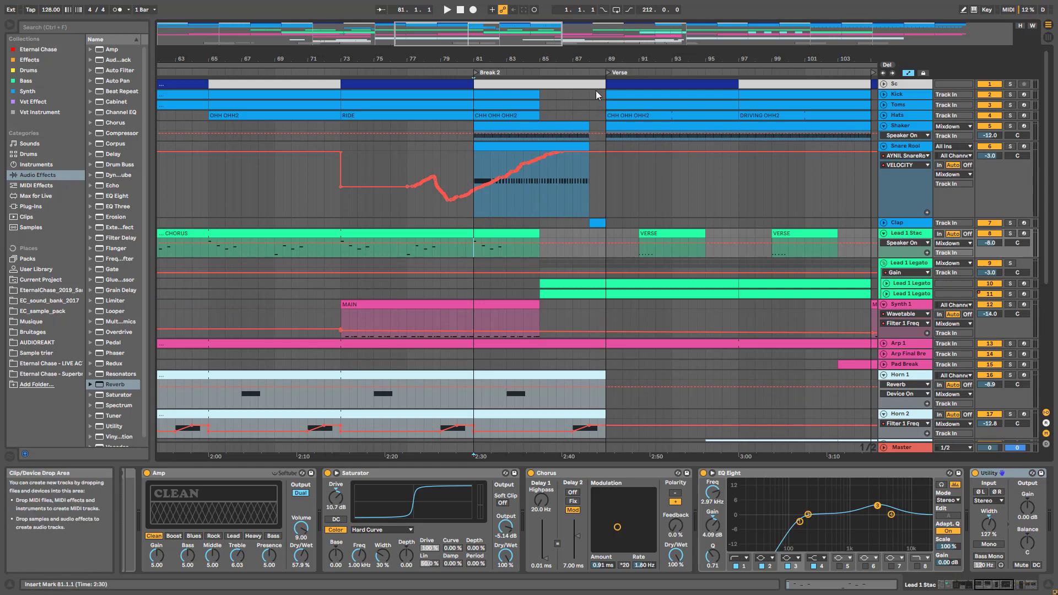
{"action": "scroll", "coordinate": [605, 260], "scroll_direction": "down", "scroll_amount": 2}
{"action": "scroll", "coordinate": [485, 191], "scroll_direction": "up", "scroll_amount": 1}
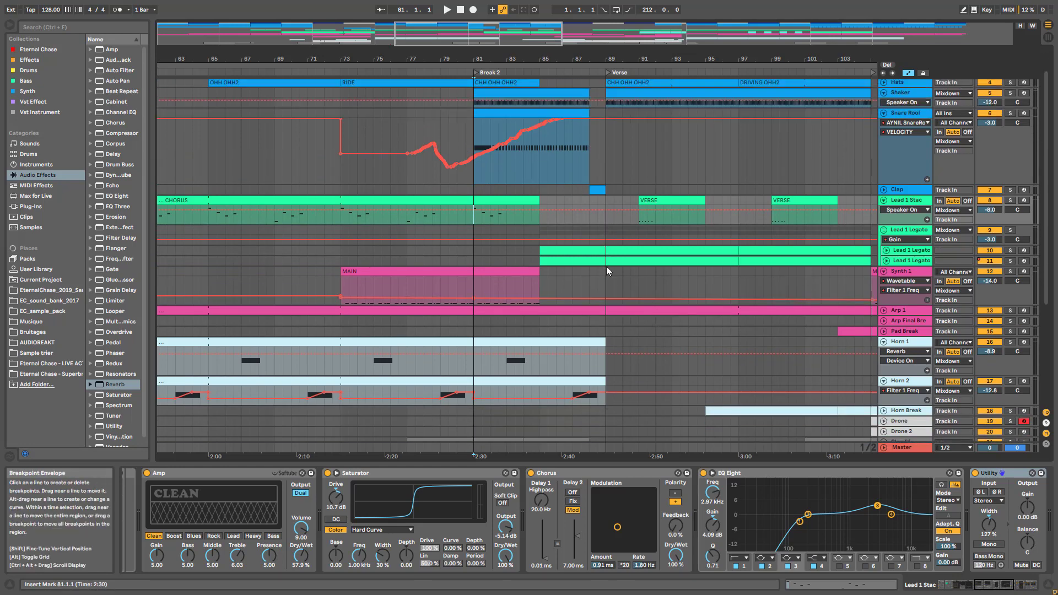
- Play Break 2 from bar 81 and stop shortly after the Verse begins at bar 89
{"action": "left_click", "coordinate": [474, 191]}
{"action": "key", "text": "space"}
{"action": "scroll", "coordinate": [501, 207], "scroll_direction": "down", "scroll_amount": 3}
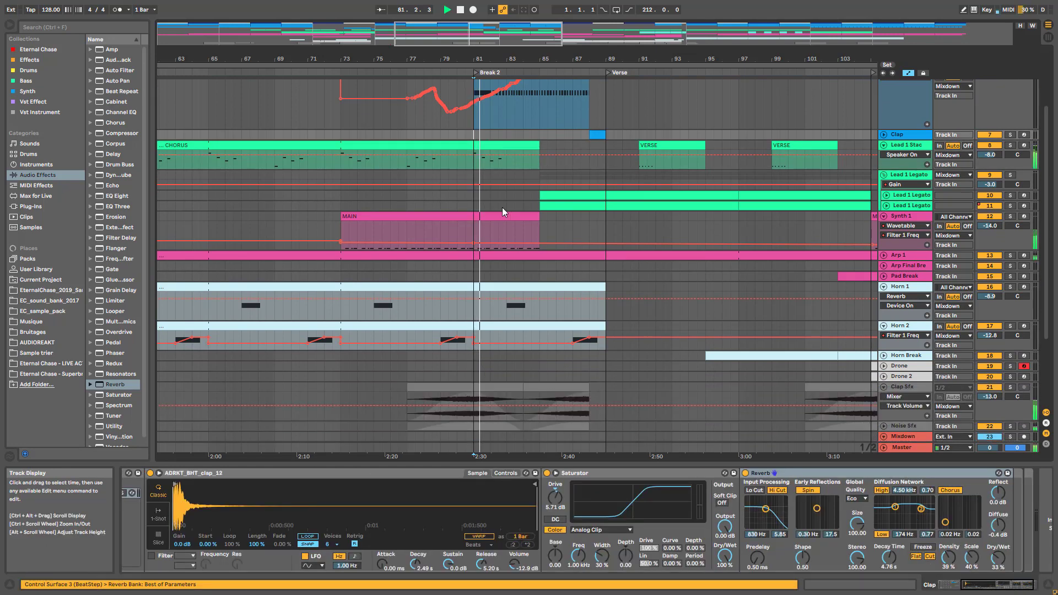
{"action": "scroll", "coordinate": [580, 408], "scroll_direction": "up", "scroll_amount": 4}
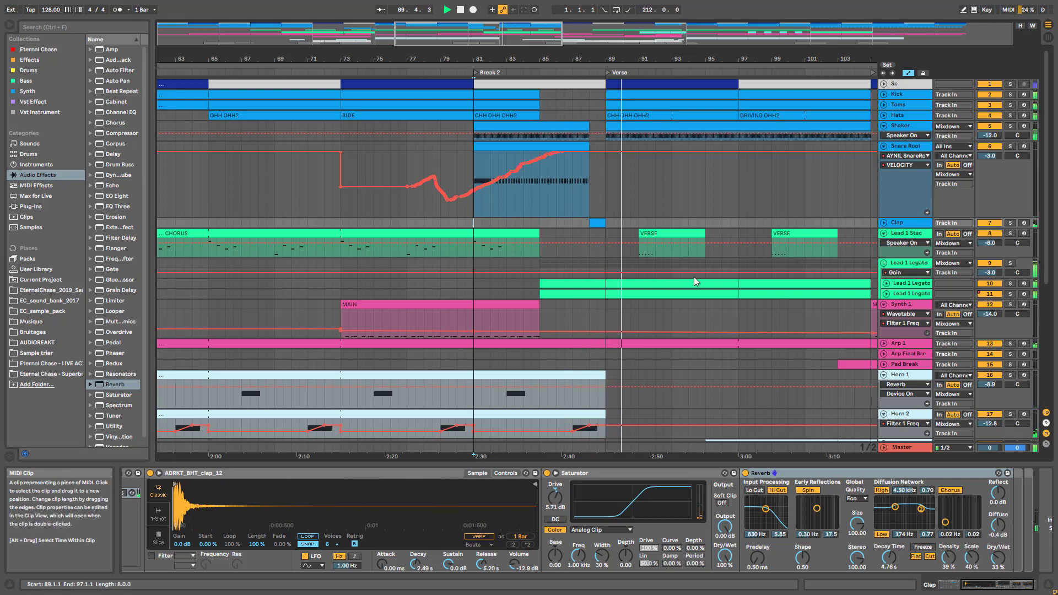
{"action": "key", "text": "space"}
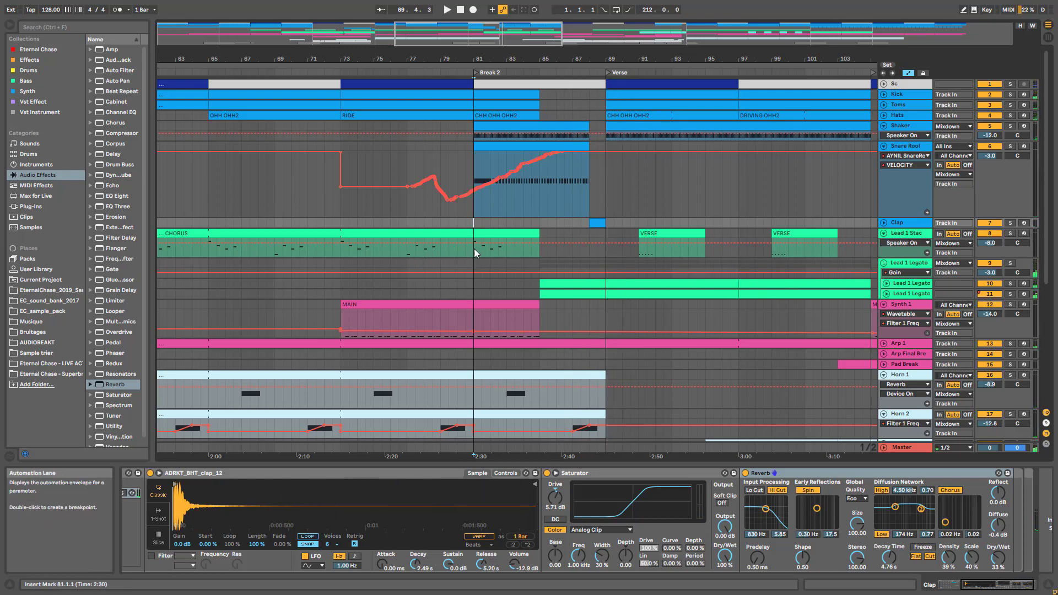
- Duplicate the last eight bars of Lead 1 Stac's drop melody onto bar 81, then delete bars 85 to 89
{"action": "left_click_drag", "start_coordinate": [475, 254], "coordinate": [362, 233]}
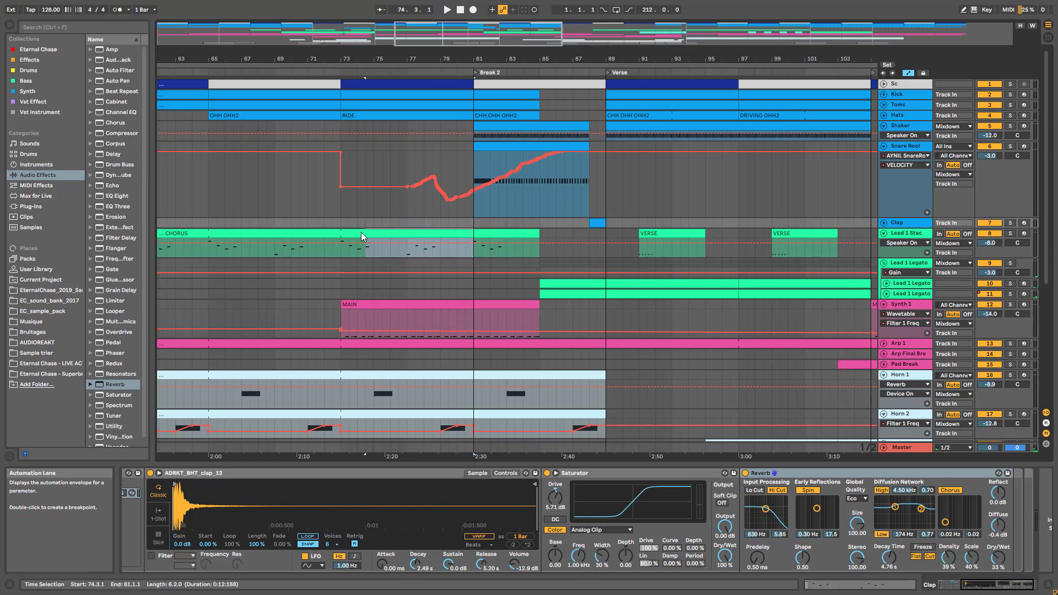
{"action": "key", "text": "ctrl+d"}
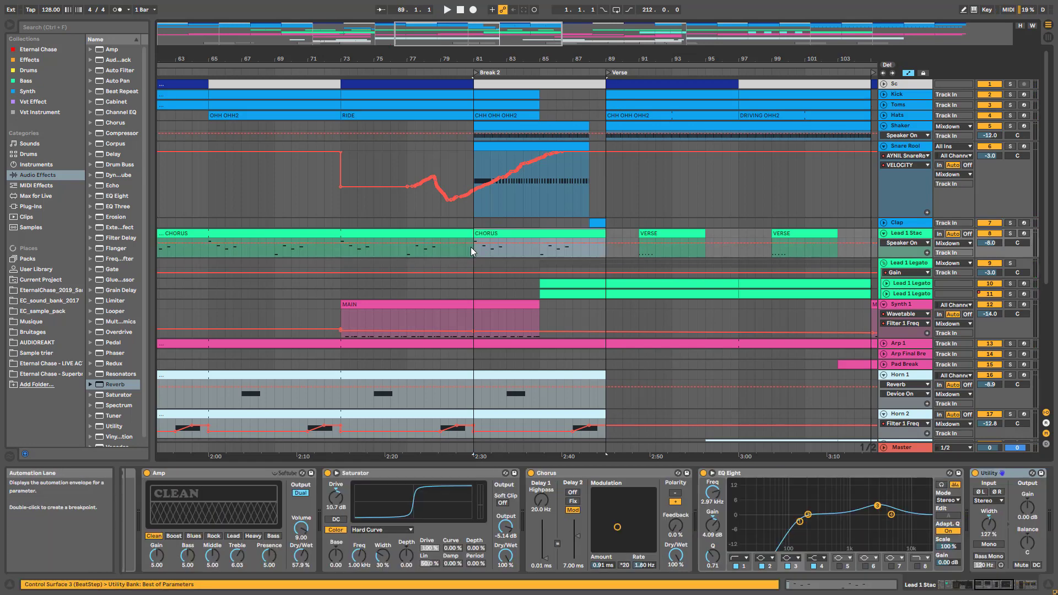
{"action": "left_click", "coordinate": [538, 252]}
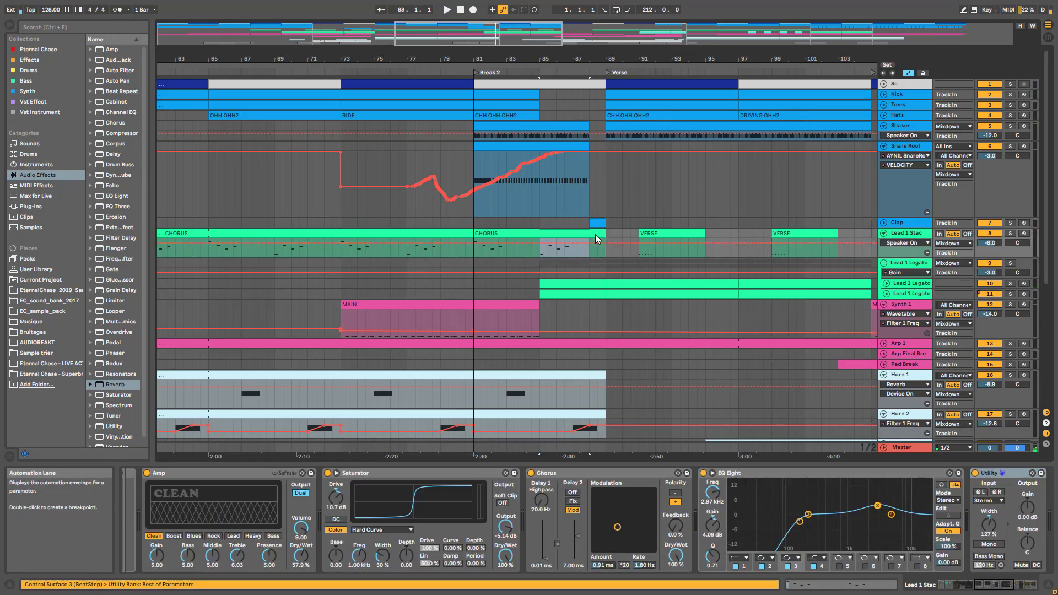
{"action": "left_click_drag", "start_coordinate": [595, 234], "coordinate": [603, 234]}
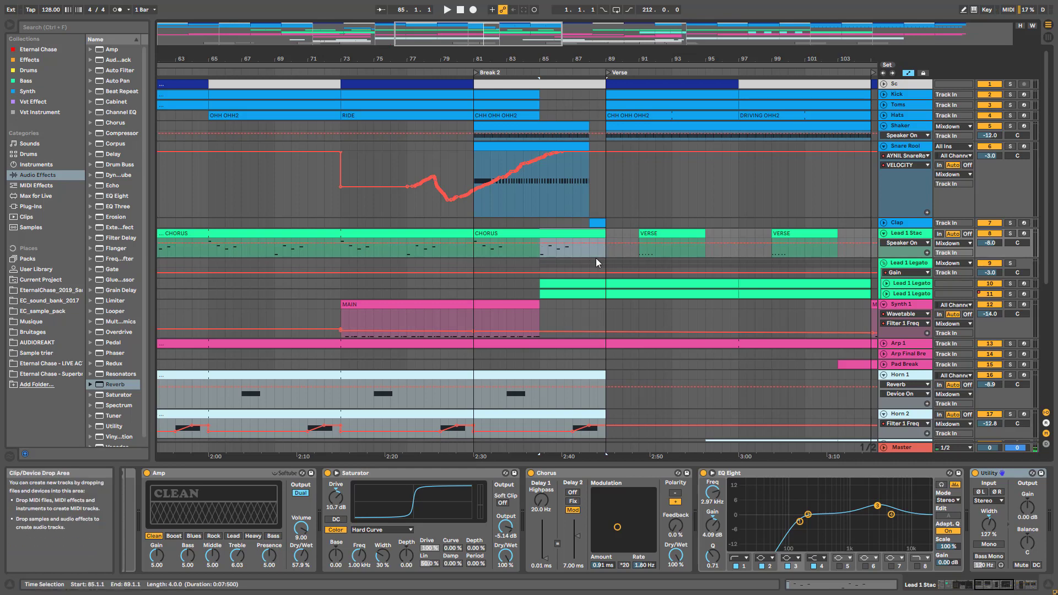
{"action": "key", "text": "Delete"}
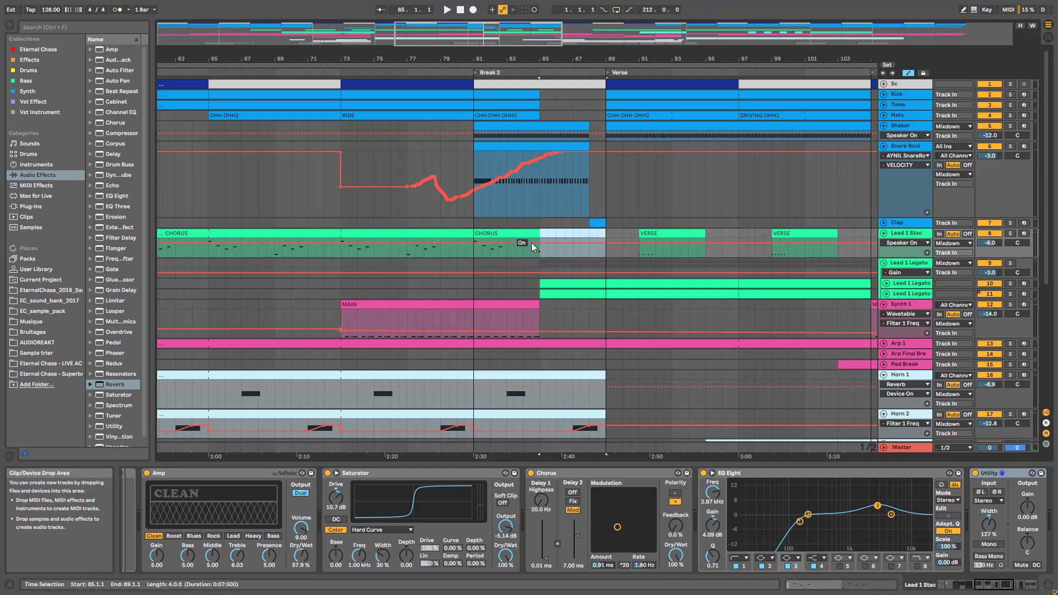
- Unfold both Lead 1 Legato tracks to show their Filter 1 Freq automation and display the first track's instrument rack
{"action": "left_click", "coordinate": [887, 283]}
{"action": "left_click", "coordinate": [887, 283]}
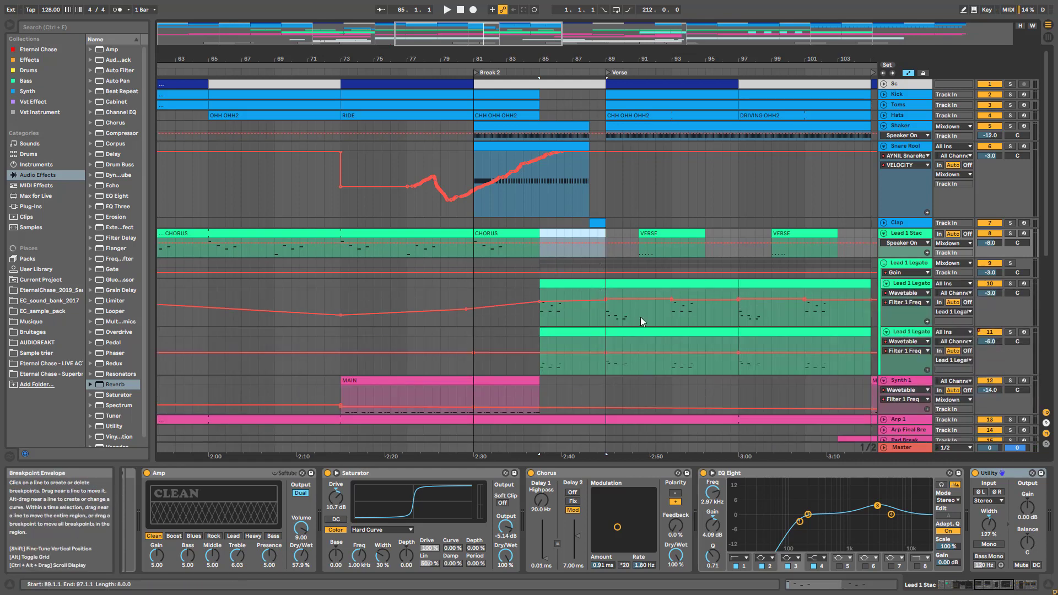
{"action": "left_click", "coordinate": [550, 326]}
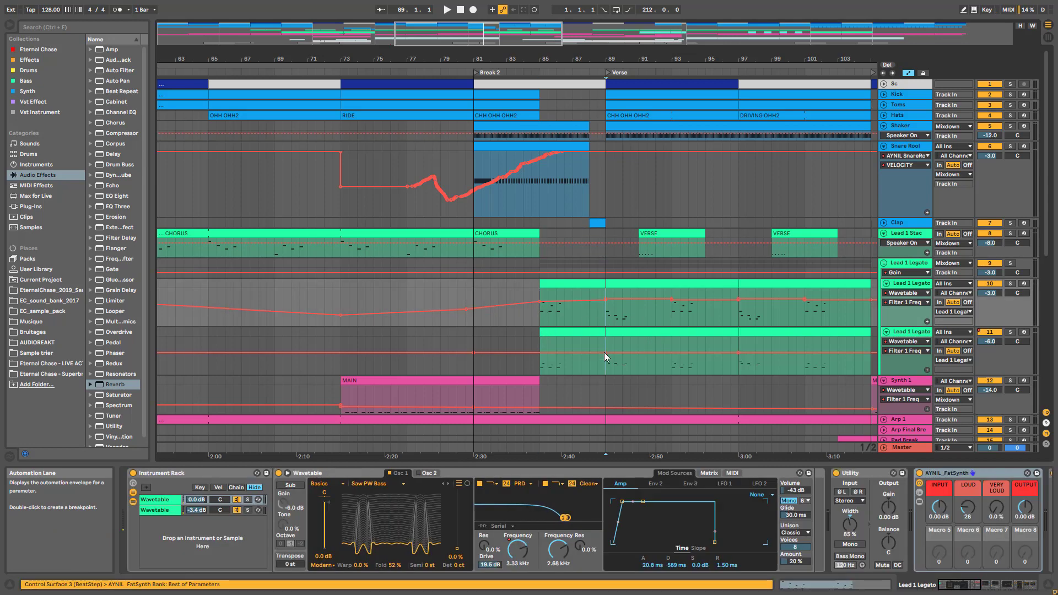
- Copy the Verse's first eight-bar clips on both Lead 1 Legato tracks, bars 89 to 97, back to bar 73
{"action": "left_click_drag", "start_coordinate": [606, 353], "coordinate": [649, 333]}
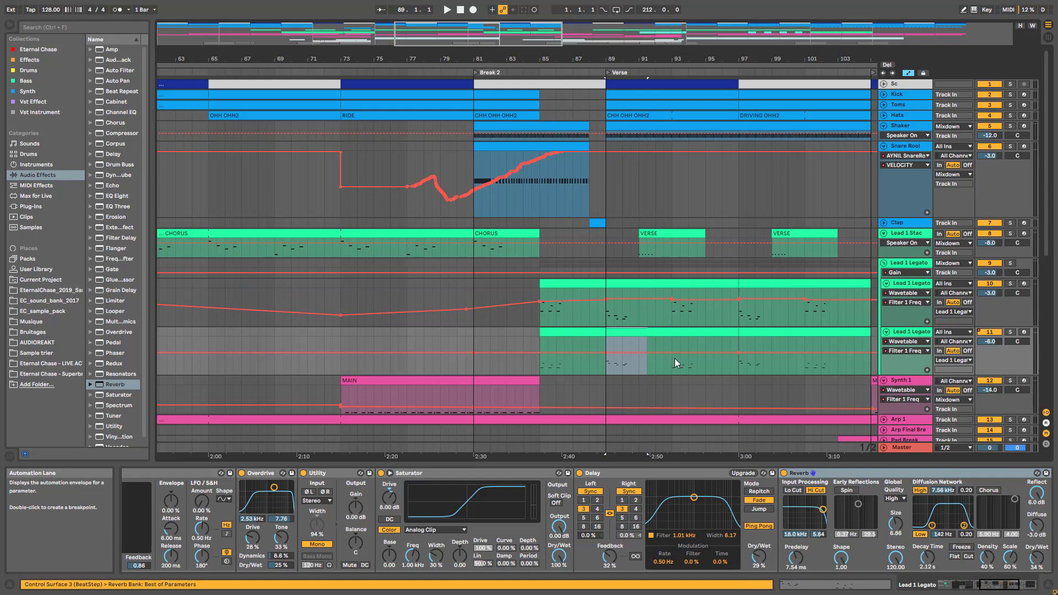
{"action": "left_click", "coordinate": [665, 332]}
{"action": "left_click_drag", "start_coordinate": [658, 285], "coordinate": [402, 299]}
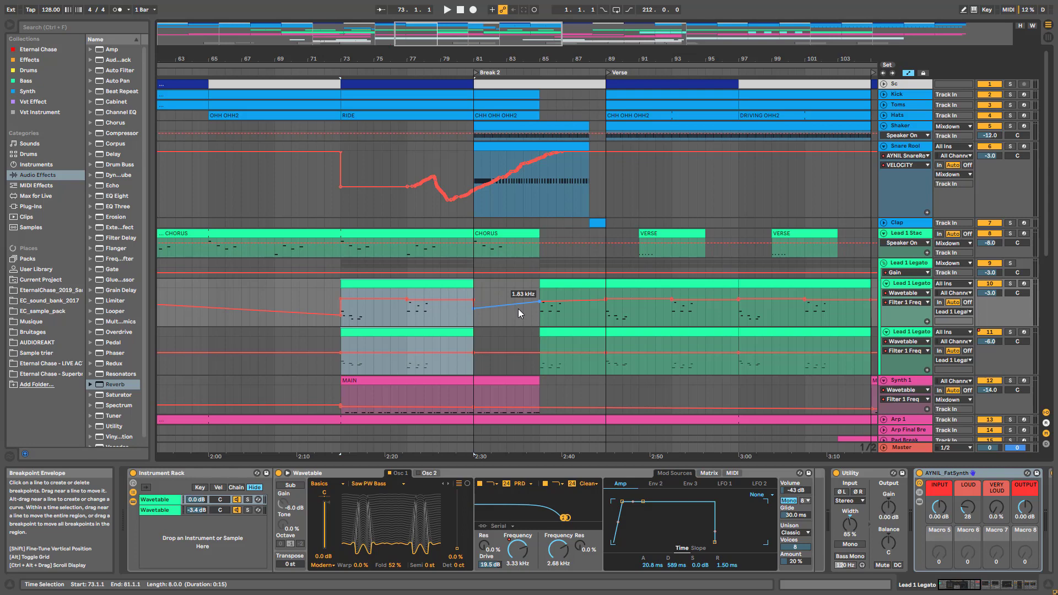
- Duplicate bars 73 to 81 of Lead 1 Stac's melody onto bar 81, then delete the copy's bars 85 to 89
{"action": "left_click", "coordinate": [430, 243]}
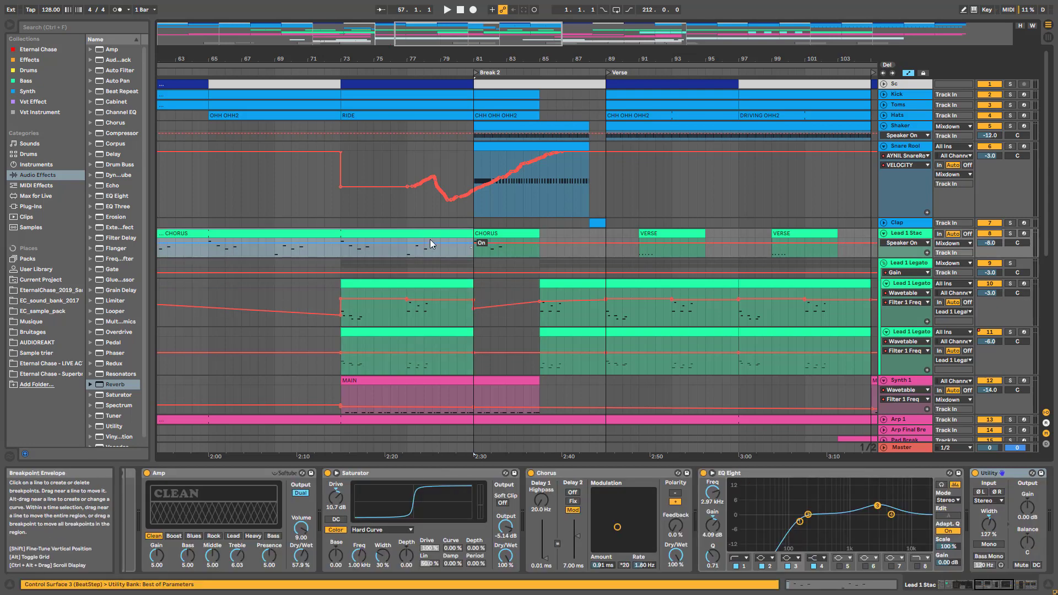
{"action": "left_click_drag", "start_coordinate": [345, 240], "coordinate": [470, 238]}
{"action": "key", "text": "ctrl+d"}
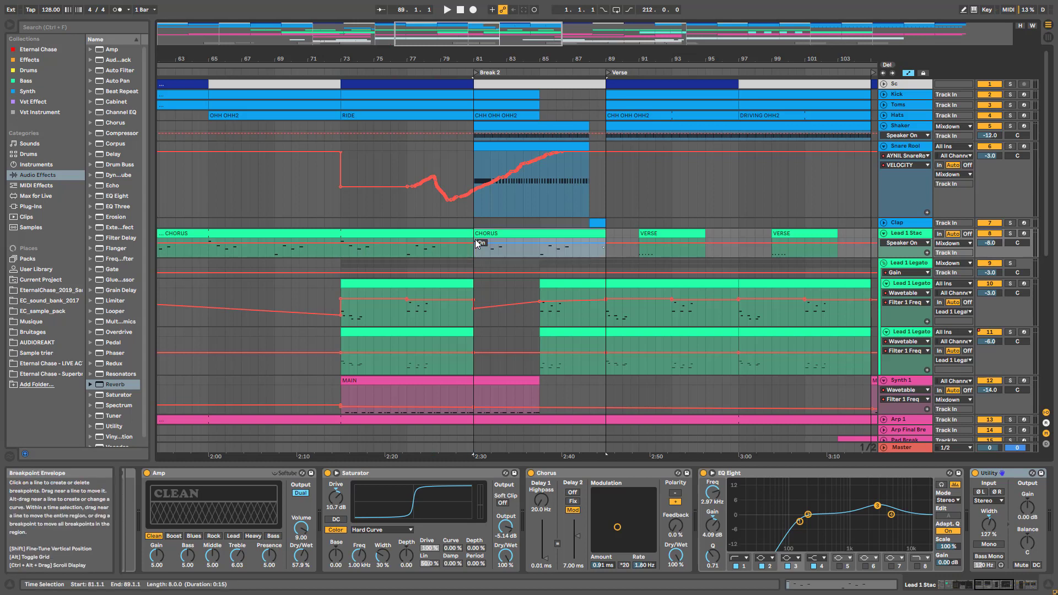
{"action": "left_click_drag", "start_coordinate": [542, 251], "coordinate": [583, 235]}
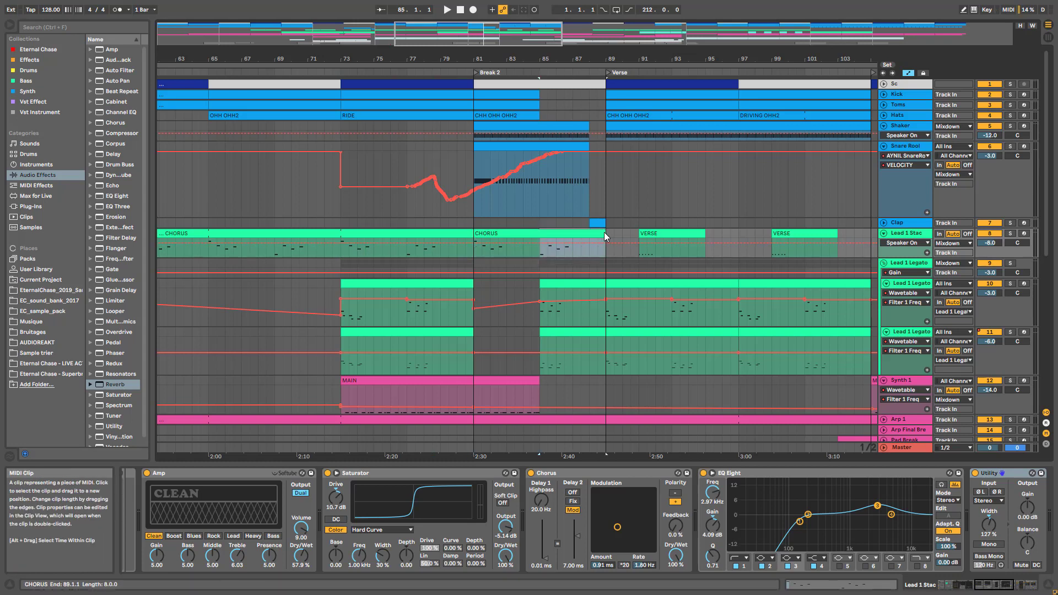
{"action": "key", "text": "Delete"}
- Move both copied Lead 1 Legato clips from bar 73 to bar 81, then remove their bars 81 to 85
{"action": "left_click", "coordinate": [460, 333]}
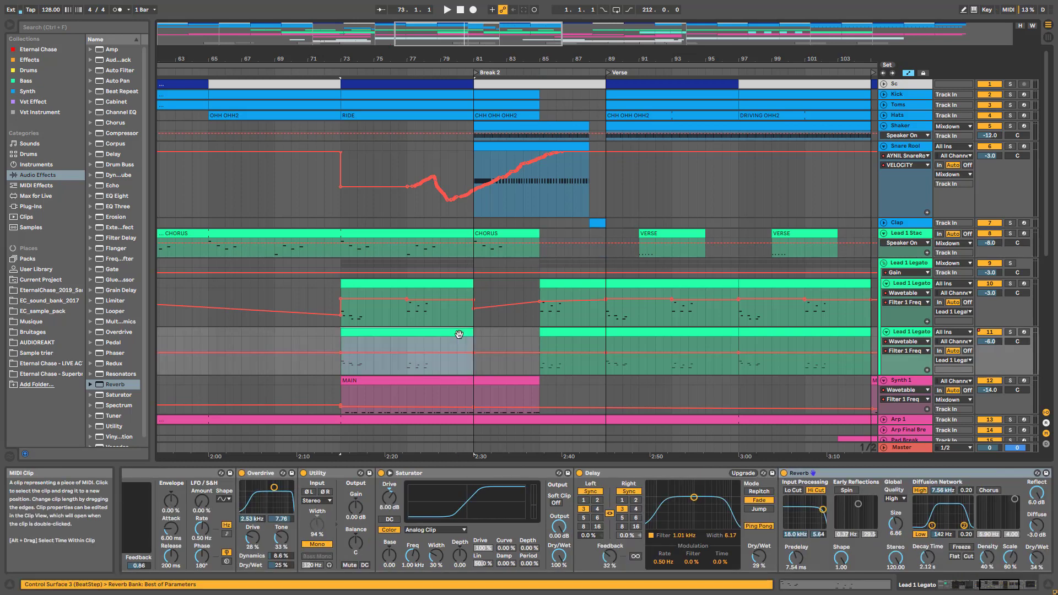
{"action": "left_click", "coordinate": [426, 285], "text": "shift"}
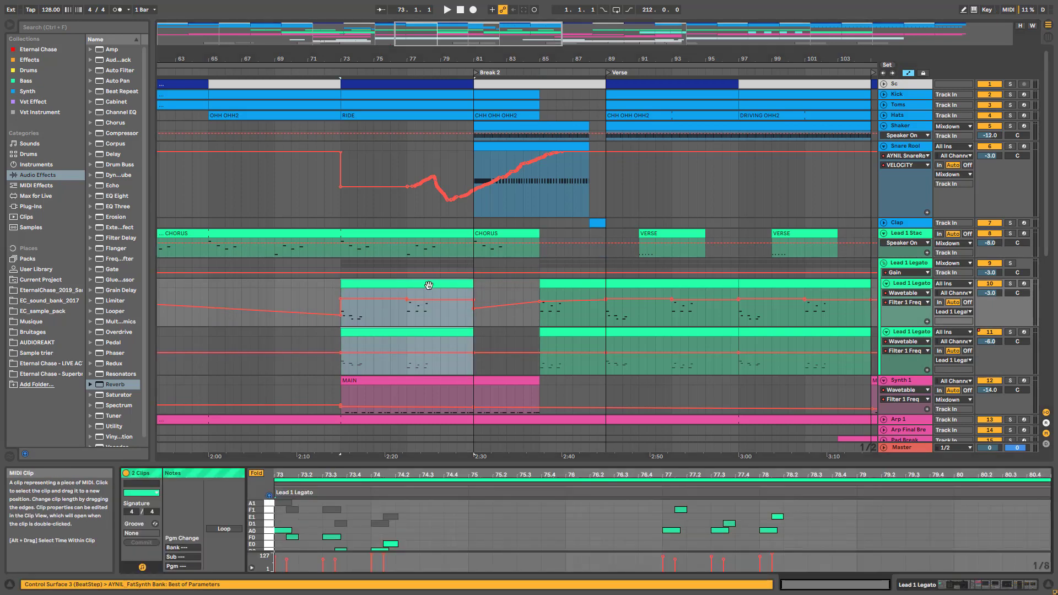
{"action": "left_click_drag", "start_coordinate": [429, 285], "coordinate": [561, 287]}
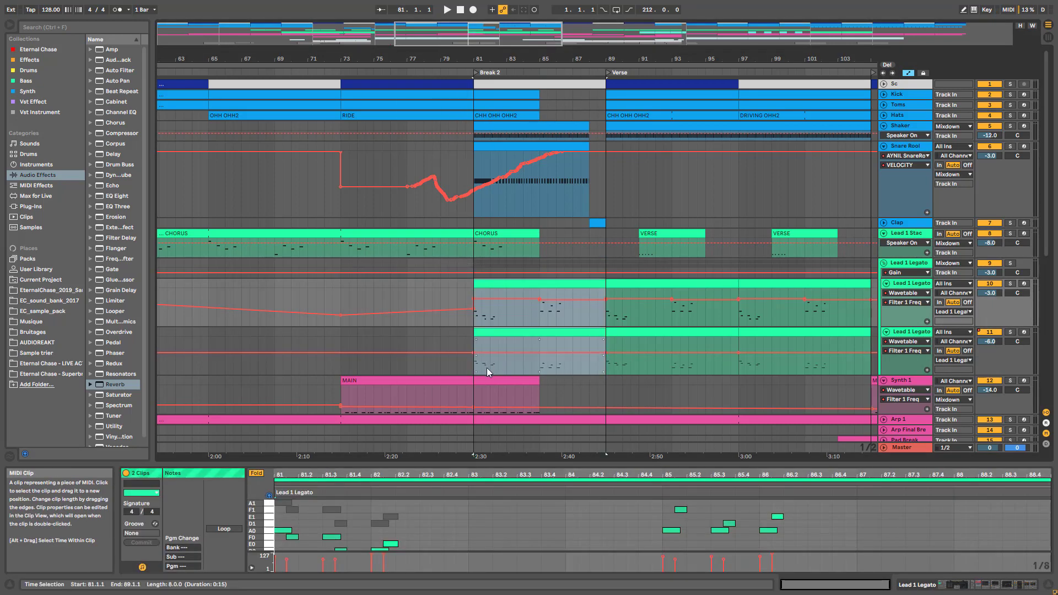
{"action": "left_click_drag", "start_coordinate": [473, 366], "coordinate": [540, 283]}
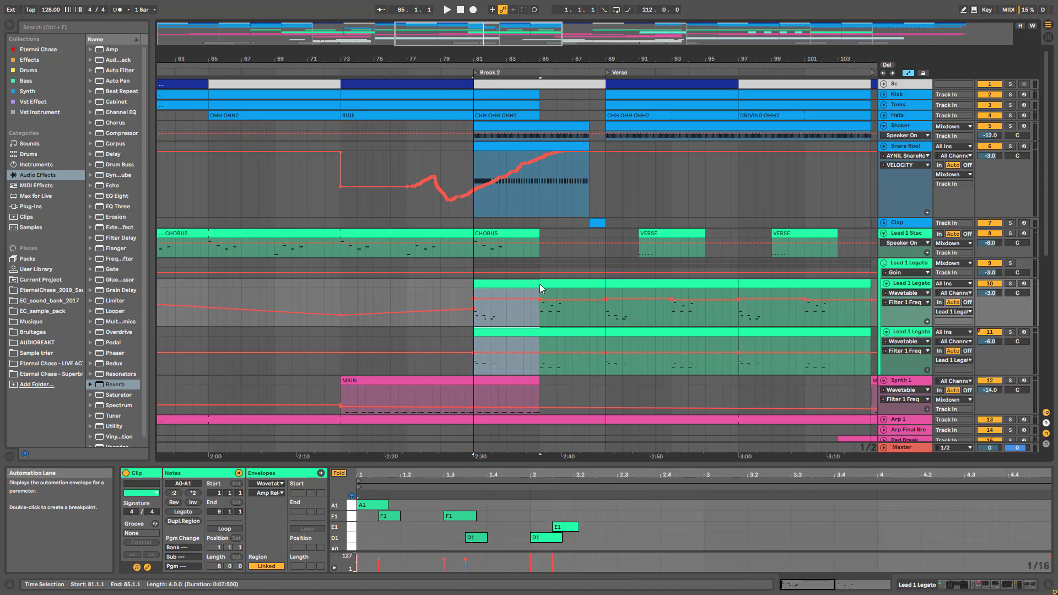
{"action": "key", "text": "ctrl+e"}
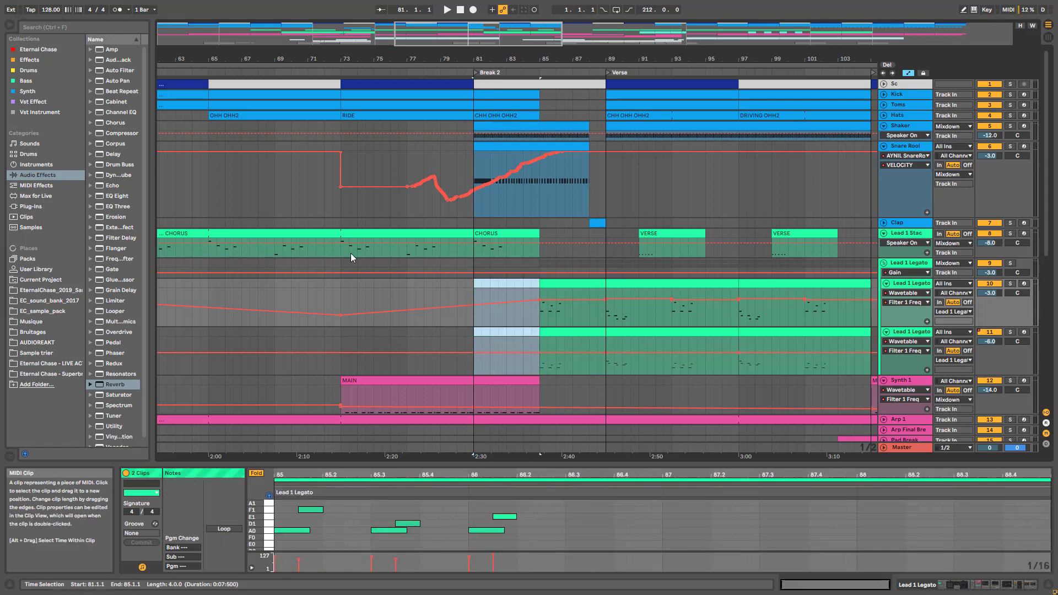
- Play the end of Break 2 from position 84.3.1 on into the Verse
{"action": "left_click", "coordinate": [230, 305]}
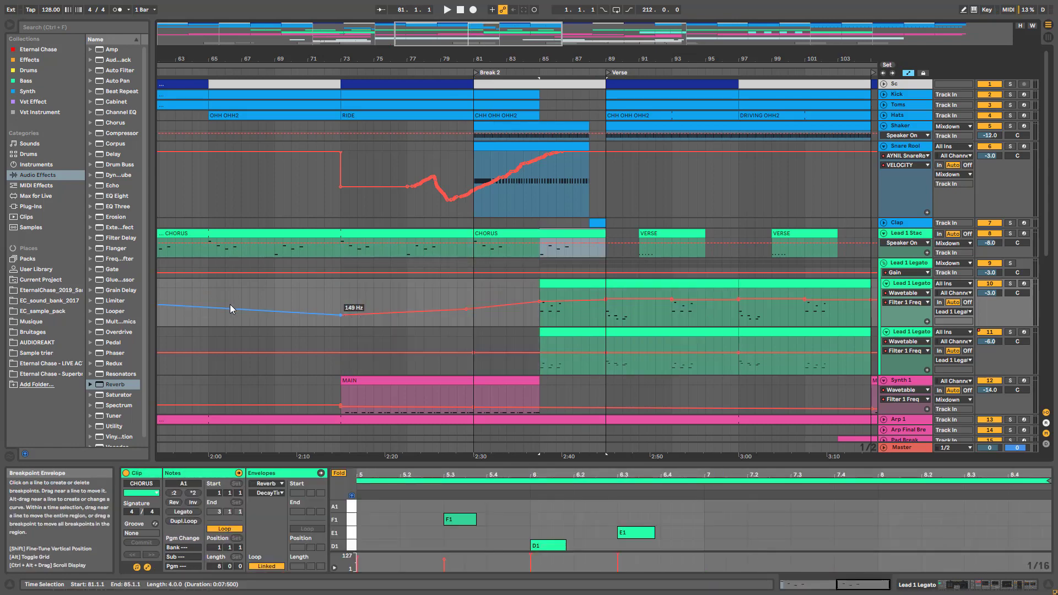
{"action": "left_click", "coordinate": [535, 317]}
{"action": "key", "text": "space"}
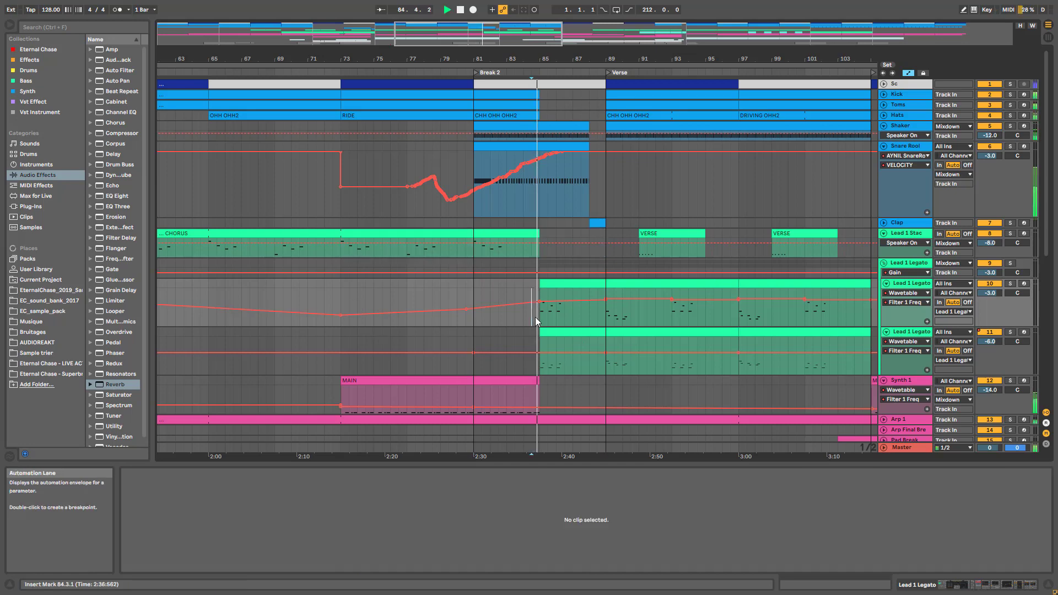
{"action": "scroll", "coordinate": [678, 209], "scroll_direction": "down", "scroll_amount": 5}
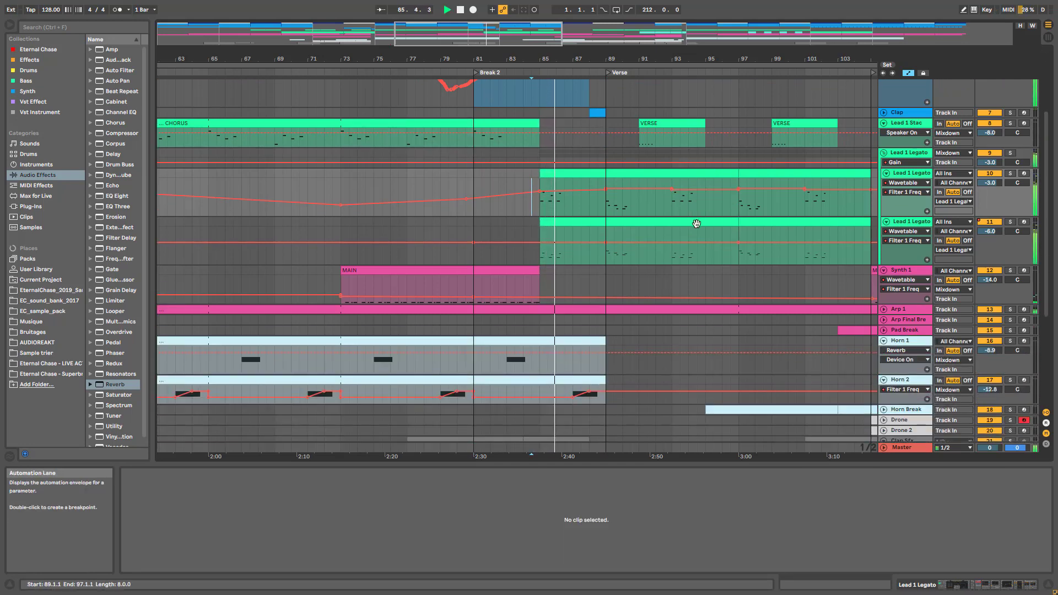
{"action": "scroll", "coordinate": [696, 223], "scroll_direction": "up", "scroll_amount": 3}
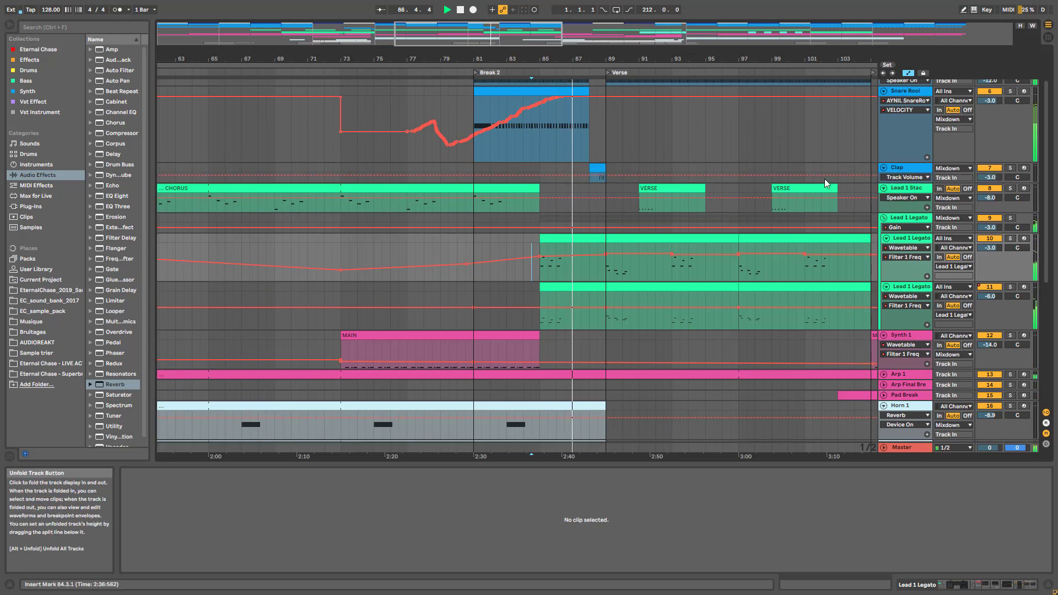
{"action": "left_click_drag", "start_coordinate": [541, 62], "coordinate": [516, 69]}
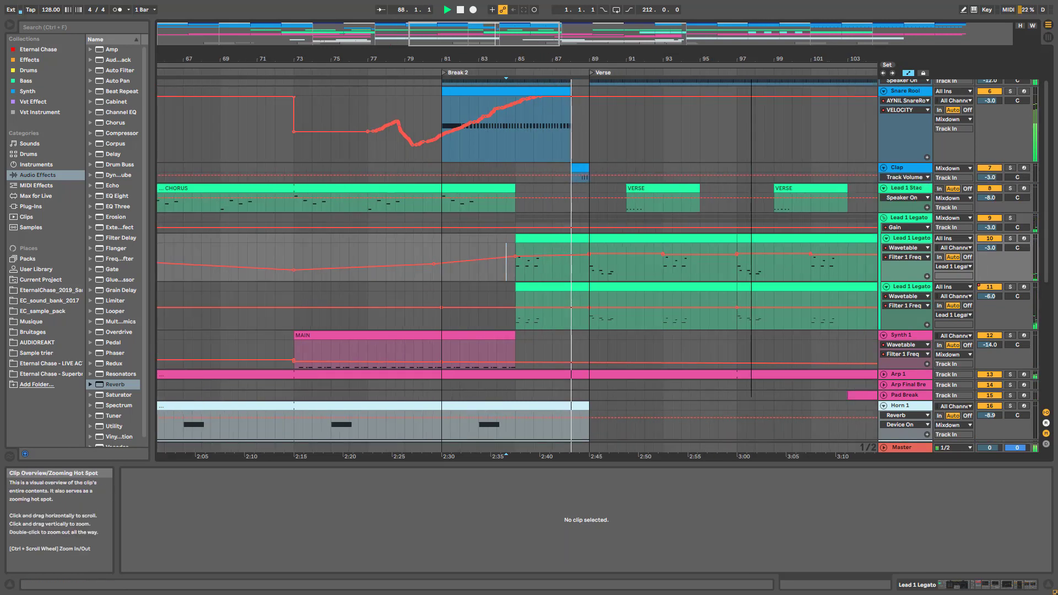
{"action": "left_click_drag", "start_coordinate": [751, 62], "coordinate": [751, 84]}
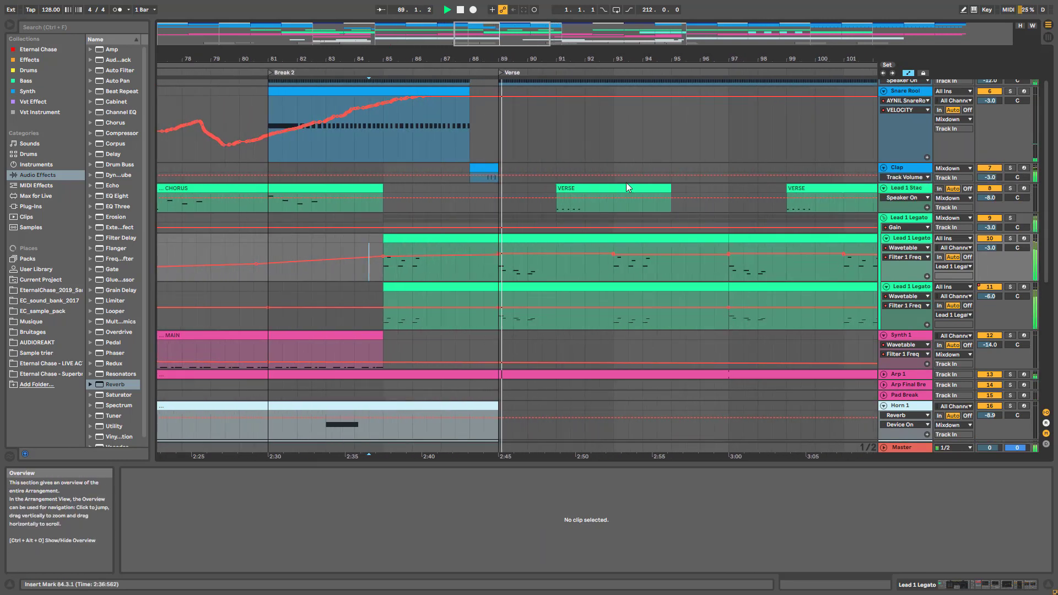
- Fold all tracks and stop playback, then unfold only the Lead 1 Legato group and the Hats track
{"action": "scroll", "coordinate": [662, 176], "scroll_direction": "up", "scroll_amount": 3}
{"action": "left_click", "coordinate": [883, 146]}
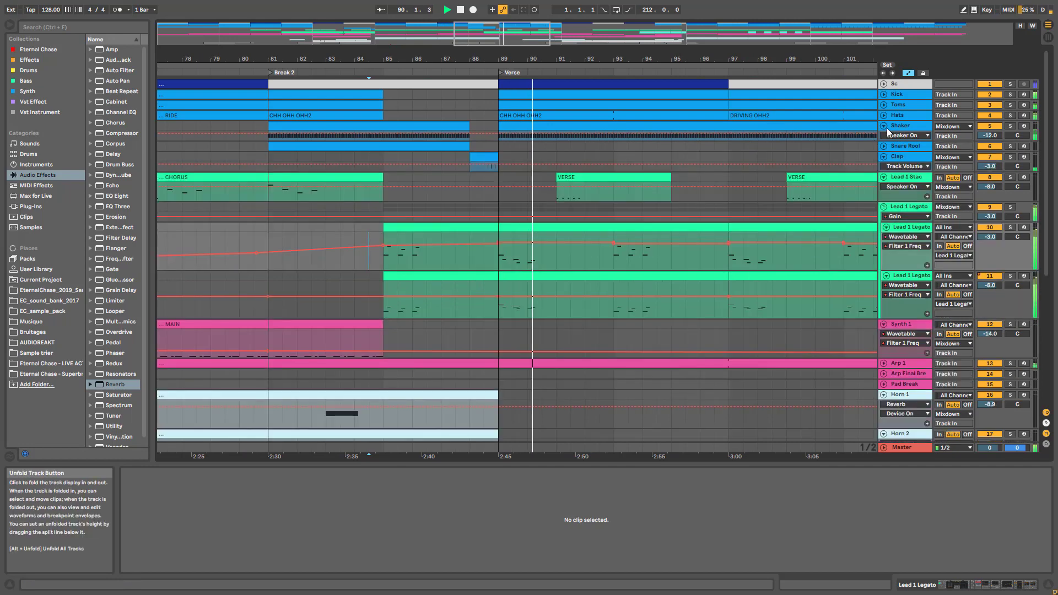
{"action": "left_click", "coordinate": [884, 126], "text": "alt"}
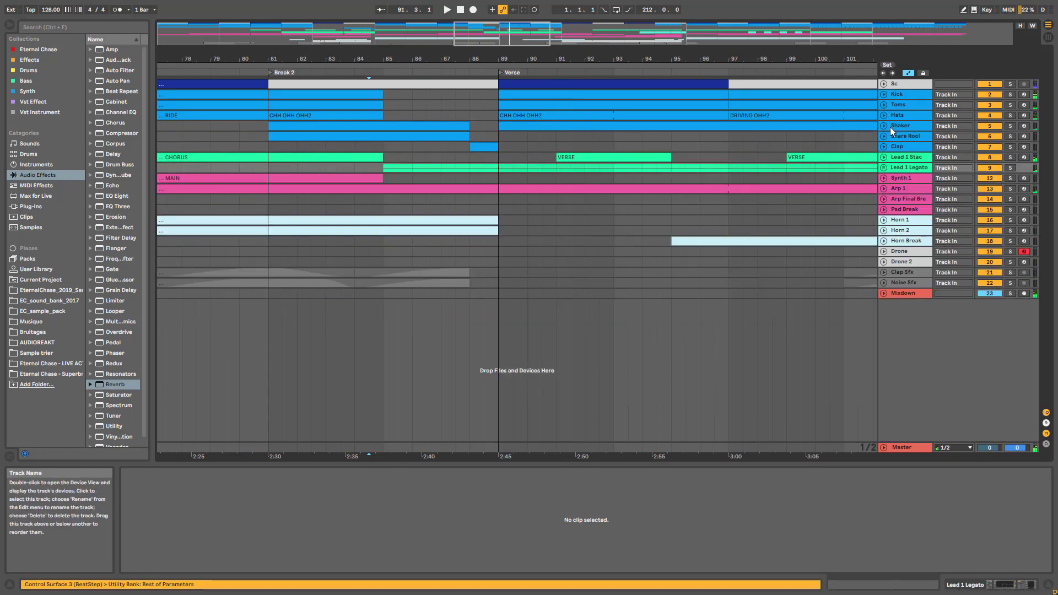
{"action": "left_click", "coordinate": [884, 168]}
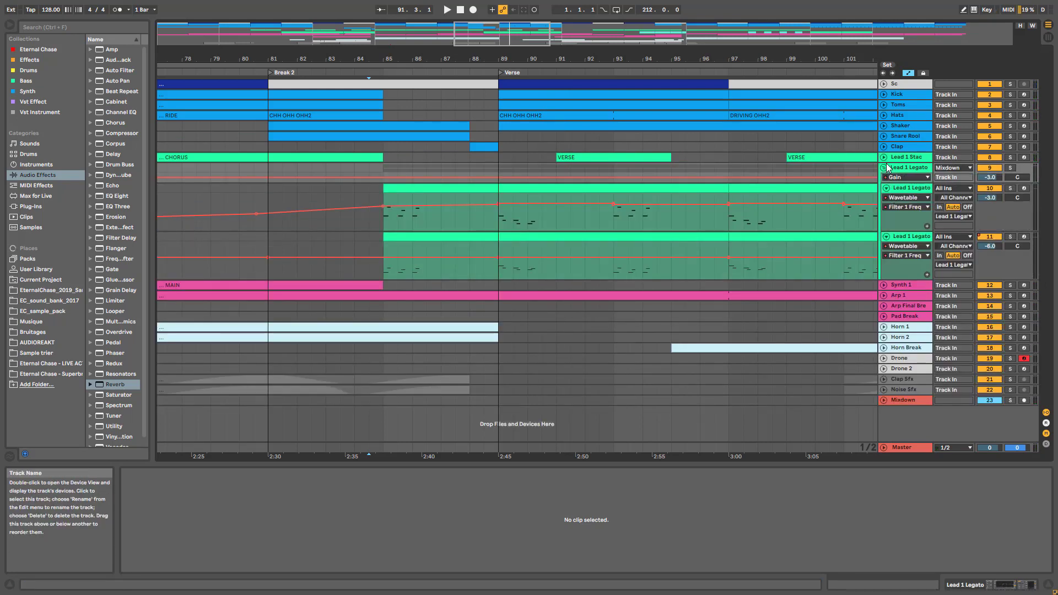
{"action": "left_click", "coordinate": [883, 115]}
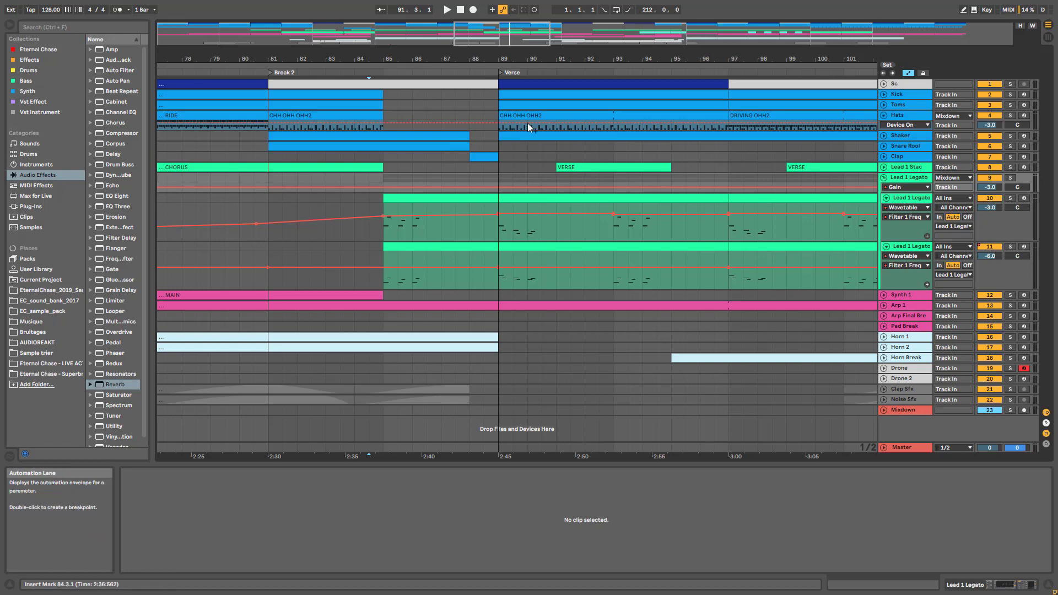
- Show the notes of the DRIVING OHH2 clip on Hats and of the Verse's CHH OHH OHH2 clip, ending at bar 94
{"action": "left_click_drag", "start_coordinate": [762, 59], "coordinate": [618, 35]}
{"action": "left_click", "coordinate": [627, 119]}
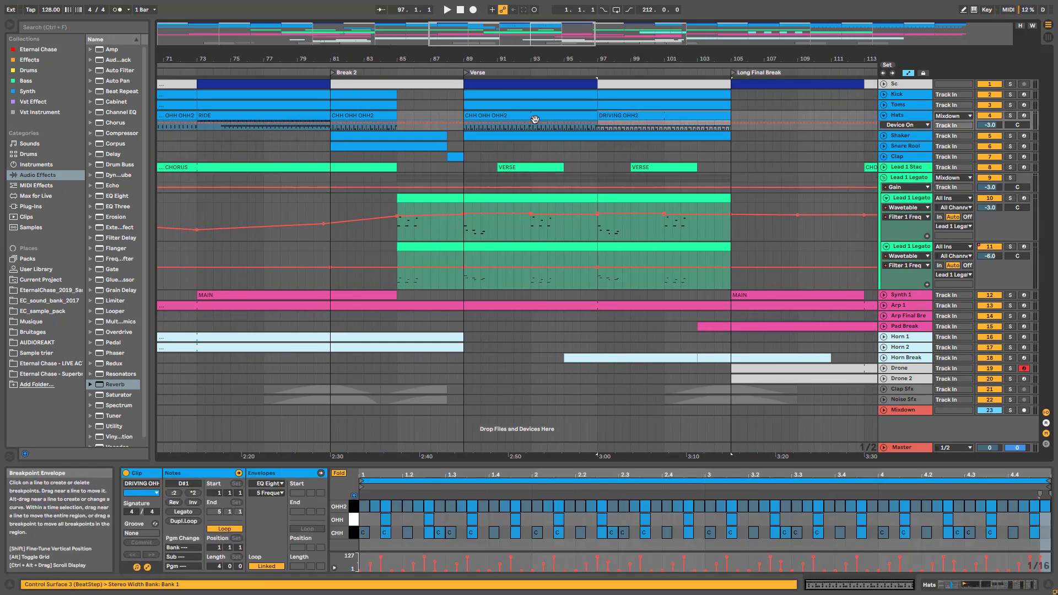
{"action": "left_click", "coordinate": [549, 130]}
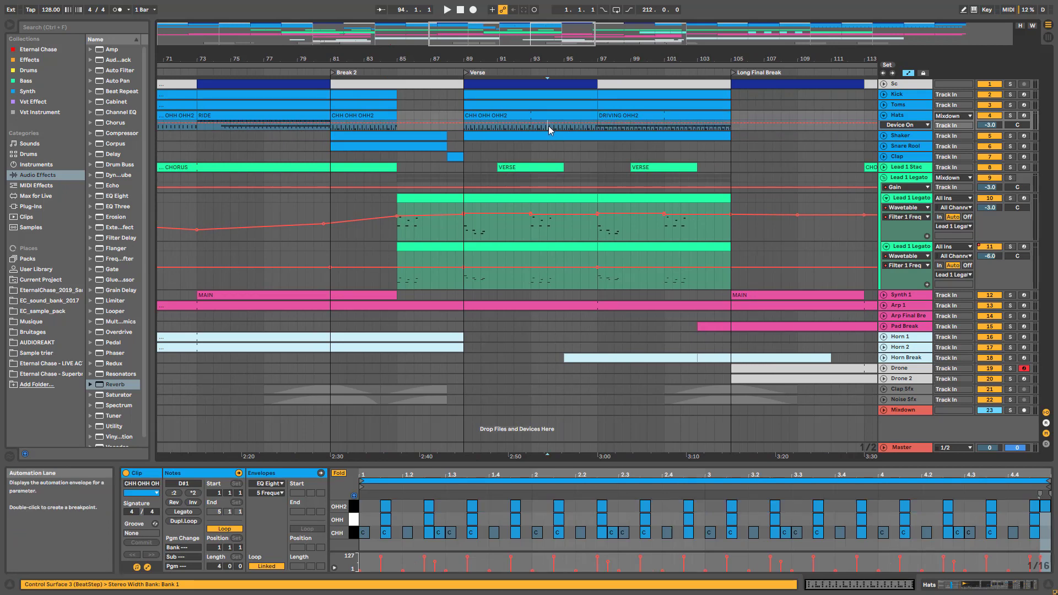
- Play Hats soloed from bar 94 and again from the DRIVING OHH2 clip at bar 97, then unsolo it and stop
{"action": "key", "text": "space"}
{"action": "left_click", "coordinate": [997, 116]}
{"action": "left_click", "coordinate": [1008, 117]}
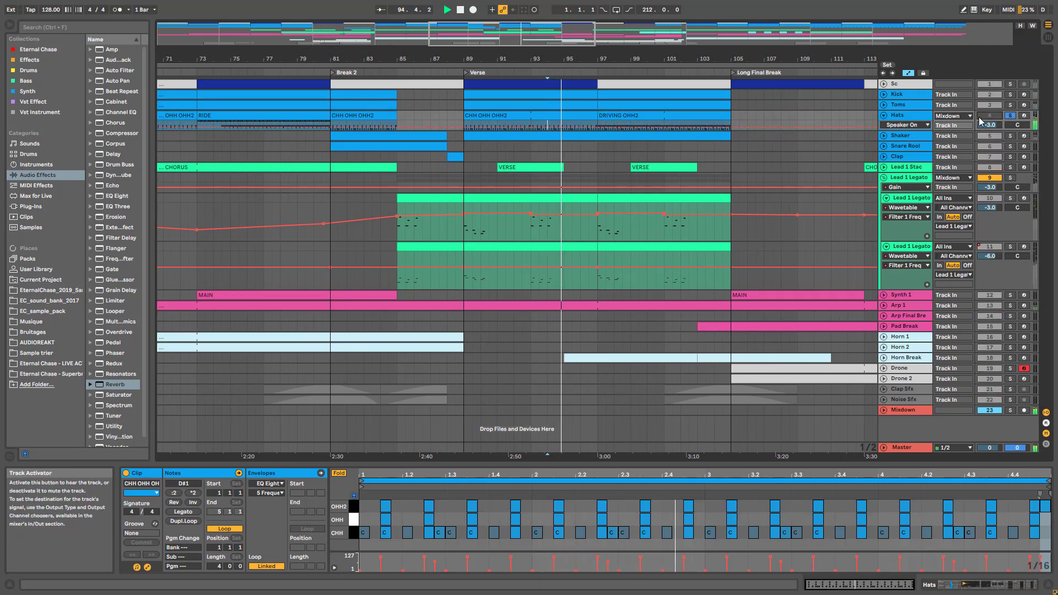
{"action": "left_click", "coordinate": [640, 118]}
{"action": "key", "text": "space"}
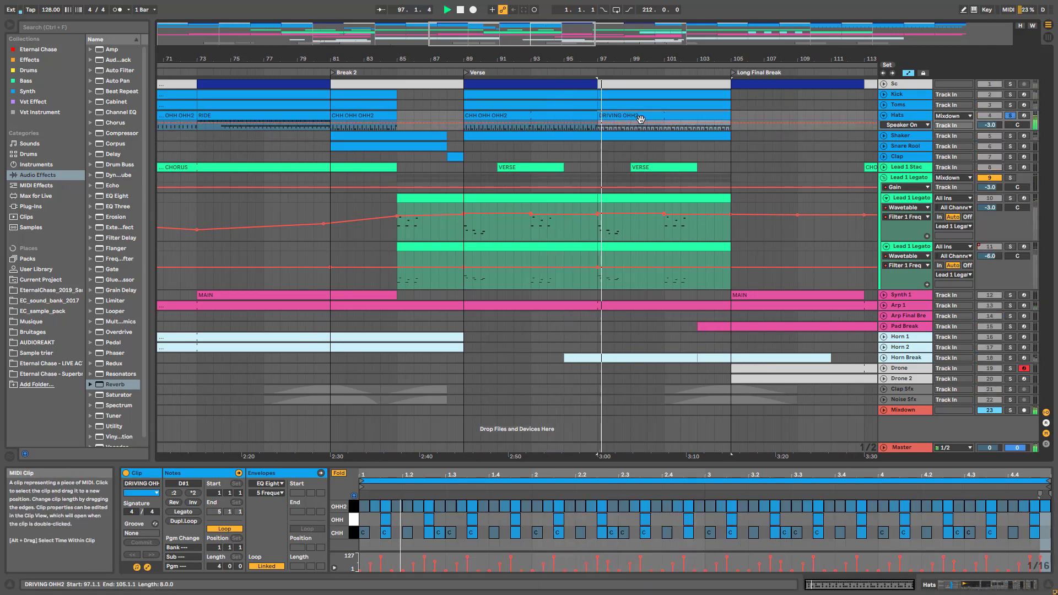
{"action": "left_click", "coordinate": [1011, 115]}
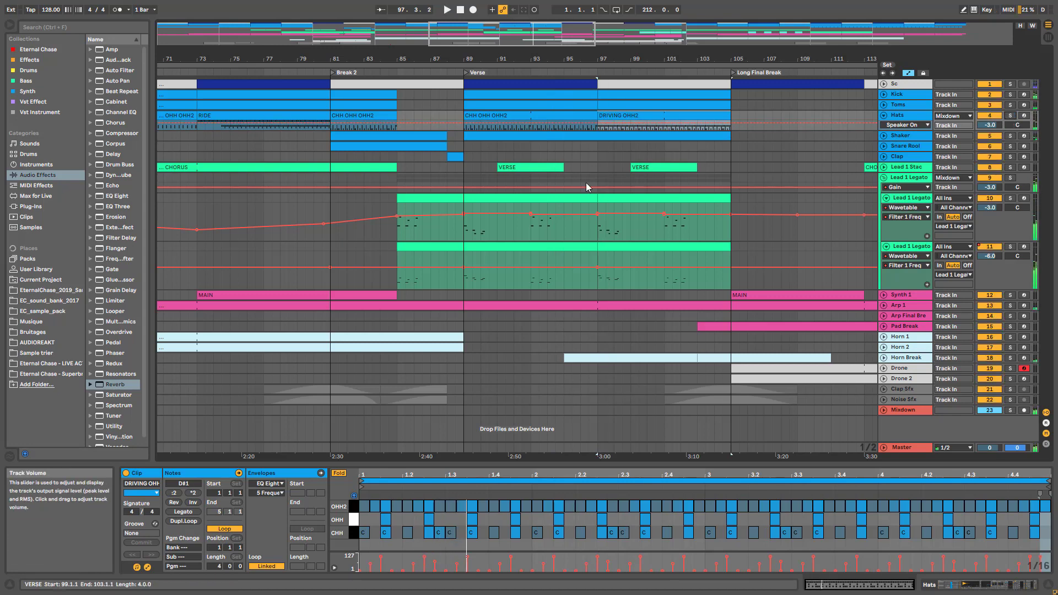
- Unfold the Lead 1 Stac and Horn Break tracks and show the notes of Lead 1 Stac's CHORUS clip at bar 73
{"action": "left_click", "coordinate": [884, 167]}
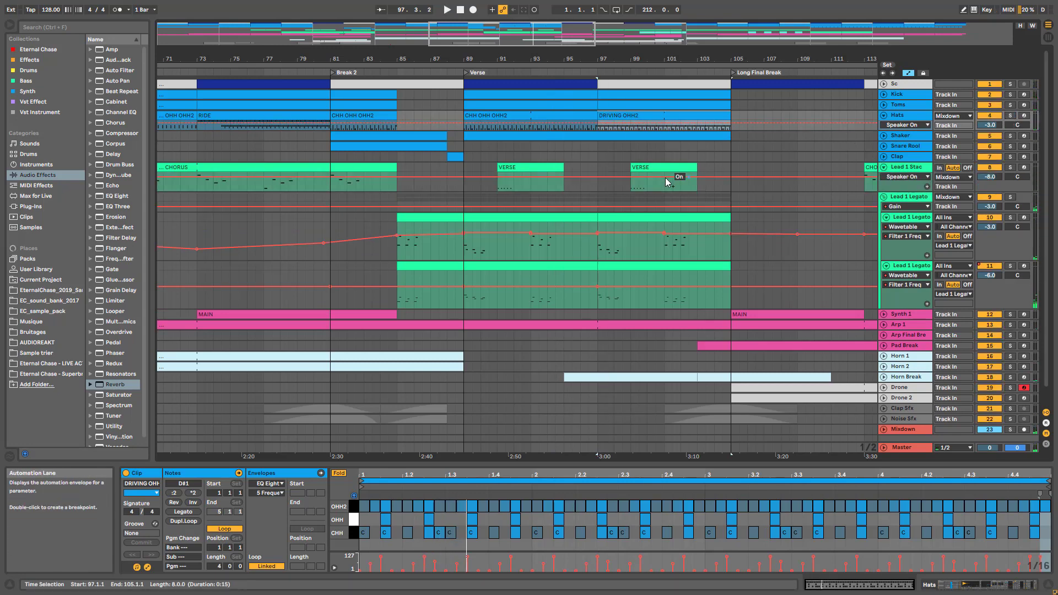
{"action": "scroll", "coordinate": [668, 180], "scroll_direction": "down", "scroll_amount": 1}
{"action": "left_click", "coordinate": [884, 359]}
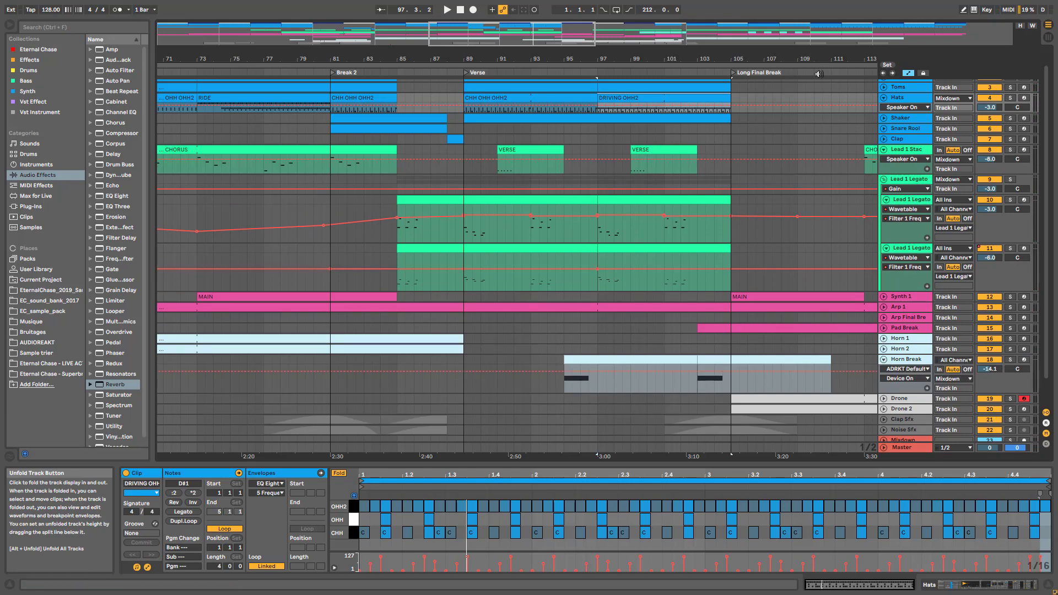
{"action": "left_click_drag", "start_coordinate": [476, 30], "coordinate": [415, 164]}
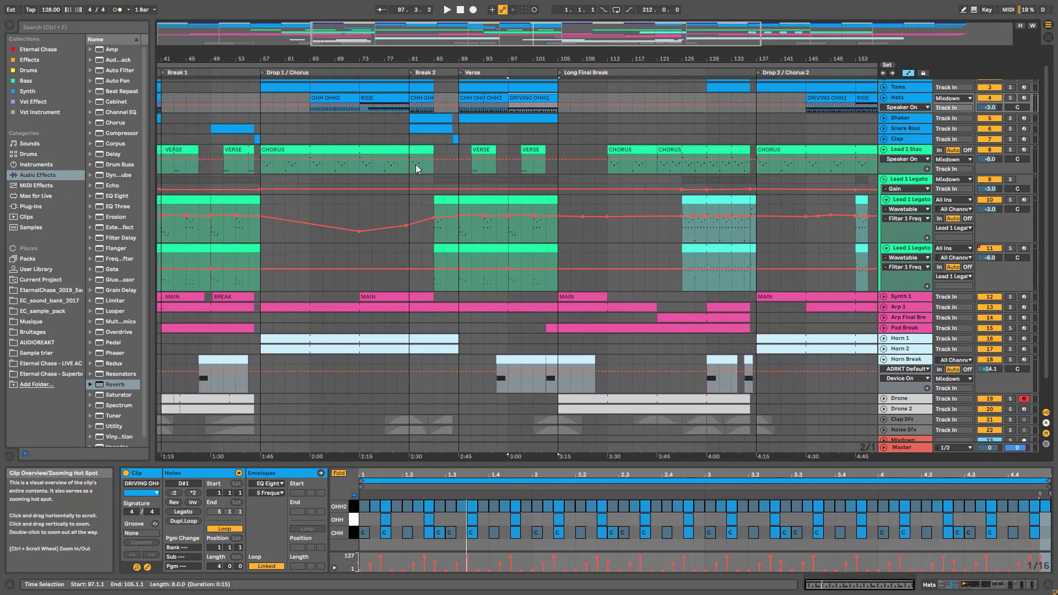
{"action": "left_click", "coordinate": [362, 166]}
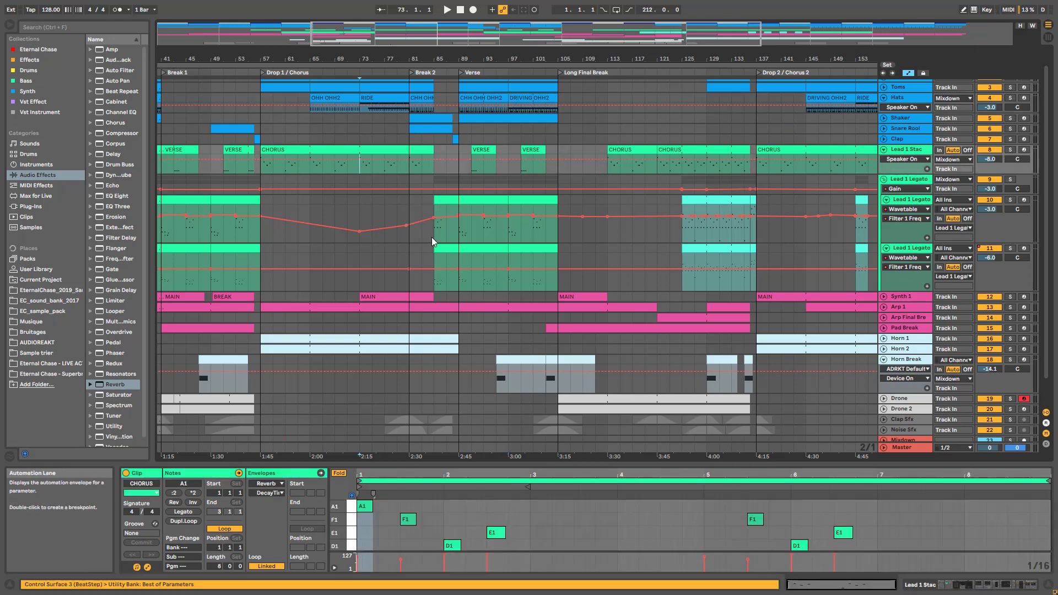
{"action": "left_click_drag", "start_coordinate": [496, 50], "coordinate": [494, 175]}
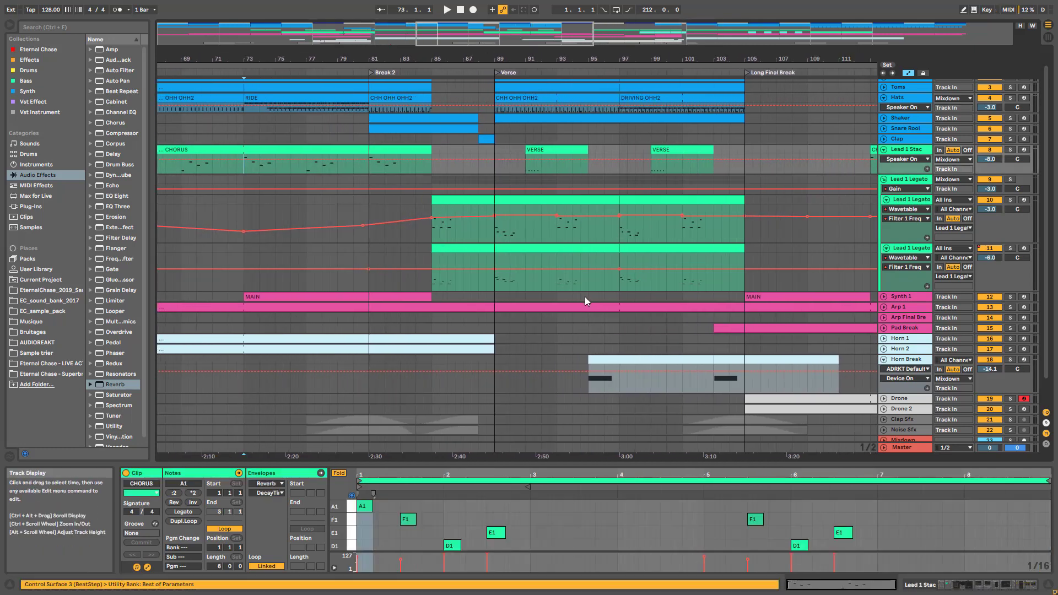
- Play the Verse from bar 89, briefly soloing Lead 1 Stac and then Horn Break before returning to the full mix
{"action": "left_click", "coordinate": [495, 237]}
{"action": "key", "text": "space"}
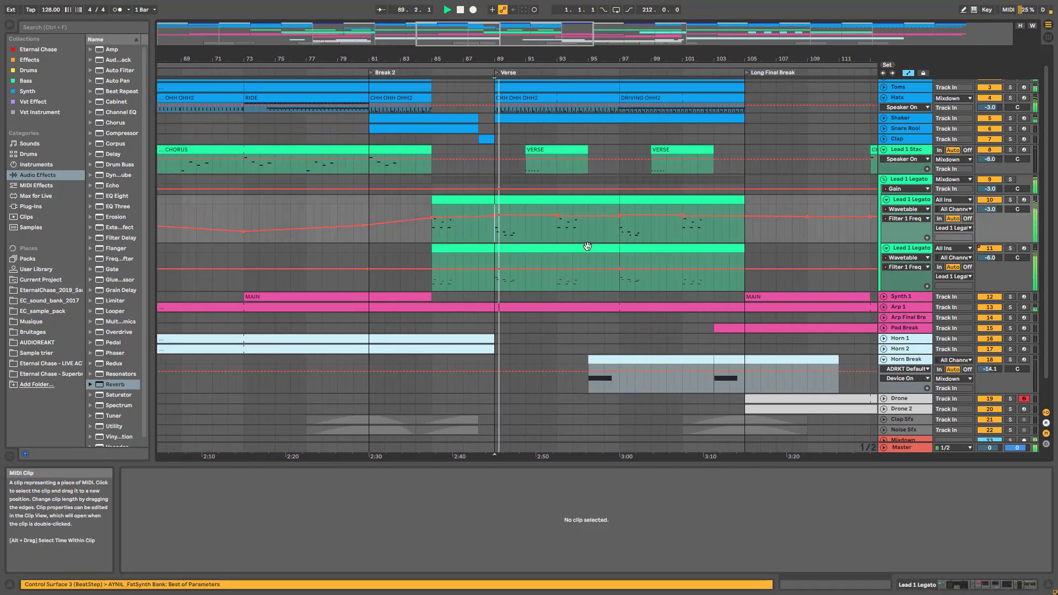
{"action": "left_click", "coordinate": [1010, 151]}
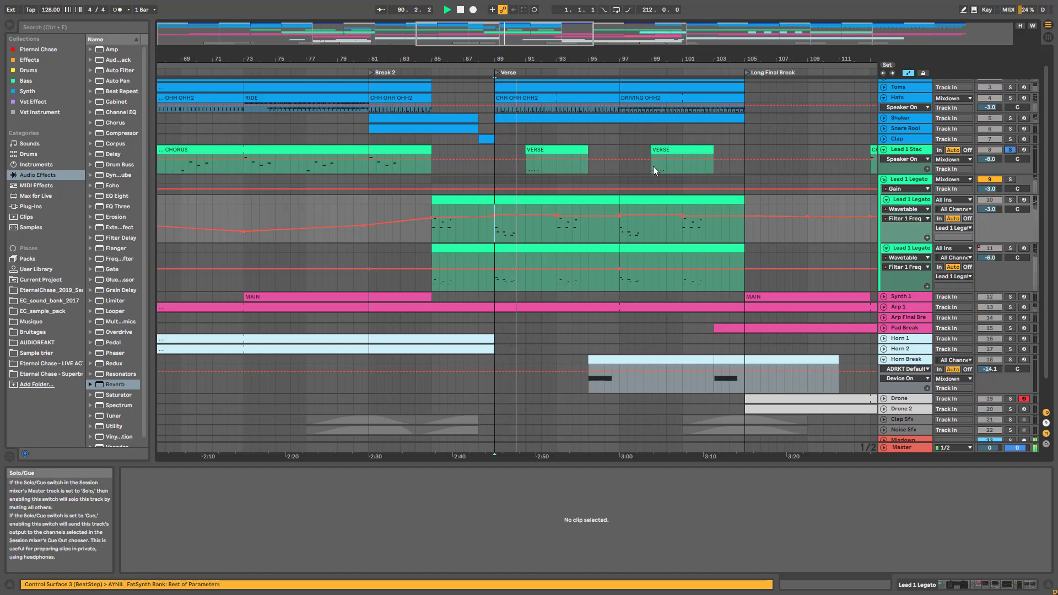
{"action": "left_click", "coordinate": [1011, 151]}
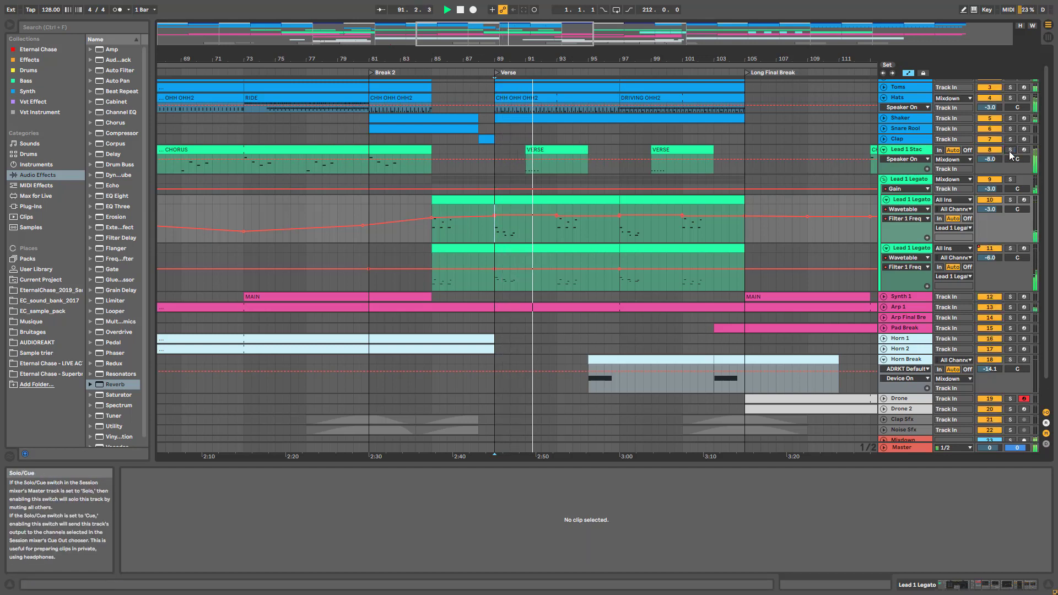
{"action": "left_click", "coordinate": [1012, 359]}
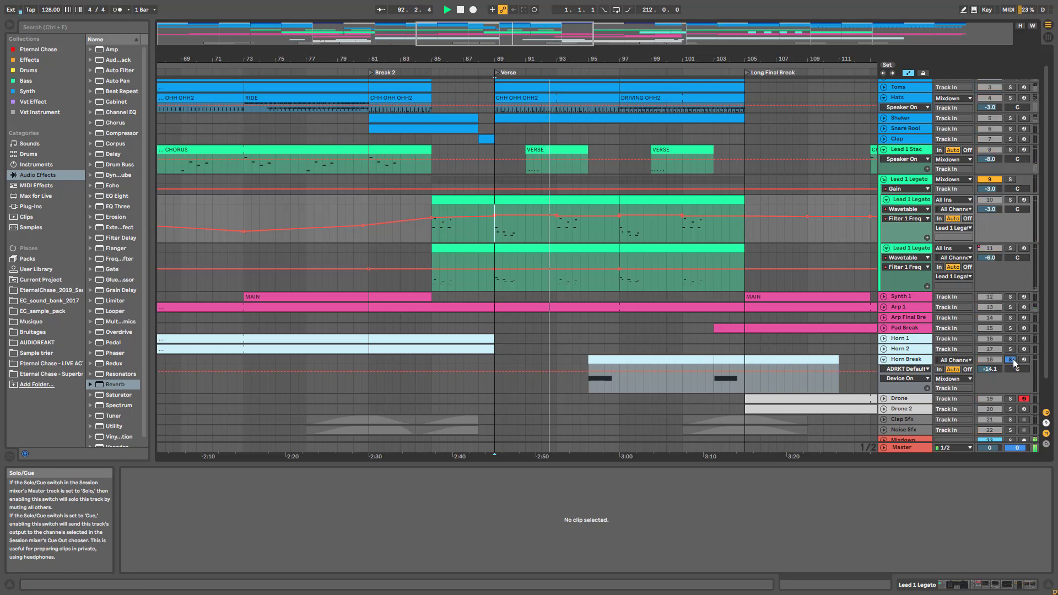
{"action": "left_click", "coordinate": [1012, 359]}
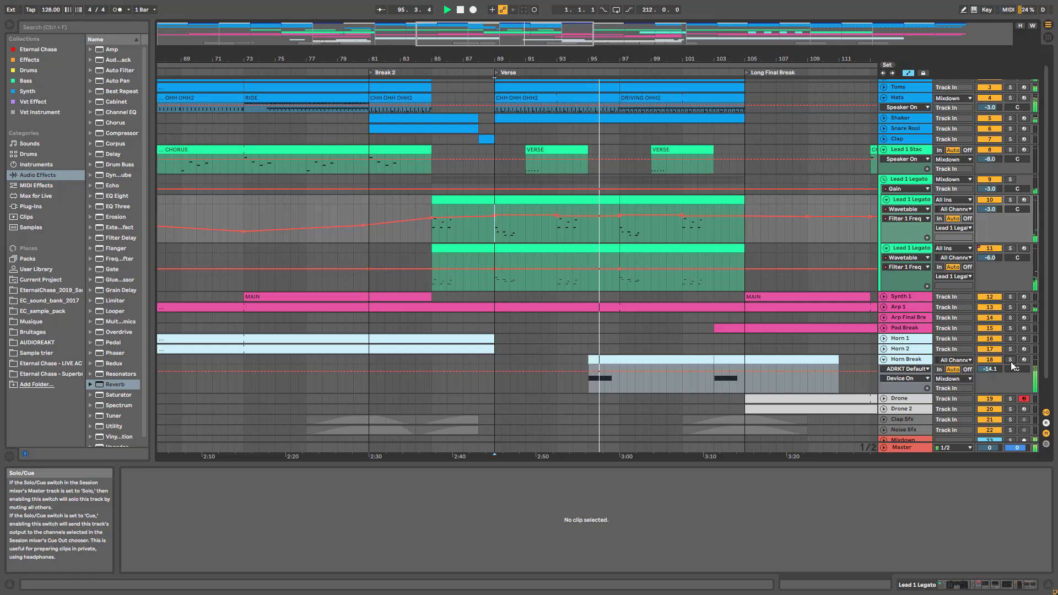
- Unfold the Mixdown track, show its RISER KNOB and EQ Eight automation around the Verse, and stop playback at bar 98
{"action": "scroll", "coordinate": [614, 343], "scroll_direction": "down", "scroll_amount": 1}
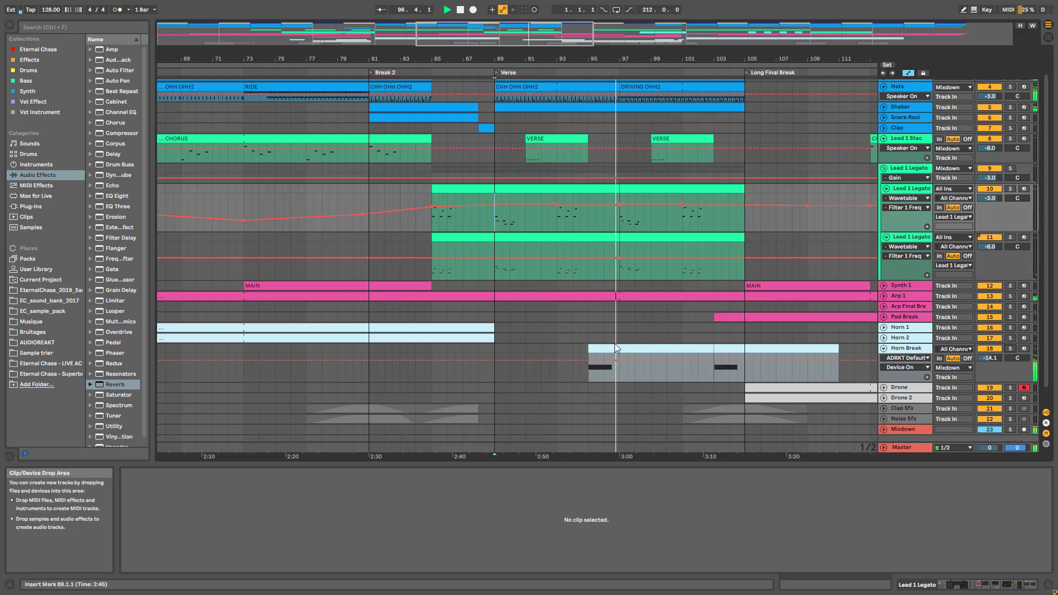
{"action": "scroll", "coordinate": [672, 339], "scroll_direction": "up", "scroll_amount": 2}
{"action": "scroll", "coordinate": [655, 330], "scroll_direction": "down", "scroll_amount": 3}
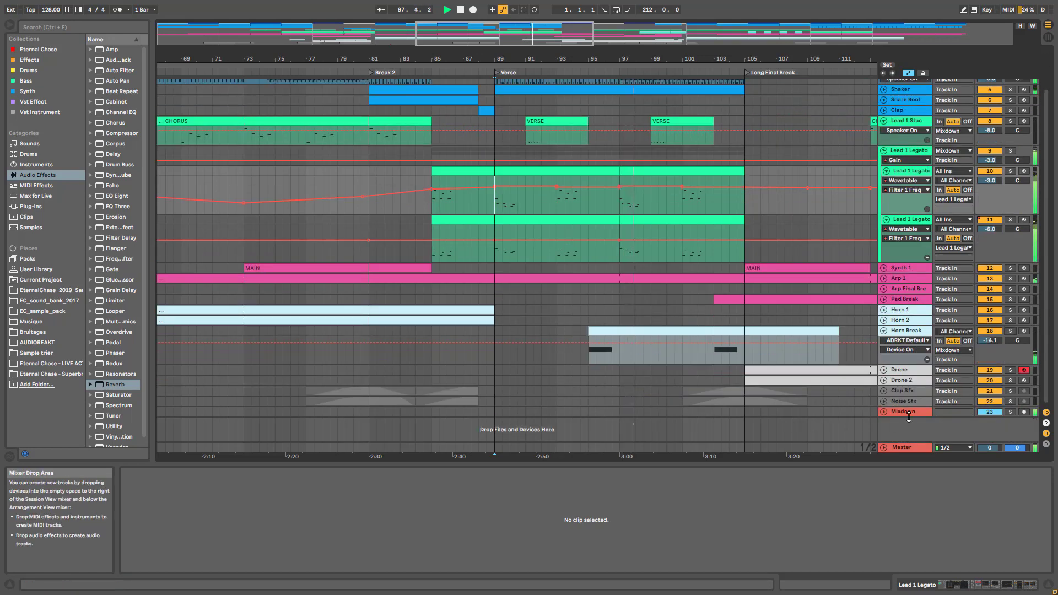
{"action": "left_click", "coordinate": [884, 412]}
{"action": "scroll", "coordinate": [837, 408], "scroll_direction": "down", "scroll_amount": 4}
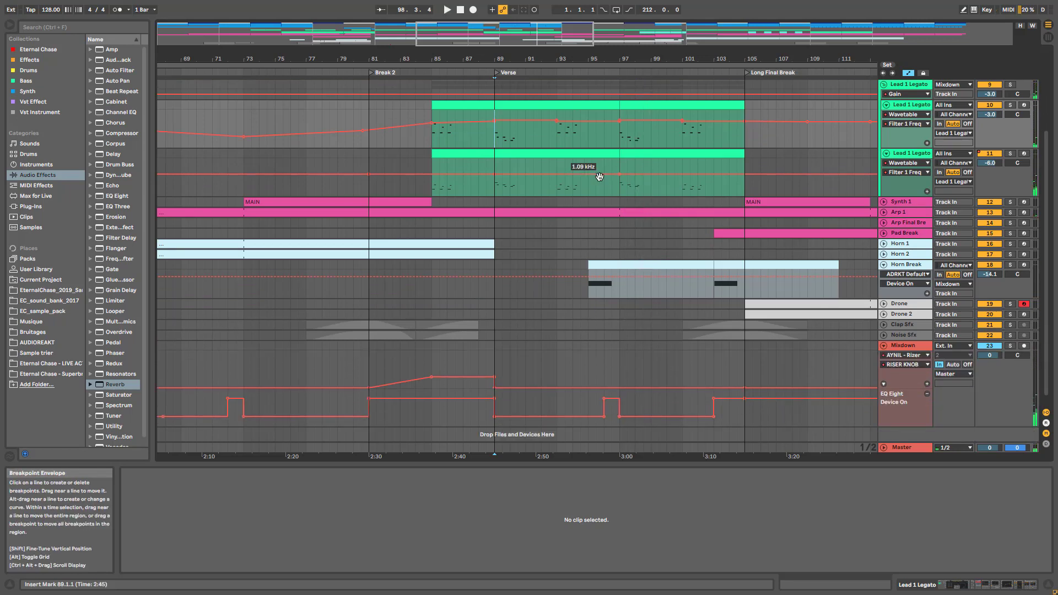
{"action": "scroll", "coordinate": [607, 171], "scroll_direction": "up", "scroll_amount": 5}
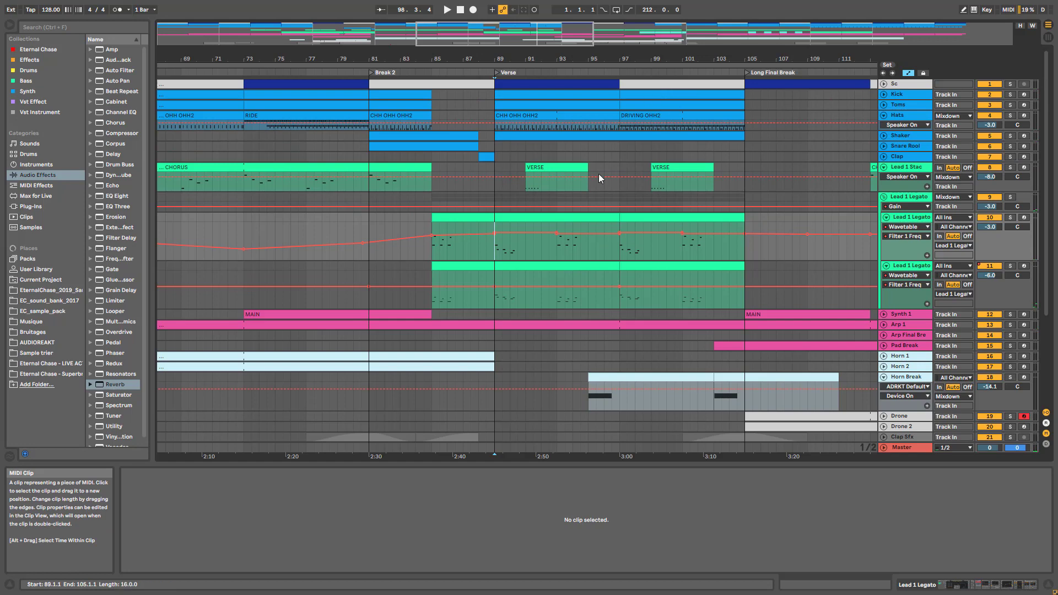
- Show the notes of Hats' DRIVING OHH2 clip, then play from Lead 1 Stac's VERSE clip at bar 99 up to bar 105
{"action": "left_click", "coordinate": [661, 114]}
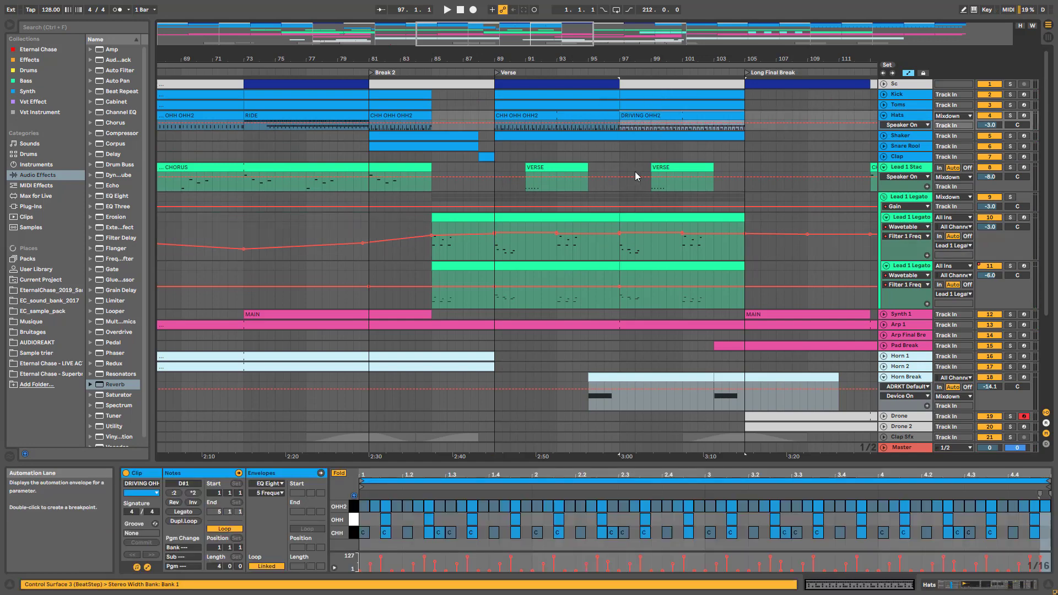
{"action": "left_click", "coordinate": [651, 185]}
{"action": "scroll", "coordinate": [794, 243], "scroll_direction": "down", "scroll_amount": 3}
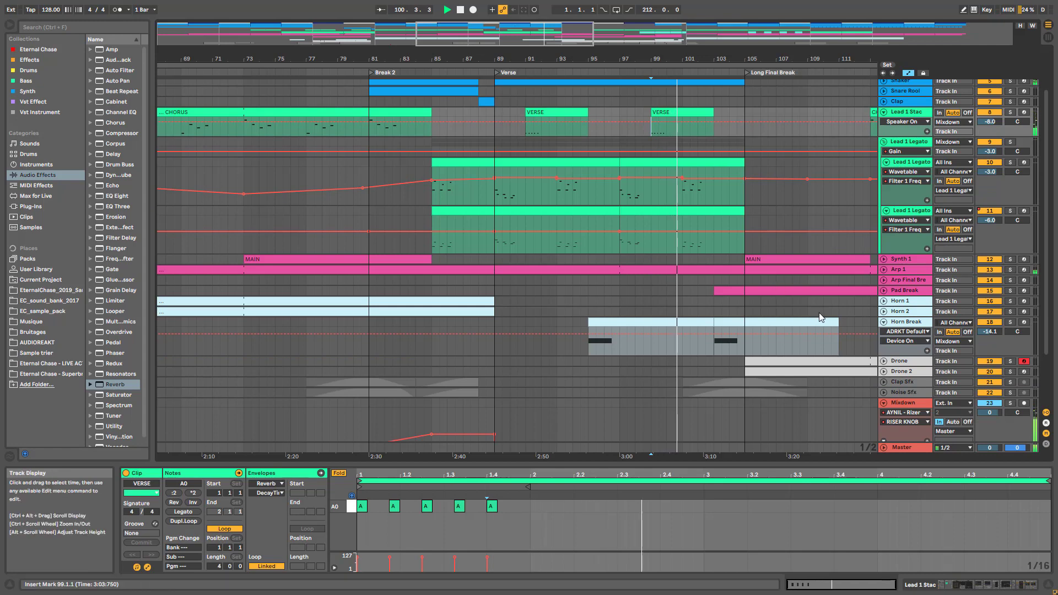
{"action": "scroll", "coordinate": [819, 313], "scroll_direction": "up", "scroll_amount": 3}
{"action": "left_click_drag", "start_coordinate": [514, 59], "coordinate": [389, 59]}
{"action": "scroll", "coordinate": [573, 200], "scroll_direction": "down", "scroll_amount": 5}
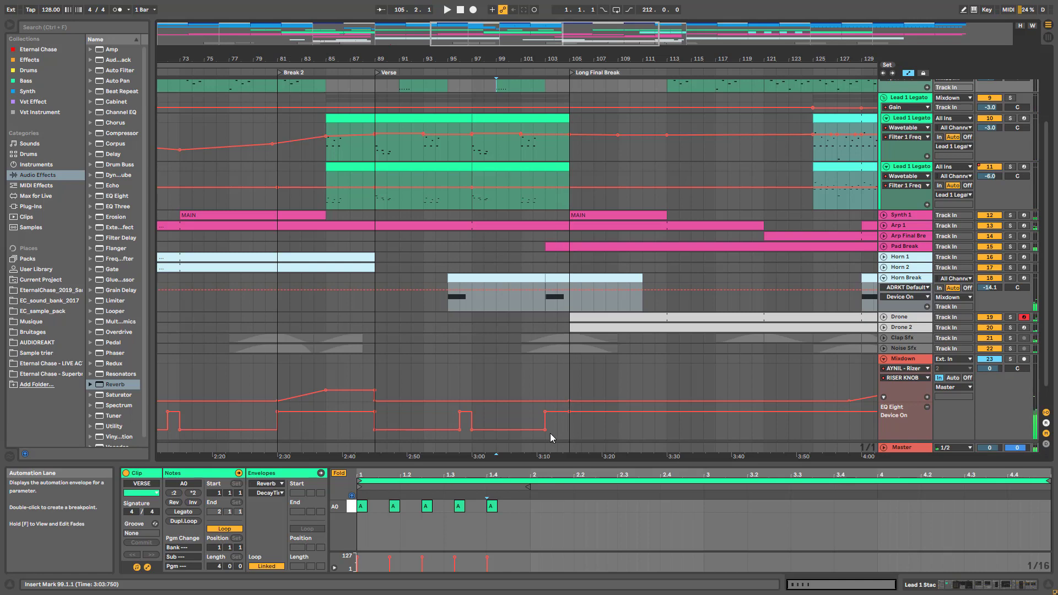
{"action": "scroll", "coordinate": [561, 432], "scroll_direction": "up", "scroll_amount": 4}
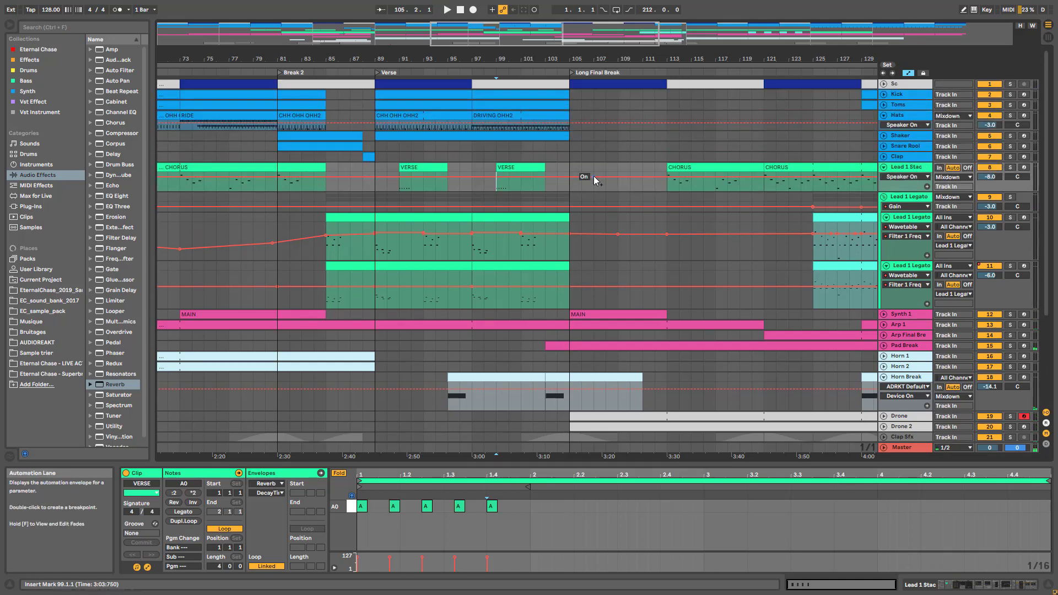
- Play the end of the Verse from bar 102 on Horn Break into the start of Long Final Break, stopping at bar 105
{"action": "mouse_move", "coordinate": [605, 34]}
{"action": "left_mouse_down"}
{"action": "mouse_move", "coordinate": [603, 16]}
{"action": "mouse_move", "coordinate": [608, 41]}
{"action": "left_mouse_up"}
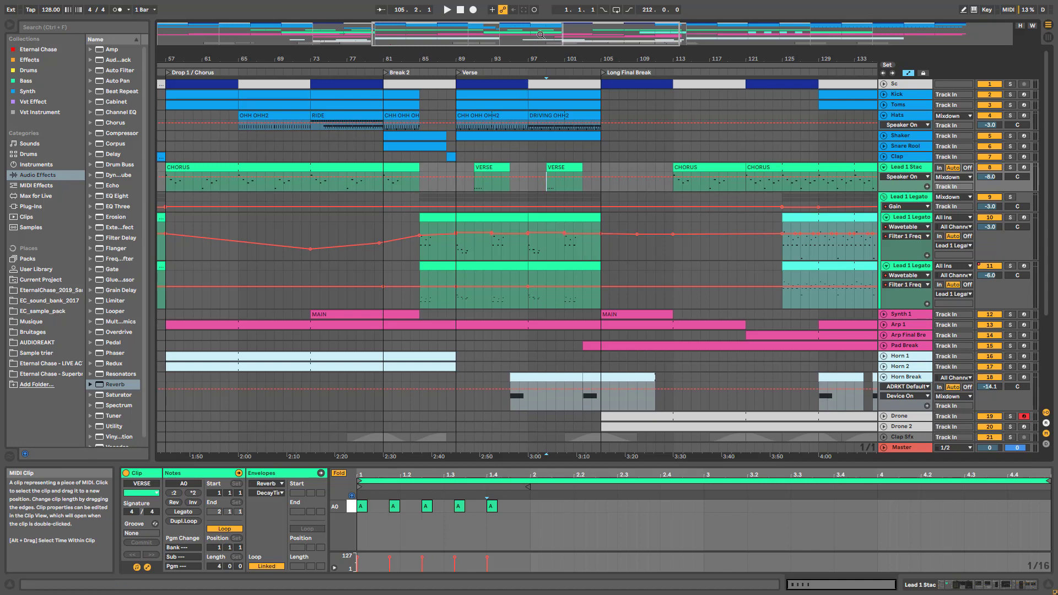
{"action": "scroll", "coordinate": [465, 316], "scroll_direction": "right", "scroll_amount": 10}
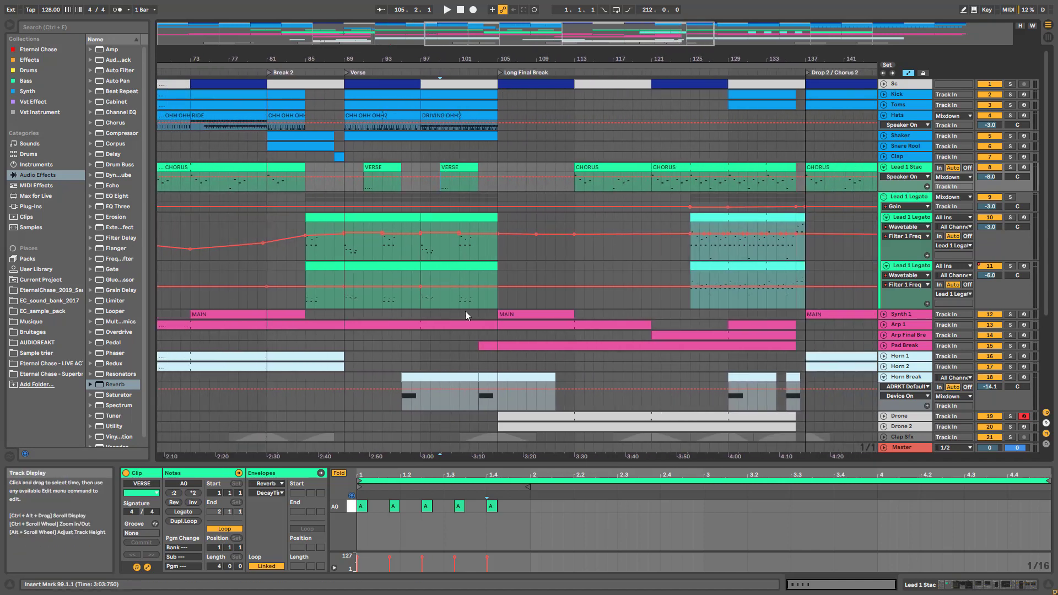
{"action": "scroll", "coordinate": [465, 315], "scroll_direction": "down", "scroll_amount": 5}
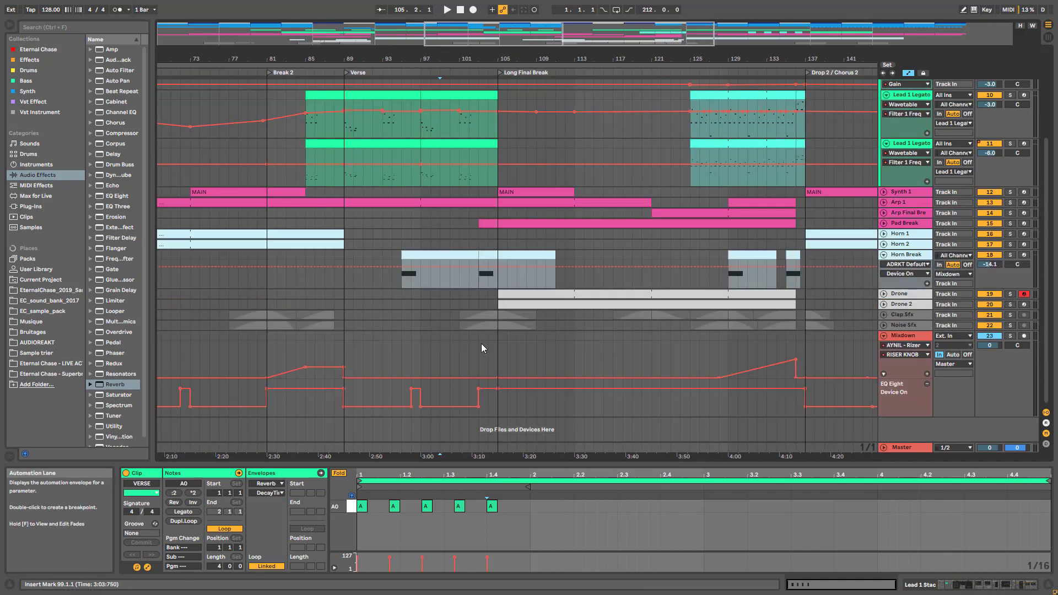
{"action": "scroll", "coordinate": [482, 348], "scroll_direction": "up", "scroll_amount": 2}
{"action": "scroll", "coordinate": [480, 336], "scroll_direction": "up", "scroll_amount": 1}
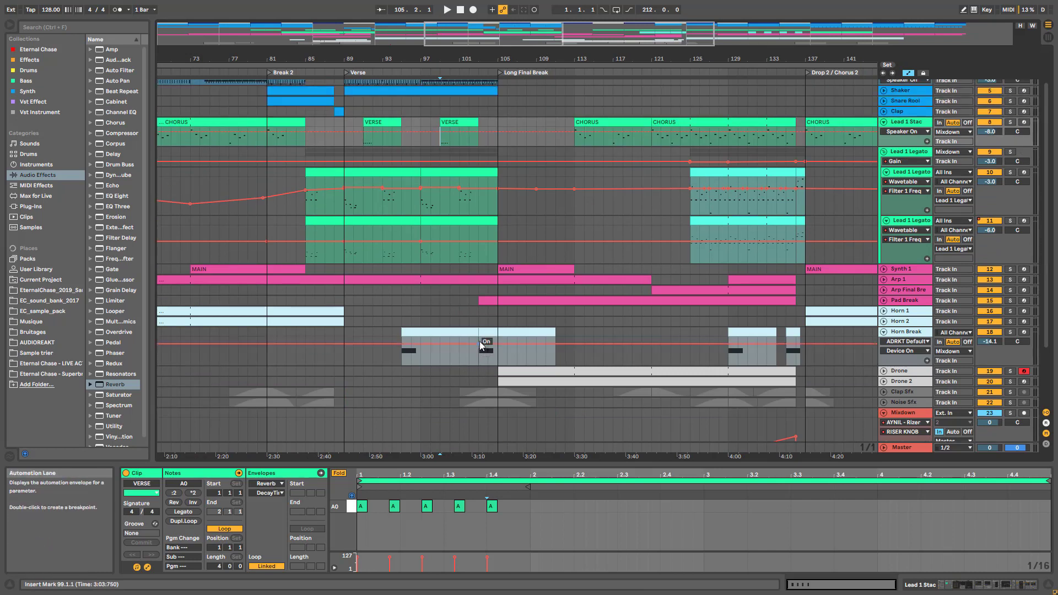
{"action": "scroll", "coordinate": [482, 346], "scroll_direction": "up", "scroll_amount": 1}
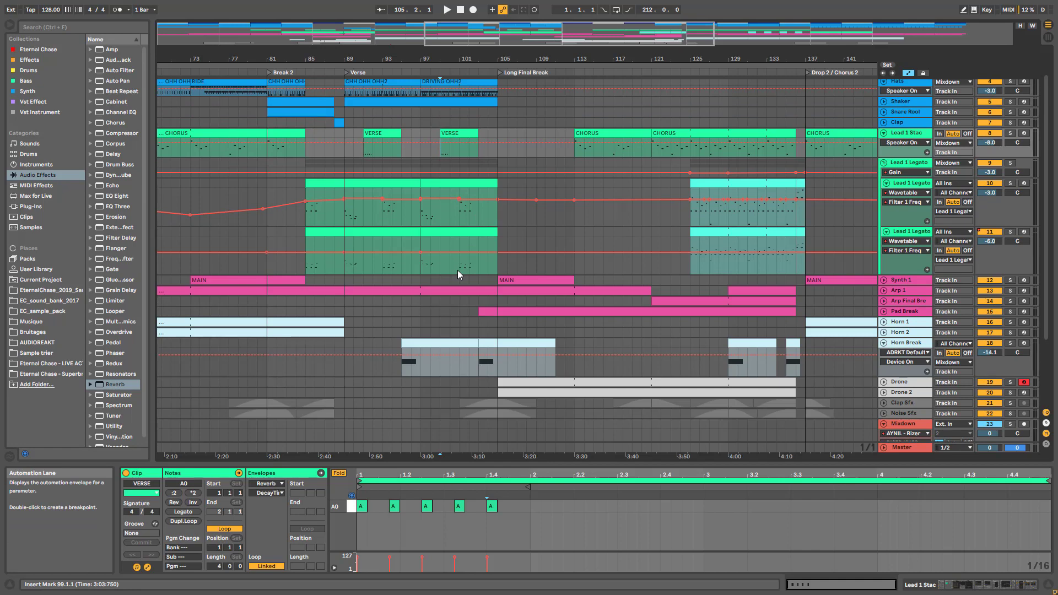
{"action": "left_click", "coordinate": [467, 365]}
{"action": "key", "text": "space"}
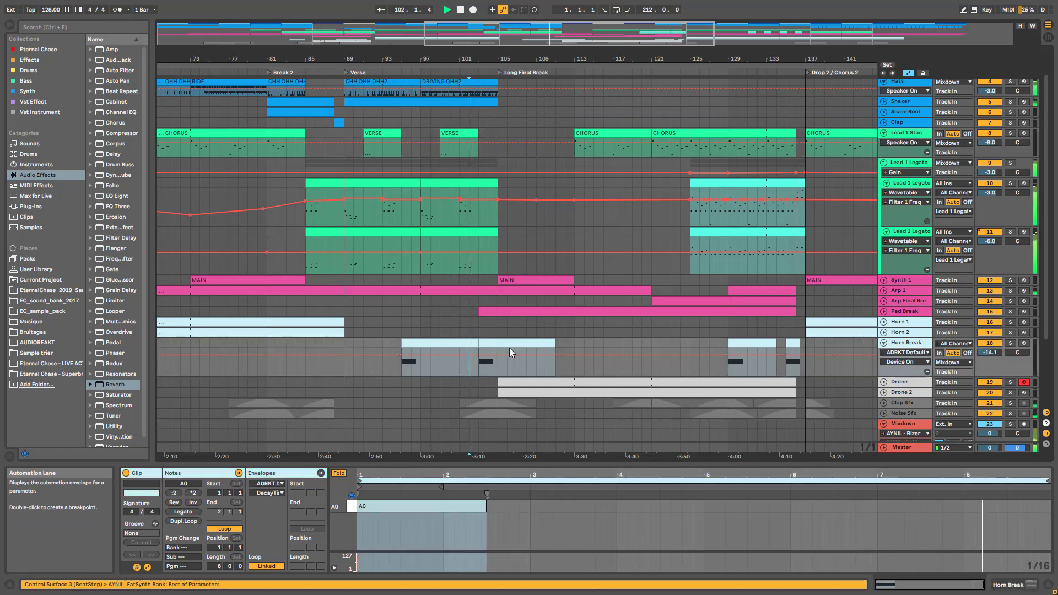
{"action": "scroll", "coordinate": [518, 353], "scroll_direction": "up", "scroll_amount": 1}
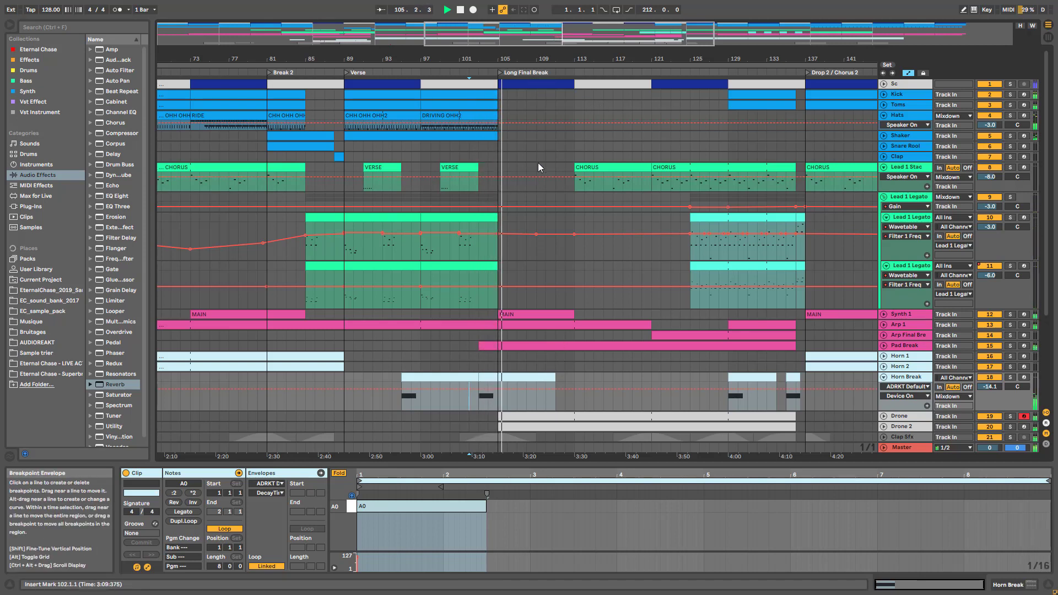
{"action": "key", "text": "space"}
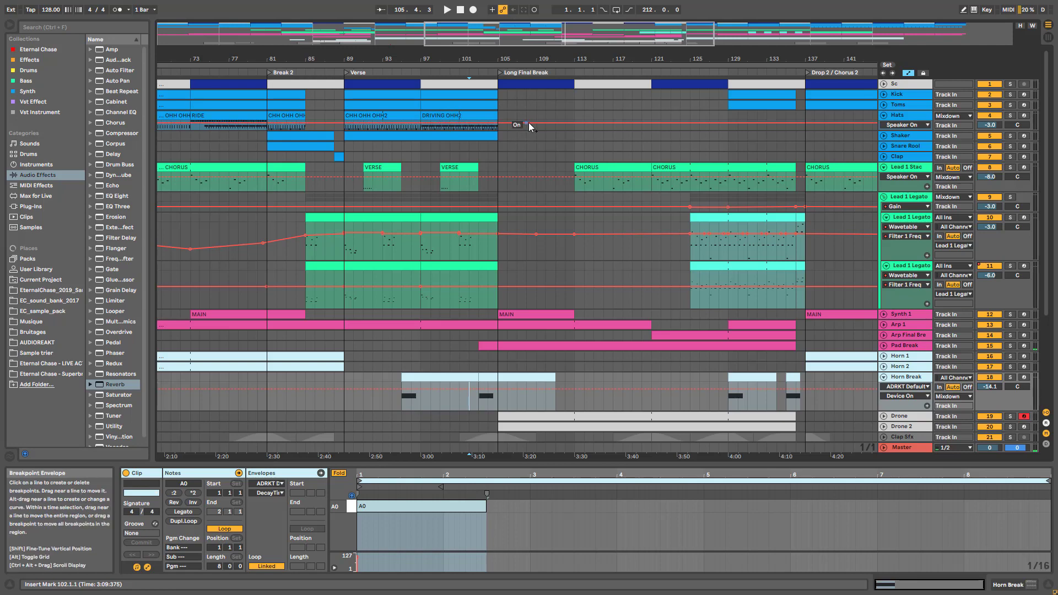
- Unfold Synth 1 to show its Filter 1 Freq automation across the song, and open its MAIN clip at bar 105
{"action": "scroll", "coordinate": [480, 430], "scroll_direction": "down", "scroll_amount": 4}
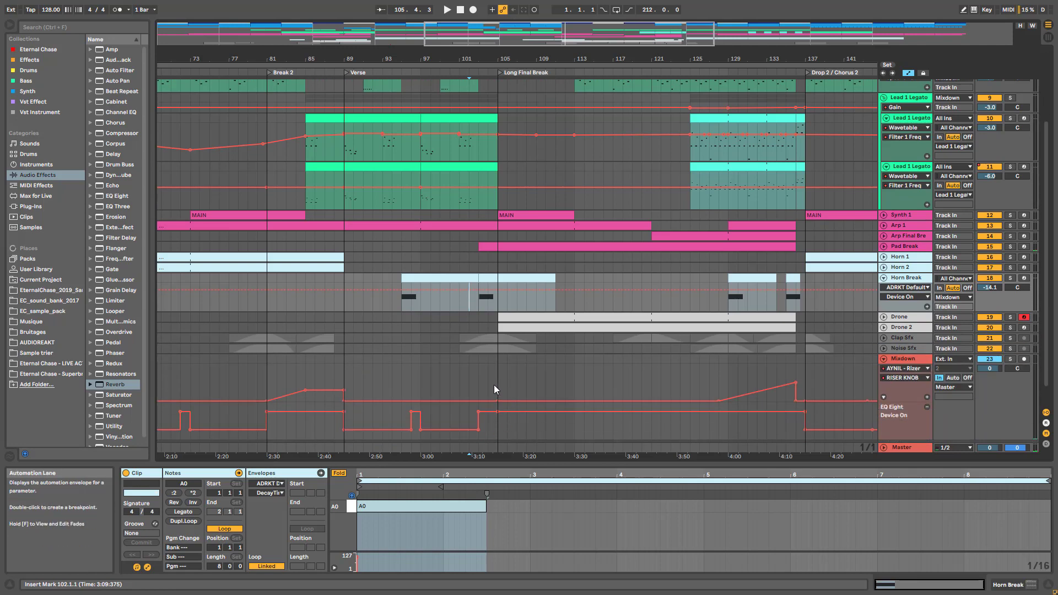
{"action": "scroll", "coordinate": [645, 342], "scroll_direction": "up", "scroll_amount": 4}
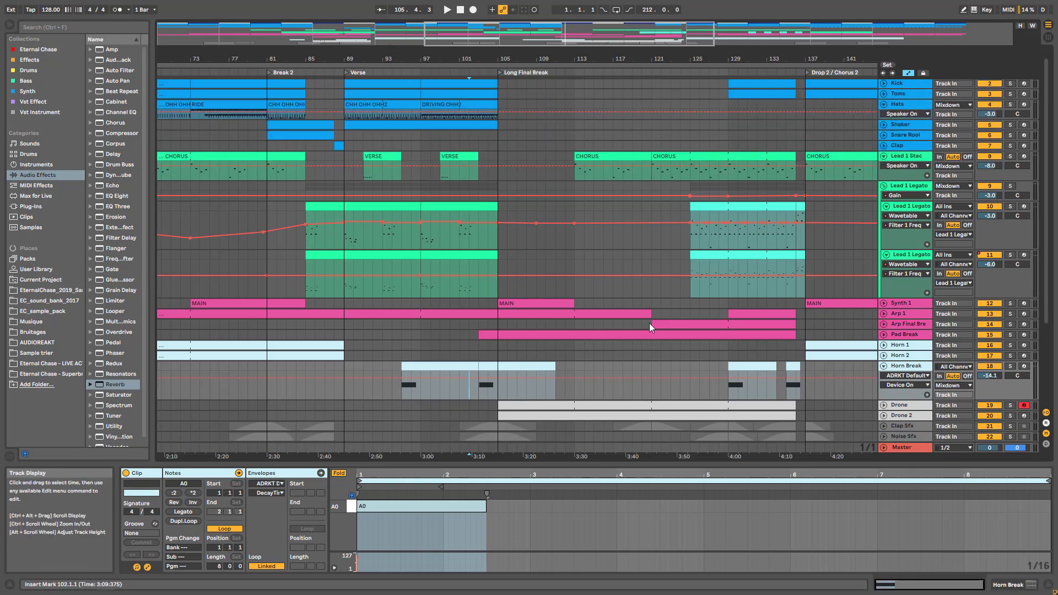
{"action": "left_click", "coordinate": [884, 303]}
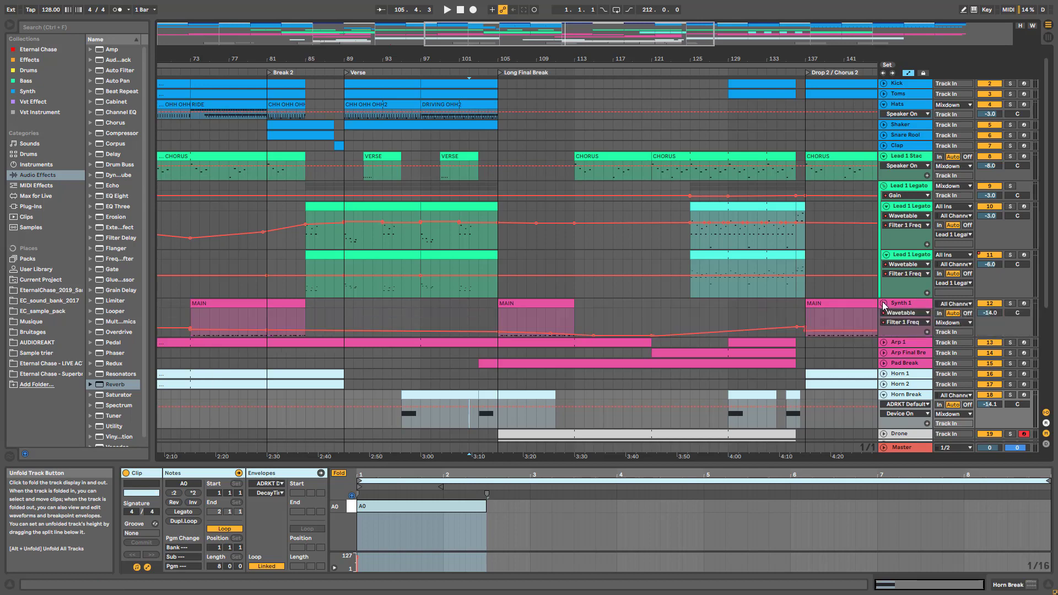
{"action": "left_click_drag", "start_coordinate": [598, 40], "coordinate": [449, 57]}
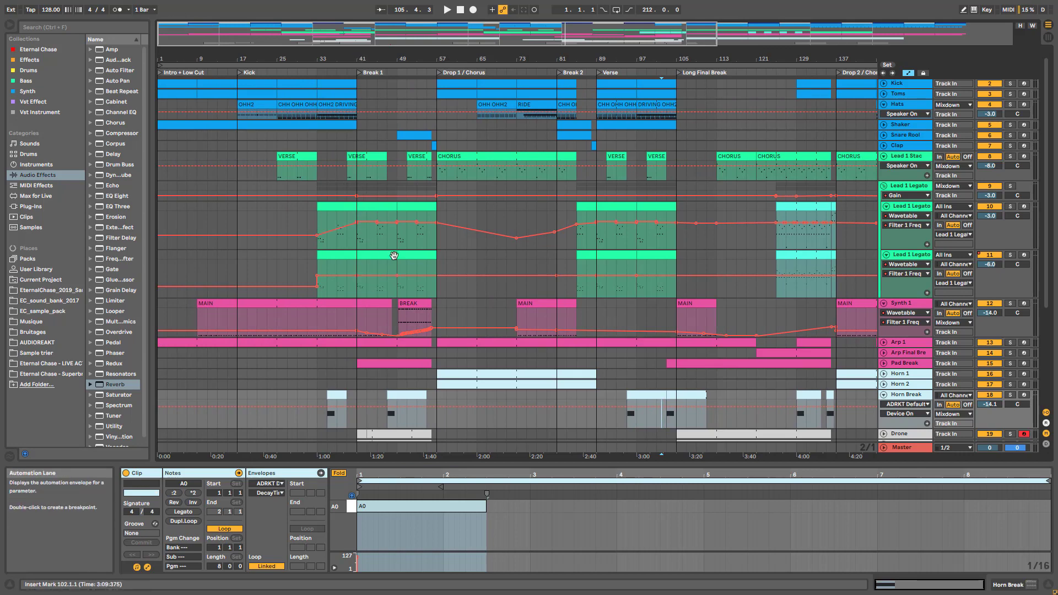
{"action": "left_click_drag", "start_coordinate": [702, 59], "coordinate": [631, 136]}
{"action": "left_click", "coordinate": [526, 318]}
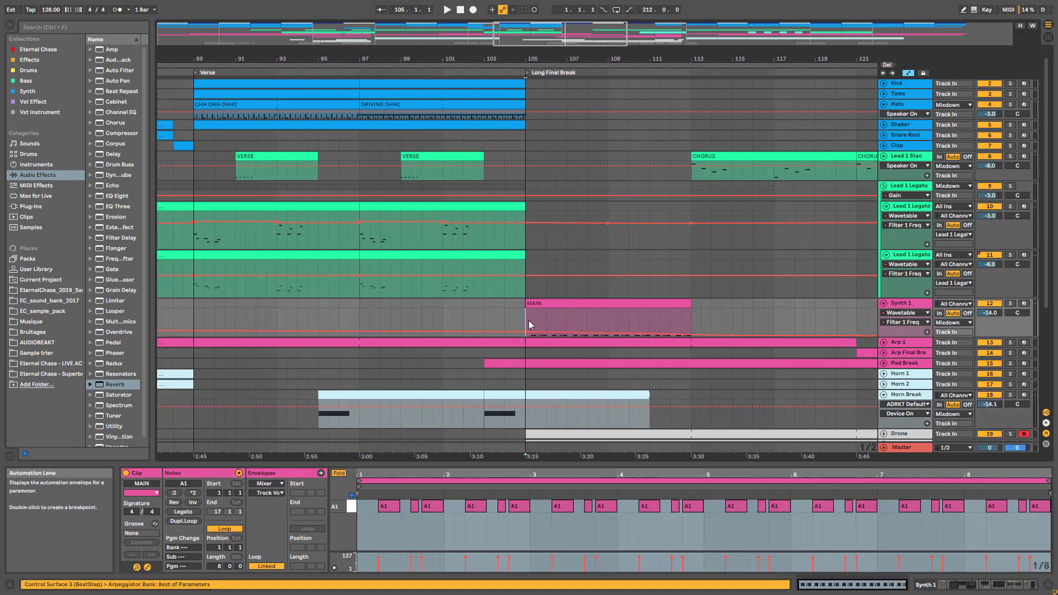
- Play Long Final Break from bar 105 with Synth 1 briefly soloed, making its track taller to show the filter automation
{"action": "key", "text": "space"}
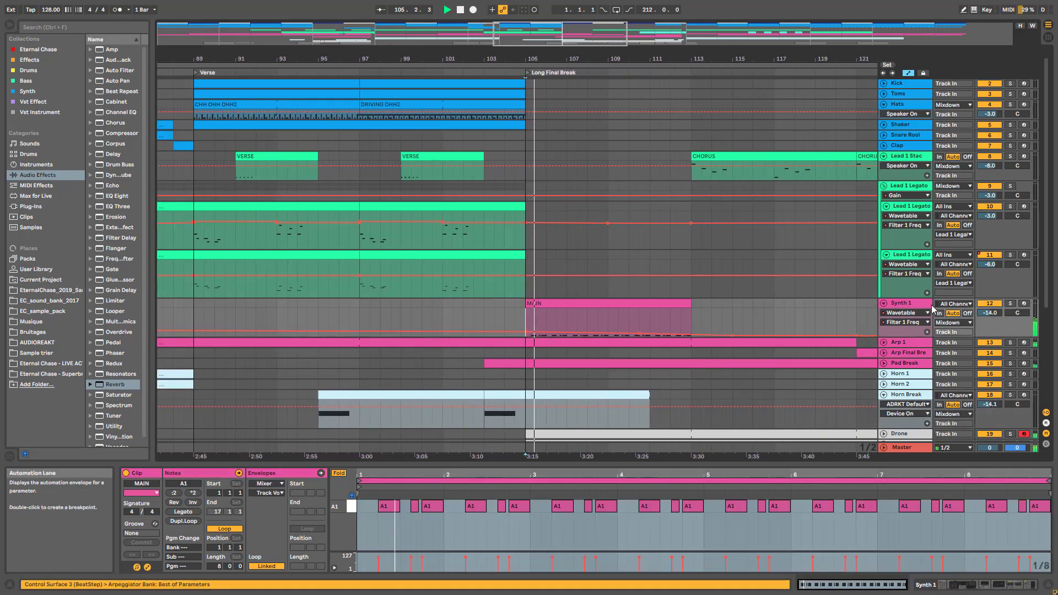
{"action": "left_click", "coordinate": [1010, 303]}
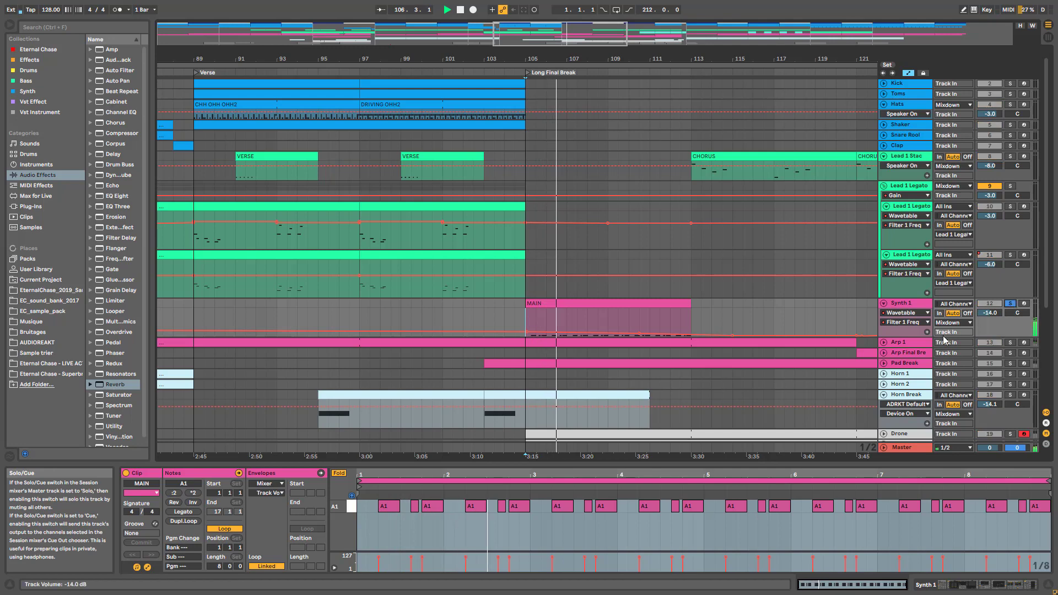
{"action": "left_click_drag", "start_coordinate": [908, 337], "coordinate": [908, 366]}
{"action": "left_click", "coordinate": [1015, 304]}
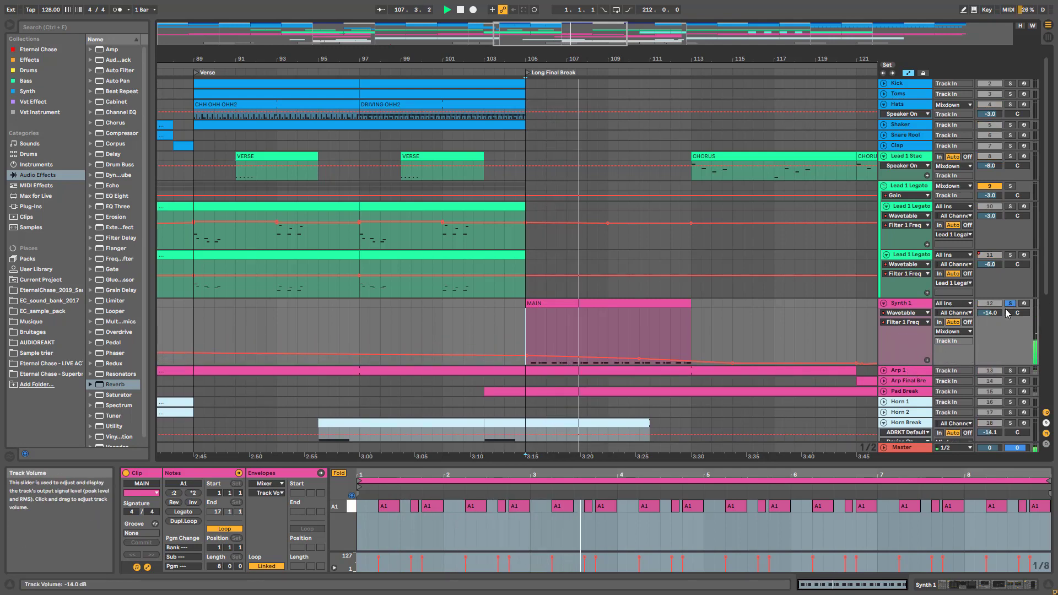
- Unfold Pad Break to show its LPF automation and briefly solo the track during playback
{"action": "scroll", "coordinate": [904, 309], "scroll_direction": "down", "scroll_amount": 4}
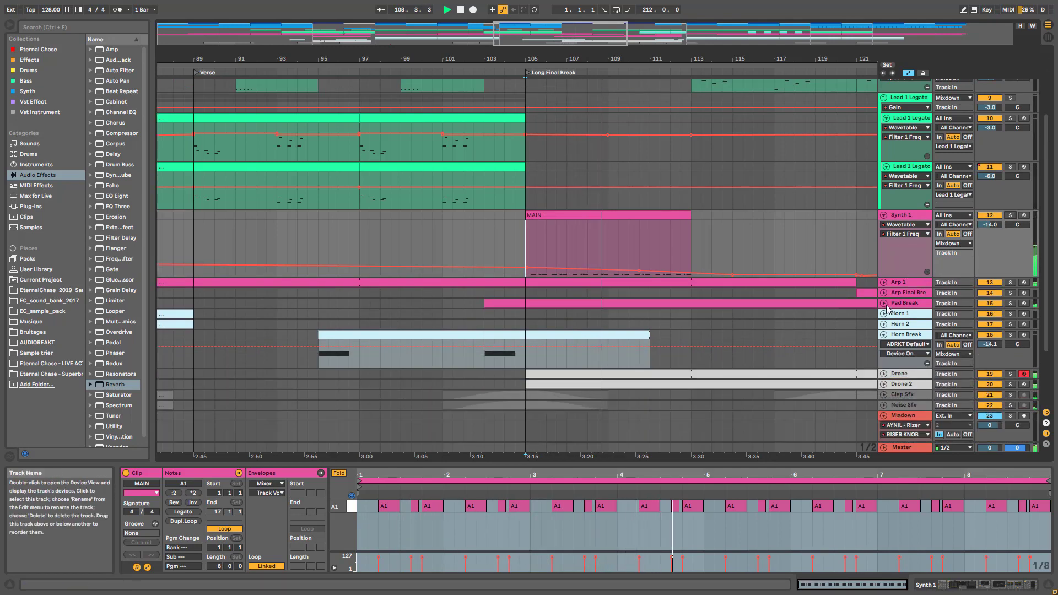
{"action": "left_click", "coordinate": [884, 304]}
{"action": "scroll", "coordinate": [887, 308], "scroll_direction": "down", "scroll_amount": 2}
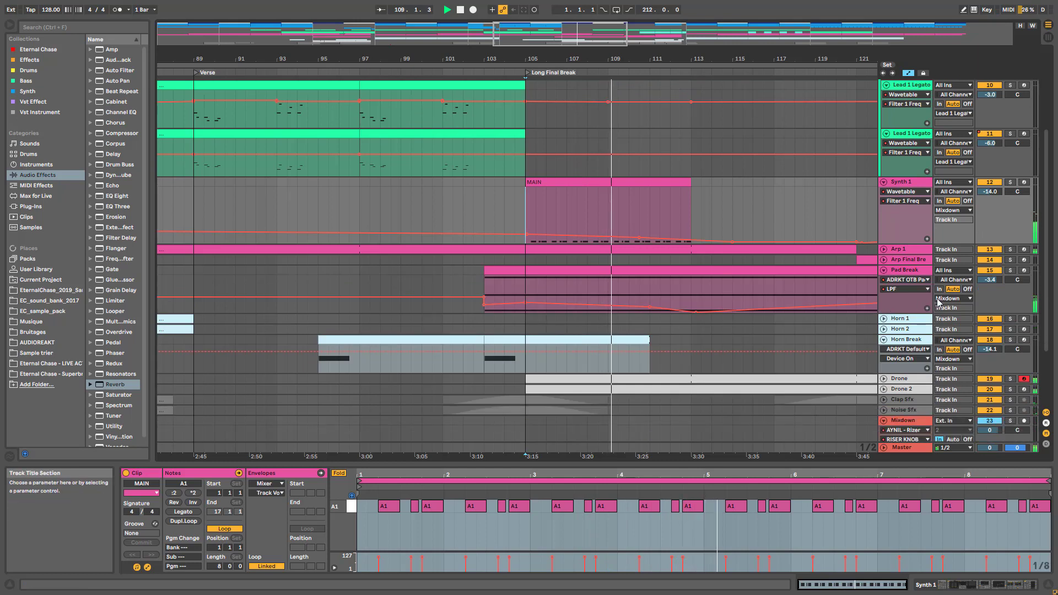
{"action": "left_click", "coordinate": [1010, 271]}
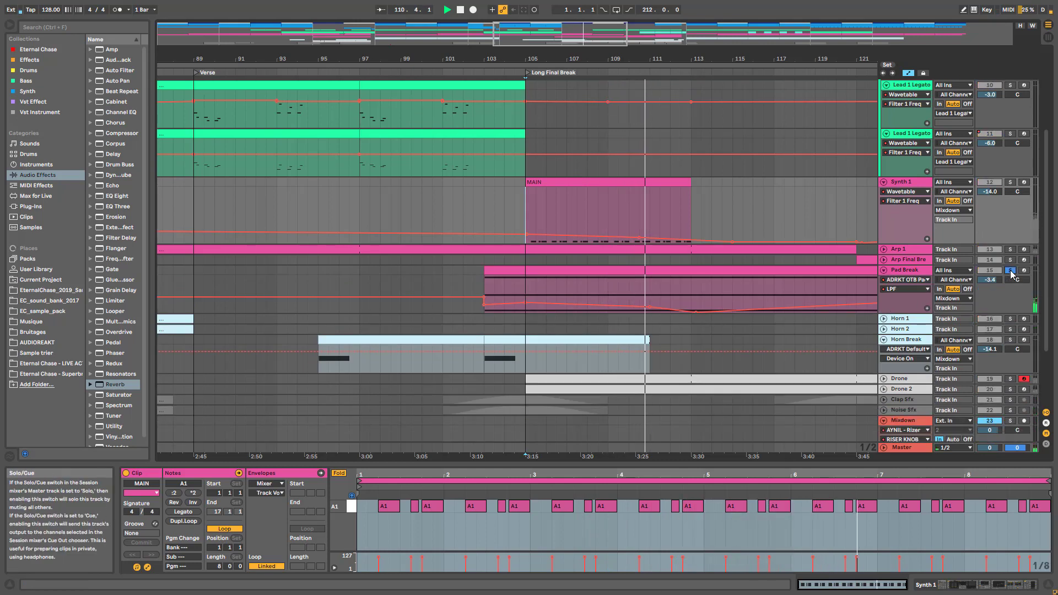
{"action": "left_click", "coordinate": [1011, 271]}
- Unfold Arp 1, stop playback at bar 113, and display the track's Utility Gain automation
{"action": "left_click", "coordinate": [884, 249]}
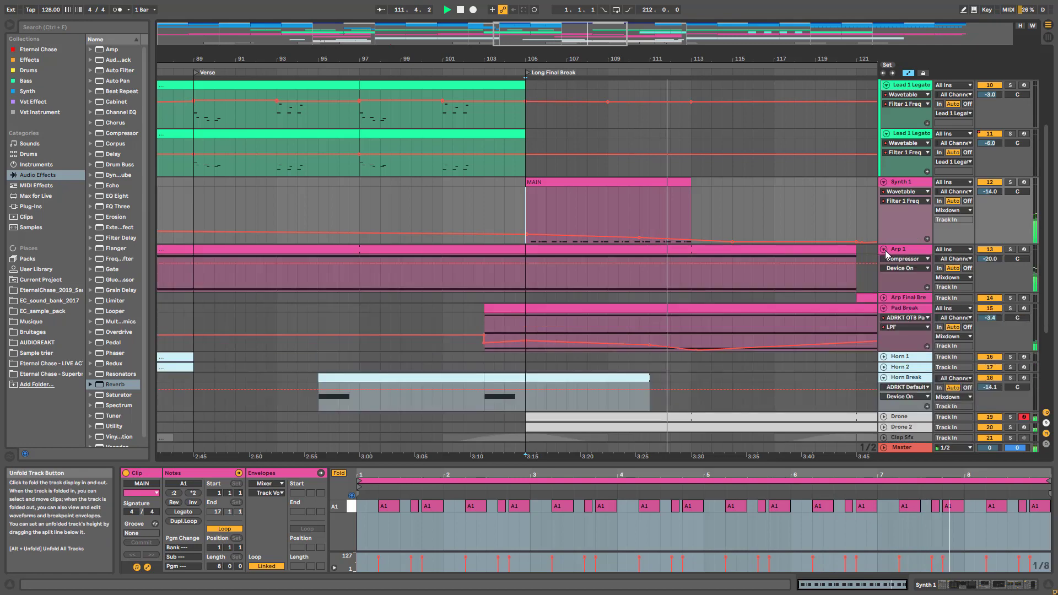
{"action": "left_click", "coordinate": [917, 264]}
{"action": "left_click", "coordinate": [916, 293]}
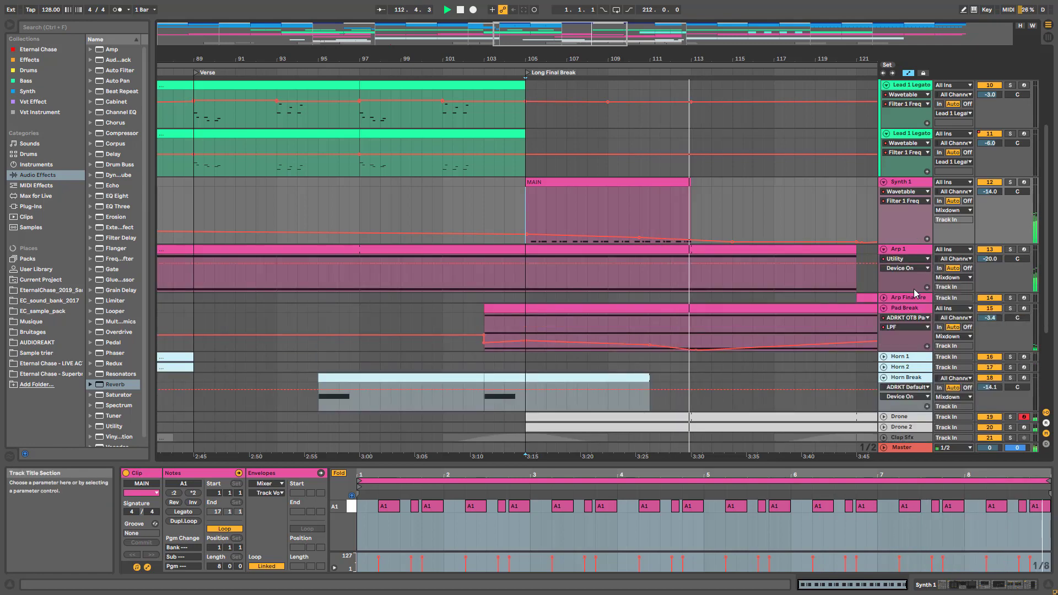
{"action": "key", "text": "space"}
{"action": "left_click", "coordinate": [904, 260]}
{"action": "left_click", "coordinate": [903, 259]}
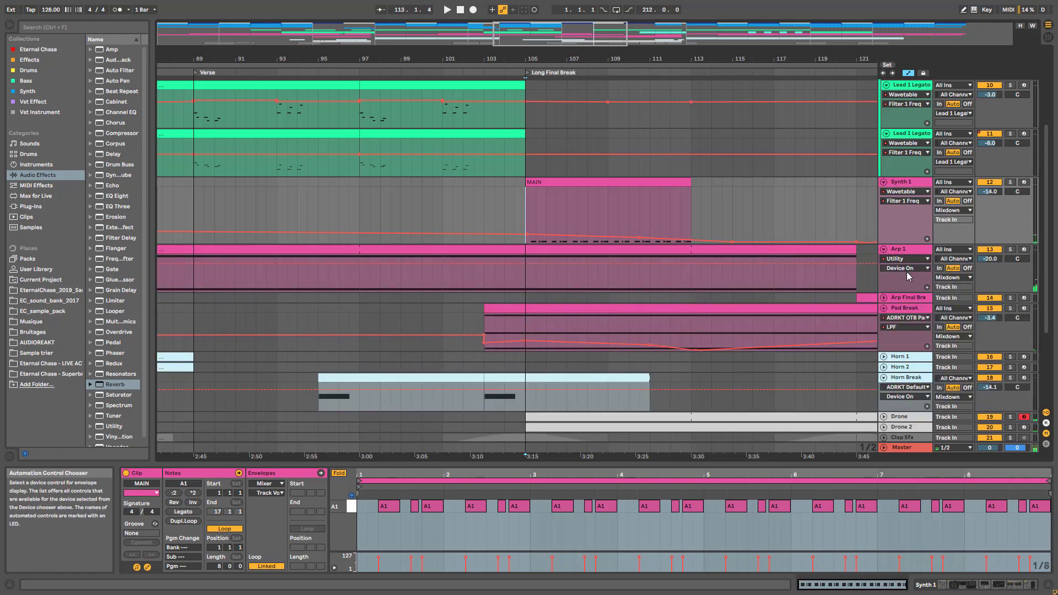
{"action": "left_click", "coordinate": [910, 269]}
{"action": "left_click", "coordinate": [904, 351]}
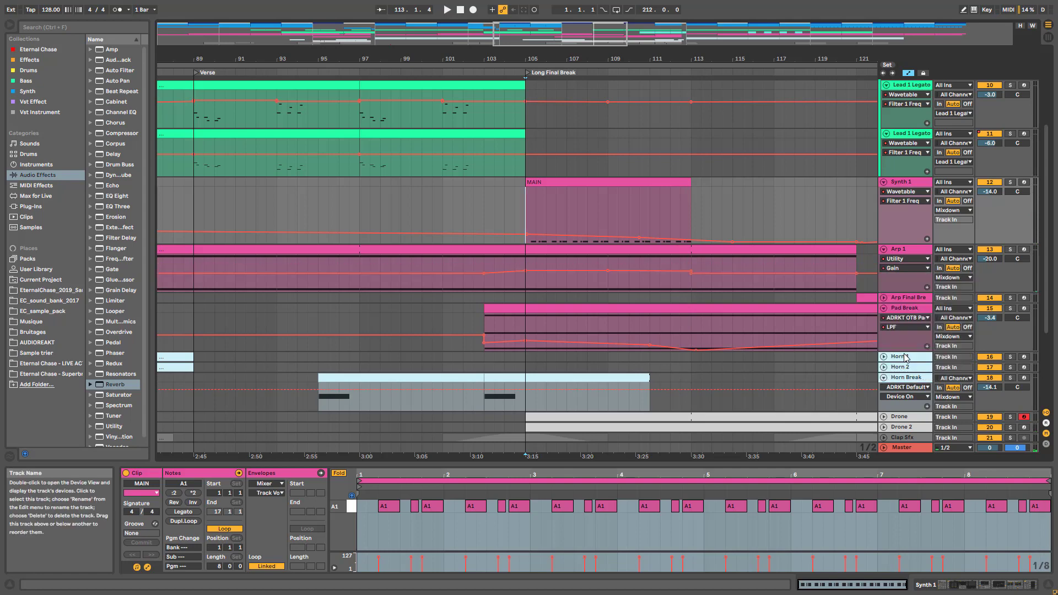
- Unfold the Drone and Drone 2 tracks to show Drone's CUTOFF automation from Break 1 to Drop 2 / Chorus 2
{"action": "left_click_drag", "start_coordinate": [625, 59], "coordinate": [625, 28]}
{"action": "scroll", "coordinate": [654, 301], "scroll_direction": "down", "scroll_amount": 3}
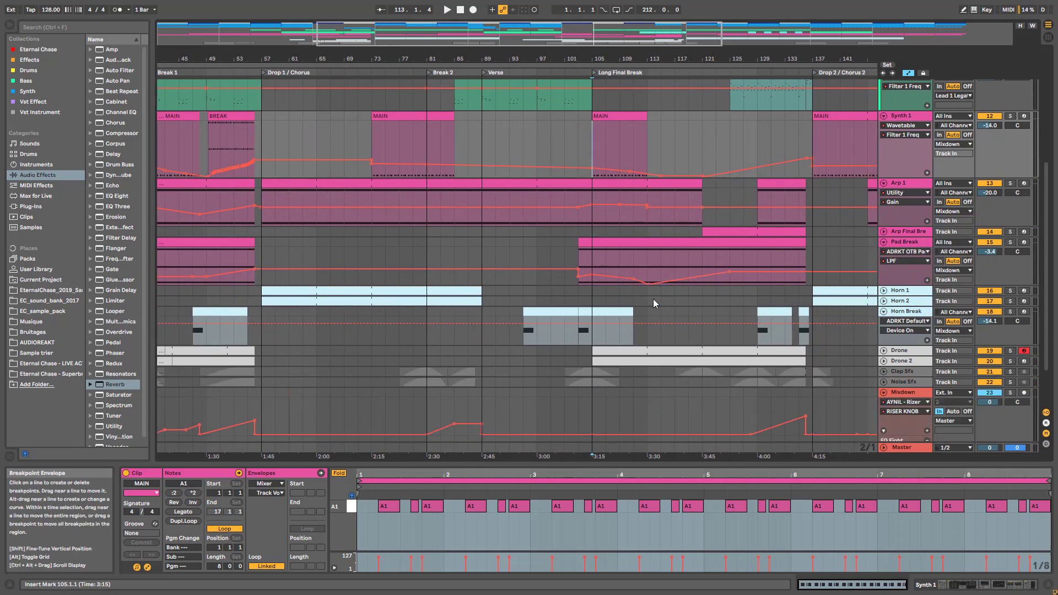
{"action": "left_click", "coordinate": [884, 351]}
{"action": "left_click", "coordinate": [883, 409]}
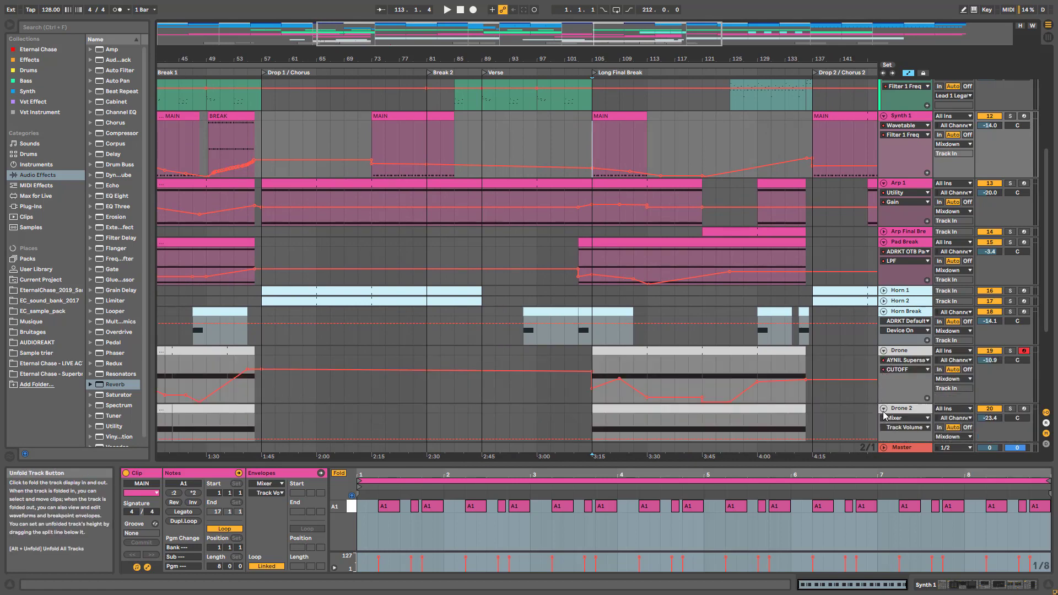
- Play Long Final Break from the Drone clip at bar 105 and place the insert mark at bar 113
{"action": "scroll", "coordinate": [604, 294], "scroll_direction": "down", "scroll_amount": 3}
{"action": "left_click", "coordinate": [596, 296]}
{"action": "key", "text": "space"}
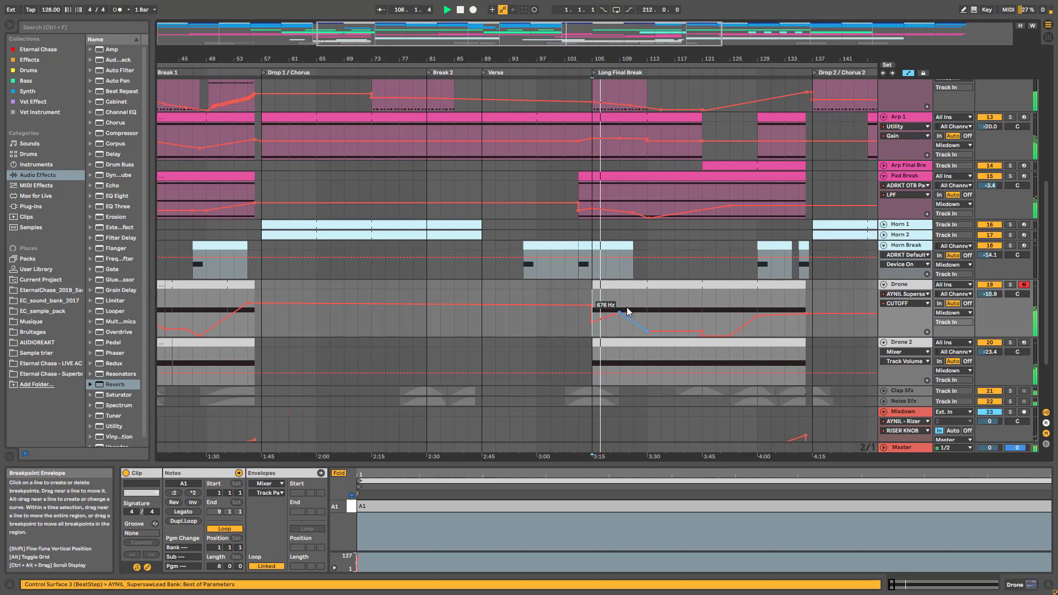
{"action": "left_click", "coordinate": [649, 316]}
{"action": "scroll", "coordinate": [649, 315], "scroll_direction": "up", "scroll_amount": 8}
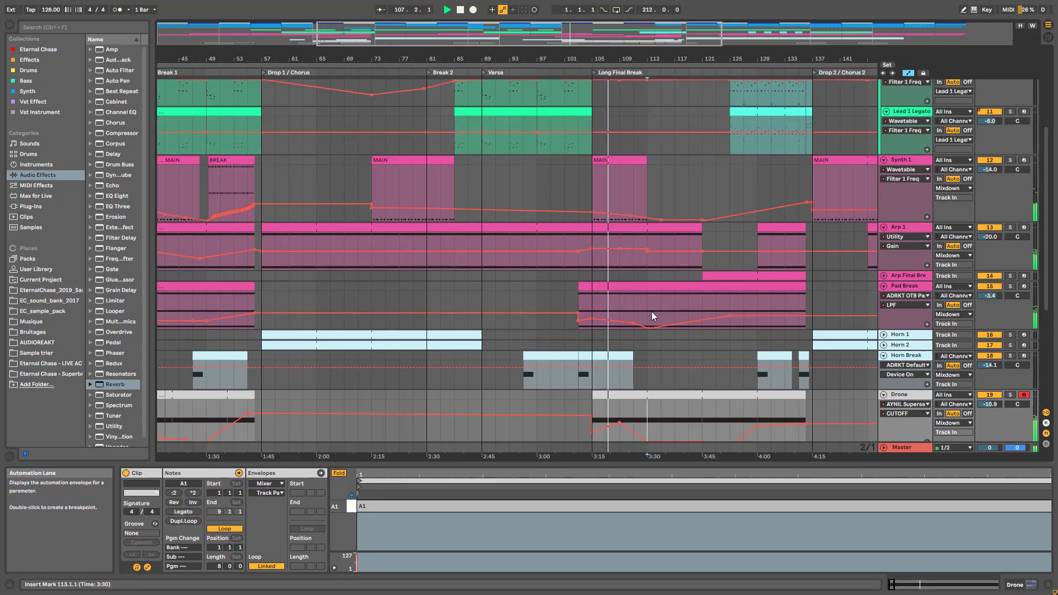
- Examine the Long Final Break tracks during playback, extending the visible range through Drop 2 / Chorus 2 to the Outro
{"action": "scroll", "coordinate": [661, 309], "scroll_direction": "up", "scroll_amount": 2}
{"action": "scroll", "coordinate": [661, 309], "scroll_direction": "down", "scroll_amount": 3}
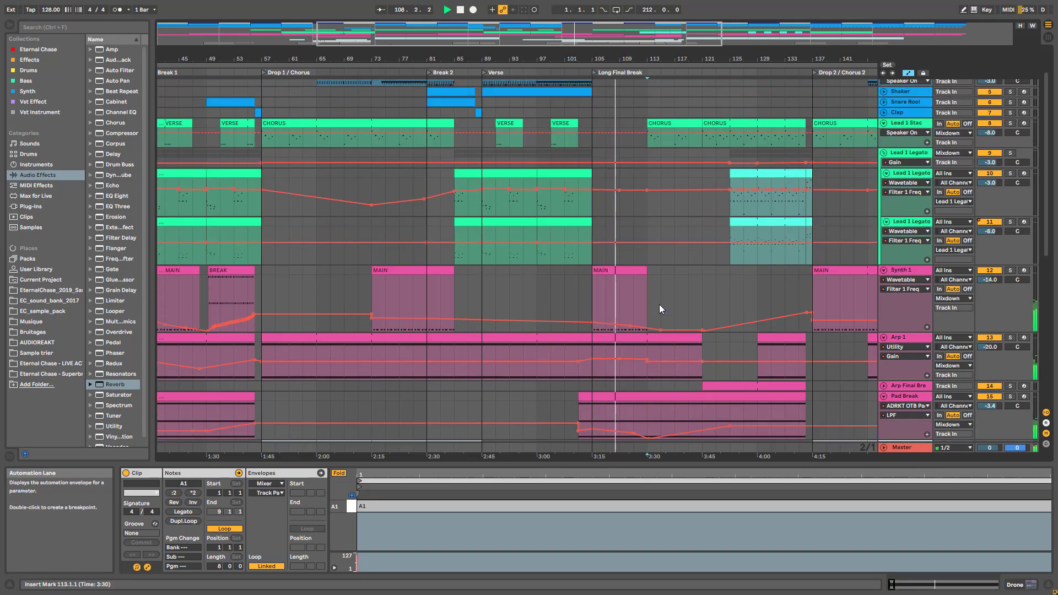
{"action": "scroll", "coordinate": [659, 305], "scroll_direction": "down", "scroll_amount": 2}
{"action": "left_click_drag", "start_coordinate": [687, 59], "coordinate": [475, 43]}
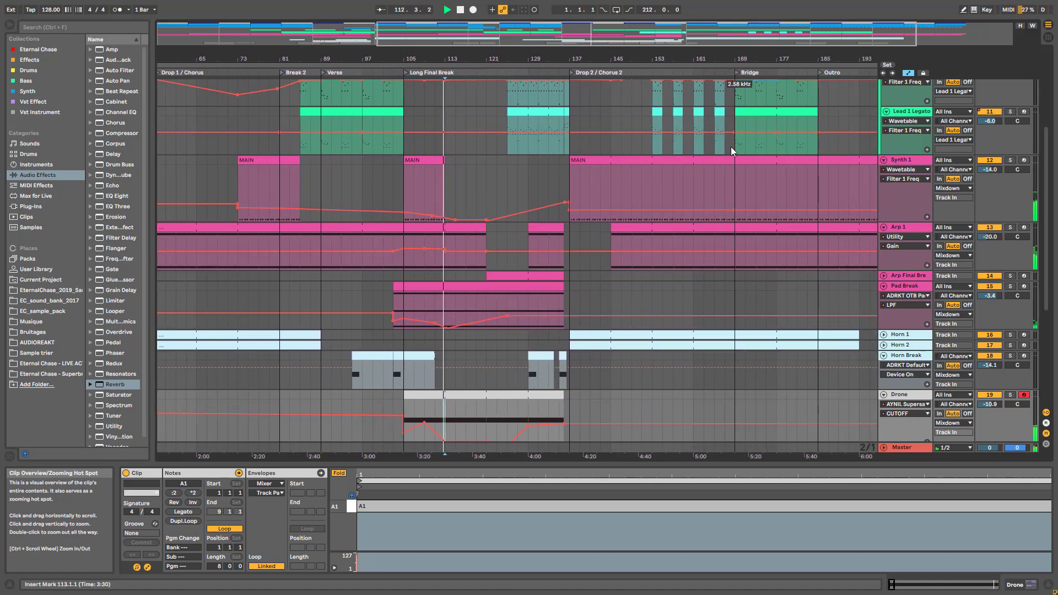
- Stop playback and reduce the heights of the Synth 1, Arp 1 and Pad Break tracks
{"action": "scroll", "coordinate": [754, 248], "scroll_direction": "up", "scroll_amount": 3}
{"action": "scroll", "coordinate": [754, 247], "scroll_direction": "up", "scroll_amount": 3}
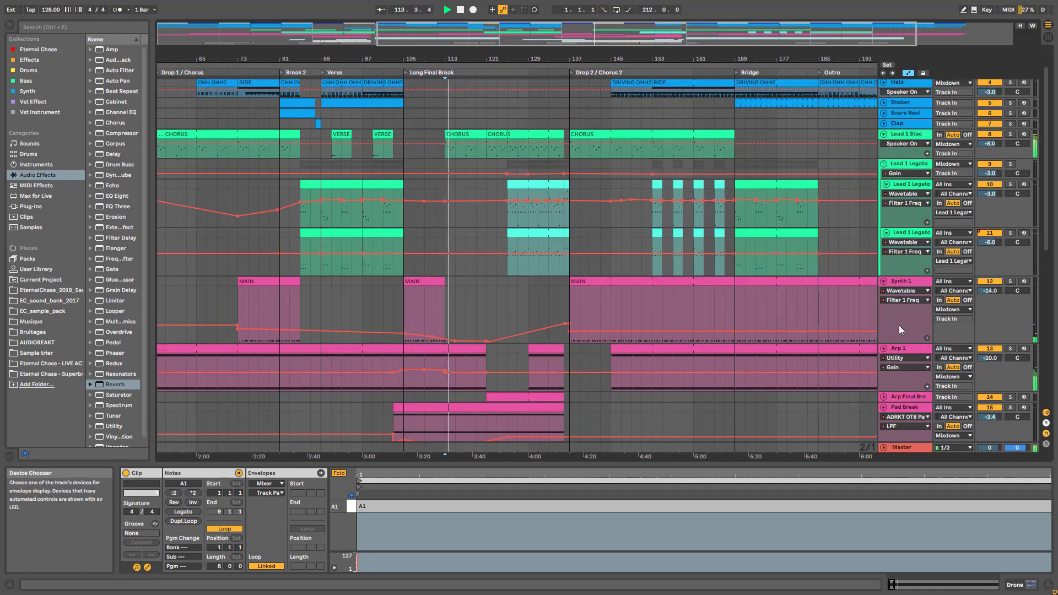
{"action": "left_click", "coordinate": [905, 345]}
{"action": "left_click_drag", "start_coordinate": [905, 343], "coordinate": [914, 322]}
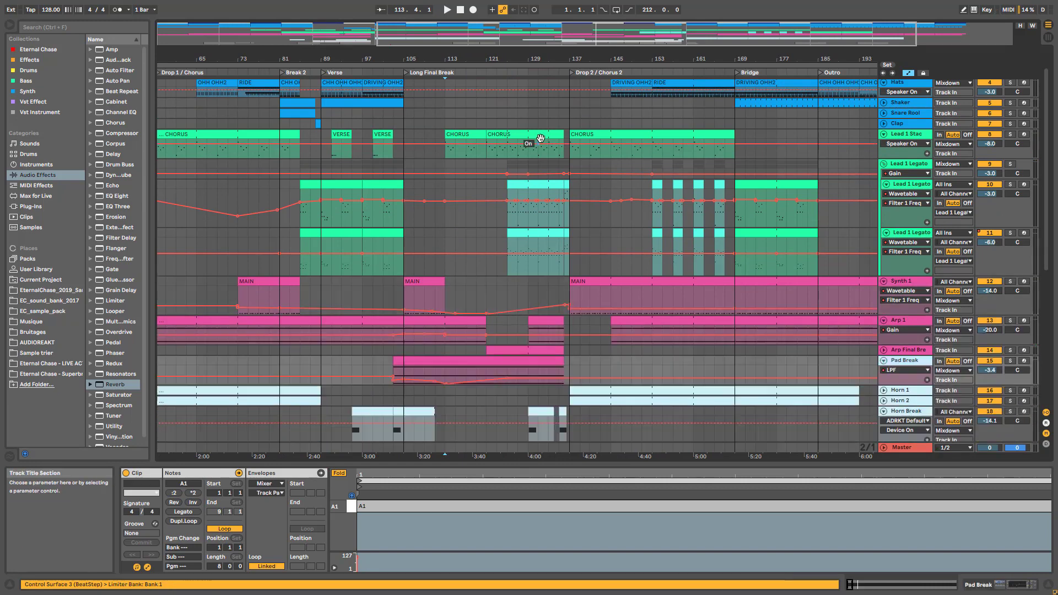
- Select the Sc track's eight-bar clips across Long Final Break one by one to show how the section is divided
{"action": "scroll", "coordinate": [540, 137], "scroll_direction": "up", "scroll_amount": 2}
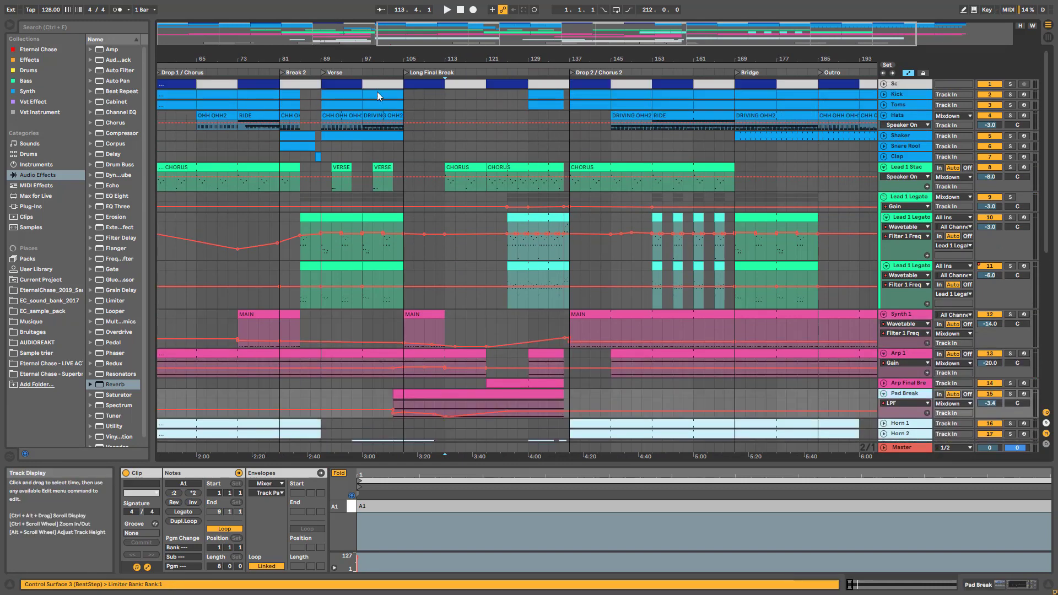
{"action": "left_click", "coordinate": [439, 84]}
{"action": "left_click", "coordinate": [471, 81]}
{"action": "left_click", "coordinate": [504, 83]}
{"action": "left_click", "coordinate": [548, 84]}
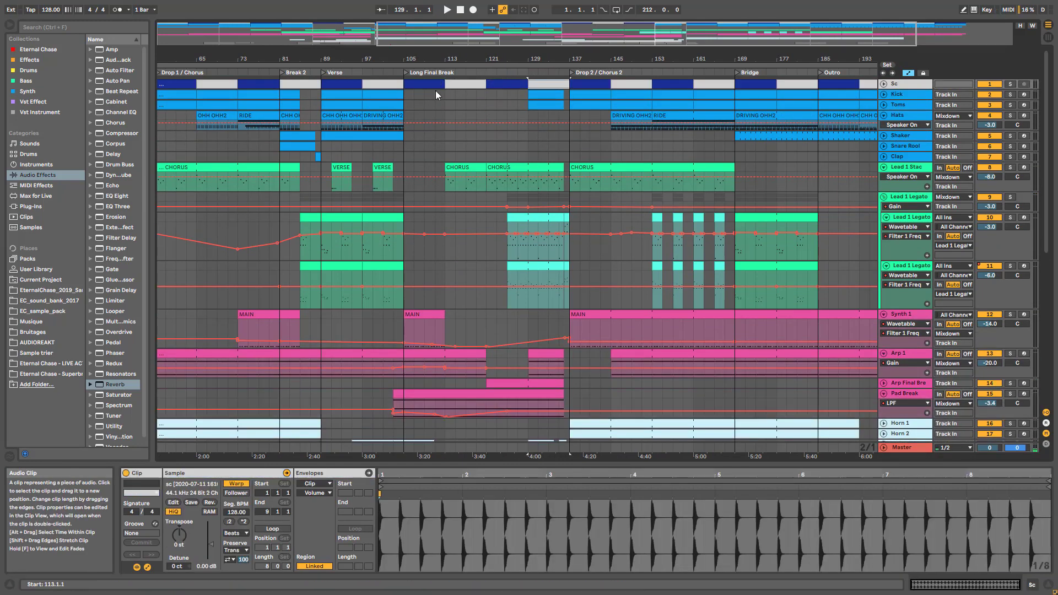
{"action": "left_click", "coordinate": [432, 85]}
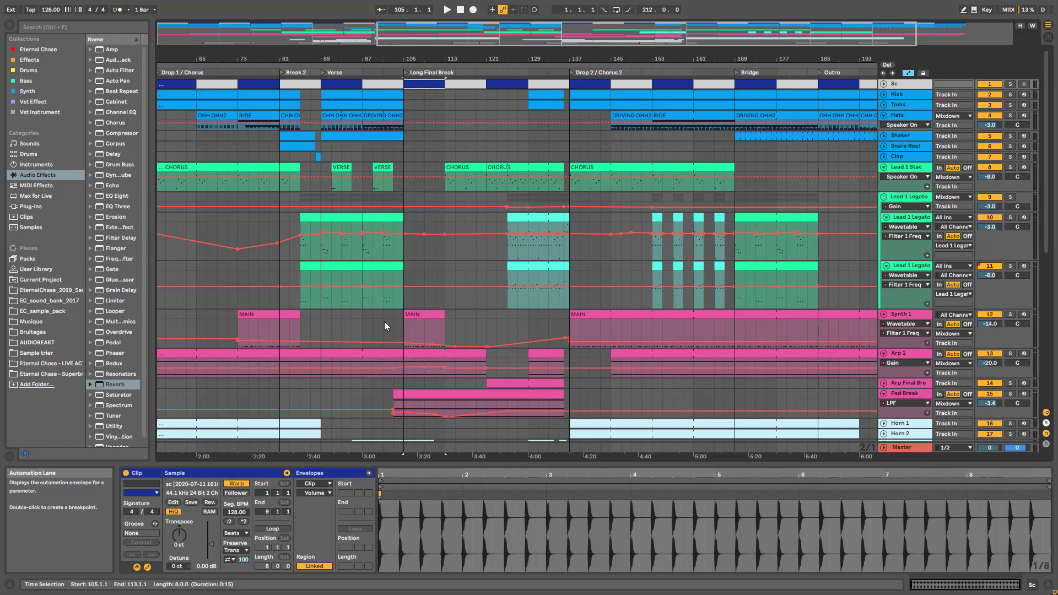
{"action": "left_click", "coordinate": [466, 83]}
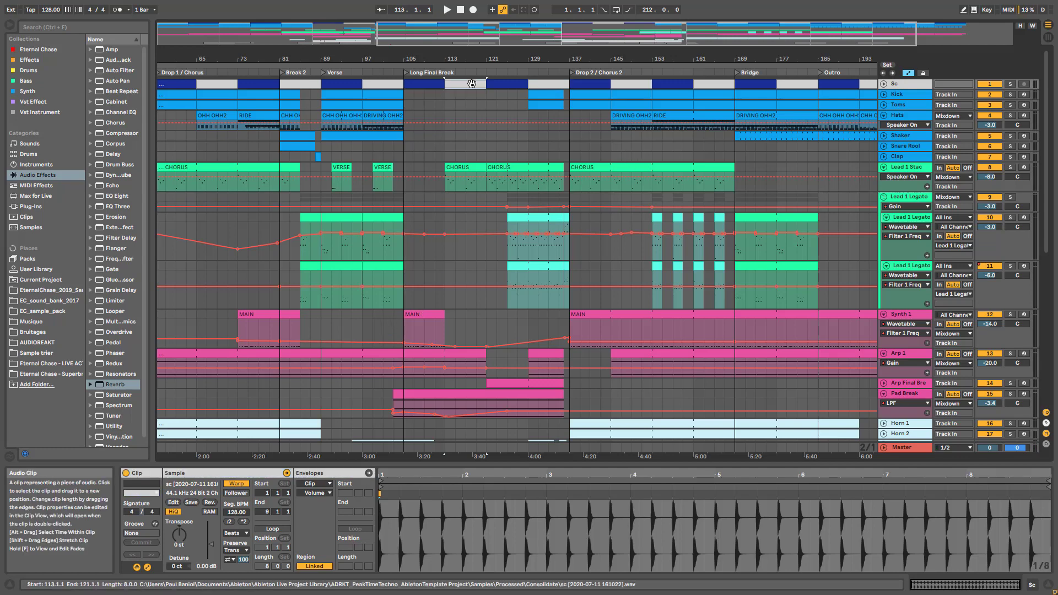
- Play Long Final Break from bar 113 on Lead 1 Stac into bar 121, examining the tracks from Sc to Drone 2
{"action": "left_click", "coordinate": [442, 184]}
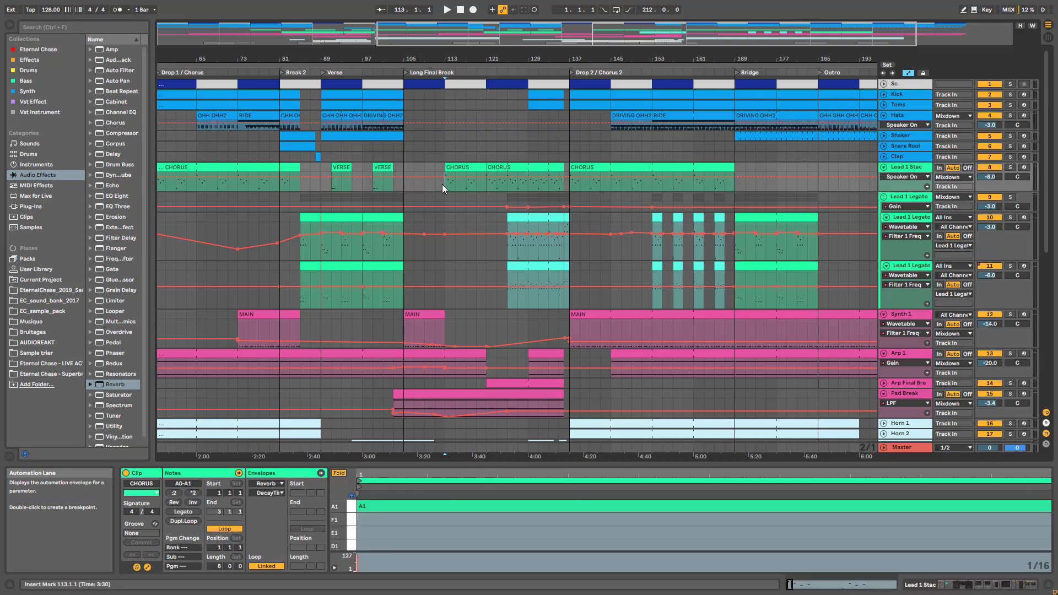
{"action": "key", "text": "space"}
{"action": "scroll", "coordinate": [458, 255], "scroll_direction": "down", "scroll_amount": 3}
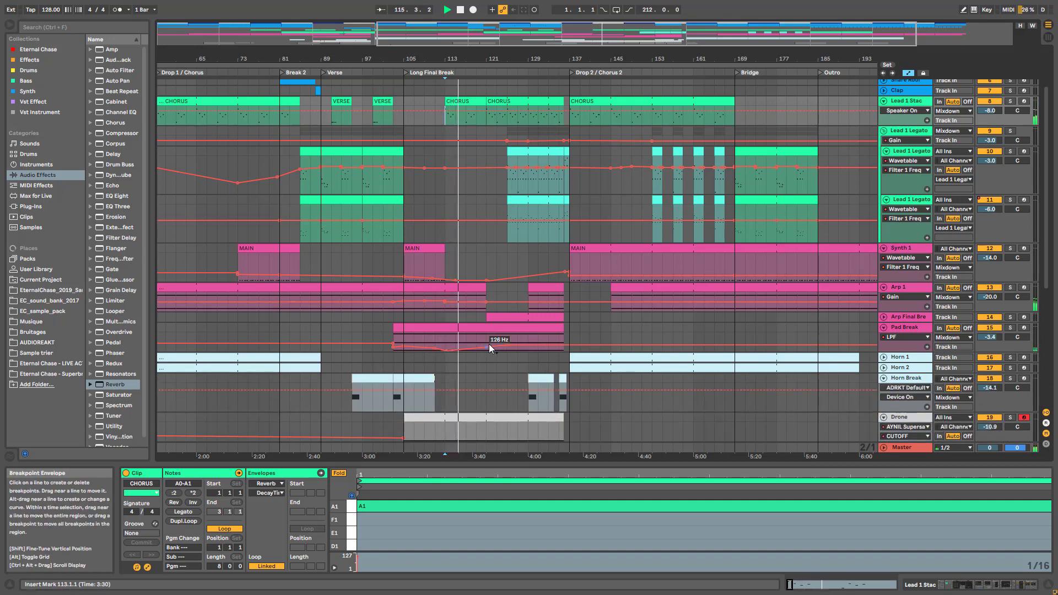
{"action": "scroll", "coordinate": [489, 347], "scroll_direction": "down", "scroll_amount": 4}
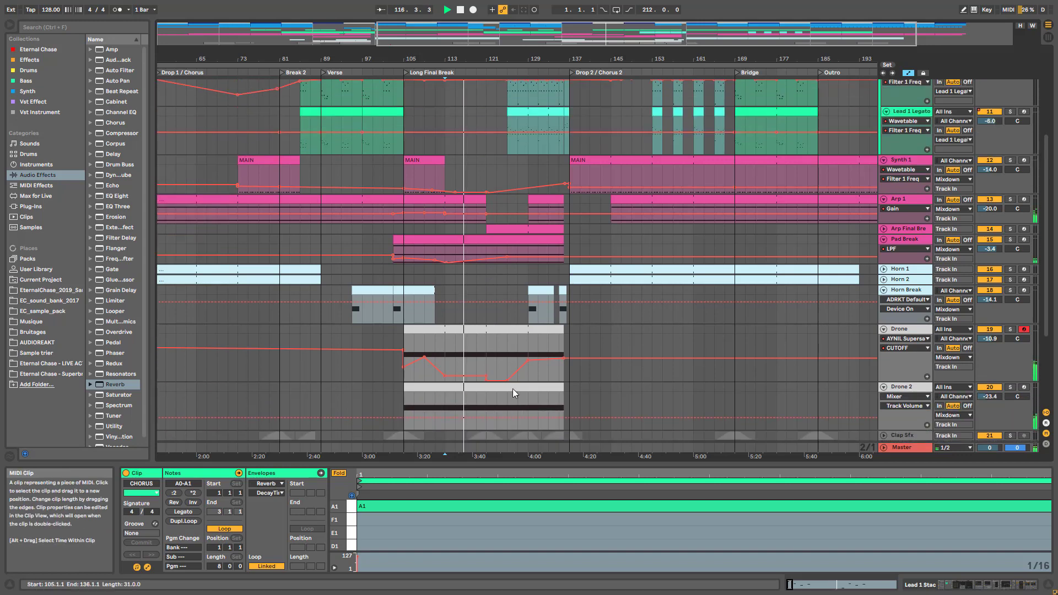
{"action": "scroll", "coordinate": [513, 388], "scroll_direction": "up", "scroll_amount": 7}
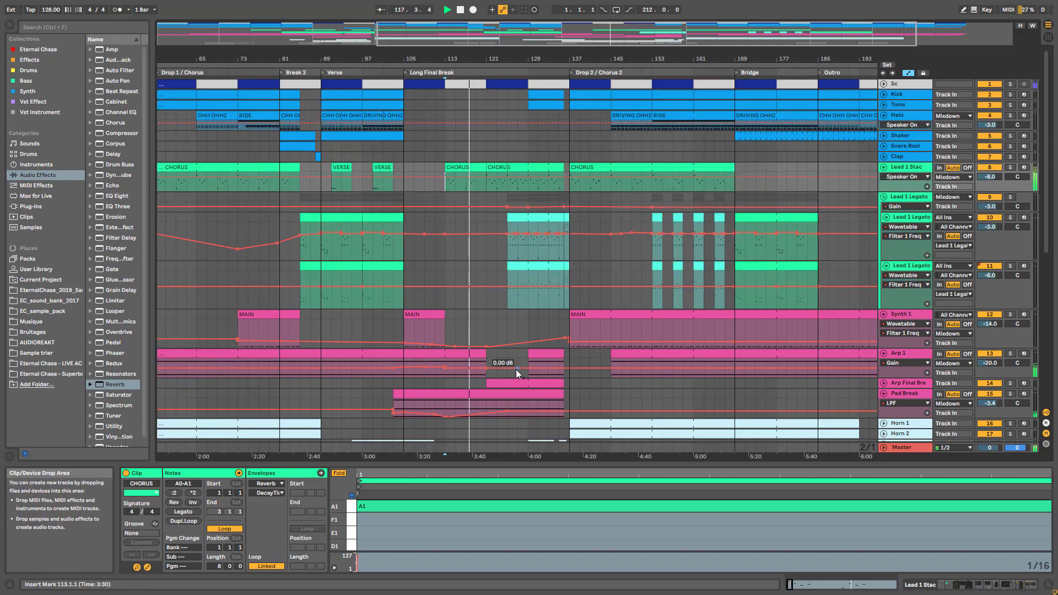
{"action": "left_click_drag", "start_coordinate": [535, 34], "coordinate": [555, 51]}
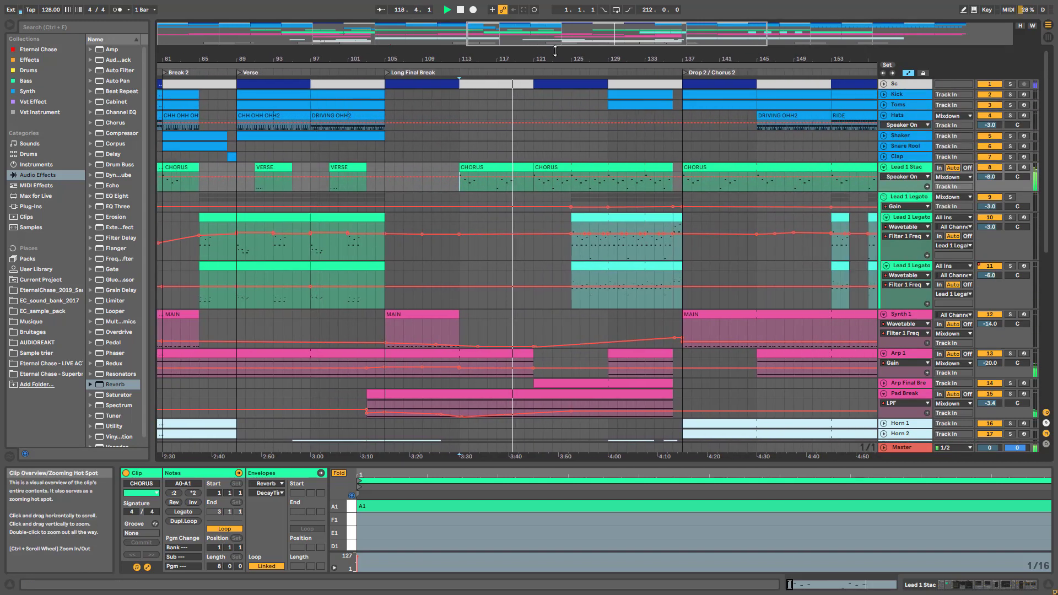
{"action": "scroll", "coordinate": [553, 233], "scroll_direction": "down", "scroll_amount": 3}
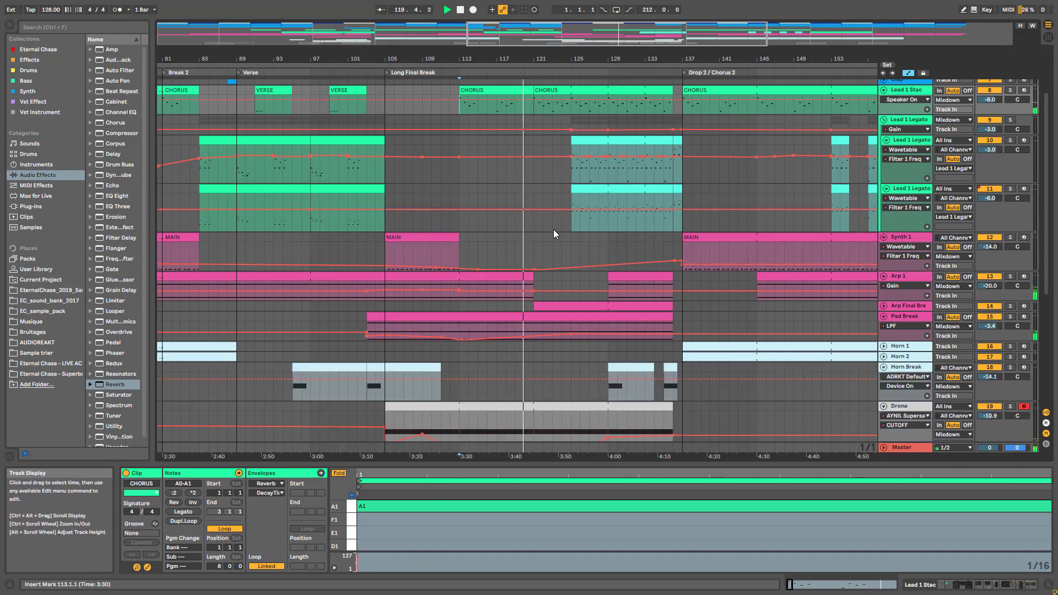
{"action": "scroll", "coordinate": [553, 234], "scroll_direction": "down", "scroll_amount": 8}
{"action": "scroll", "coordinate": [524, 318], "scroll_direction": "up", "scroll_amount": 11}
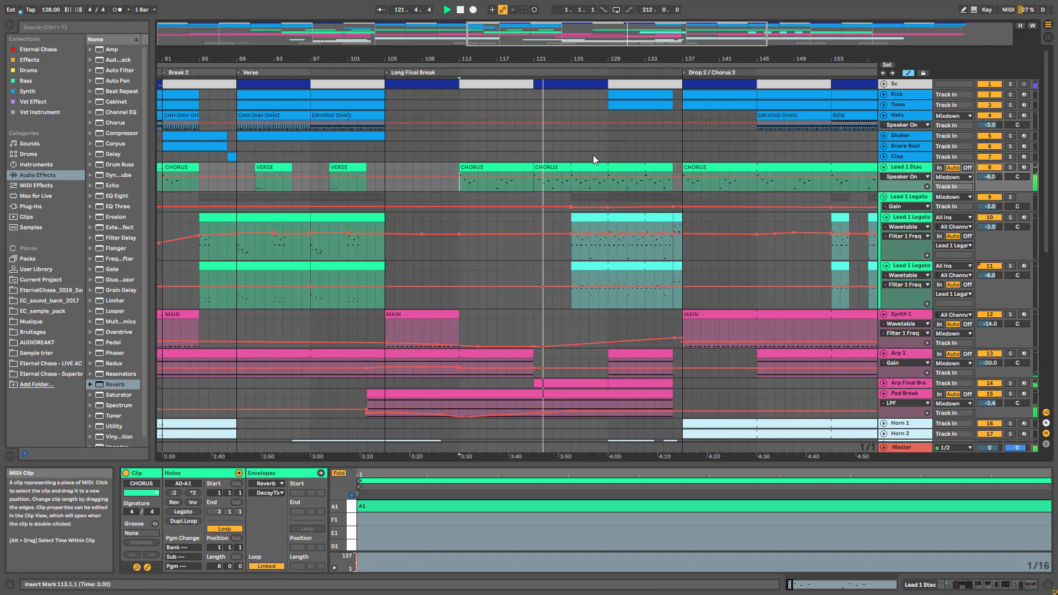
{"action": "key", "text": "space"}
- Select the Sc clip at bar 121 and show the arrangement from Break 2 to the Outro
{"action": "left_click", "coordinate": [562, 84]}
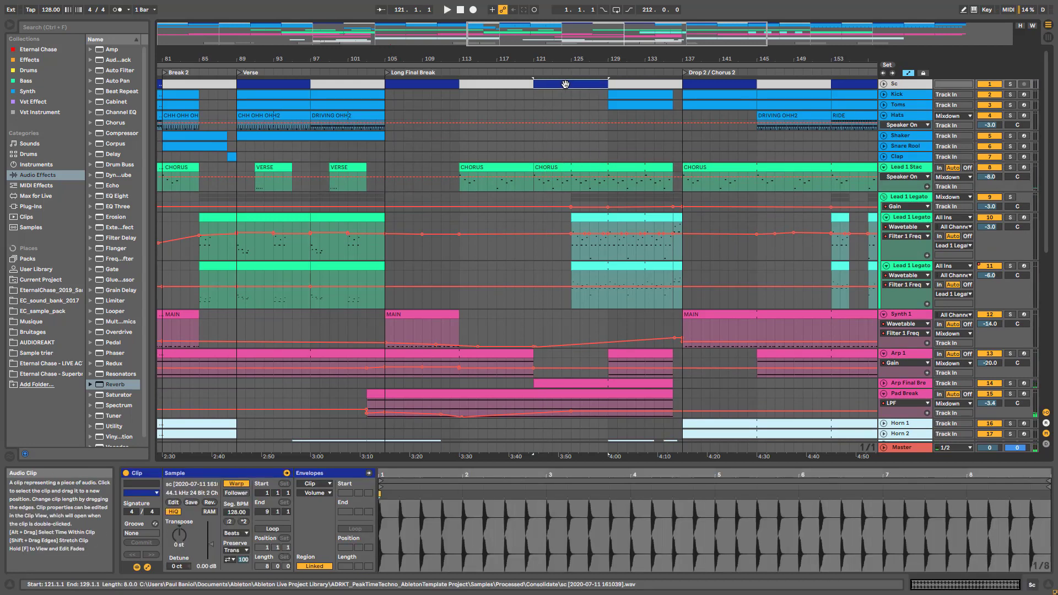
{"action": "left_click", "coordinate": [641, 85]}
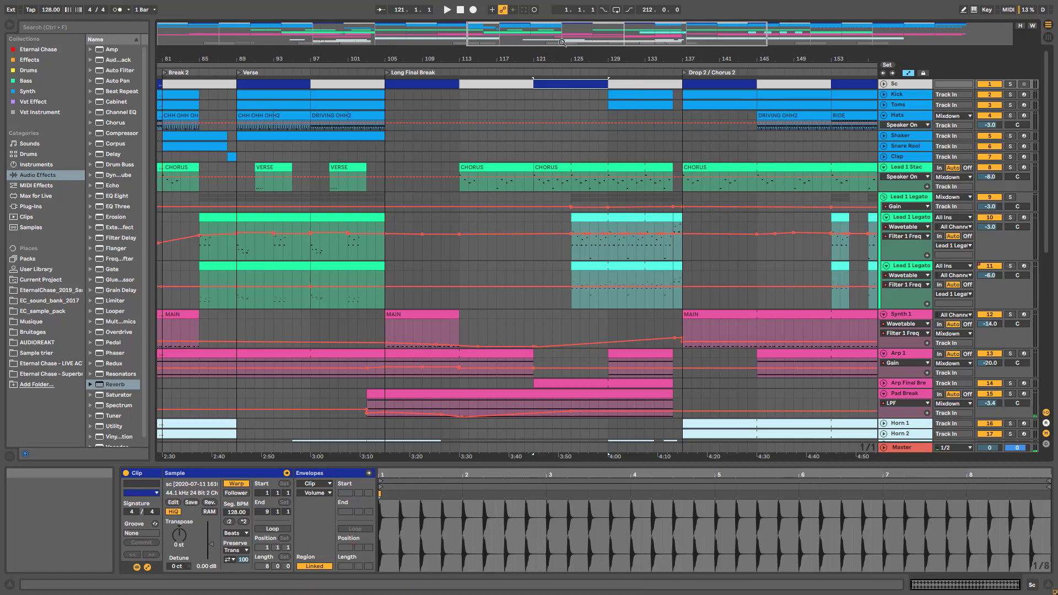
{"action": "left_click_drag", "start_coordinate": [634, 59], "coordinate": [490, 32]}
{"action": "scroll", "coordinate": [868, 308], "scroll_direction": "down", "scroll_amount": 4}
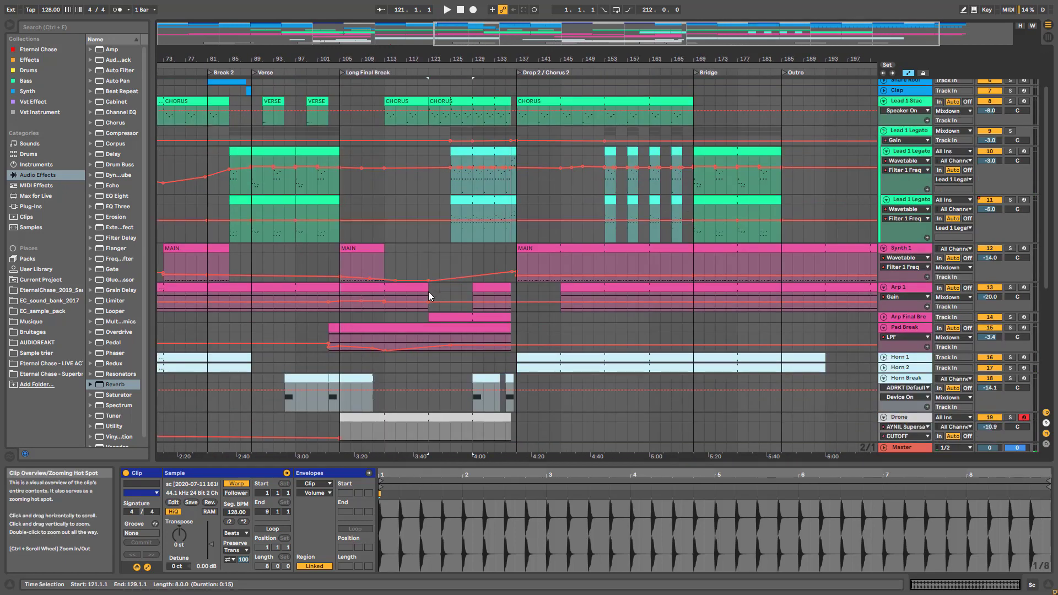
- Unfold the Arp Final Break track, select its clip at bar 121 and play it soloed
{"action": "left_click", "coordinate": [884, 296]}
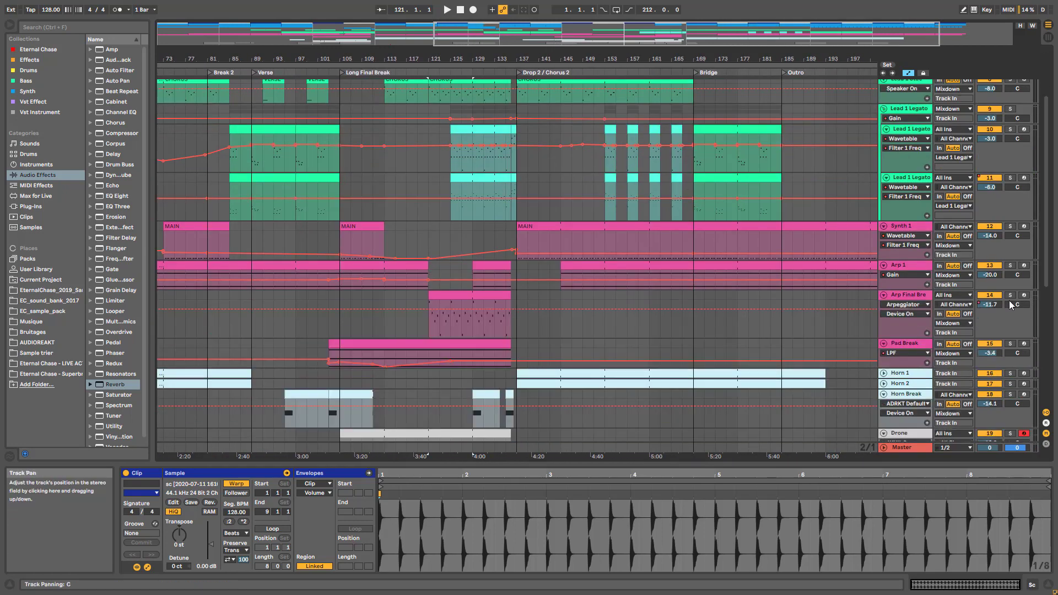
{"action": "left_click", "coordinate": [454, 298]}
{"action": "scroll", "coordinate": [457, 121], "scroll_direction": "up", "scroll_amount": 2}
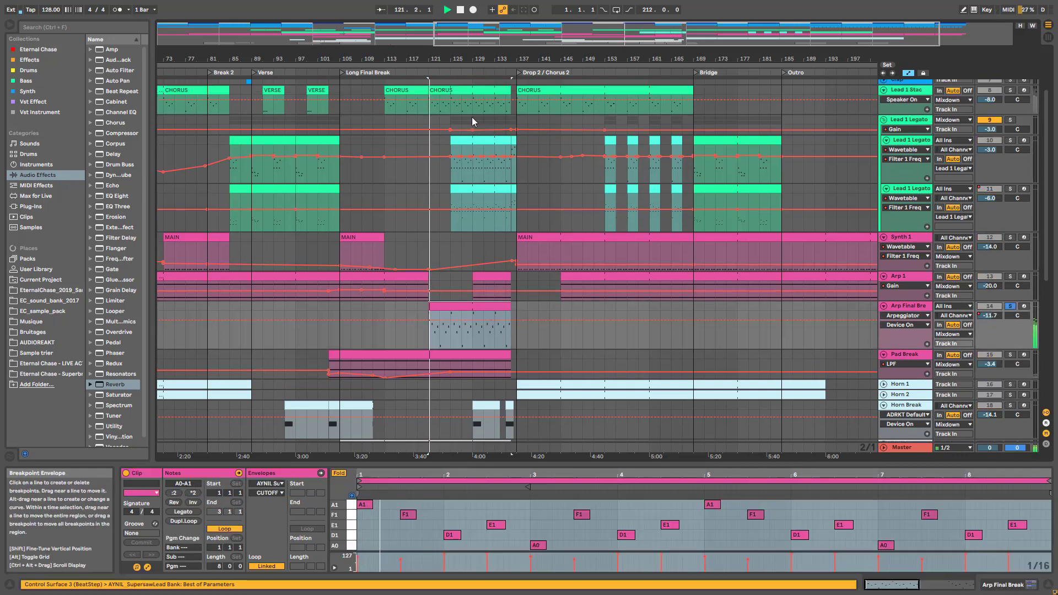
- Stop playback, show the notes of Lead 1 Stac's CHORUS clip at bar 121, and inspect the preceding CHORUS clip from bar 113
{"action": "left_click", "coordinate": [441, 124]}
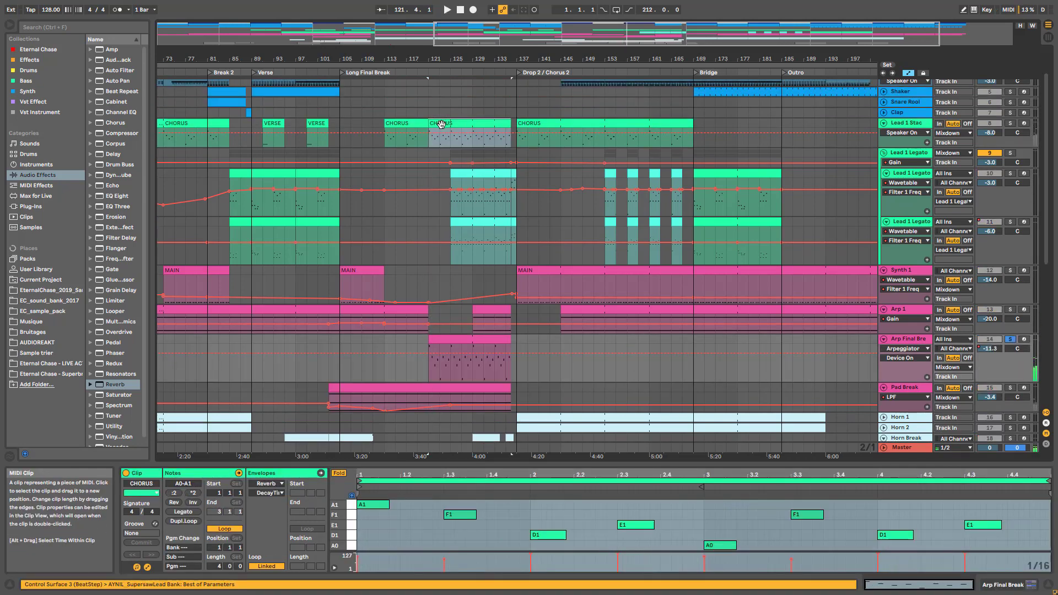
{"action": "scroll", "coordinate": [457, 149], "scroll_direction": "up", "scroll_amount": 5}
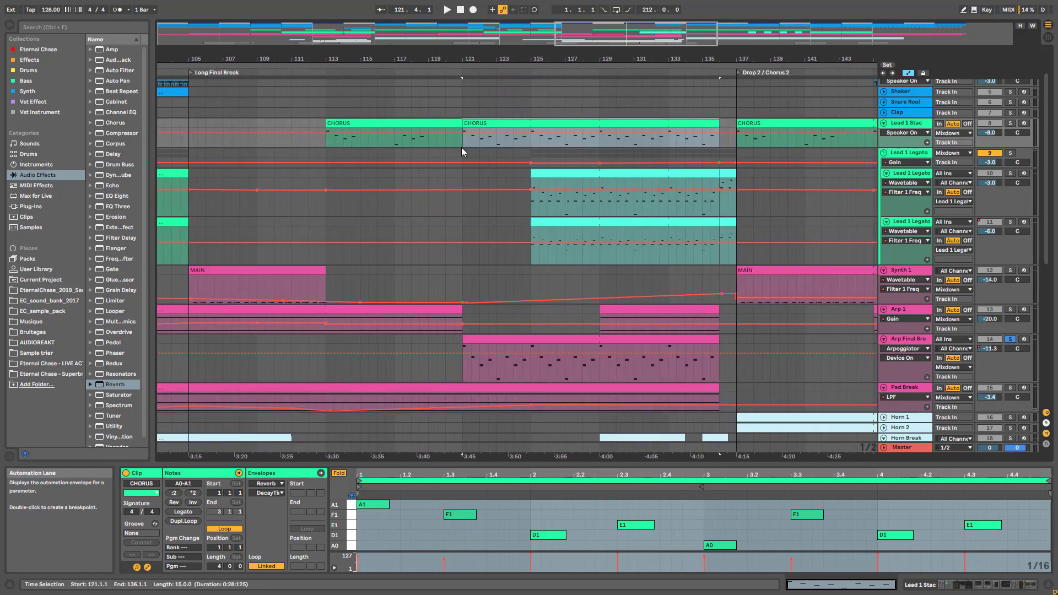
{"action": "left_click_drag", "start_coordinate": [462, 141], "coordinate": [325, 130]}
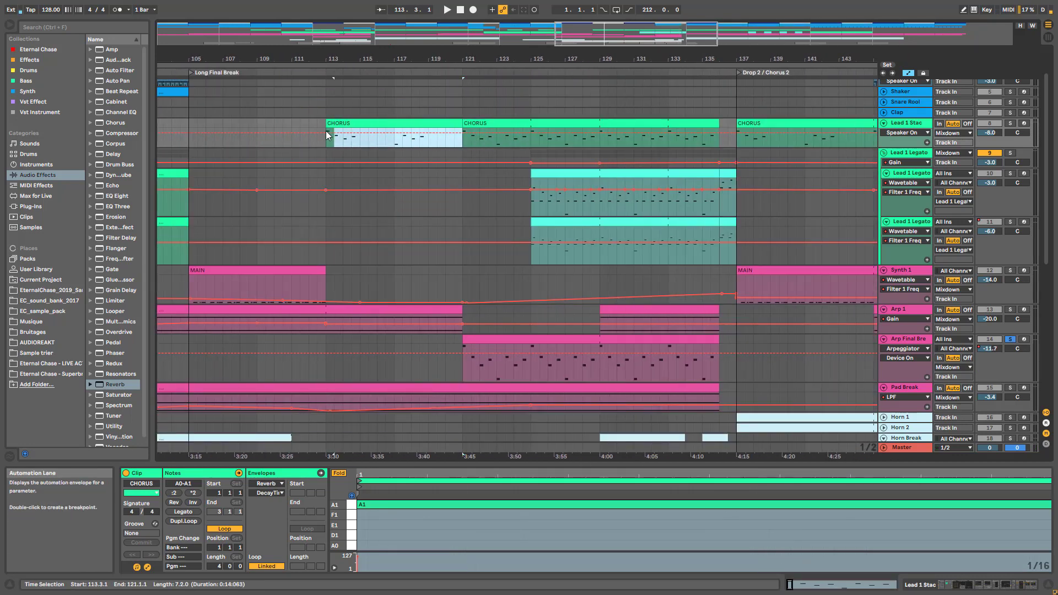
{"action": "left_click", "coordinate": [441, 144]}
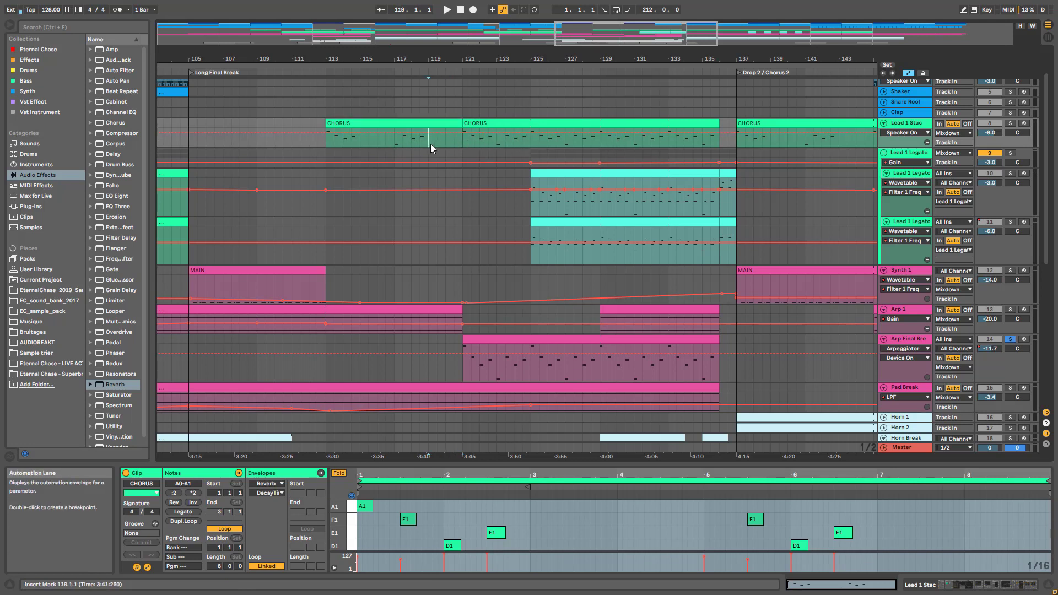
- Try moving Lead 1 Stac's bars 117–119 to bar 115, consolidating bars 113–117, and moving the resulting clip to bar 121
{"action": "left_click_drag", "start_coordinate": [432, 147], "coordinate": [395, 125]}
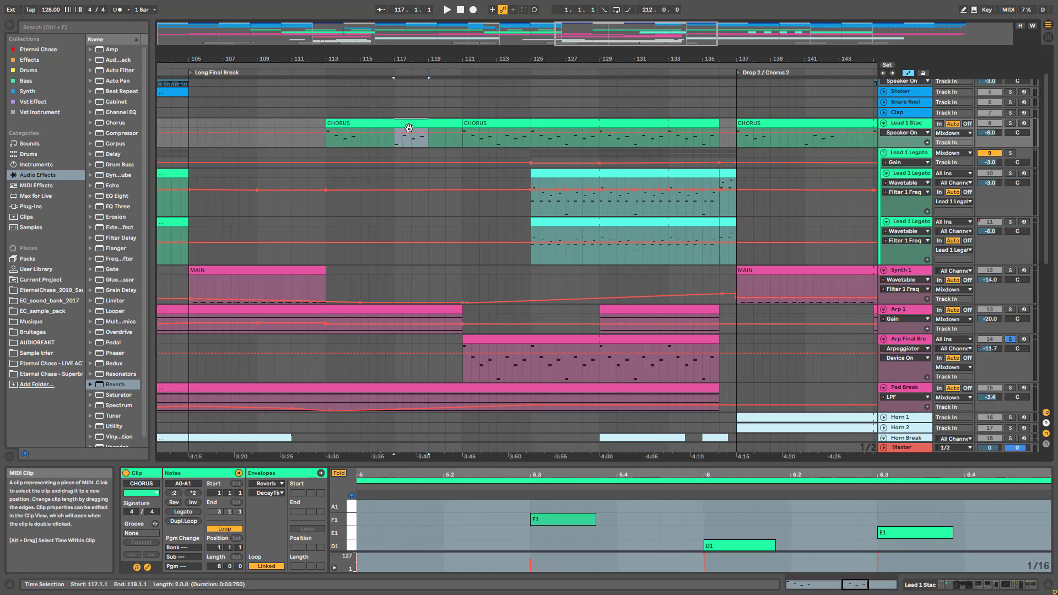
{"action": "left_click_drag", "start_coordinate": [378, 130], "coordinate": [378, 130]}
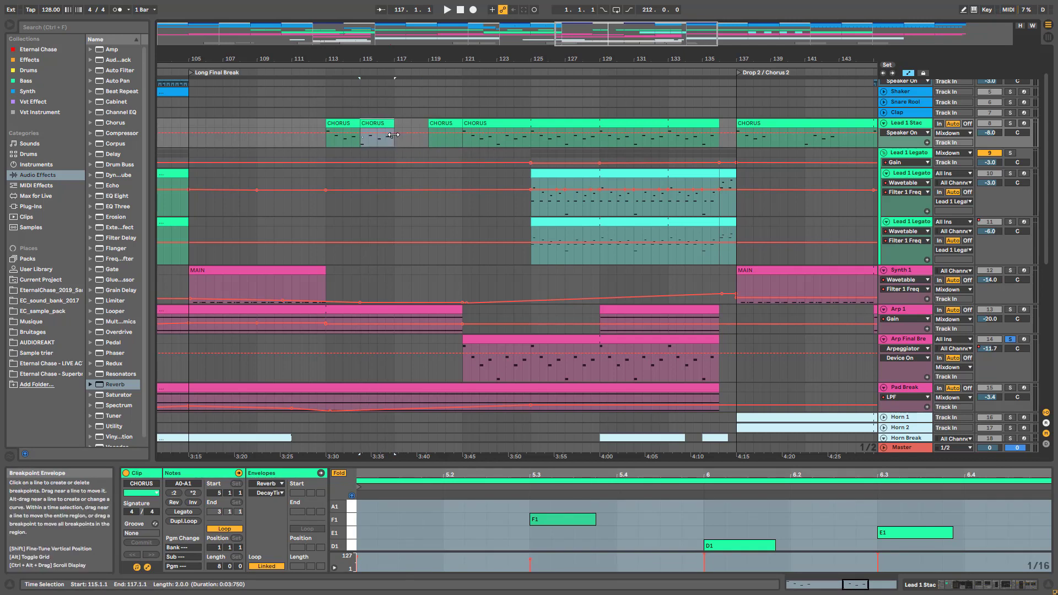
{"action": "left_click", "coordinate": [324, 126], "text": "shift"}
{"action": "key", "text": "ctrl+j"}
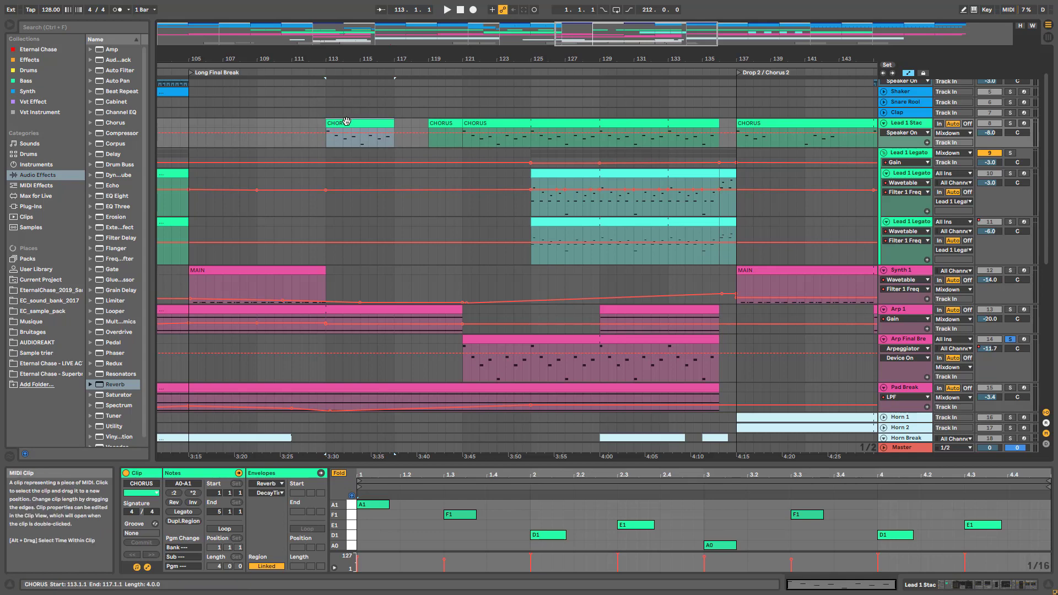
{"action": "left_click_drag", "start_coordinate": [353, 123], "coordinate": [490, 123]}
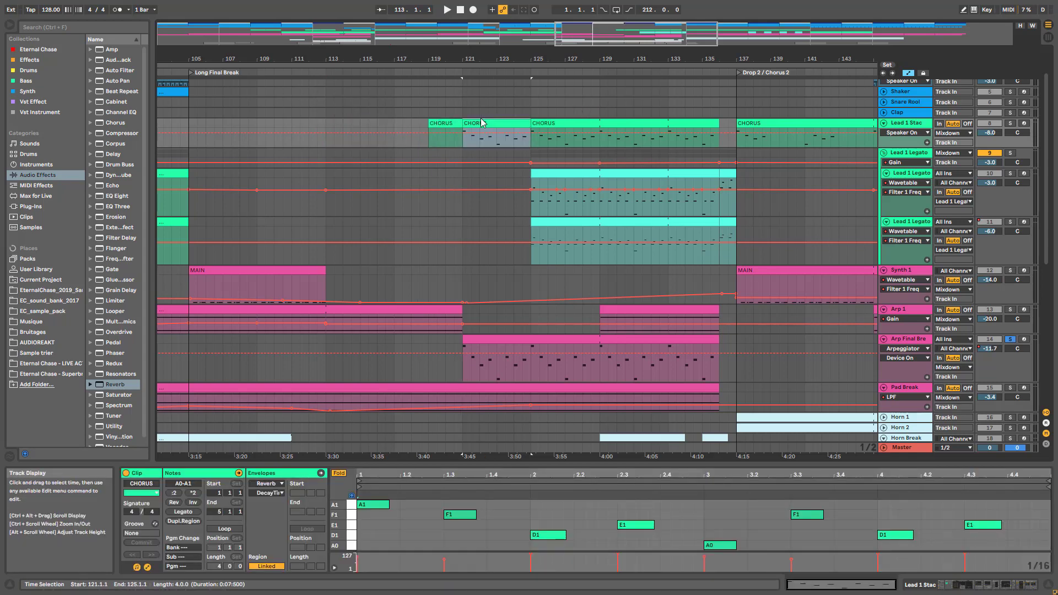
- Undo the clip move, the consolidation and the two-bar shift on Lead 1 Stac
{"action": "key", "text": "ctrl+z"}
{"action": "key", "text": "ctrl+z"}
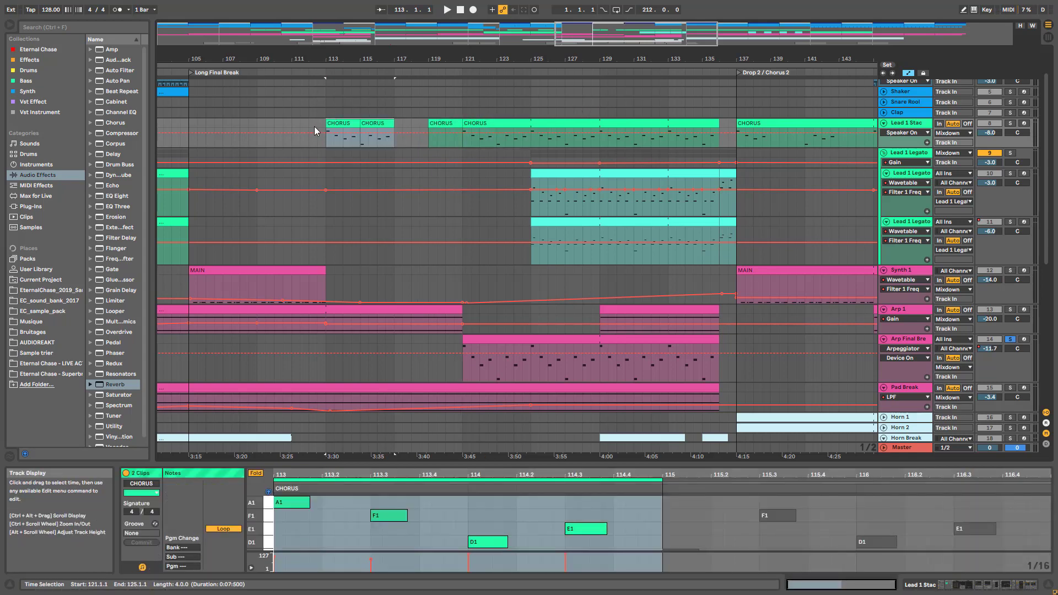
{"action": "key", "text": "ctrl+z"}
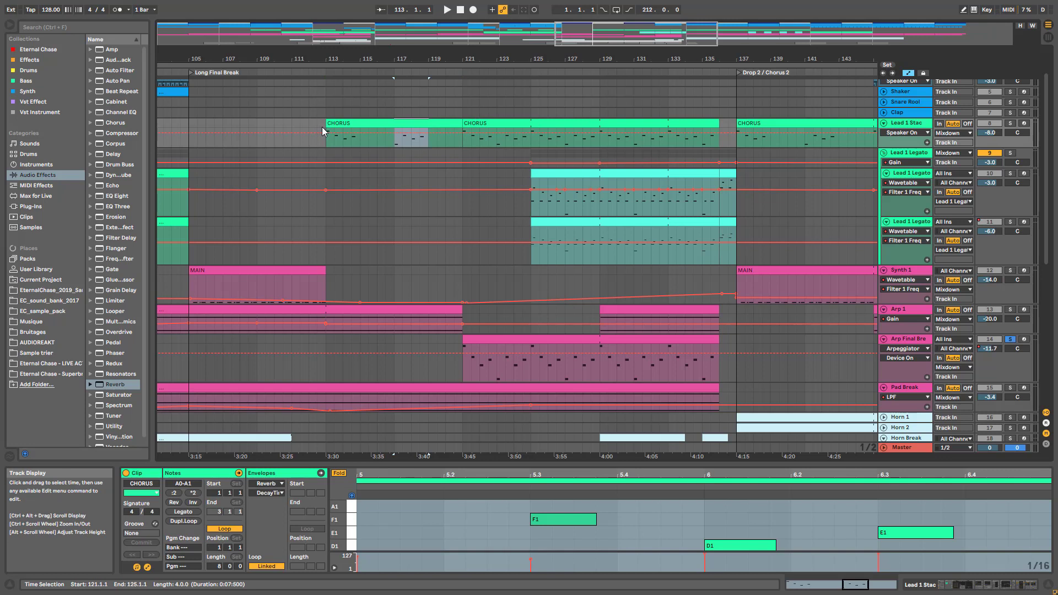
- Place the insert mark at bar 121 on Lead 1 Stac and show Arp Final Break's AYNIL_SupersawLead device
{"action": "left_click", "coordinate": [458, 142]}
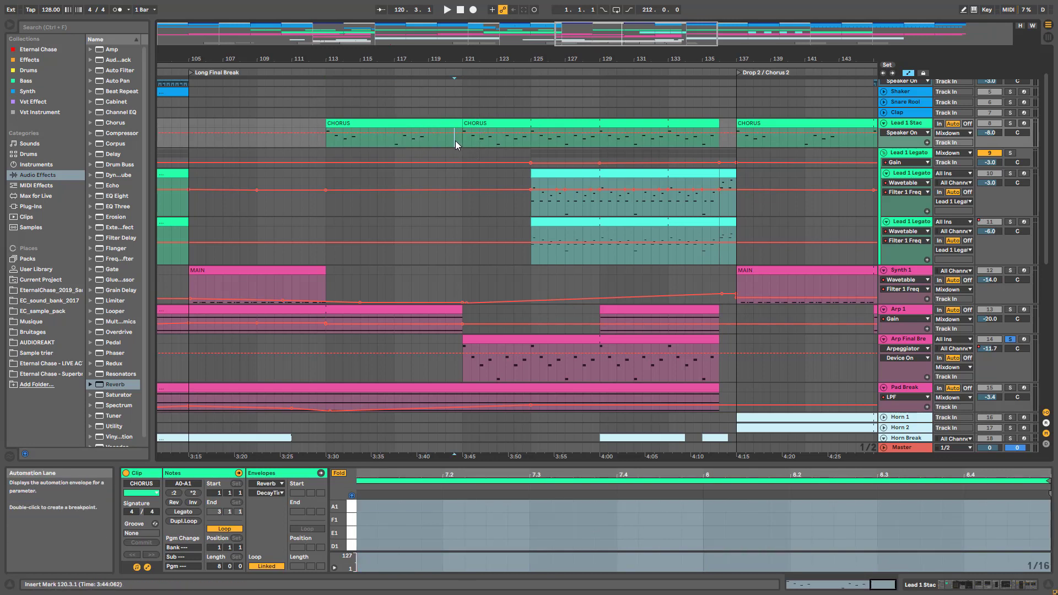
{"action": "left_click", "coordinate": [460, 148]}
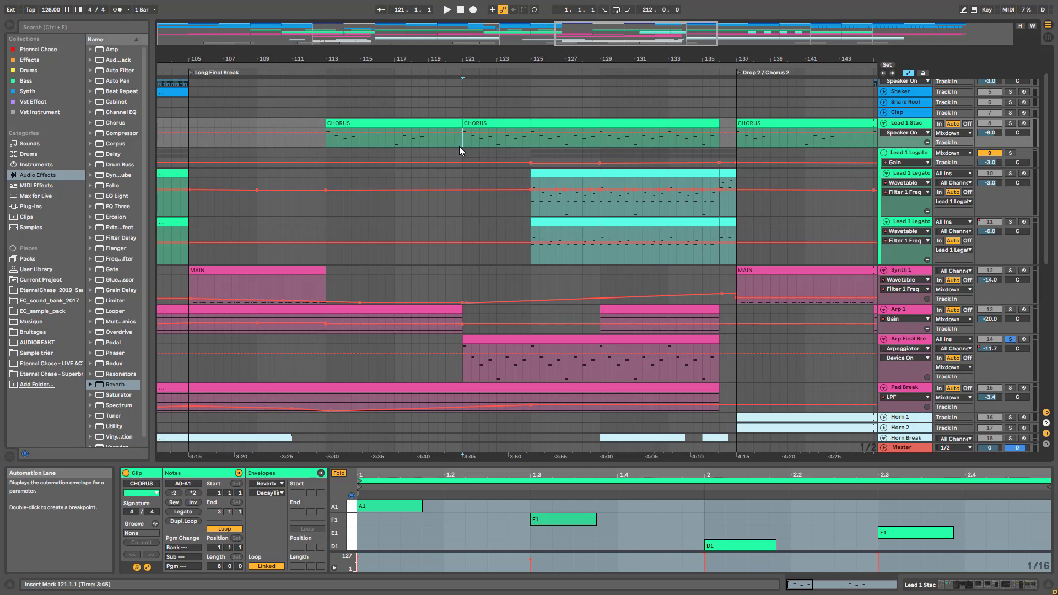
{"action": "left_click", "coordinate": [918, 347]}
{"action": "double_click", "coordinate": [920, 341]}
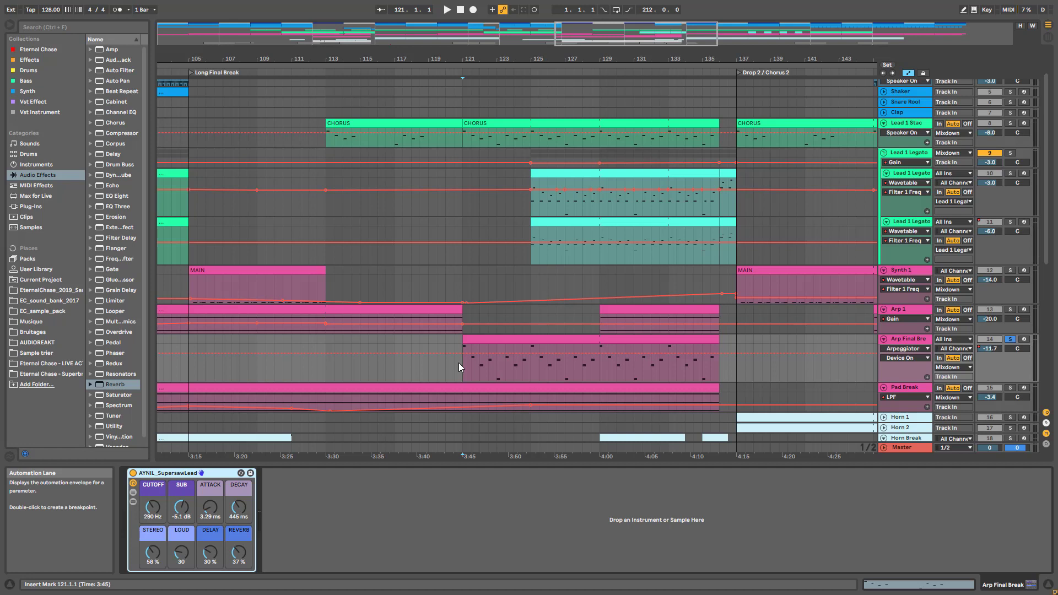
- Unsolo Arp Final Break, play the full mix from bar 121, and deactivate the Arp Final Break track during playback
{"action": "key", "text": "space"}
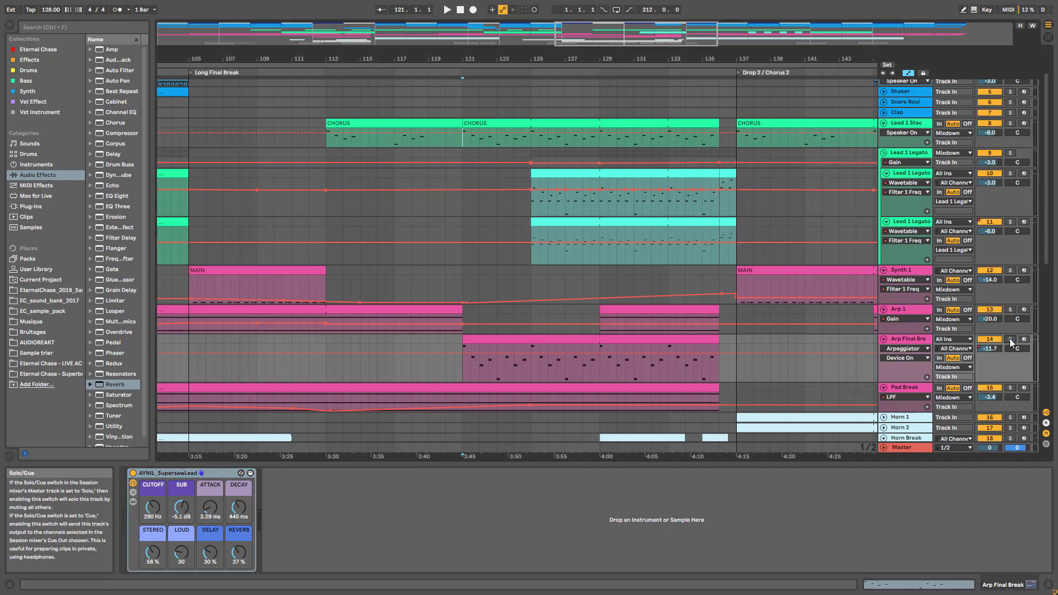
{"action": "left_click", "coordinate": [985, 341]}
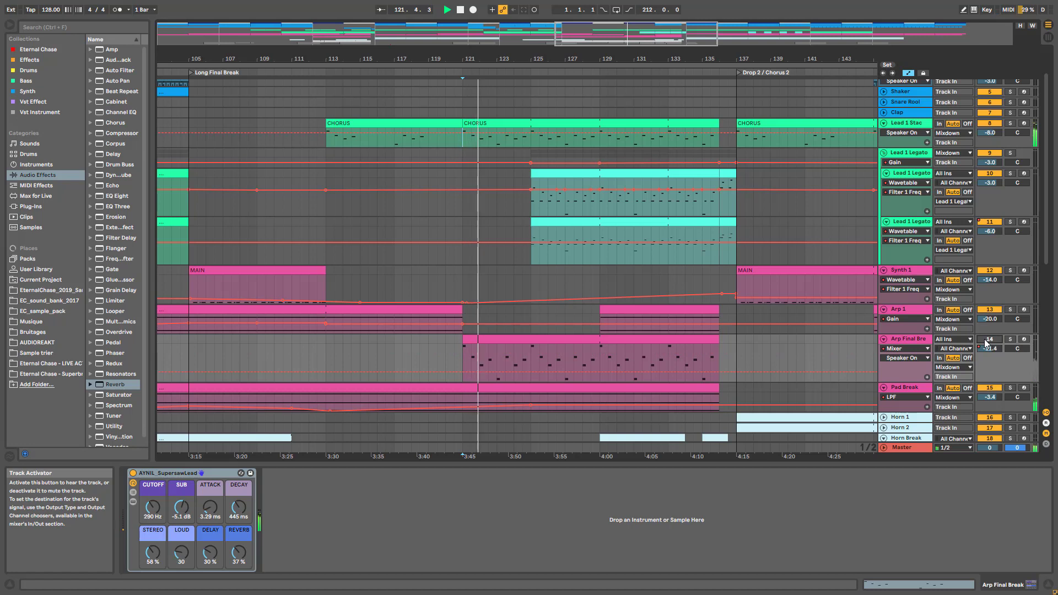
- Reactivate the Arp Final Break track and show its Mixer Track Volume automation
{"action": "left_click", "coordinate": [986, 341]}
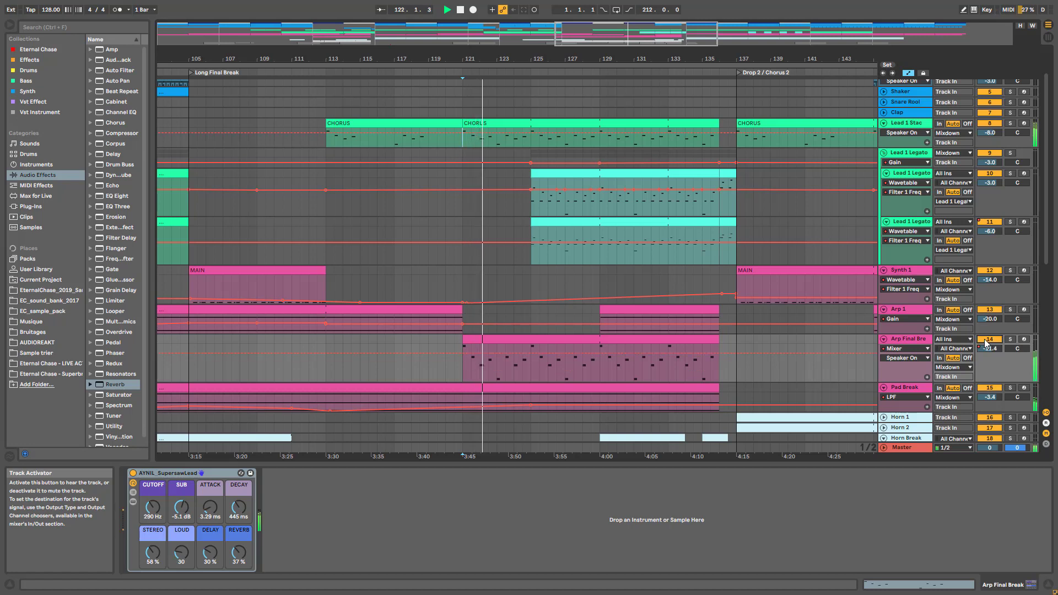
{"action": "left_click", "coordinate": [907, 349]}
{"action": "left_click", "coordinate": [907, 351]}
{"action": "left_click", "coordinate": [906, 358]}
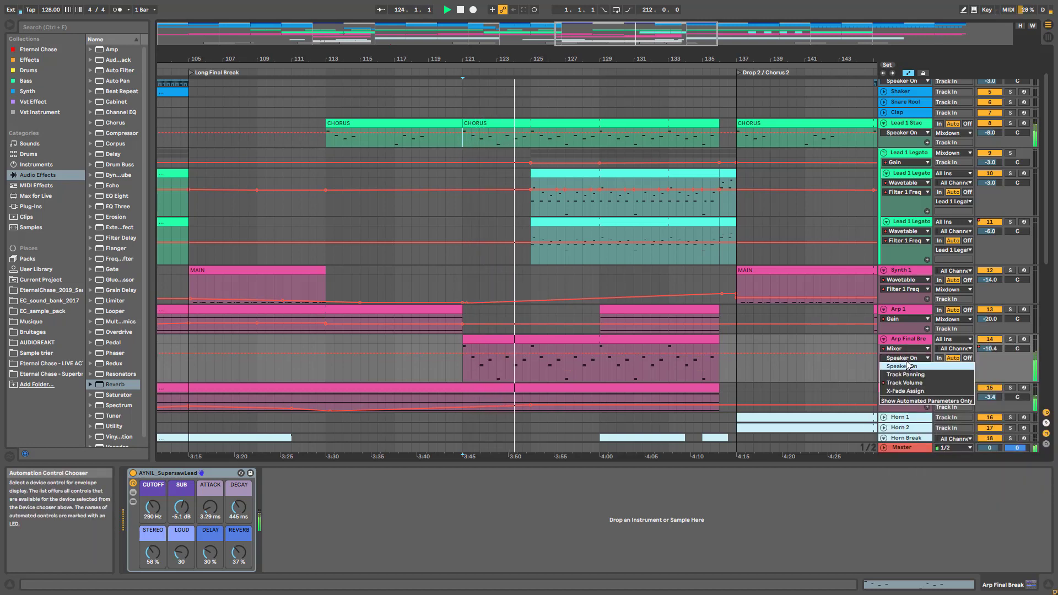
{"action": "left_click", "coordinate": [907, 384]}
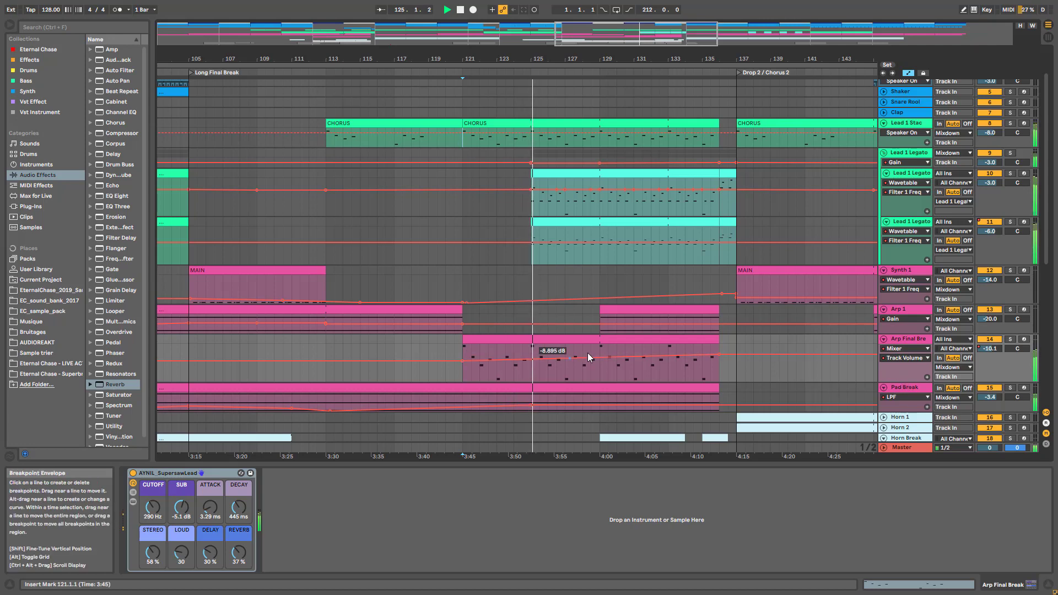
- Solo the Lead 1 Legato group during playback, stop it, and place the insert mark at bar 125 on the upper Legato track
{"action": "scroll", "coordinate": [695, 310], "scroll_direction": "up", "scroll_amount": 2}
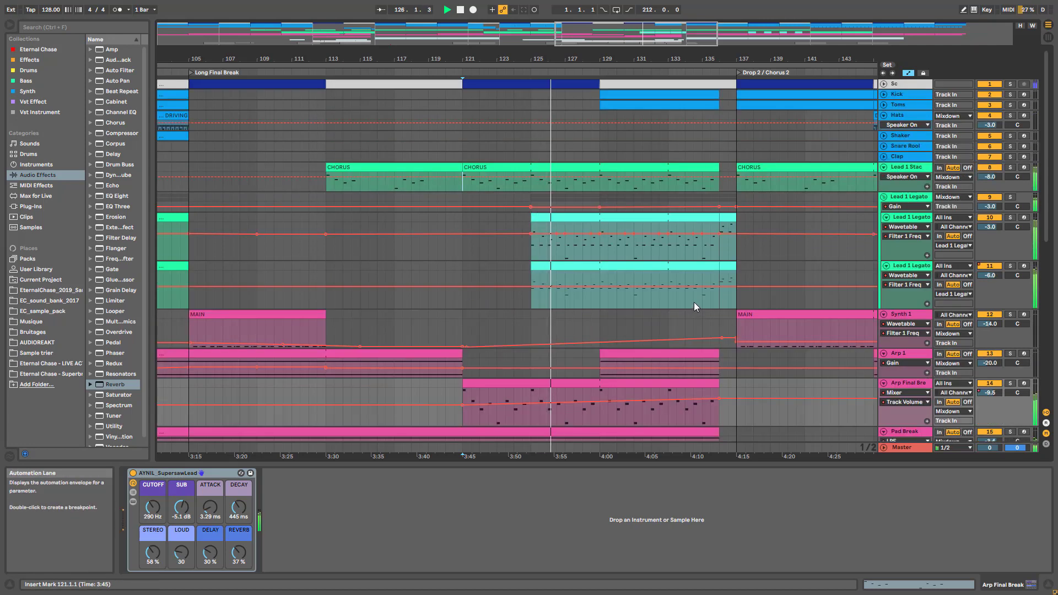
{"action": "scroll", "coordinate": [694, 302], "scroll_direction": "down", "scroll_amount": 6}
{"action": "scroll", "coordinate": [696, 292], "scroll_direction": "up", "scroll_amount": 5}
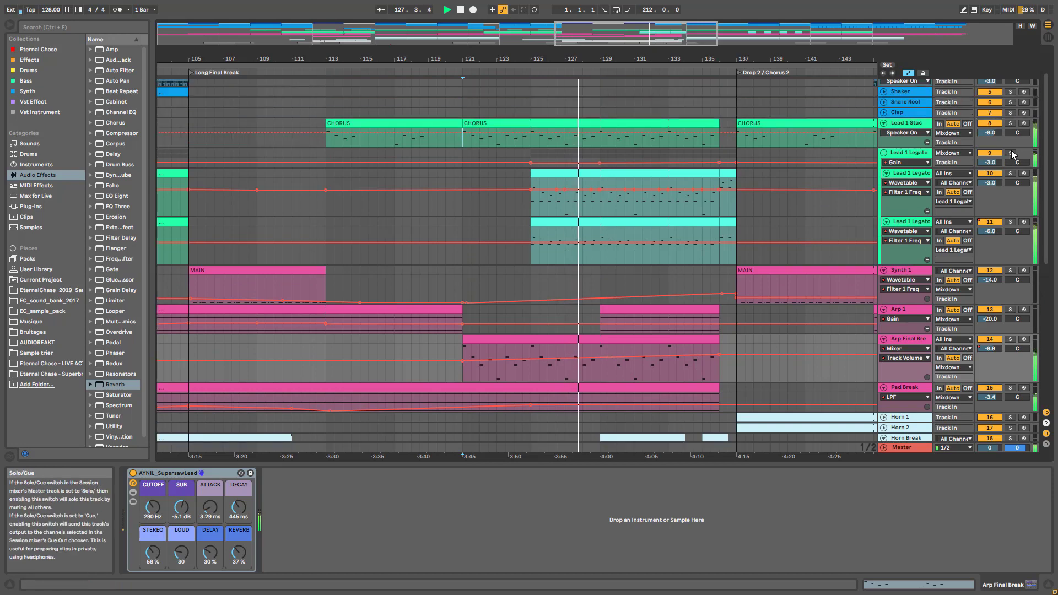
{"action": "left_click", "coordinate": [1012, 153]}
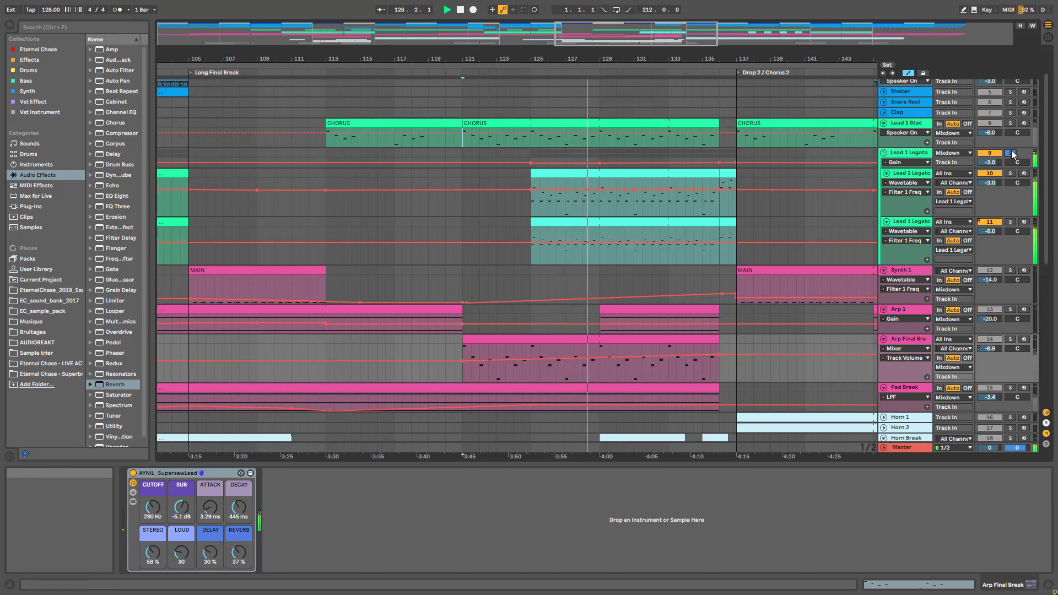
{"action": "key", "text": "space"}
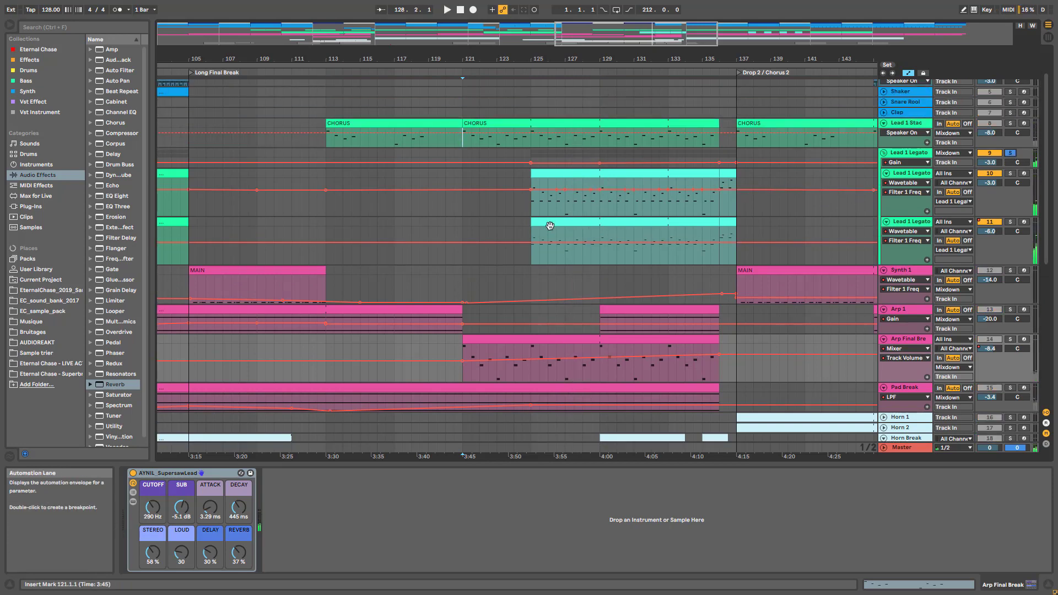
{"action": "left_click", "coordinate": [533, 210]}
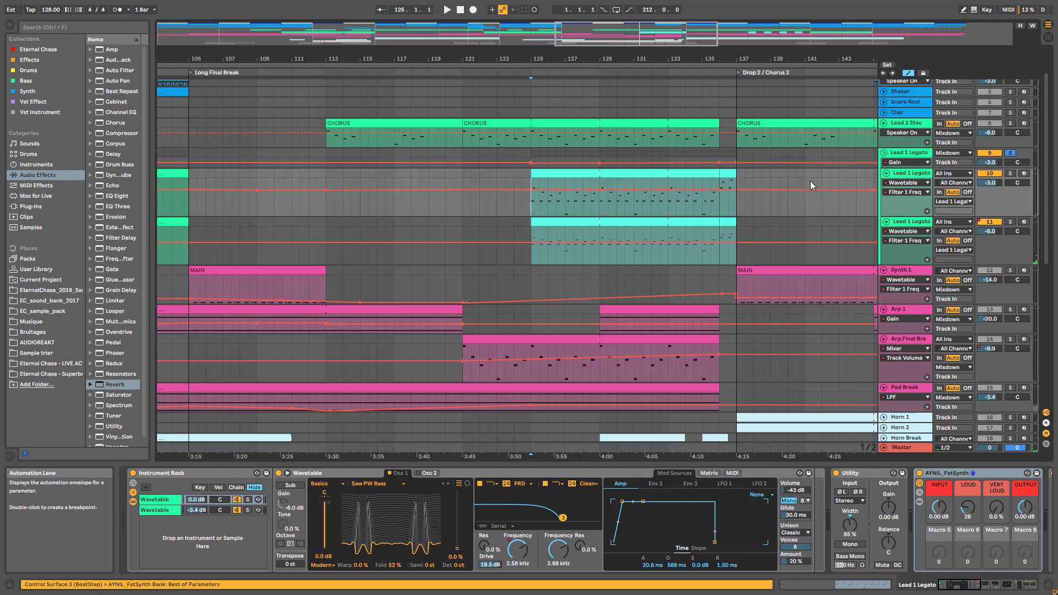
- Unsolo the Lead 1 Legato group and play the full mix from bar 125 into bar 129
{"action": "left_click", "coordinate": [1010, 154]}
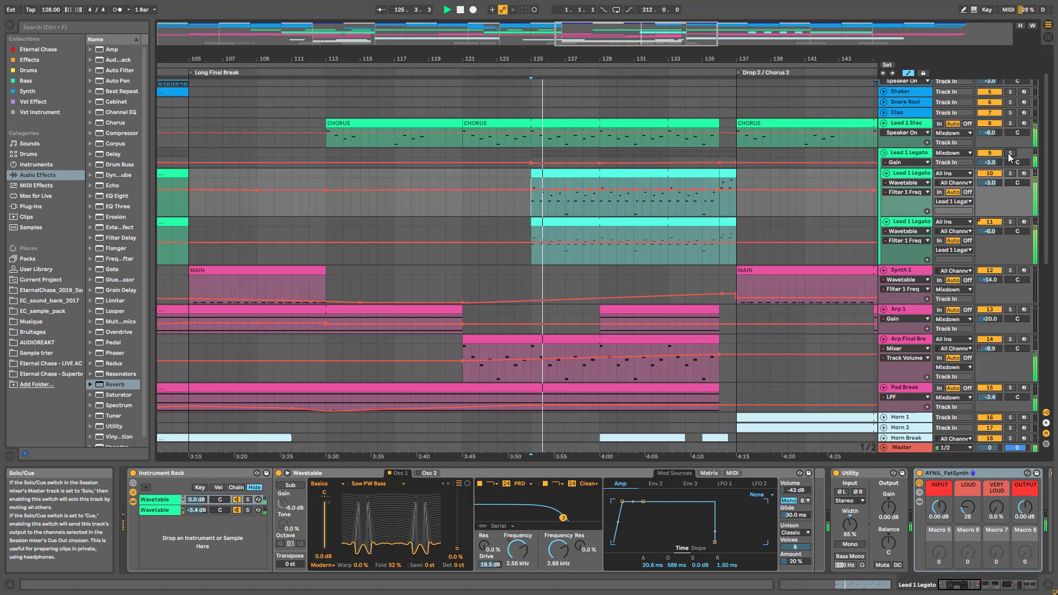
{"action": "scroll", "coordinate": [624, 306], "scroll_direction": "up", "scroll_amount": 2}
{"action": "scroll", "coordinate": [623, 313], "scroll_direction": "up", "scroll_amount": 1}
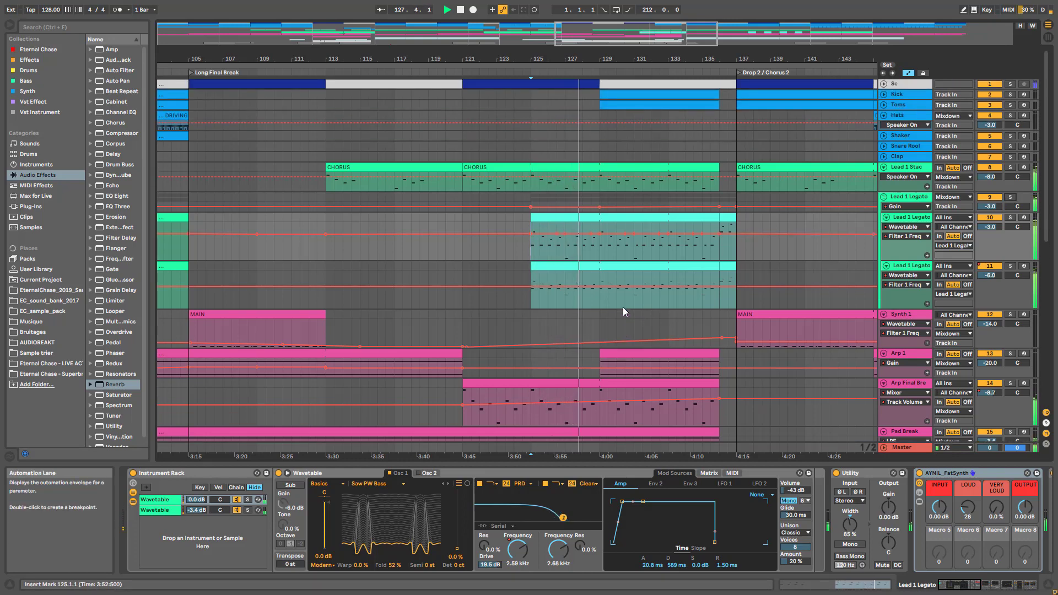
{"action": "scroll", "coordinate": [645, 271], "scroll_direction": "down", "scroll_amount": 1}
{"action": "scroll", "coordinate": [645, 271], "scroll_direction": "down", "scroll_amount": 1}
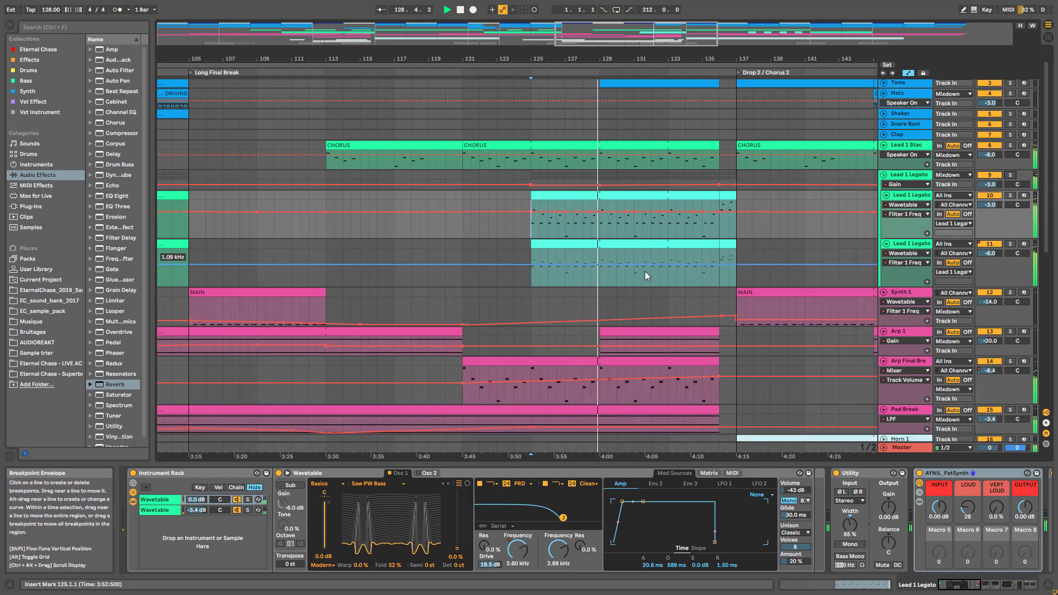
{"action": "scroll", "coordinate": [644, 271], "scroll_direction": "up", "scroll_amount": 2}
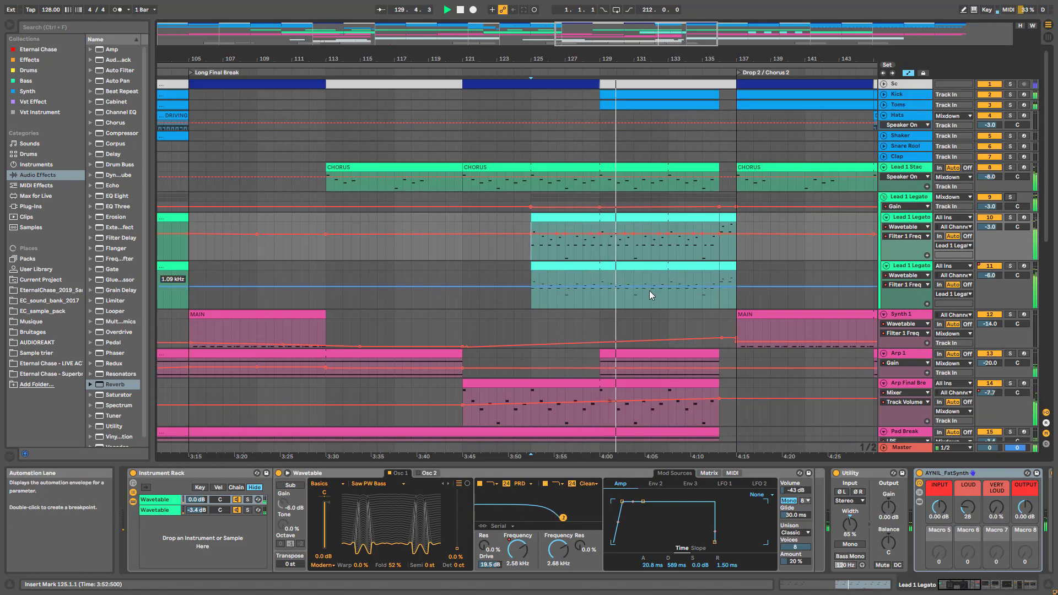
{"action": "key", "text": "space"}
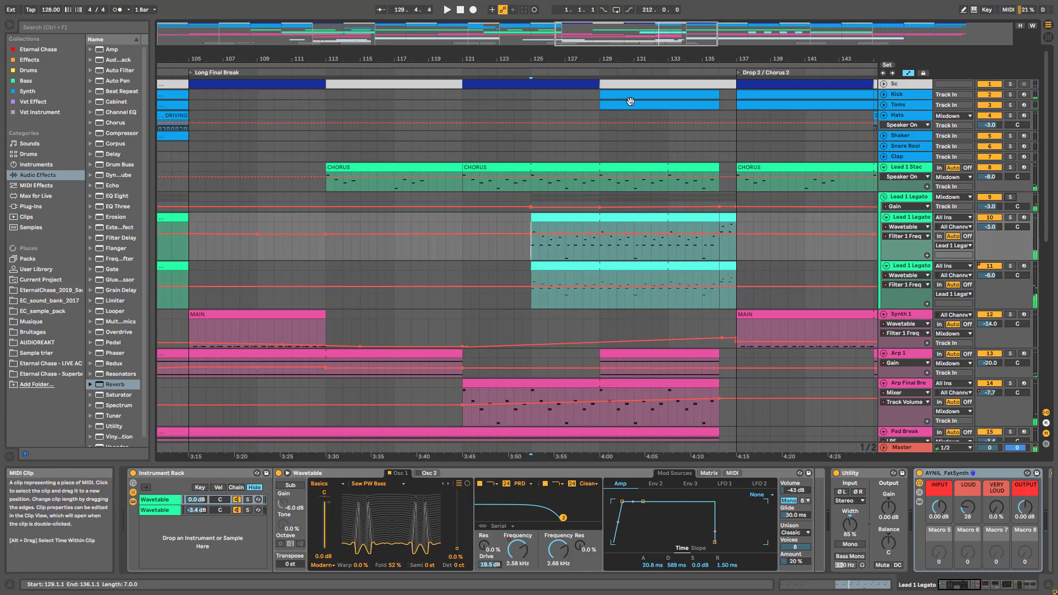
- Review the tracks down to Mixdown around bar 129 and play the soloed Lead 1 Legato group from bars 125 and 129
{"action": "scroll", "coordinate": [776, 319], "scroll_direction": "down", "scroll_amount": 10}
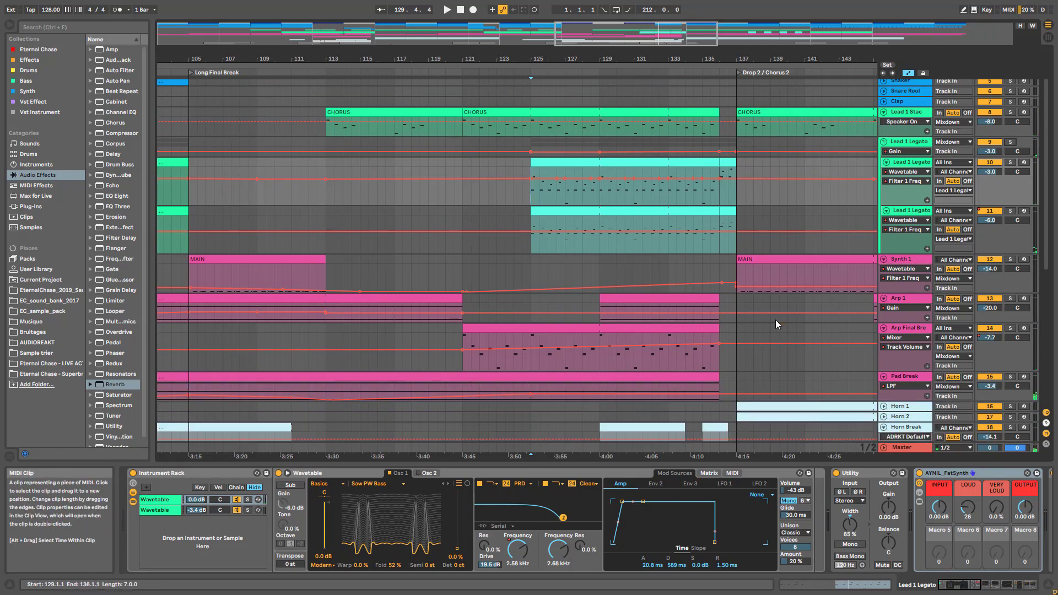
{"action": "scroll", "coordinate": [900, 414], "scroll_direction": "down", "scroll_amount": 15}
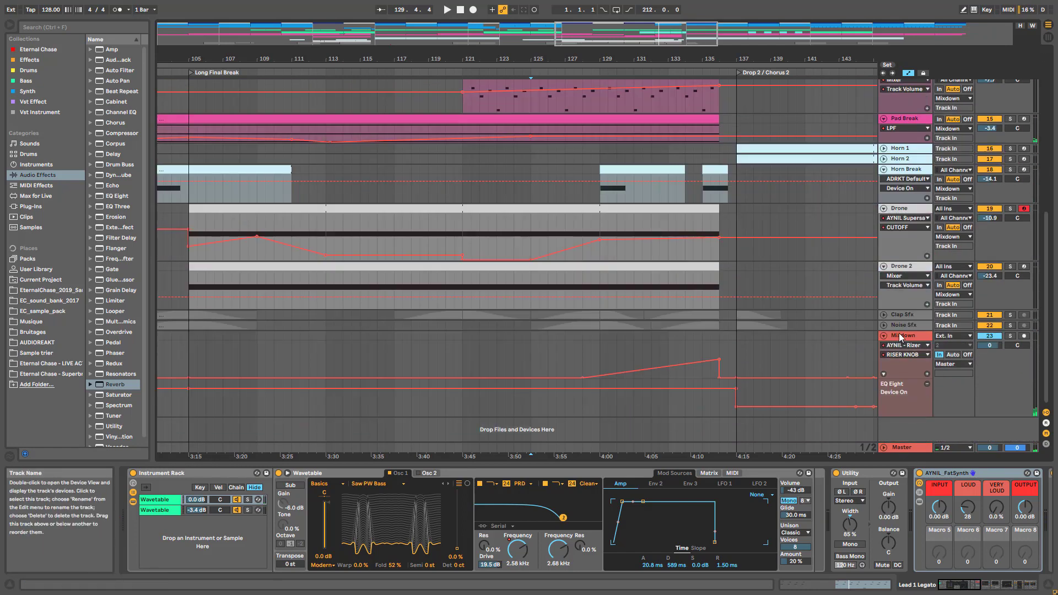
{"action": "scroll", "coordinate": [623, 401], "scroll_direction": "up", "scroll_amount": 20}
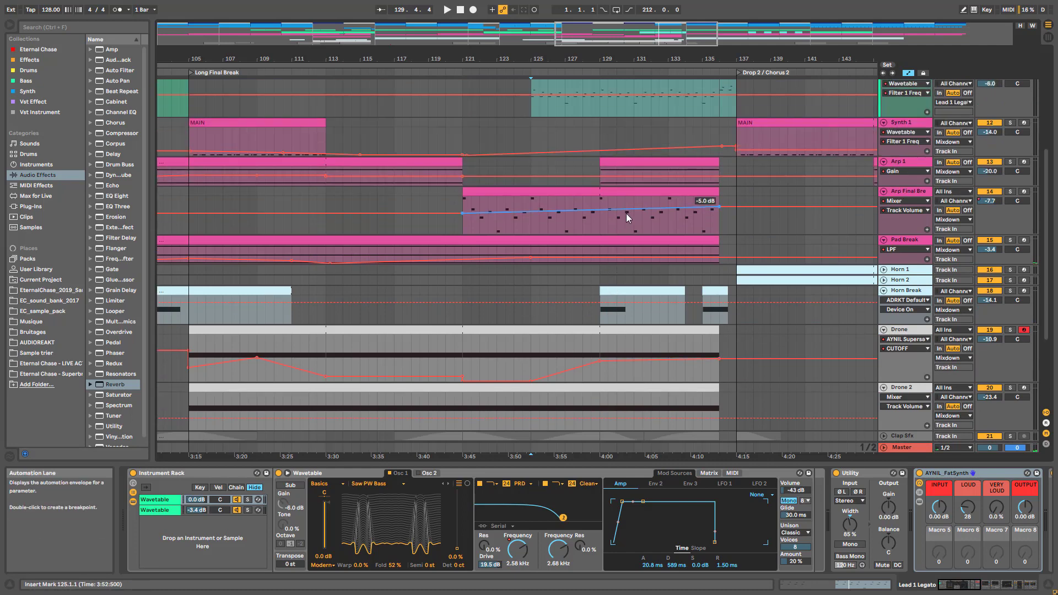
{"action": "scroll", "coordinate": [626, 213], "scroll_direction": "up", "scroll_amount": 5}
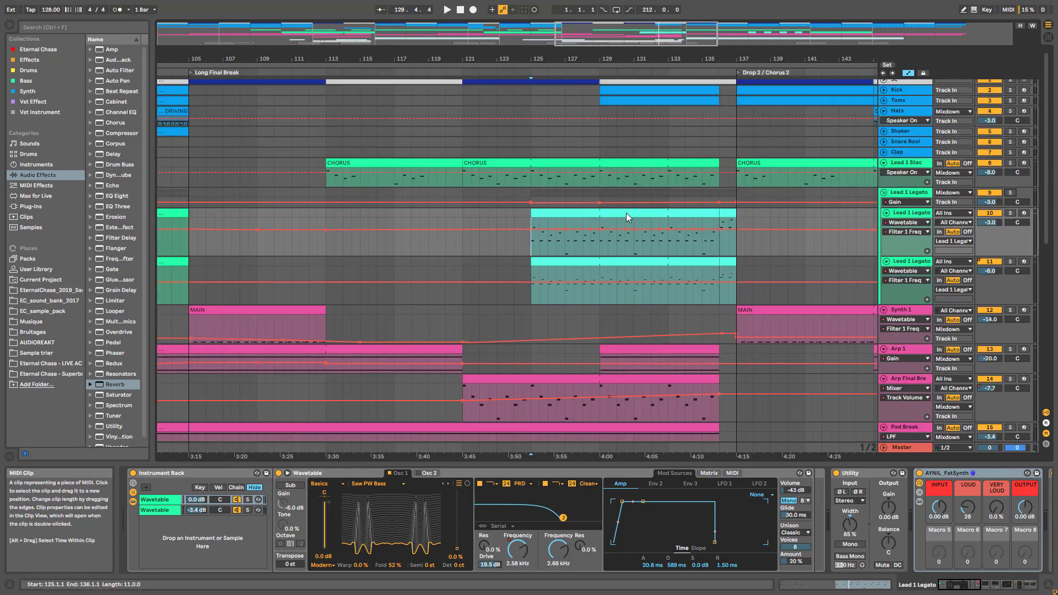
{"action": "scroll", "coordinate": [626, 212], "scroll_direction": "down", "scroll_amount": 5}
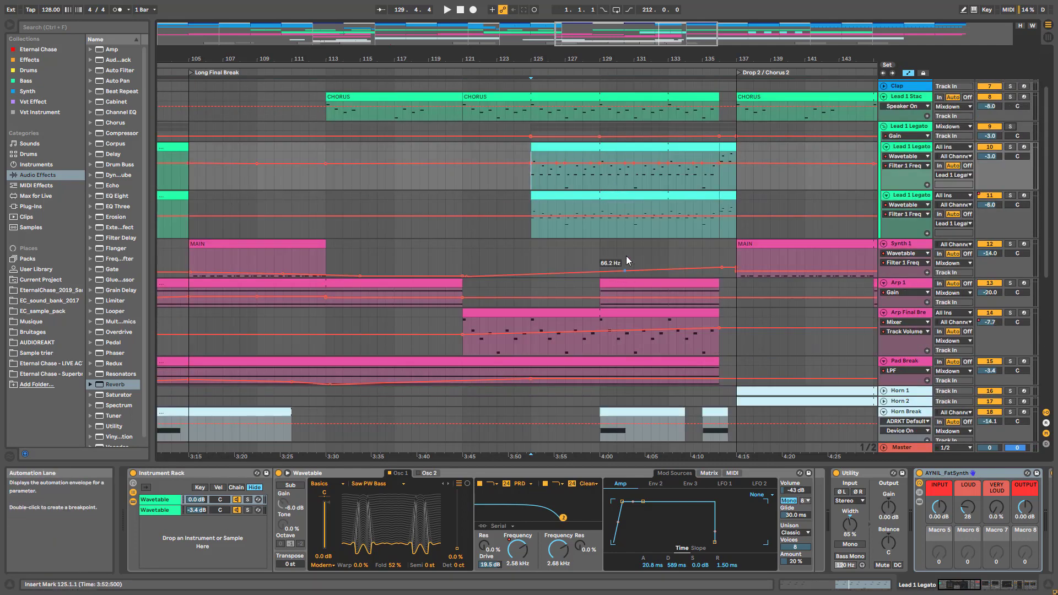
{"action": "left_click", "coordinate": [1010, 126]}
{"action": "key", "text": "space"}
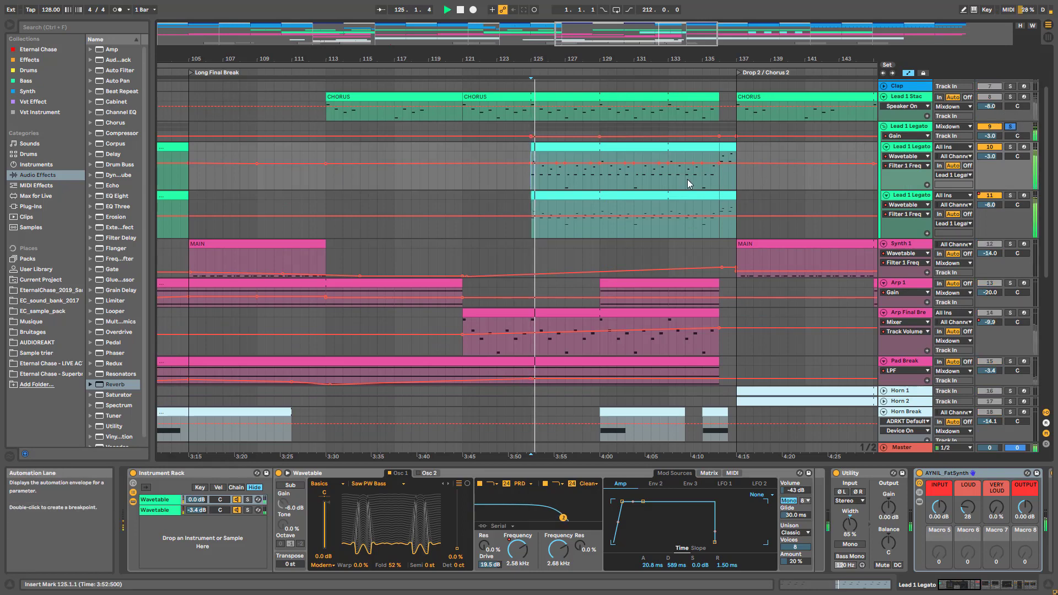
{"action": "key", "text": "space"}
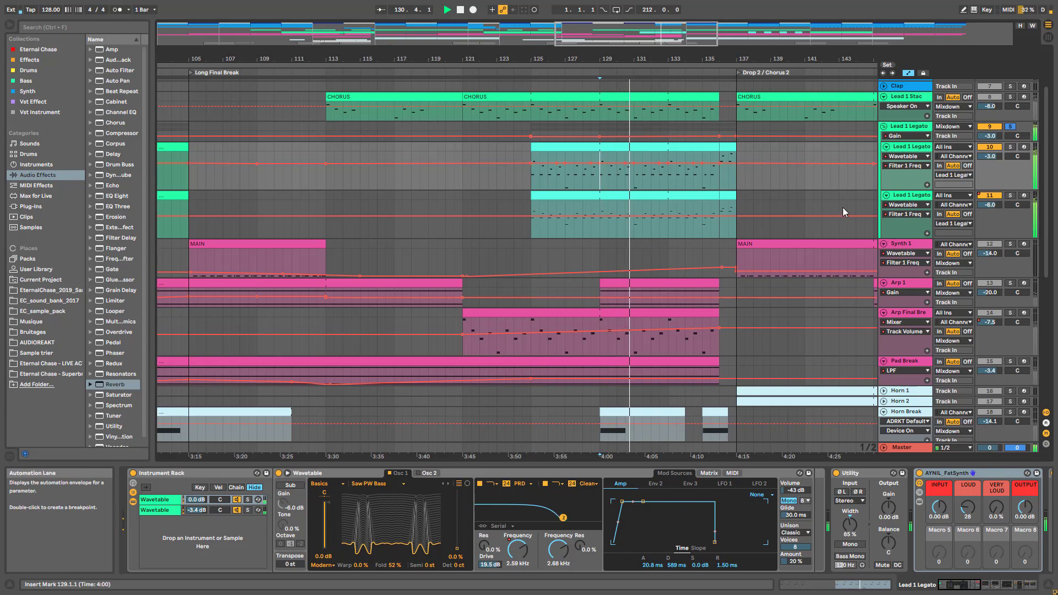
- Show the Mixdown track's AYNIL - Rizer rack contents and select part of its rising RISER KNOB automation around bars 132–135
{"action": "scroll", "coordinate": [845, 206], "scroll_direction": "down", "scroll_amount": 2}
{"action": "scroll", "coordinate": [923, 193], "scroll_direction": "down", "scroll_amount": 3}
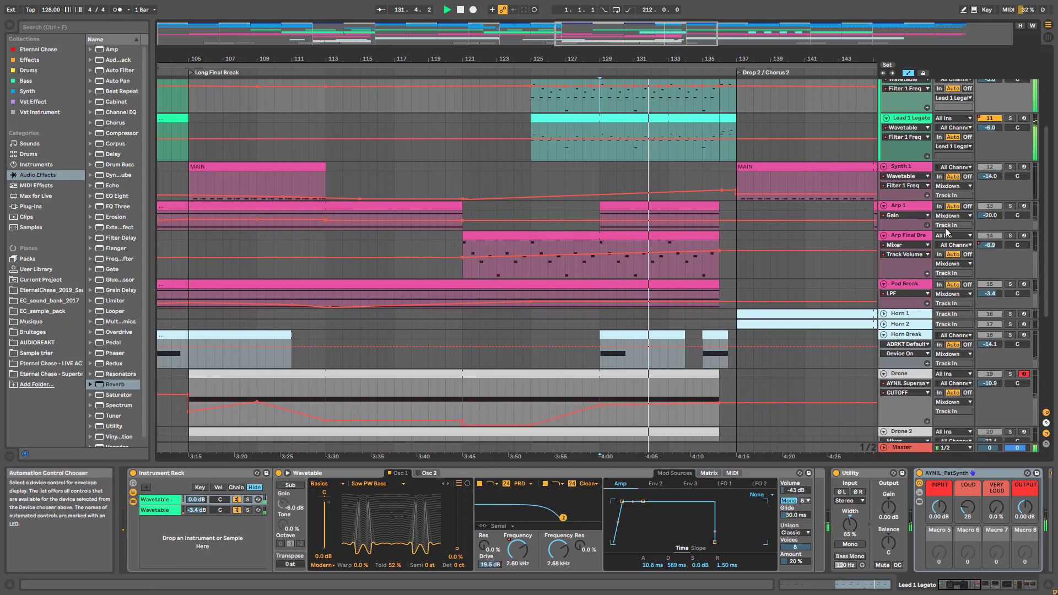
{"action": "scroll", "coordinate": [577, 385], "scroll_direction": "down", "scroll_amount": 3}
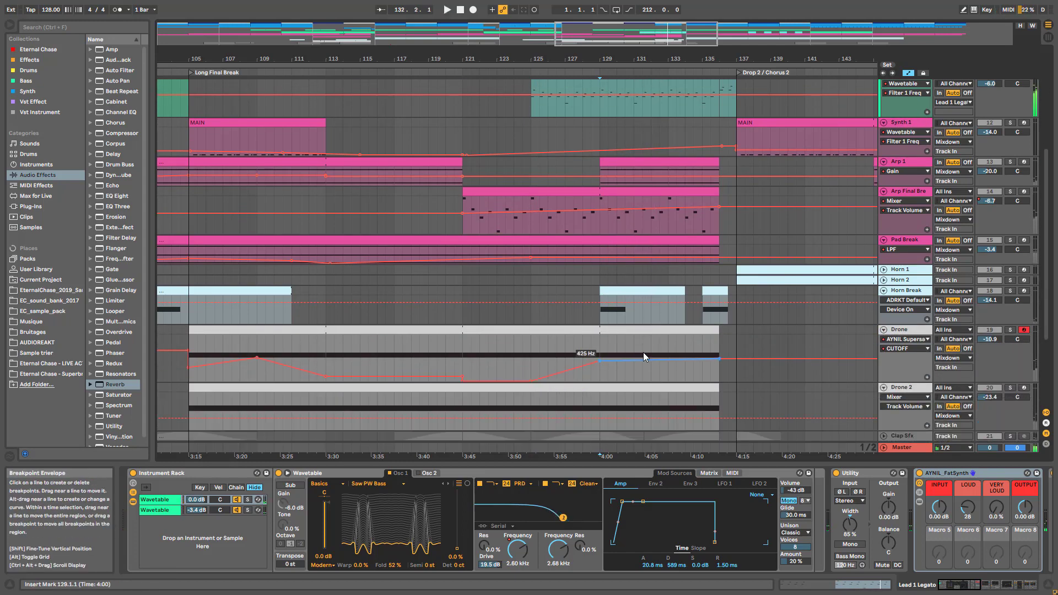
{"action": "scroll", "coordinate": [643, 352], "scroll_direction": "down", "scroll_amount": 5}
{"action": "left_click", "coordinate": [913, 349]}
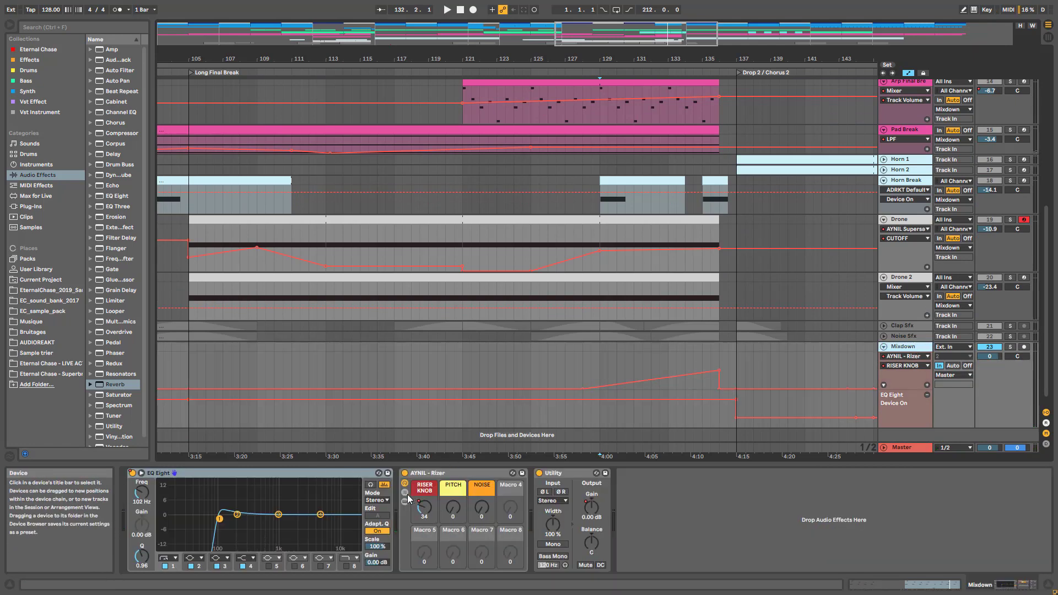
{"action": "left_click_drag", "start_coordinate": [659, 367], "coordinate": [711, 375]}
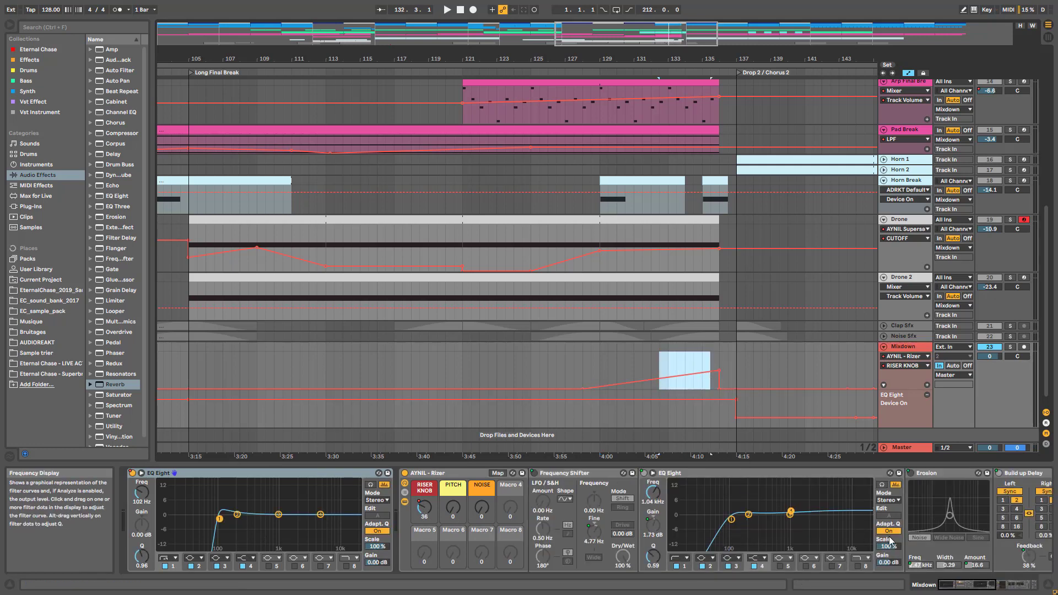
- Unsolo the Lead 1 Legato group and play the full mix from bar 125, focusing on the transition into Drop 2 / Chorus 2
{"action": "scroll", "coordinate": [738, 207], "scroll_direction": "up", "scroll_amount": 6}
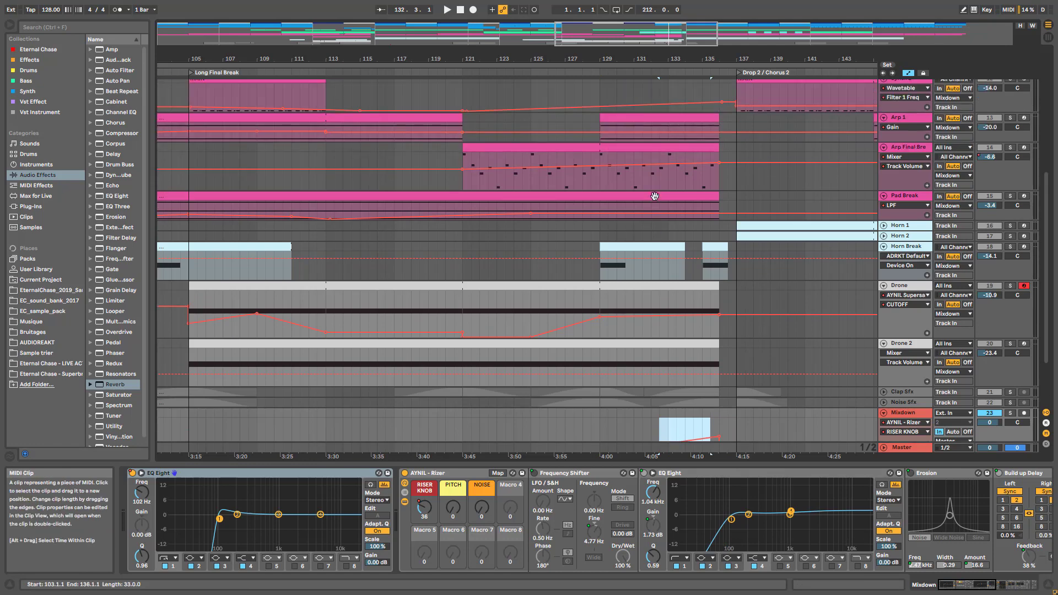
{"action": "scroll", "coordinate": [634, 147], "scroll_direction": "up", "scroll_amount": 2}
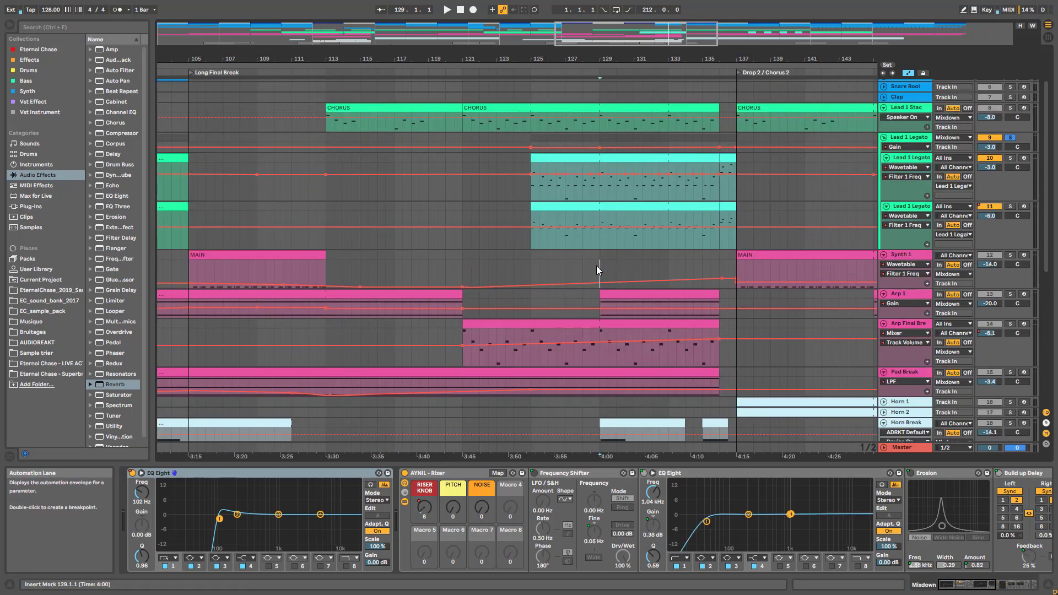
{"action": "left_click", "coordinate": [596, 265]}
{"action": "left_click", "coordinate": [531, 274]}
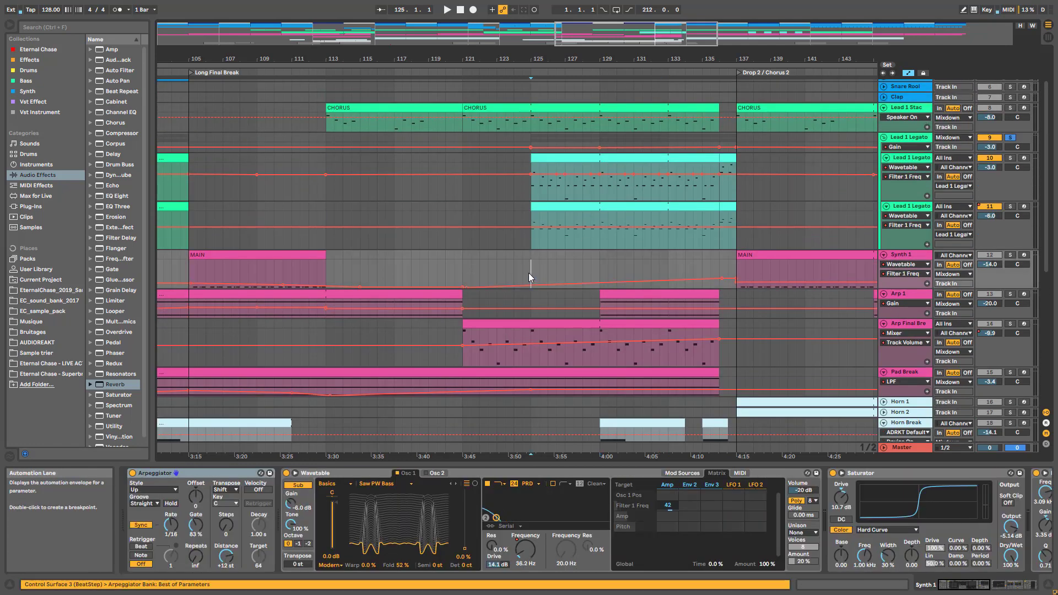
{"action": "left_click", "coordinate": [1011, 137]}
{"action": "scroll", "coordinate": [740, 233], "scroll_direction": "up", "scroll_amount": 2}
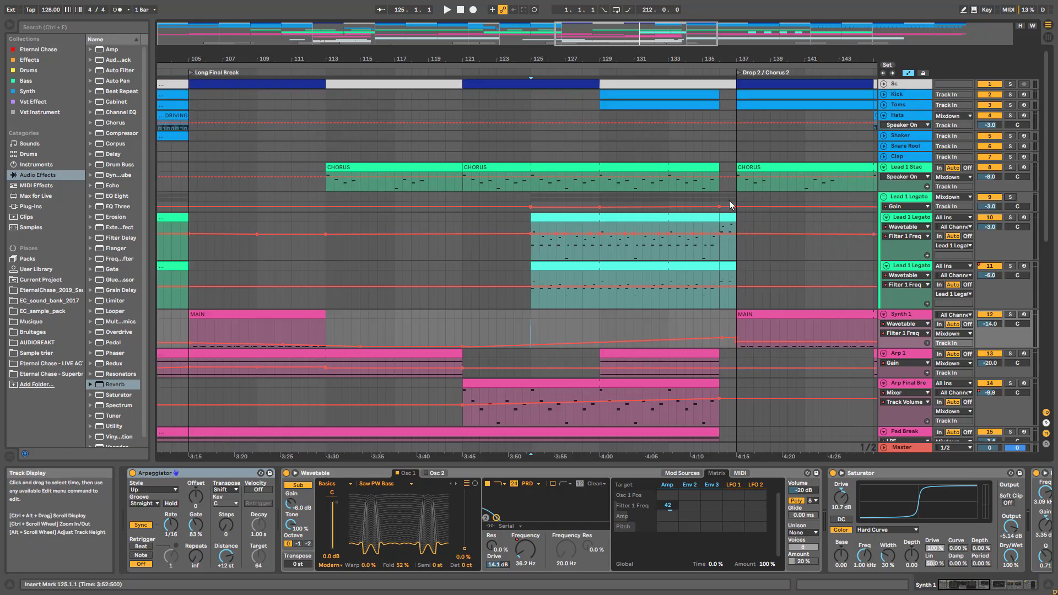
{"action": "key", "text": "space"}
{"action": "left_click_drag", "start_coordinate": [611, 59], "coordinate": [577, 45]}
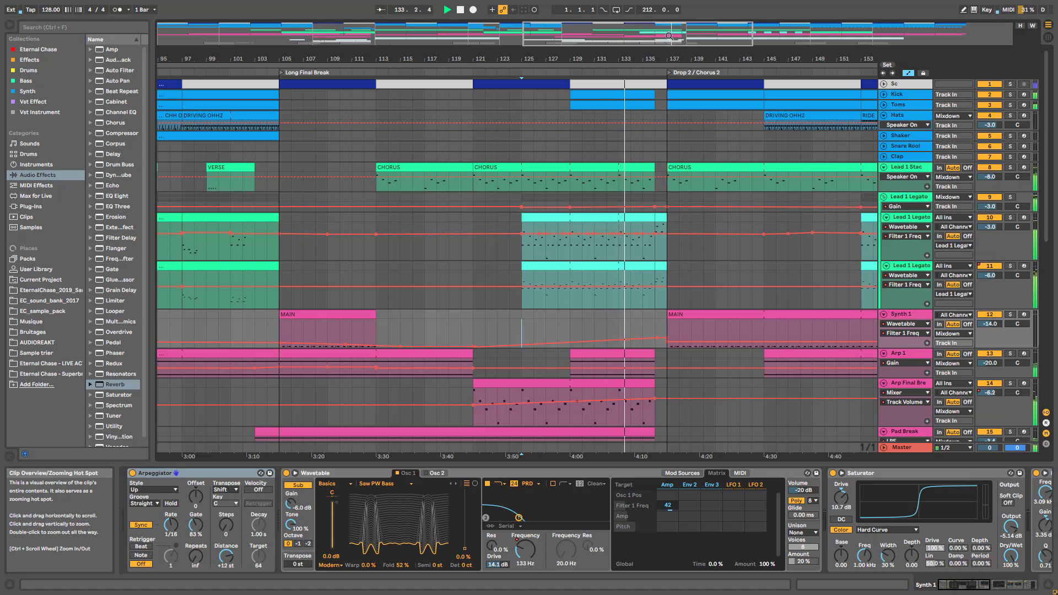
{"action": "mouse_move", "coordinate": [670, 25]}
{"action": "left_mouse_down"}
{"action": "mouse_move", "coordinate": [669, 50]}
{"action": "mouse_move", "coordinate": [668, 34]}
{"action": "mouse_move", "coordinate": [680, 34]}
{"action": "left_mouse_up"}
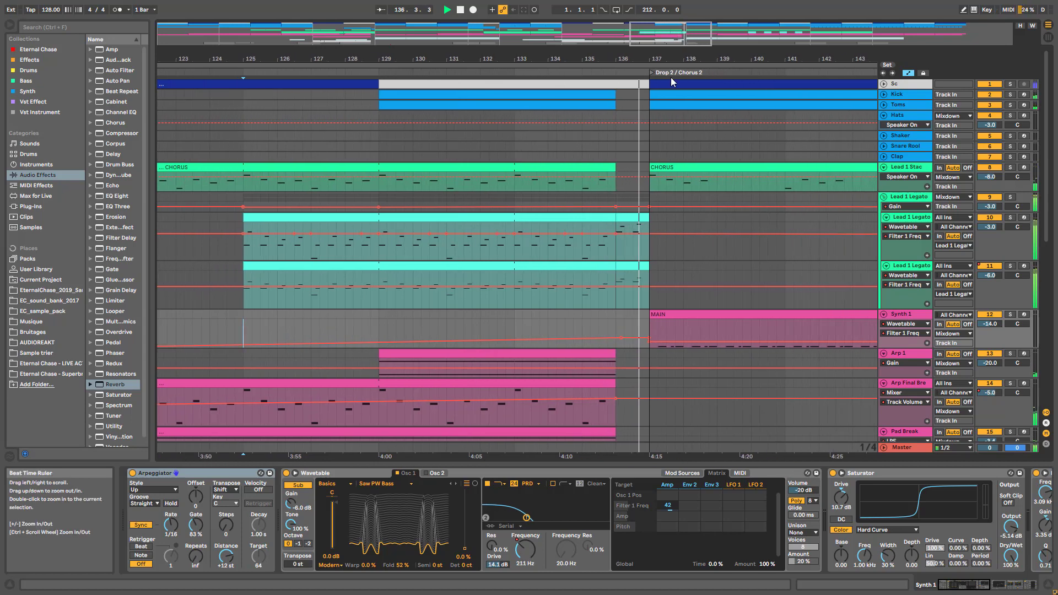
- Stop playback, select bar 136 on each Lead 1 Legato track in turn, and enlarge the Lead 1 Stac track
{"action": "left_click", "coordinate": [640, 275]}
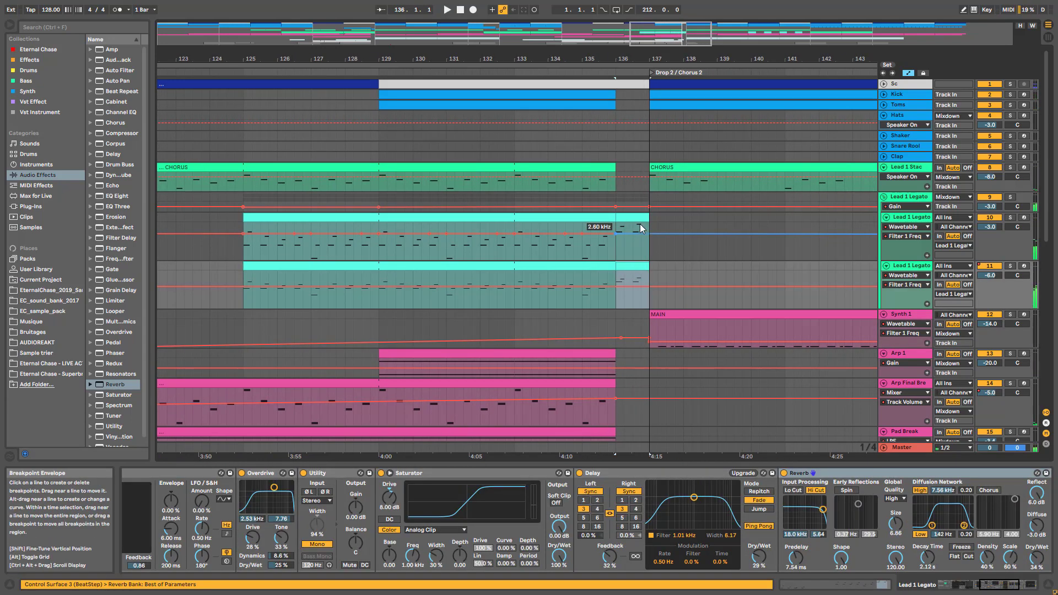
{"action": "left_click", "coordinate": [640, 217]}
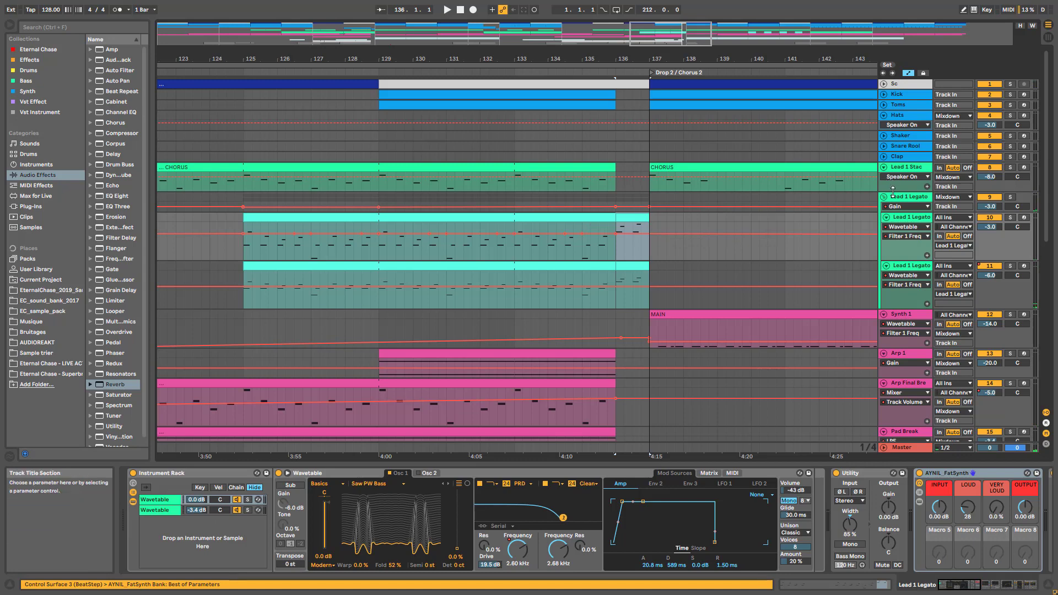
{"action": "left_click", "coordinate": [554, 167]}
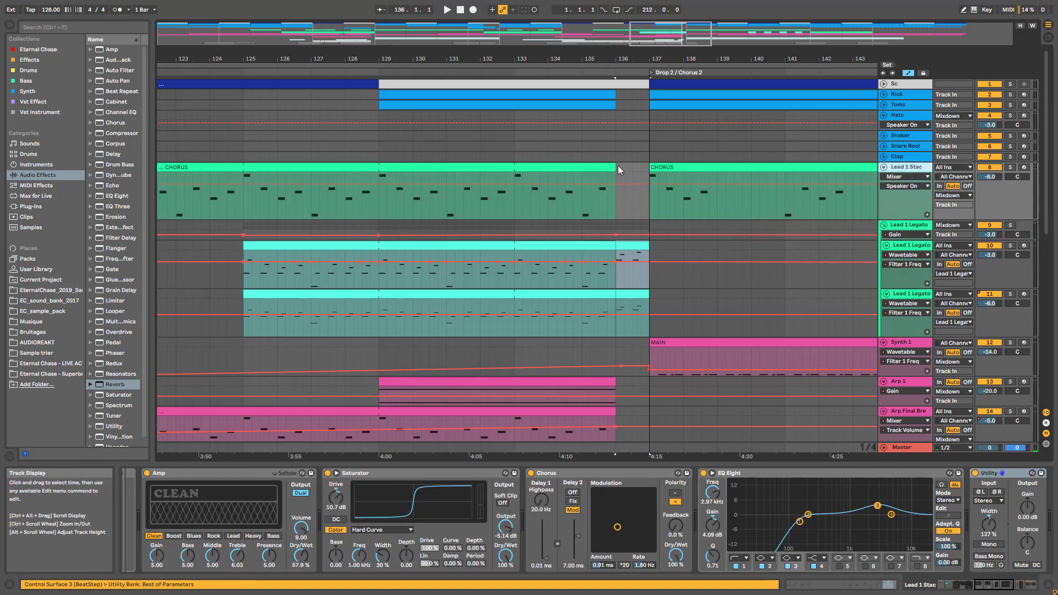
- Examine the one-bar gap at bar 136 on Lead 1 Stac against the first two bars of its Drop 2 CHORUS clip
{"action": "left_click_drag", "start_coordinate": [615, 171], "coordinate": [649, 173]}
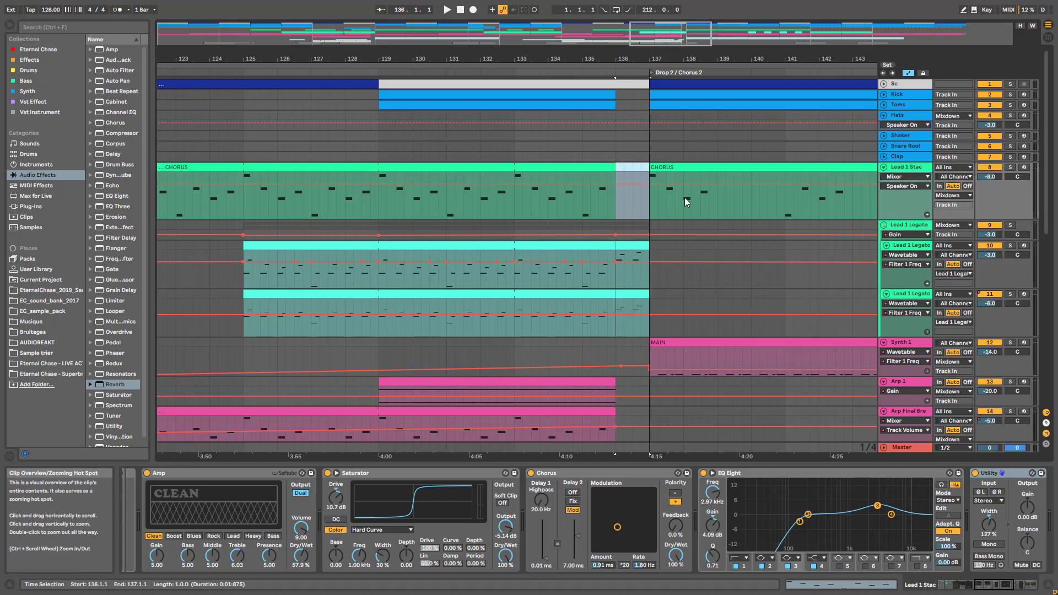
{"action": "left_click", "coordinate": [686, 170]}
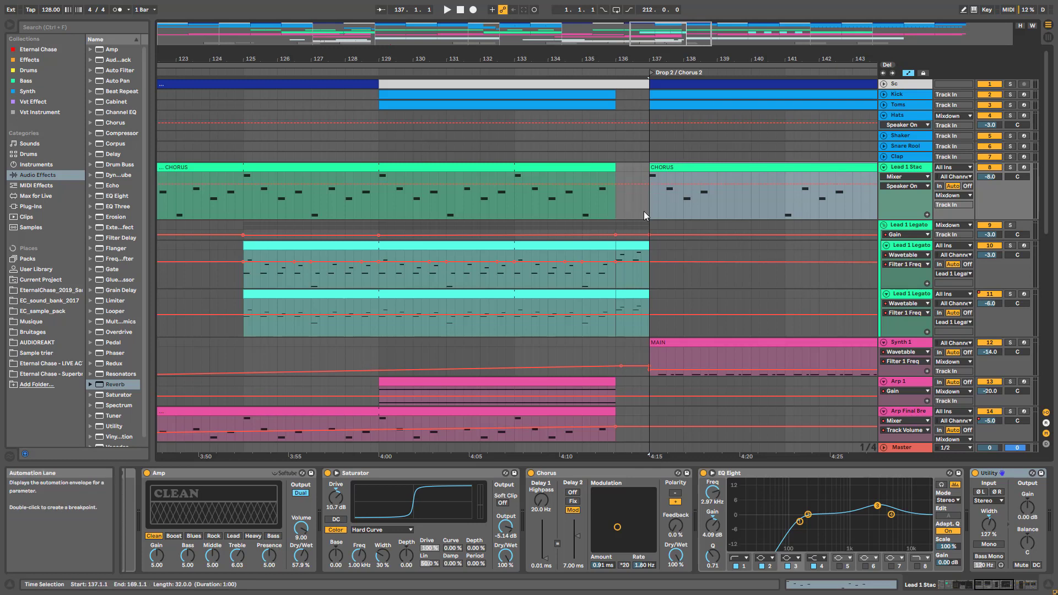
{"action": "left_click_drag", "start_coordinate": [650, 216], "coordinate": [708, 169]}
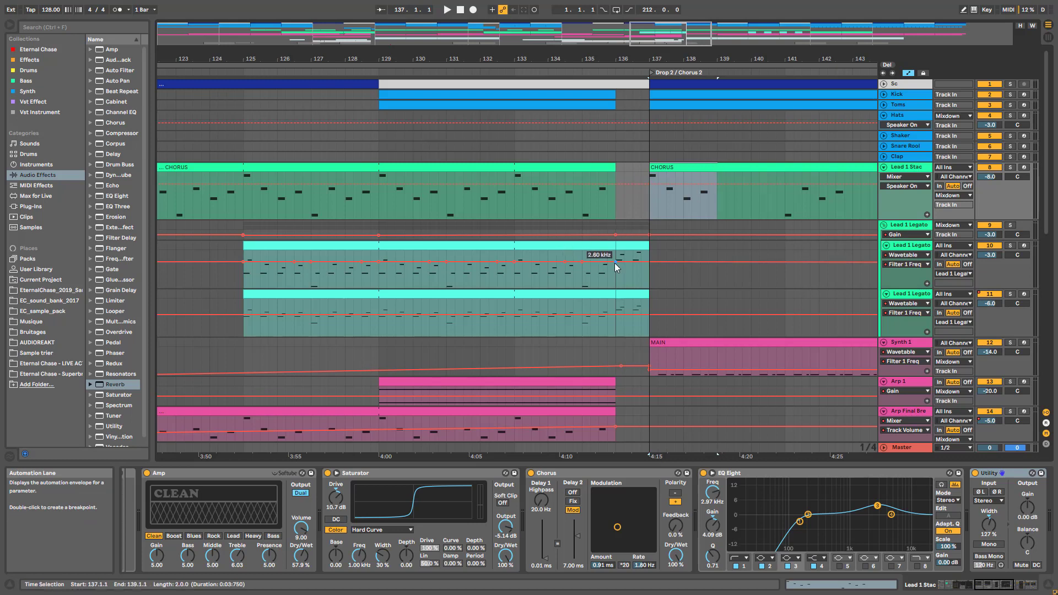
{"action": "left_click", "coordinate": [624, 214]}
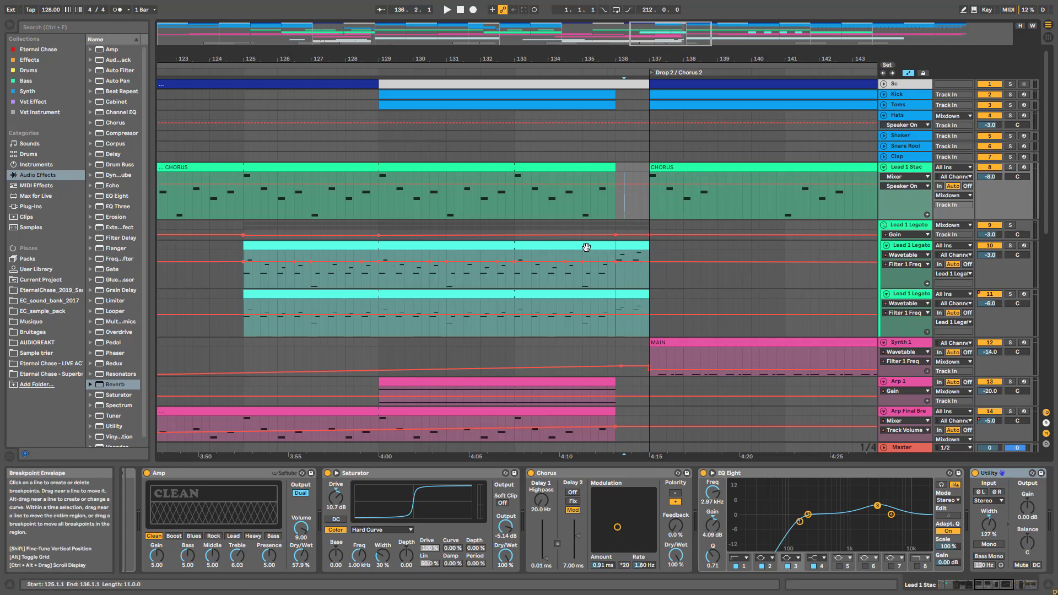
- Inspect the notes of the bar 136 fill on both Lead 1 Legato tracks
{"action": "mouse_move", "coordinate": [616, 247]}
{"action": "left_mouse_down"}
{"action": "mouse_move", "coordinate": [641, 246]}
{"action": "mouse_move", "coordinate": [617, 258]}
{"action": "left_mouse_up"}
{"action": "double_click", "coordinate": [630, 247]}
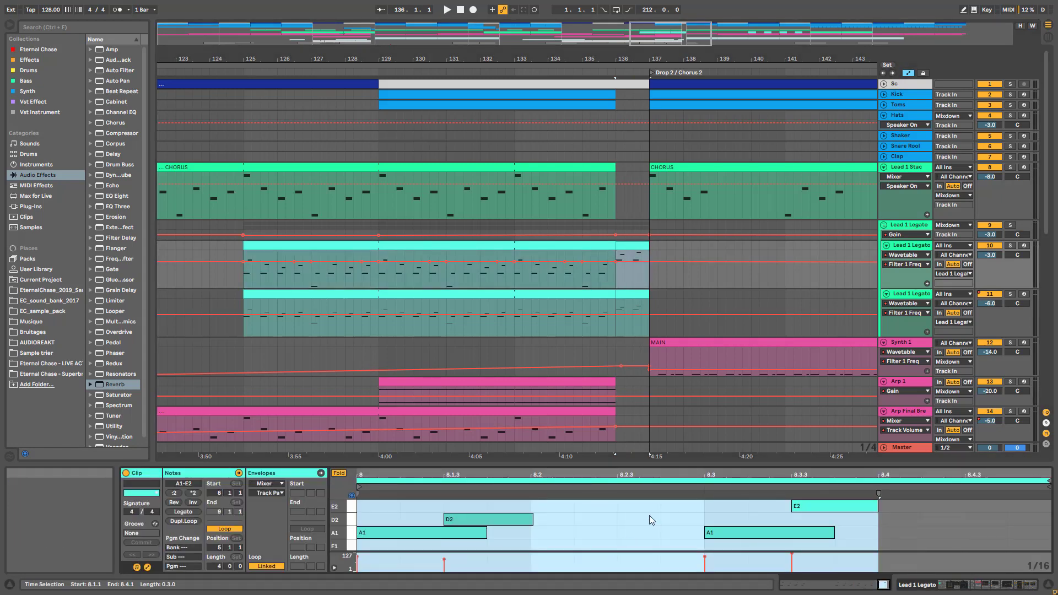
{"action": "left_click", "coordinate": [638, 292]}
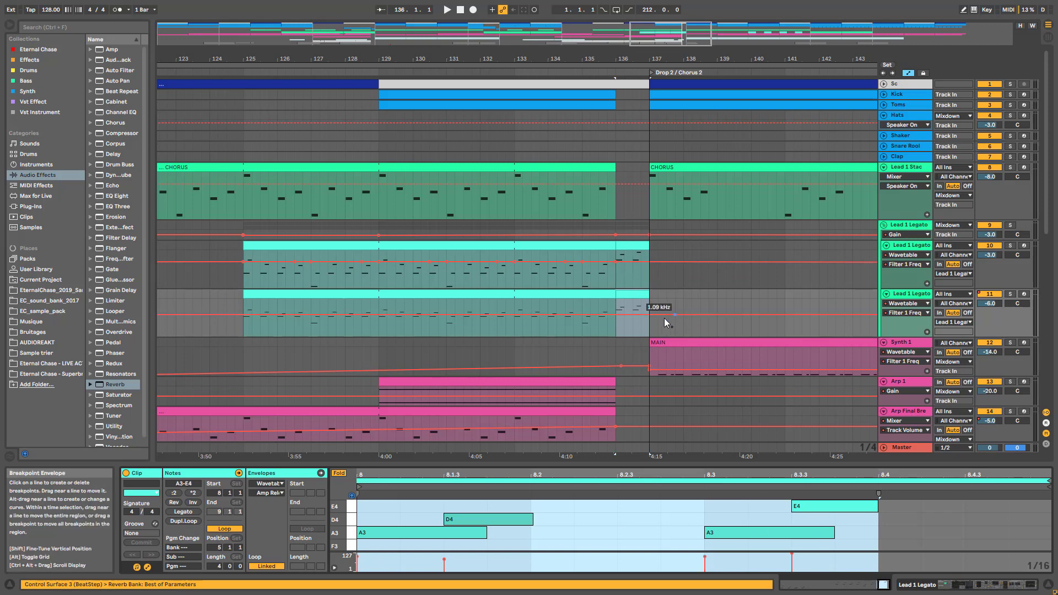
- Audition the Lead 1 Legato group from bar 135, soloing it for the fill and releasing the solo
{"action": "left_click", "coordinate": [586, 325]}
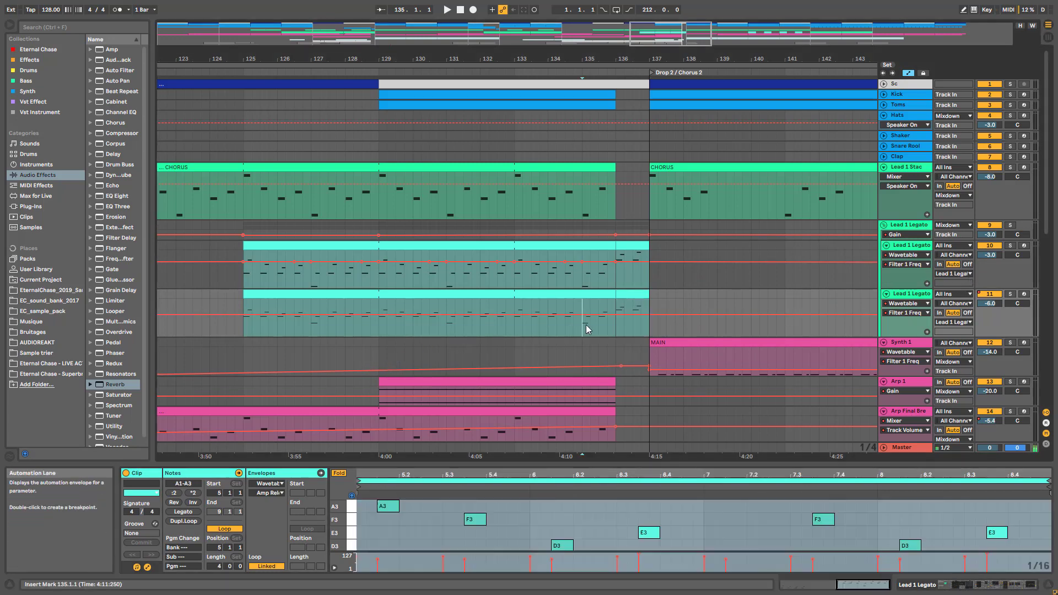
{"action": "key", "text": "space"}
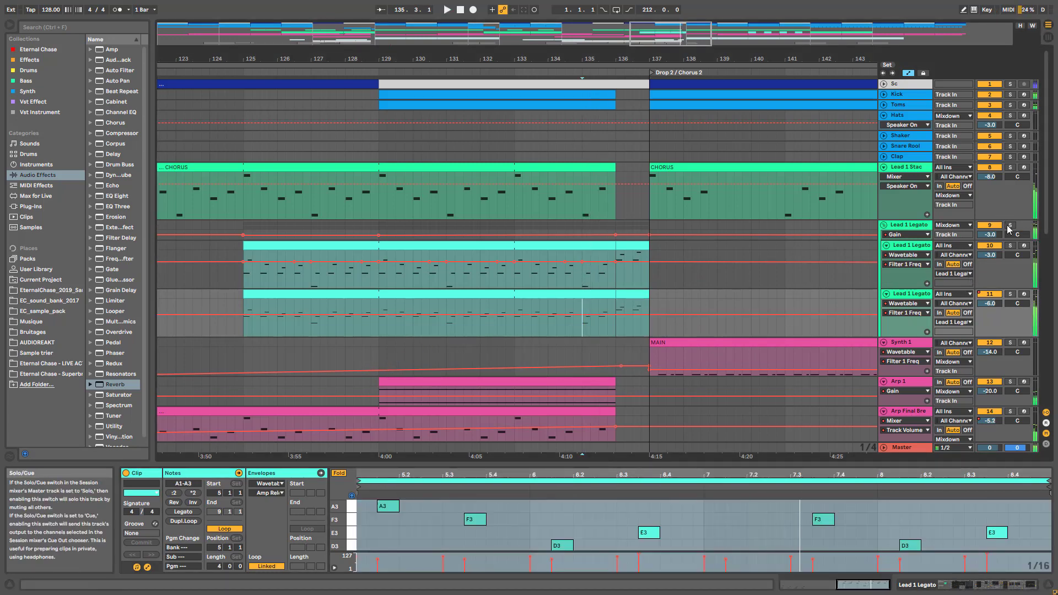
{"action": "left_click", "coordinate": [1010, 225]}
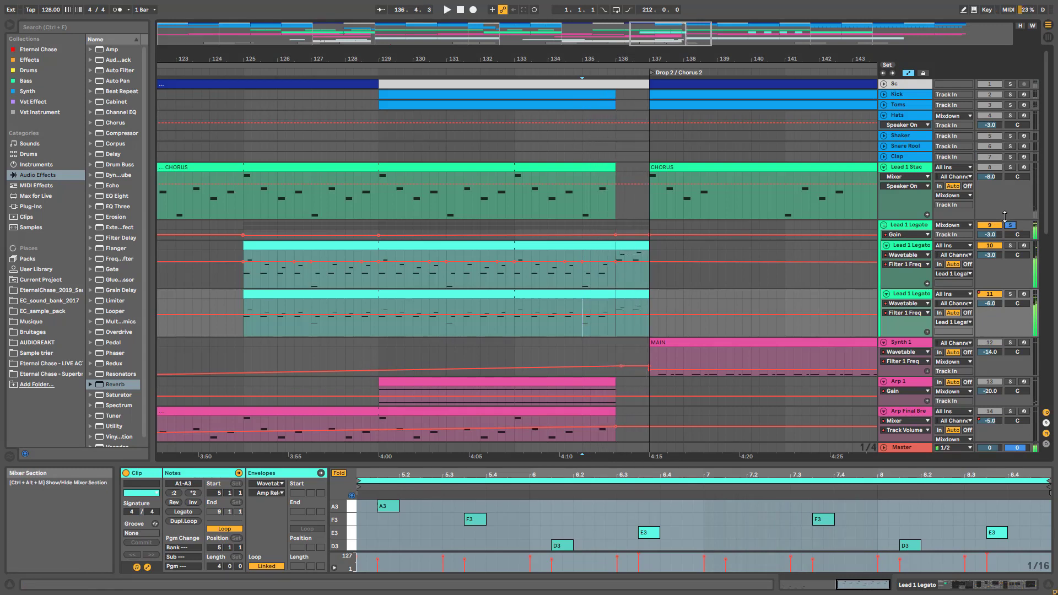
{"action": "left_click", "coordinate": [1010, 226]}
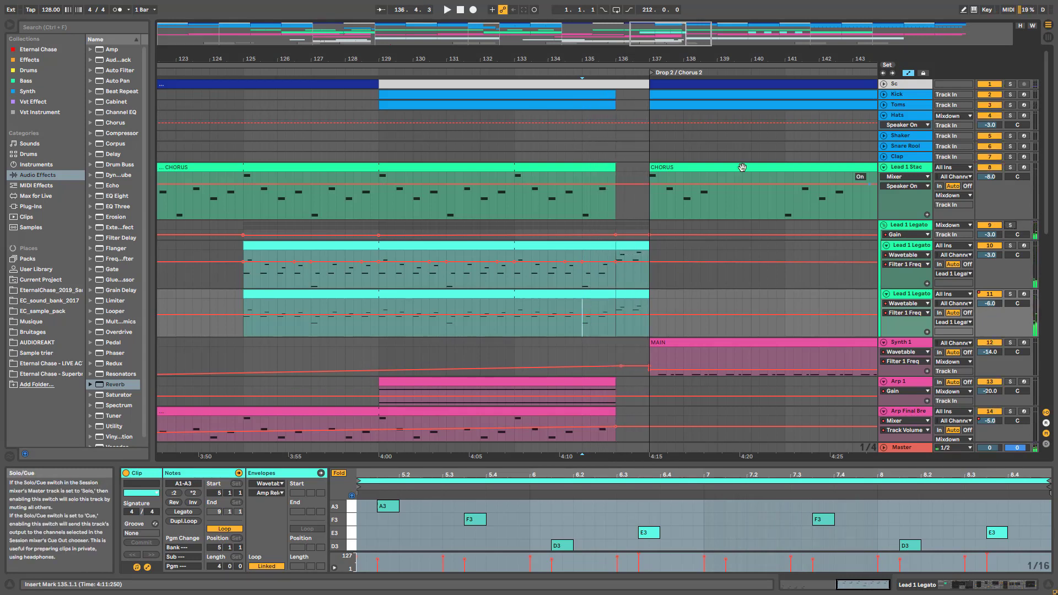
- Audition the short Horn Break clip at bar 135 in solo, and release the track's solo
{"action": "left_click_drag", "start_coordinate": [691, 31], "coordinate": [659, 27]}
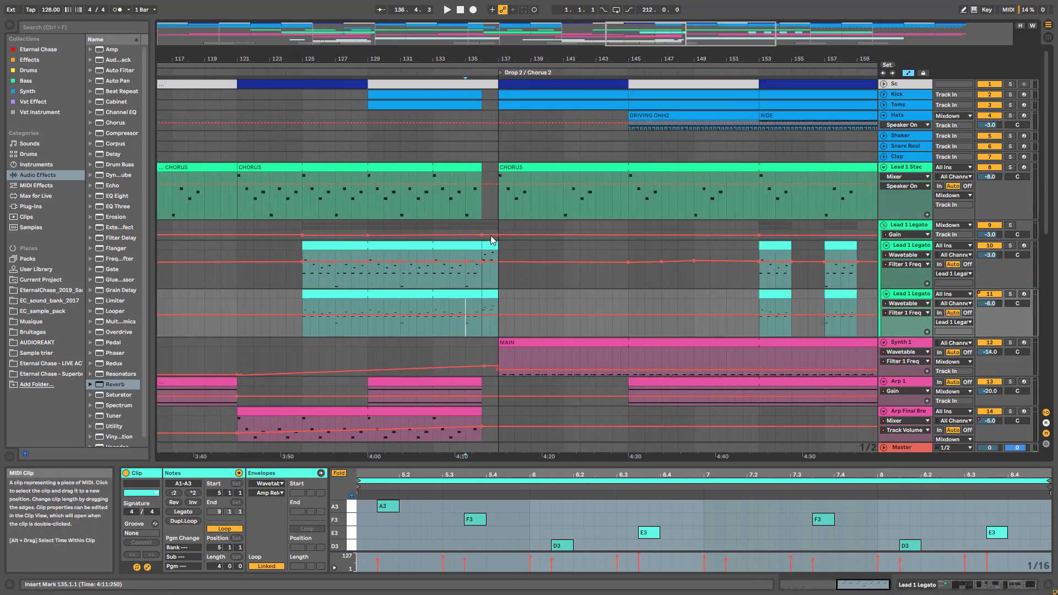
{"action": "scroll", "coordinate": [486, 257], "scroll_direction": "down", "scroll_amount": 8}
{"action": "scroll", "coordinate": [485, 259], "scroll_direction": "down", "scroll_amount": 3}
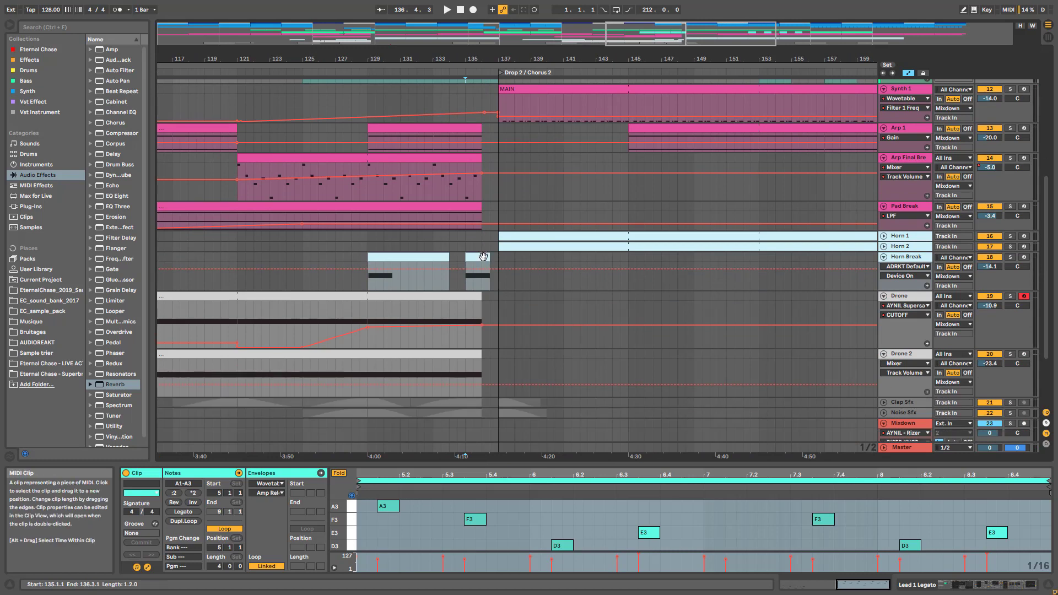
{"action": "left_click", "coordinate": [806, 253]}
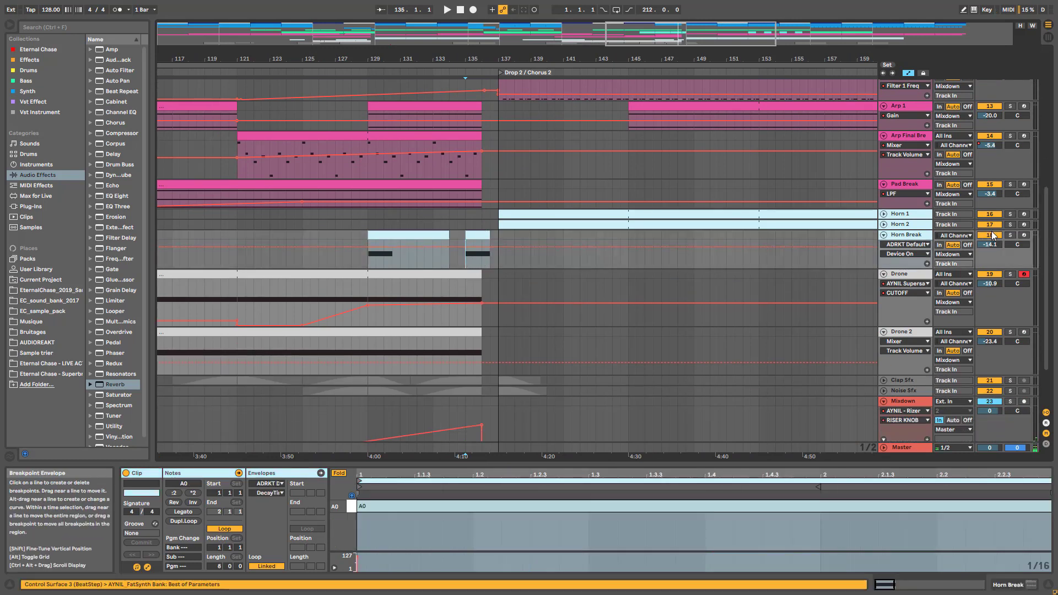
{"action": "left_click", "coordinate": [1011, 235]}
{"action": "key", "text": "space"}
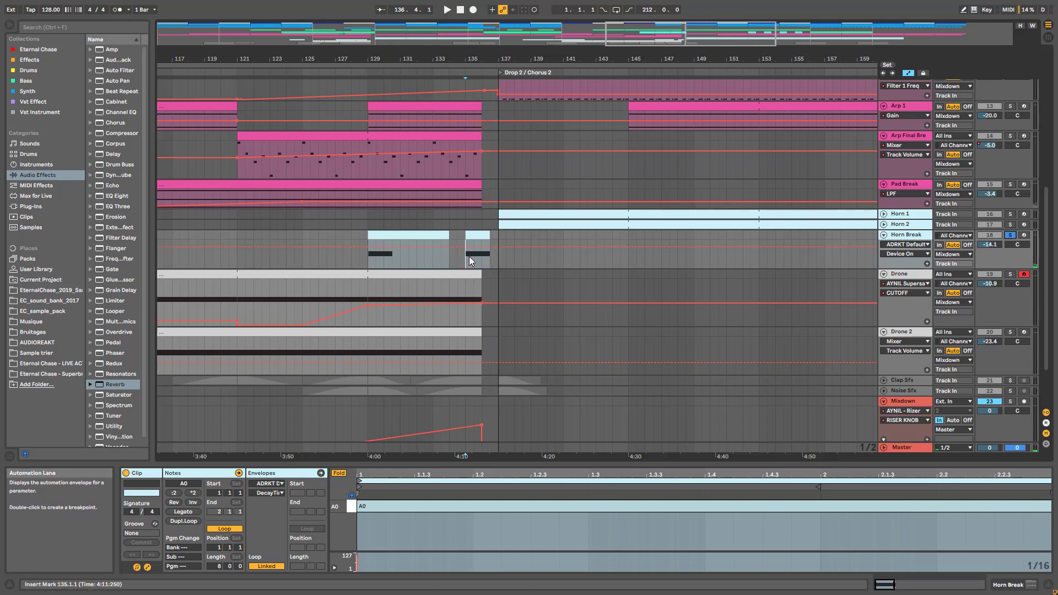
{"action": "left_click", "coordinate": [1011, 235]}
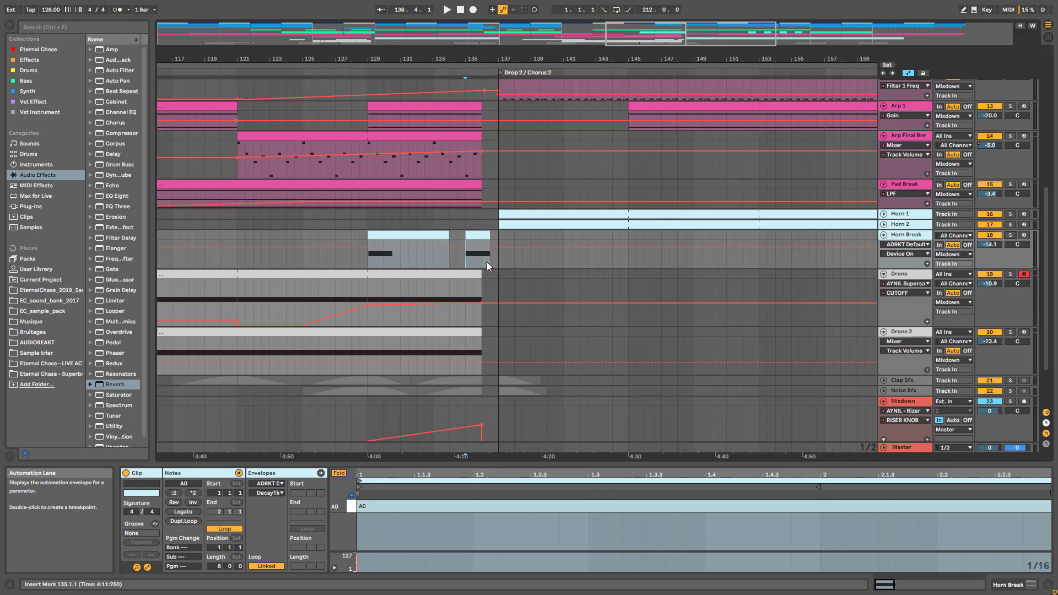
- Play the full arrangement from bar 134 through the transition into Drop 2 / Chorus 2
{"action": "left_click", "coordinate": [445, 259]}
{"action": "key", "text": "space"}
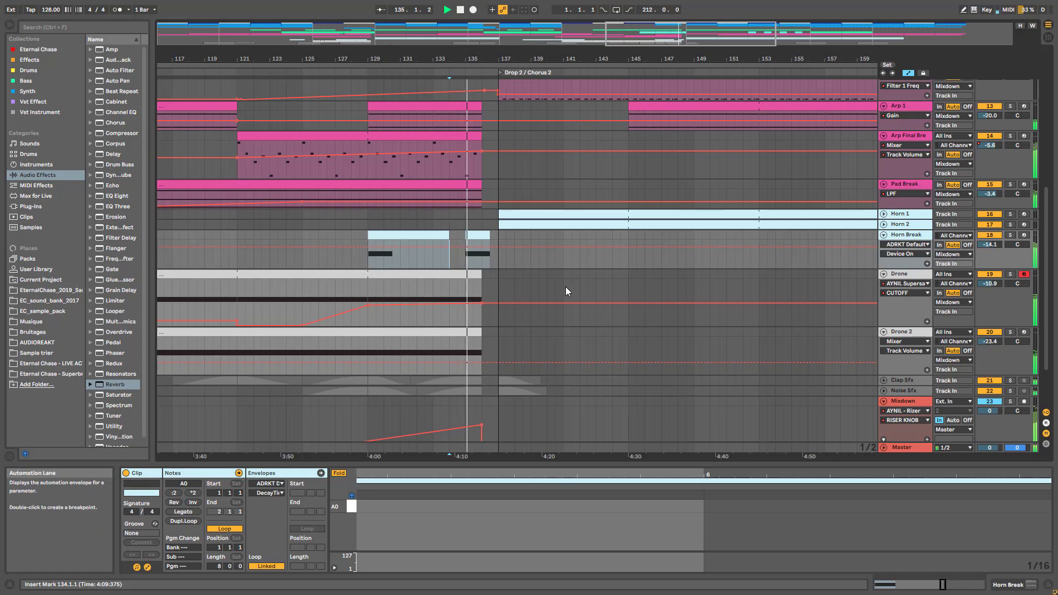
{"action": "scroll", "coordinate": [565, 286], "scroll_direction": "up", "scroll_amount": 5}
{"action": "scroll", "coordinate": [574, 299], "scroll_direction": "up", "scroll_amount": 4}
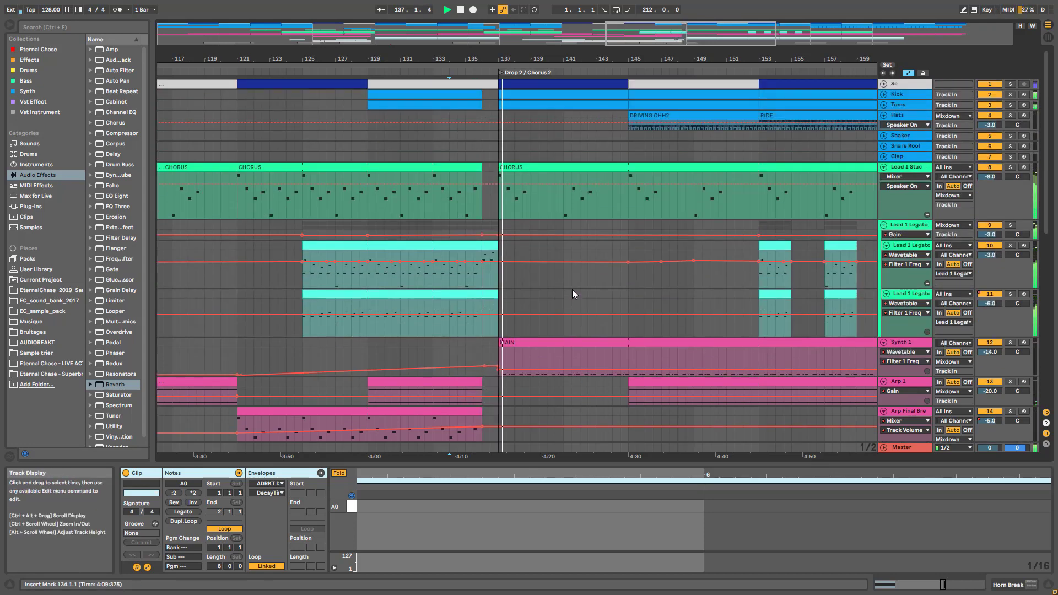
- Fold all tracks for a compact overview of the Drop 2 / Chorus 2 section and stop playback
{"action": "left_click_drag", "start_coordinate": [347, 59], "coordinate": [503, 23]}
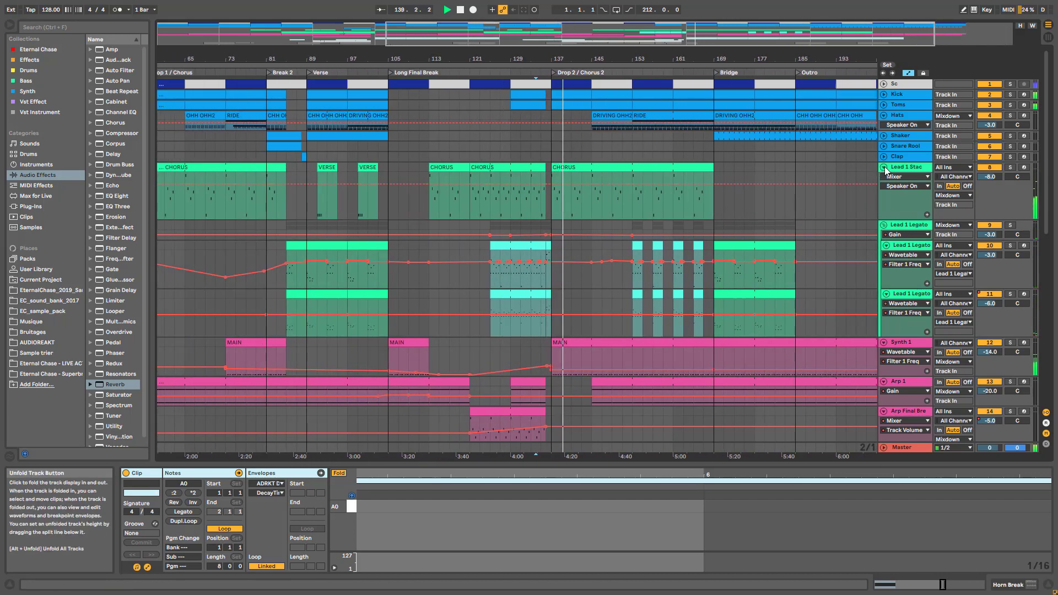
{"action": "scroll", "coordinate": [877, 312], "scroll_direction": "down", "scroll_amount": 2}
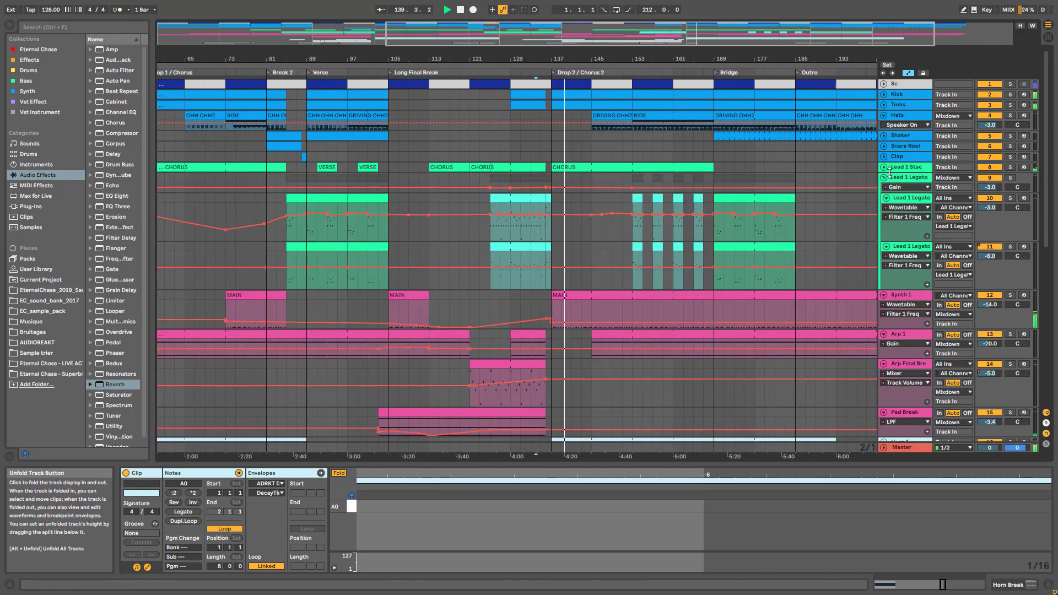
{"action": "left_click", "coordinate": [884, 296]}
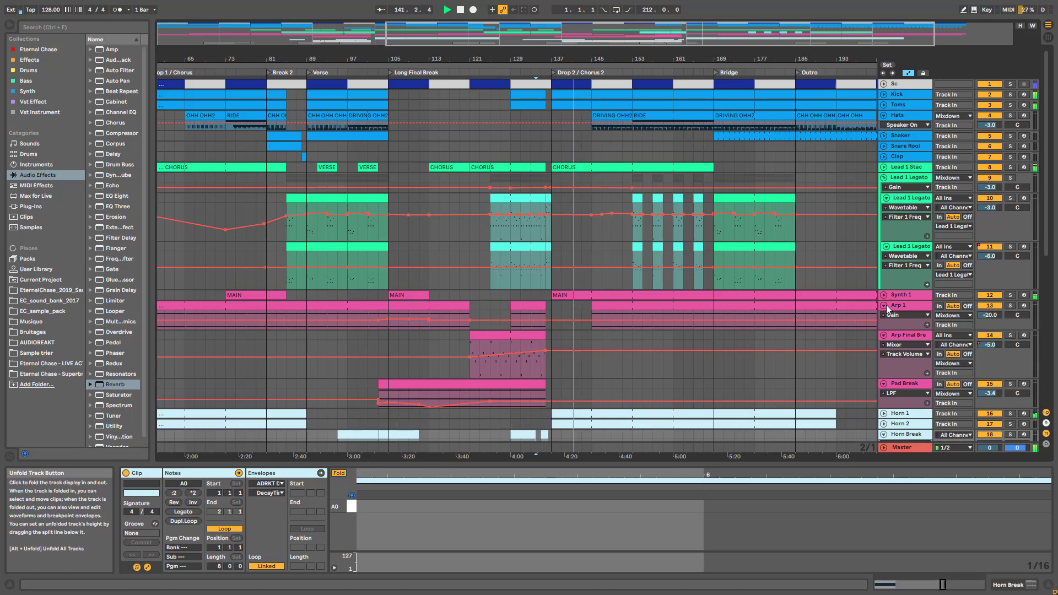
{"action": "left_click", "coordinate": [885, 305], "text": "alt"}
{"action": "left_click_drag", "start_coordinate": [703, 33], "coordinate": [728, 59]}
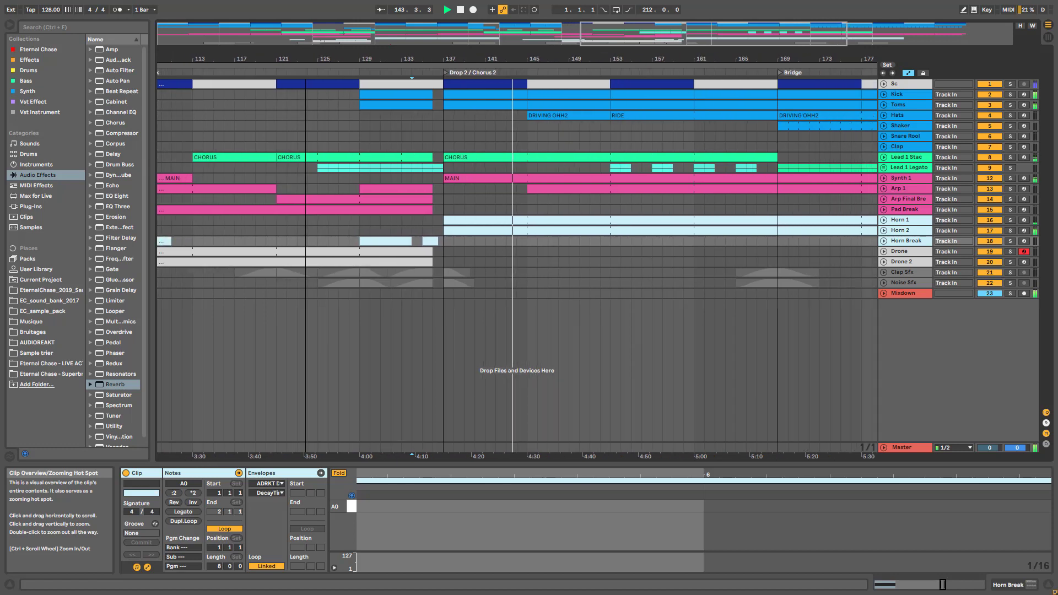
{"action": "key", "text": "space"}
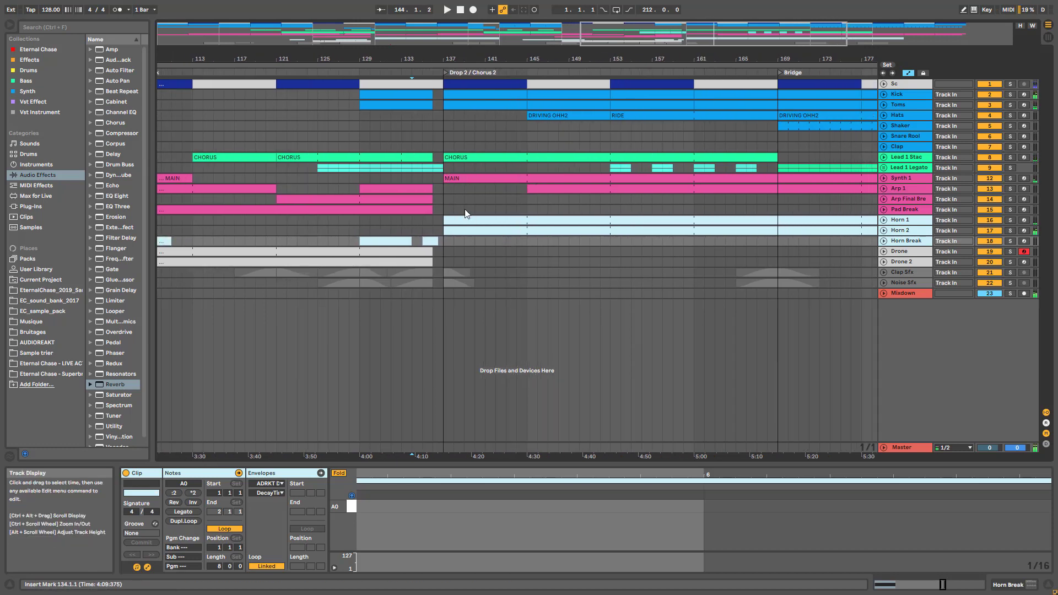
- Unfold the Synth 1 and Arp 1 tracks and place the insert marker at bar 57, the start of Drop 1
{"action": "left_click", "coordinate": [884, 178]}
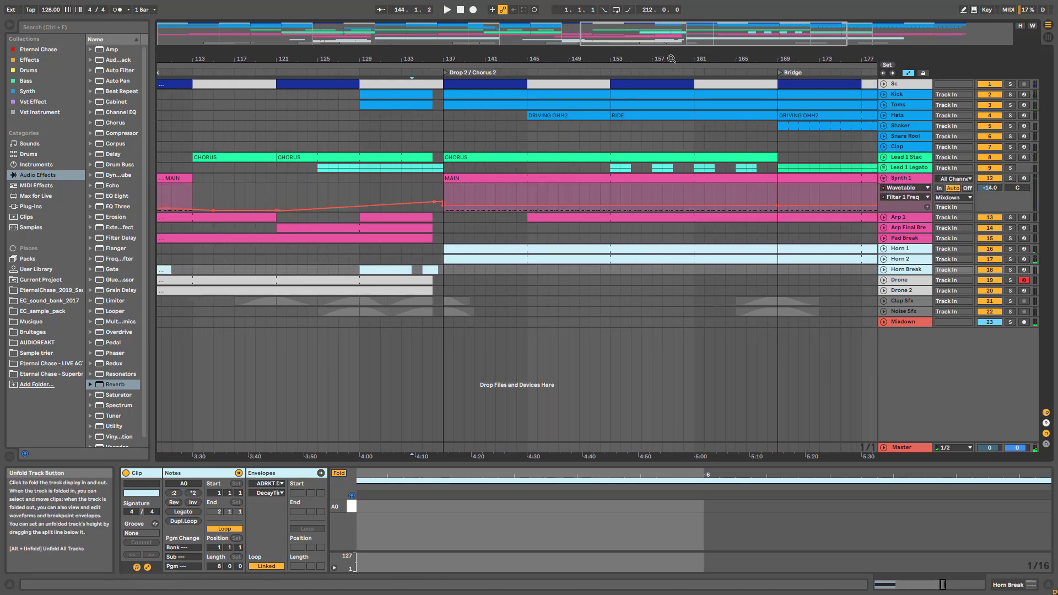
{"action": "left_click_drag", "start_coordinate": [468, 59], "coordinate": [677, 15]}
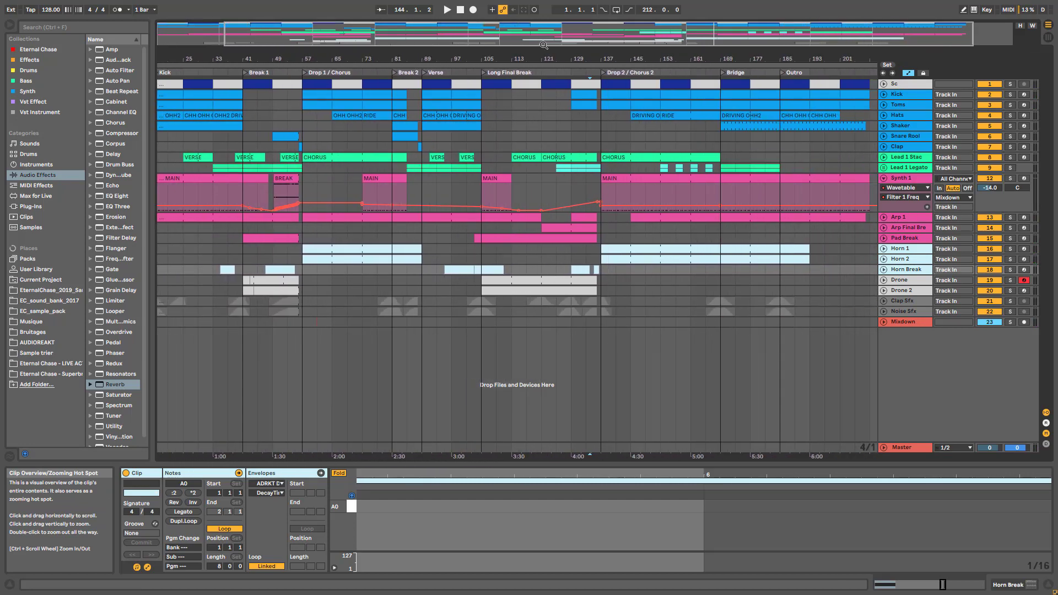
{"action": "left_click", "coordinate": [303, 184]}
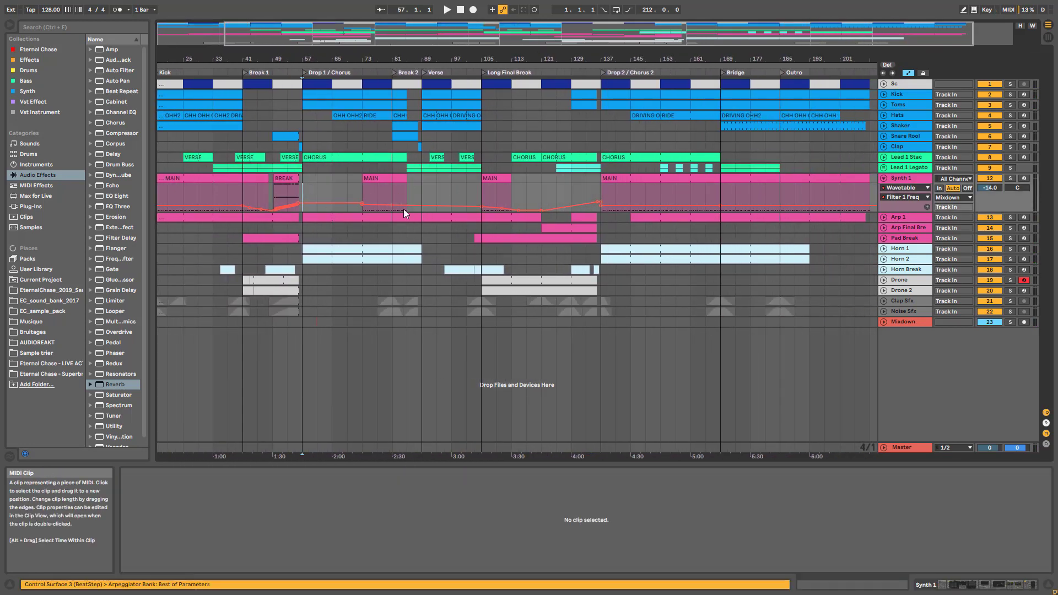
{"action": "left_click", "coordinate": [883, 218]}
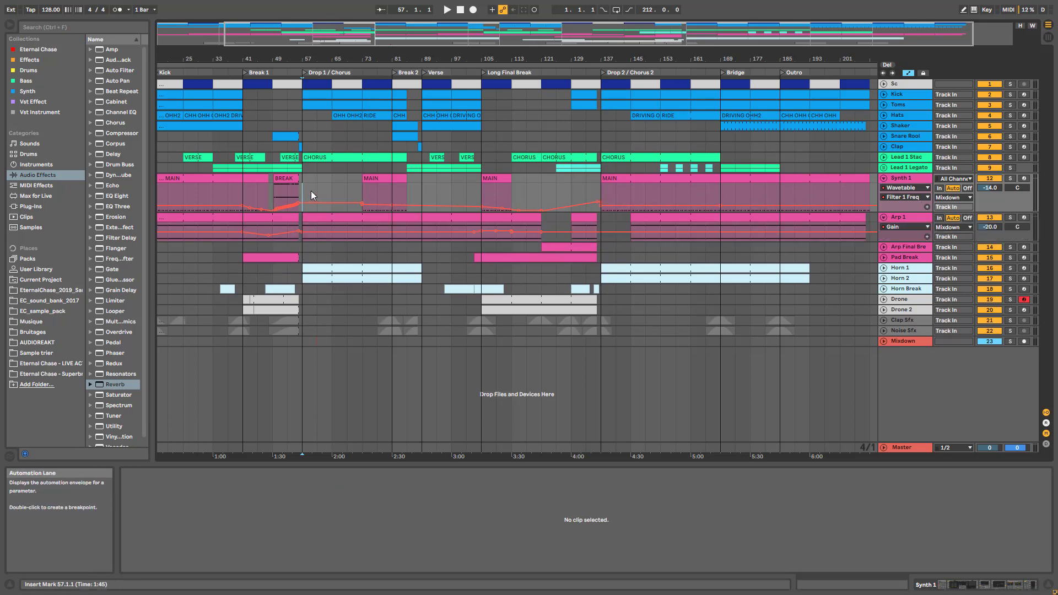
- Compare the openings of Drop 1 at bar 57 and Drop 2 at bar 137 by ear, briefly soloing Synth 1 in Drop 2
{"action": "left_click", "coordinate": [307, 218]}
{"action": "key", "text": "space"}
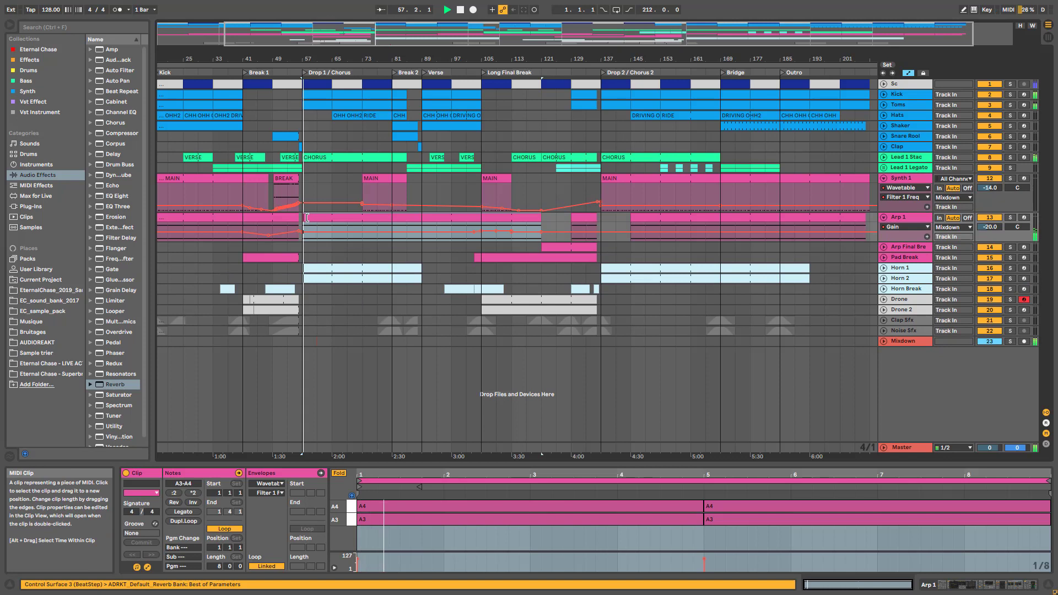
{"action": "left_click", "coordinate": [601, 238]}
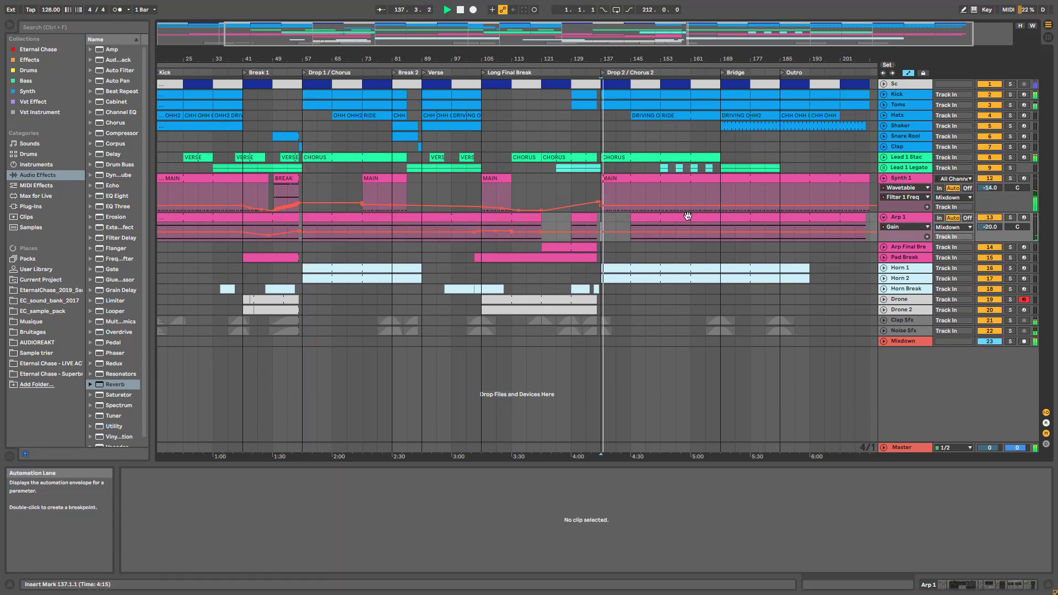
{"action": "left_click", "coordinate": [1011, 178]}
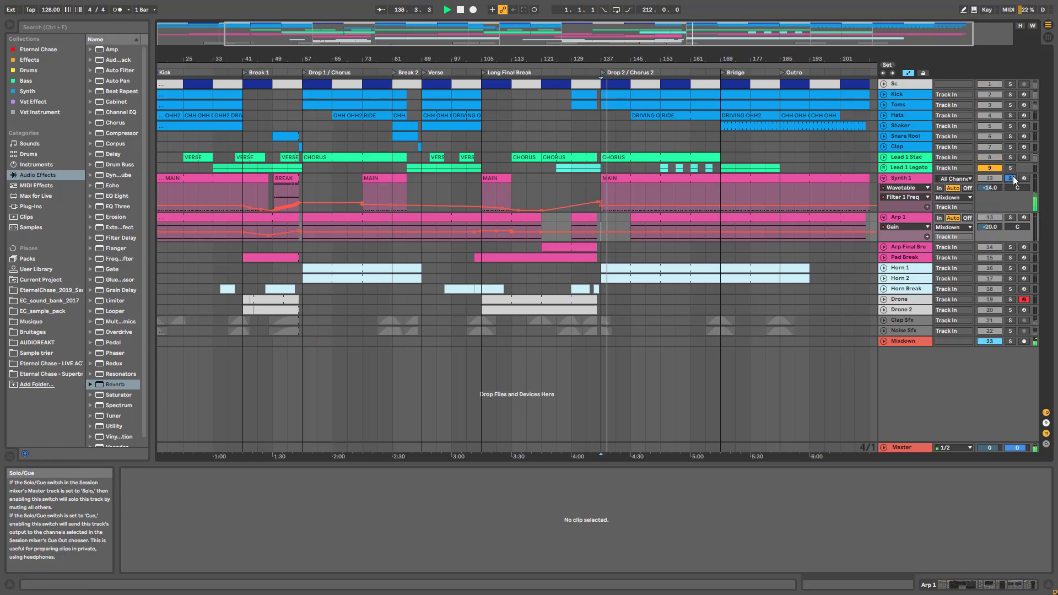
{"action": "left_click", "coordinate": [1011, 178]}
- Play Drop 2 from the DRIVING OHH2 hats clip at bar 145 and unfold the Lead 1 Legato group
{"action": "left_click_drag", "start_coordinate": [567, 36], "coordinate": [703, 59]}
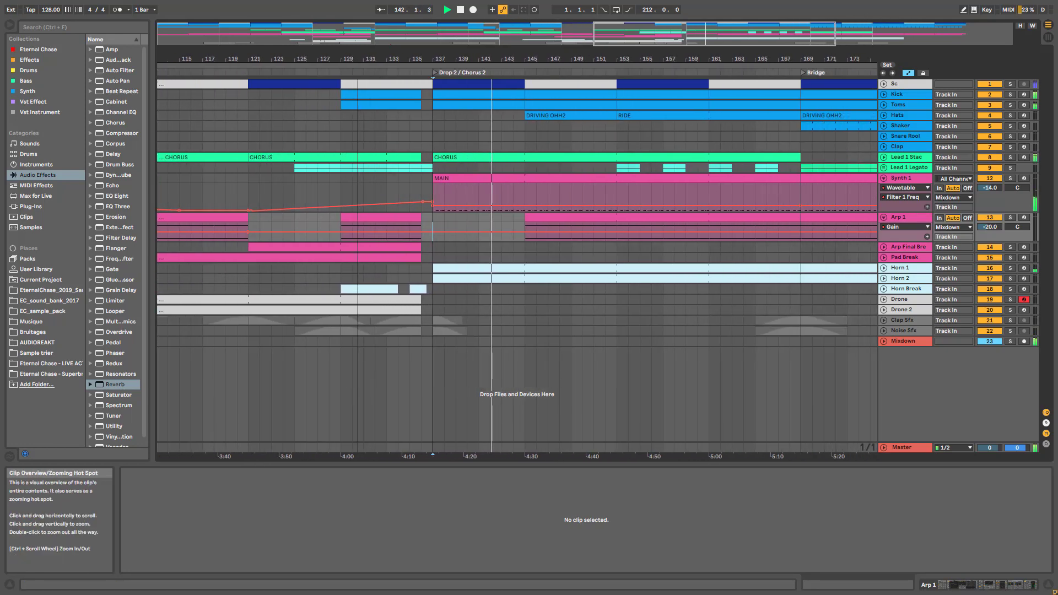
{"action": "left_click", "coordinate": [553, 117]}
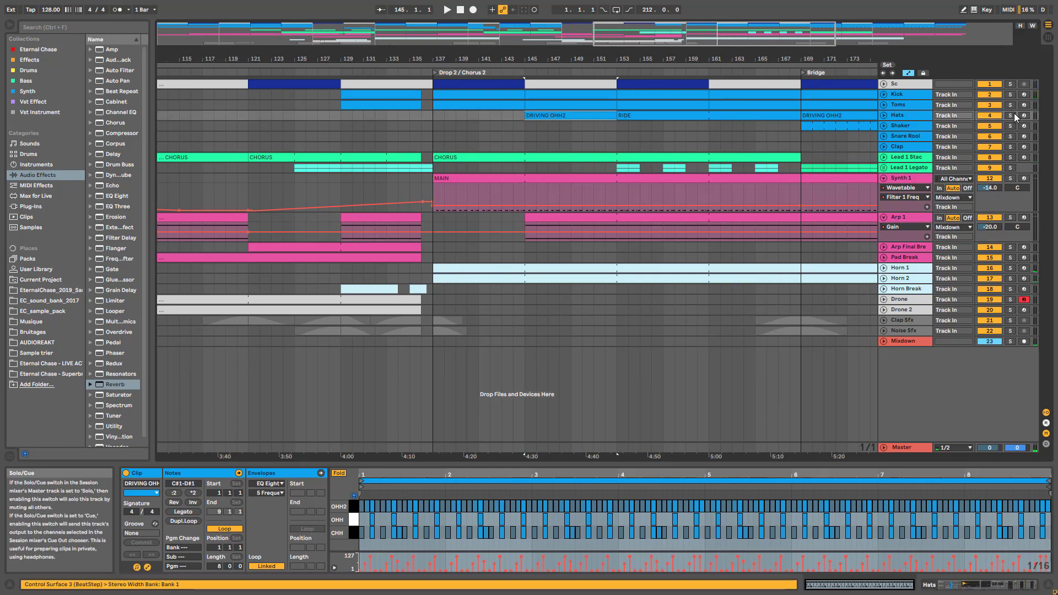
{"action": "left_click_drag", "start_coordinate": [627, 60], "coordinate": [905, 24]}
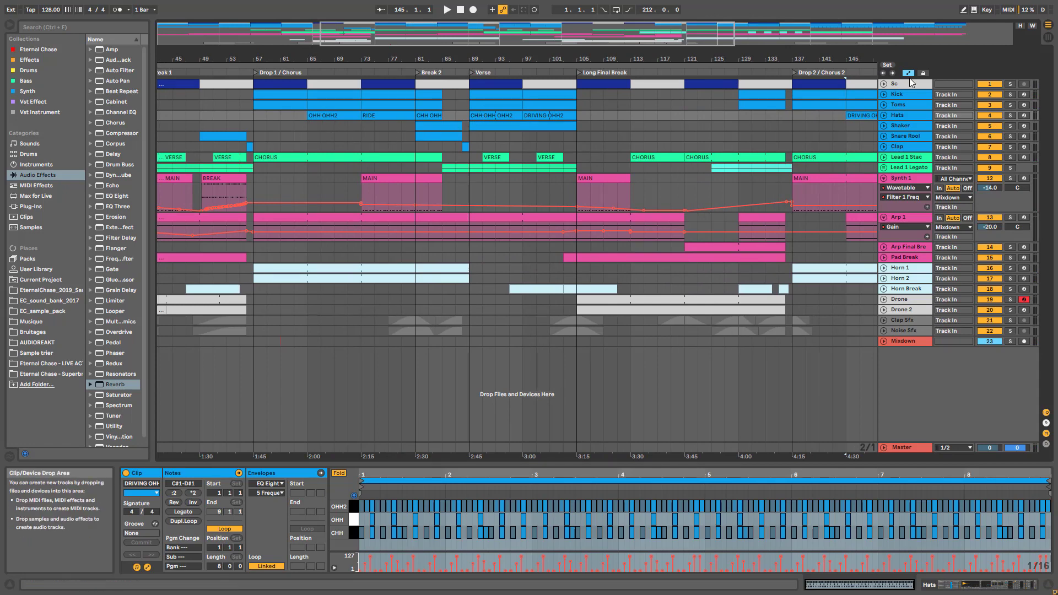
{"action": "left_click_drag", "start_coordinate": [863, 59], "coordinate": [534, 91]}
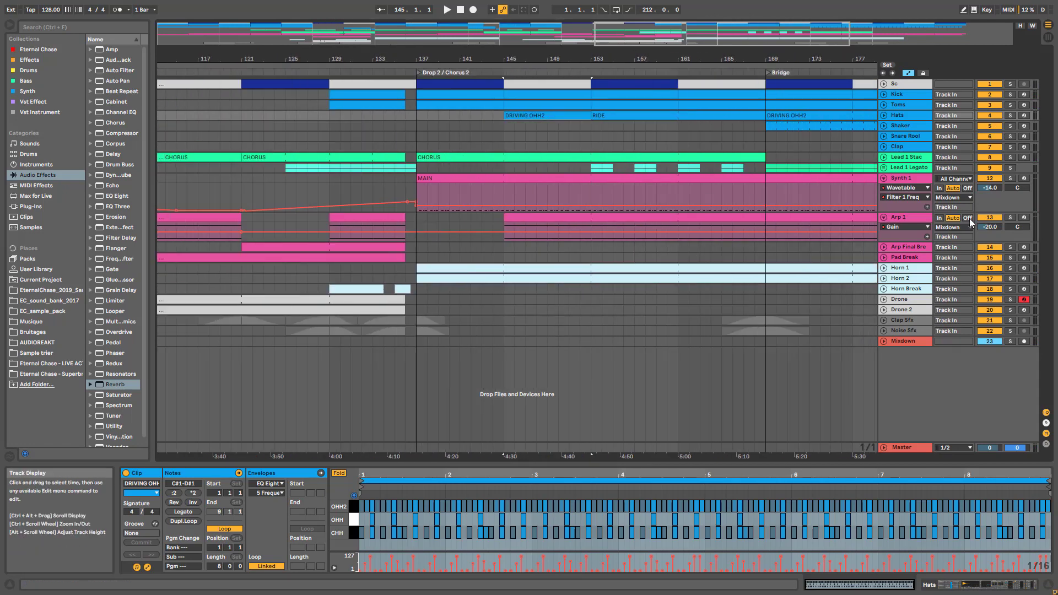
{"action": "key", "text": "space"}
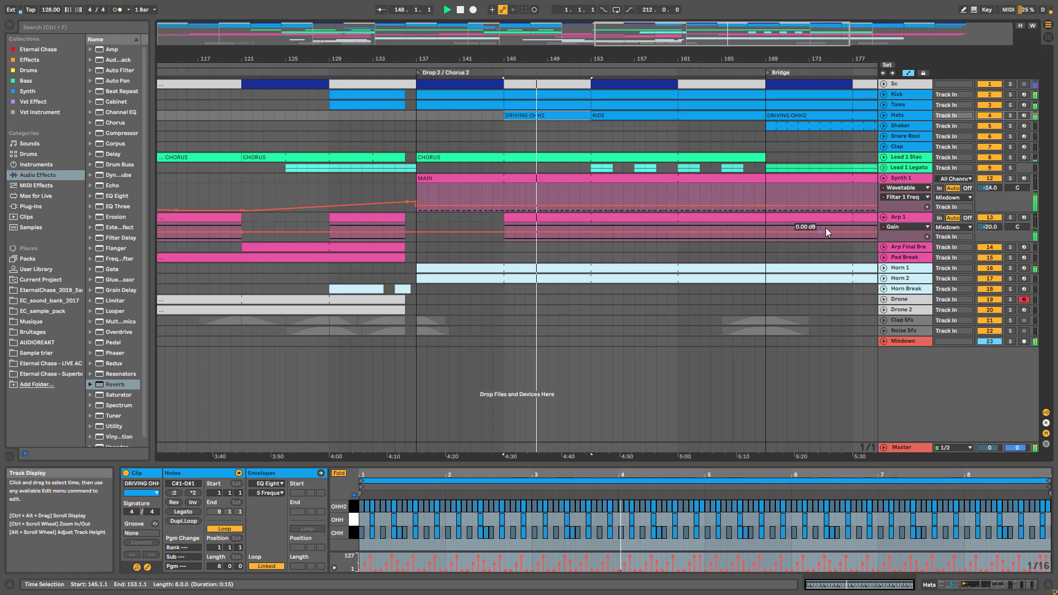
{"action": "left_click", "coordinate": [885, 169]}
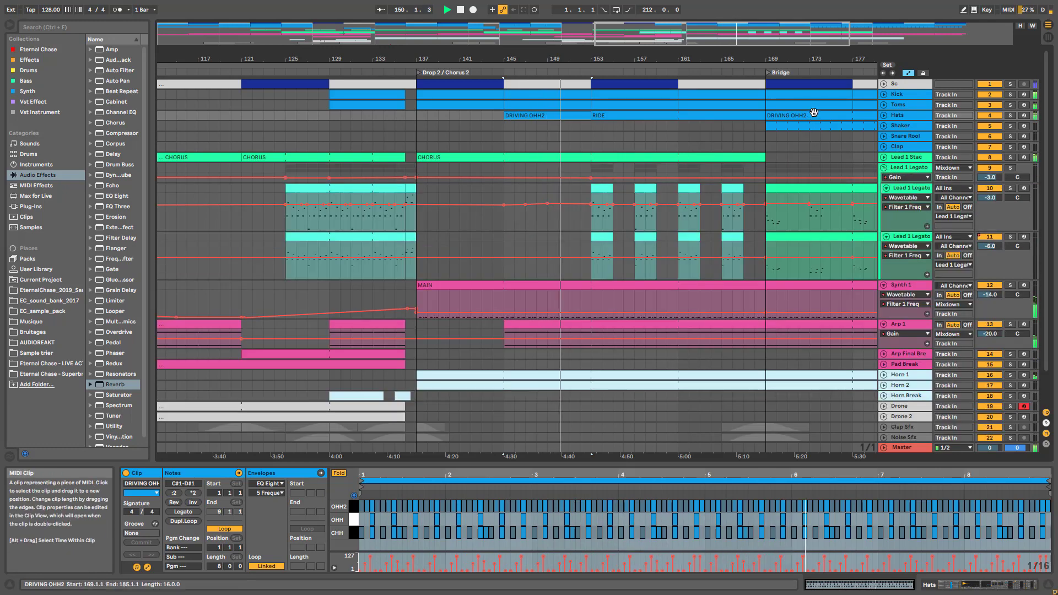
- Solo the Lead 1 Legato group from bar 154 of Drop 2, return to the full mix and stop playback
{"action": "mouse_move", "coordinate": [722, 33]}
{"action": "left_mouse_down"}
{"action": "mouse_move", "coordinate": [725, 51]}
{"action": "mouse_move", "coordinate": [721, 31]}
{"action": "left_mouse_up"}
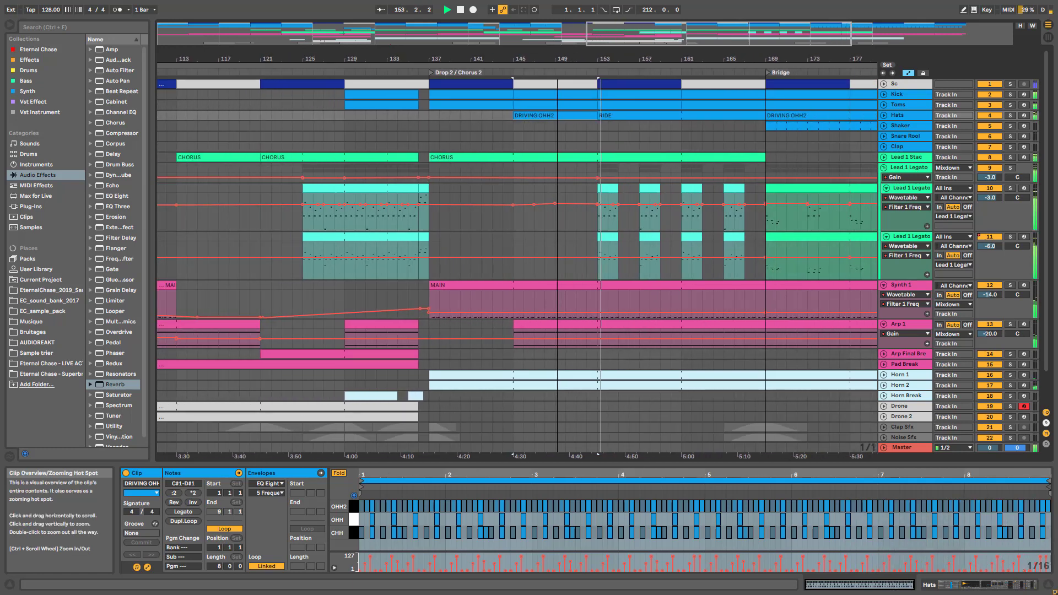
{"action": "left_click", "coordinate": [1011, 168]}
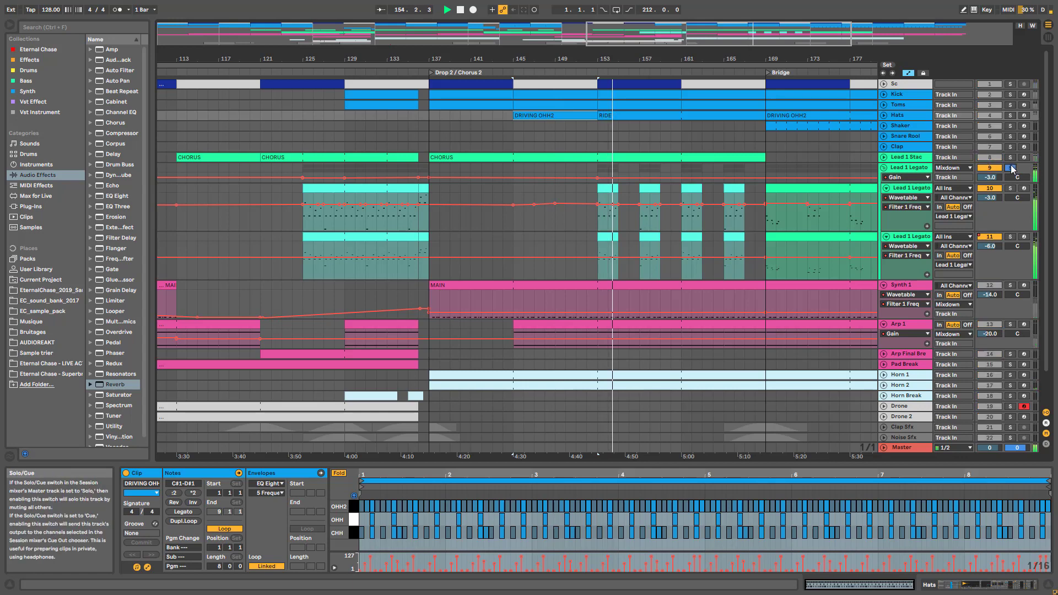
{"action": "left_click", "coordinate": [1011, 168]}
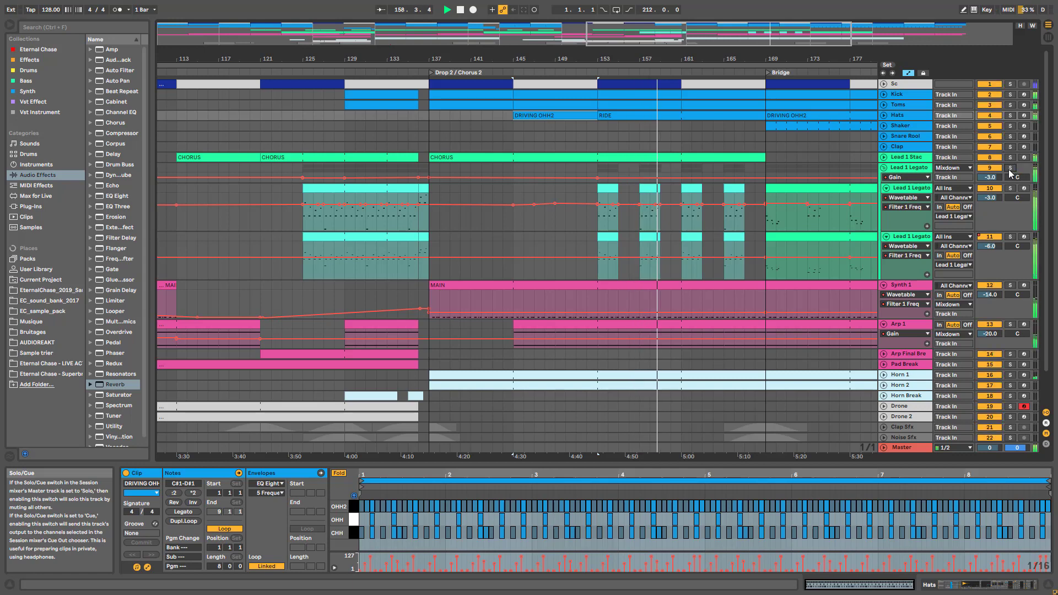
{"action": "key", "text": "space"}
- Unfold Lead 1 Stac, enlarge the clip editor and open the first Lead 1 Legato clip of Drop 2 at bar 153
{"action": "left_click", "coordinate": [587, 243]}
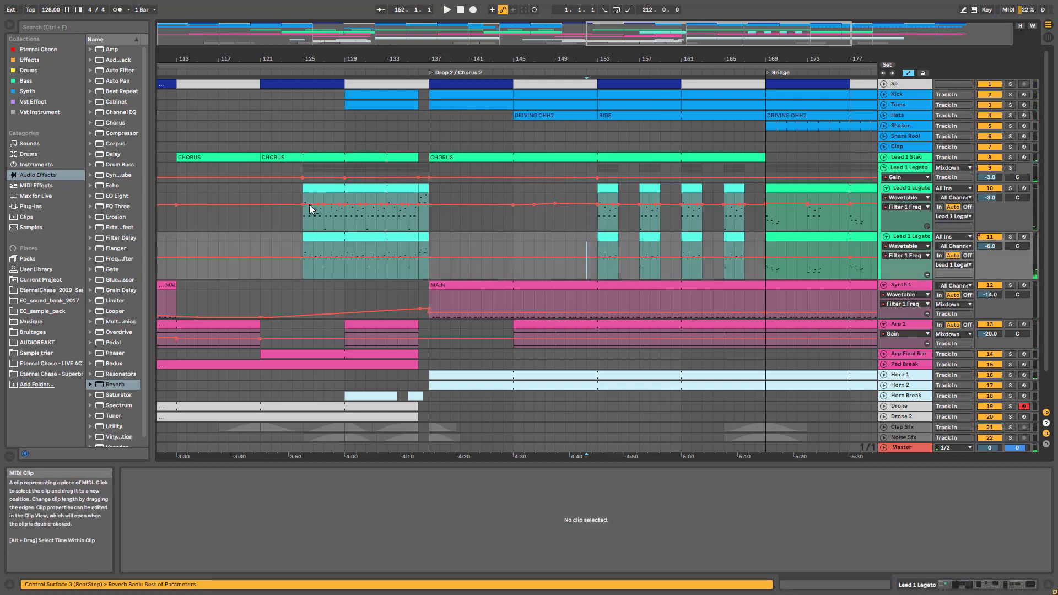
{"action": "left_click", "coordinate": [319, 222]}
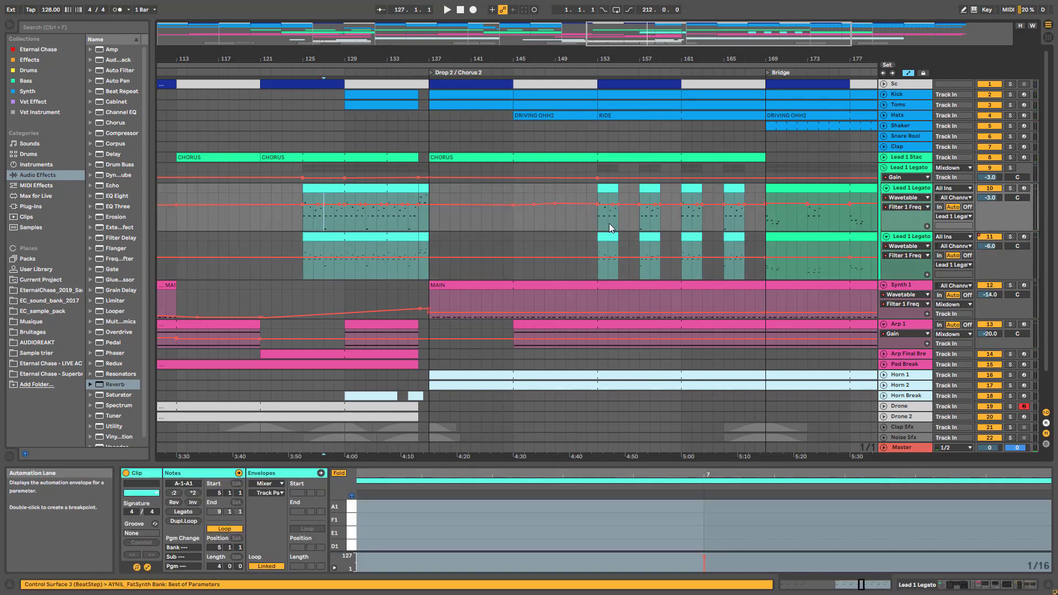
{"action": "left_click", "coordinate": [884, 157]}
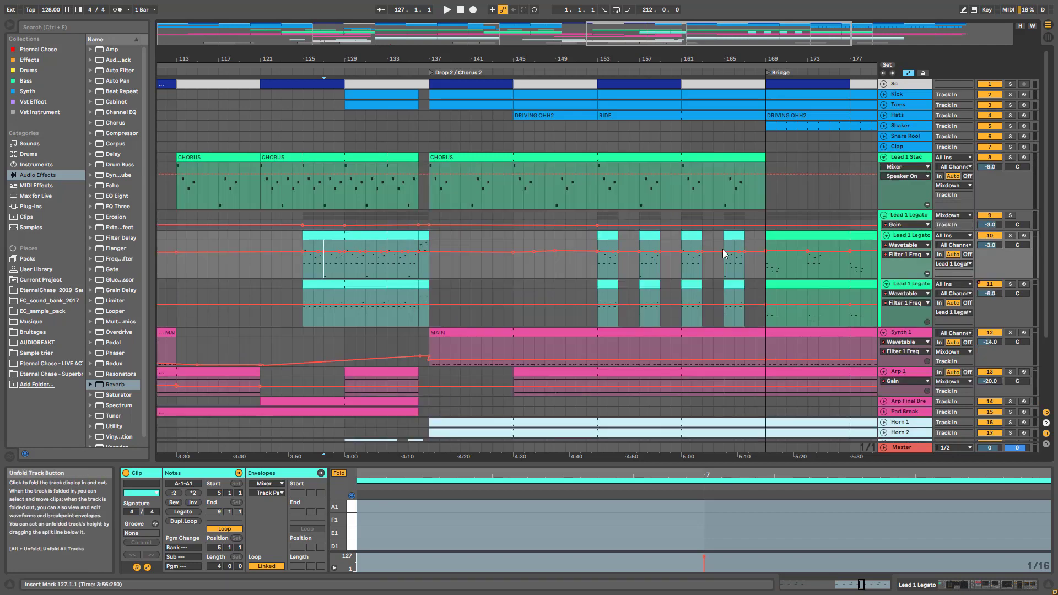
{"action": "left_click", "coordinate": [332, 235]}
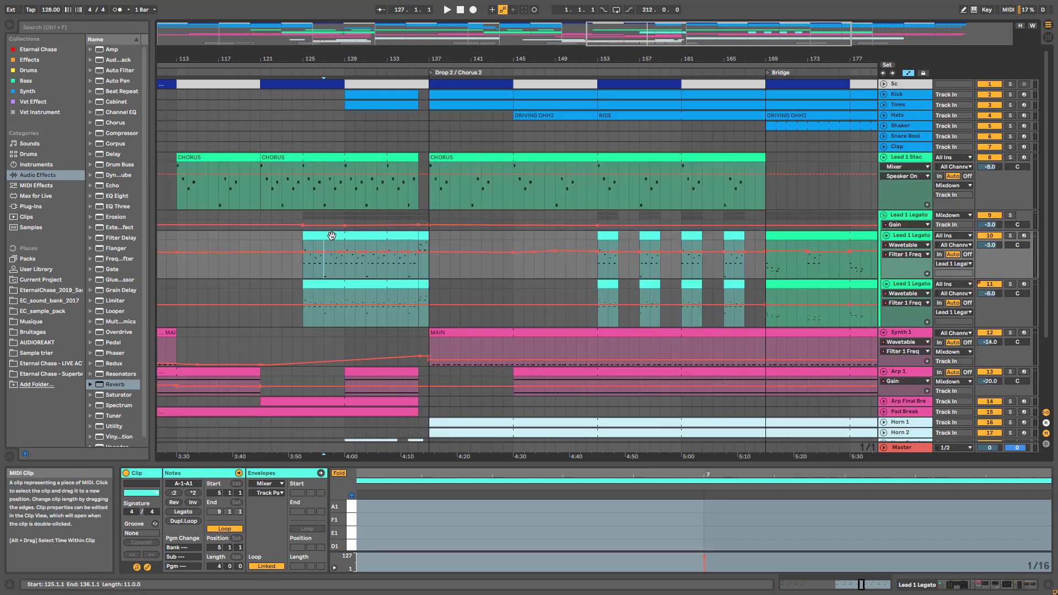
{"action": "left_click", "coordinate": [791, 238]}
{"action": "left_click_drag", "start_coordinate": [657, 464], "coordinate": [652, 418]}
{"action": "left_click", "coordinate": [613, 235]}
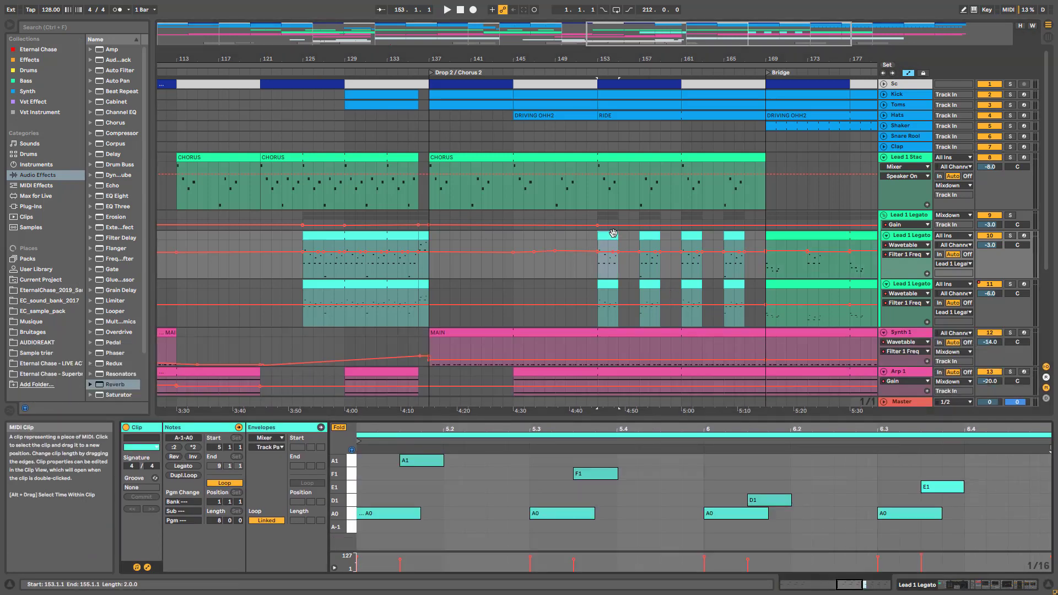
- Compare the notes of Lead 1 Stac's Drop 2 CHORUS clip with those of the Lead 1 Legato clip at bar 153
{"action": "left_click", "coordinate": [604, 166]}
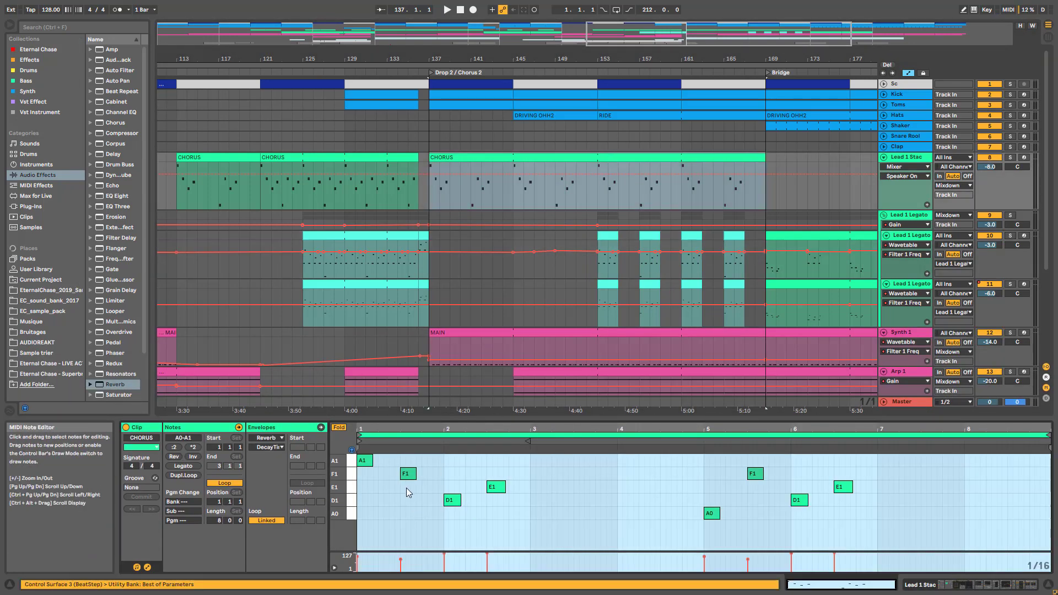
{"action": "double_click", "coordinate": [365, 514]}
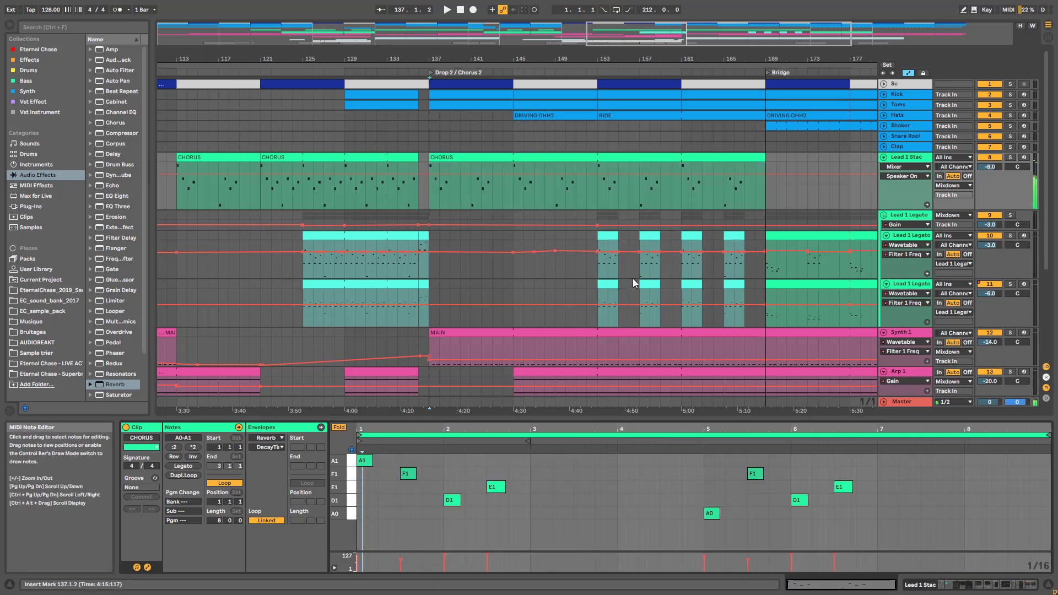
{"action": "left_click", "coordinate": [615, 237]}
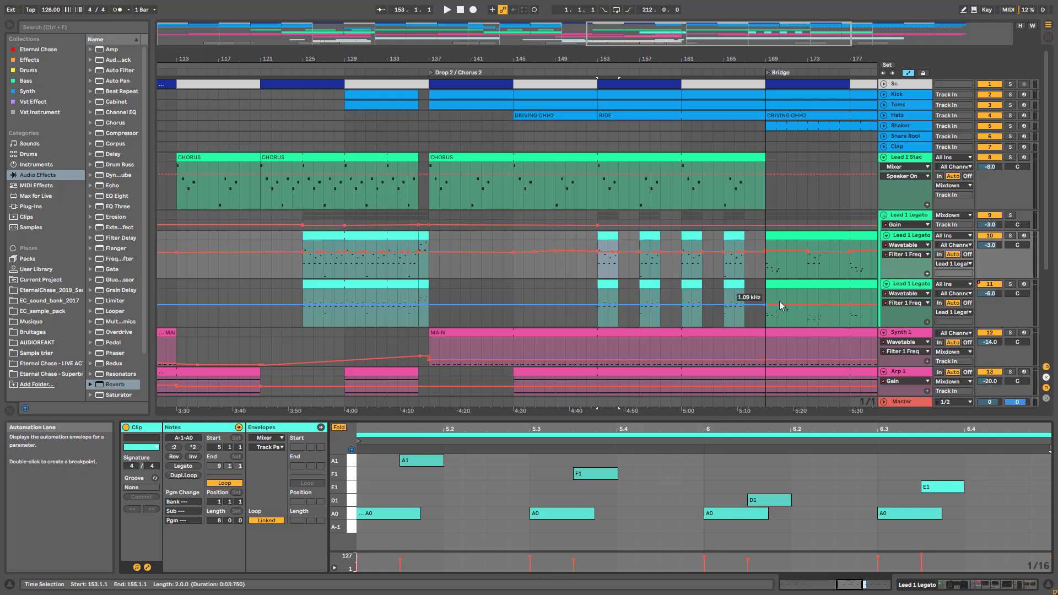
- Play Drop 2 from bar 151 and unfold the Mixdown track to show its RISER KNOB and EQ Eight automation
{"action": "left_click", "coordinate": [580, 264]}
{"action": "key", "text": "space"}
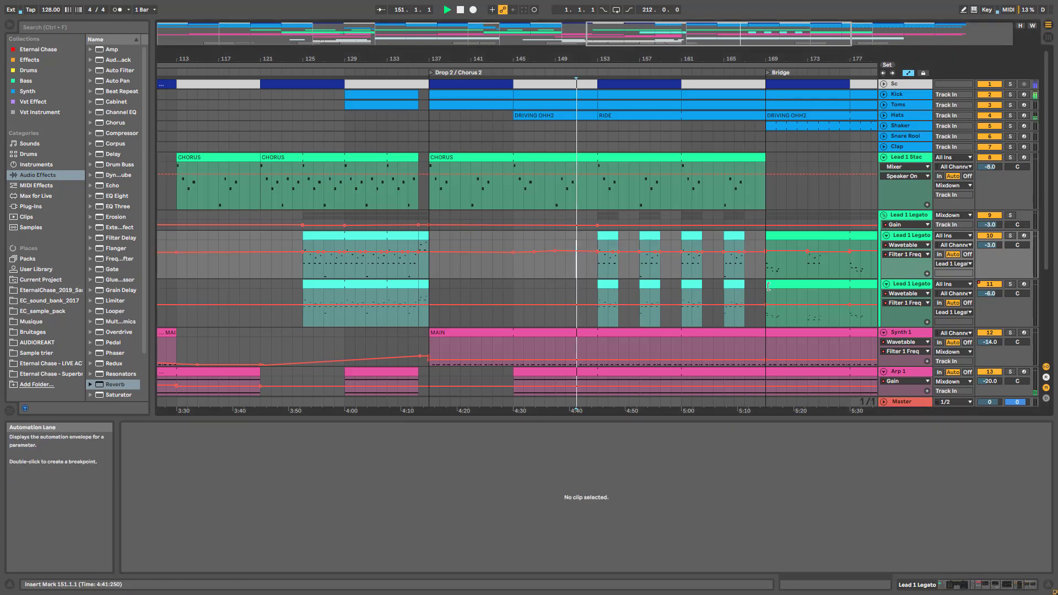
{"action": "scroll", "coordinate": [656, 286], "scroll_direction": "down", "scroll_amount": 5}
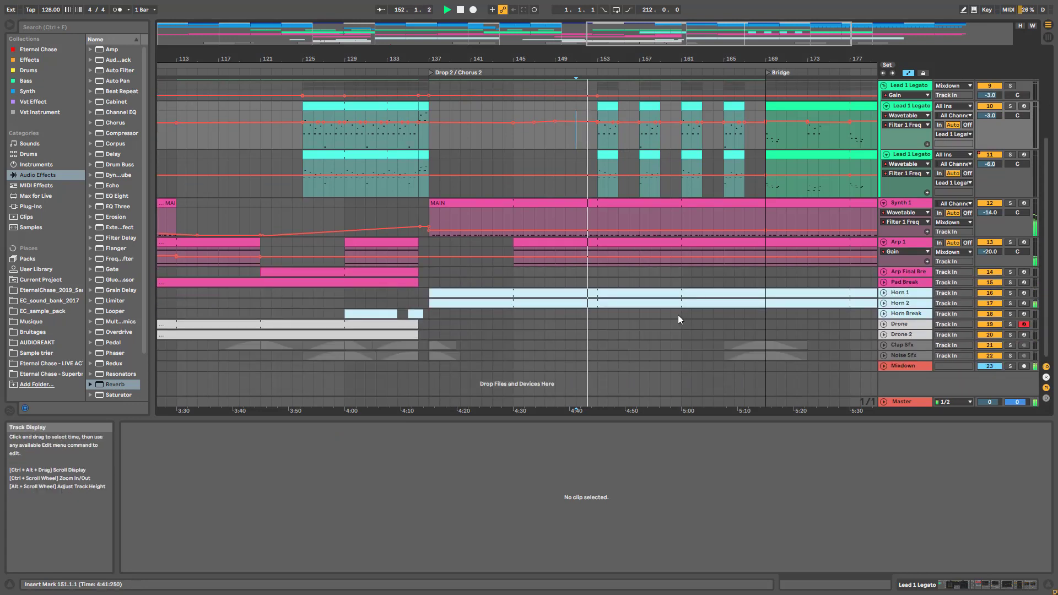
{"action": "left_click", "coordinate": [884, 367]}
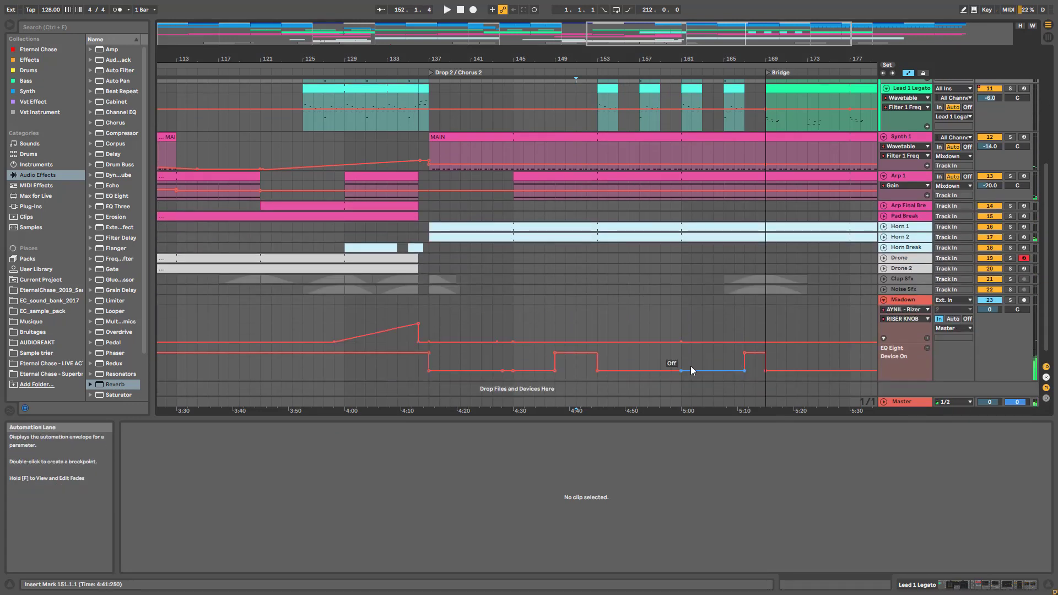
{"action": "key", "text": "space"}
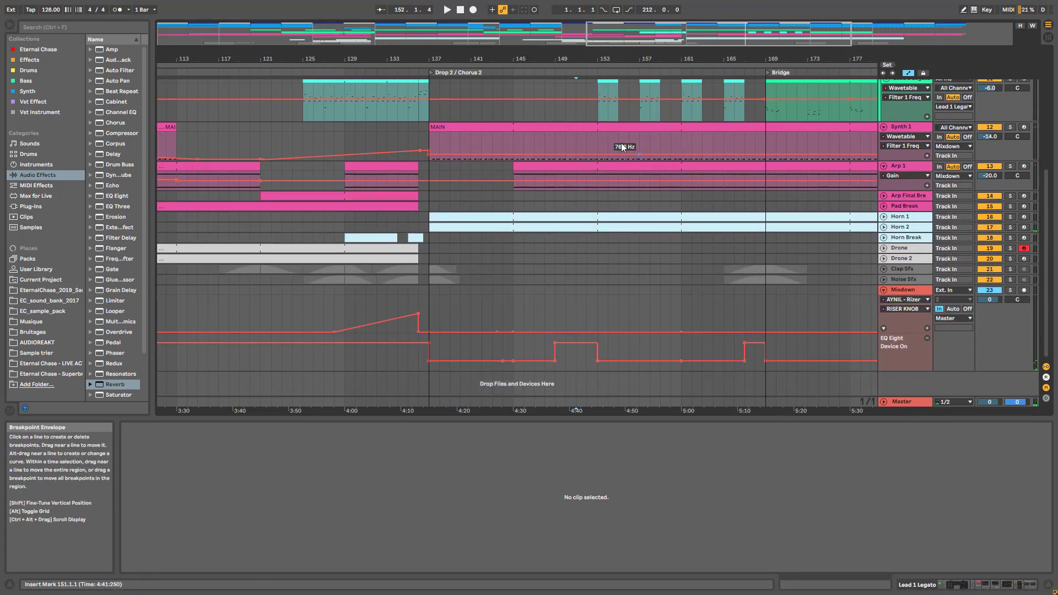
- Continue playing Drop 2 and examine the drum, lead, synth and arp layers through to the Bridge
{"action": "left_click_drag", "start_coordinate": [631, 36], "coordinate": [631, 16]}
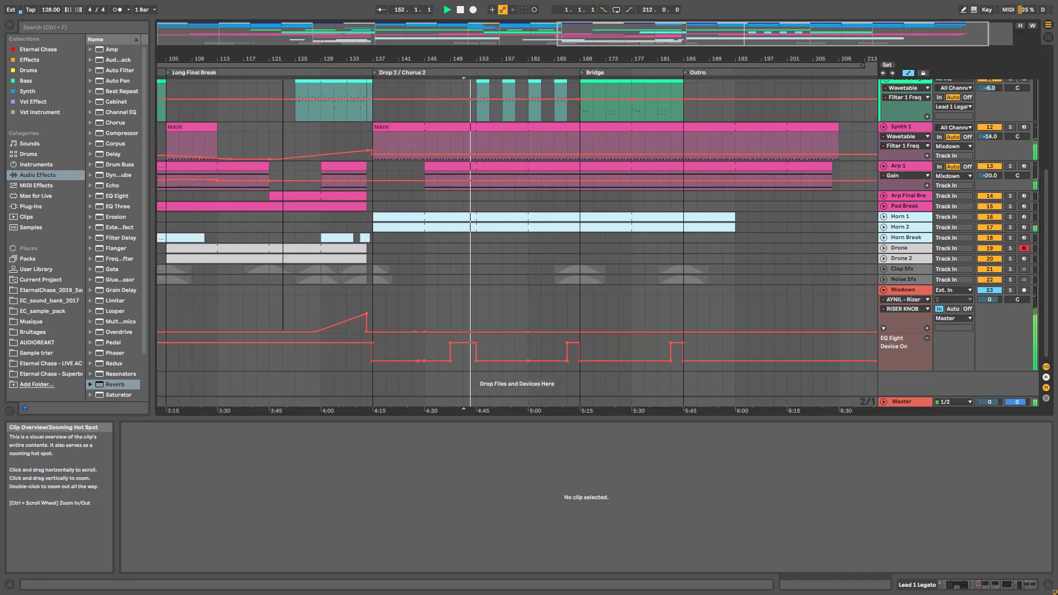
{"action": "scroll", "coordinate": [563, 286], "scroll_direction": "up", "scroll_amount": 4}
{"action": "scroll", "coordinate": [546, 360], "scroll_direction": "up", "scroll_amount": 1}
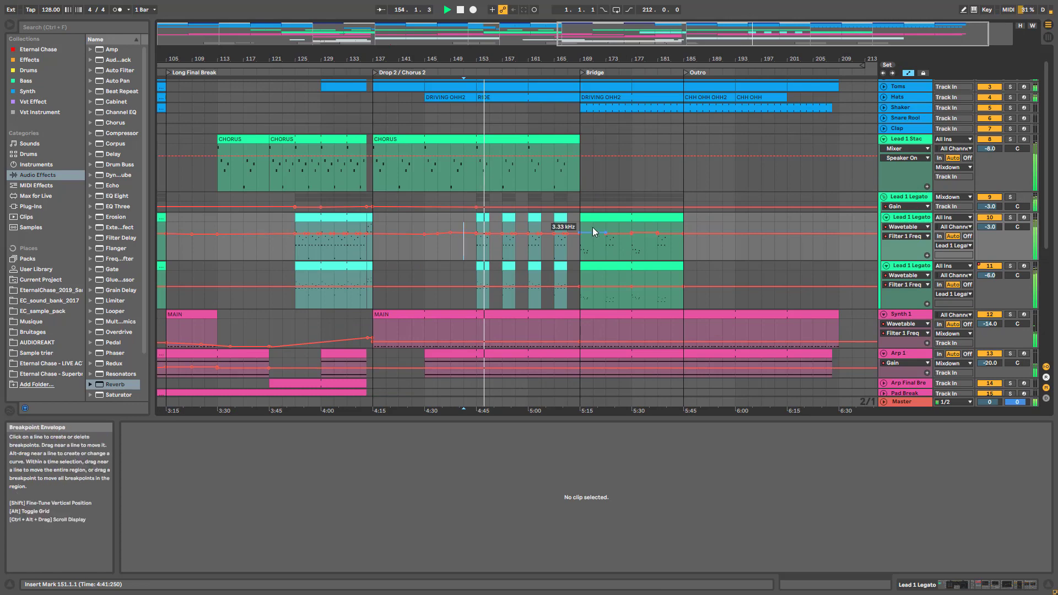
{"action": "scroll", "coordinate": [579, 243], "scroll_direction": "down", "scroll_amount": 3}
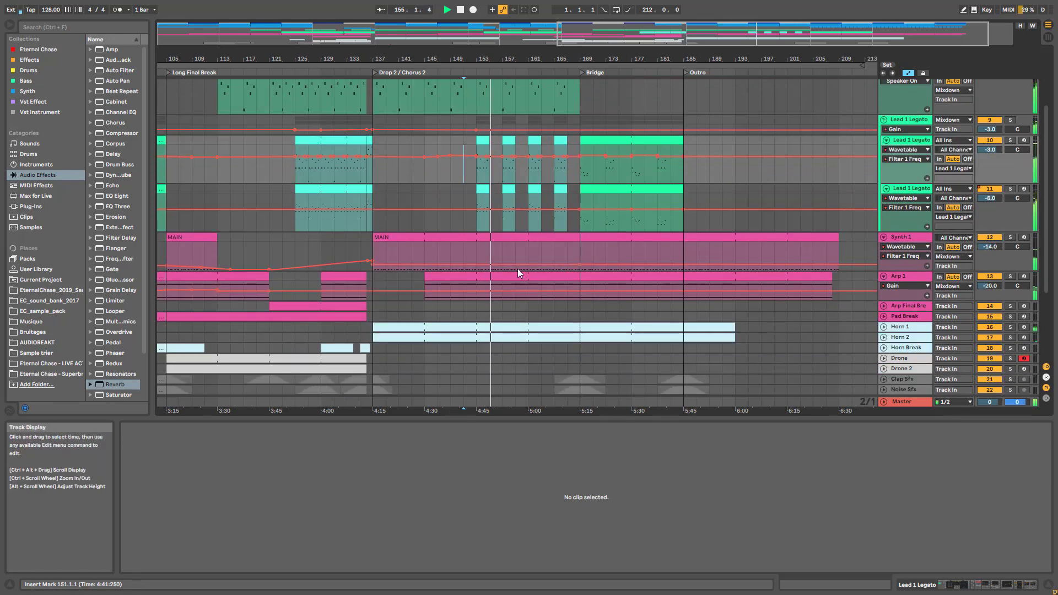
{"action": "scroll", "coordinate": [547, 226], "scroll_direction": "up", "scroll_amount": 4}
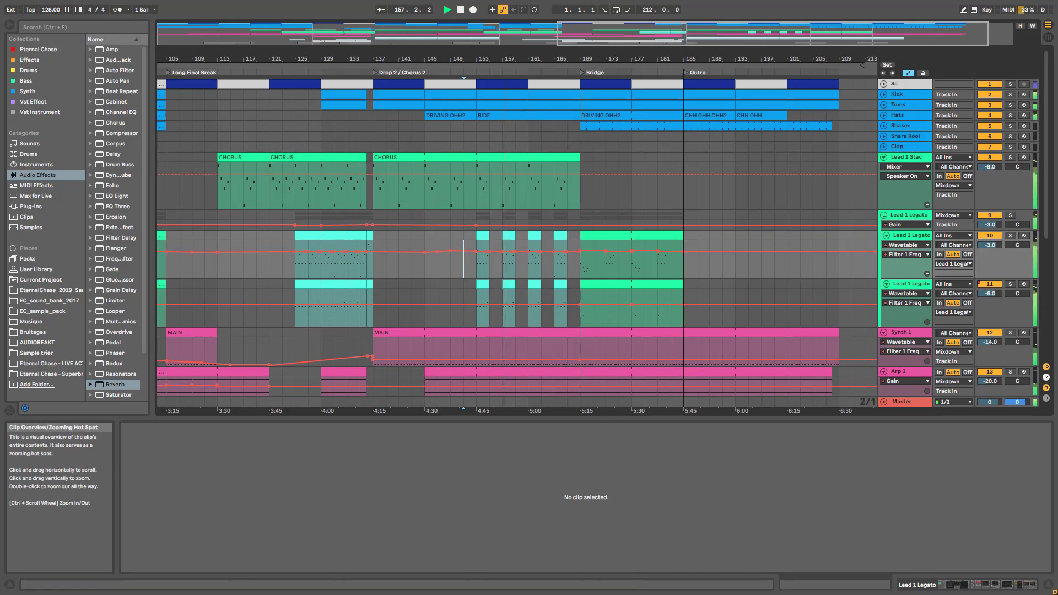
{"action": "left_click_drag", "start_coordinate": [616, 38], "coordinate": [689, 86]}
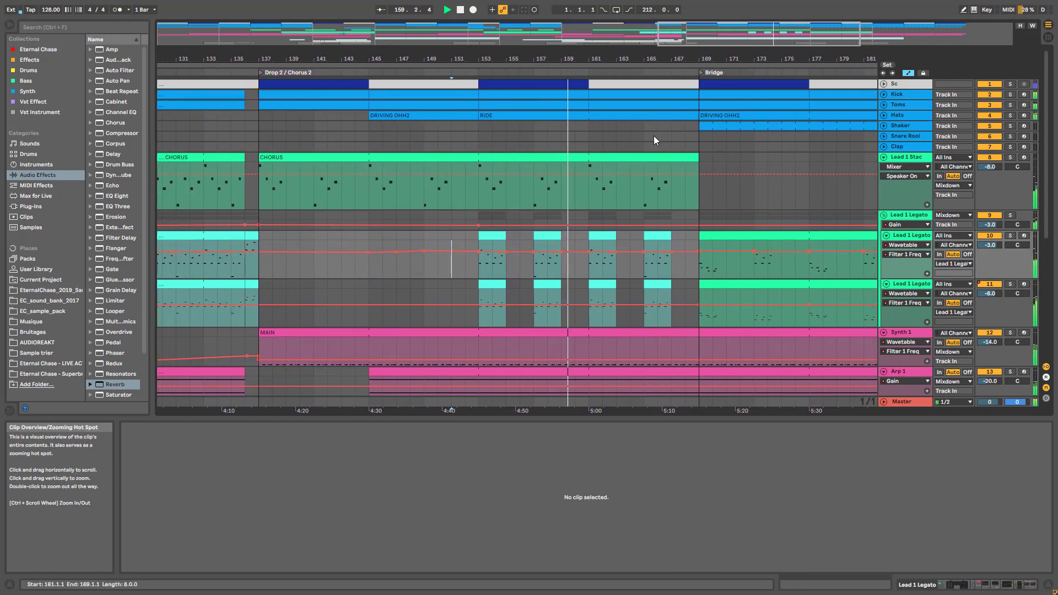
- Unfold the Horn 1 and Horn 2 tracks to show their clips and automation in Drop 2
{"action": "scroll", "coordinate": [618, 295], "scroll_direction": "down", "scroll_amount": 8}
{"action": "left_click", "coordinate": [884, 227]}
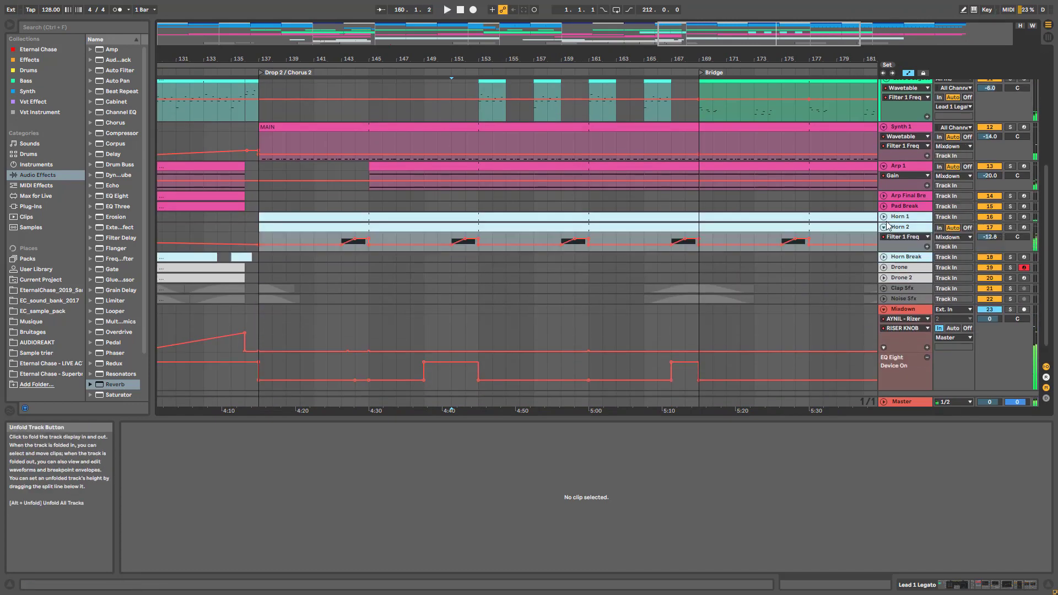
{"action": "left_click", "coordinate": [884, 216]}
{"action": "scroll", "coordinate": [523, 250], "scroll_direction": "up", "scroll_amount": 8}
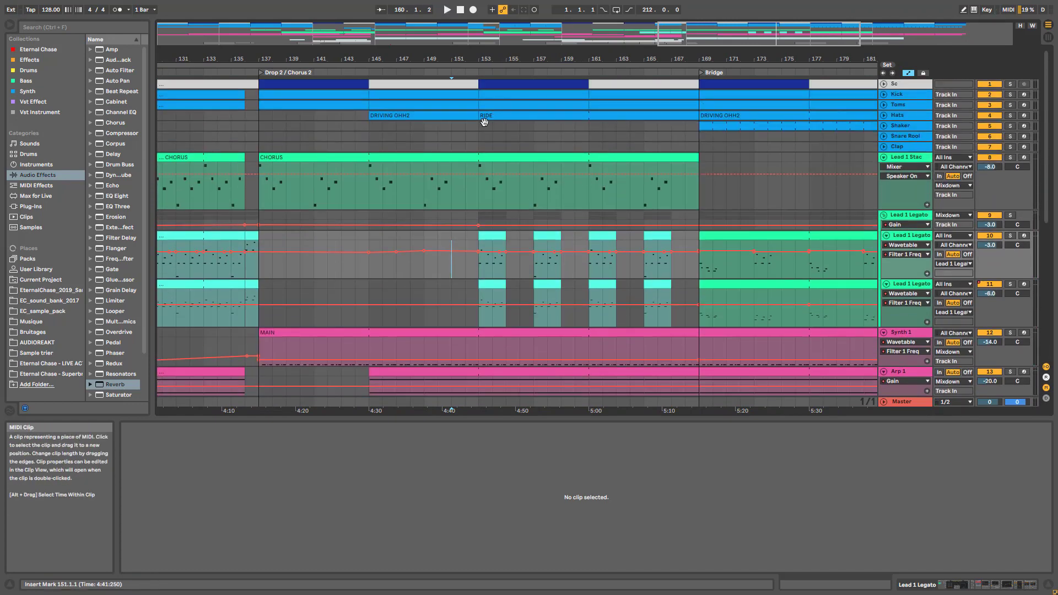
- Mark bar 167, two bars before the Bridge, on the Lead 1 Legato group and the Snare Rool track
{"action": "left_click_drag", "start_coordinate": [482, 139], "coordinate": [696, 79]}
{"action": "mouse_move", "coordinate": [739, 35]}
{"action": "left_mouse_down"}
{"action": "mouse_move", "coordinate": [739, 17]}
{"action": "mouse_move", "coordinate": [743, 32]}
{"action": "mouse_move", "coordinate": [786, 34]}
{"action": "mouse_move", "coordinate": [787, 25]}
{"action": "mouse_move", "coordinate": [758, 24]}
{"action": "left_mouse_up"}
{"action": "left_click", "coordinate": [515, 216]}
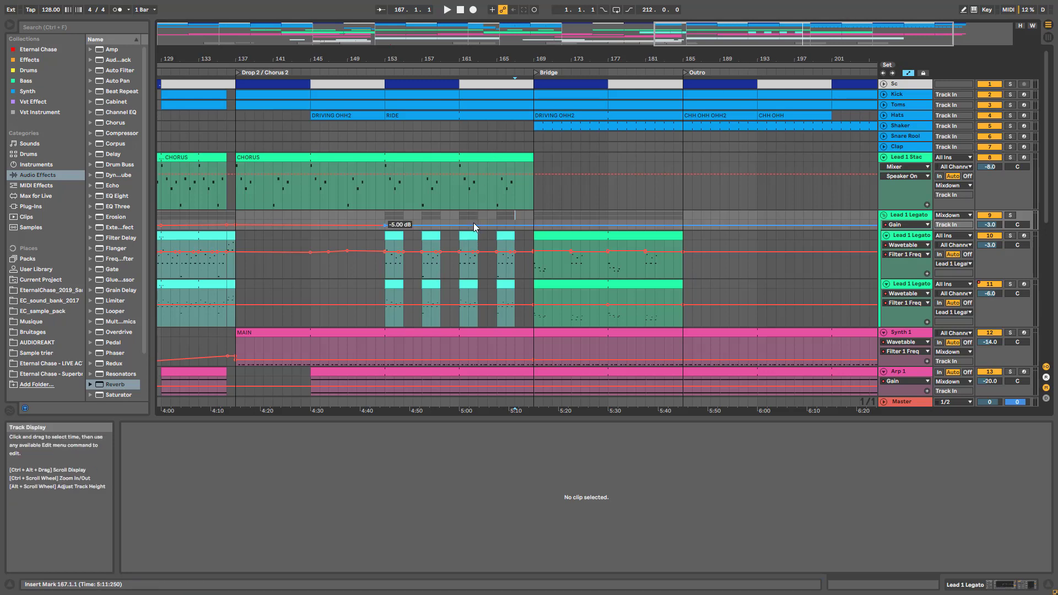
{"action": "left_click_drag", "start_coordinate": [742, 35], "coordinate": [742, 26]}
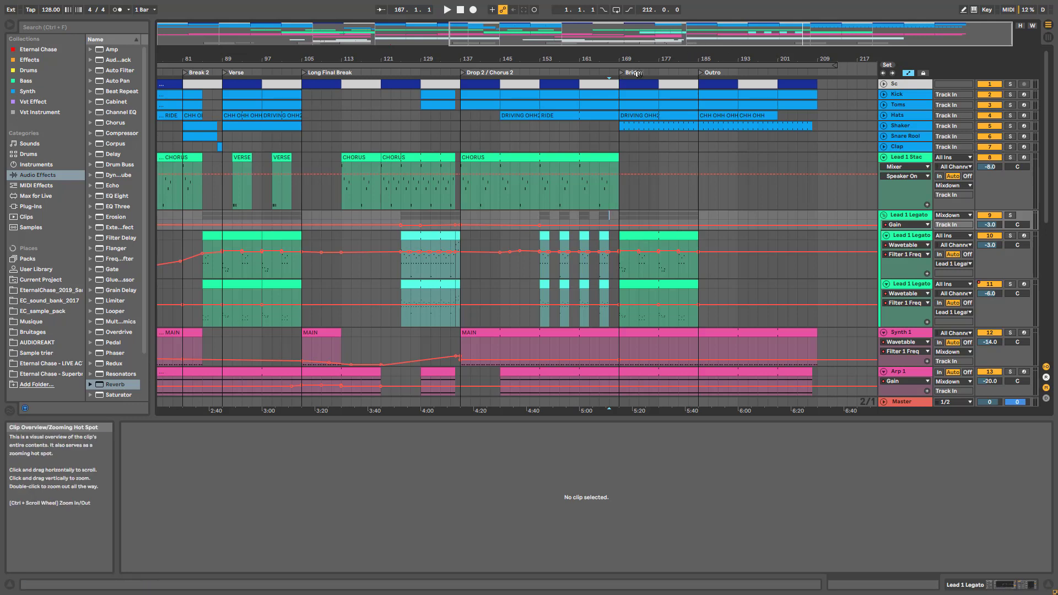
{"action": "left_click", "coordinate": [611, 132]}
{"action": "left_click_drag", "start_coordinate": [605, 59], "coordinate": [503, 226]}
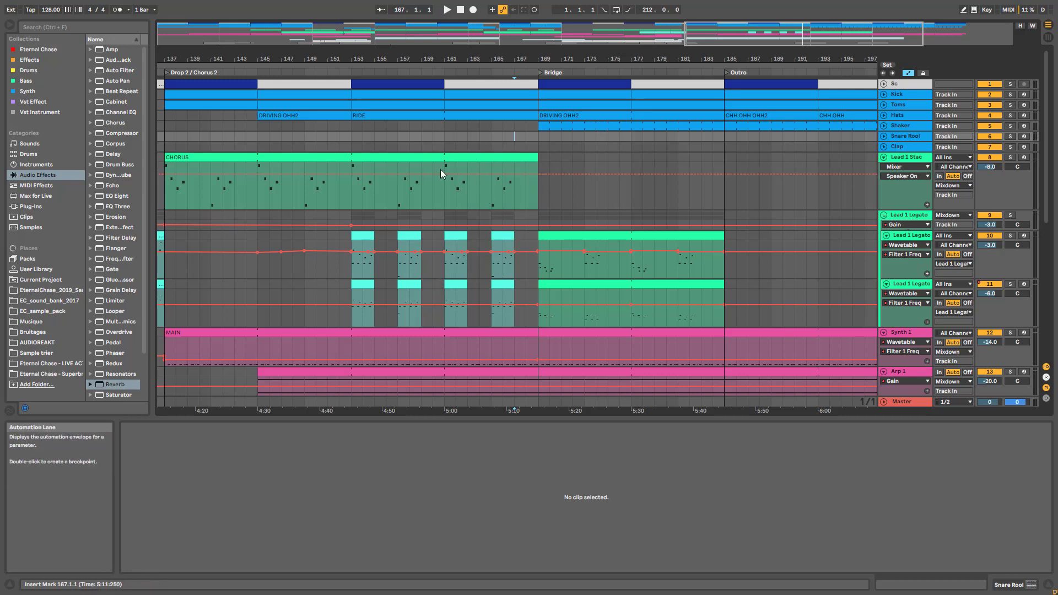
- Place the insert marker at bar 169 on the Lead 1 Legato track and play the start of the Bridge
{"action": "left_click", "coordinate": [538, 277]}
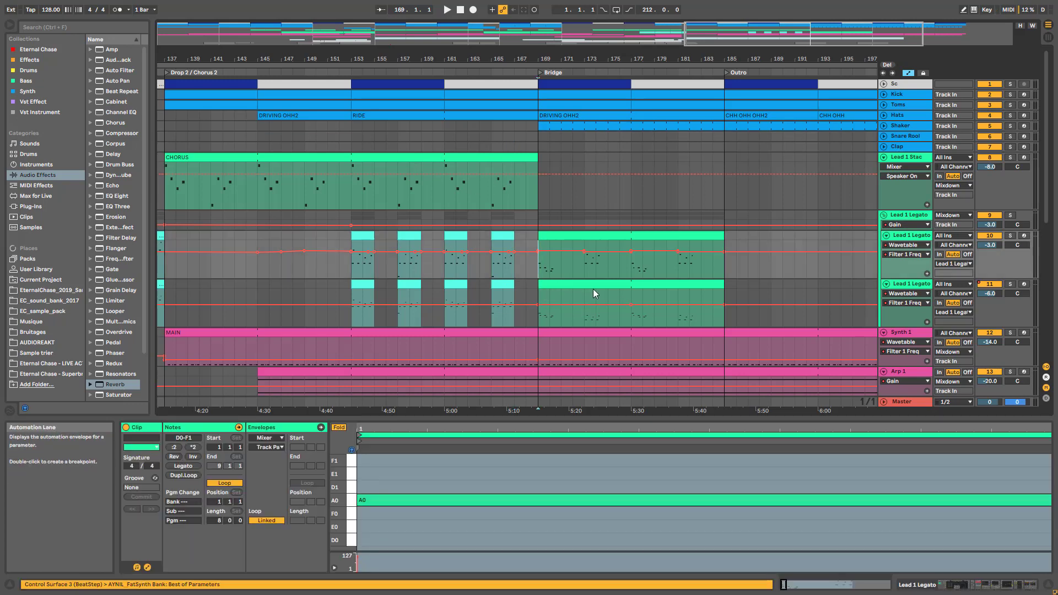
{"action": "scroll", "coordinate": [593, 289], "scroll_direction": "down", "scroll_amount": 3}
{"action": "scroll", "coordinate": [628, 193], "scroll_direction": "down", "scroll_amount": 4}
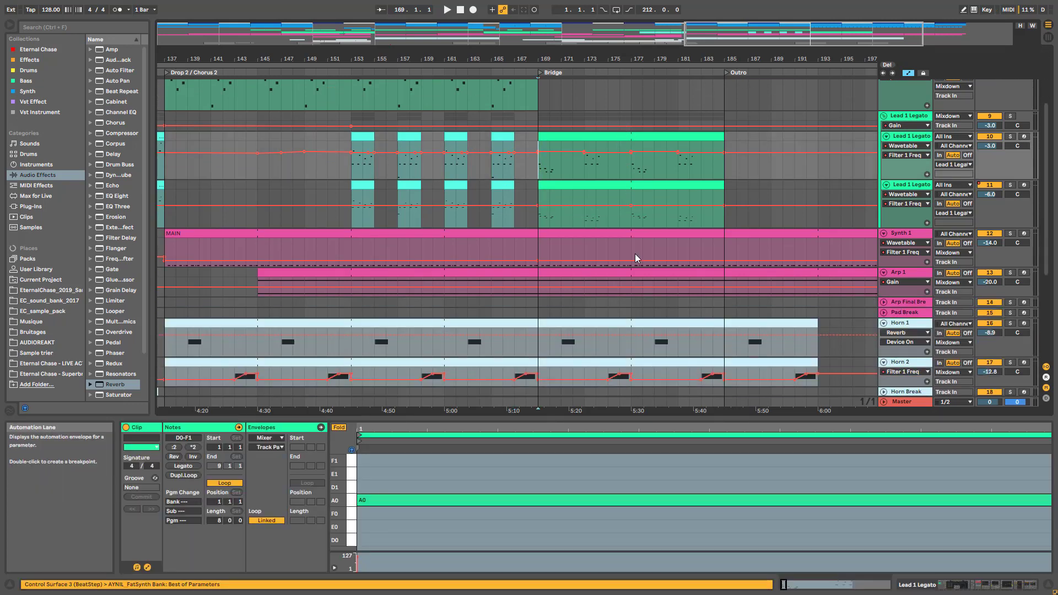
{"action": "key", "text": "space"}
{"action": "scroll", "coordinate": [638, 260], "scroll_direction": "up", "scroll_amount": 3}
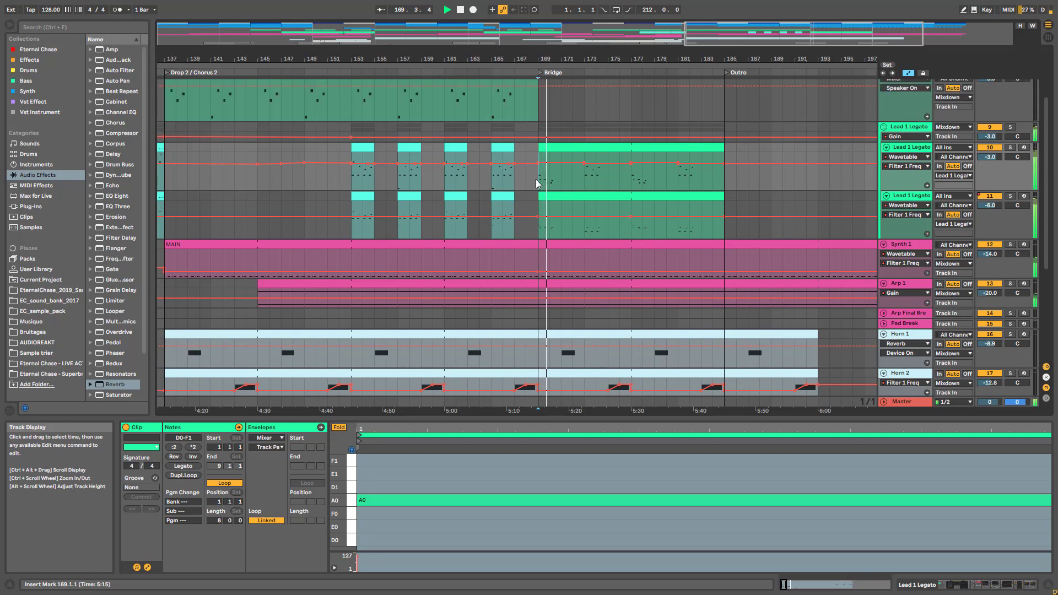
- Audition the transition into the Bridge from bar 167, checking the Mixdown EQ Eight automation and the effect sounds around it
{"action": "left_click", "coordinate": [511, 186]}
{"action": "key", "text": "space"}
{"action": "key", "text": "space"}
{"action": "scroll", "coordinate": [540, 292], "scroll_direction": "down", "scroll_amount": 5}
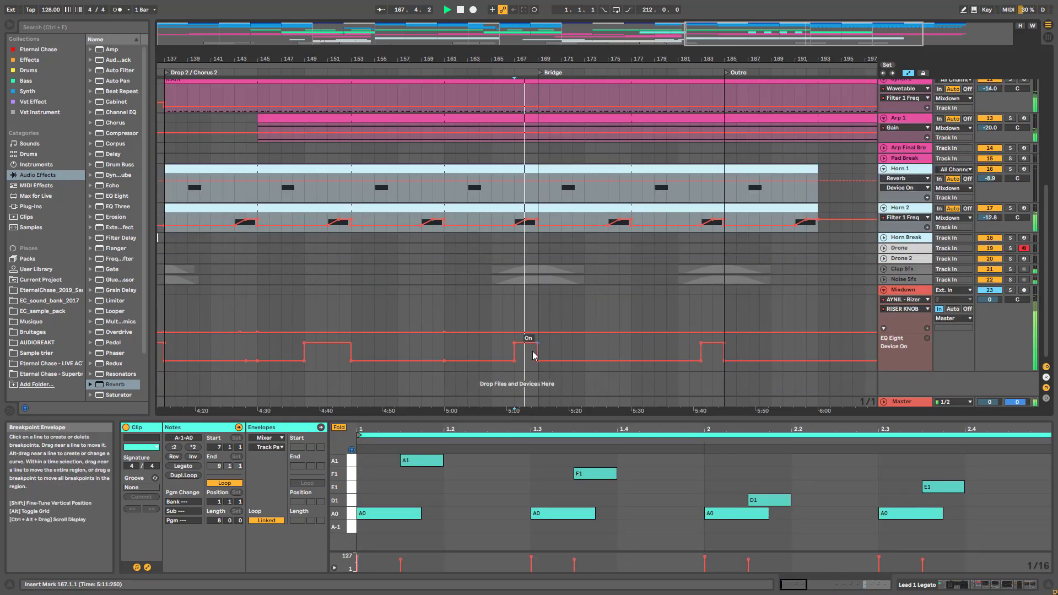
{"action": "scroll", "coordinate": [558, 371], "scroll_direction": "up", "scroll_amount": 4}
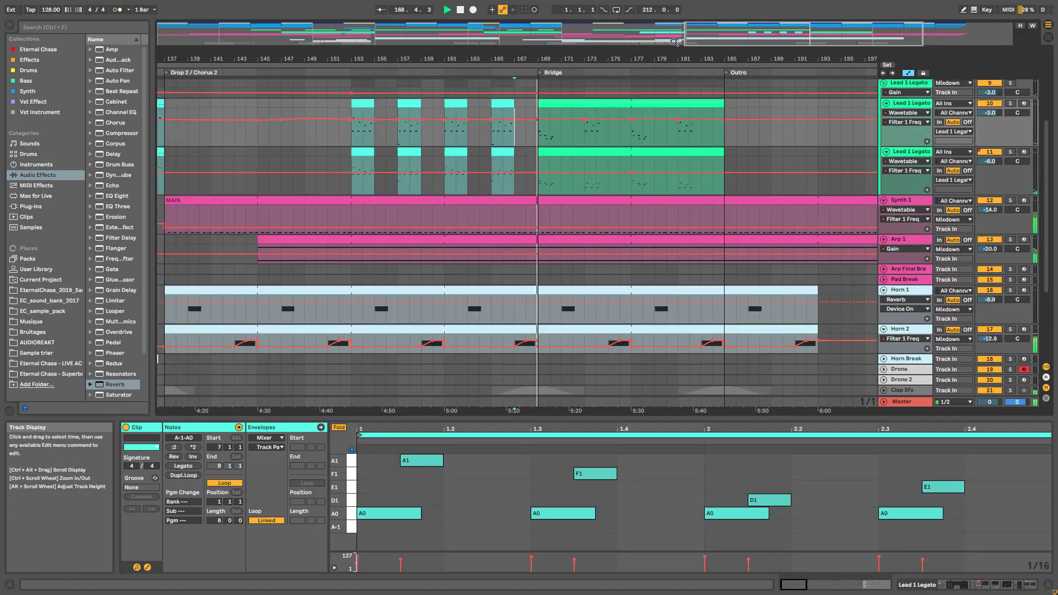
{"action": "scroll", "coordinate": [616, 309], "scroll_direction": "down", "scroll_amount": 3}
{"action": "scroll", "coordinate": [616, 308], "scroll_direction": "down", "scroll_amount": 3}
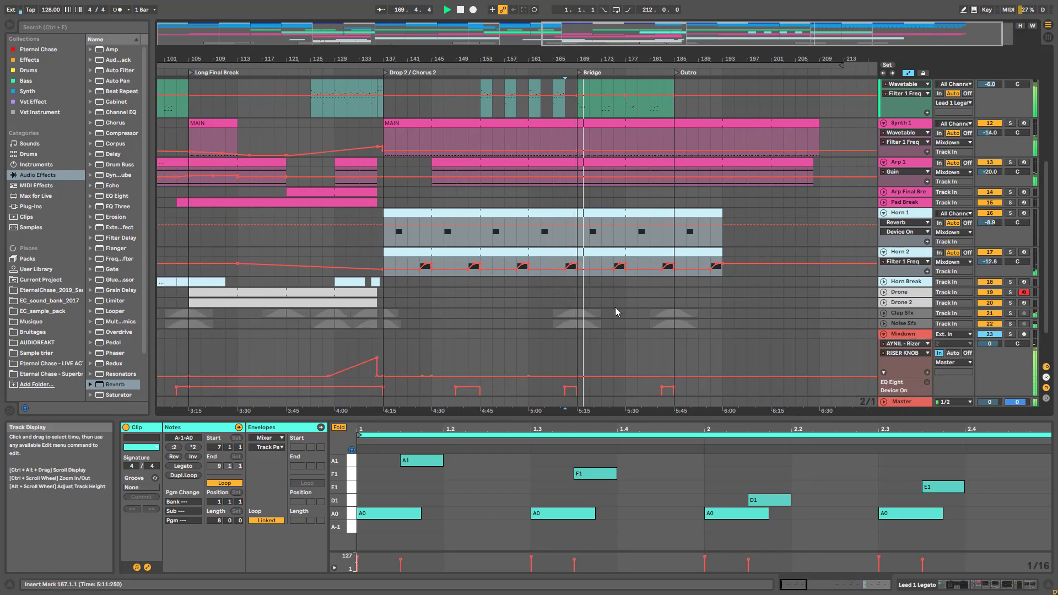
{"action": "scroll", "coordinate": [616, 309], "scroll_direction": "up", "scroll_amount": 3}
{"action": "scroll", "coordinate": [805, 213], "scroll_direction": "up", "scroll_amount": 4}
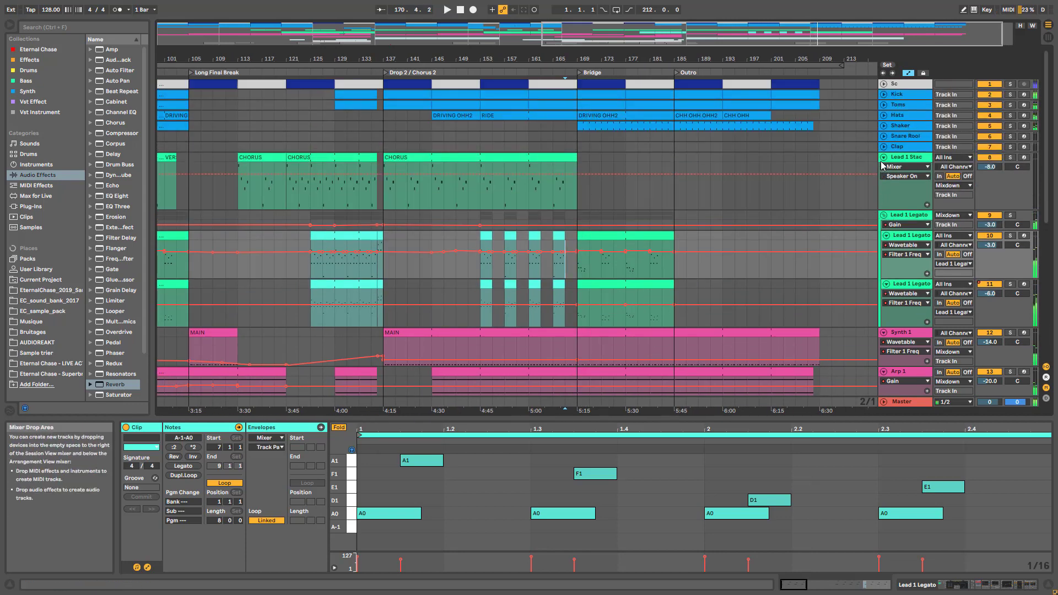
- Fold all tracks and review the compact arrangement from Drop 1, ending on Drop 2 through the Outro
{"action": "left_click", "coordinate": [883, 159], "text": "alt"}
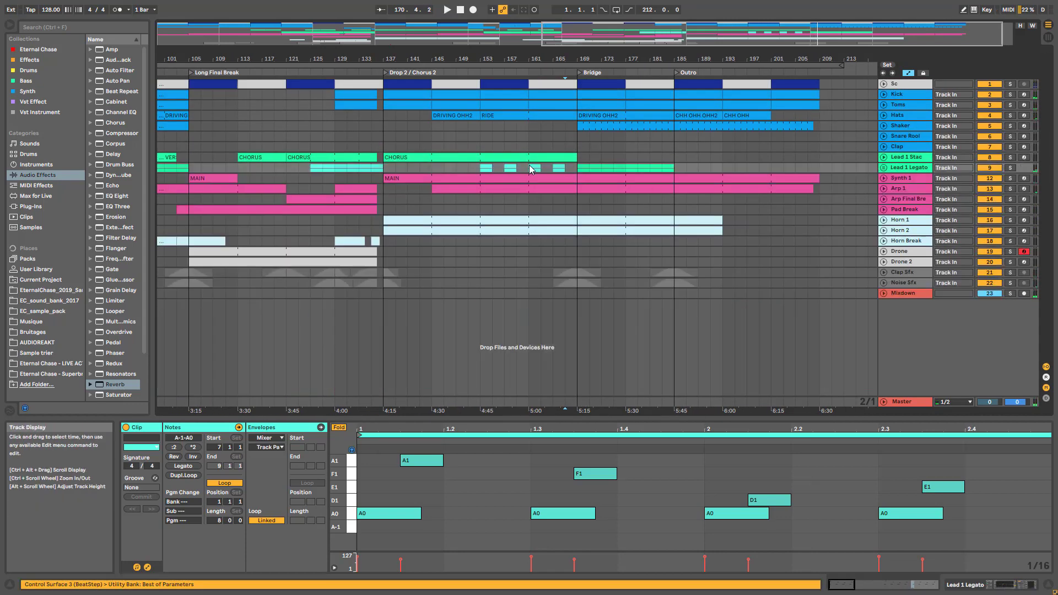
{"action": "left_click_drag", "start_coordinate": [587, 28], "coordinate": [416, 28]}
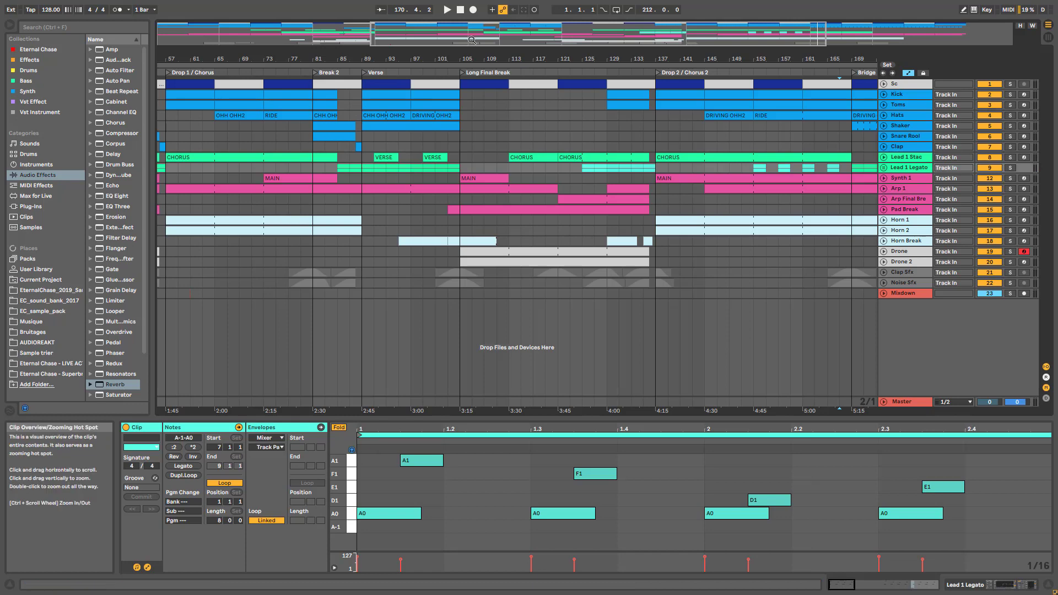
{"action": "left_click_drag", "start_coordinate": [598, 32], "coordinate": [813, 36]}
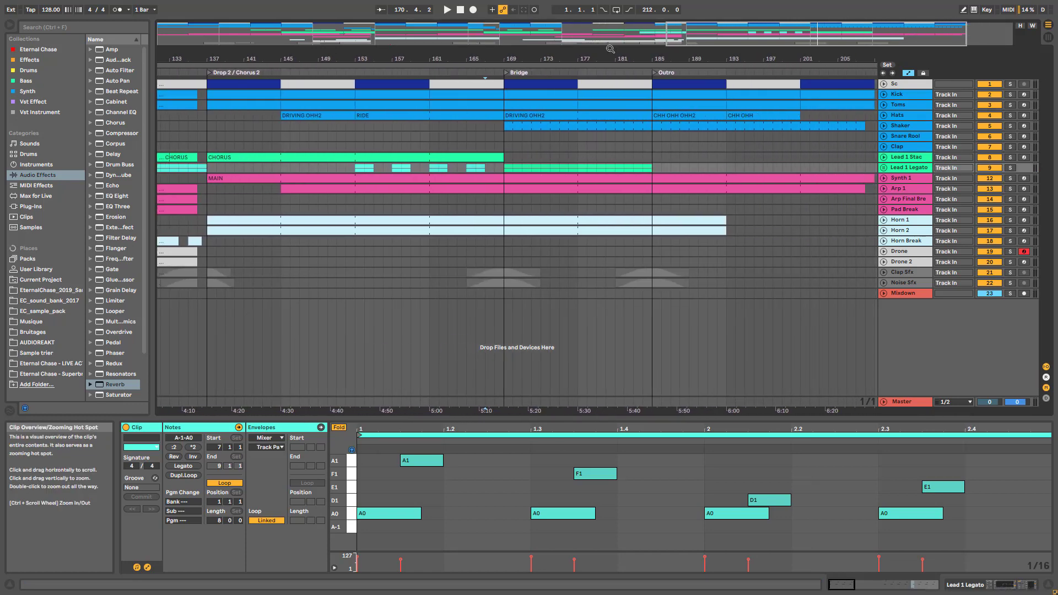
- Unfold the Mixdown track and the Lead 1 Legato group to view their automation around the Bridge
{"action": "left_click", "coordinate": [884, 293]}
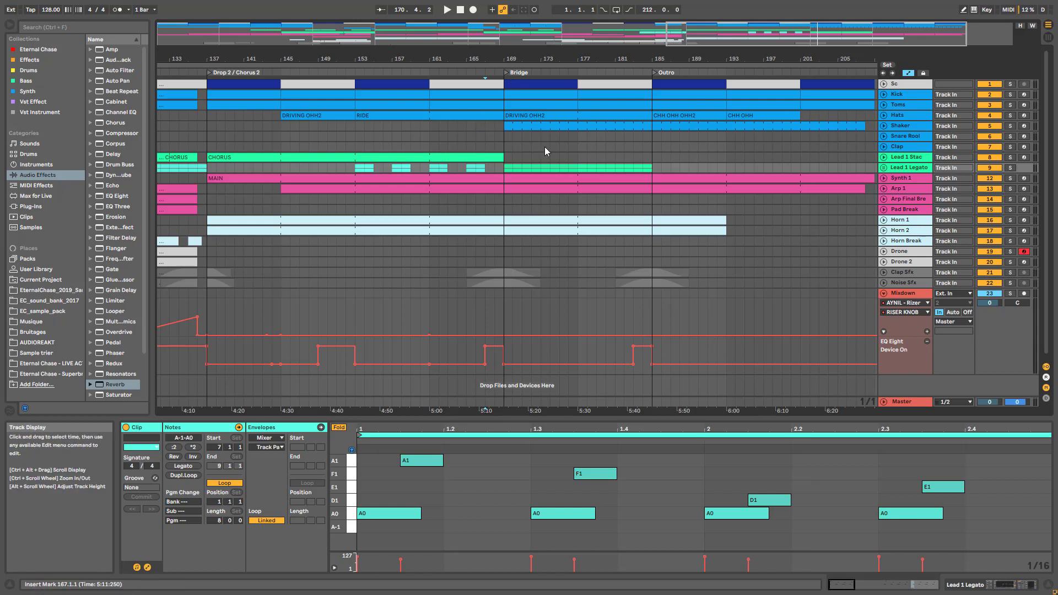
{"action": "left_click", "coordinate": [884, 169]}
{"action": "scroll", "coordinate": [487, 276], "scroll_direction": "down", "scroll_amount": 2}
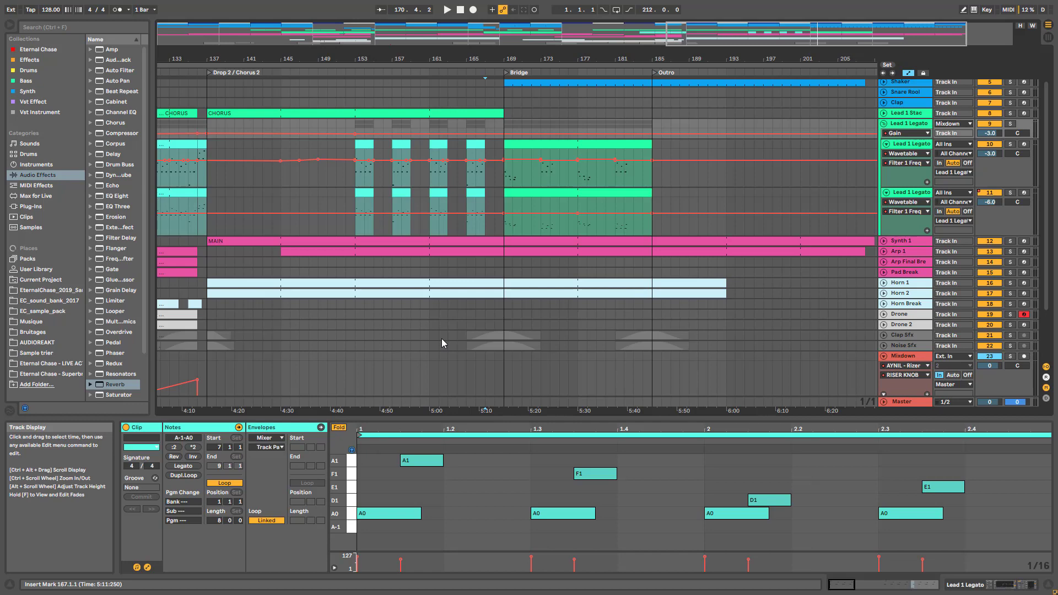
{"action": "scroll", "coordinate": [454, 291], "scroll_direction": "up", "scroll_amount": 3}
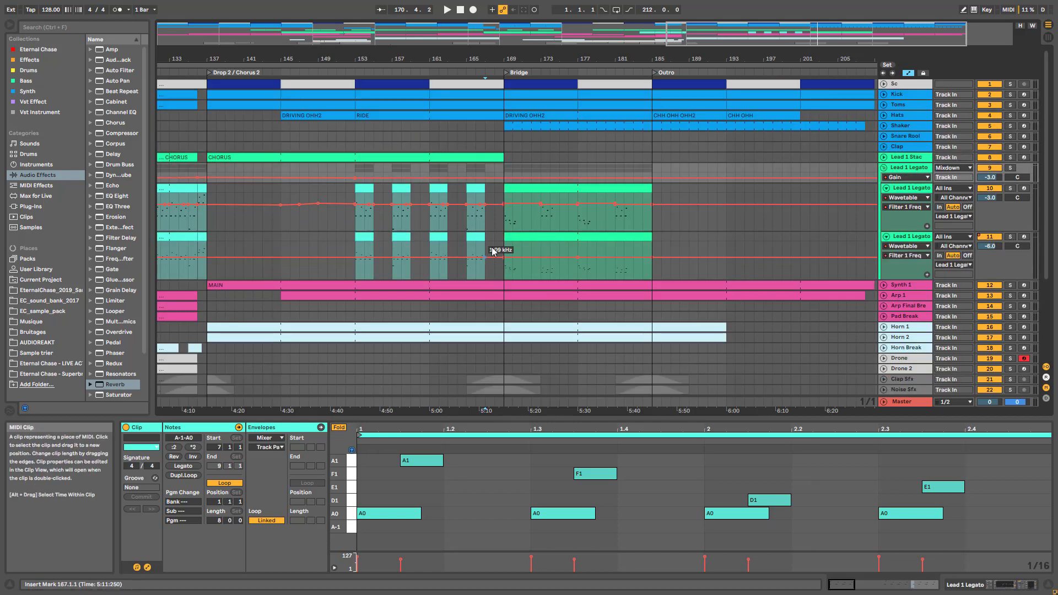
- Place the insert marker at bar 166 on the Snare Rool track and audition the passage into the Bridge
{"action": "left_click", "coordinate": [478, 138]}
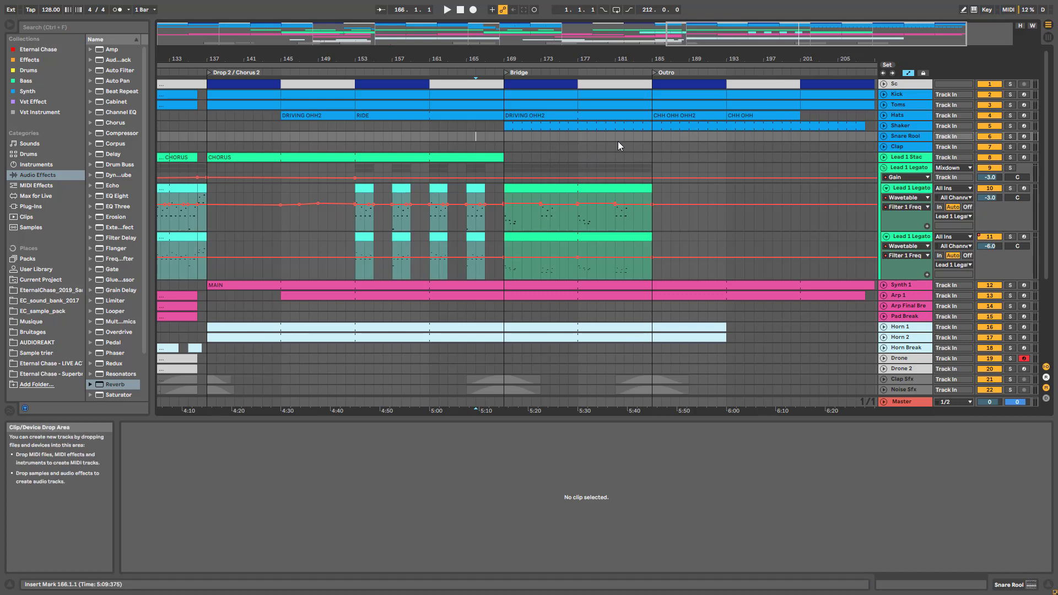
{"action": "key", "text": "space"}
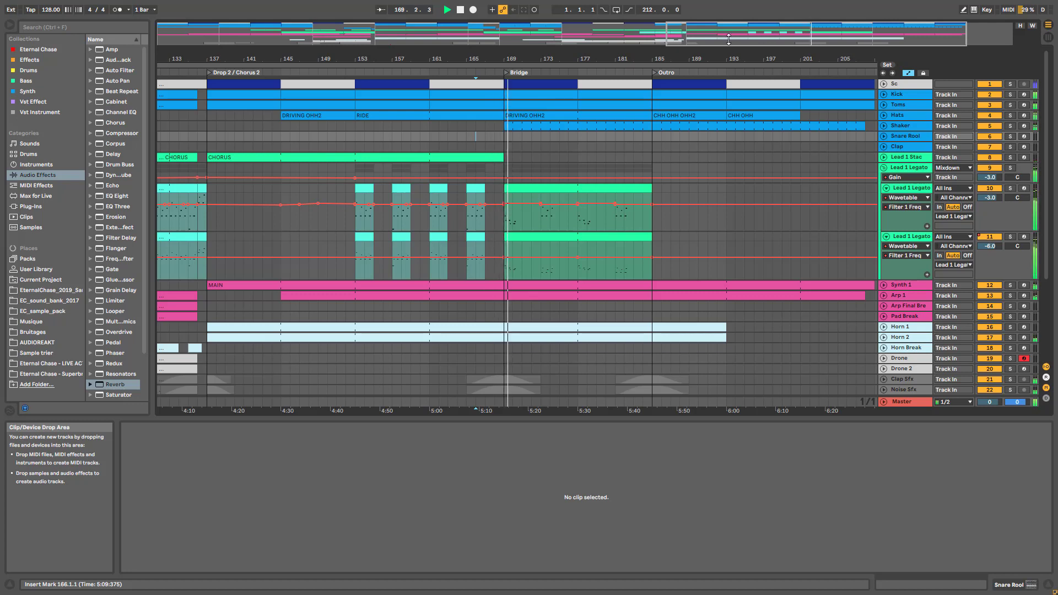
{"action": "left_click_drag", "start_coordinate": [742, 35], "coordinate": [775, 42]}
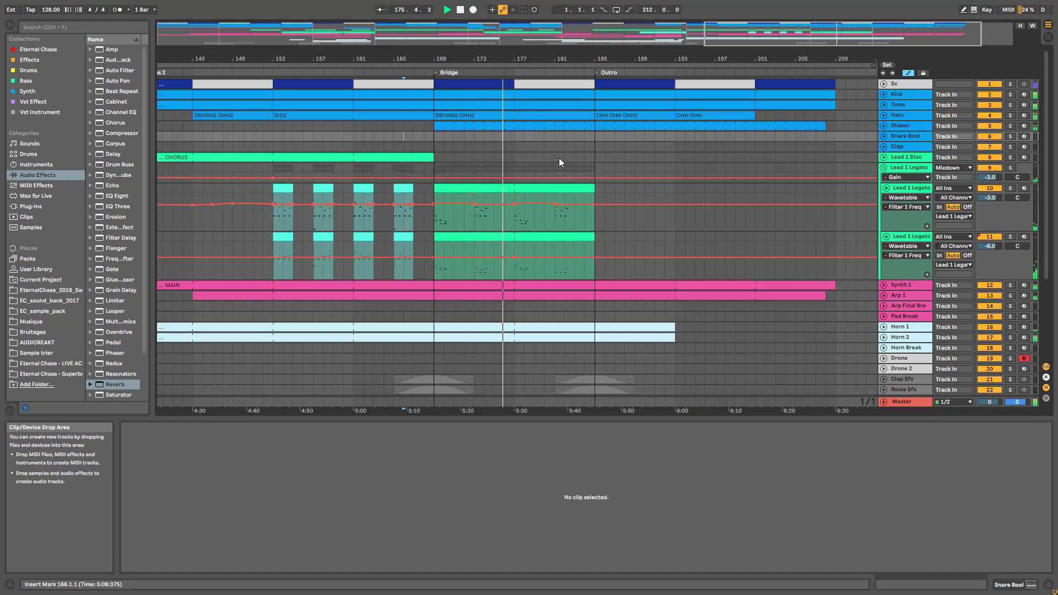
{"action": "scroll", "coordinate": [559, 158], "scroll_direction": "down", "scroll_amount": 3}
{"action": "scroll", "coordinate": [588, 204], "scroll_direction": "up", "scroll_amount": 3}
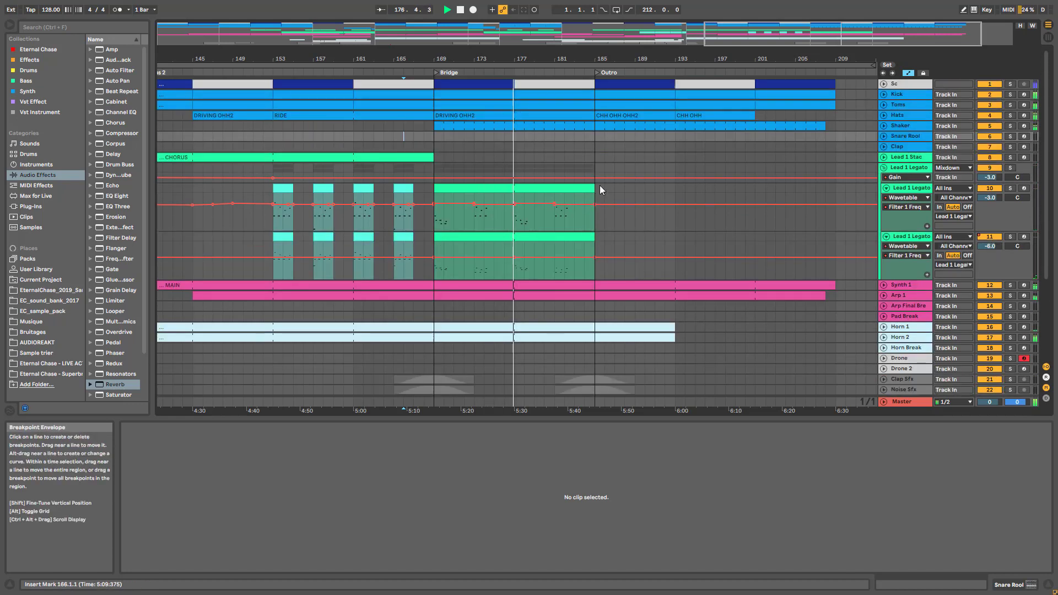
{"action": "key", "text": "space"}
- Mark the Outro's start at bar 185, and audition the transition into it from bar 183 on the Mixdown EQ Eight automation
{"action": "left_click", "coordinate": [592, 153]}
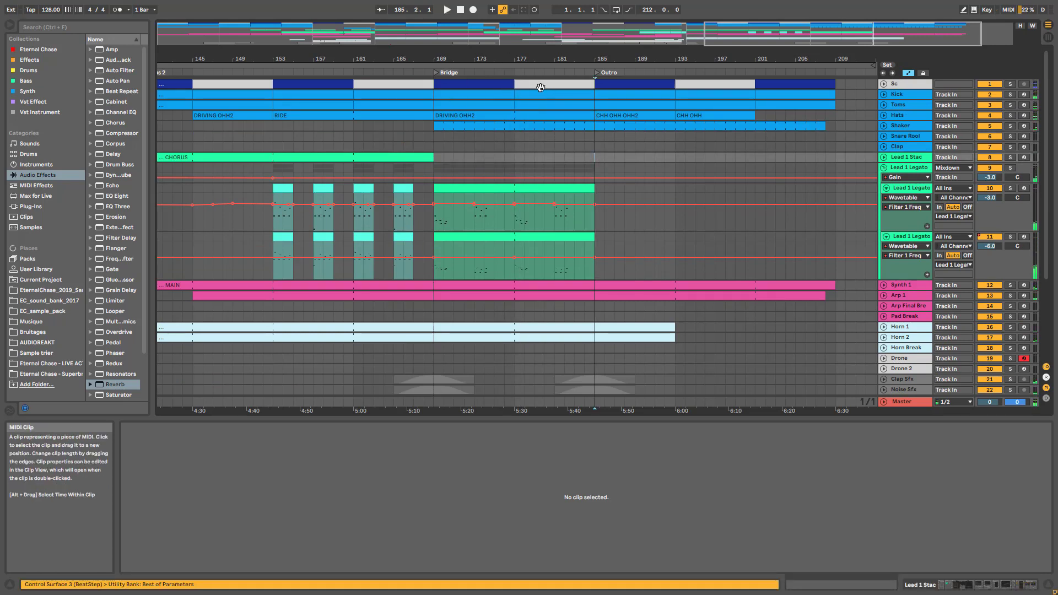
{"action": "left_click_drag", "start_coordinate": [843, 33], "coordinate": [880, 35]}
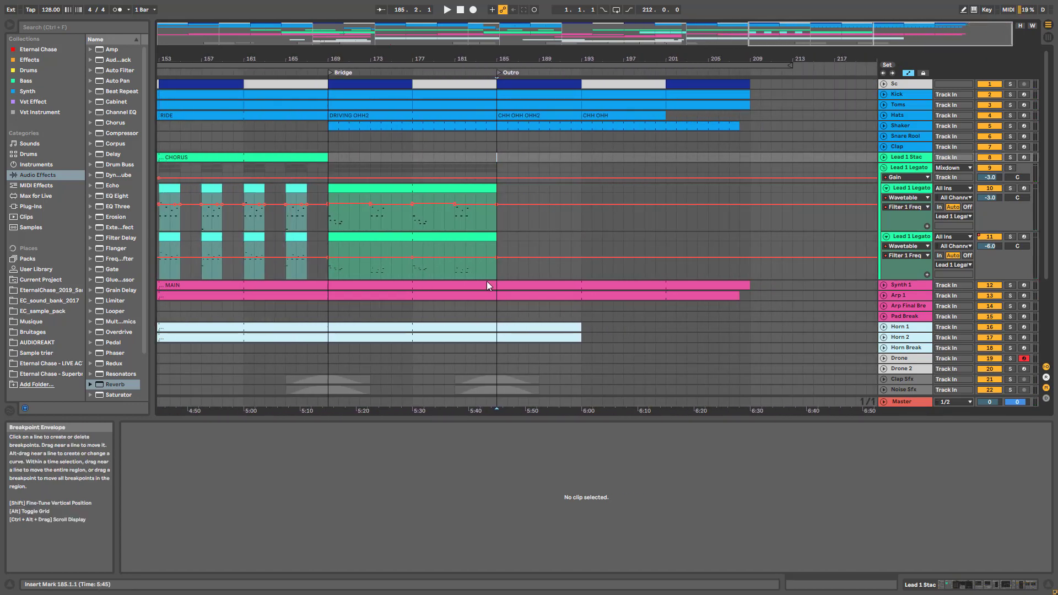
{"action": "scroll", "coordinate": [499, 325], "scroll_direction": "down", "scroll_amount": 3}
{"action": "scroll", "coordinate": [506, 351], "scroll_direction": "down", "scroll_amount": 1}
{"action": "left_click", "coordinate": [475, 370]}
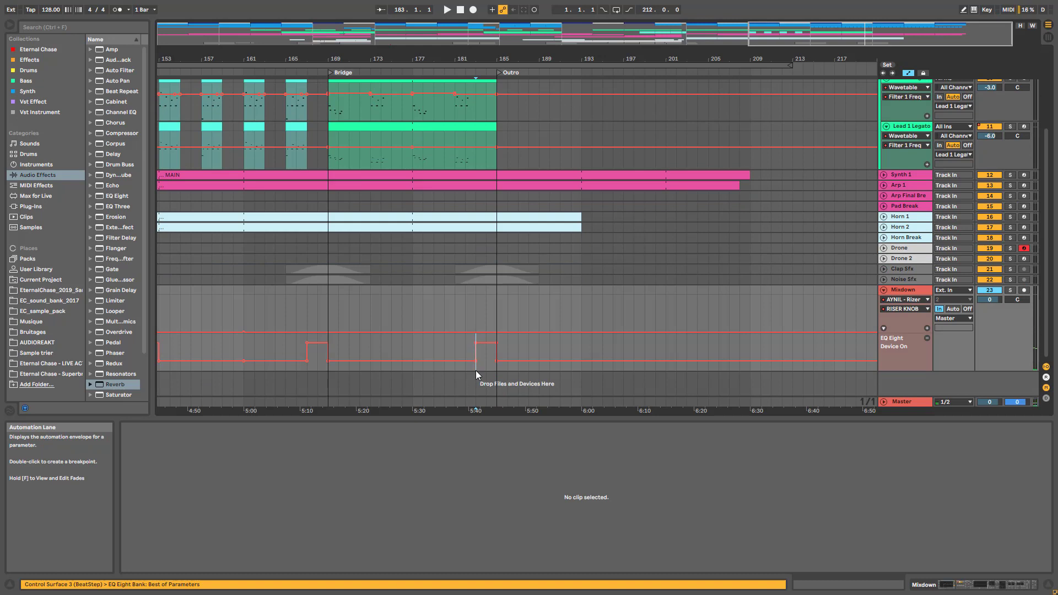
{"action": "key", "text": "space"}
{"action": "scroll", "coordinate": [496, 370], "scroll_direction": "up", "scroll_amount": 4}
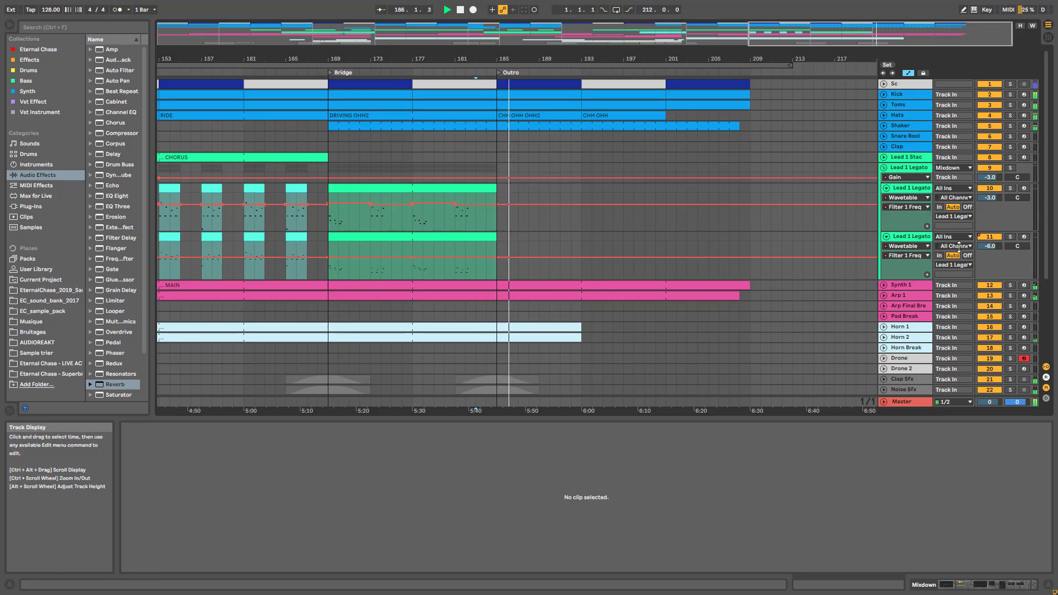
{"action": "key", "text": "space"}
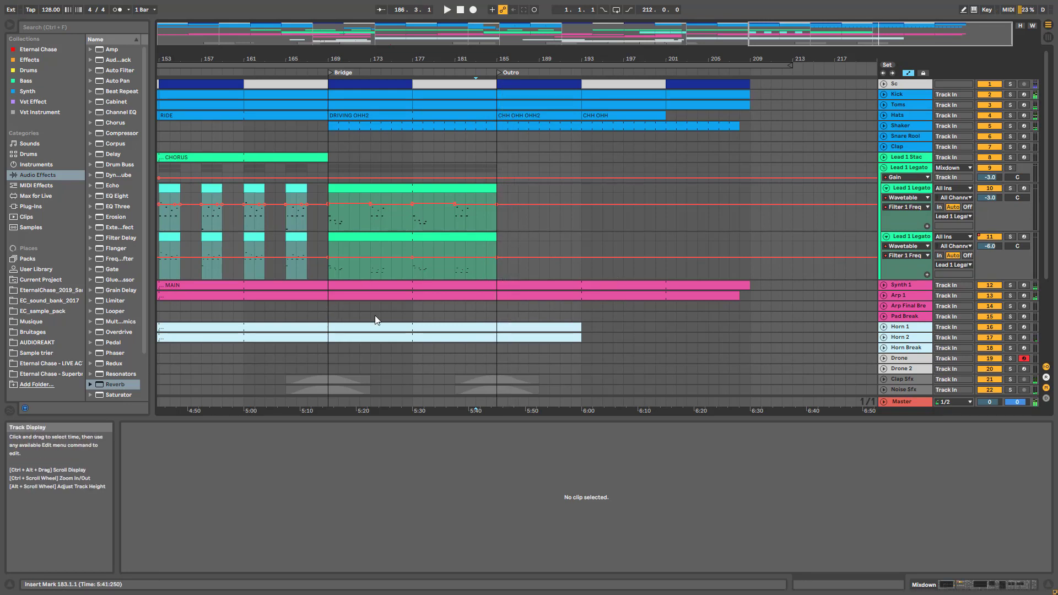
- Fold the Lead 1 Legato group and inspect the Outro's Hats and Shaker clips up to bar 204
{"action": "left_click", "coordinate": [884, 168]}
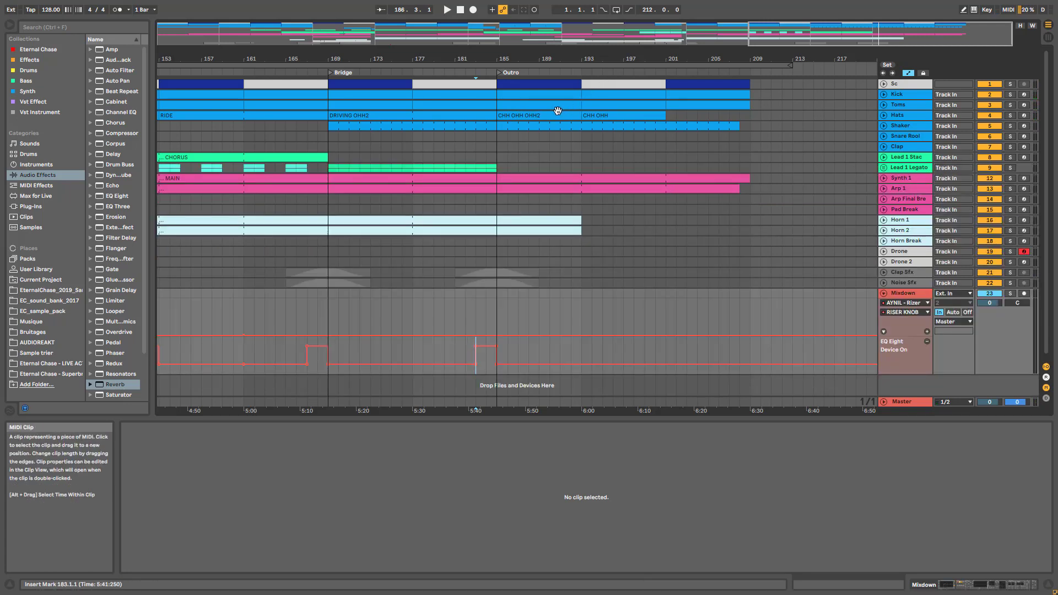
{"action": "left_click", "coordinate": [619, 113]}
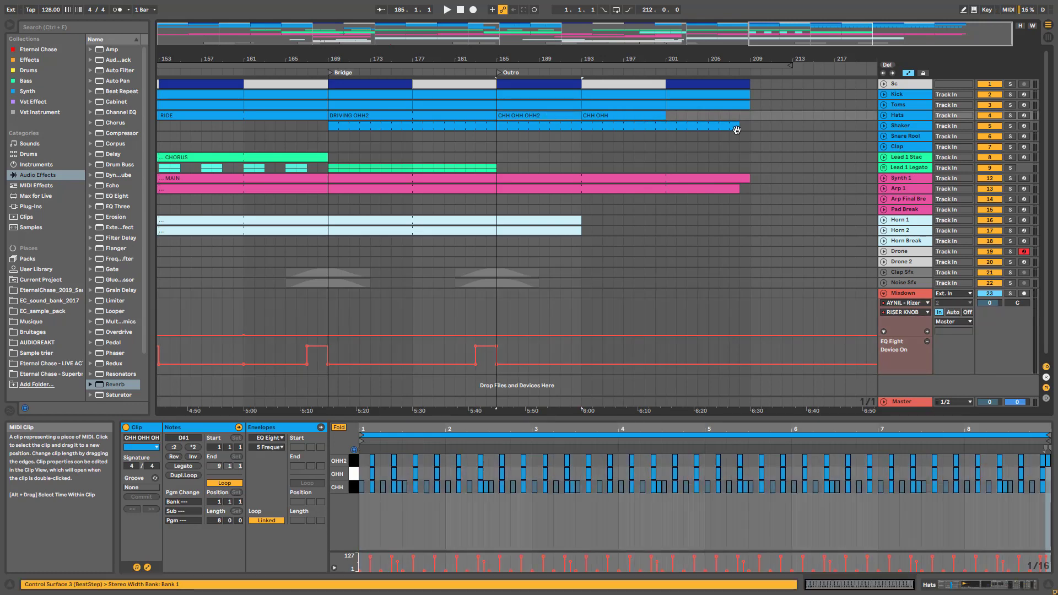
{"action": "left_click", "coordinate": [707, 125]}
{"action": "left_click", "coordinate": [698, 116]}
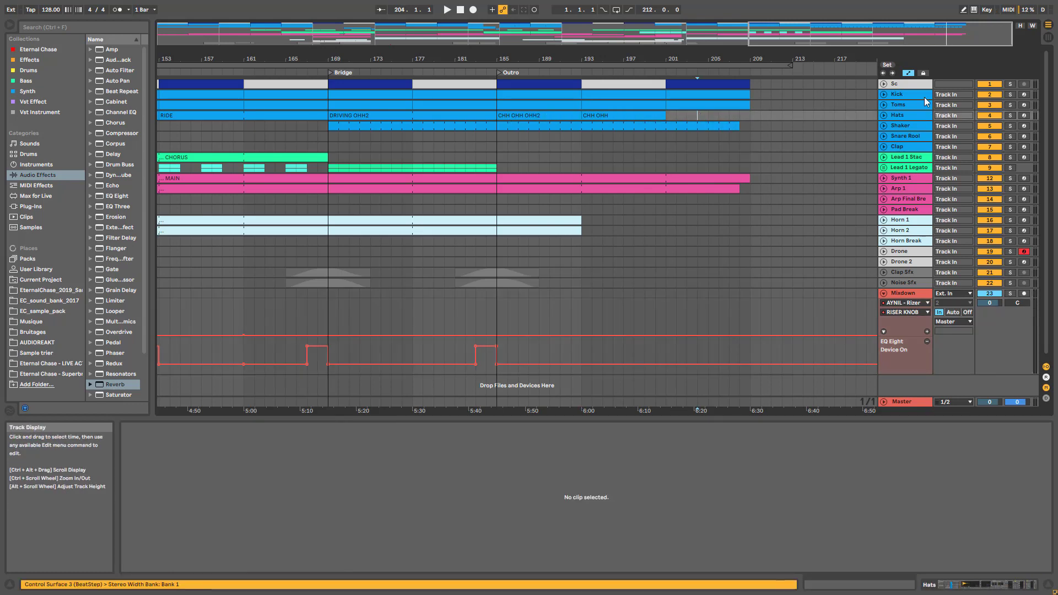
- Audition the Outro in short passages, starting from bar 193 and from just before bar 201
{"action": "left_click", "coordinate": [580, 138]}
{"action": "key", "text": "space"}
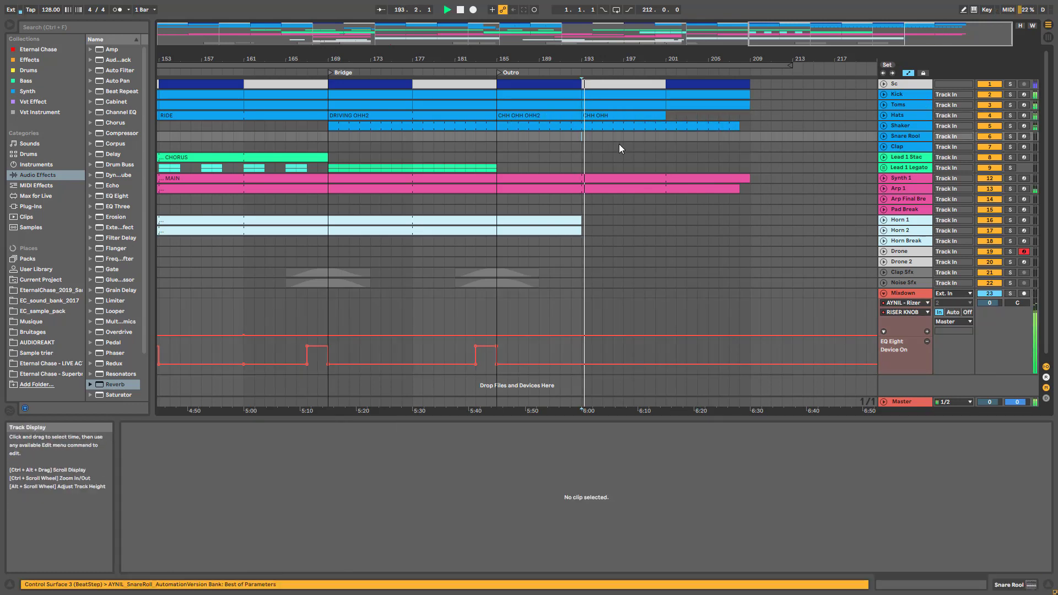
{"action": "key", "text": "space"}
{"action": "left_click", "coordinate": [659, 145]}
{"action": "key", "text": "space"}
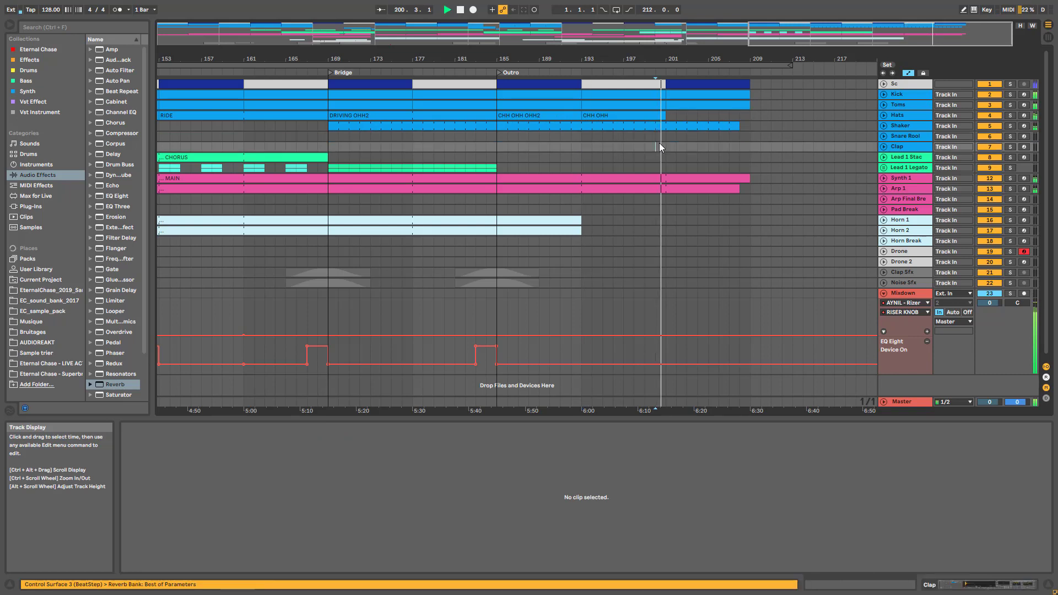
{"action": "key", "text": "space"}
- Show the full arrangement with the Mixdown track folded and the Lead 1 Stac track and Lead 1 Legato group unfolded
{"action": "left_click_drag", "start_coordinate": [789, 34], "coordinate": [788, 5]}
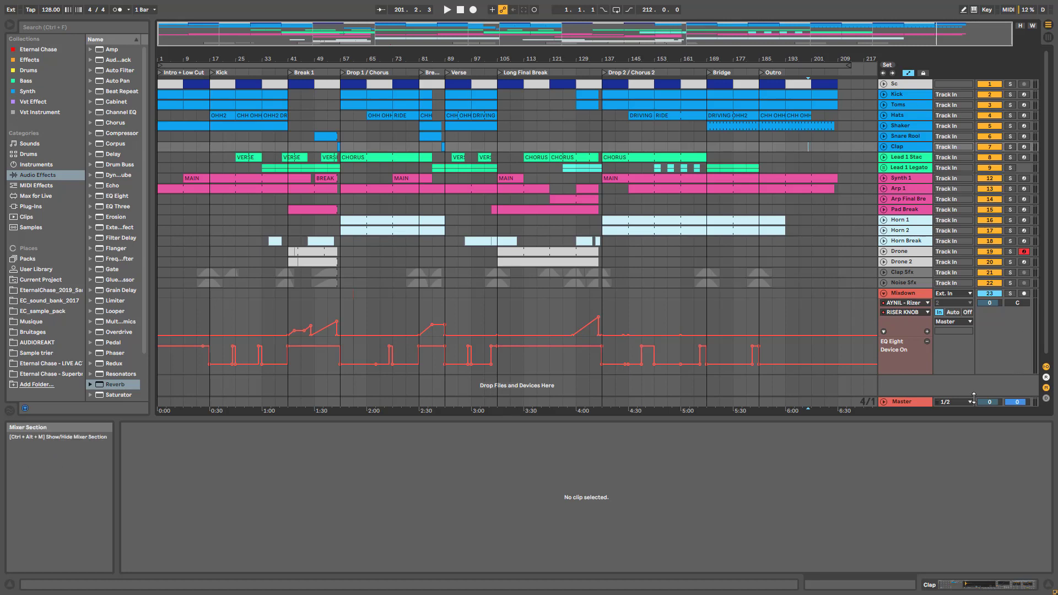
{"action": "left_click", "coordinate": [884, 294]}
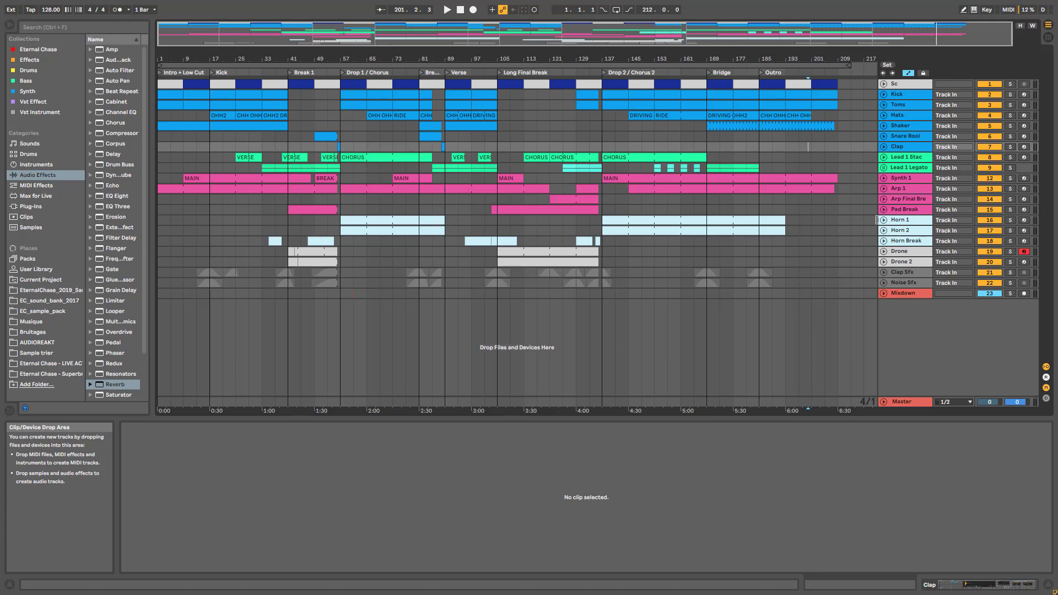
{"action": "left_click", "coordinate": [884, 157]}
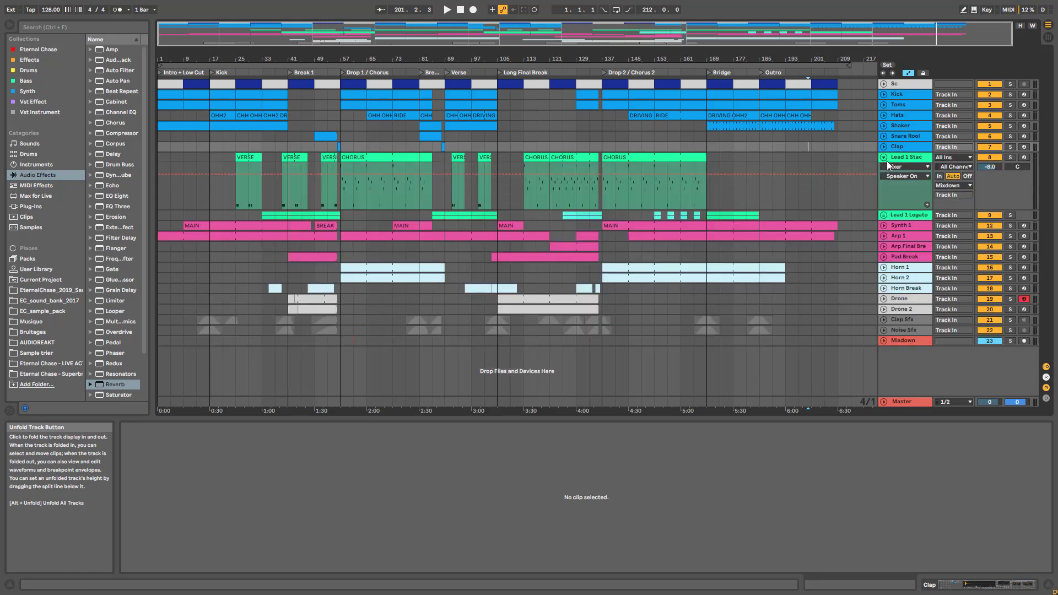
{"action": "left_click", "coordinate": [884, 215]}
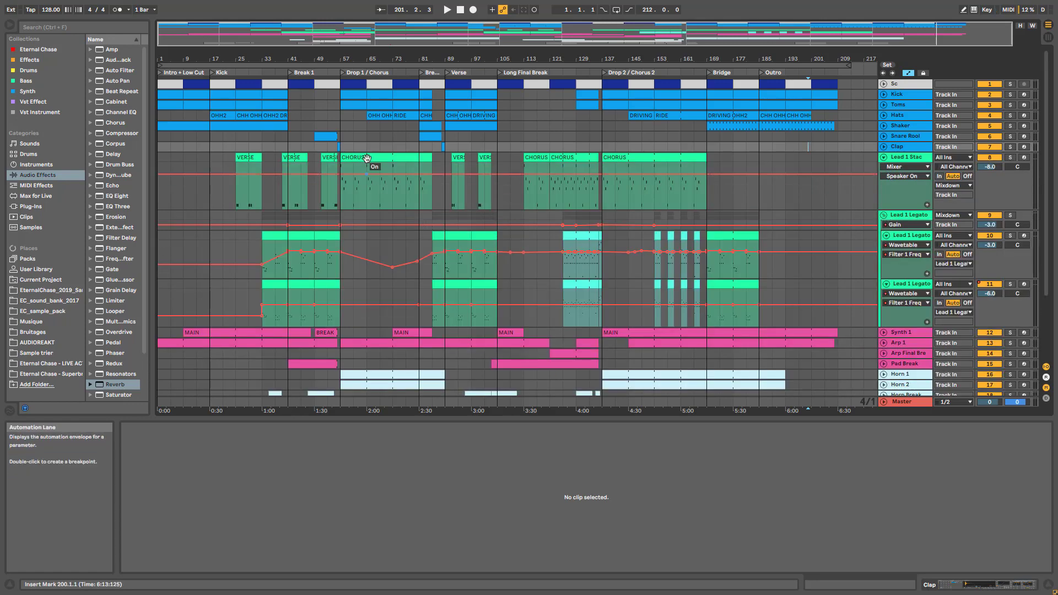
- Select the Lead 1 Stac CHORUS clip in Drop 1 and compare its notes with the other lead clips
{"action": "scroll", "coordinate": [345, 235], "scroll_direction": "up", "scroll_amount": 5, "text": "ctrl"}
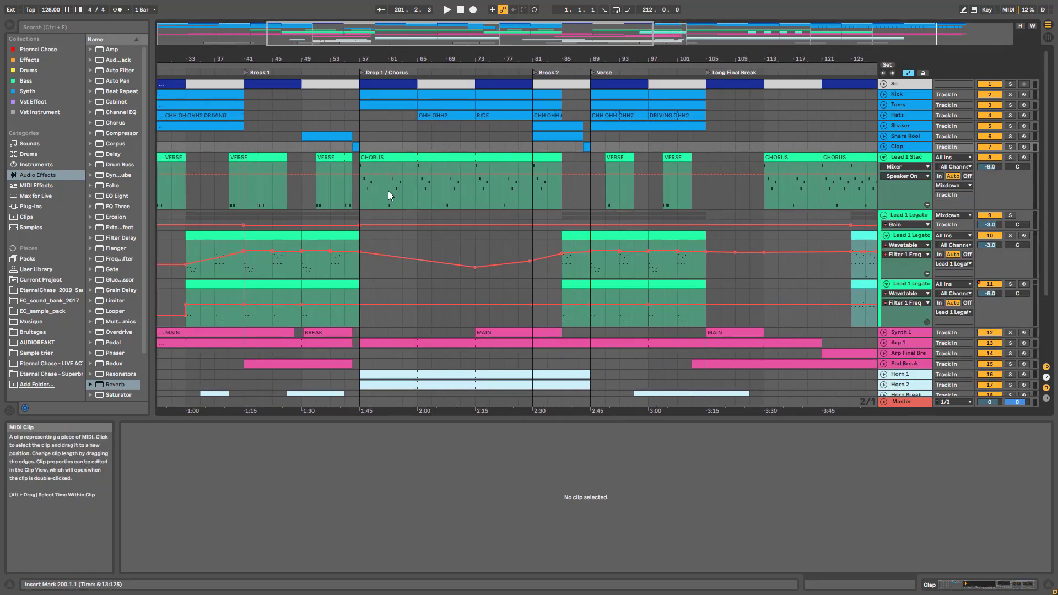
{"action": "left_click", "coordinate": [409, 159]}
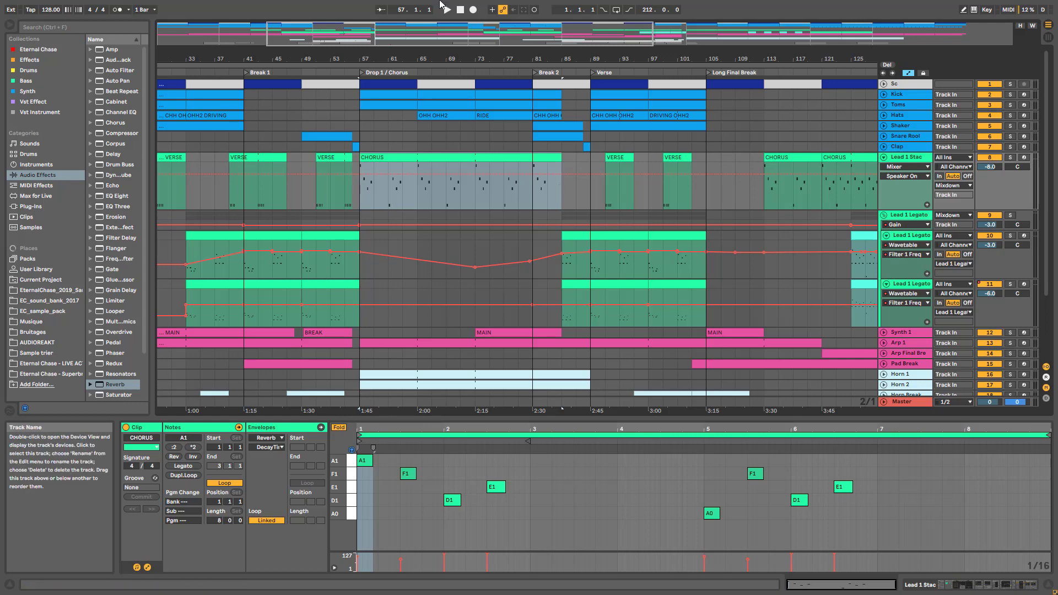
{"action": "left_click_drag", "start_coordinate": [447, 58], "coordinate": [448, 28]}
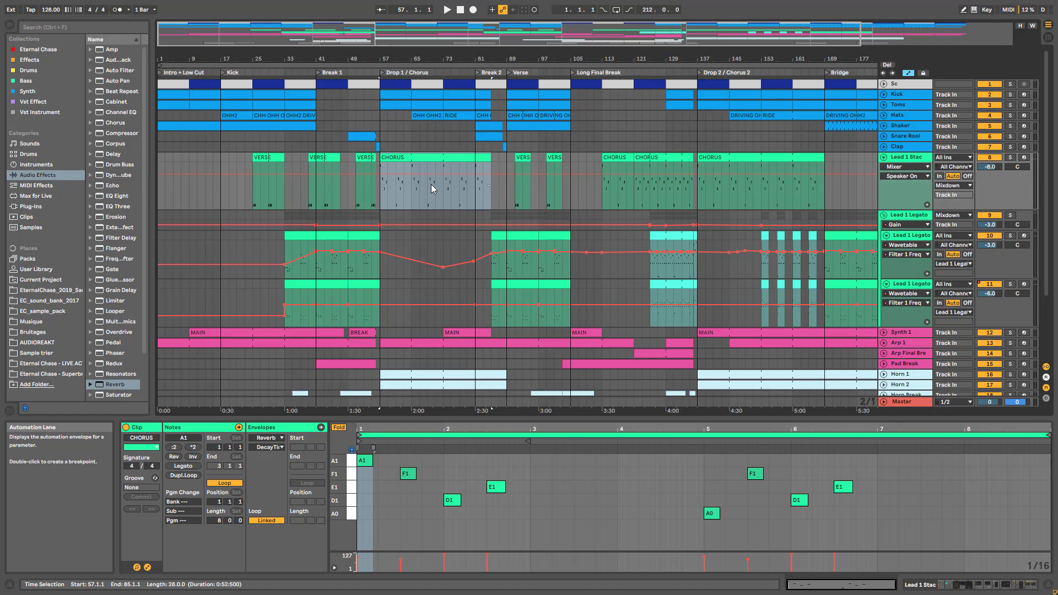
{"action": "scroll", "coordinate": [524, 205], "scroll_direction": "down", "scroll_amount": 3}
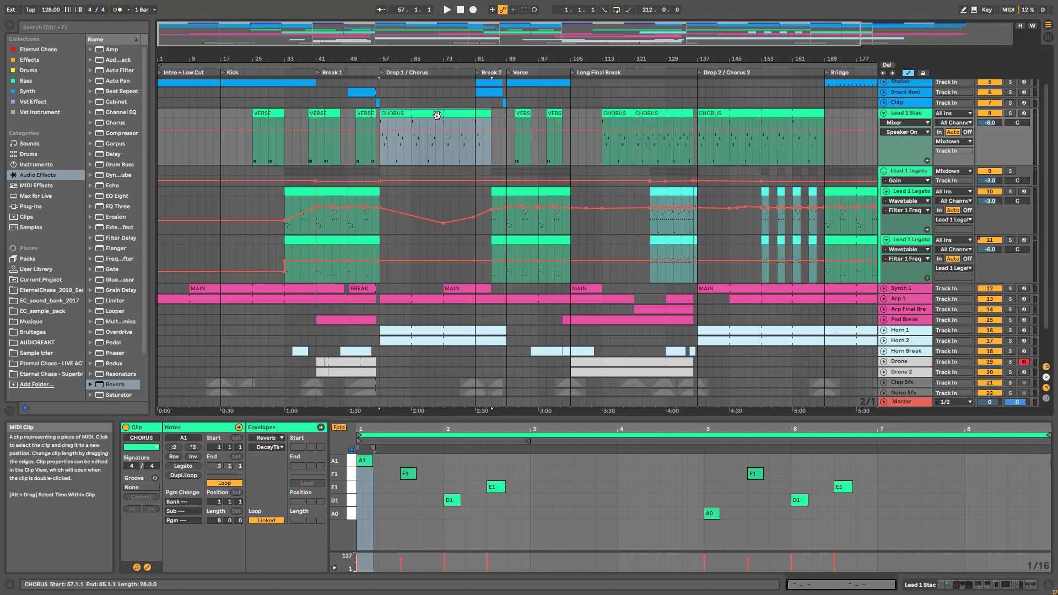
{"action": "left_click", "coordinate": [884, 113]}
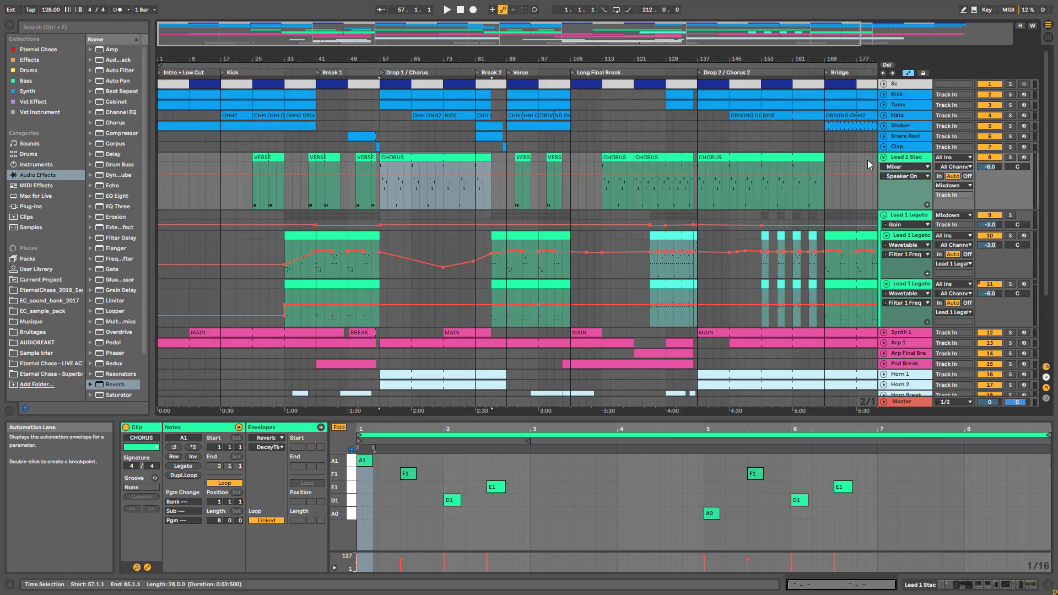
{"action": "left_click", "coordinate": [887, 188]}
{"action": "left_click", "coordinate": [886, 198]}
{"action": "scroll", "coordinate": [320, 170], "scroll_direction": "up", "scroll_amount": 3}
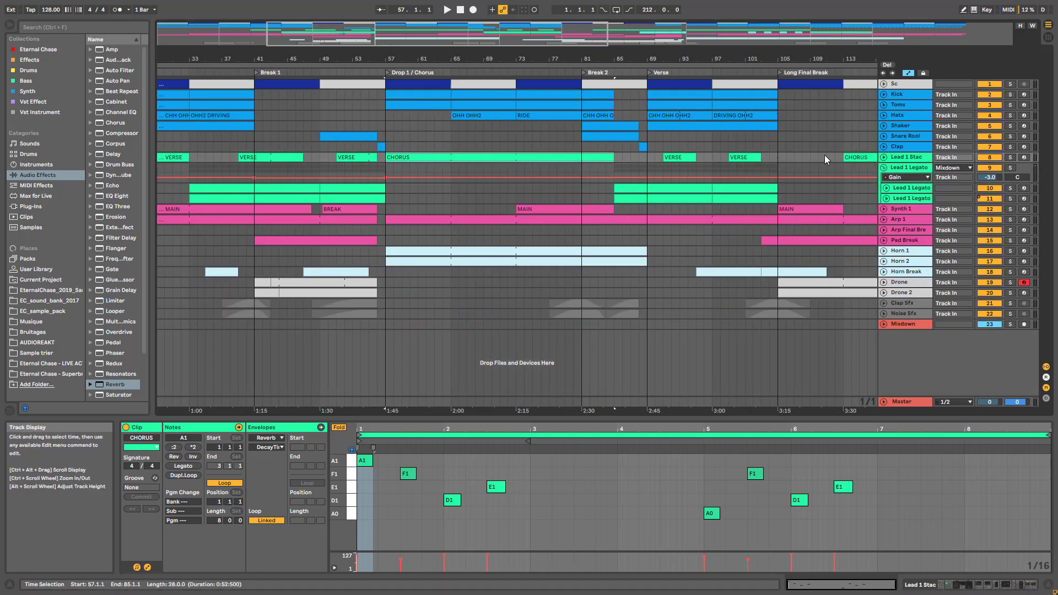
{"action": "left_click", "coordinate": [884, 158]}
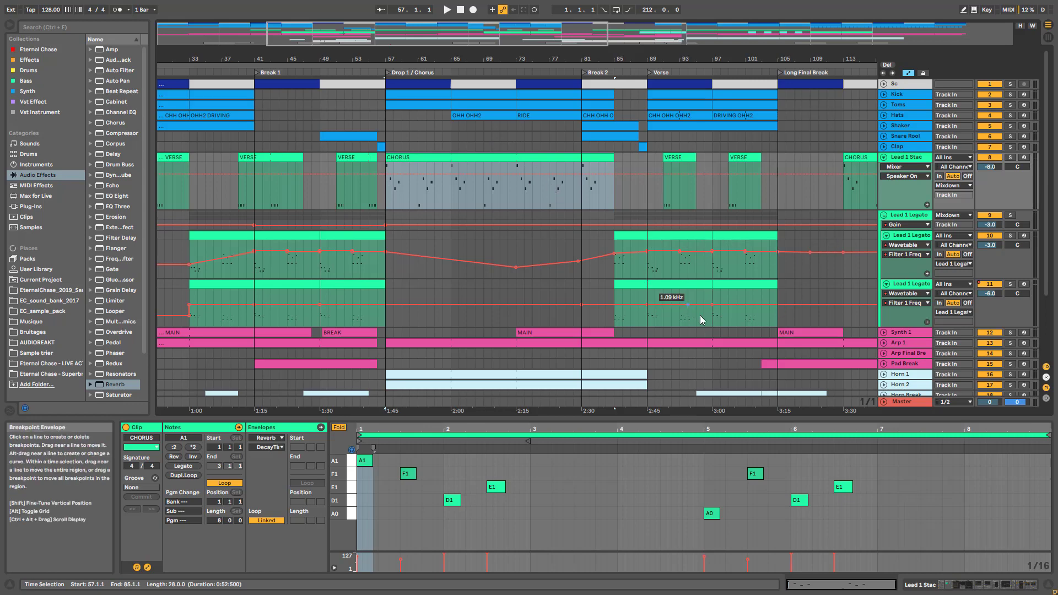
- Examine the Lead 1 Stac and Lead 1 Legato clips and automation from Break 2 through Drop 2 to the Outro
{"action": "left_click_drag", "start_coordinate": [595, 38], "coordinate": [736, 34]}
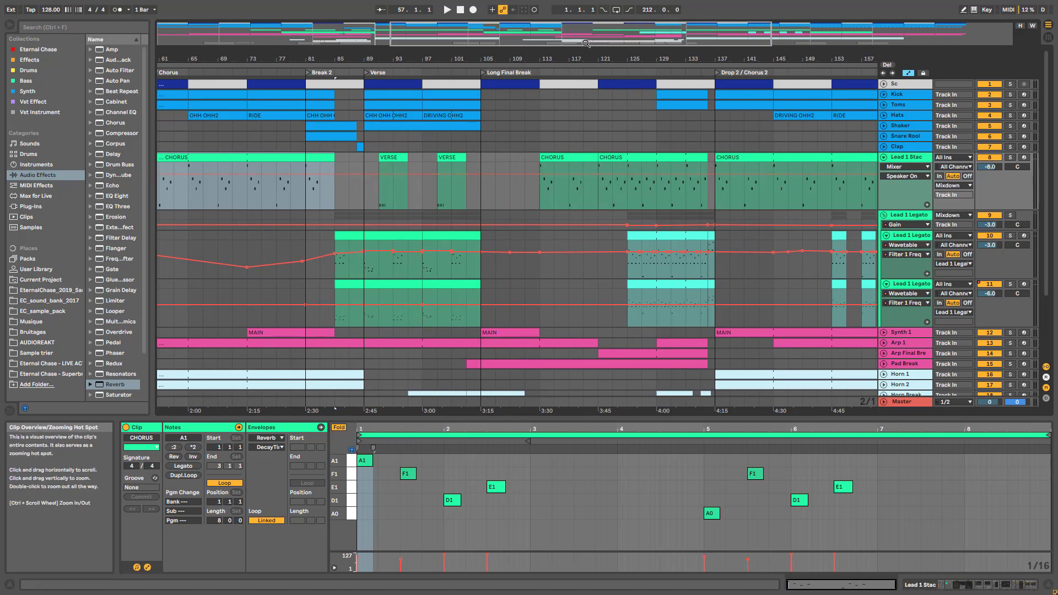
{"action": "left_click_drag", "start_coordinate": [672, 35], "coordinate": [806, 34]}
{"action": "left_click_drag", "start_coordinate": [586, 34], "coordinate": [586, 53]}
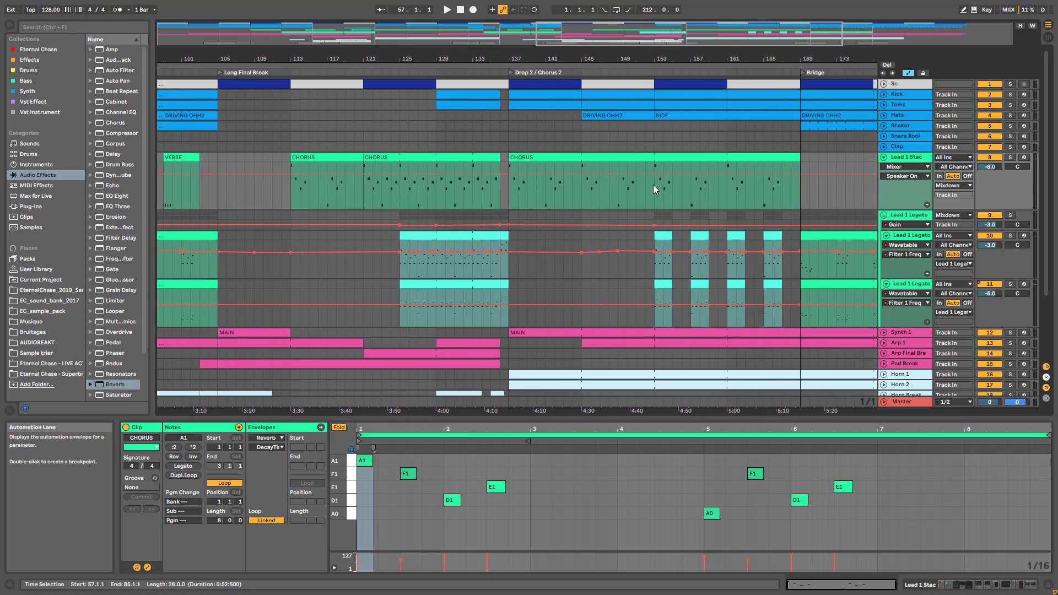
{"action": "left_click_drag", "start_coordinate": [609, 32], "coordinate": [700, 30]}
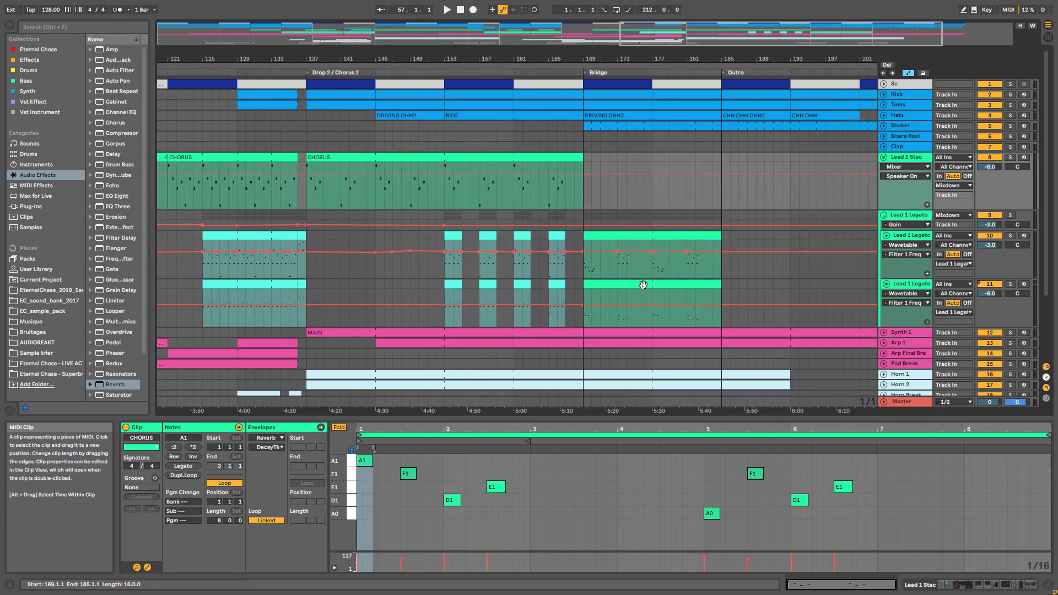
{"action": "left_click_drag", "start_coordinate": [674, 33], "coordinate": [673, 6]}
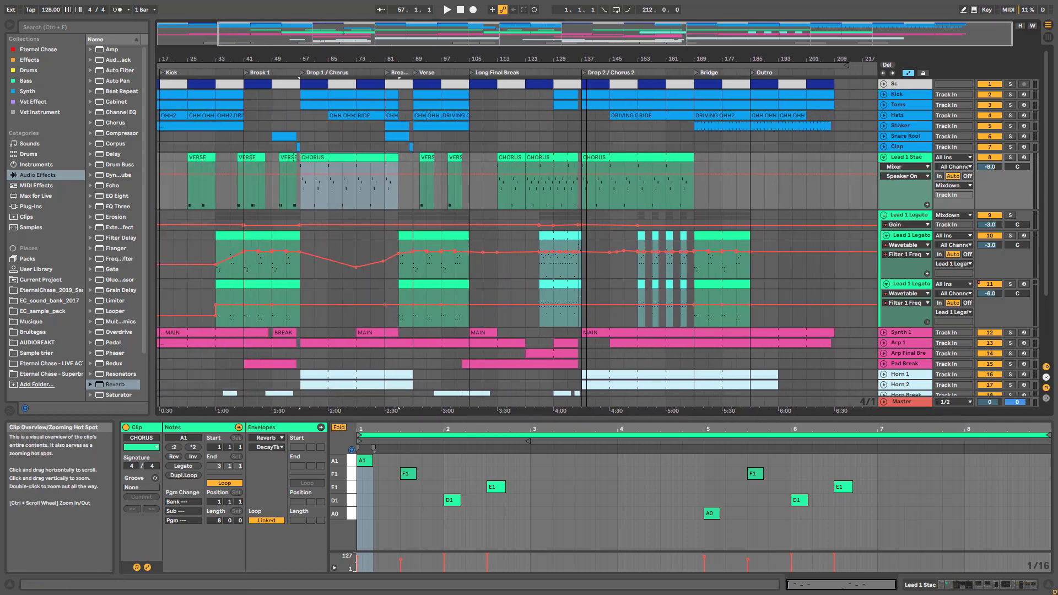
- Fold both Lead 1 Legato subtracks and Lead 1 Stac, and unfold Synth 1 to show its Filter 1 Freq automation
{"action": "left_click", "coordinate": [887, 236]}
{"action": "left_click", "coordinate": [887, 246]}
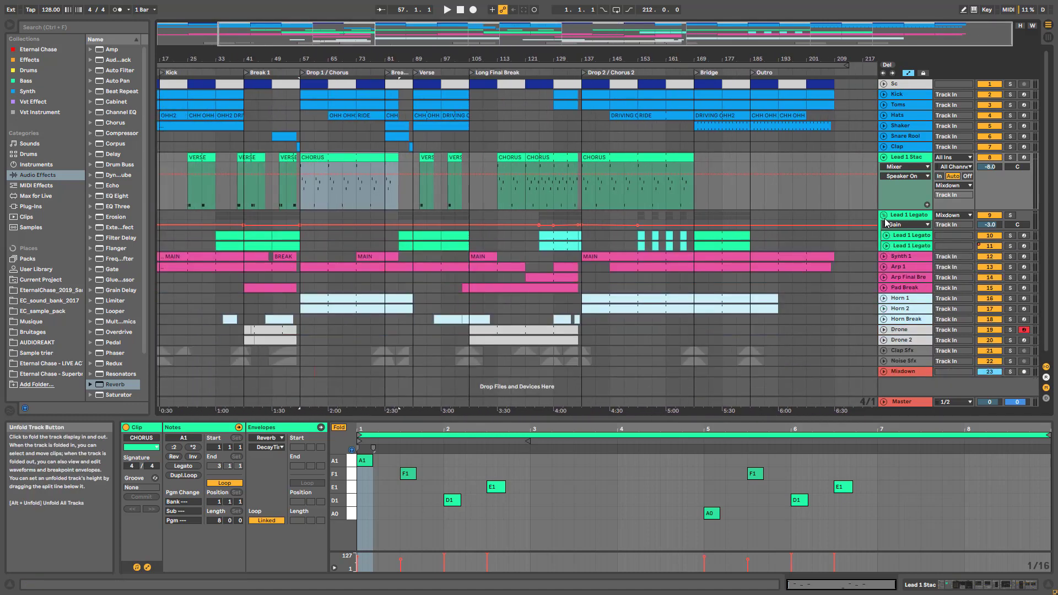
{"action": "left_click", "coordinate": [886, 158]}
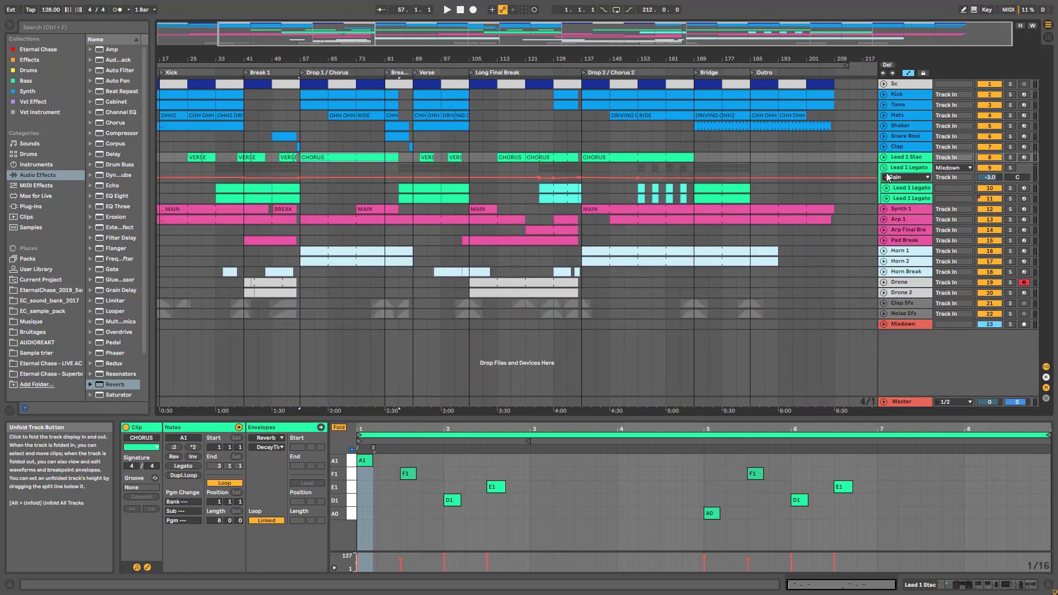
{"action": "left_click", "coordinate": [884, 210]}
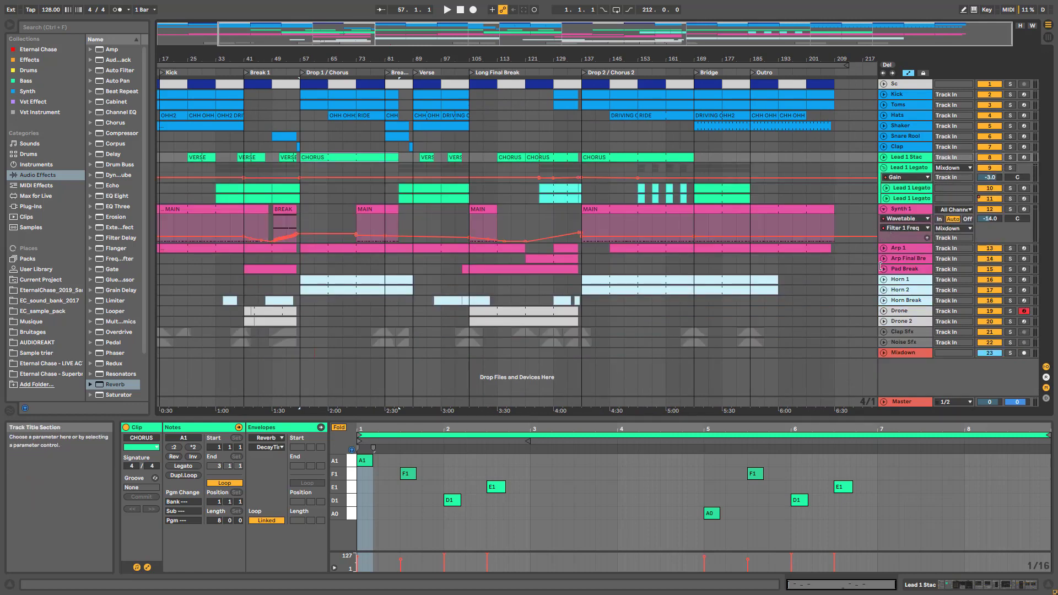
- Unfold the Arp 1 and Pad Break tracks to view their Gain and LPF automation
{"action": "left_click", "coordinate": [885, 248]}
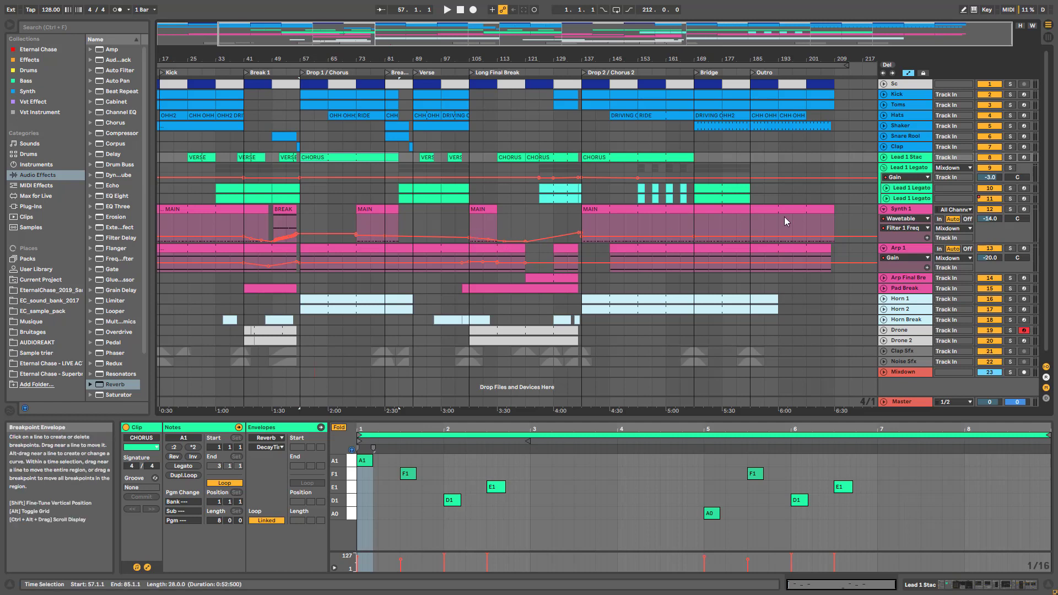
{"action": "left_click", "coordinate": [884, 288]}
{"action": "mouse_move", "coordinate": [469, 311]}
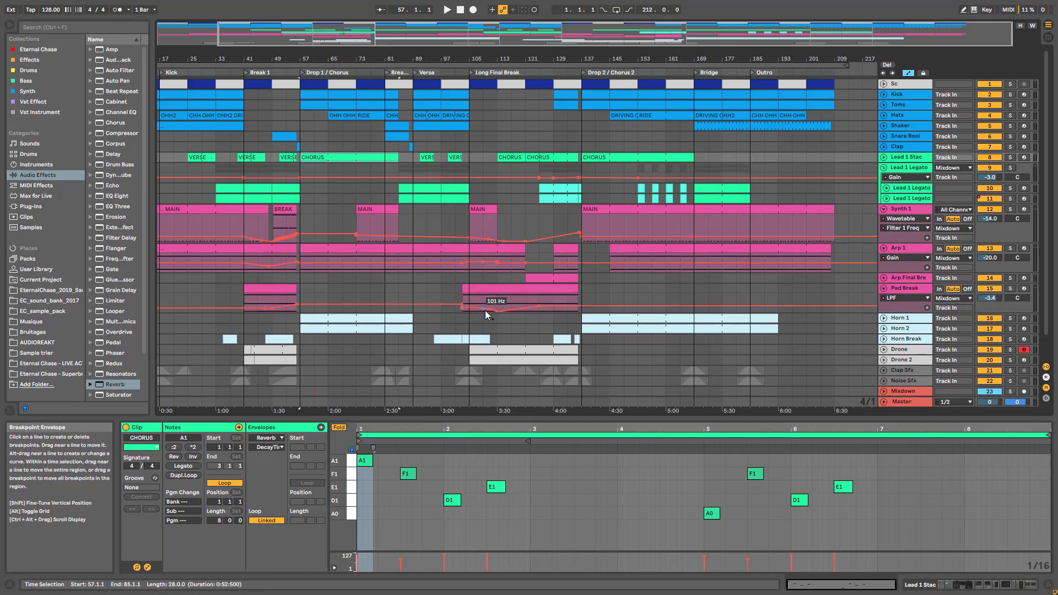
- Unfold the Drone track and examine its CUTOFF automation across the Long Final Break, placing the insert marker at bar 129
{"action": "left_click", "coordinate": [885, 350]}
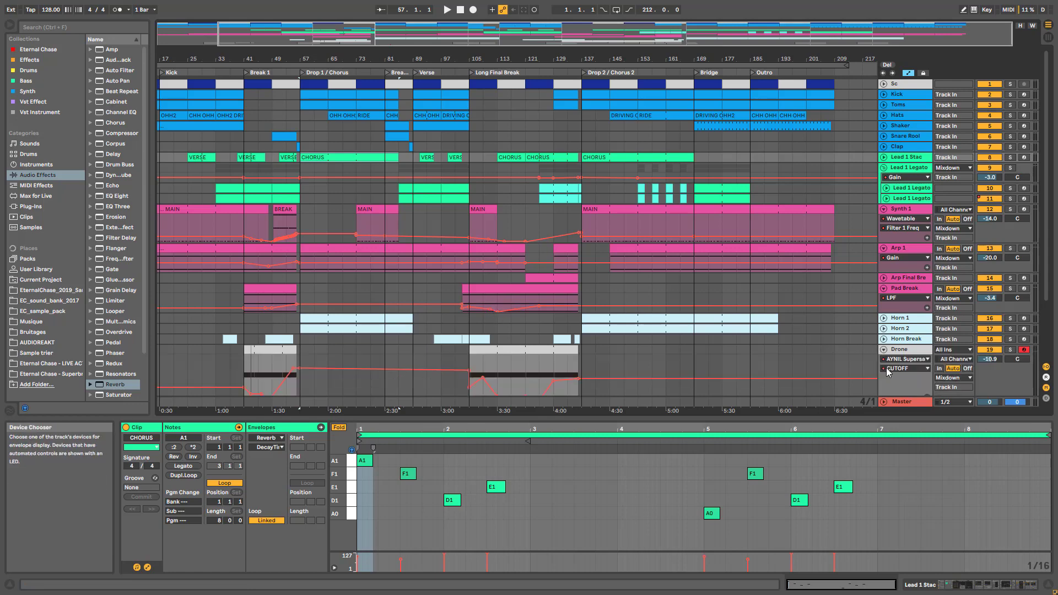
{"action": "scroll", "coordinate": [532, 327], "scroll_direction": "down", "scroll_amount": 1}
{"action": "scroll", "coordinate": [532, 327], "scroll_direction": "down", "scroll_amount": 2}
{"action": "left_click_drag", "start_coordinate": [545, 39], "coordinate": [545, 98]}
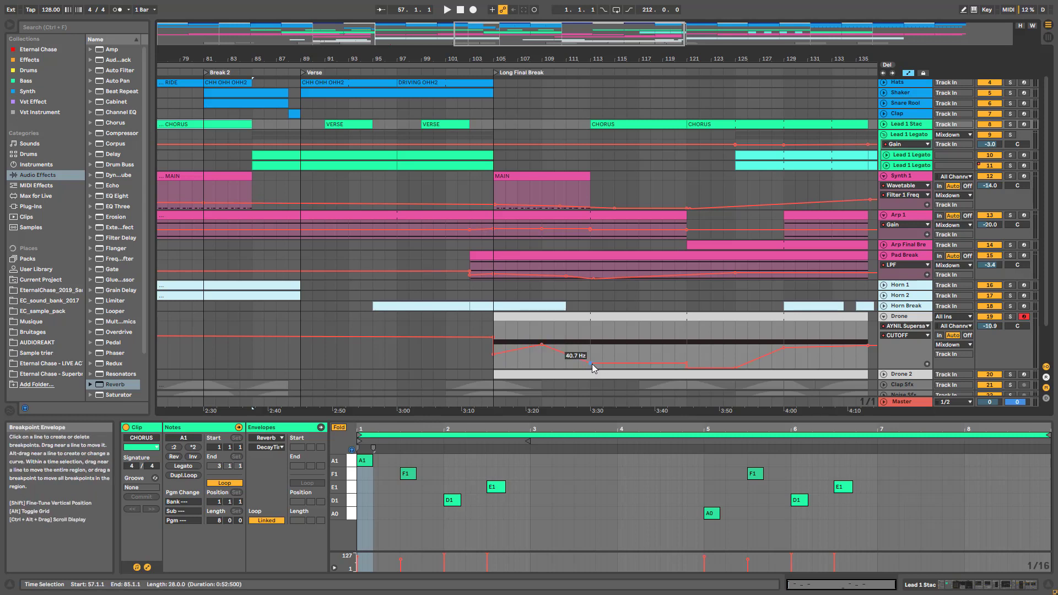
{"action": "left_click_drag", "start_coordinate": [591, 33], "coordinate": [601, 31]}
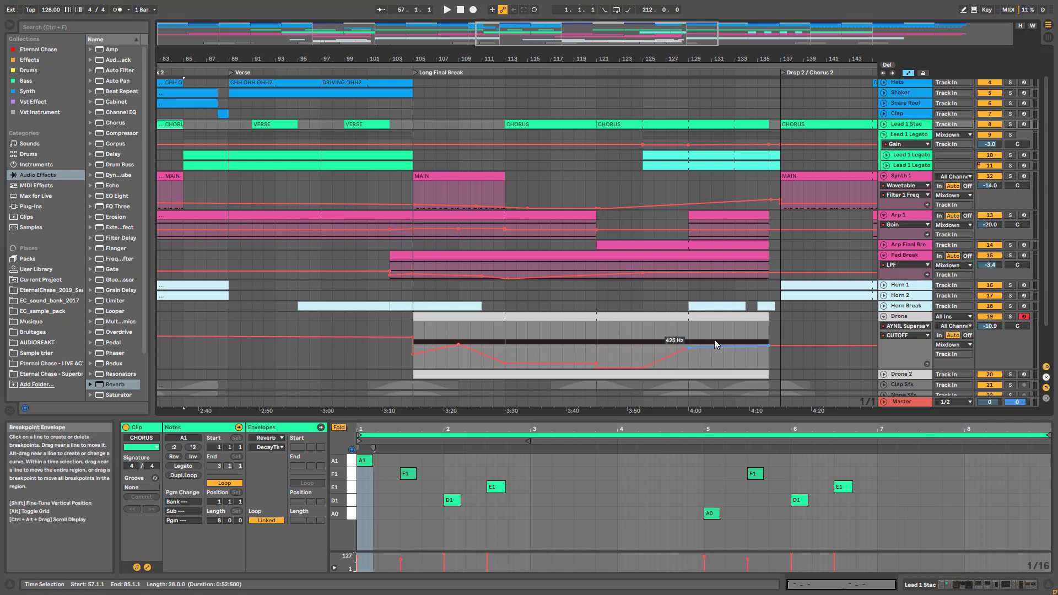
{"action": "left_click", "coordinate": [693, 333]}
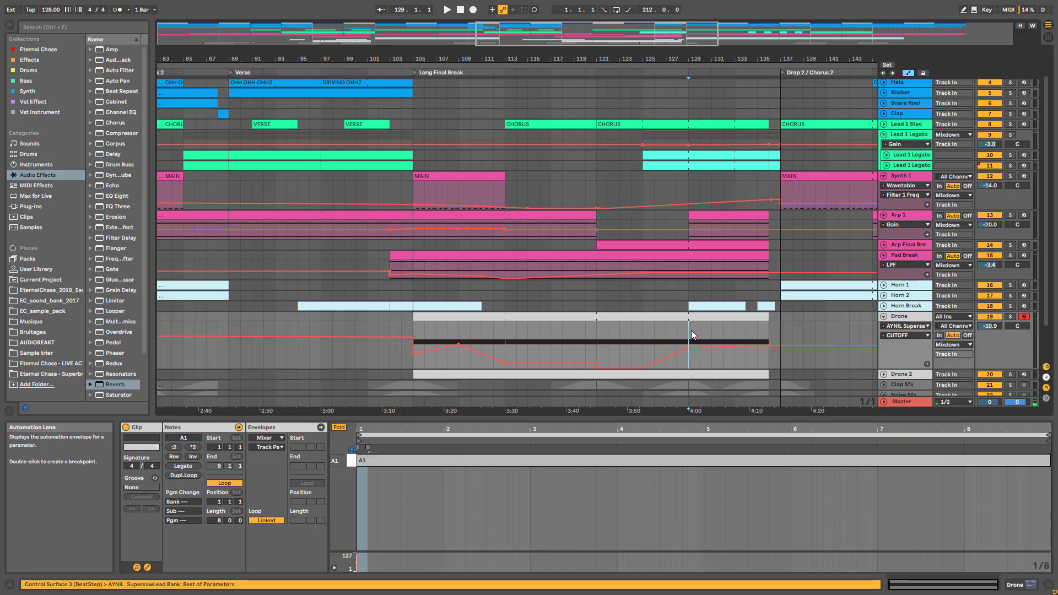
- Unfold the snare roll track and view its VELOCITY automation through Break 1 and Break 2
{"action": "scroll", "coordinate": [868, 173], "scroll_direction": "up", "scroll_amount": 3}
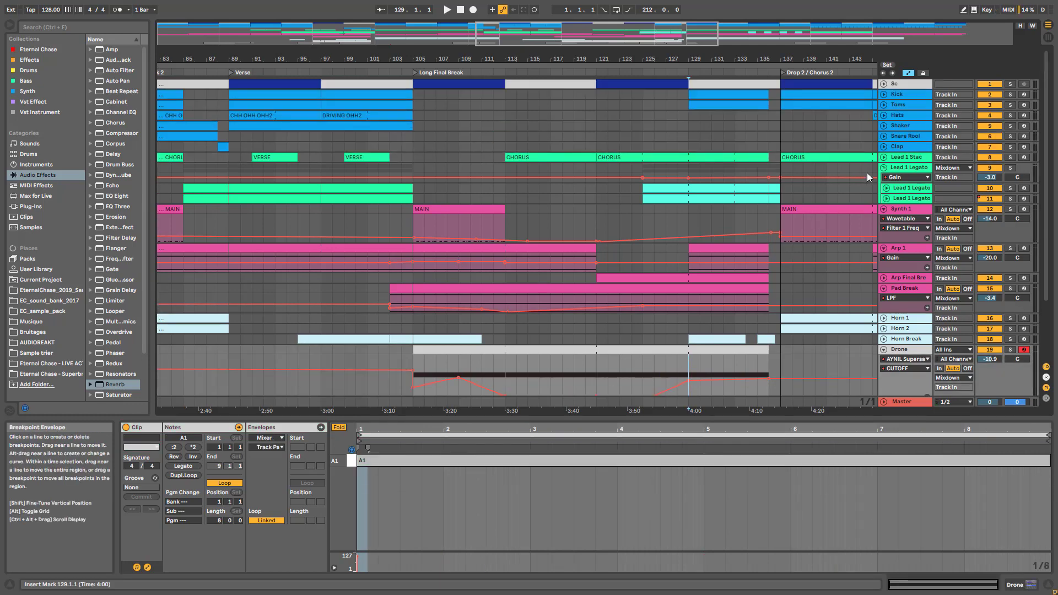
{"action": "left_click", "coordinate": [885, 136]}
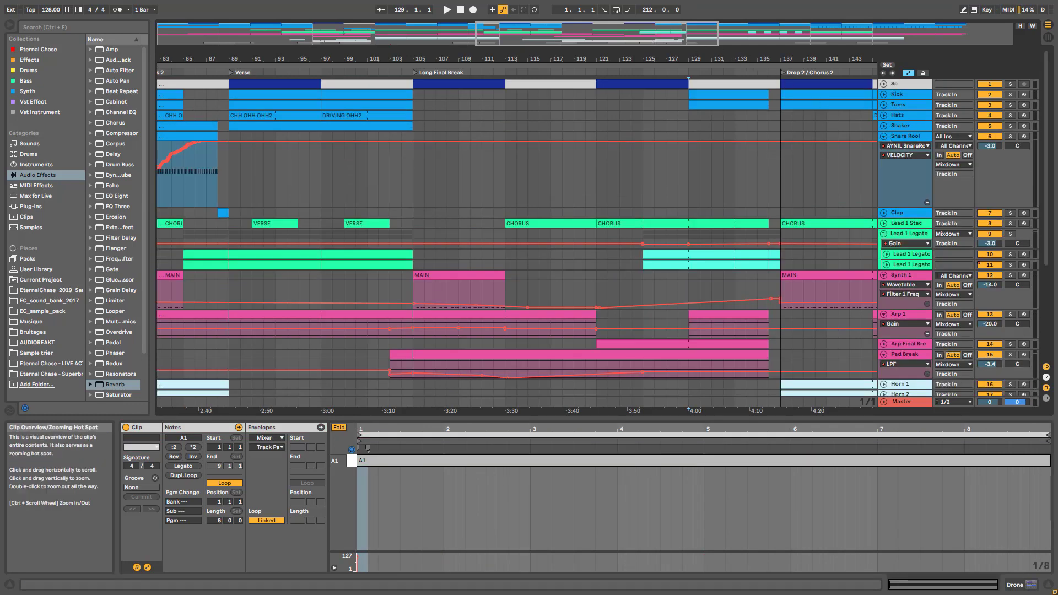
{"action": "left_click_drag", "start_coordinate": [595, 33], "coordinate": [433, 25]}
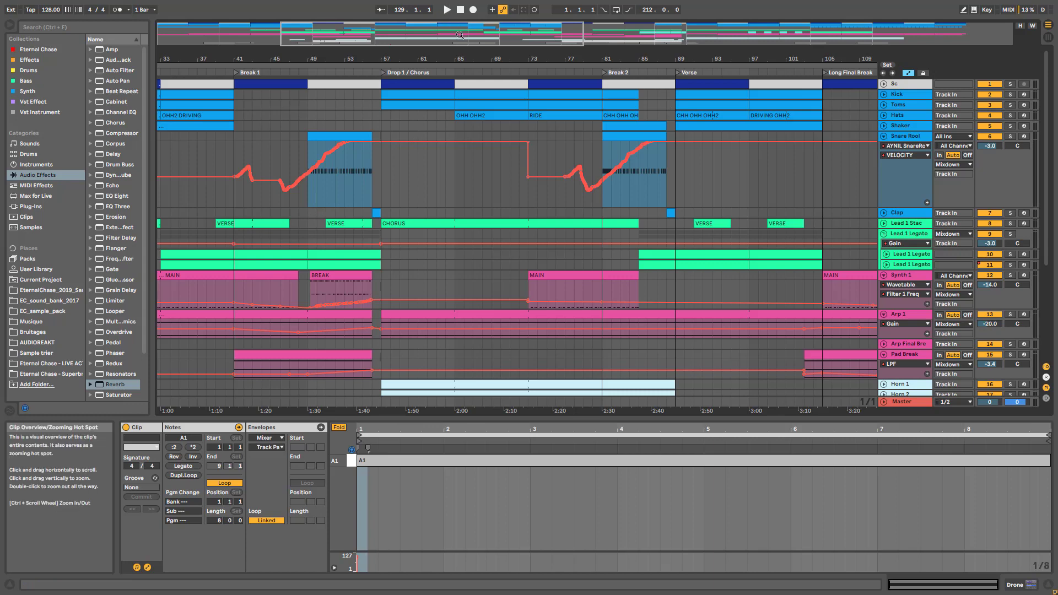
- Show the full arrangement and fold the snare roll, Synth 1, Arp 1, Pad Break and Drone tracks and the Lead 1 Legato group
{"action": "double_click", "coordinate": [1000, 33]}
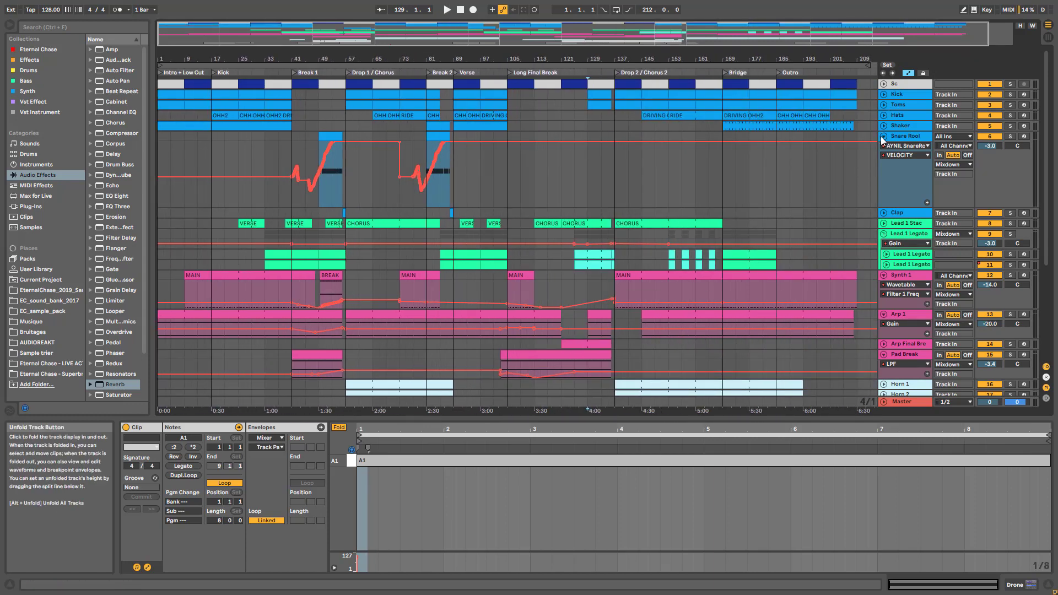
{"action": "left_click", "coordinate": [884, 136]}
{"action": "left_click", "coordinate": [884, 209]}
{"action": "left_click", "coordinate": [883, 219]}
{"action": "left_click", "coordinate": [882, 240]}
{"action": "left_click", "coordinate": [884, 283]}
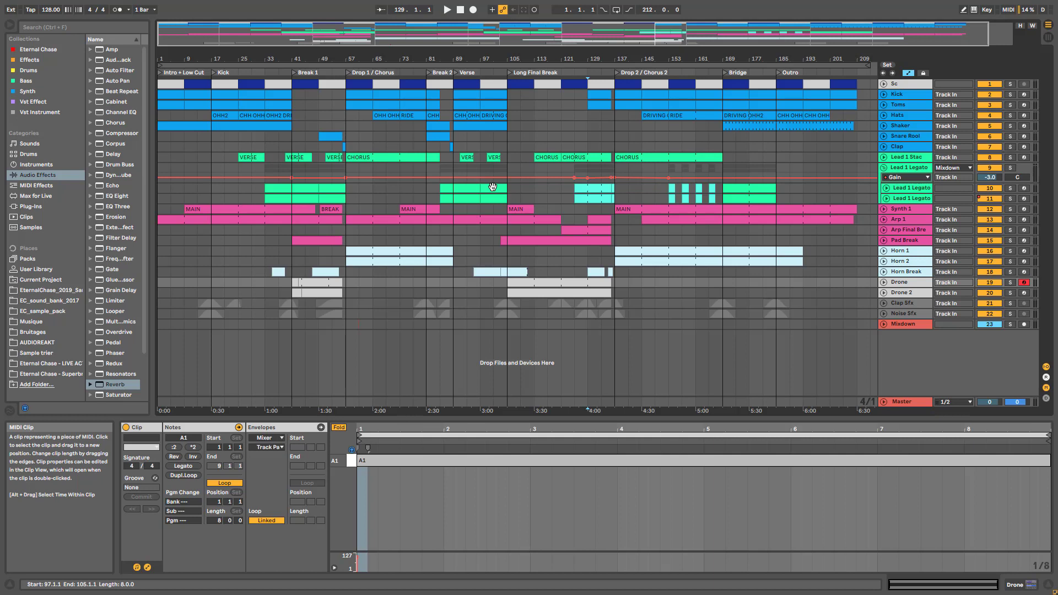
{"action": "key", "text": "u"}
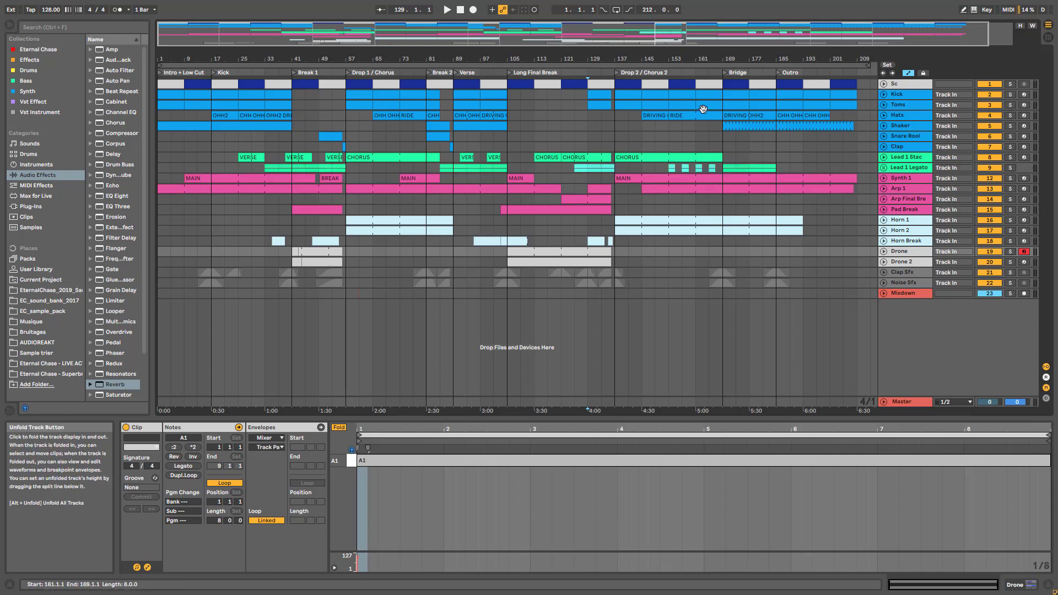
- Open the device chains of the Toms and Kick tracks and inspect them through to their last effects
{"action": "left_click", "coordinate": [904, 104]}
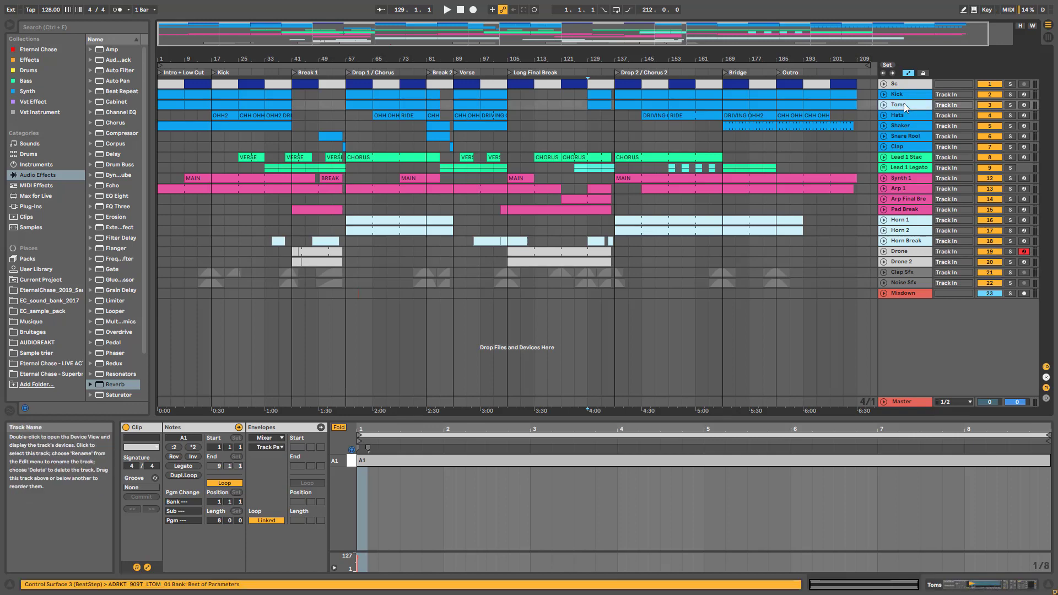
{"action": "double_click", "coordinate": [904, 104]}
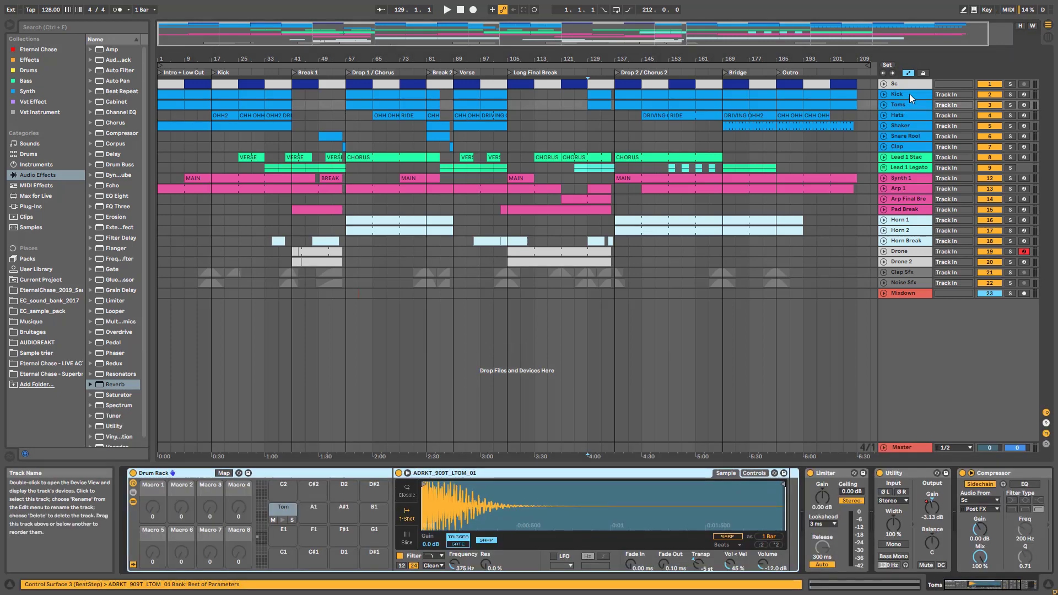
{"action": "left_click", "coordinate": [909, 94]}
{"action": "left_click_drag", "start_coordinate": [975, 586], "coordinate": [994, 585]}
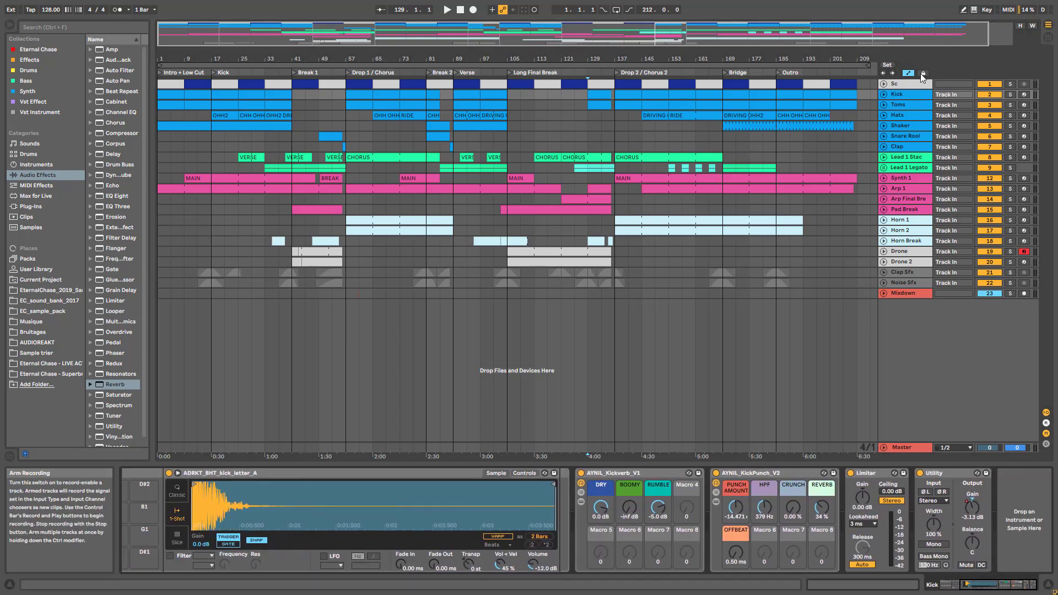
{"action": "left_click", "coordinate": [915, 105]}
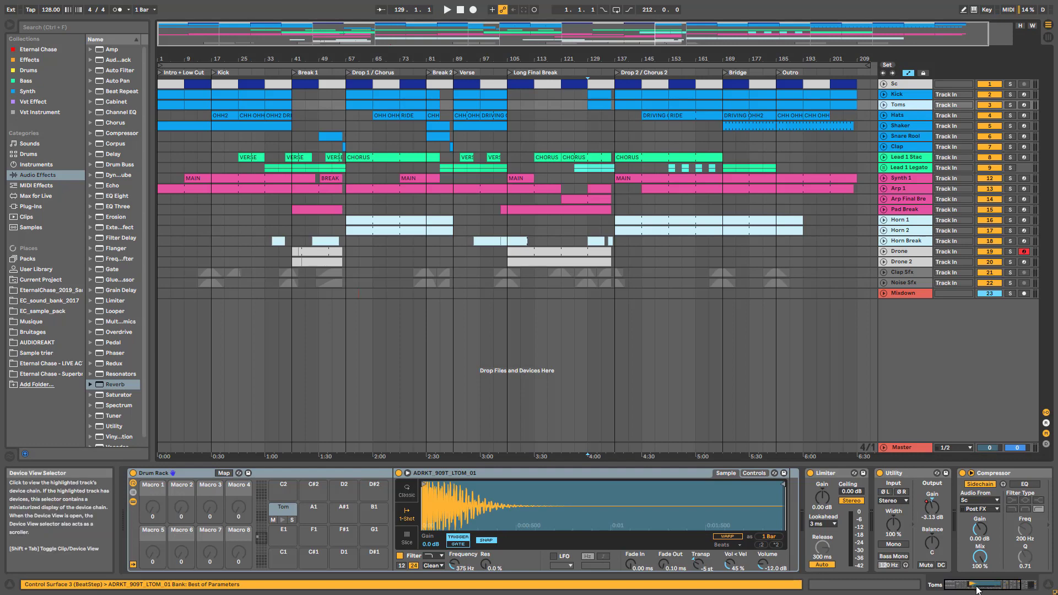
{"action": "left_click_drag", "start_coordinate": [976, 587], "coordinate": [996, 588]}
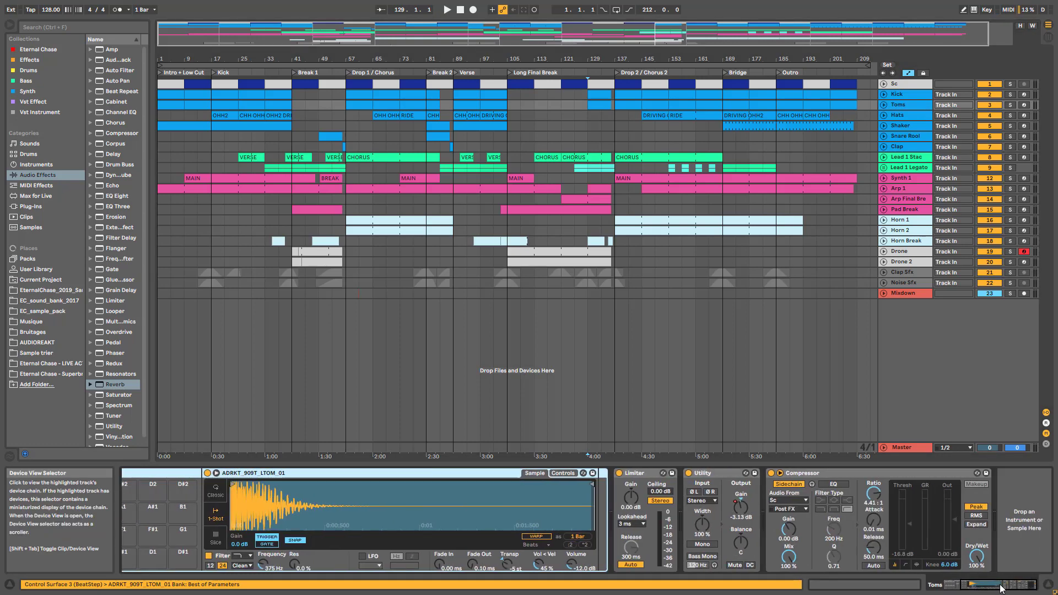
- Show the Hats track's devices, hide the Drum Rack's inner chain devices and select the Drum Buss
{"action": "left_click", "coordinate": [903, 115]}
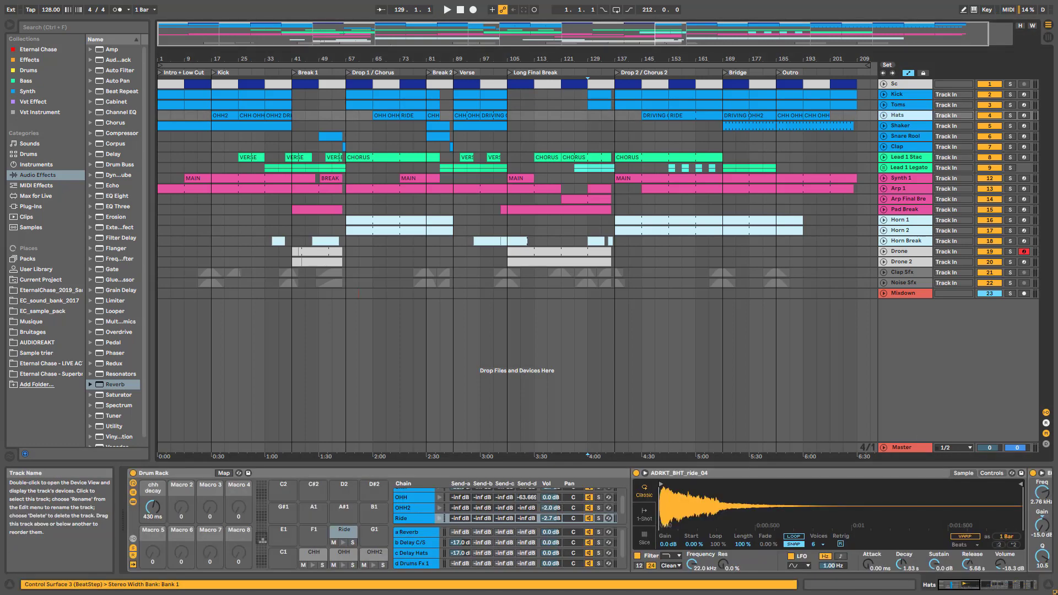
{"action": "left_click", "coordinate": [132, 502]}
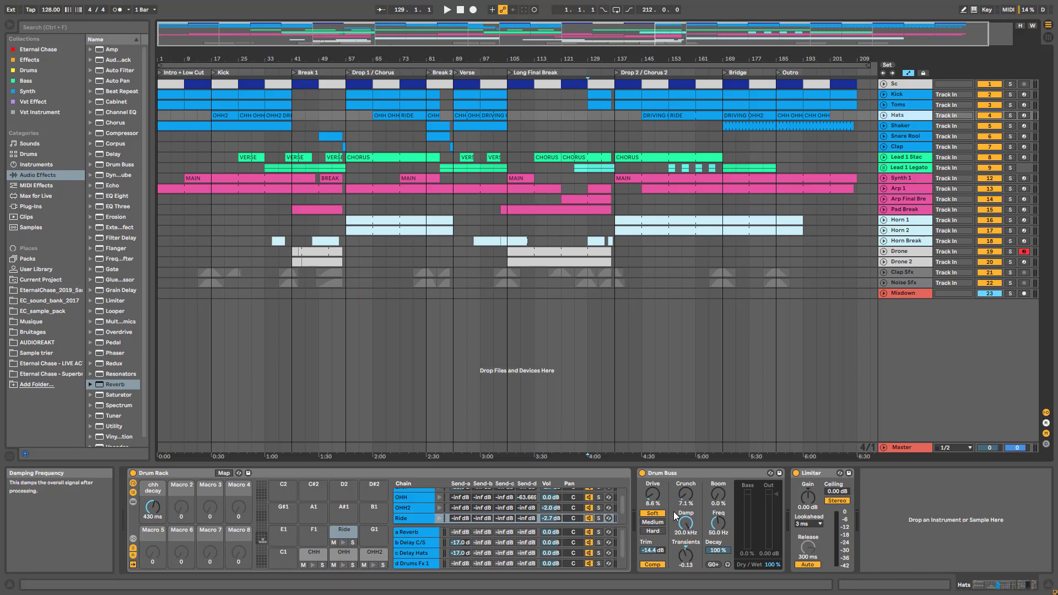
{"action": "left_click", "coordinate": [693, 473]}
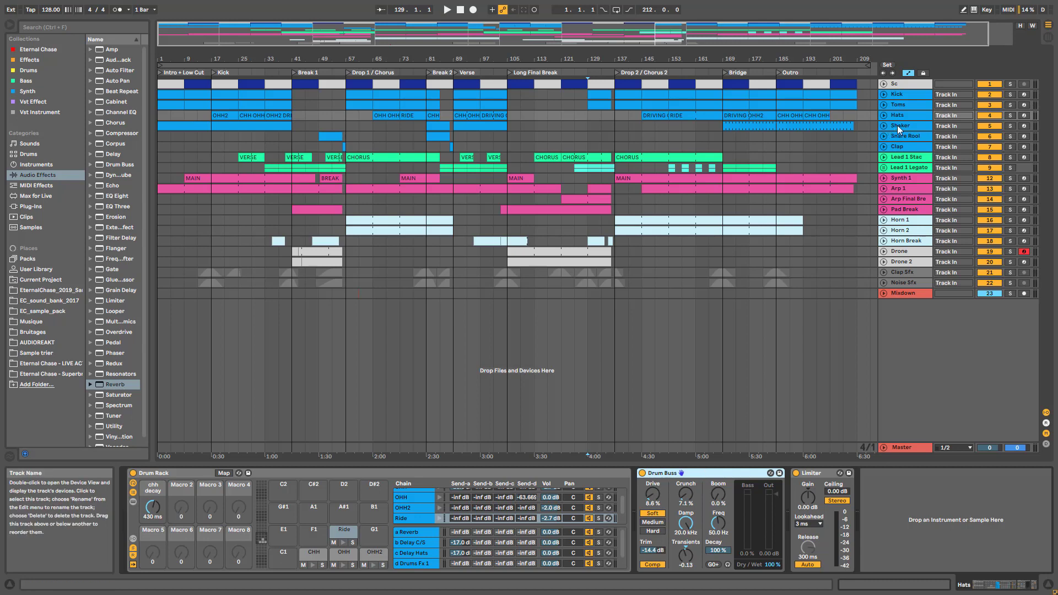
- Solo the Hats track and select its clip starting at bar 25
{"action": "left_click", "coordinate": [1011, 117]}
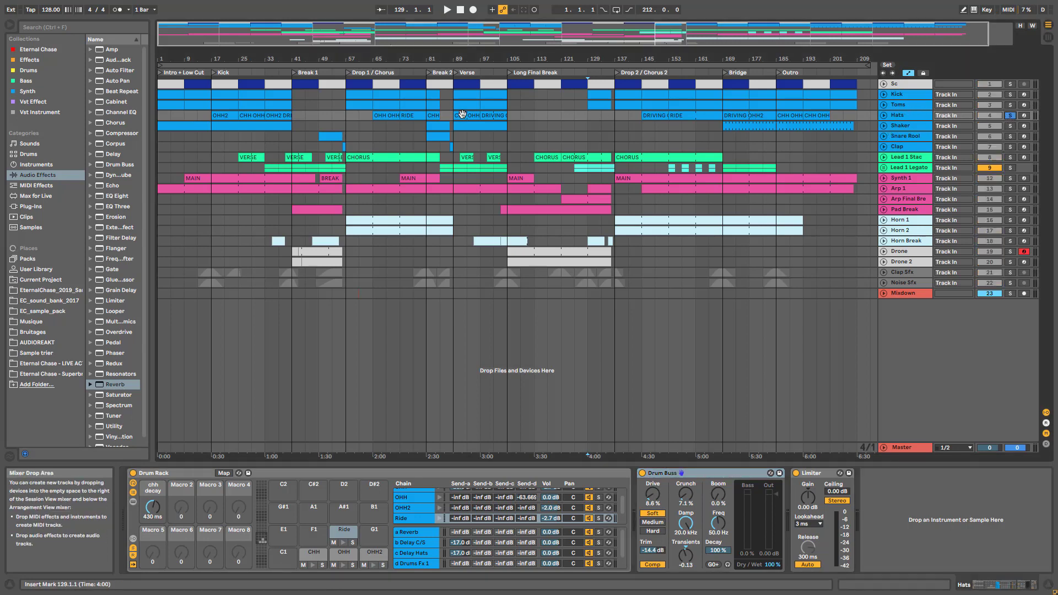
{"action": "left_click", "coordinate": [254, 117]}
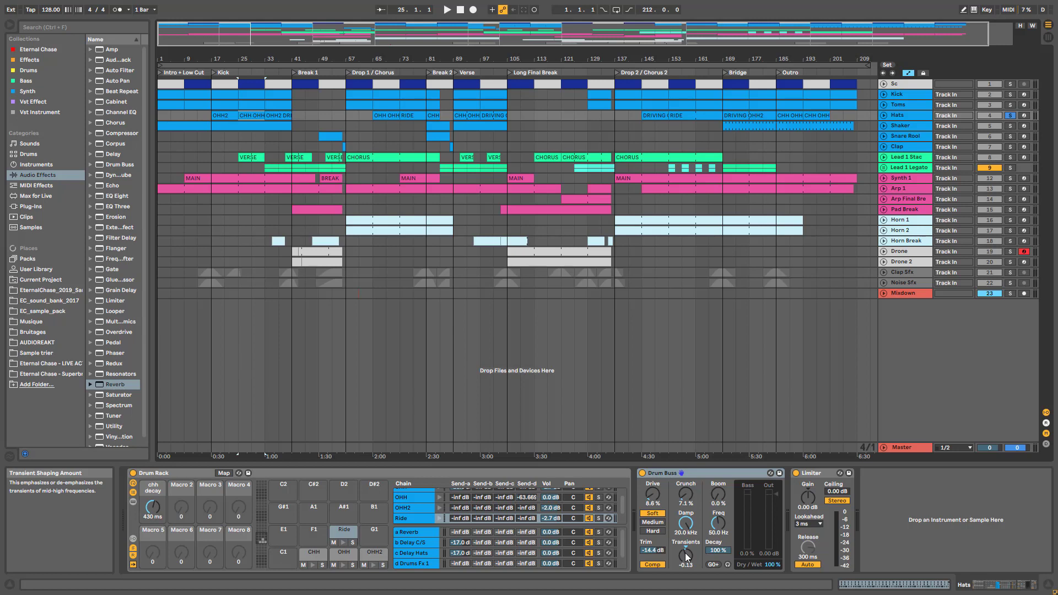
- Open the OHH2 chain in the Hats Drum Rack and inspect its Reverb and Stereo Width alongside the Drum Buss
{"action": "left_click", "coordinate": [316, 556]}
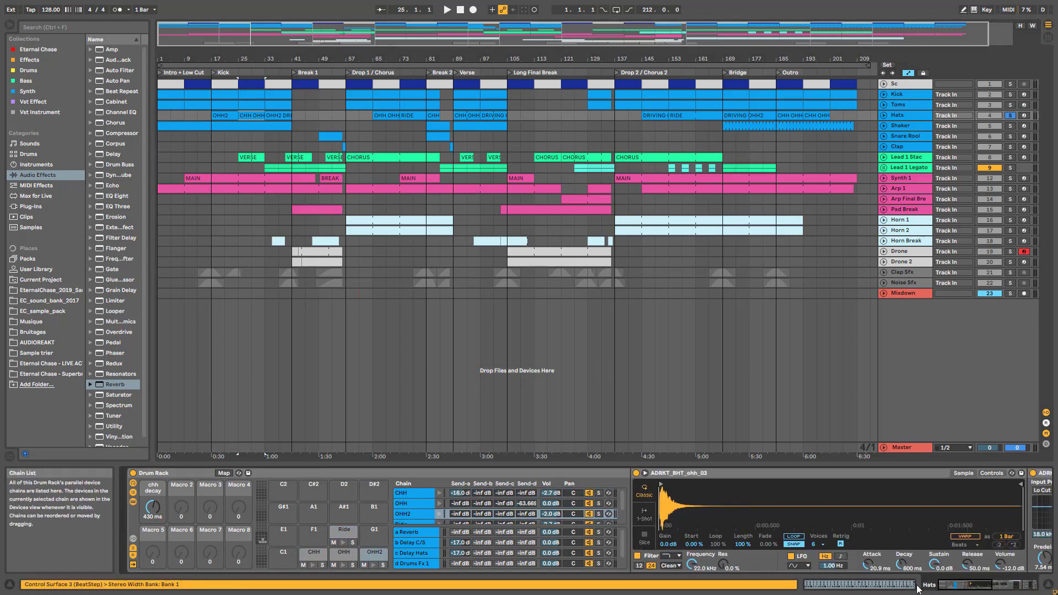
{"action": "left_click_drag", "start_coordinate": [957, 586], "coordinate": [993, 589]}
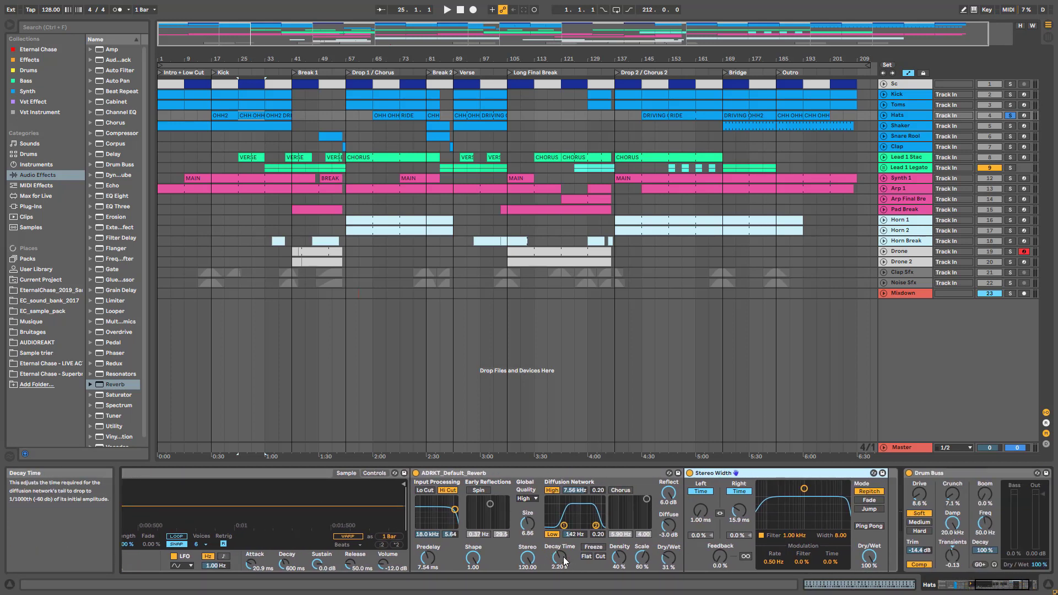
{"action": "left_click_drag", "start_coordinate": [988, 588], "coordinate": [995, 587]}
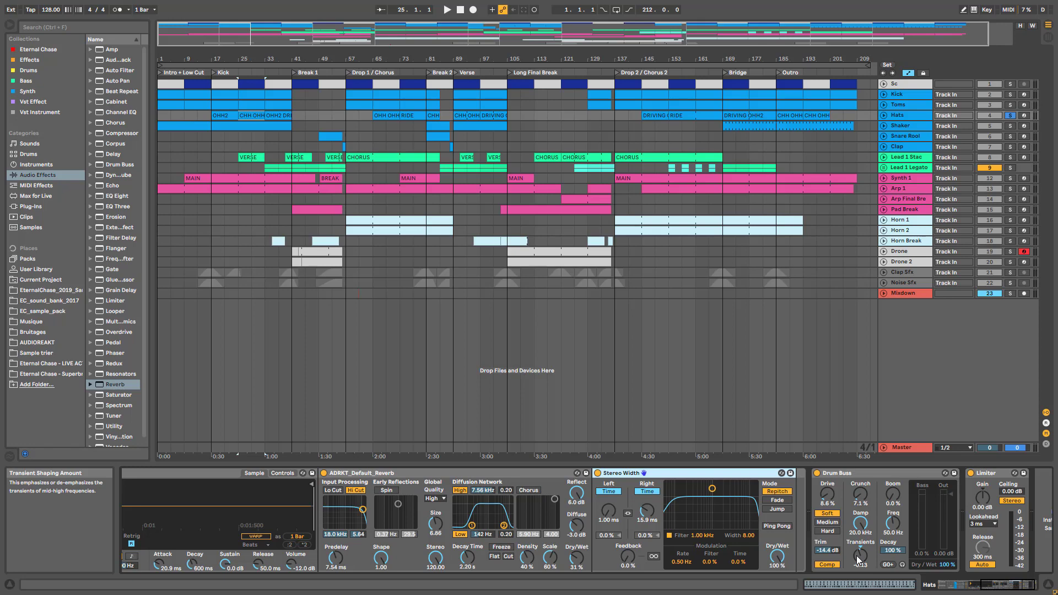
- Insert a Gate between the OHH2 chain's Reverb and Stereo Width, and delete it again
{"action": "mouse_move", "coordinate": [115, 270]}
{"action": "left_mouse_down"}
{"action": "mouse_move", "coordinate": [616, 516]}
{"action": "mouse_move", "coordinate": [661, 512]}
{"action": "left_mouse_up"}
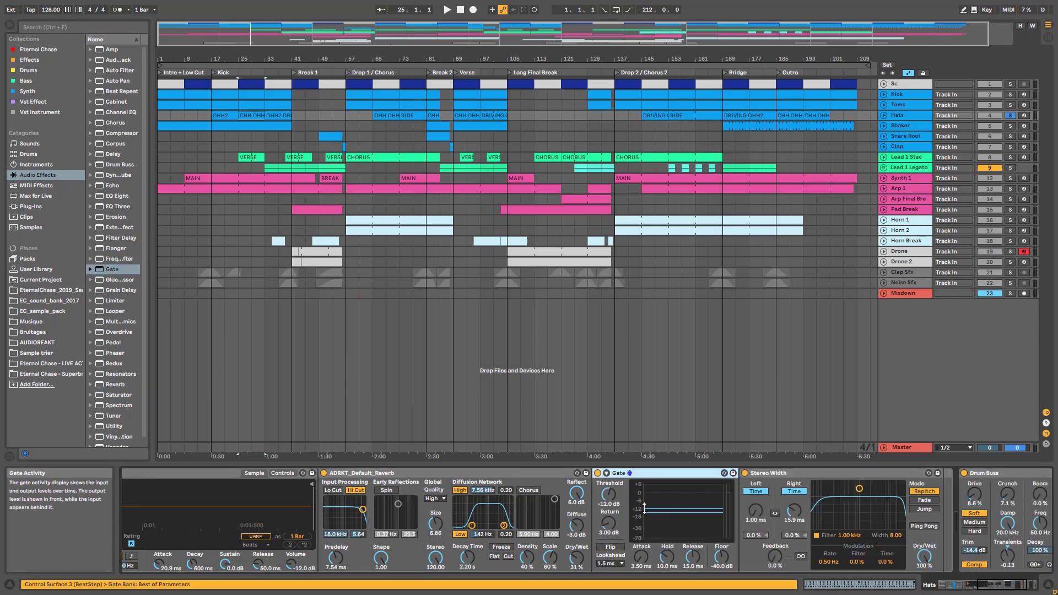
{"action": "key", "text": "Delete"}
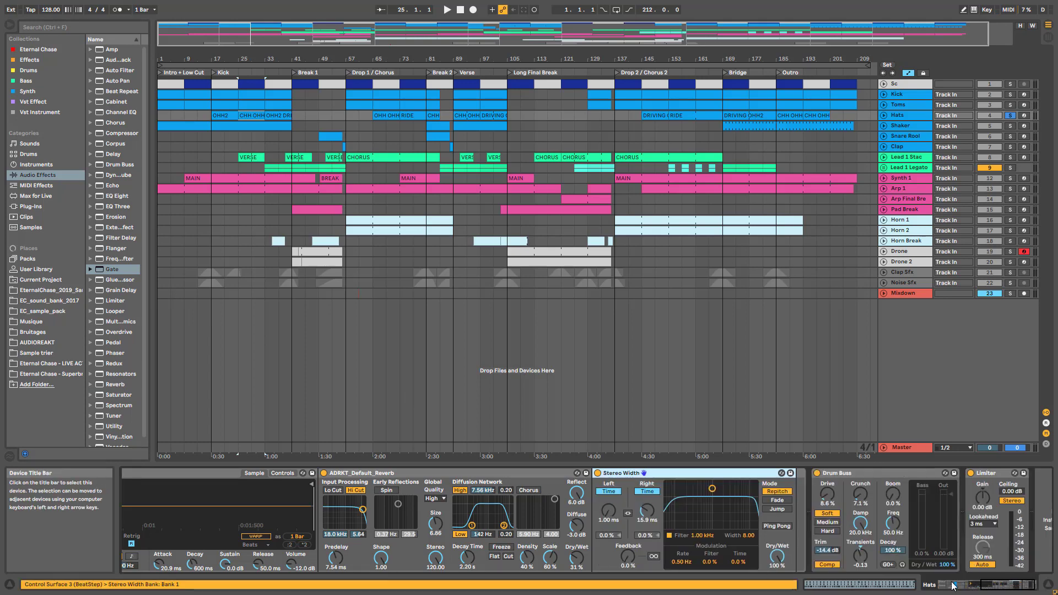
- Play the soloed Hats clip from bar 97 in the Verse, comparing the sound with the Drum Buss off and on
{"action": "left_click", "coordinate": [853, 474]}
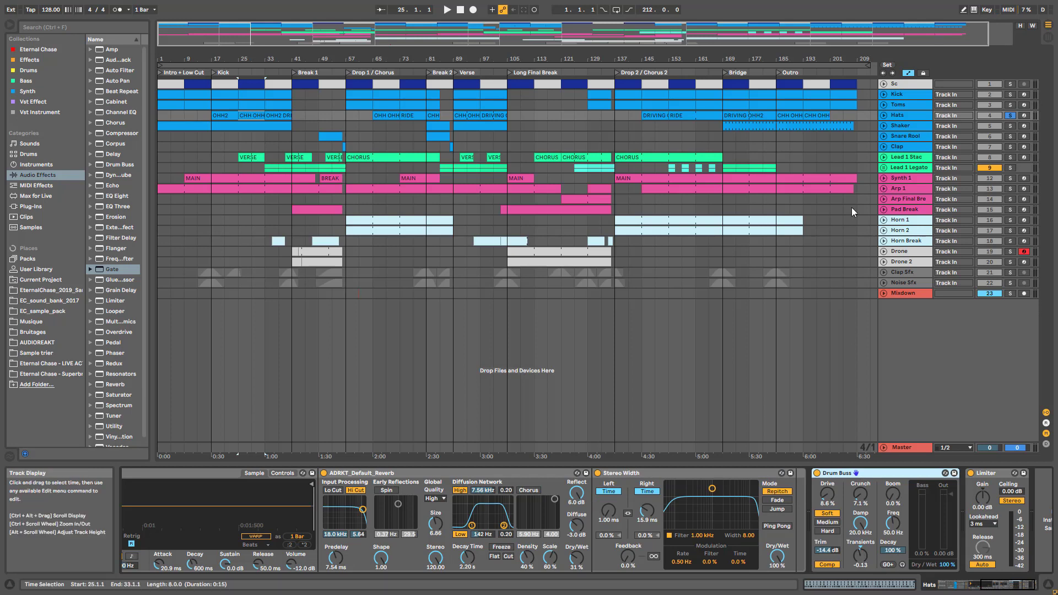
{"action": "left_click", "coordinate": [487, 115]}
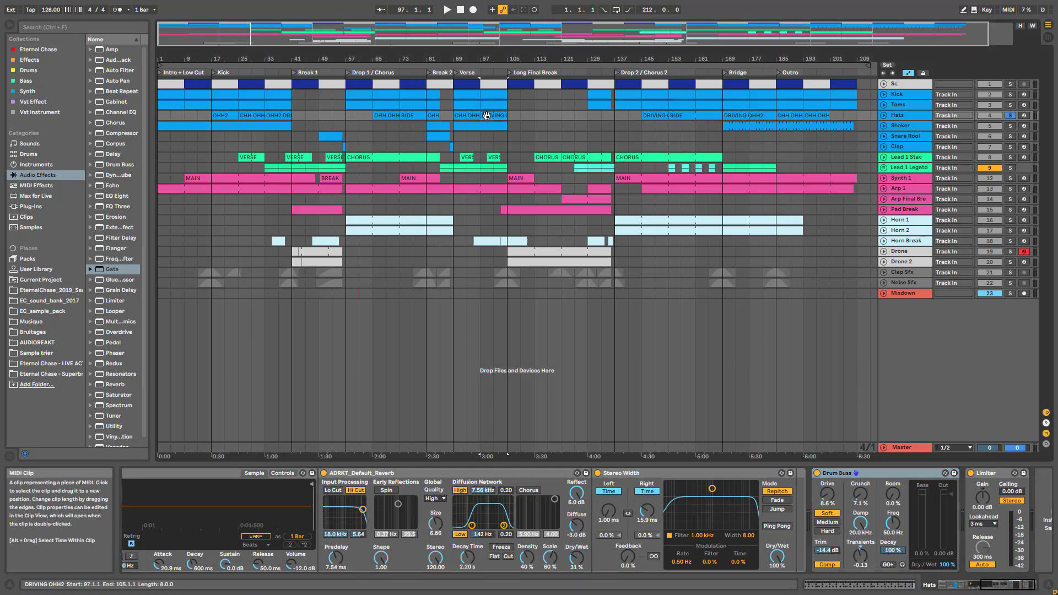
{"action": "key", "text": "space"}
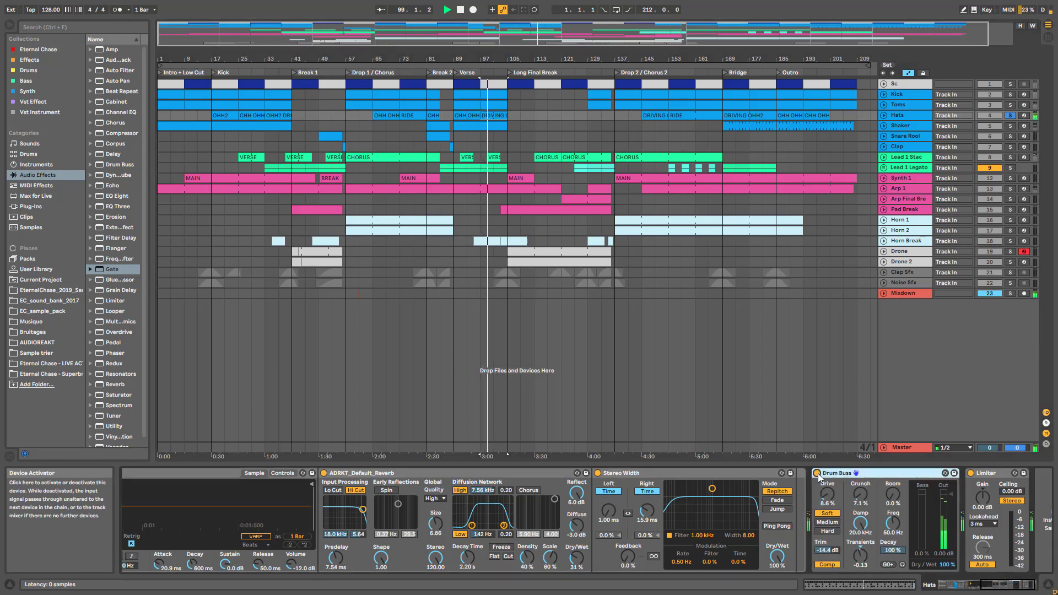
{"action": "left_click", "coordinate": [817, 474]}
{"action": "left_click", "coordinate": [818, 474]}
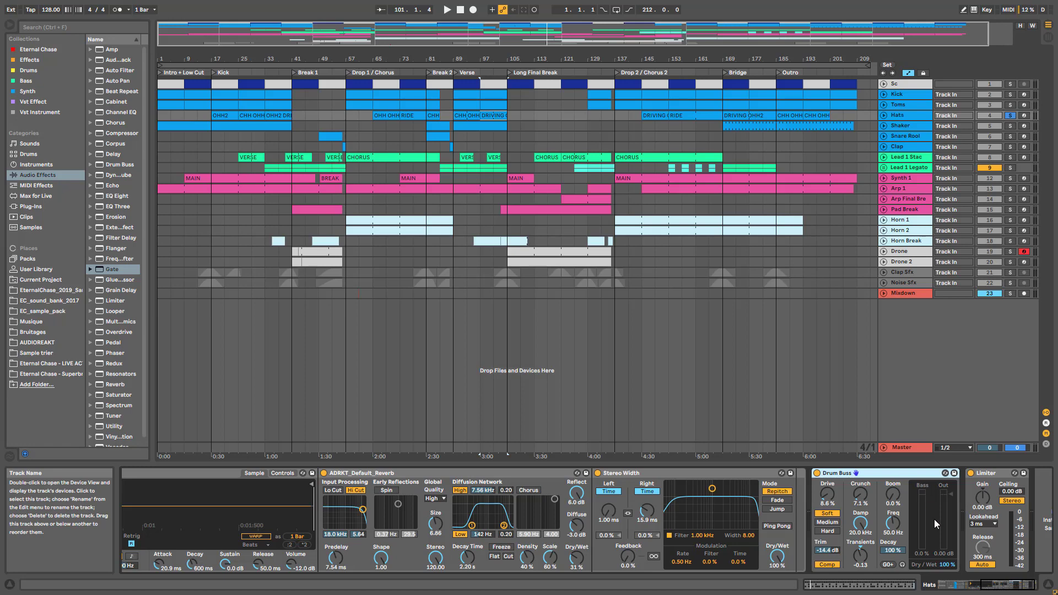
- Open the OHH chain in the Hats Drum Rack, inspect its effects and select the Saturator
{"action": "left_click_drag", "start_coordinate": [1006, 586], "coordinate": [923, 588]}
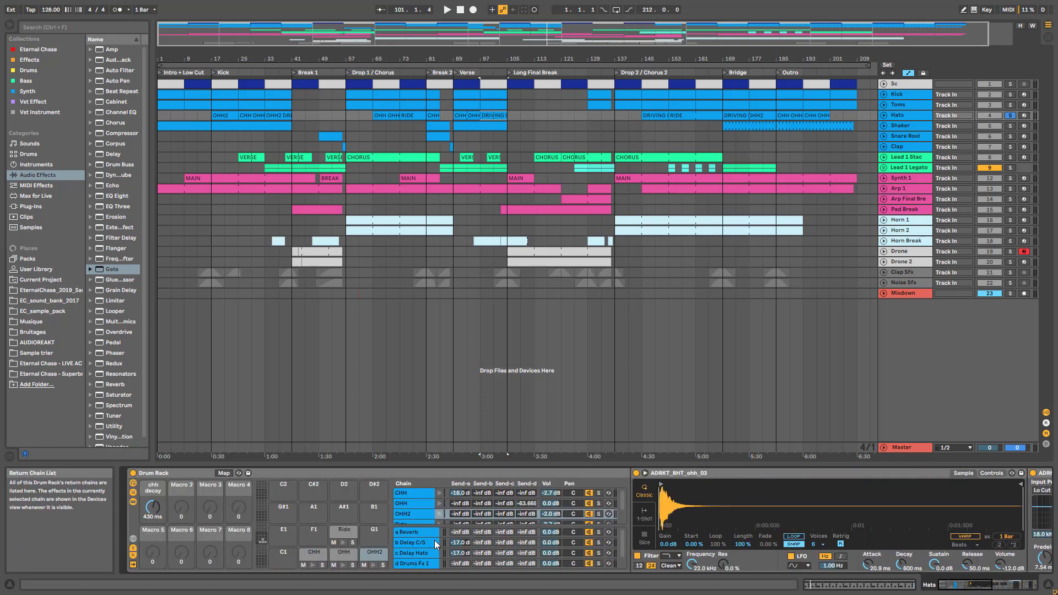
{"action": "left_click", "coordinate": [413, 515]}
{"action": "left_click", "coordinate": [412, 504]}
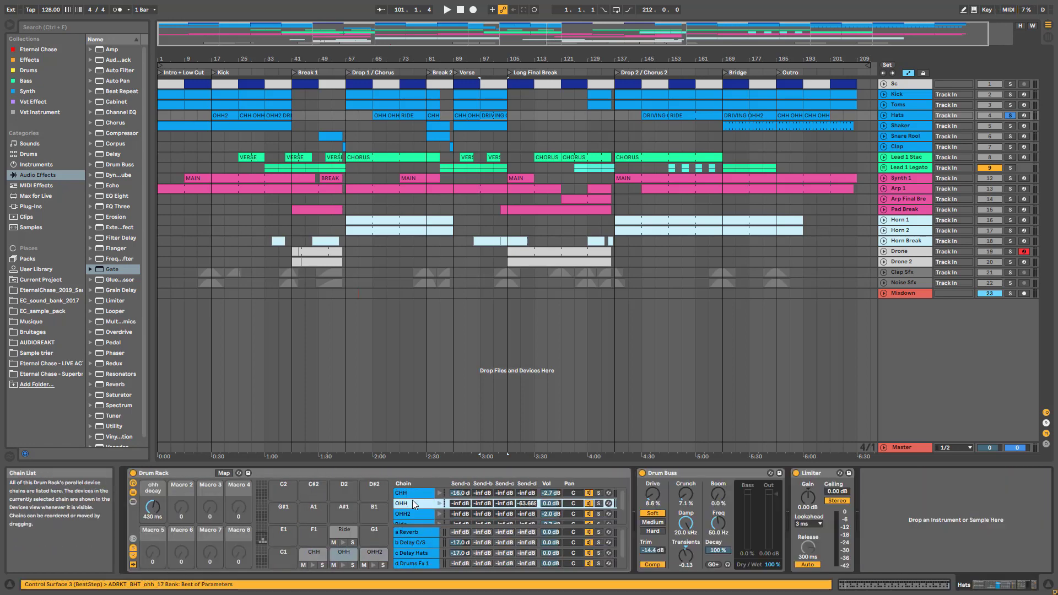
{"action": "left_click_drag", "start_coordinate": [955, 587], "coordinate": [996, 589]}
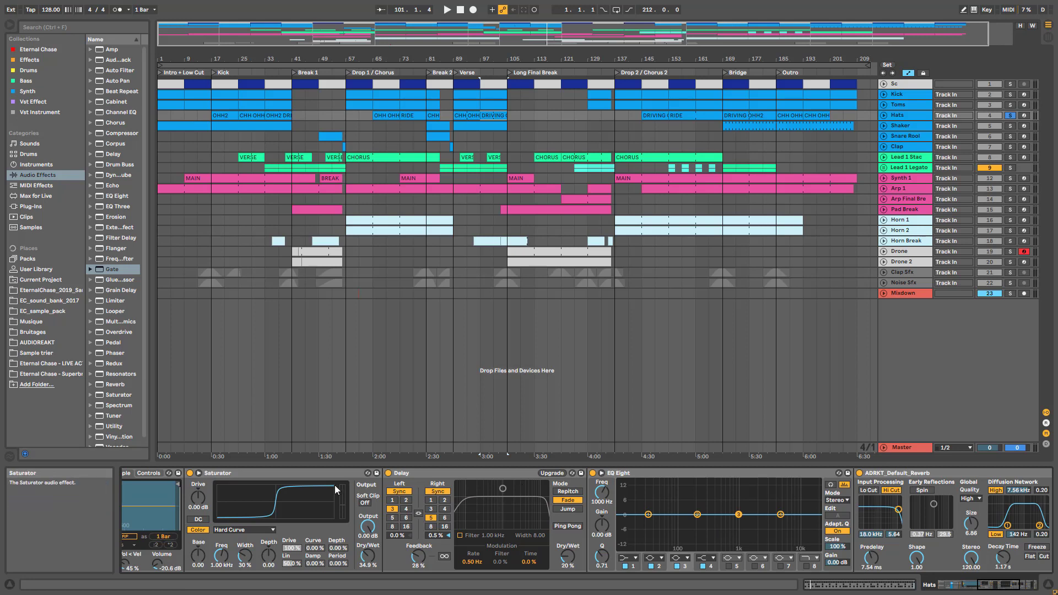
{"action": "left_click", "coordinate": [286, 483]}
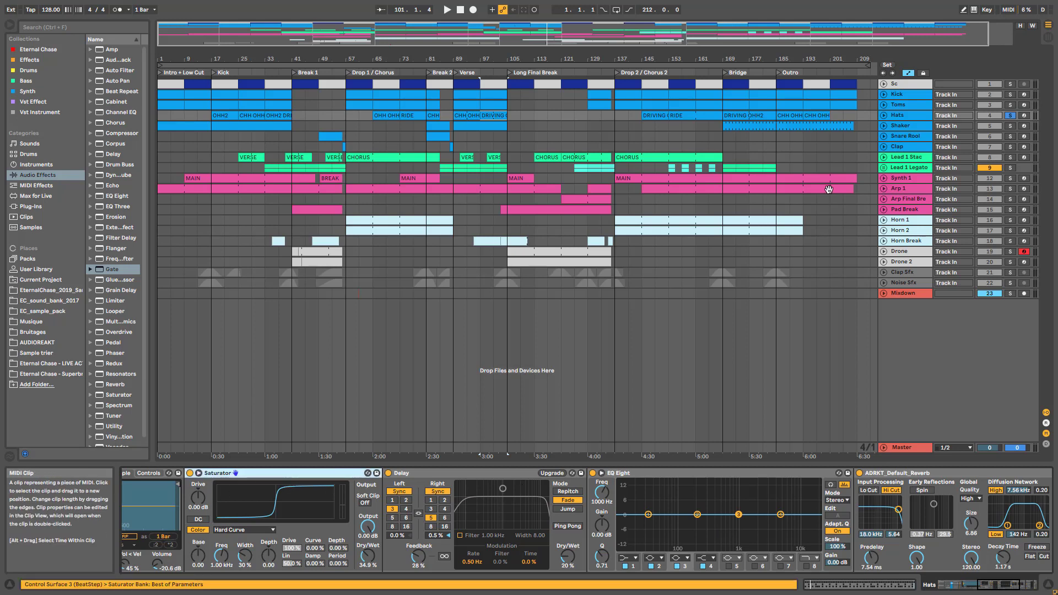
- Open the Ride chain in the Hats Drum Rack and inspect its EQ Eight, selecting the first filter band
{"action": "left_click_drag", "start_coordinate": [1002, 583], "coordinate": [935, 586]}
{"action": "left_click_drag", "start_coordinate": [946, 584], "coordinate": [971, 586]}
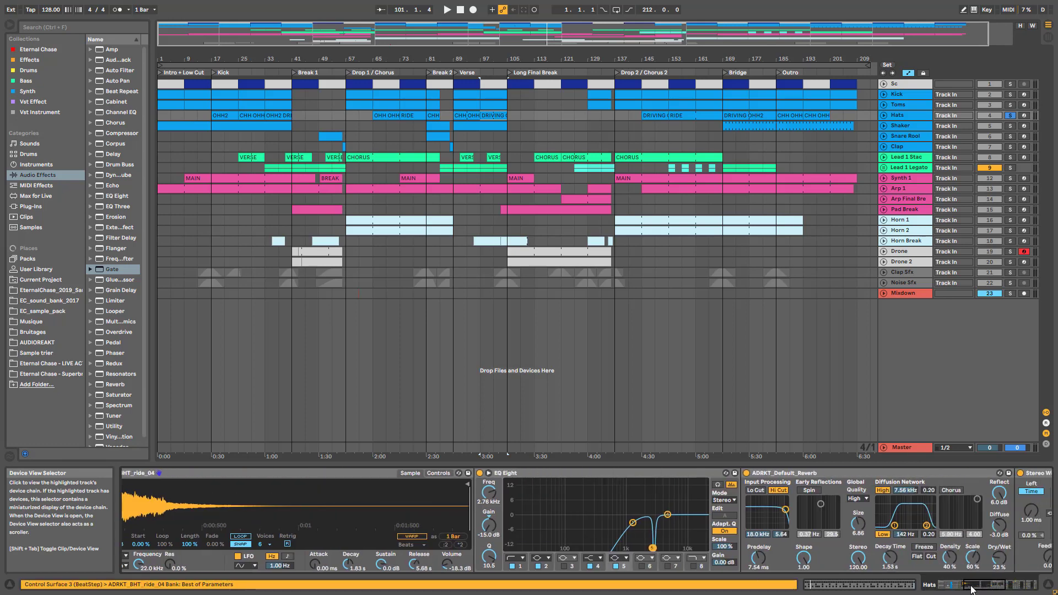
{"action": "left_click", "coordinate": [560, 474]}
{"action": "left_click", "coordinate": [631, 524]}
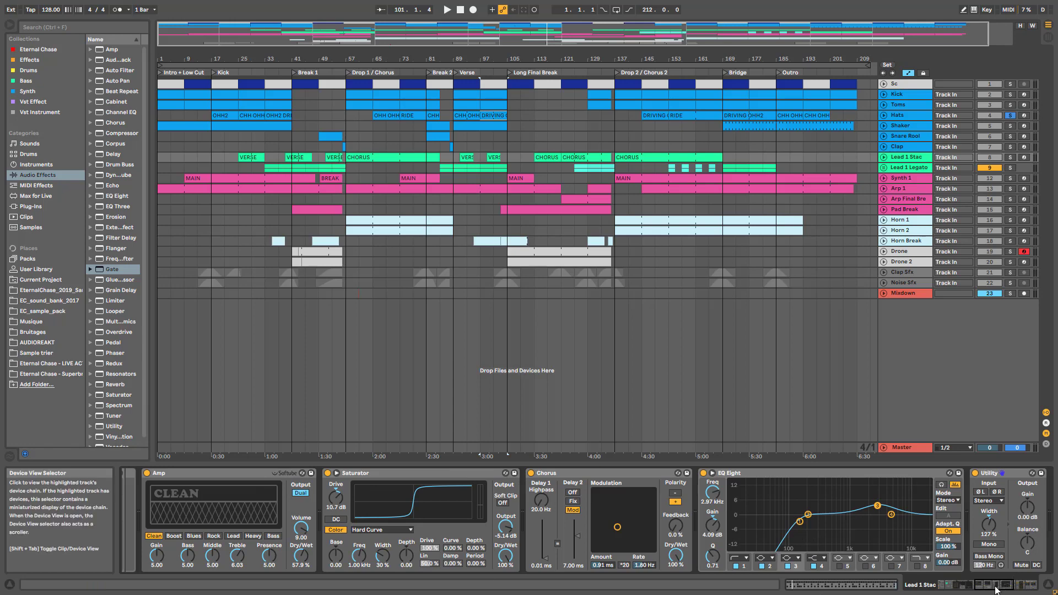
- Inspect the Lead 1 Stac effects and play the soloed lead from bar 113, comparing the Delay off and on
{"action": "left_click_drag", "start_coordinate": [998, 589], "coordinate": [1025, 589]}
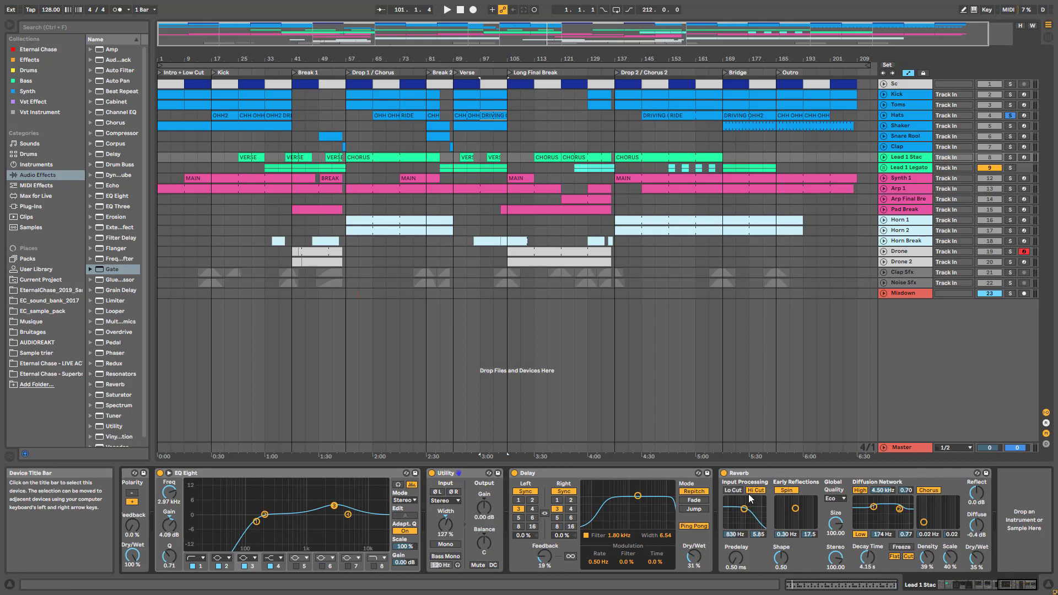
{"action": "left_click", "coordinate": [558, 474]}
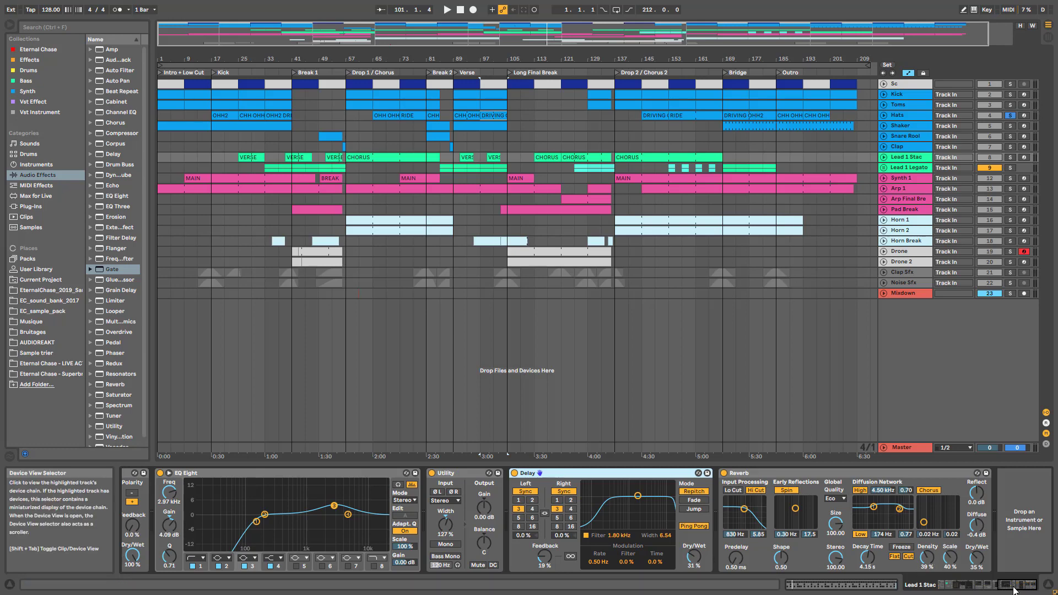
{"action": "left_click", "coordinate": [538, 157]}
{"action": "key", "text": "space"}
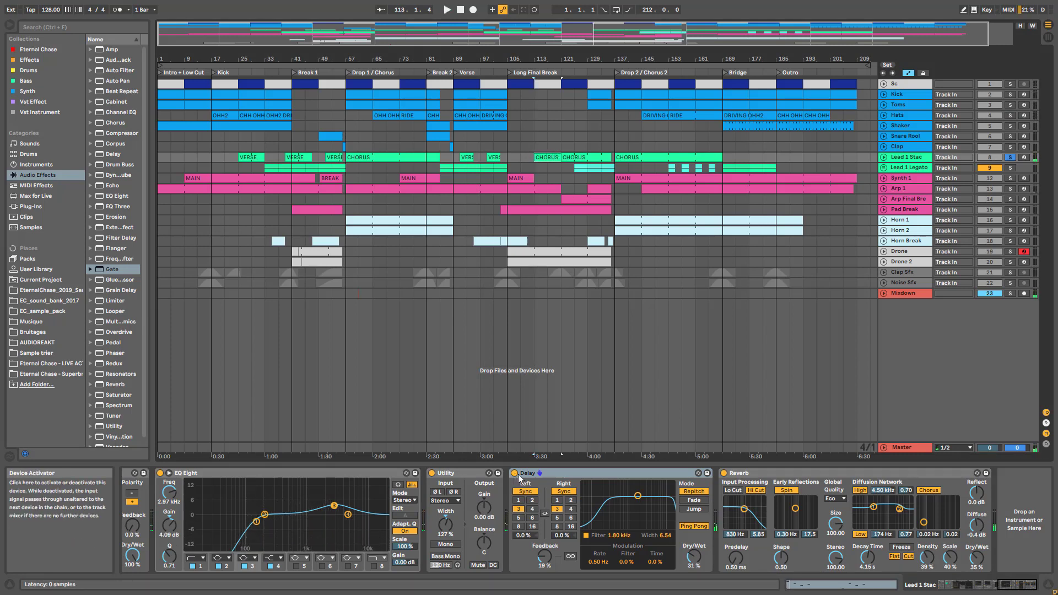
{"action": "left_click", "coordinate": [518, 476]}
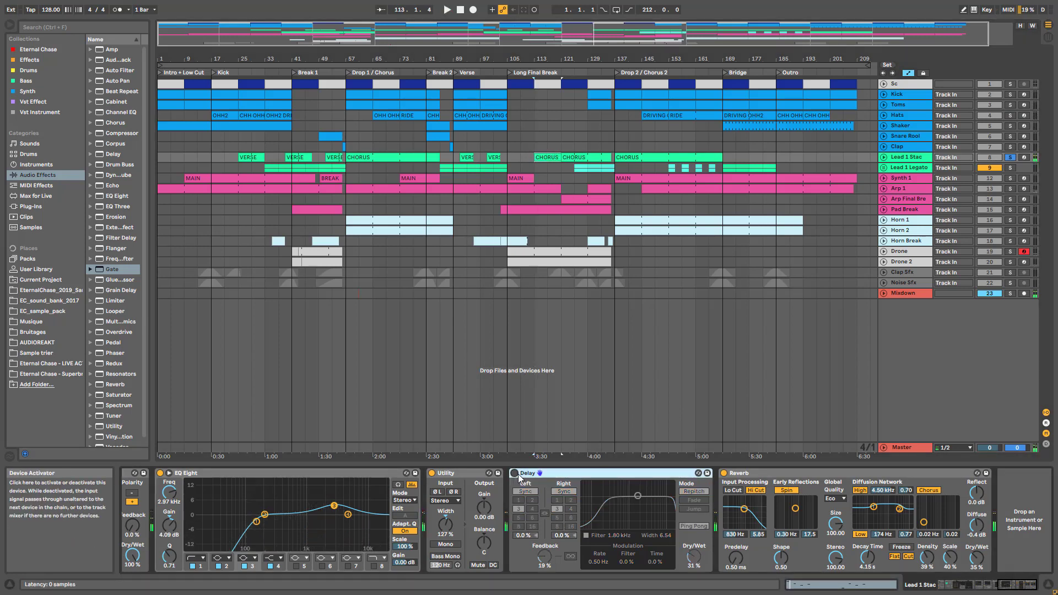
{"action": "left_click", "coordinate": [518, 476]}
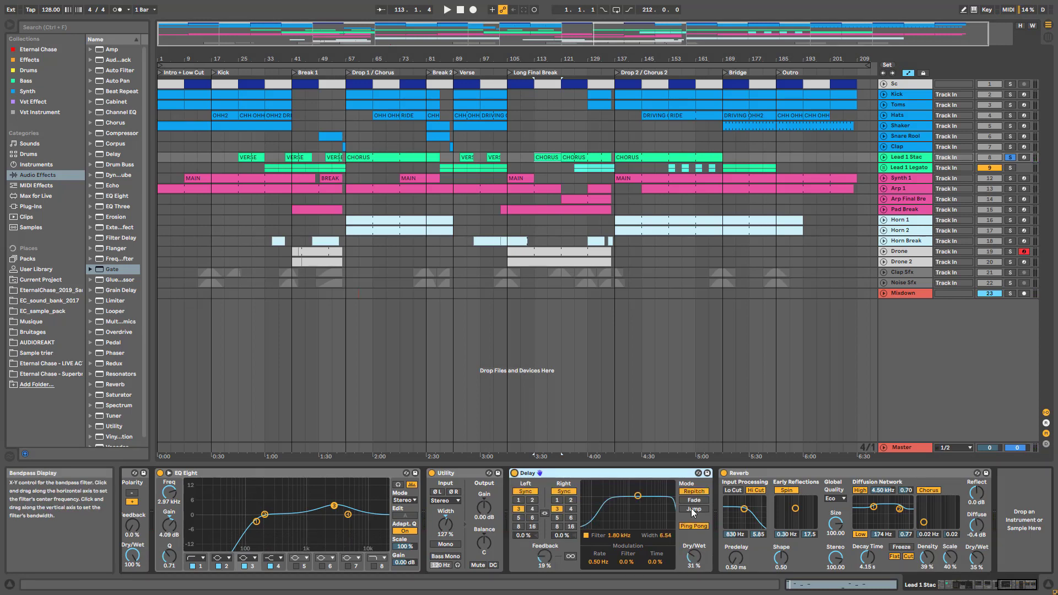
- Select the Reverb on Lead 1 Stac, inspect its settings and audition the soloed lead through it from bar 113
{"action": "left_click", "coordinate": [738, 474]}
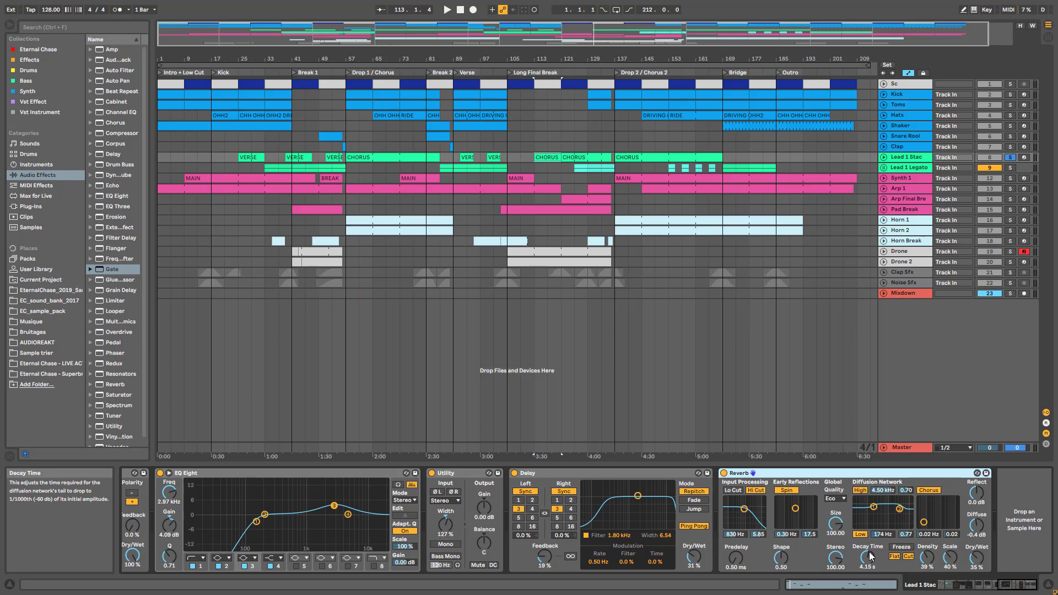
{"action": "key", "text": "space"}
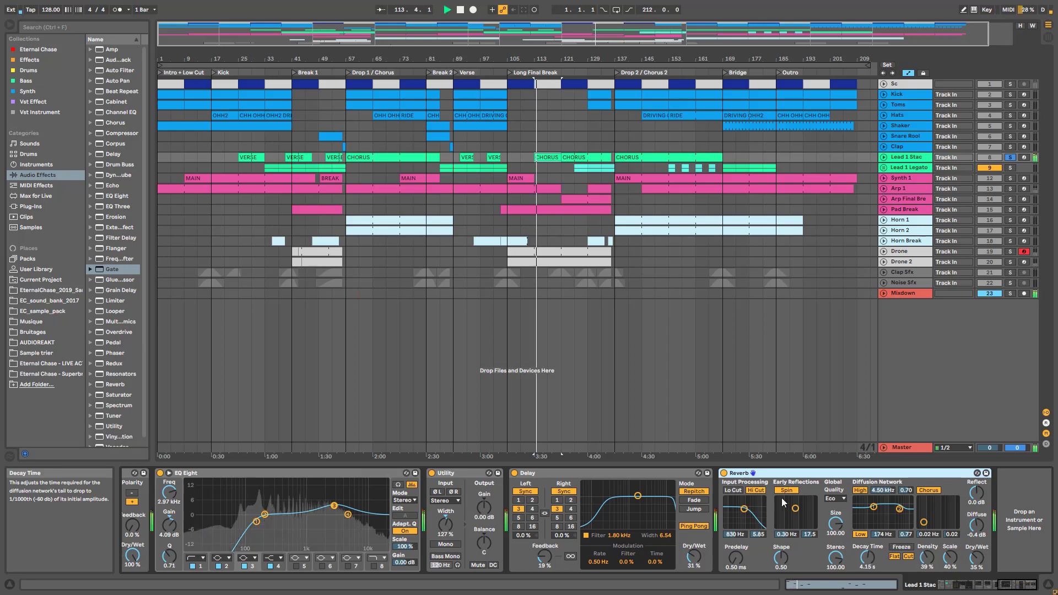
{"action": "key", "text": "space"}
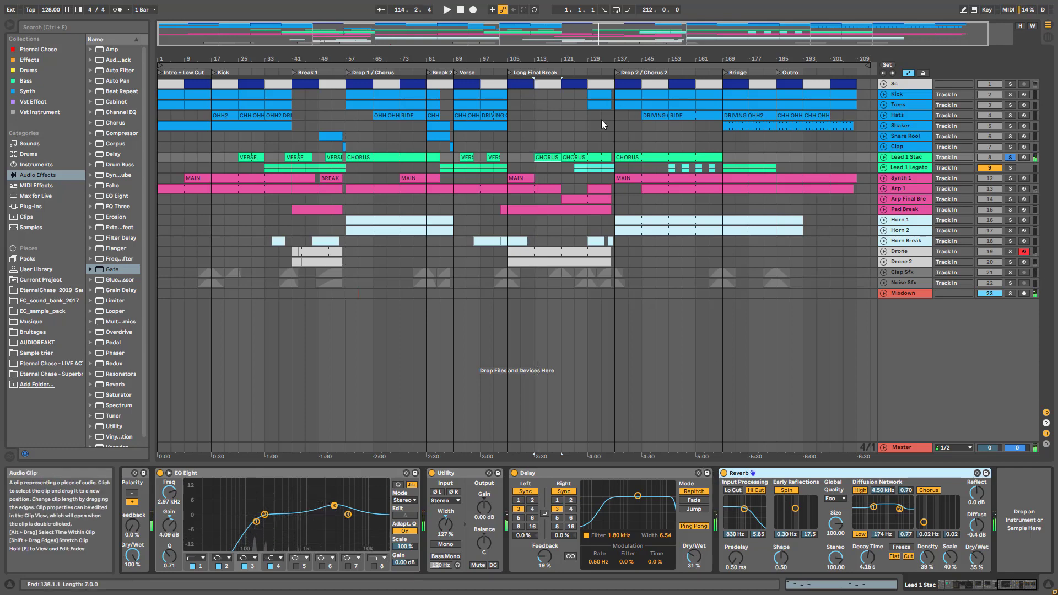
- Unsolo Lead 1 Stac and play the full mix from bar 137, trying the lead's Reverb Decay Time at 1.53 s
{"action": "left_click", "coordinate": [614, 148]}
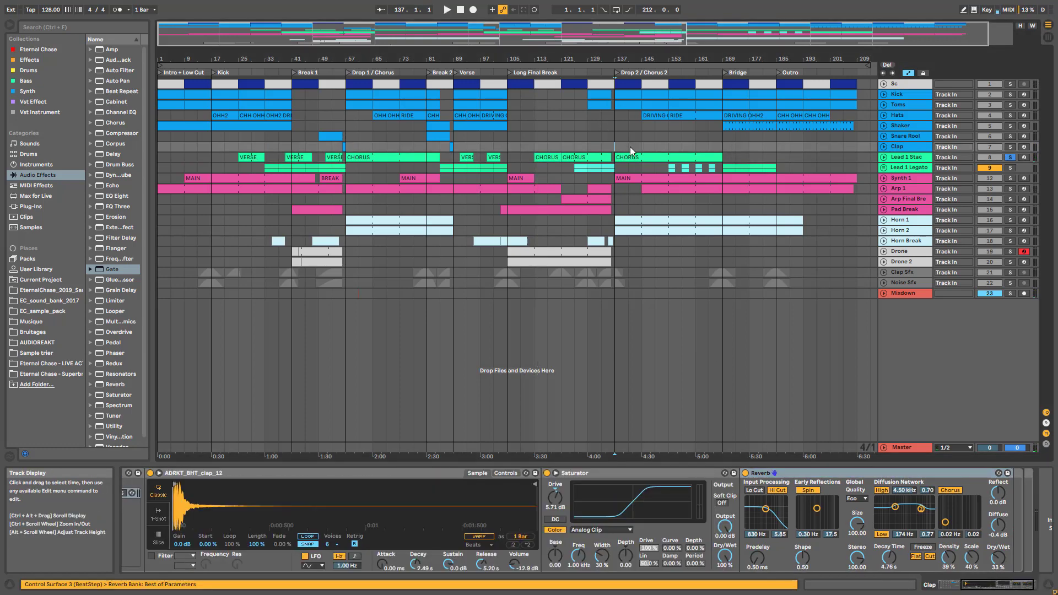
{"action": "left_click", "coordinate": [916, 160]}
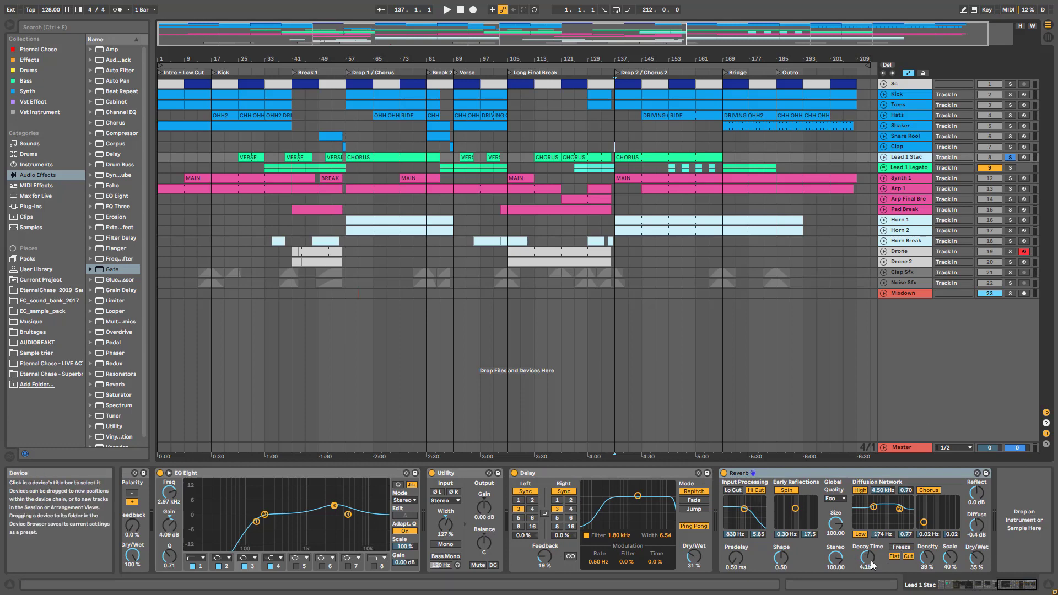
{"action": "left_click", "coordinate": [1011, 158]}
{"action": "key", "text": "space"}
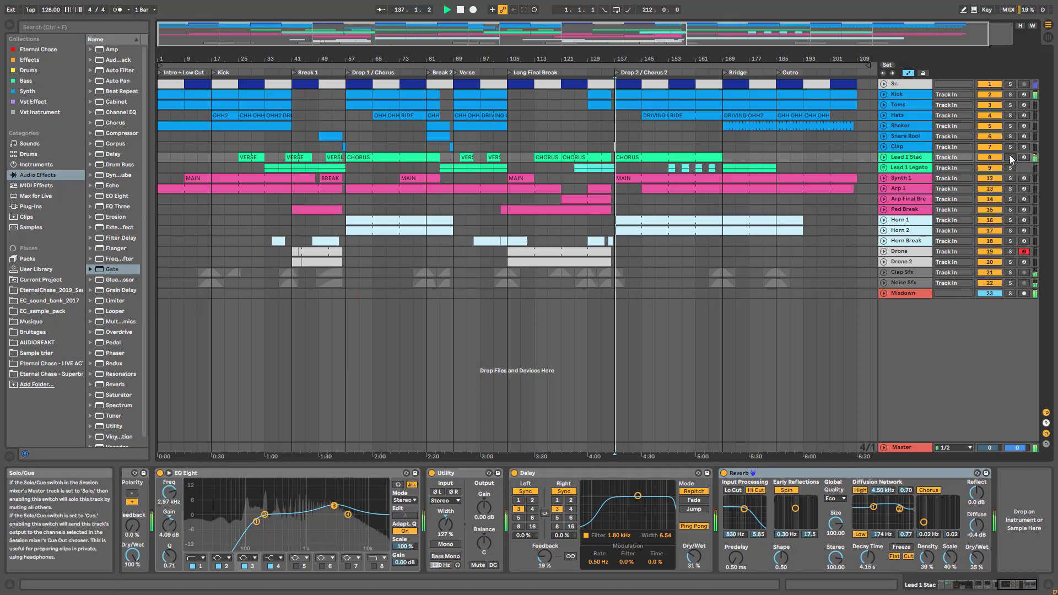
{"action": "left_click_drag", "start_coordinate": [867, 558], "coordinate": [867, 578]}
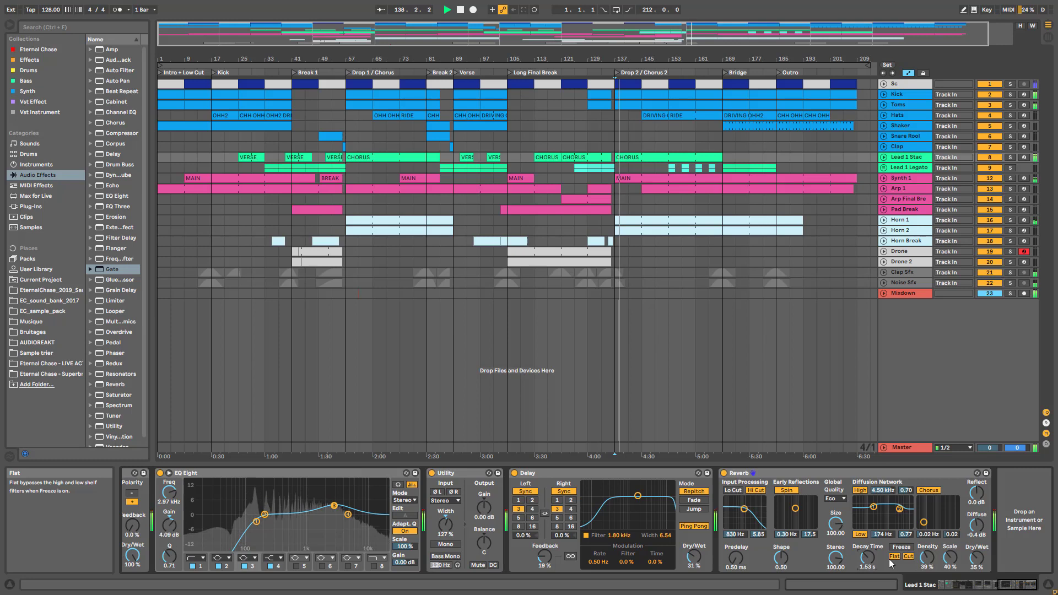
{"action": "key", "text": "space"}
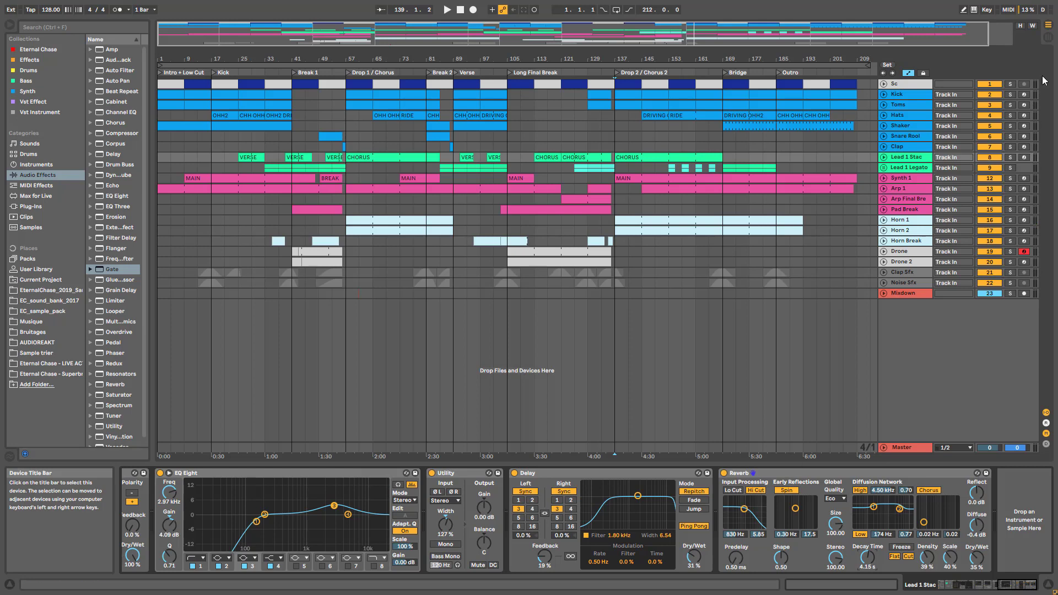
- Unfold the Lead 1 Stac track and examine its Reverb Decay Time automation, selecting bars 139 to 141 in Drop 2
{"action": "left_click", "coordinate": [885, 158]}
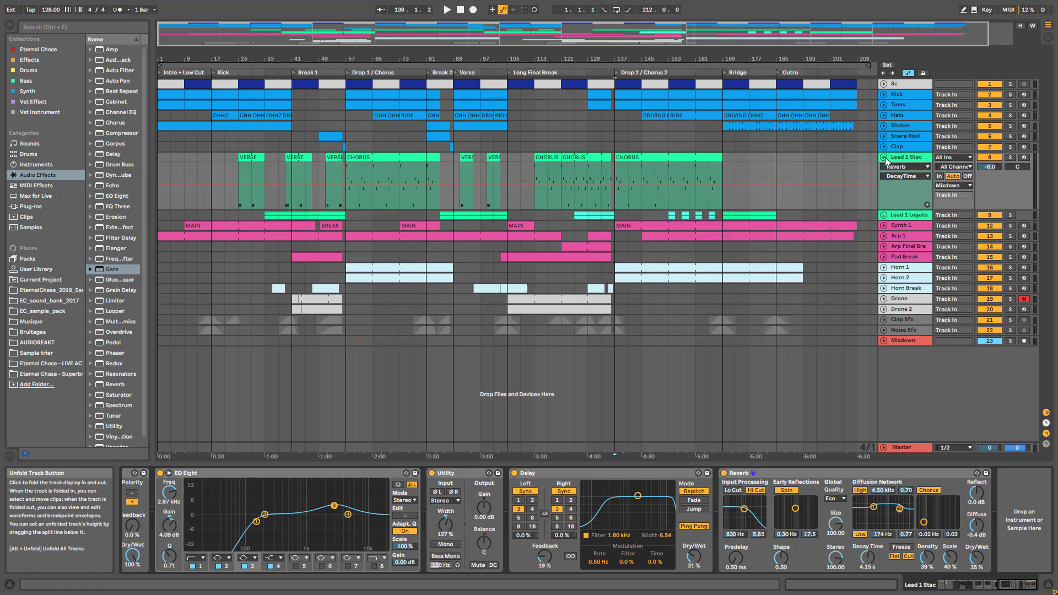
{"action": "scroll", "coordinate": [485, 148], "scroll_direction": "down", "scroll_amount": 1}
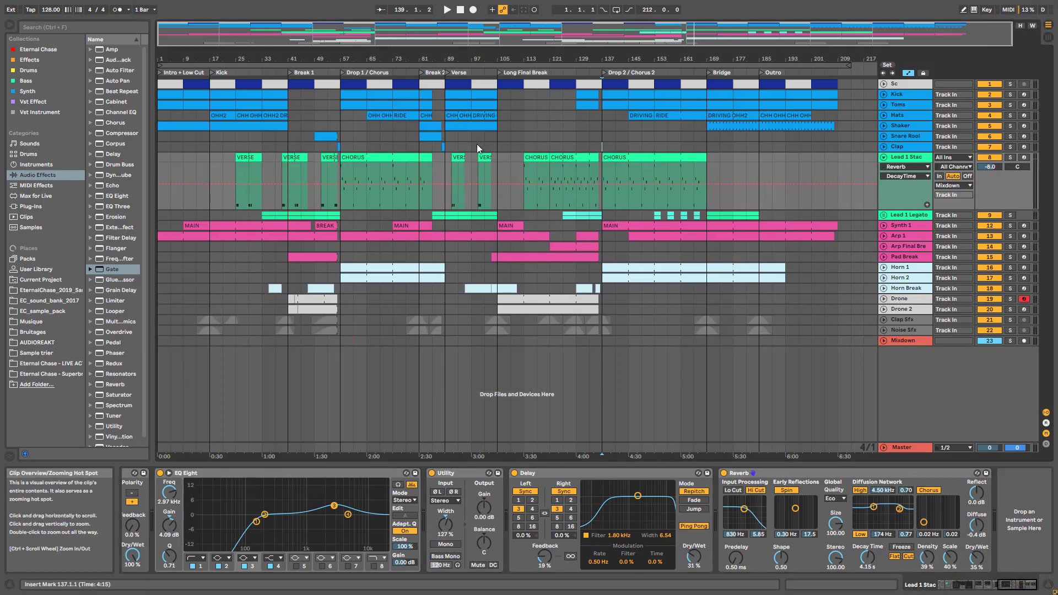
{"action": "scroll", "coordinate": [600, 215], "scroll_direction": "up", "scroll_amount": 5}
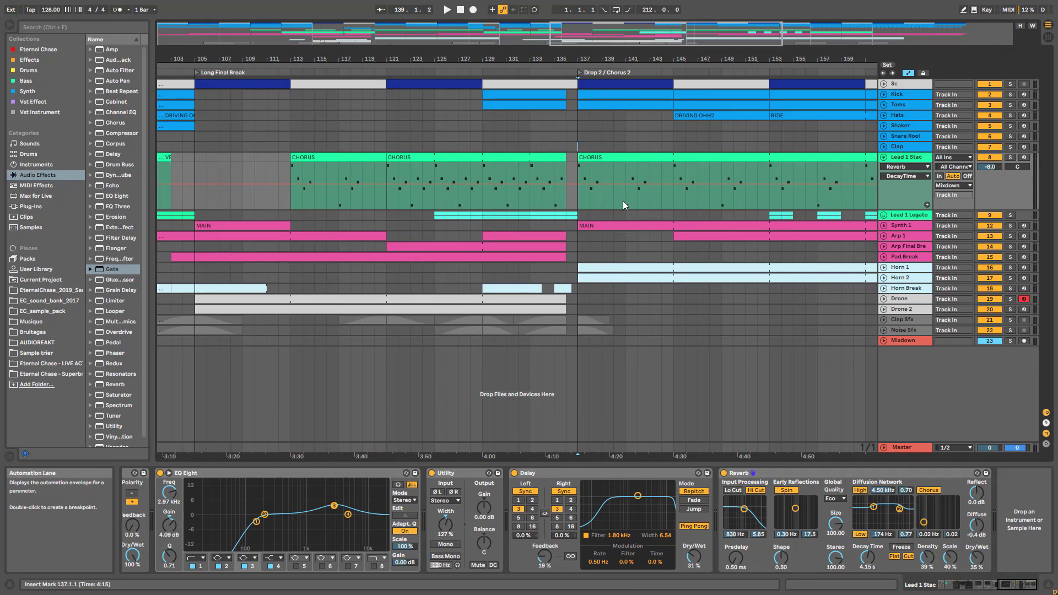
{"action": "left_click_drag", "start_coordinate": [625, 203], "coordinate": [598, 203]}
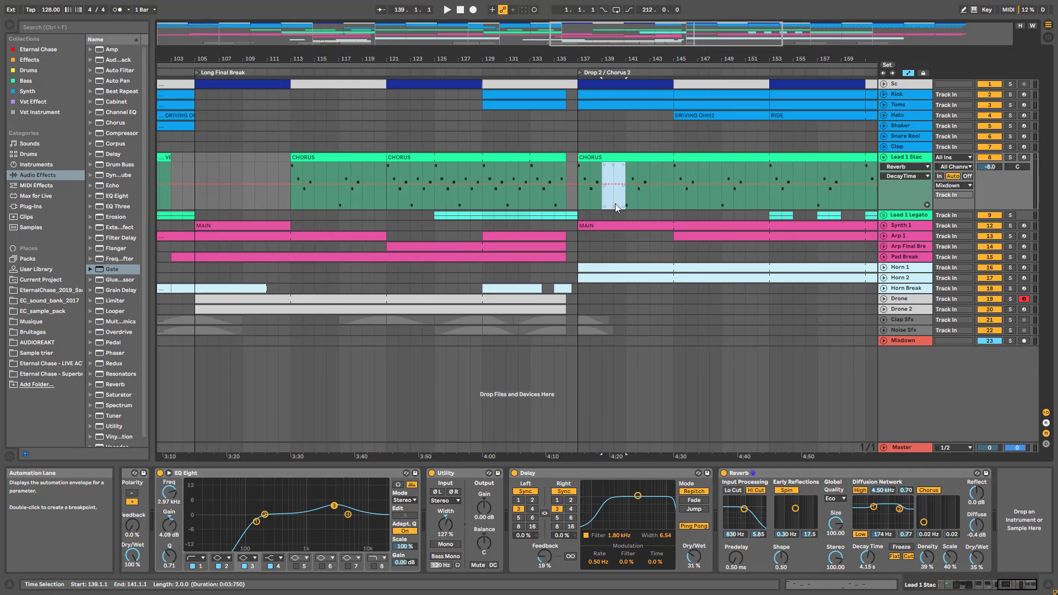
{"action": "left_click_drag", "start_coordinate": [639, 39], "coordinate": [639, 17]}
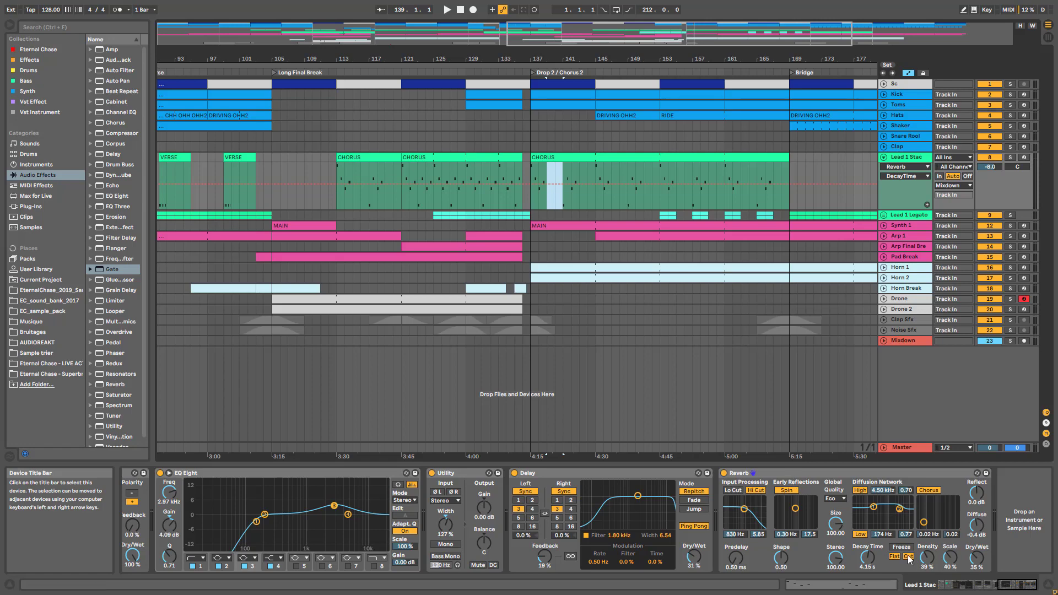
{"action": "left_click_drag", "start_coordinate": [446, 59], "coordinate": [605, 25]}
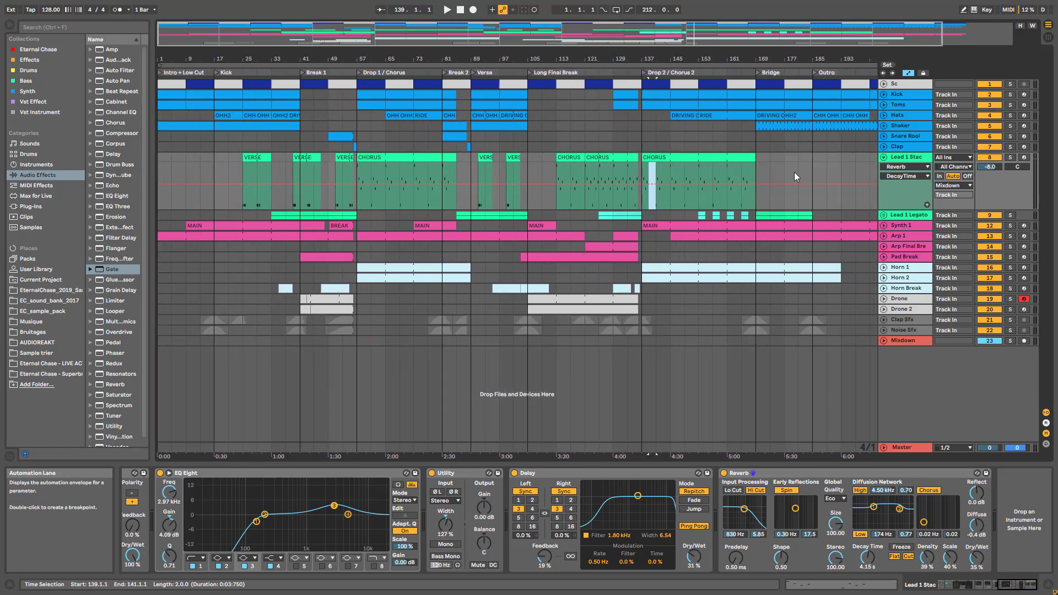
- Open the CHH chain in the Hats Drum Rack and inspect its Delay and Reverb
{"action": "left_click", "coordinate": [904, 119]}
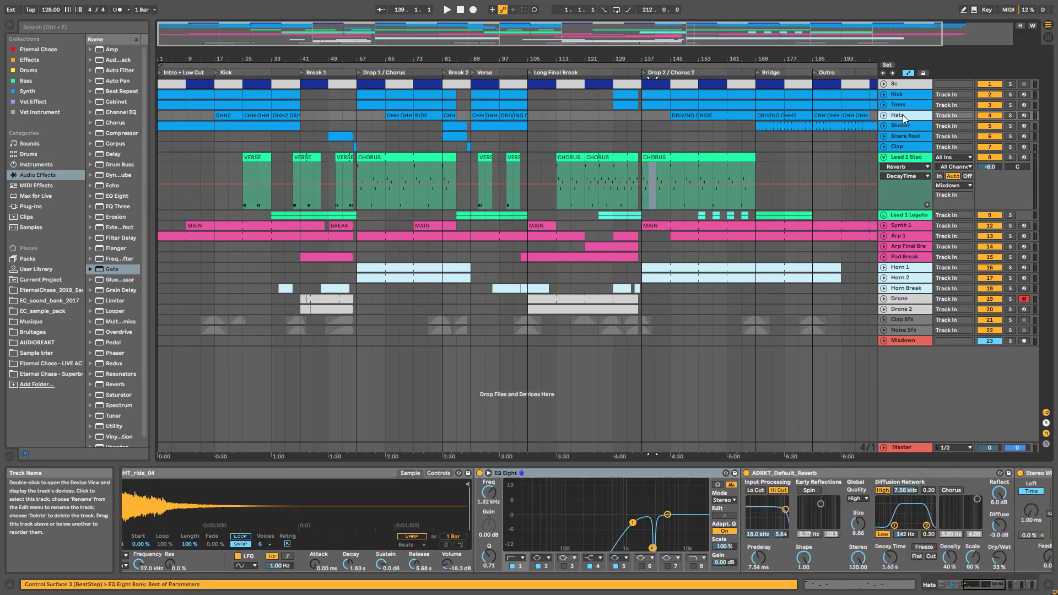
{"action": "left_click", "coordinate": [970, 586]}
{"action": "left_click_drag", "start_coordinate": [969, 584], "coordinate": [998, 586]}
{"action": "left_click", "coordinate": [310, 553]}
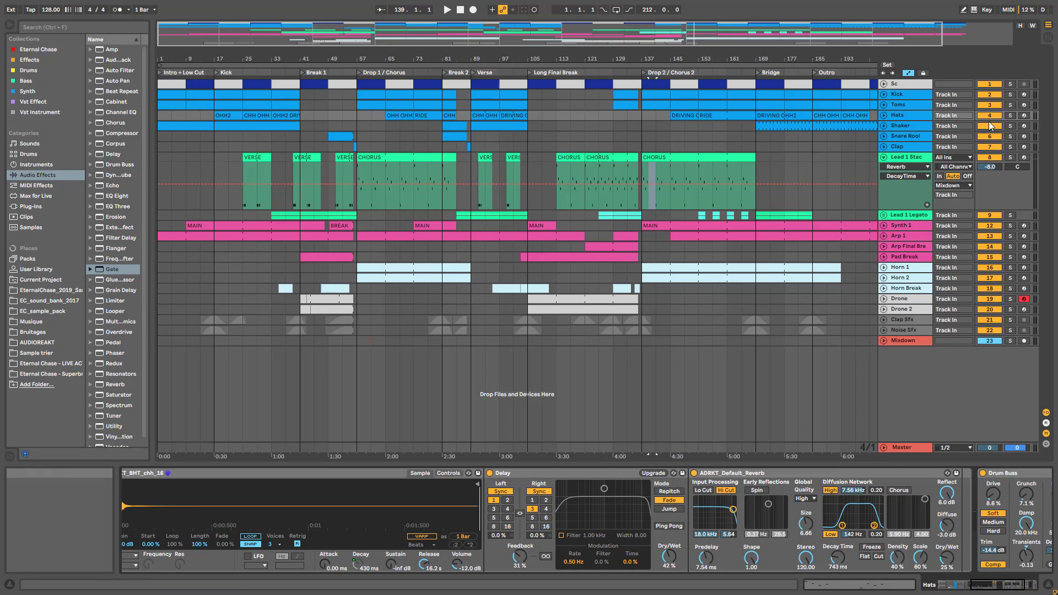
- Solo the Hats track and play it from bar 89 at the start of the Verse
{"action": "left_click", "coordinate": [1011, 115]}
{"action": "key", "text": "space"}
{"action": "key", "text": "space"}
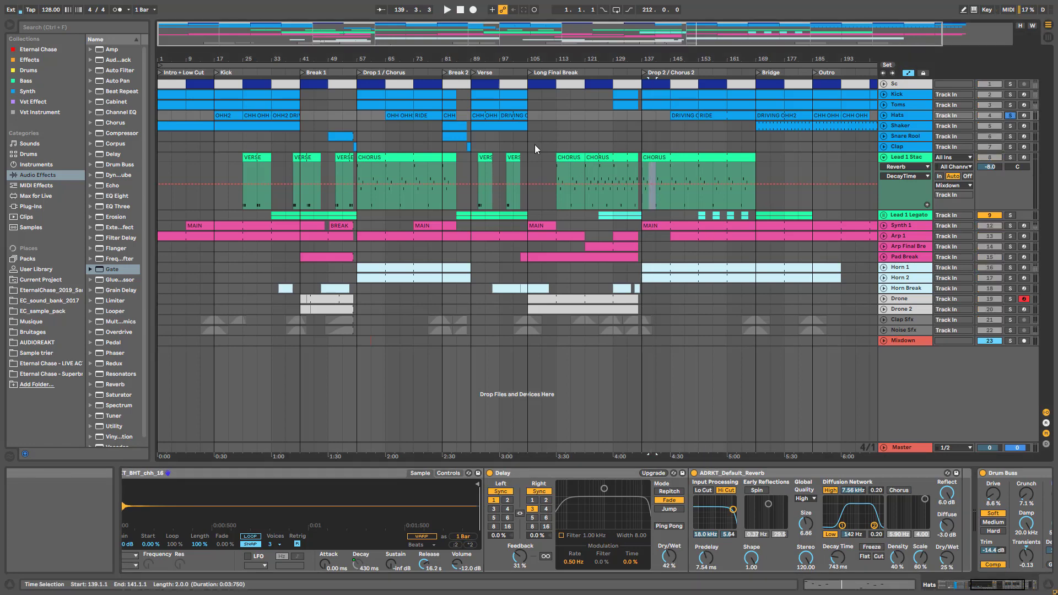
{"action": "left_click", "coordinate": [483, 118]}
{"action": "key", "text": "space"}
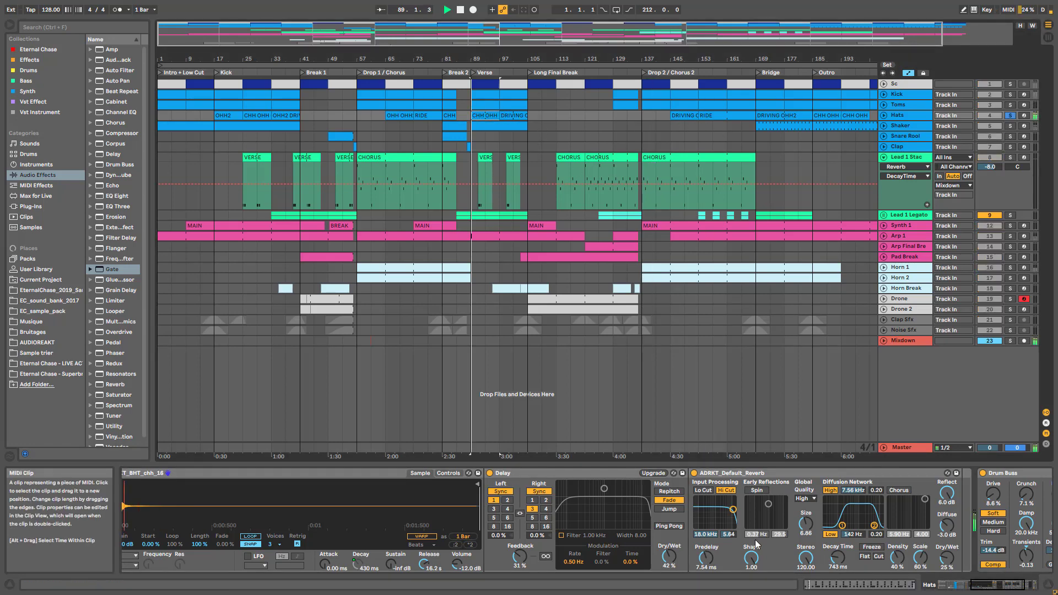
- Solo the CHH chain in the Hats Drum Rack and compare it with its Delay and Reverb off and on
{"action": "left_click", "coordinate": [987, 591]}
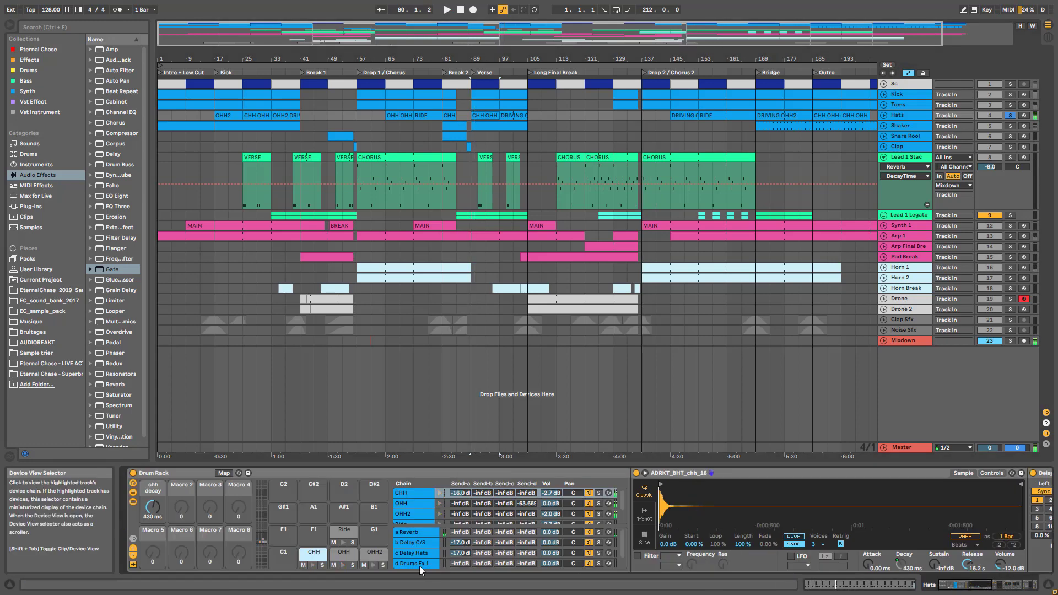
{"action": "left_click", "coordinate": [953, 590]}
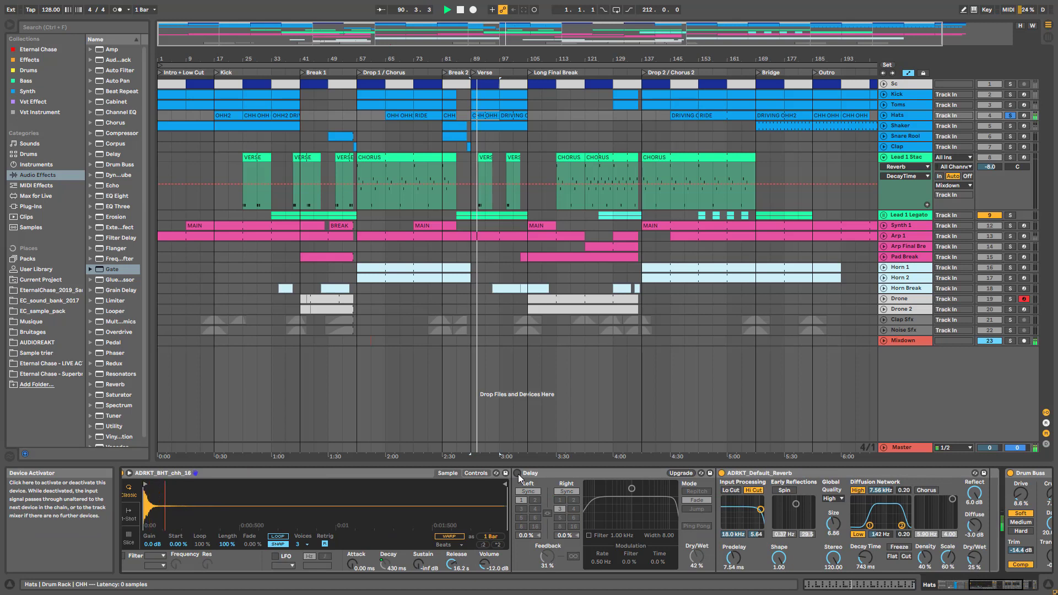
{"action": "left_click", "coordinate": [518, 473]}
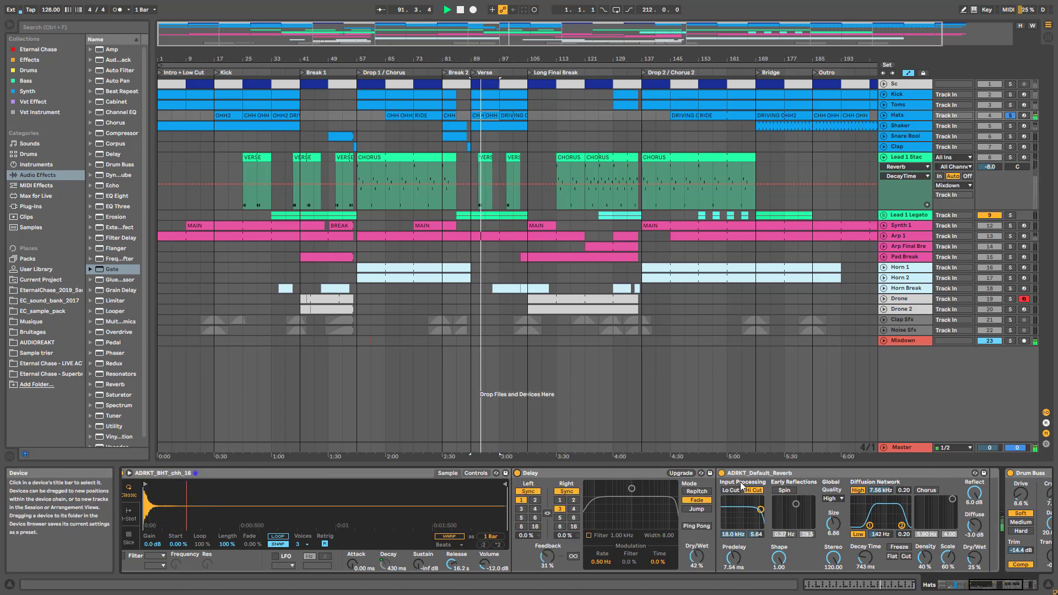
{"action": "left_click", "coordinate": [722, 474]}
{"action": "left_click", "coordinate": [722, 474]}
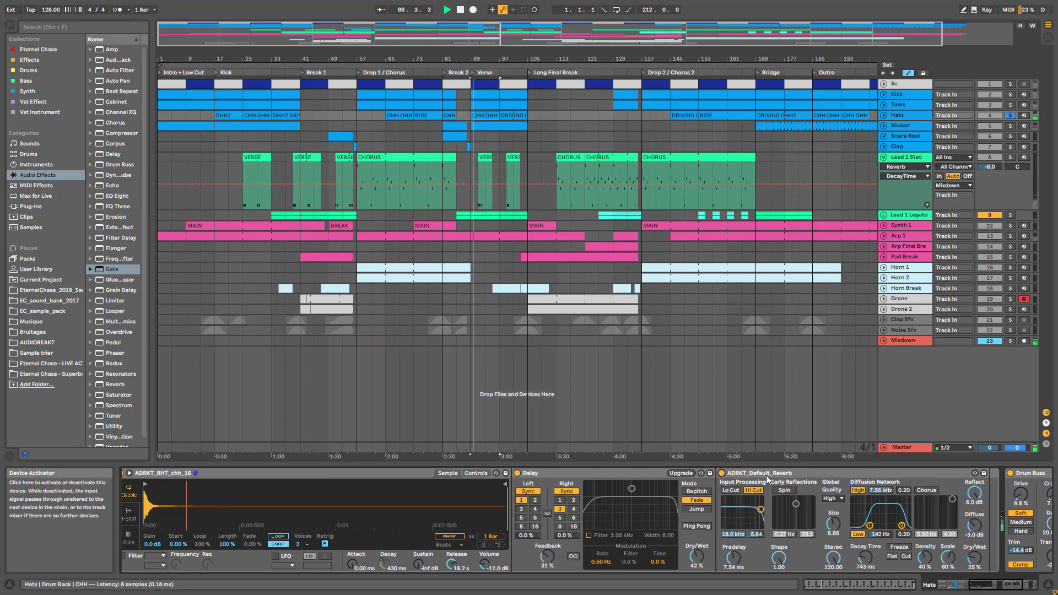
- Try the CHH chain's Reverb with the Decay Time raised to 3.97 s while playing from bar 89
{"action": "left_click", "coordinate": [766, 475]}
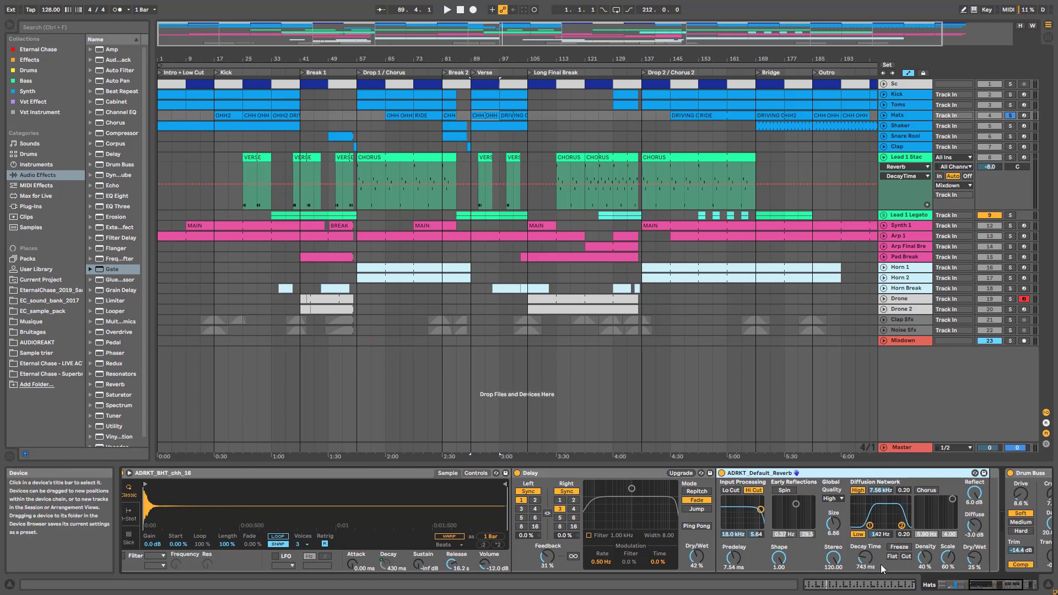
{"action": "key", "text": "space"}
{"action": "left_click_drag", "start_coordinate": [867, 563], "coordinate": [867, 535]}
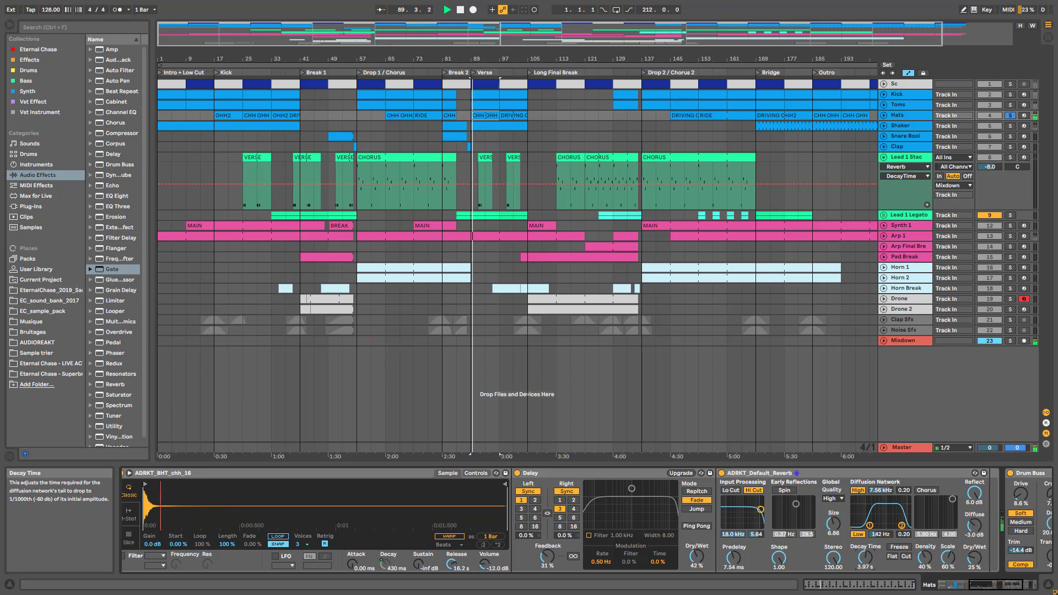
{"action": "key", "text": "space"}
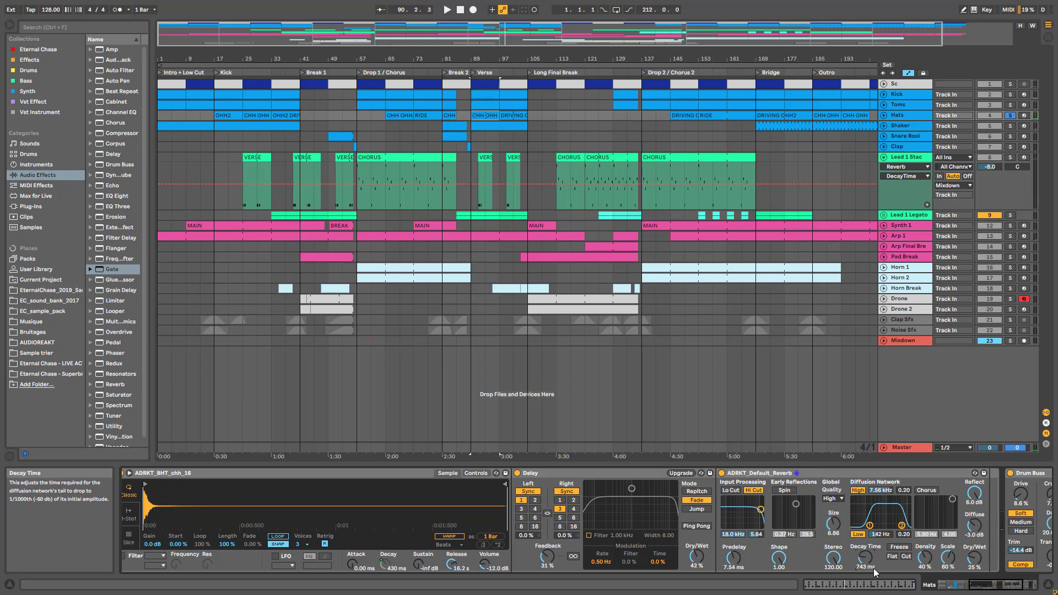
- Solo the OHH2 chain in the Hats Drum Rack and play it from bar 89
{"action": "left_click_drag", "start_coordinate": [996, 588], "coordinate": [945, 590]}
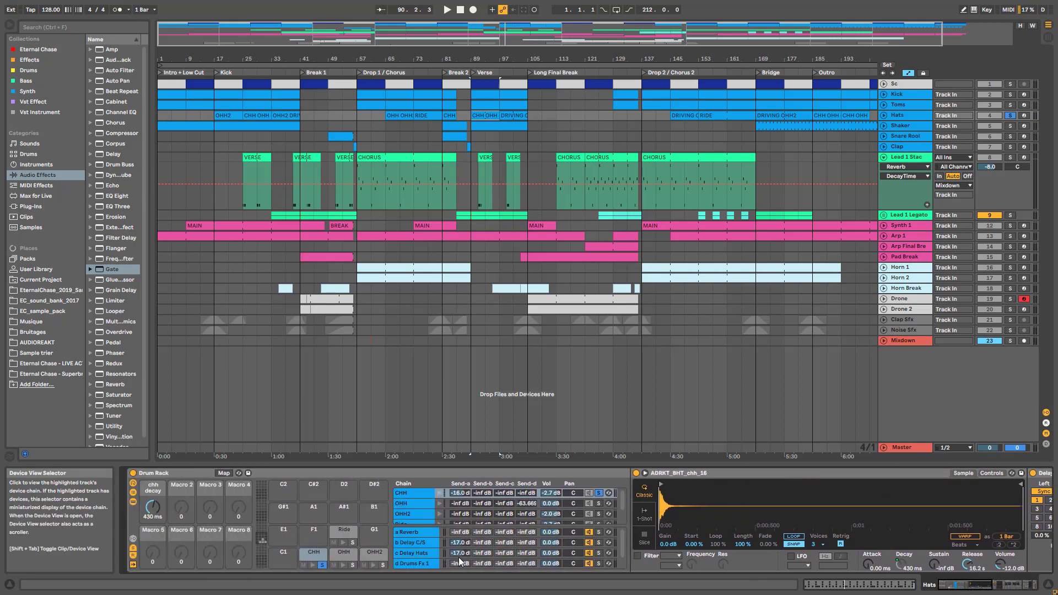
{"action": "left_click", "coordinate": [374, 558]}
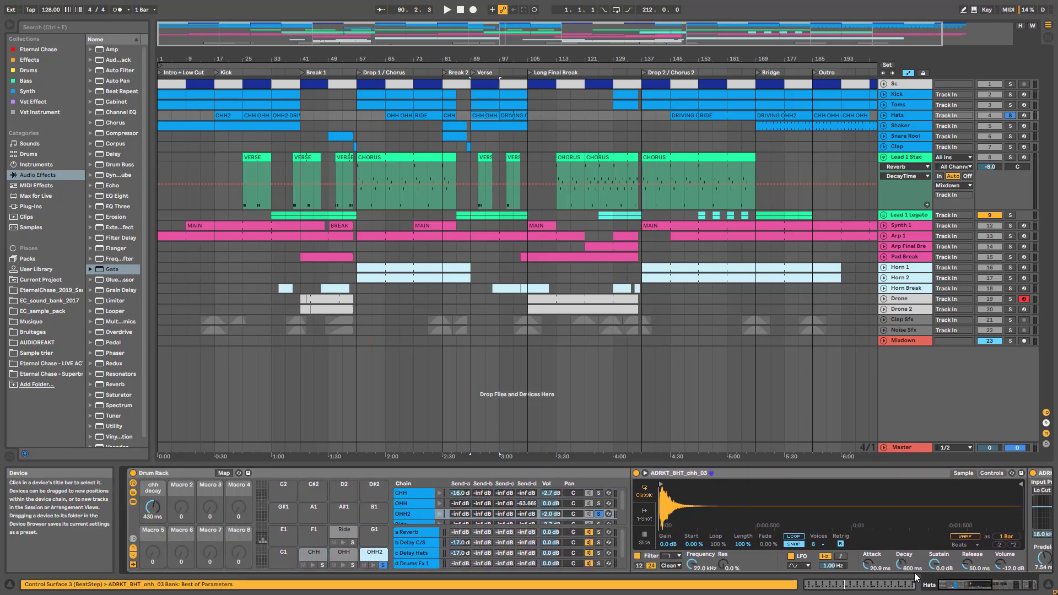
{"action": "key", "text": "space"}
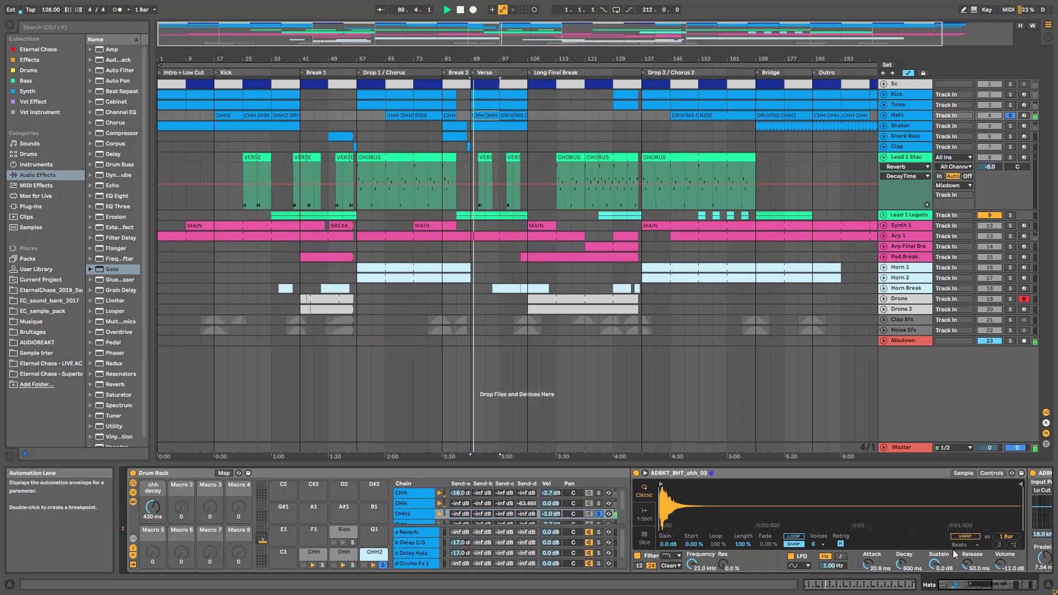
- Set the OHH2 chain's Reverb Decay Time to 2.11 s while playing from bar 89
{"action": "left_click_drag", "start_coordinate": [960, 586], "coordinate": [984, 586]}
{"action": "key", "text": "space"}
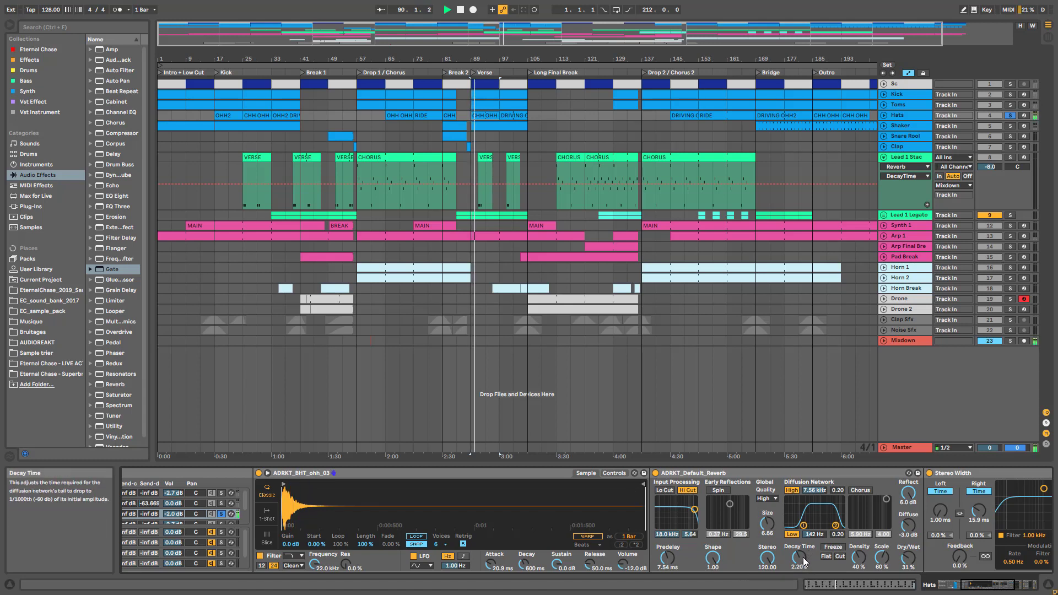
{"action": "mouse_move", "coordinate": [805, 562]}
{"action": "left_mouse_down"}
{"action": "mouse_move", "coordinate": [804, 535]}
{"action": "mouse_move", "coordinate": [799, 557]}
{"action": "left_mouse_up"}
{"action": "key", "text": "space"}
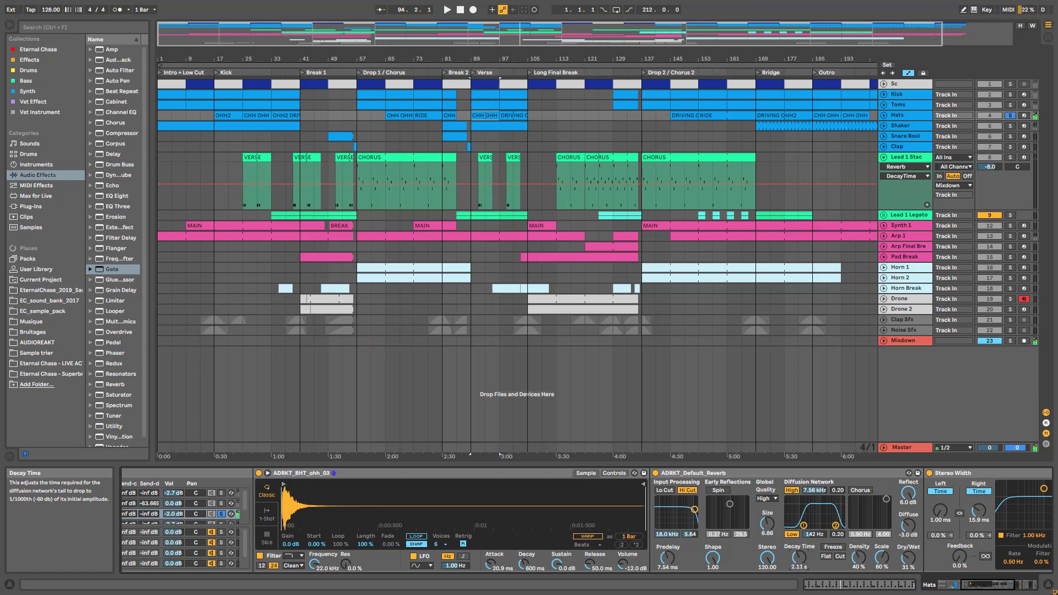
- Solo the Ride chain in the Hats Drum Rack and play it from bar 89 with its EQ Eight and Reverb in view
{"action": "left_click", "coordinate": [815, 569]}
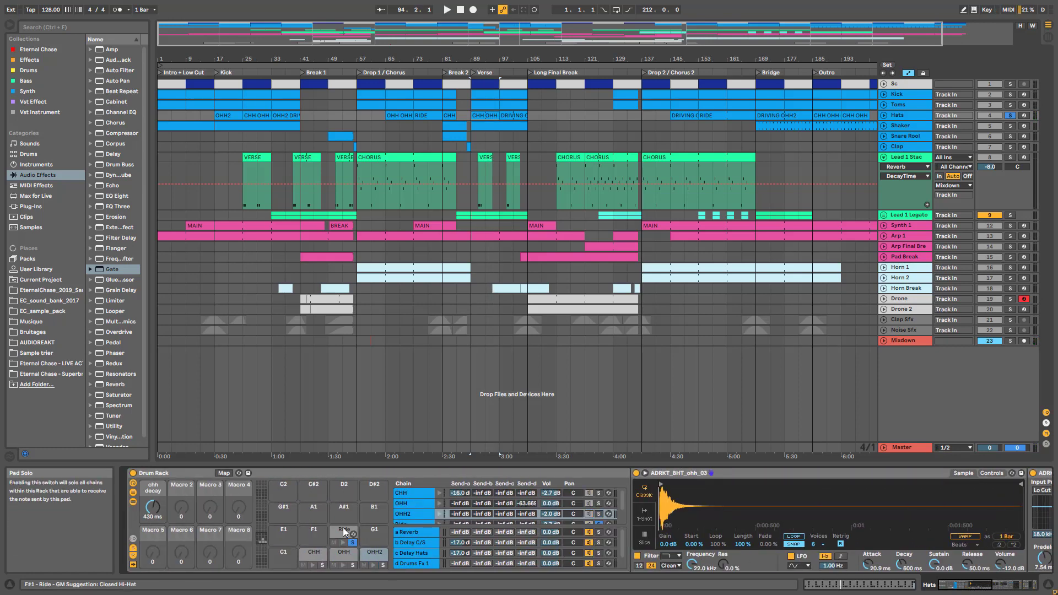
{"action": "left_click", "coordinate": [347, 534]}
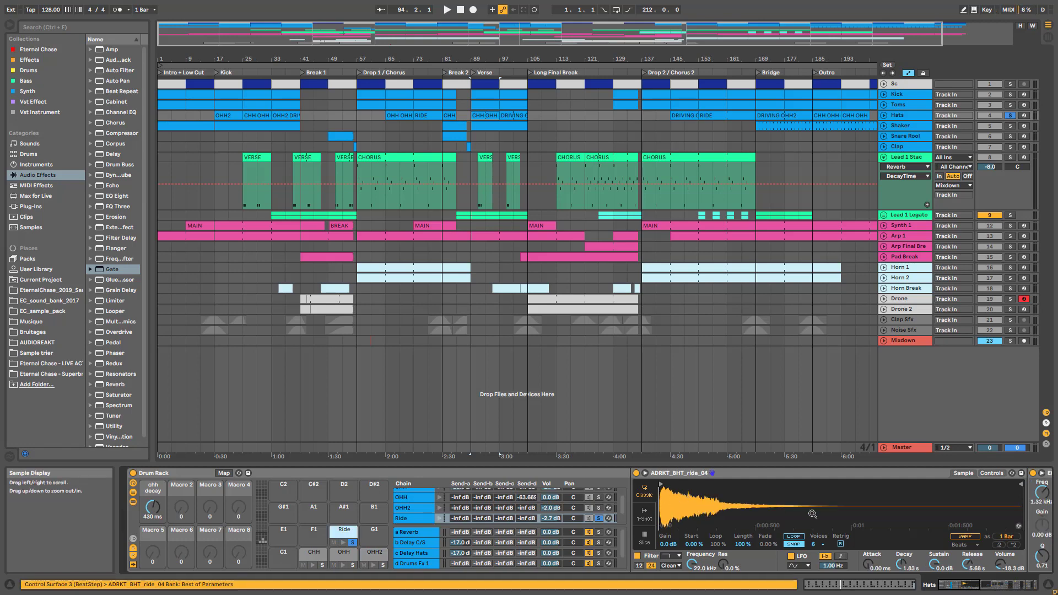
{"action": "left_click_drag", "start_coordinate": [956, 584], "coordinate": [992, 585]}
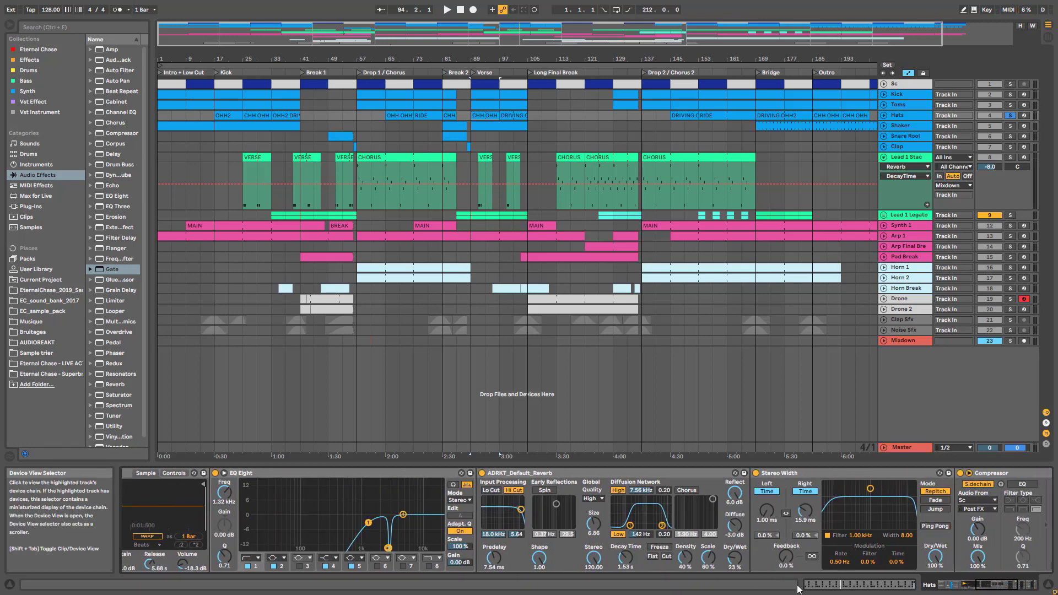
{"action": "key", "text": "space"}
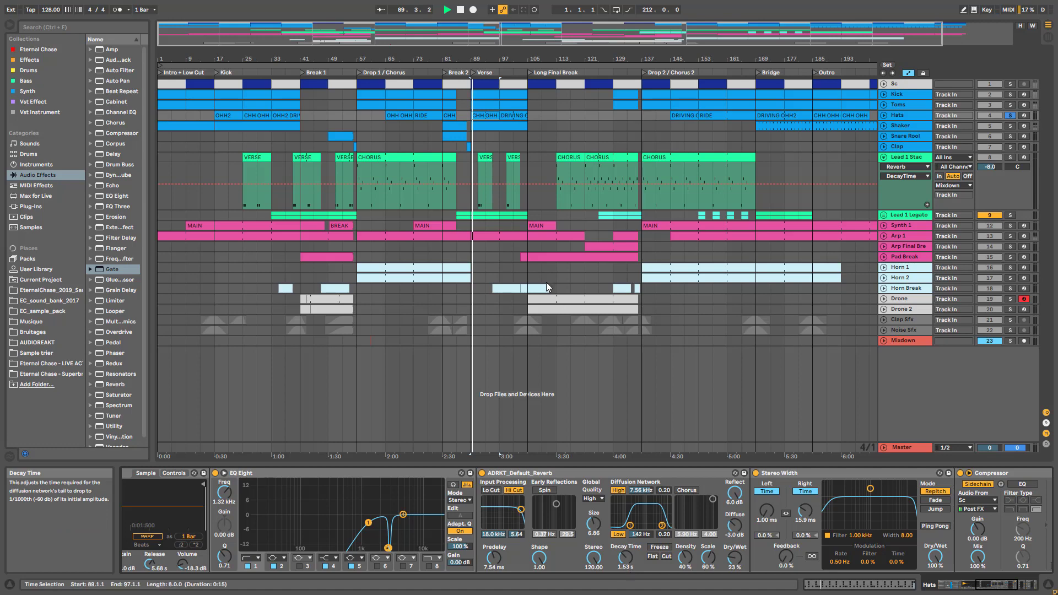
- Play the Hats RIDE clip from bar 73 and compare the Ride chain with its Stereo Width device off and on
{"action": "left_click", "coordinate": [427, 117]}
{"action": "key", "text": "space"}
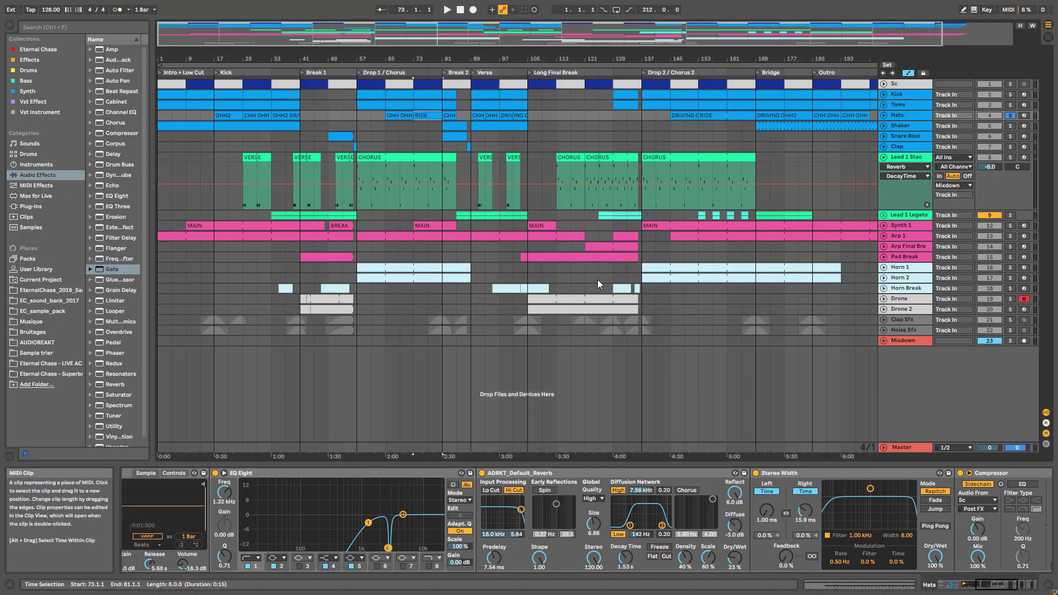
{"action": "left_click_drag", "start_coordinate": [995, 591], "coordinate": [960, 588]}
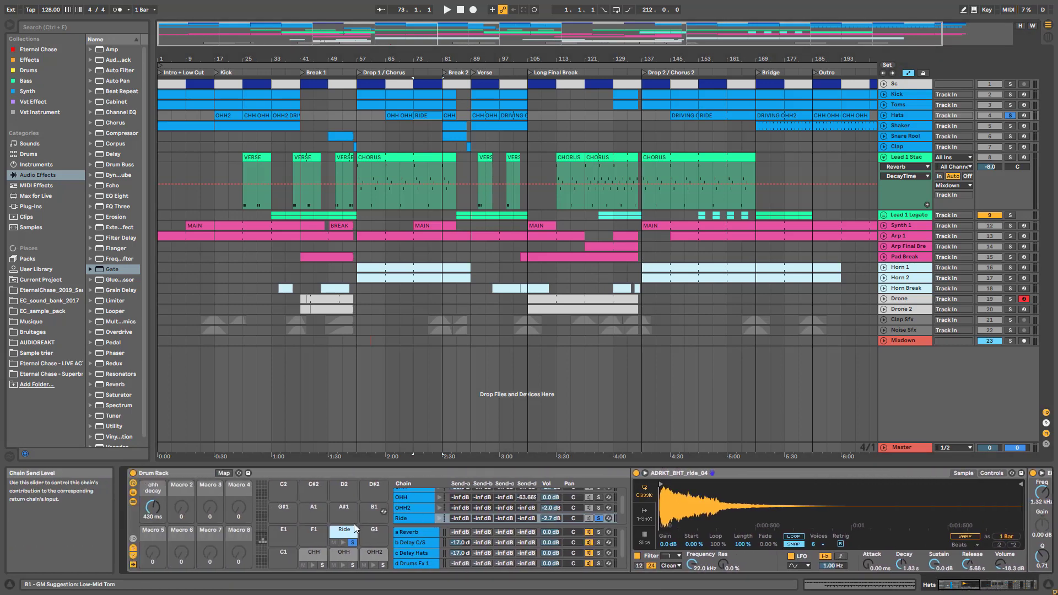
{"action": "left_click_drag", "start_coordinate": [971, 586], "coordinate": [1012, 586]}
{"action": "left_click", "coordinate": [715, 474]}
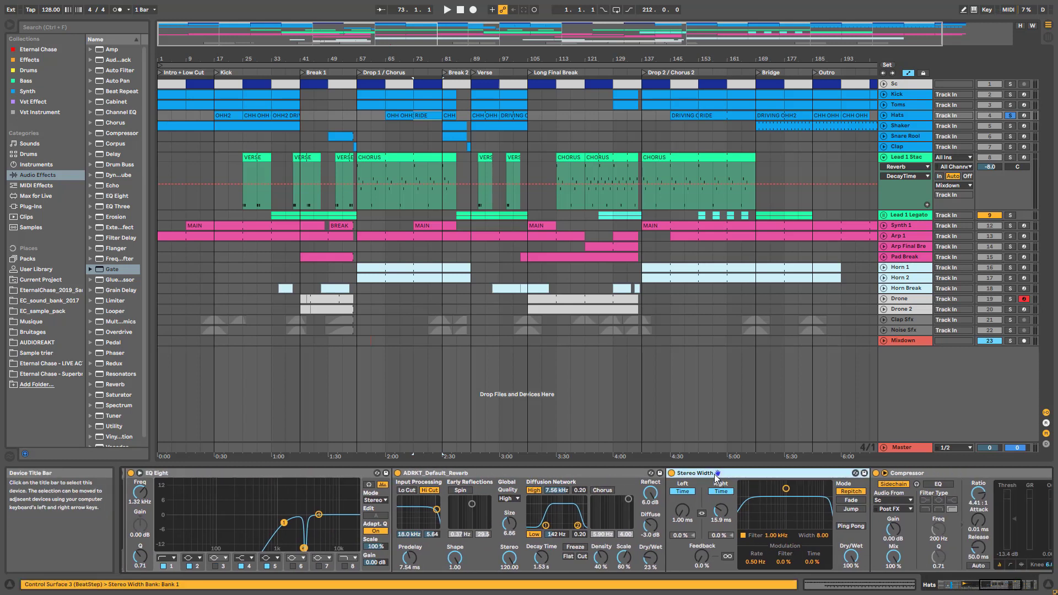
{"action": "left_click", "coordinate": [671, 473]}
{"action": "key", "text": "space"}
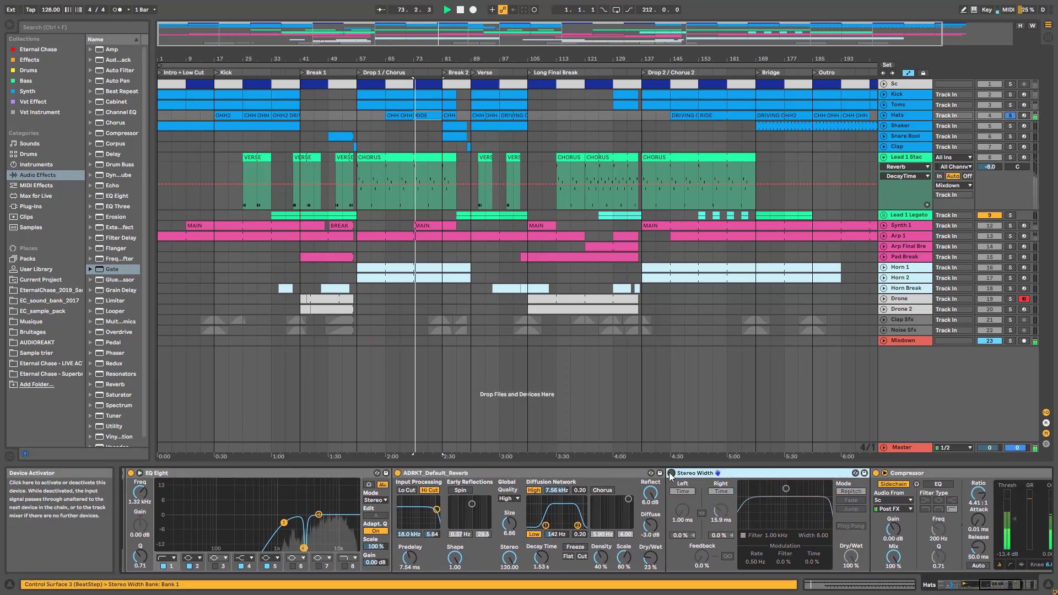
{"action": "left_click", "coordinate": [671, 473]}
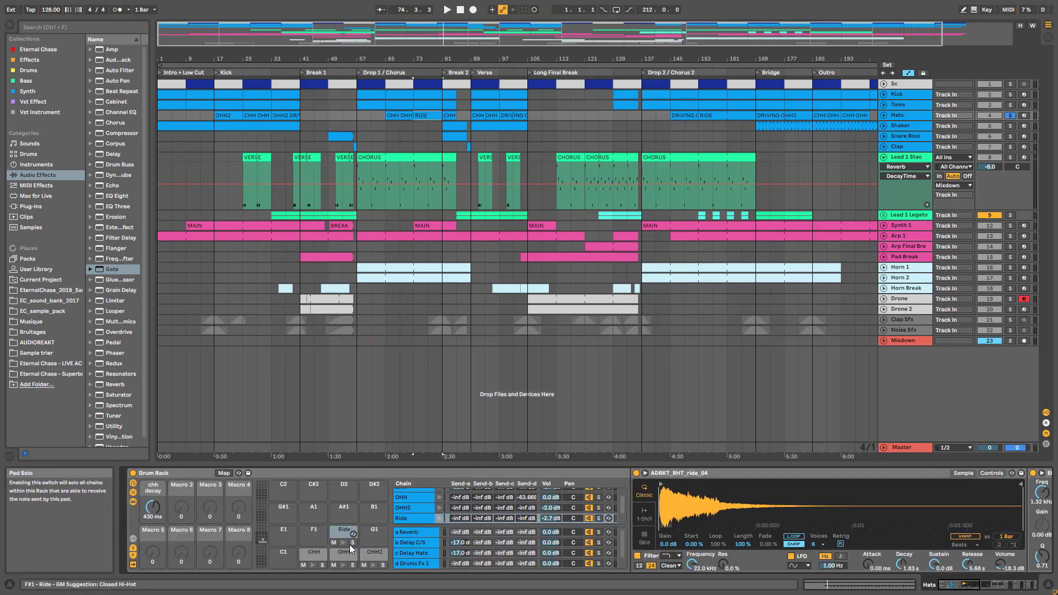
- Open the Snare Roll and Clap tracks' devices and inspect the Clap's Saturator and Reverb
{"action": "left_click", "coordinate": [902, 137]}
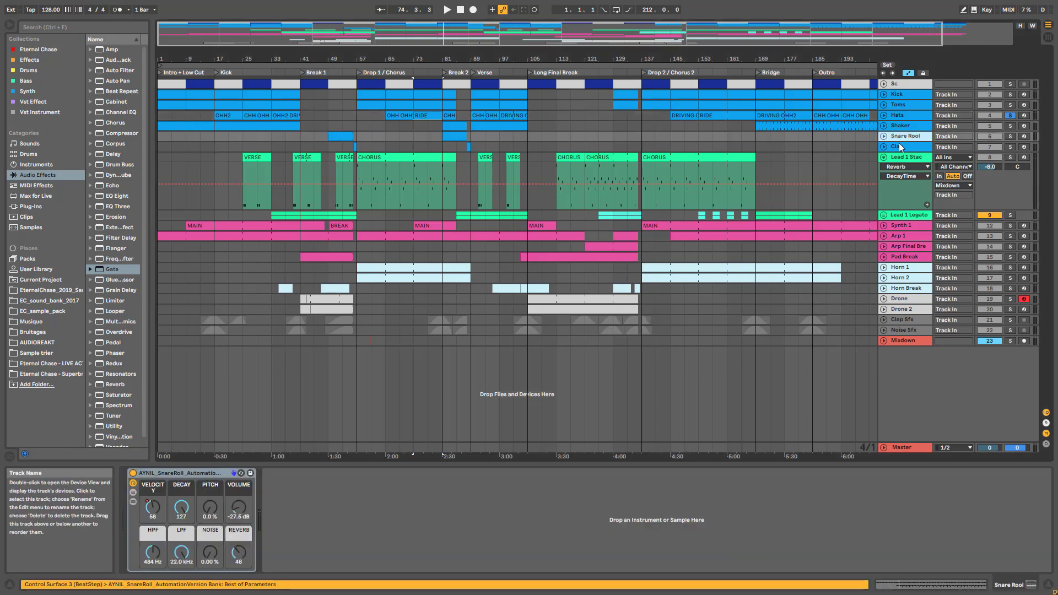
{"action": "left_click", "coordinate": [900, 147]}
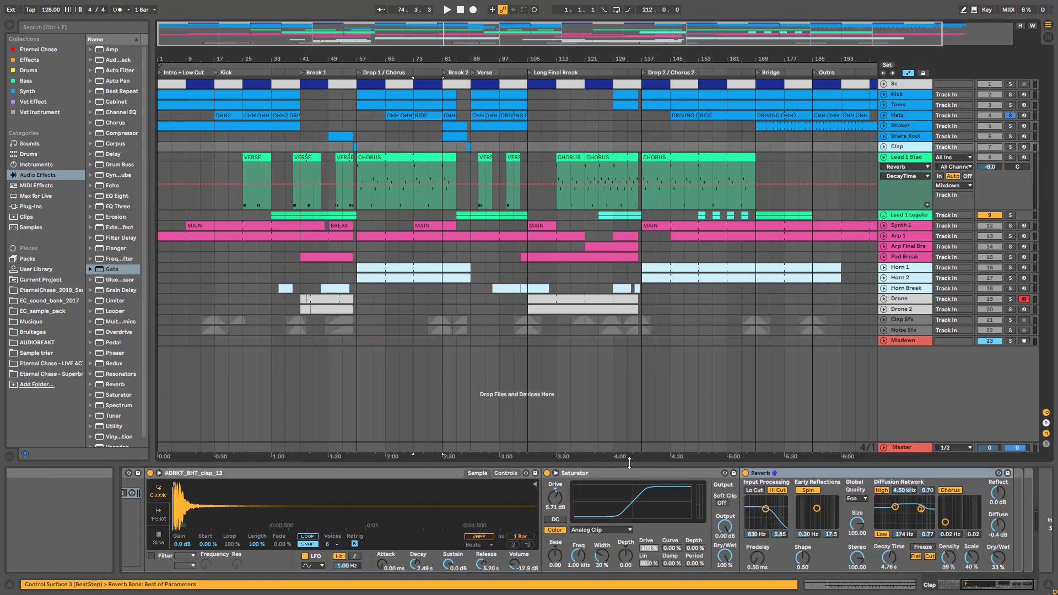
{"action": "left_click", "coordinate": [642, 473]}
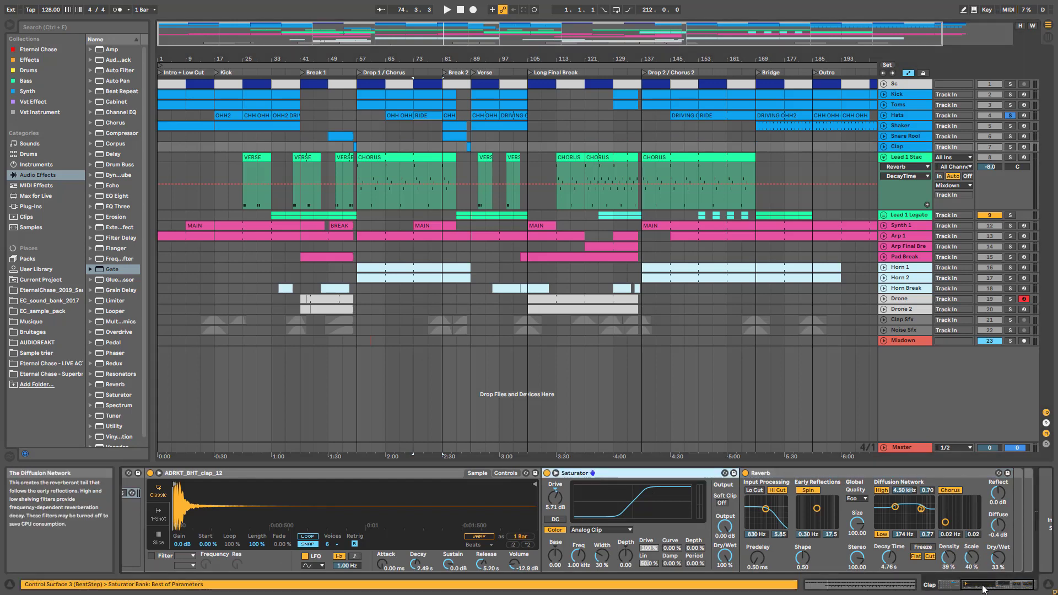
{"action": "left_click_drag", "start_coordinate": [990, 586], "coordinate": [1005, 585]}
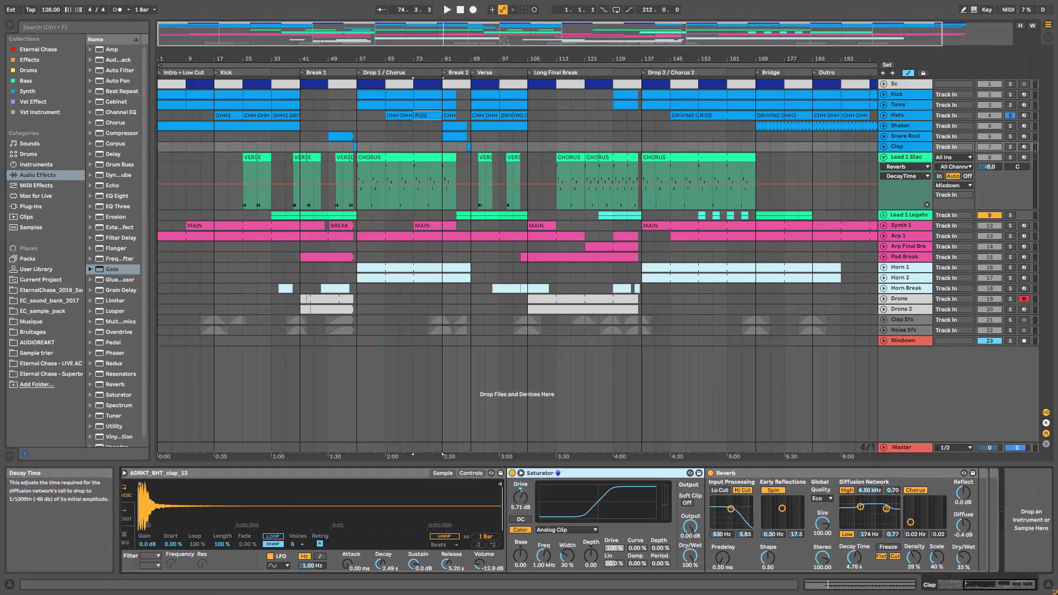
- Locate and select the Clap clip at bar 56, just before Drop 1 / Chorus
{"action": "left_click_drag", "start_coordinate": [451, 27], "coordinate": [350, 70]}
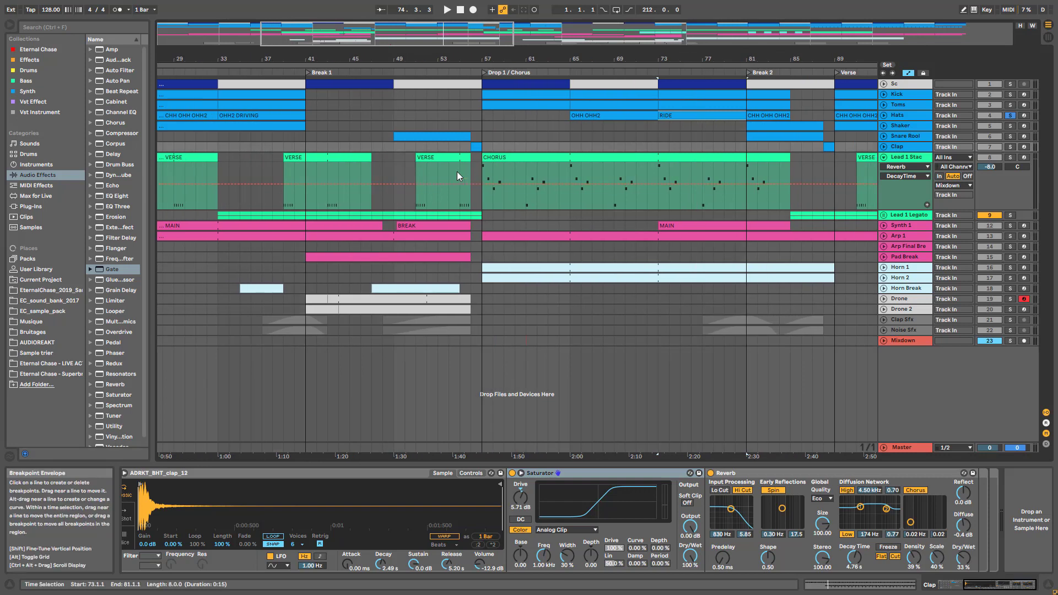
{"action": "left_click", "coordinate": [468, 148]}
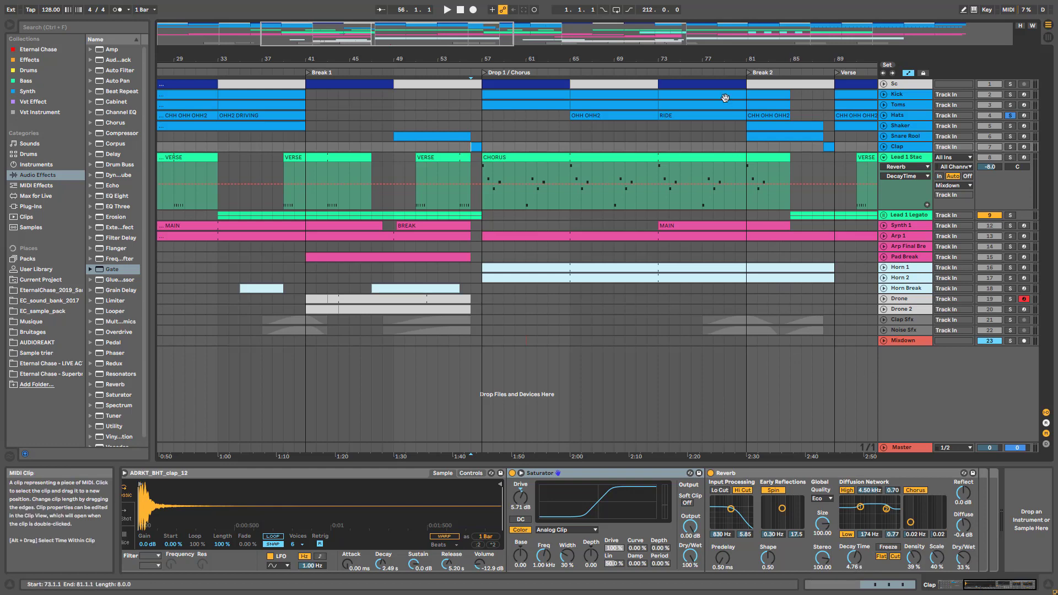
{"action": "left_click_drag", "start_coordinate": [714, 60], "coordinate": [712, 18]}
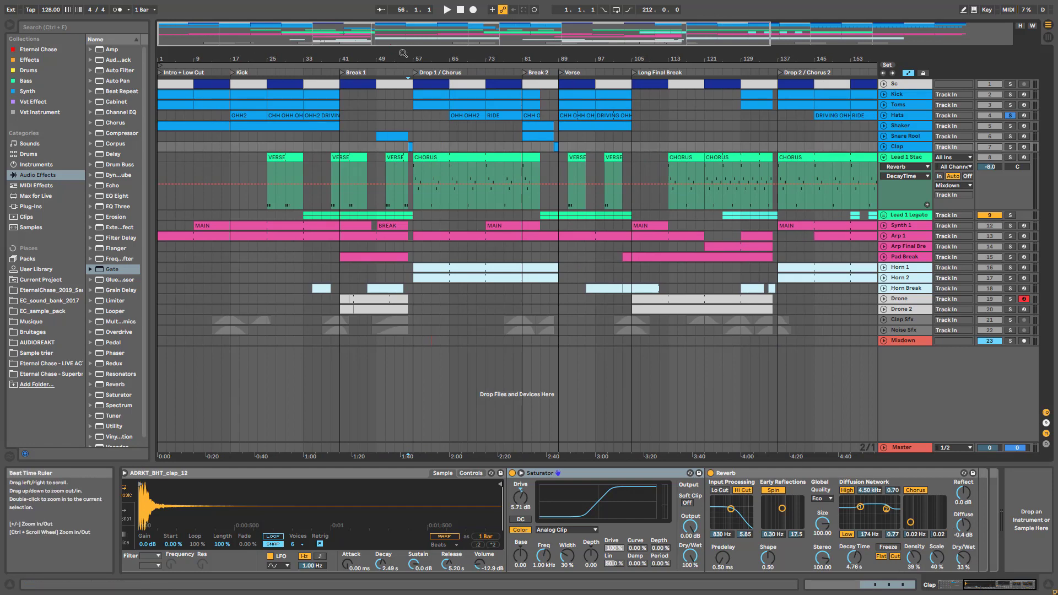
{"action": "left_click_drag", "start_coordinate": [401, 35], "coordinate": [364, 59]}
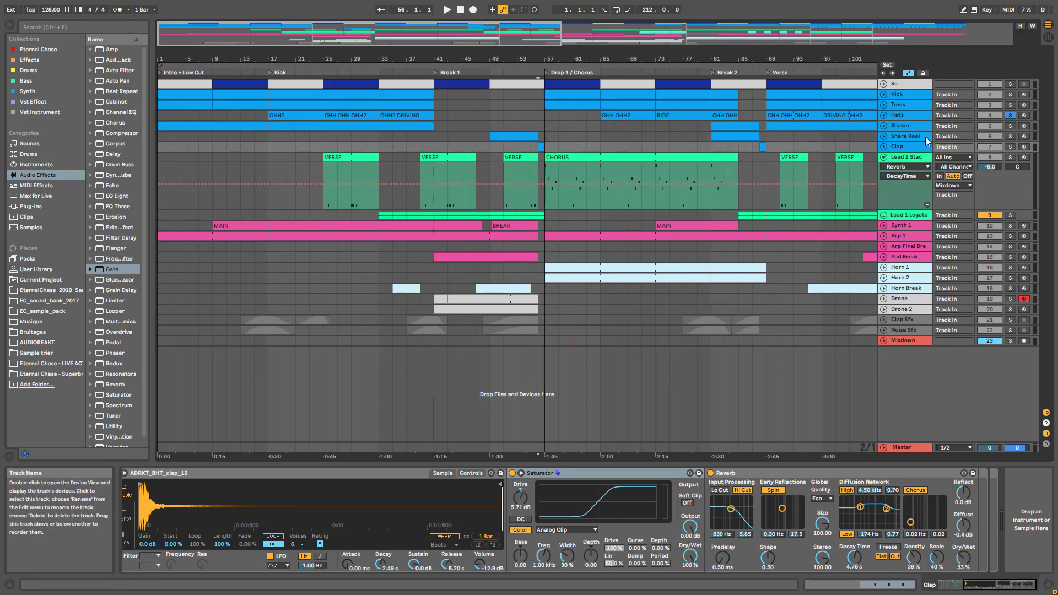
- Inspect the Lead 1 Stac device chain from Amp and Chorus through to the final Delay and Reverb
{"action": "left_click", "coordinate": [915, 190]}
{"action": "left_click_drag", "start_coordinate": [994, 585], "coordinate": [1004, 585]}
{"action": "left_click", "coordinate": [565, 475]}
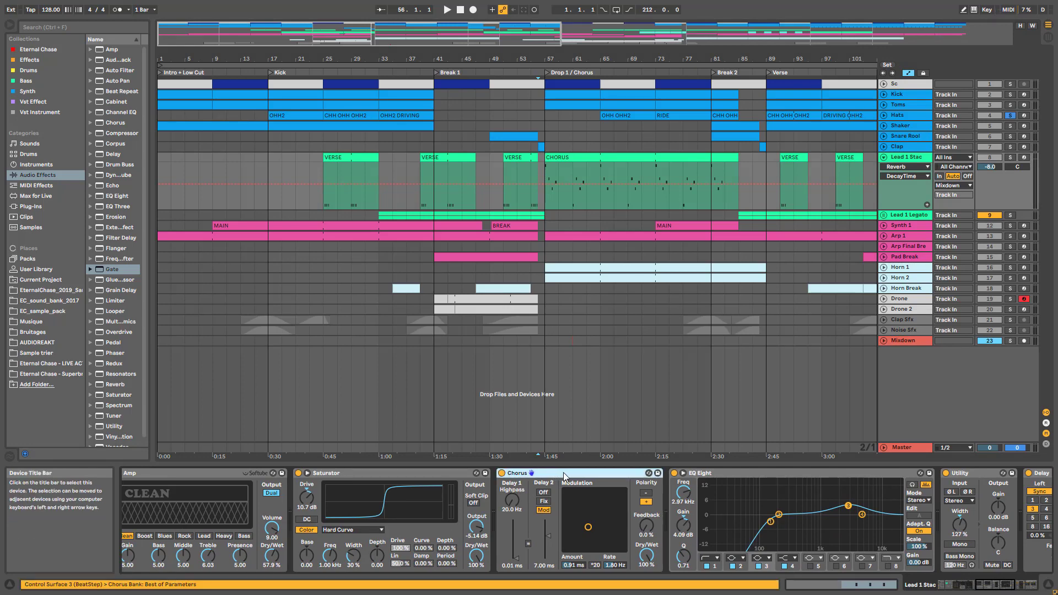
{"action": "left_click", "coordinate": [979, 589]}
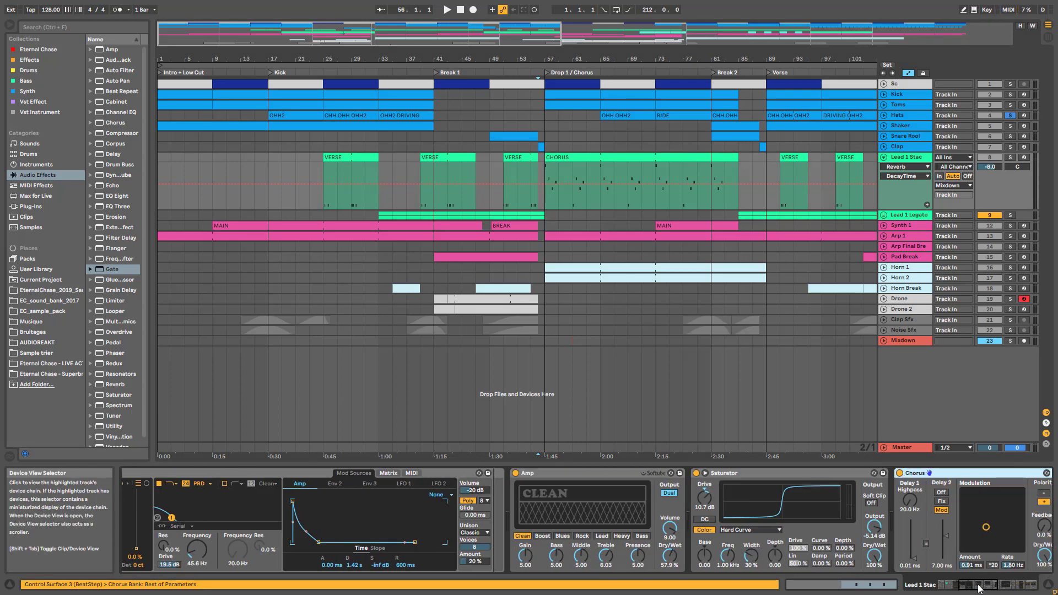
{"action": "left_click_drag", "start_coordinate": [980, 589], "coordinate": [1021, 586]}
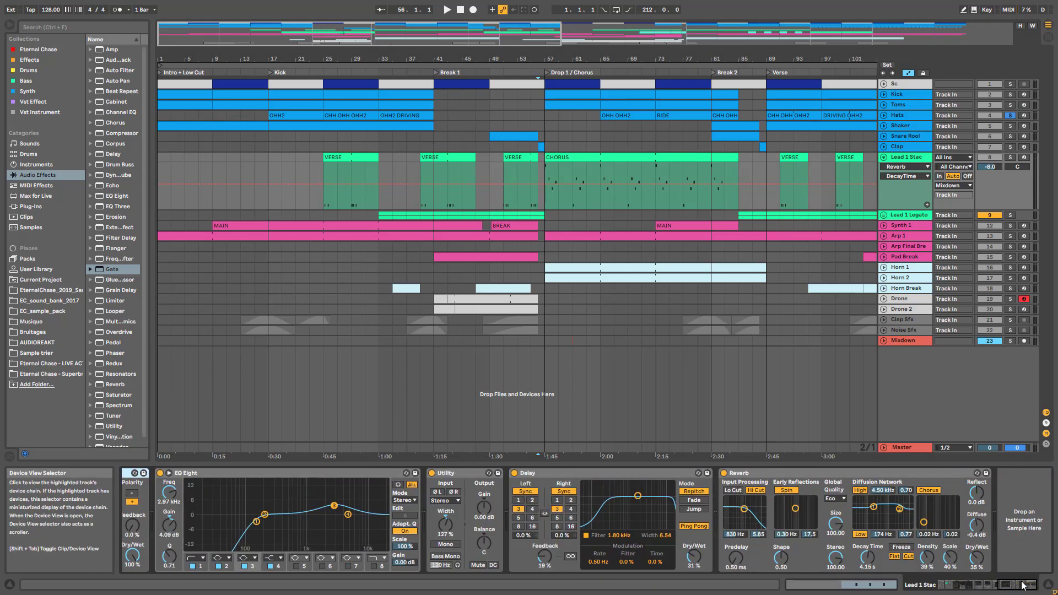
- Open the Lead 1 Legato group's devices and unfold the group to show its two tracks
{"action": "left_click", "coordinate": [909, 215]}
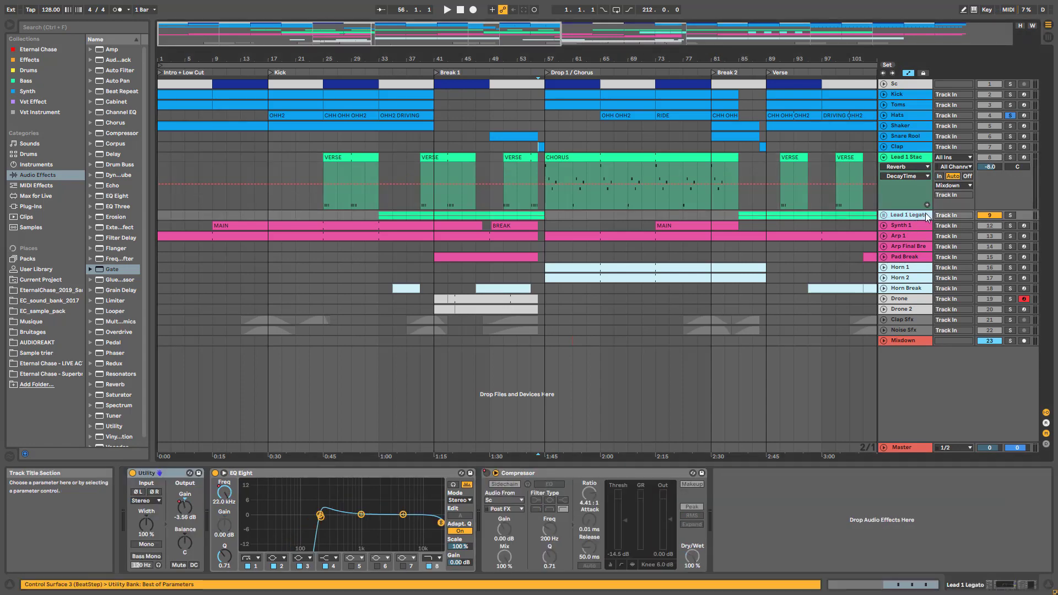
{"action": "left_click", "coordinate": [884, 215]}
{"action": "left_click", "coordinate": [884, 216]}
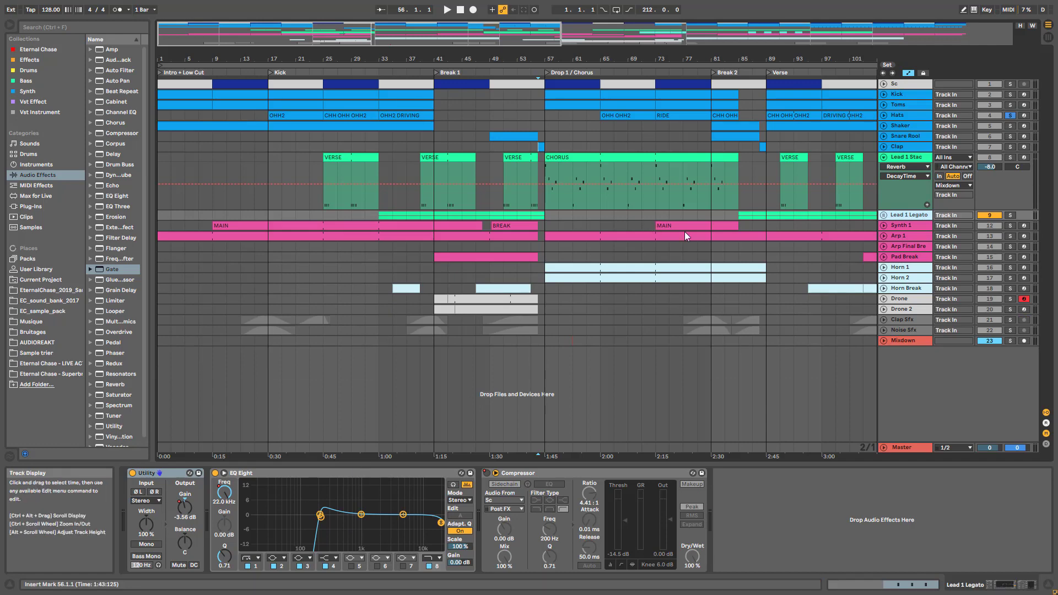
{"action": "left_click", "coordinate": [885, 216]}
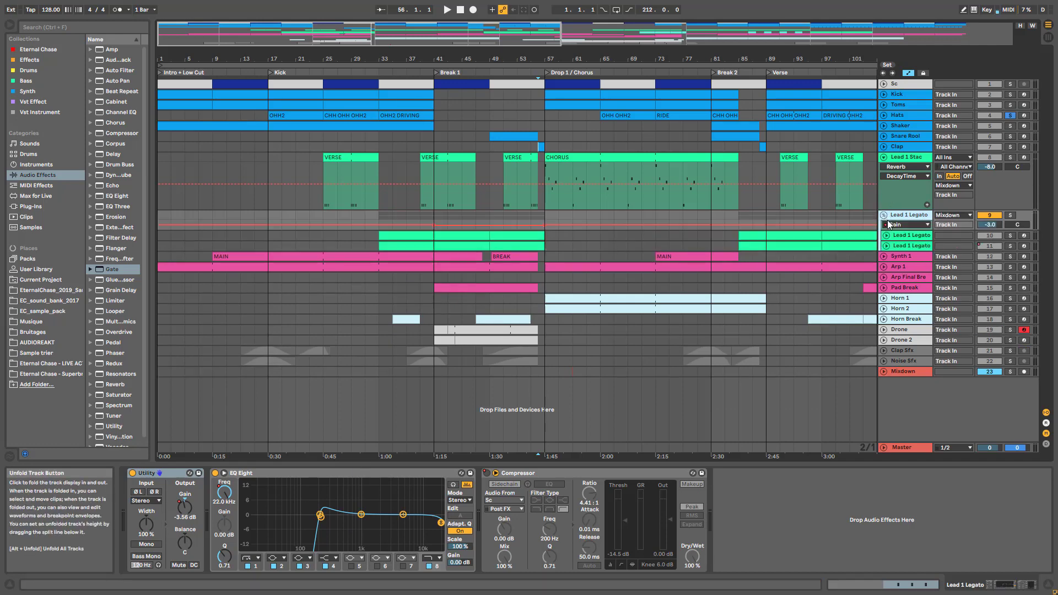
- Inspect the first Lead 1 Legato track's device chain from the Wavetable rack to its Delay and Reverb
{"action": "left_click", "coordinate": [894, 237]}
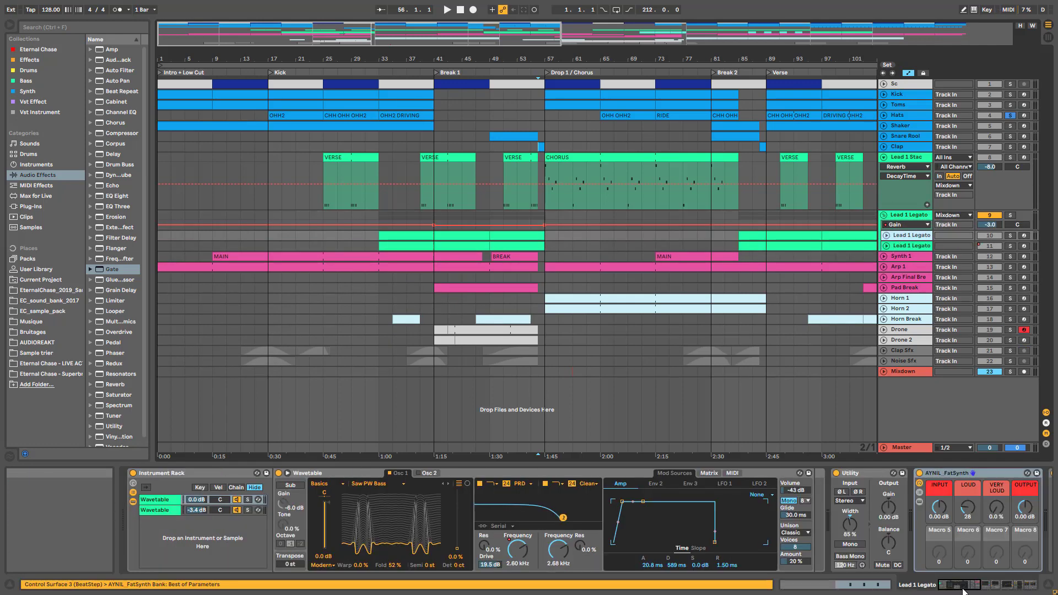
{"action": "left_click_drag", "start_coordinate": [970, 579], "coordinate": [1009, 584]}
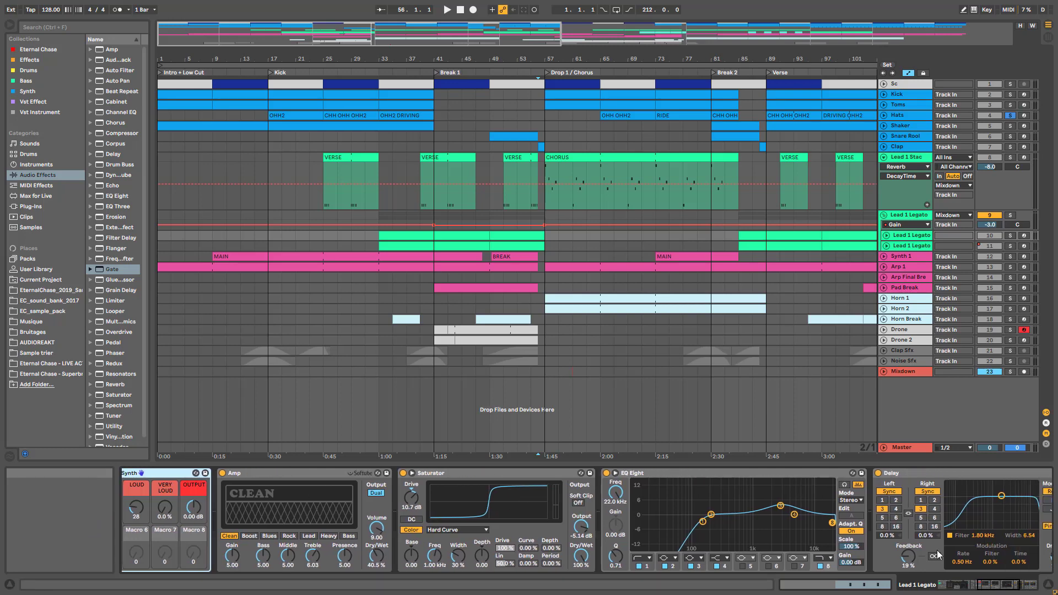
{"action": "left_click", "coordinate": [1019, 587]}
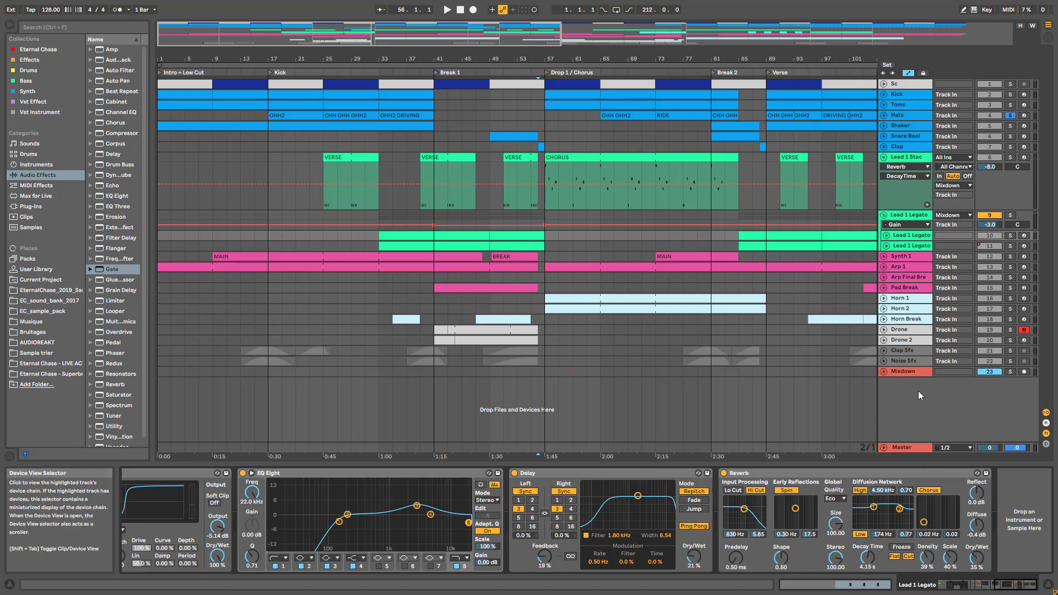
- Inspect the second Lead 1 Legato track's effects, including Phaser, Overdrive, Delay, Reverb, Limiter and EQ Eight
{"action": "left_click", "coordinate": [907, 247]}
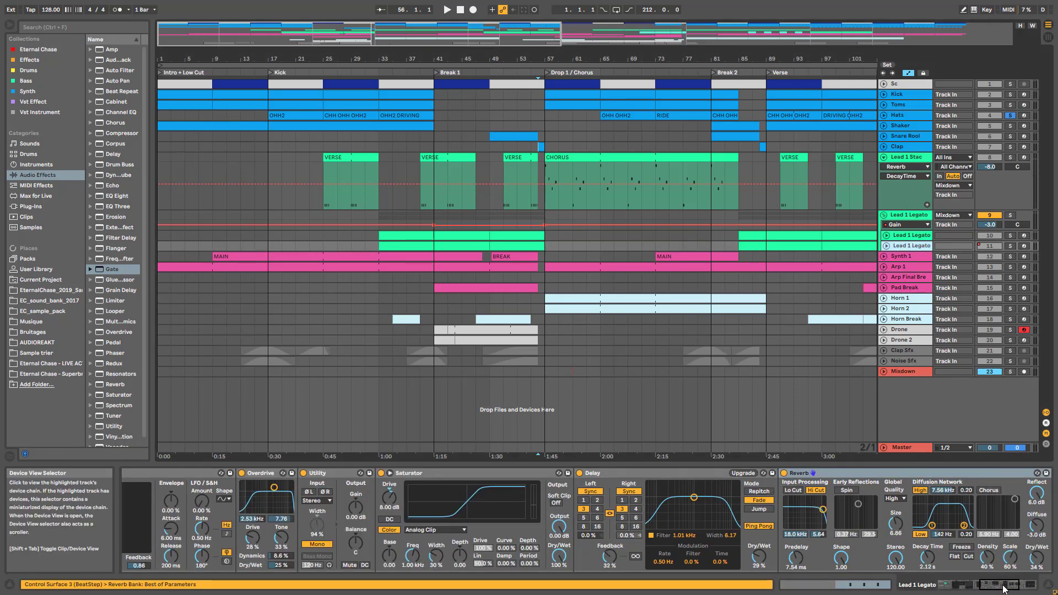
{"action": "left_click_drag", "start_coordinate": [1000, 586], "coordinate": [988, 591]}
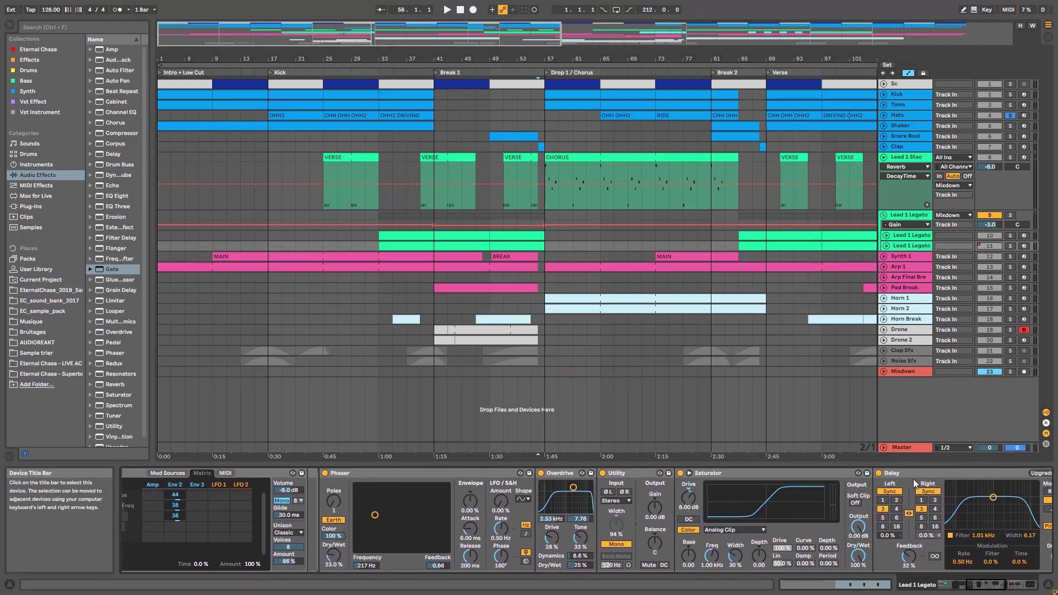
{"action": "left_click_drag", "start_coordinate": [988, 586], "coordinate": [1017, 585]}
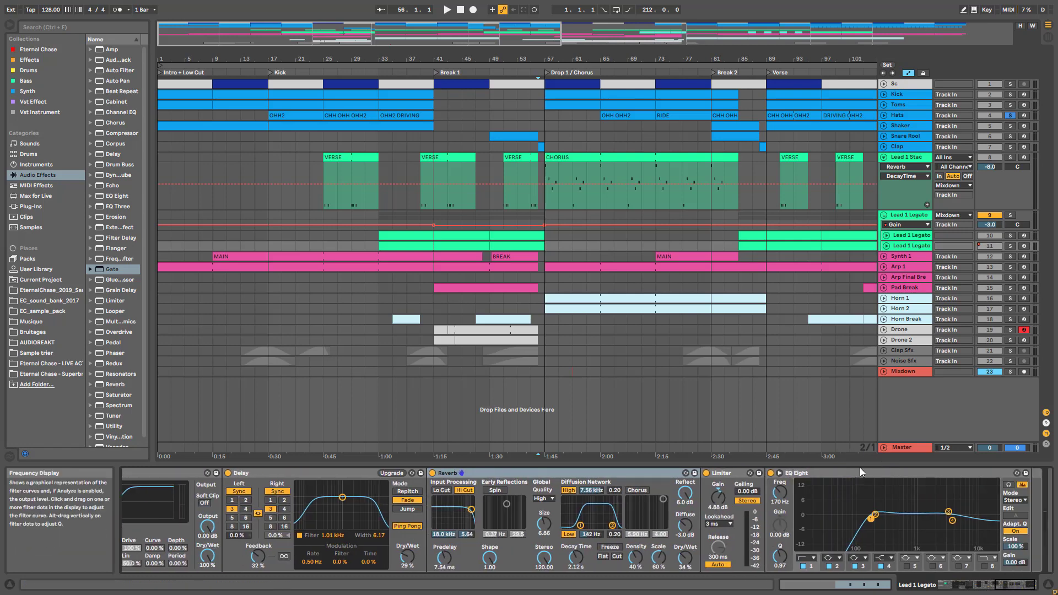
{"action": "left_click", "coordinate": [826, 475]}
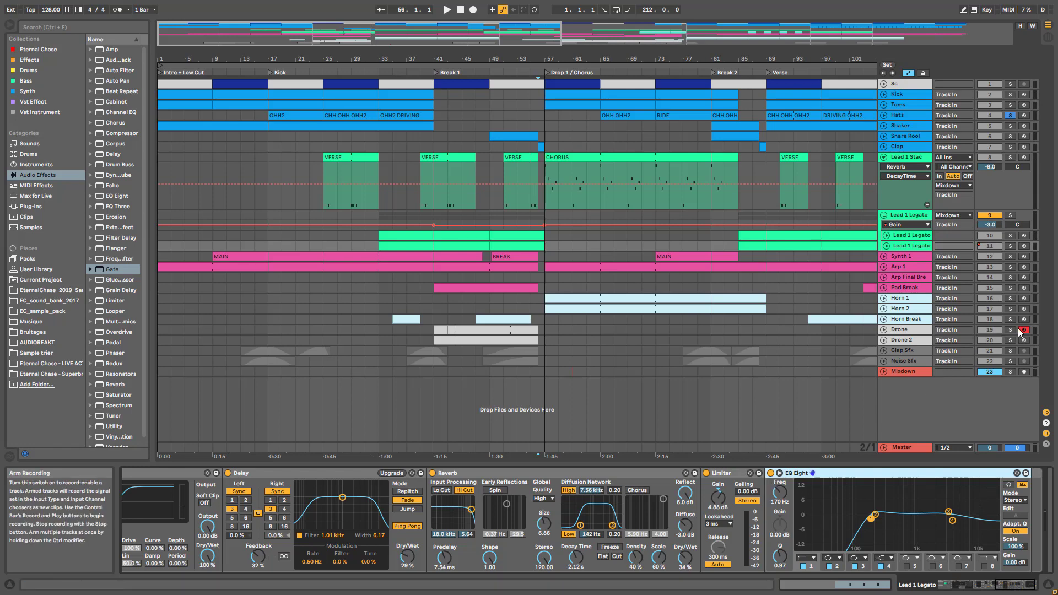
- Inspect the Synth 1 and Arp 1 device chains, including their Delay, Reverb and sidechain Compressor devices
{"action": "left_click", "coordinate": [905, 257]}
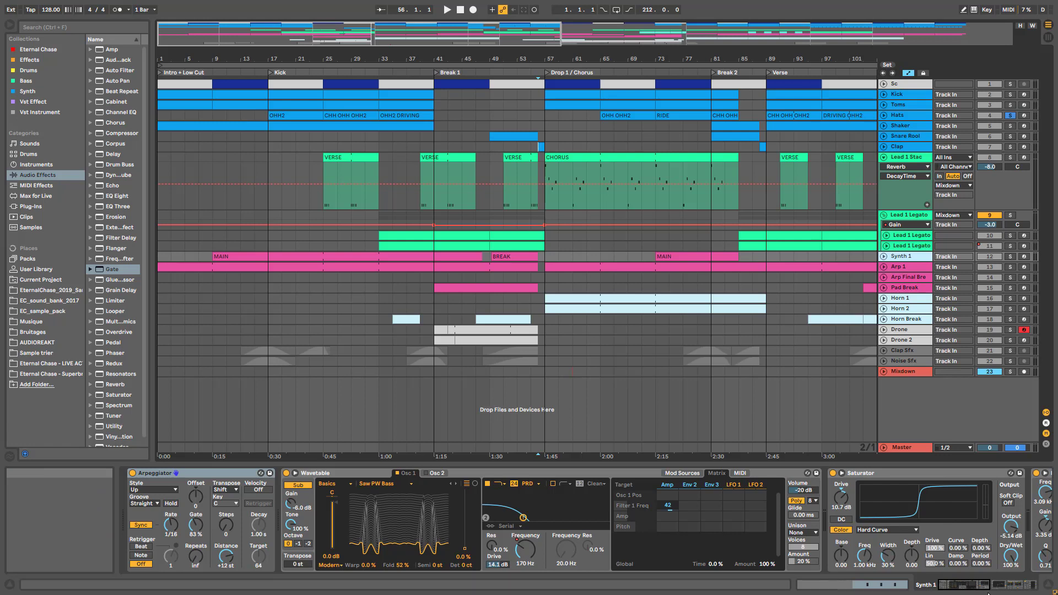
{"action": "left_click_drag", "start_coordinate": [971, 590], "coordinate": [1018, 585]}
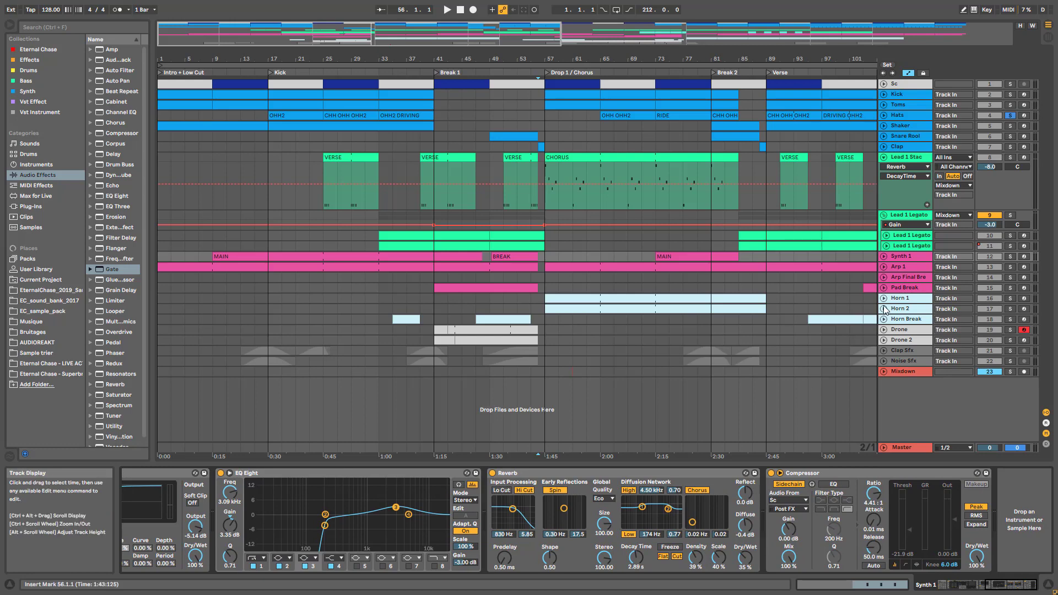
{"action": "left_click", "coordinate": [904, 267]}
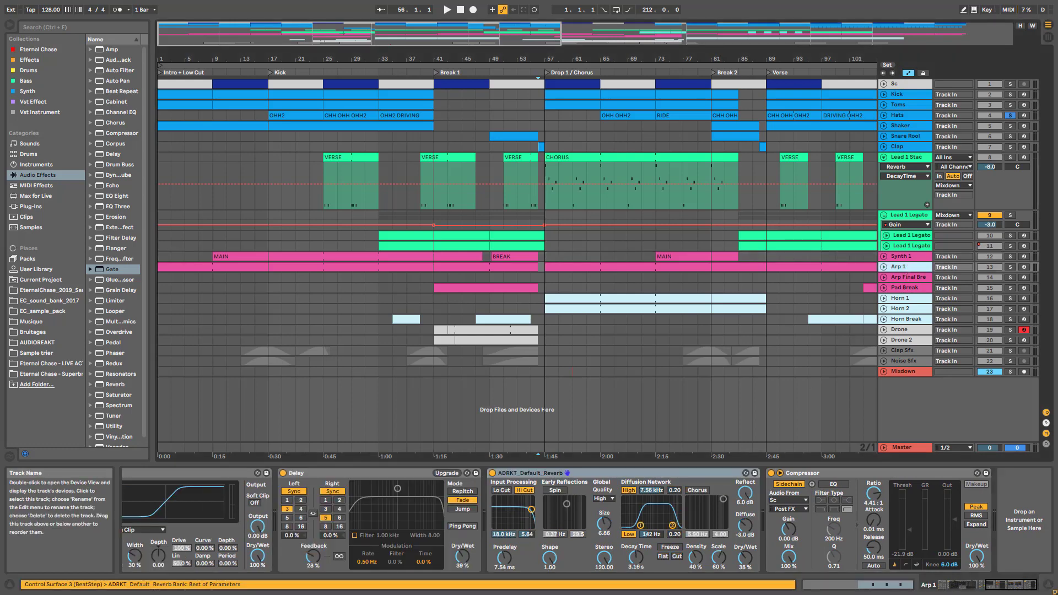
{"action": "left_click", "coordinate": [995, 586]}
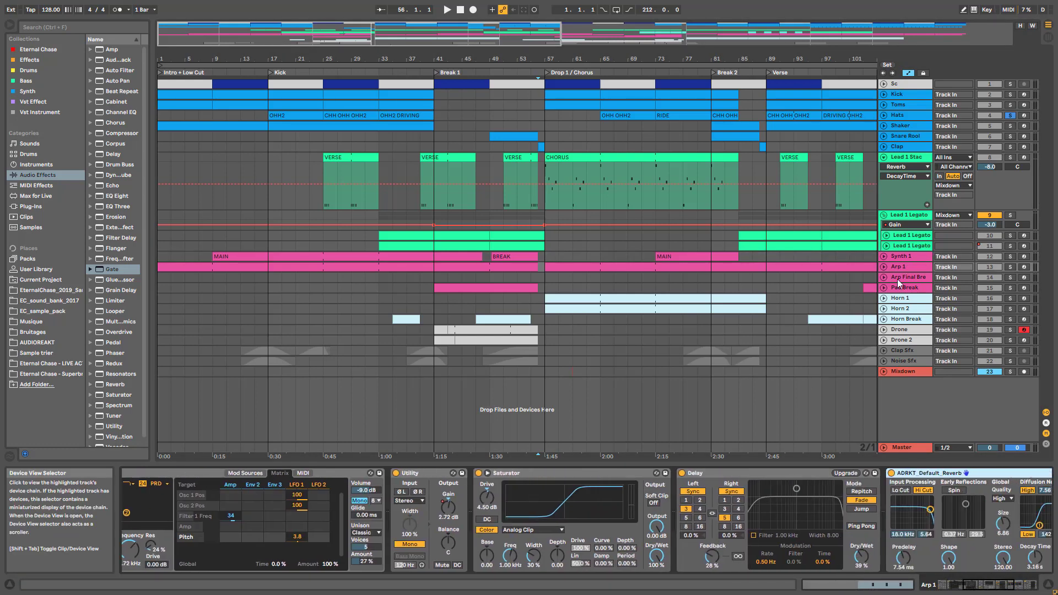
- View the devices of the Arp Final Break, Pad Break, Horn, Drone and Clap Sfx tracks one after another
{"action": "left_click", "coordinate": [899, 282]}
{"action": "left_click", "coordinate": [897, 290]}
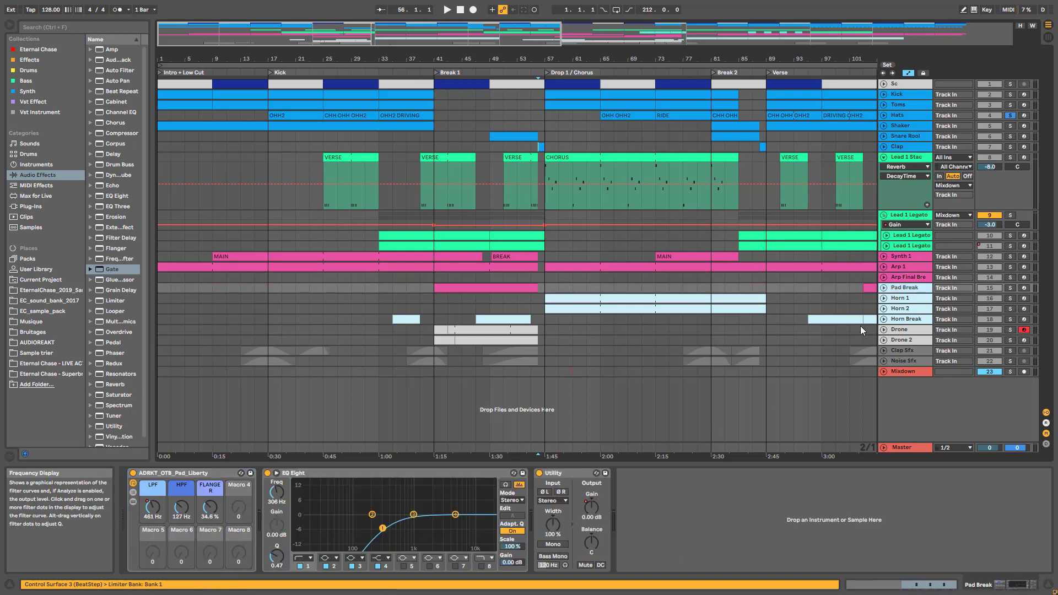
{"action": "left_click", "coordinate": [907, 299]}
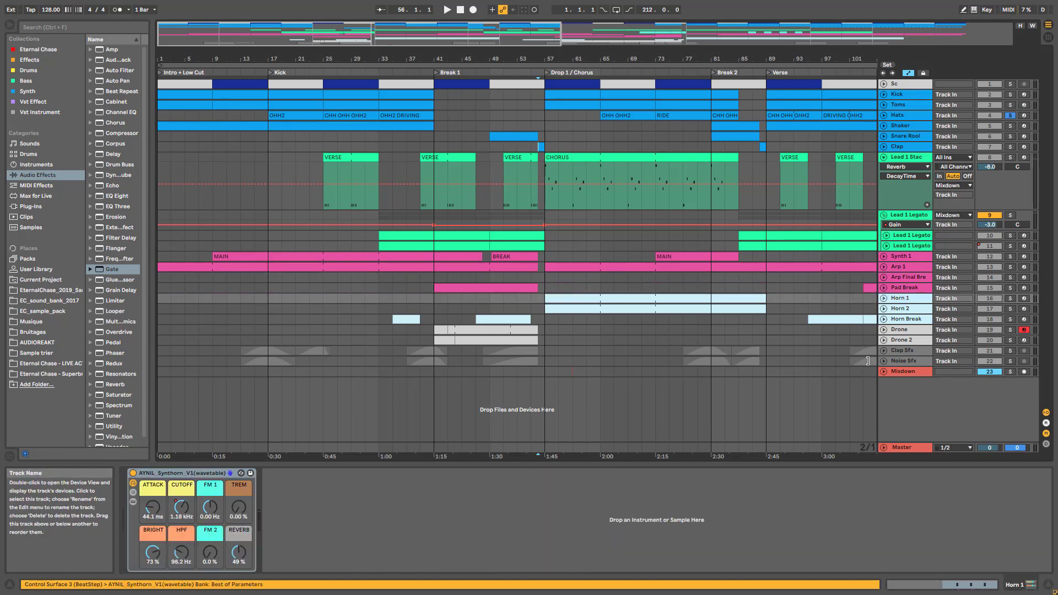
{"action": "left_click", "coordinate": [898, 310]}
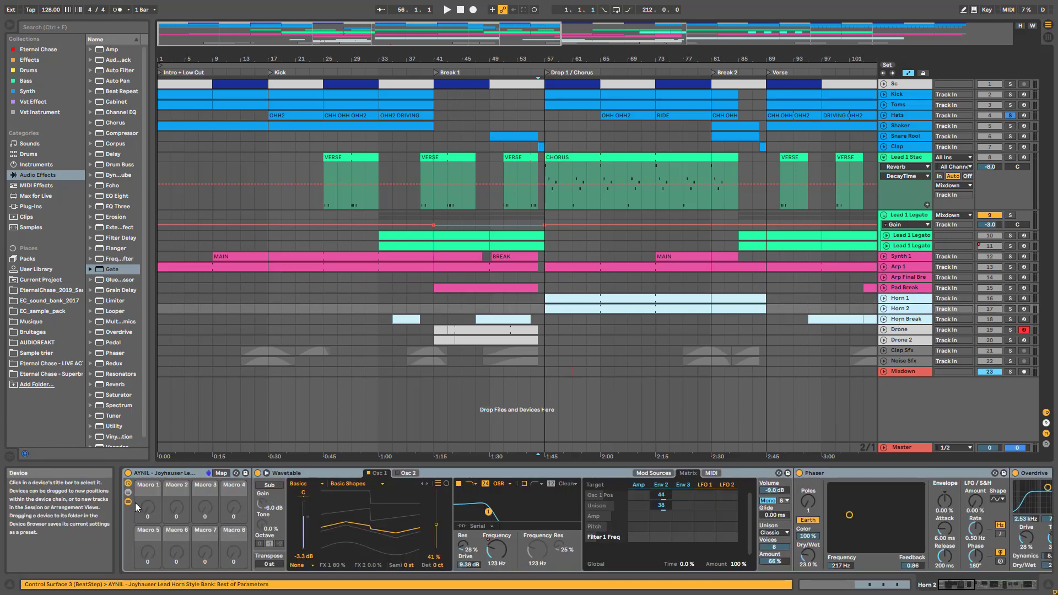
{"action": "left_click", "coordinate": [899, 331]}
{"action": "left_click", "coordinate": [899, 339]}
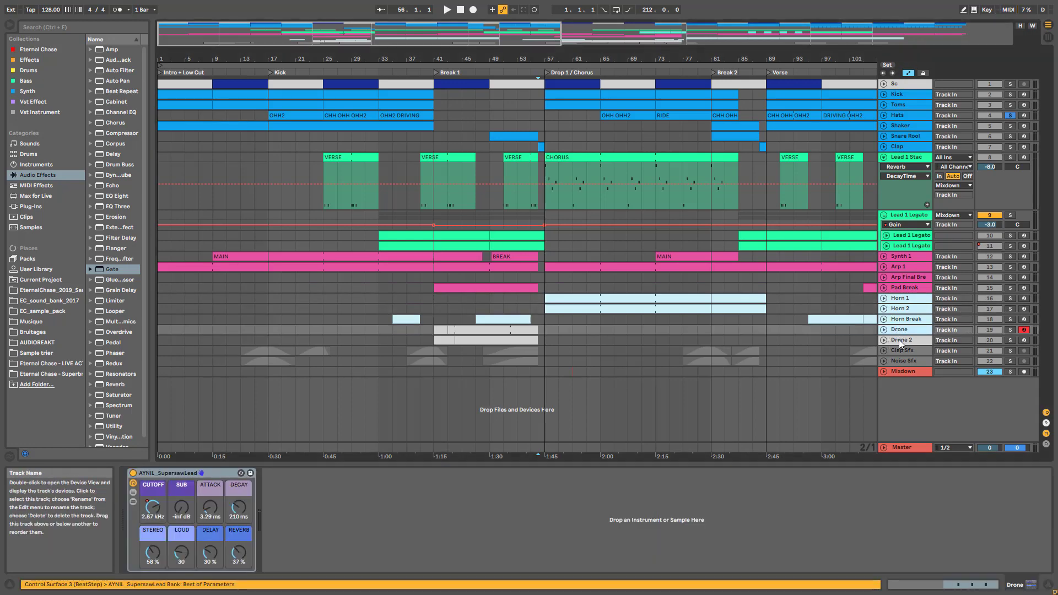
{"action": "left_click", "coordinate": [907, 352]}
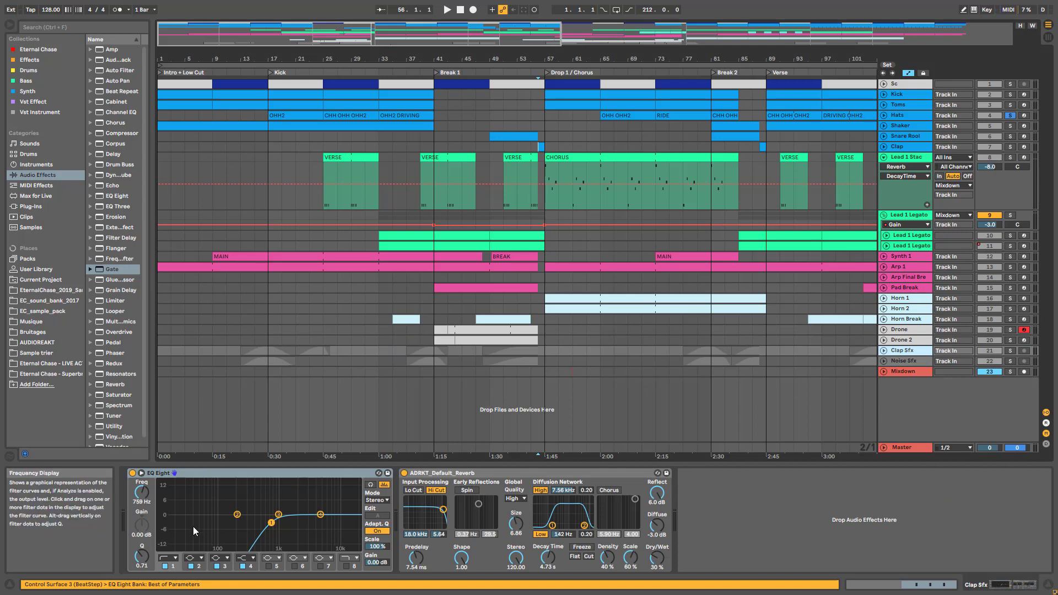
- Show the whole arrangement from intro to outro and turn off solo on the Hats track
{"action": "left_click_drag", "start_coordinate": [771, 34], "coordinate": [772, 9]}
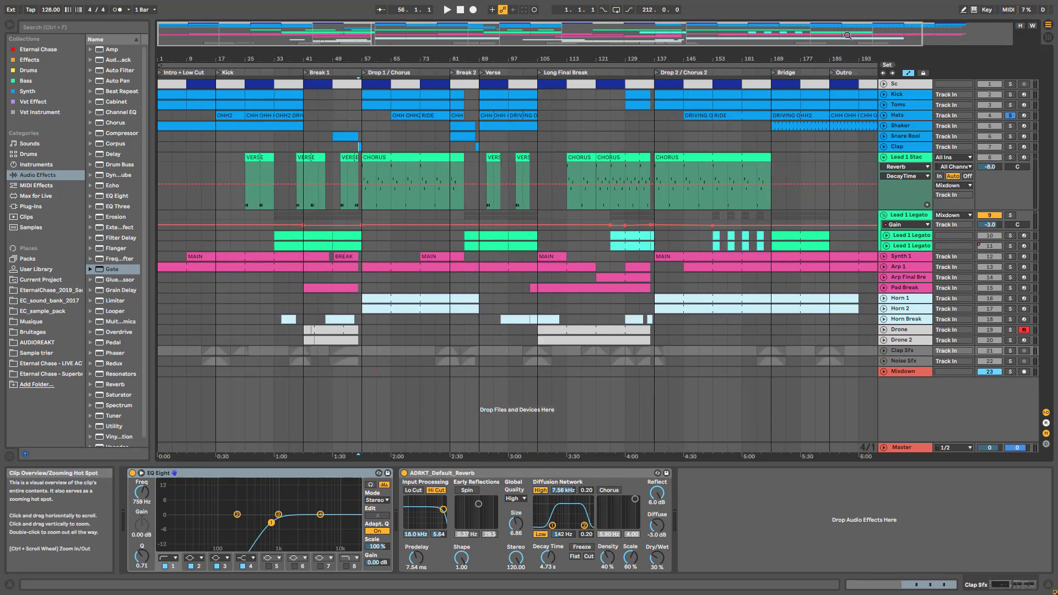
{"action": "left_click_drag", "start_coordinate": [845, 34], "coordinate": [845, 22]}
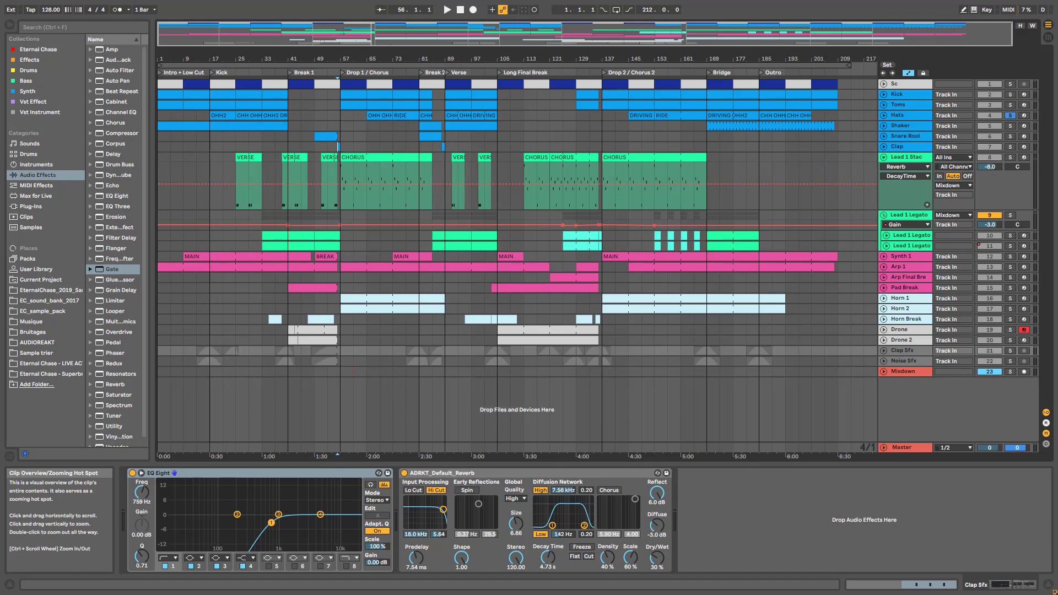
{"action": "left_click", "coordinate": [1009, 115]}
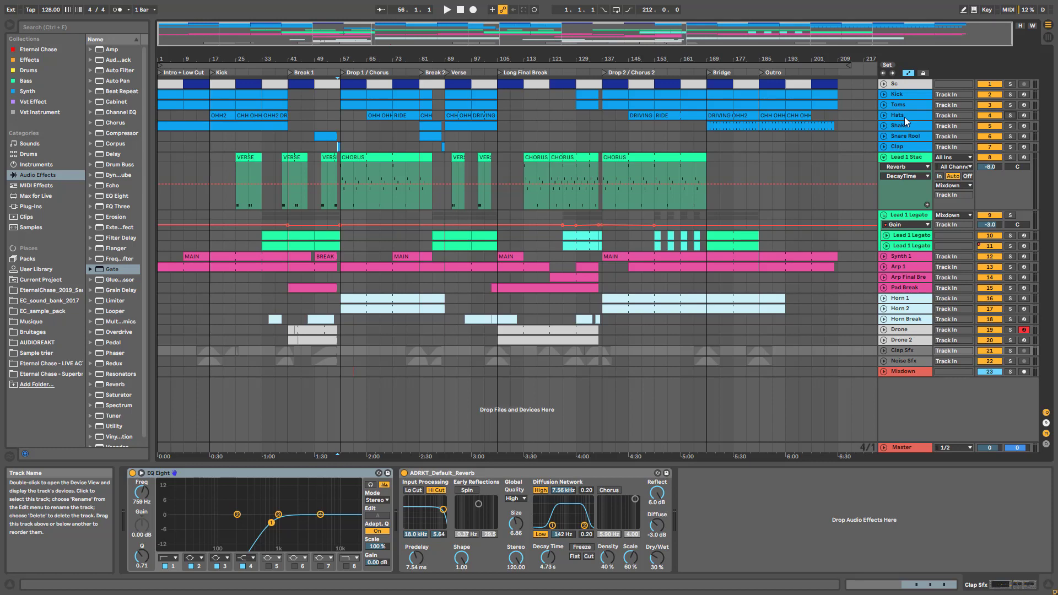
- Review the Lead 1 Stac device chain back to its Arpeggiator and Instrument Rack, and check the track's clips and solo switch
{"action": "left_click", "coordinate": [884, 157]}
{"action": "left_click", "coordinate": [907, 159]}
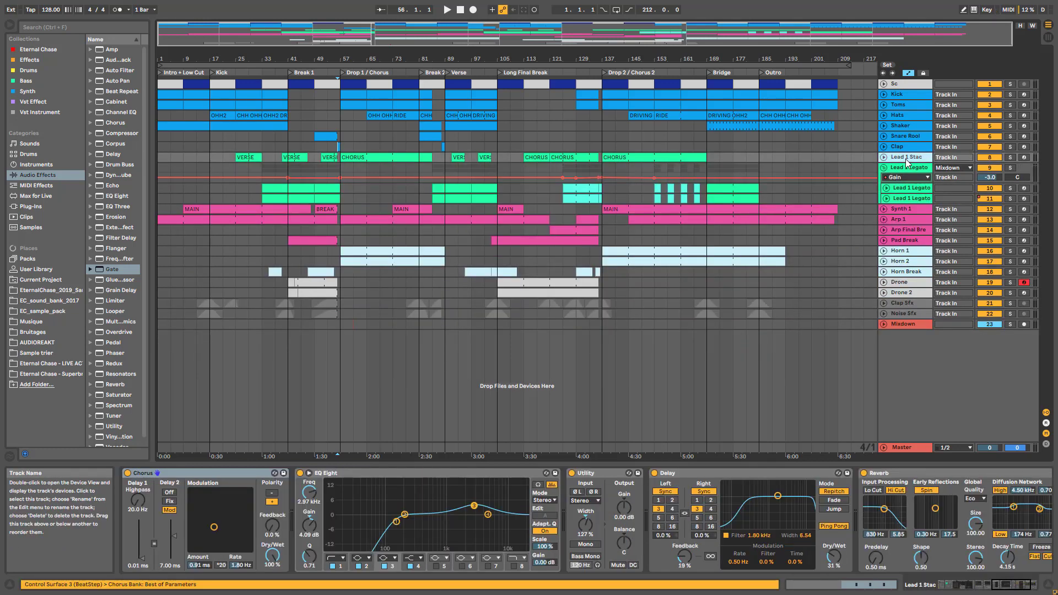
{"action": "left_click_drag", "start_coordinate": [1017, 584], "coordinate": [880, 584]}
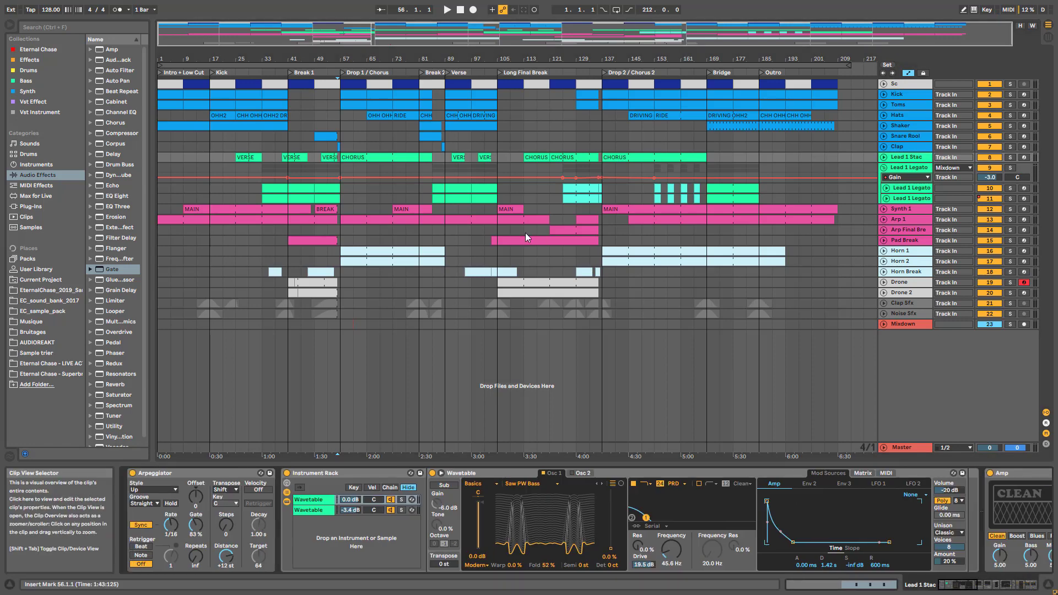
{"action": "left_click", "coordinate": [884, 157]}
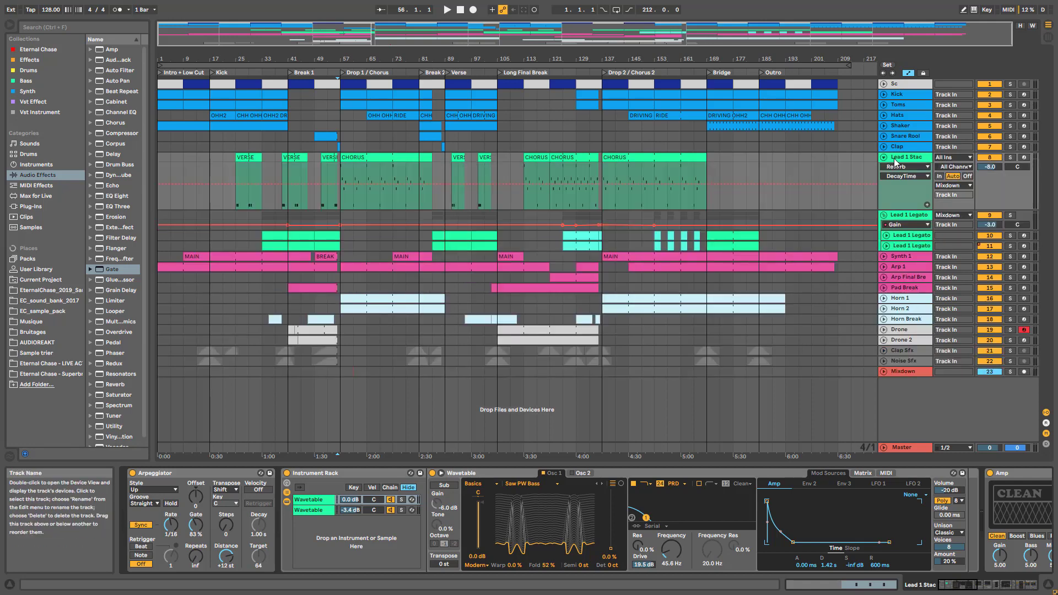
{"action": "left_click", "coordinate": [1010, 158]}
{"action": "left_click", "coordinate": [1010, 158]}
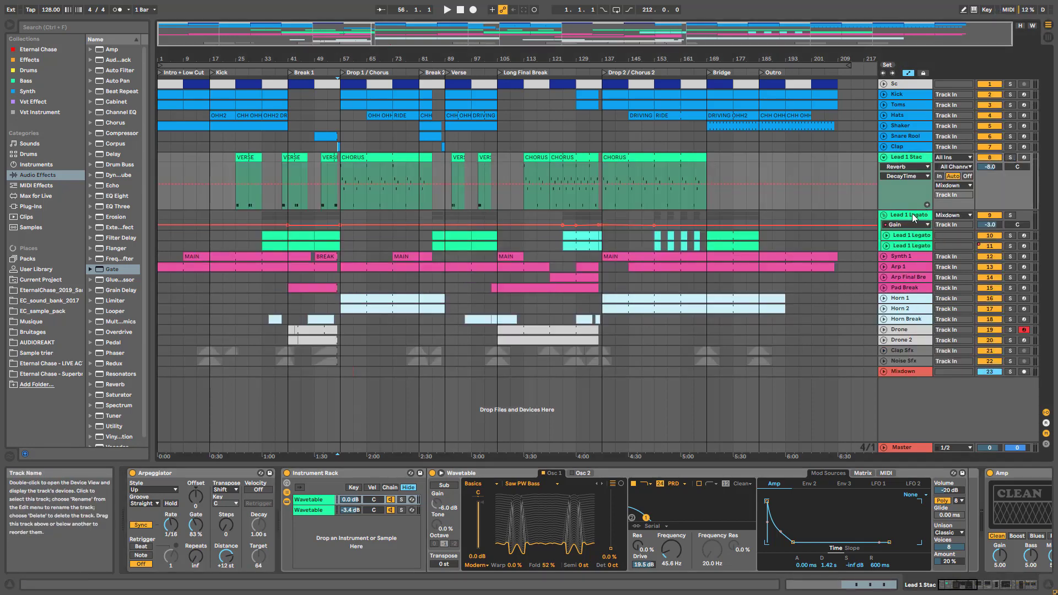
- View the Lead 1 Legato group's devices and briefly unfold Synth 1 to examine its Filter 1 Freq automation
{"action": "left_click", "coordinate": [914, 217]}
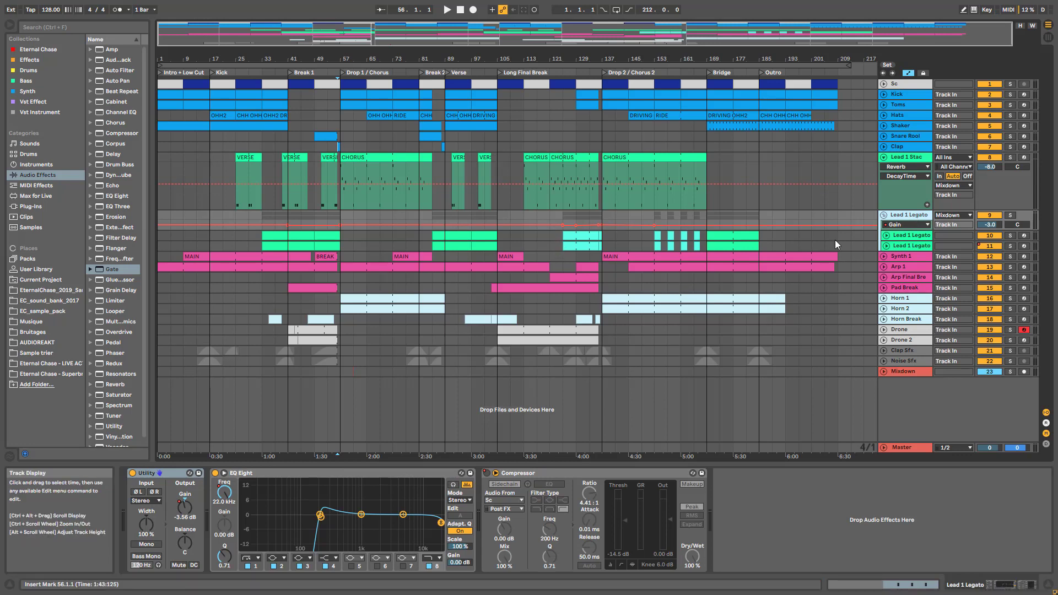
{"action": "left_click", "coordinate": [884, 257]}
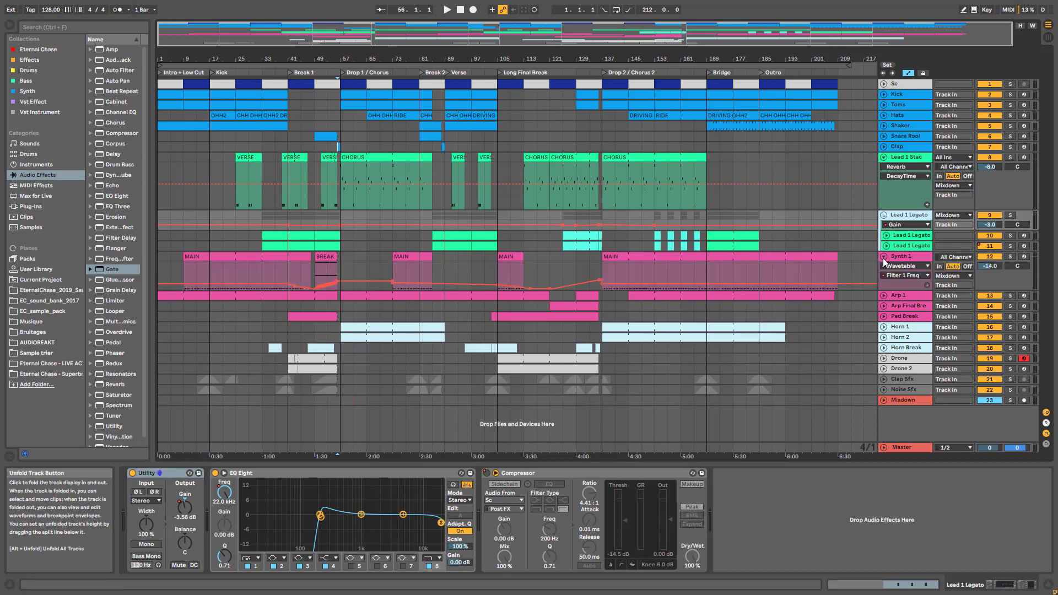
{"action": "left_click", "coordinate": [883, 257]}
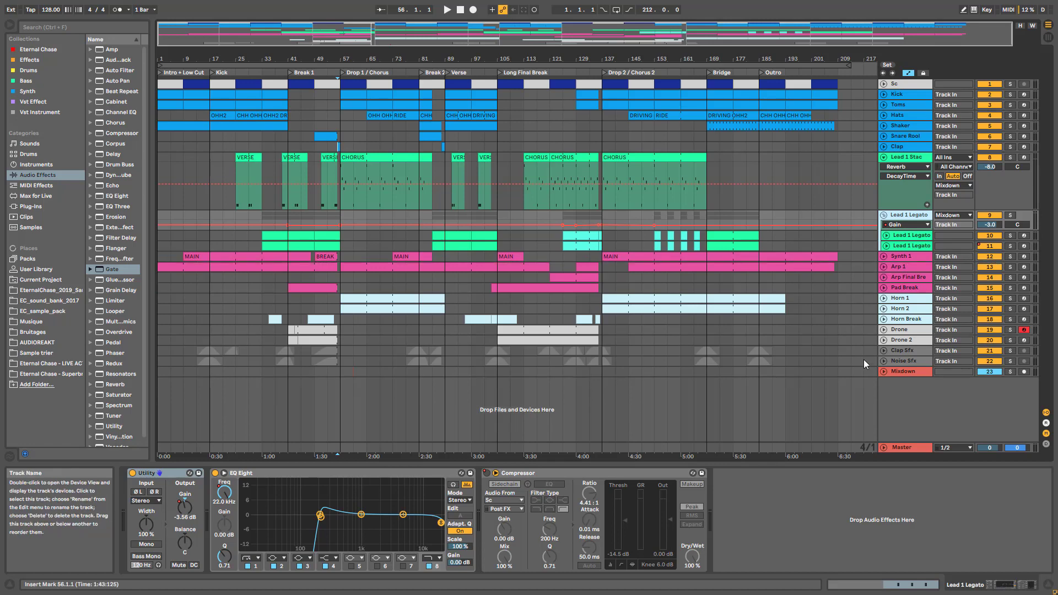
- View the Master and Mixdown devices and start playback in the middle of Drop 2 / Chorus 2, just after bar 153
{"action": "left_click", "coordinate": [907, 447]}
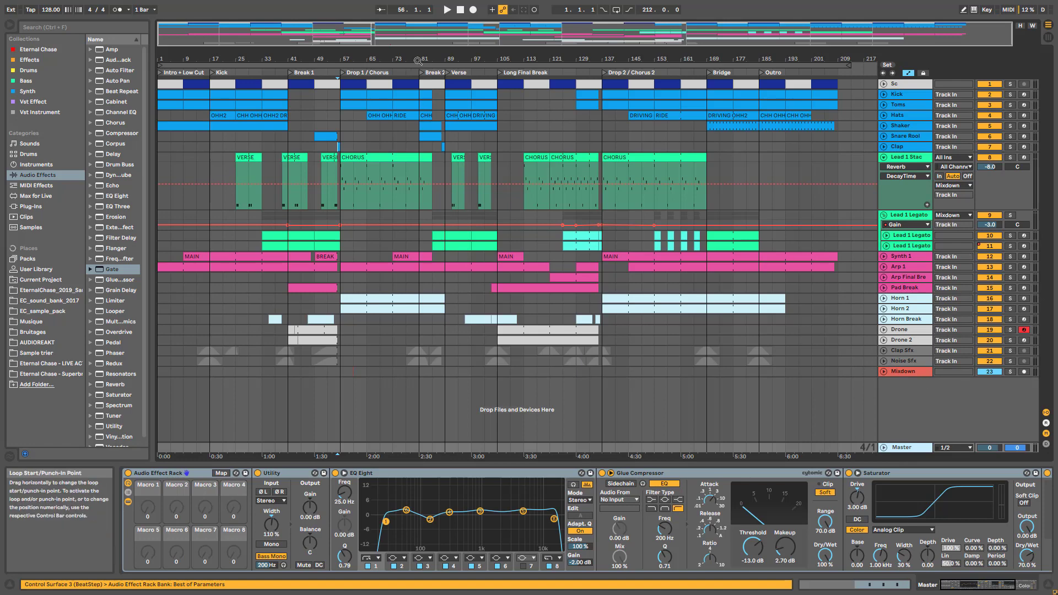
{"action": "mouse_move", "coordinate": [390, 59]}
{"action": "left_mouse_down"}
{"action": "mouse_move", "coordinate": [190, 83]}
{"action": "mouse_move", "coordinate": [206, 84]}
{"action": "left_mouse_up"}
{"action": "left_click", "coordinate": [560, 372]}
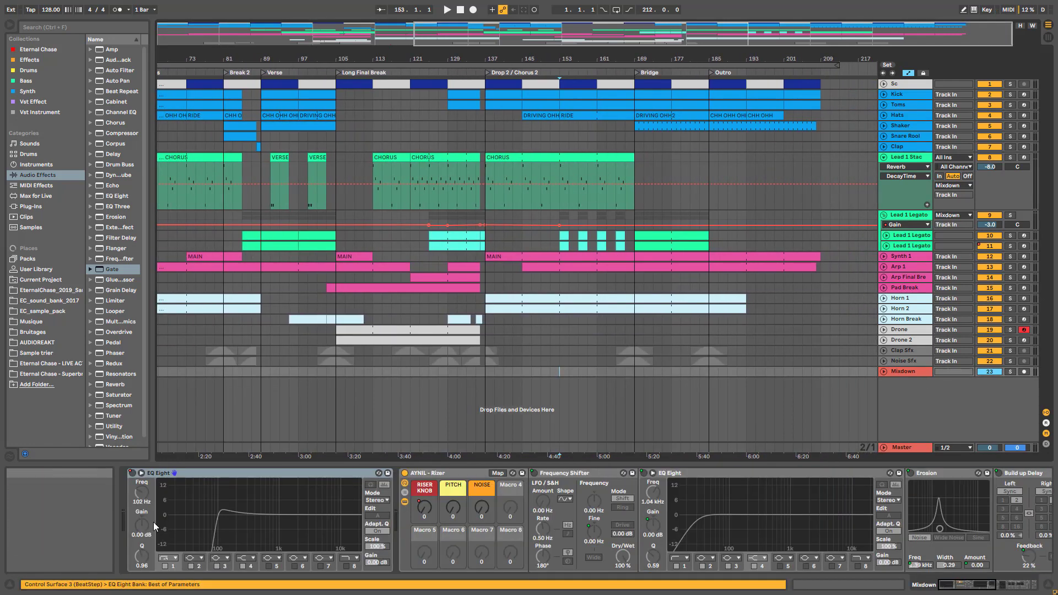
{"action": "left_click", "coordinate": [899, 451]}
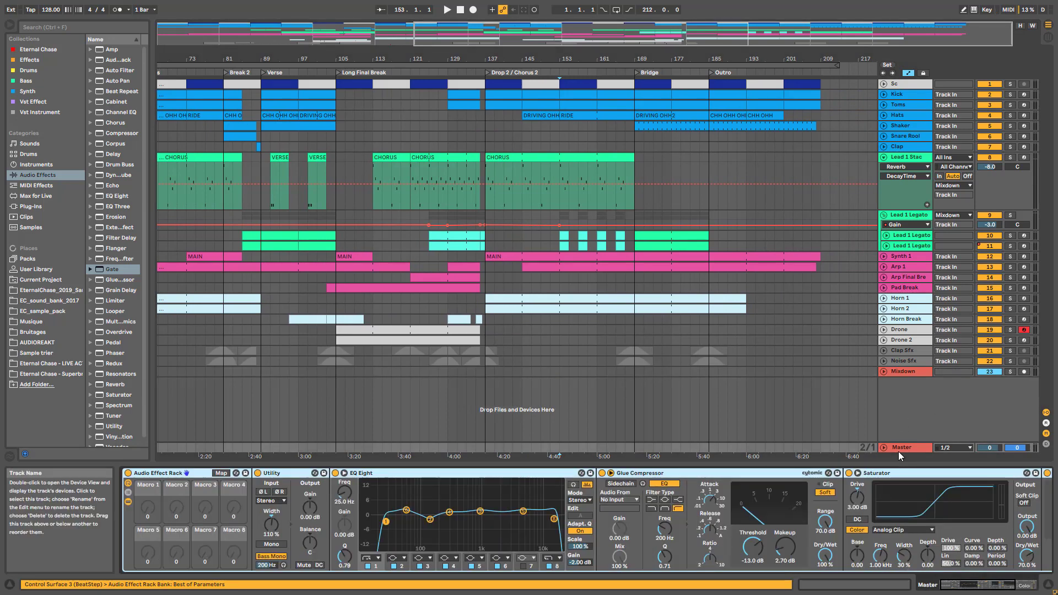
{"action": "left_click", "coordinate": [564, 374]}
{"action": "key", "text": "space"}
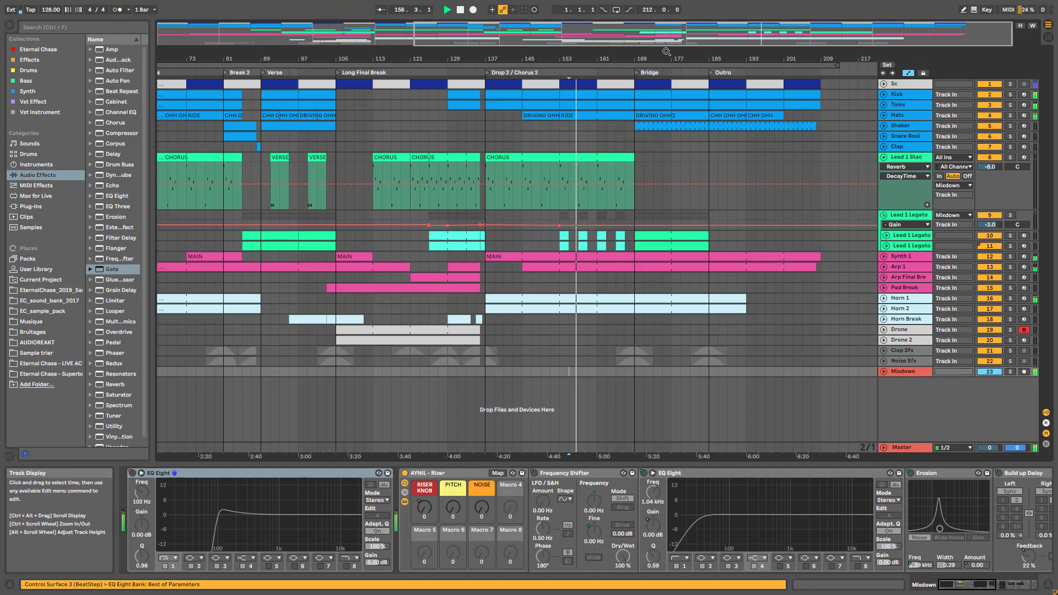
- Unfold the Master track and open its device chain while Drop 2 / Chorus 2 plays
{"action": "left_click_drag", "start_coordinate": [671, 39], "coordinate": [717, 71]}
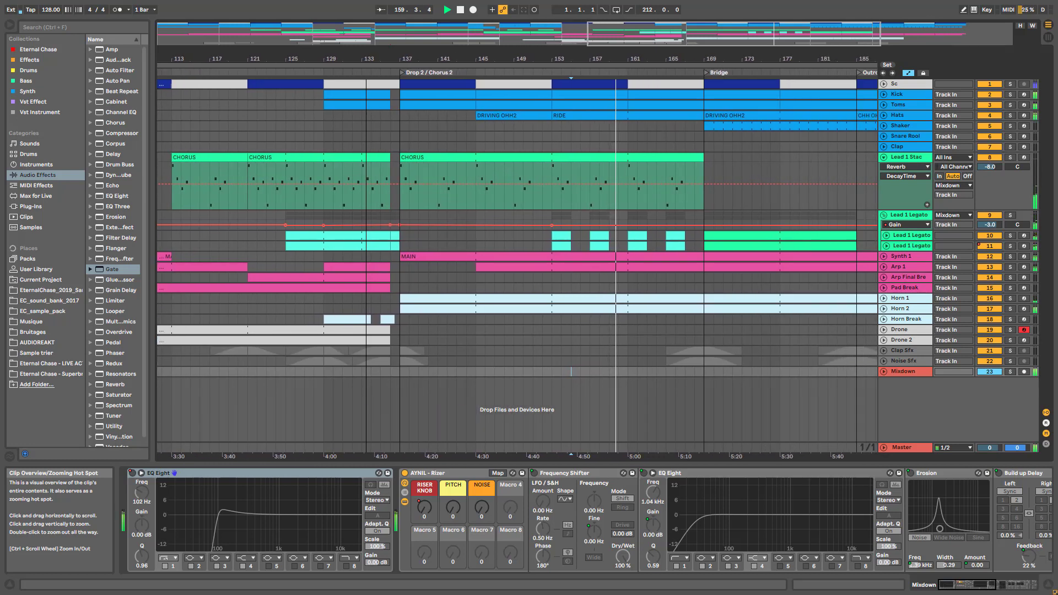
{"action": "left_click", "coordinate": [885, 451]}
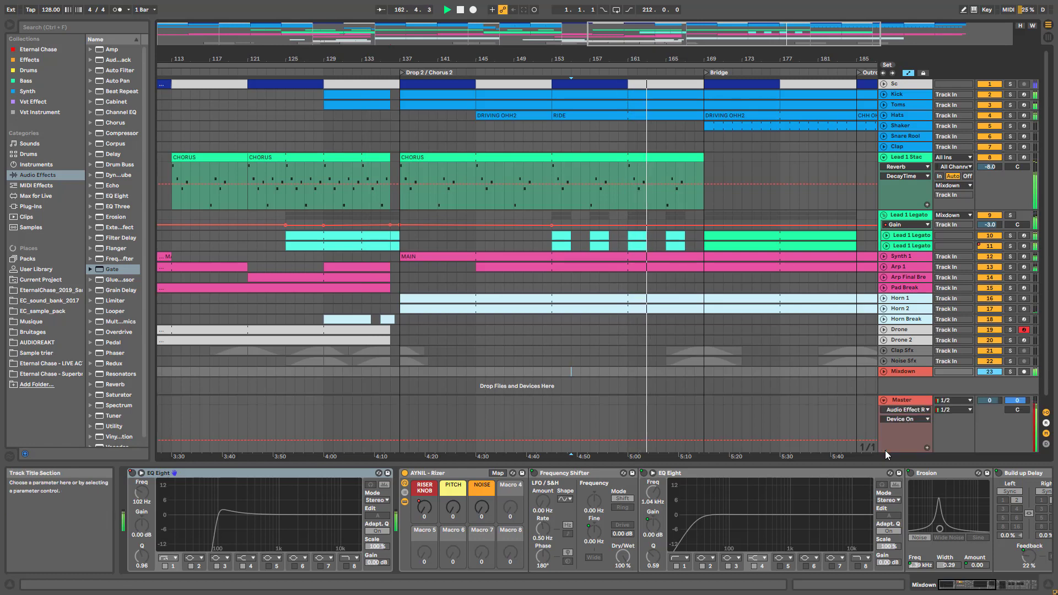
{"action": "left_click", "coordinate": [897, 407]}
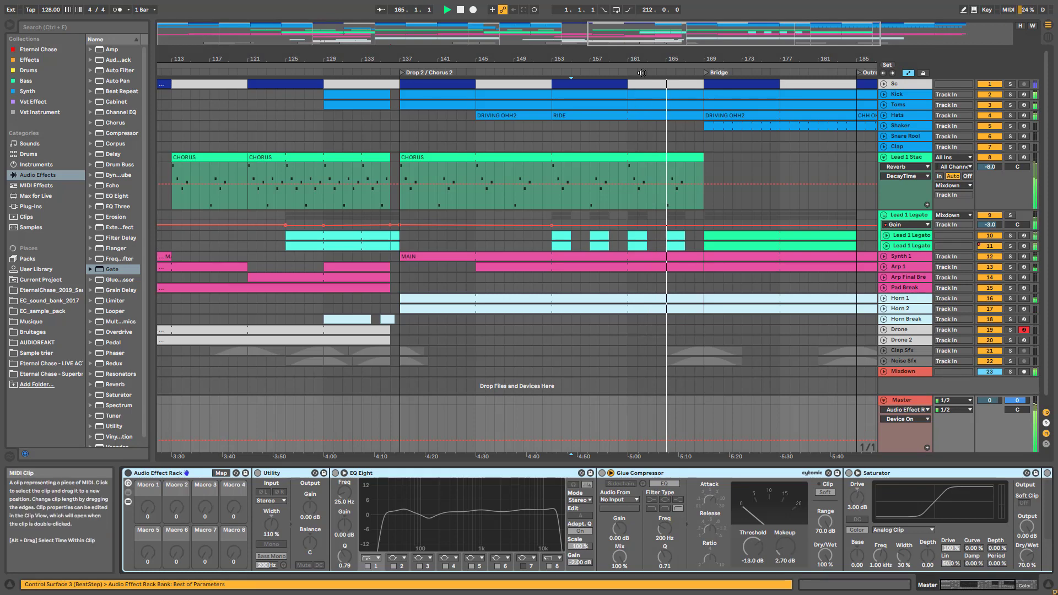
- Stop playback and loop the second half of Drop 2 / Chorus 2 from bar 153 to bar 169
{"action": "left_click", "coordinate": [577, 210]}
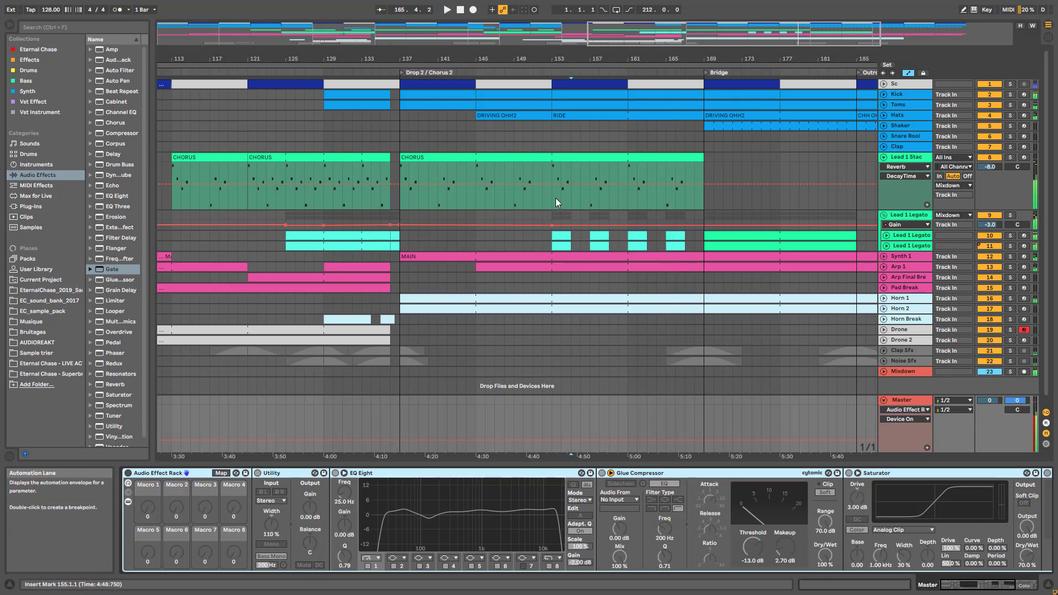
{"action": "left_click_drag", "start_coordinate": [556, 198], "coordinate": [702, 77]}
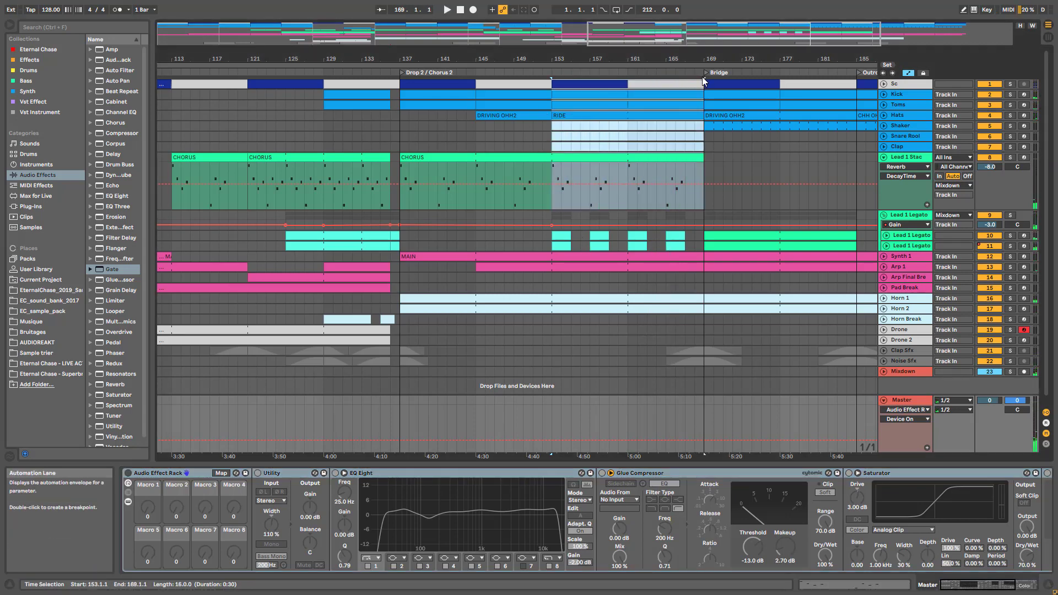
{"action": "key", "text": "ctrl+l"}
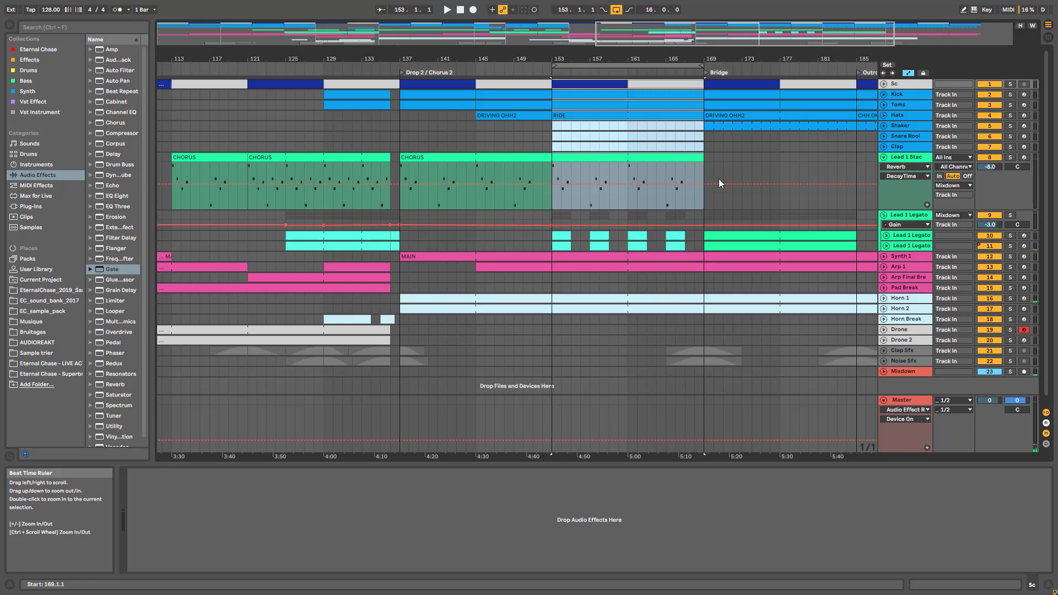
- Activate the Master's Audio Effect Rack and deactivate the Utility, EQ Eight, Glue Compressor and Saturator inside it
{"action": "left_click", "coordinate": [903, 401]}
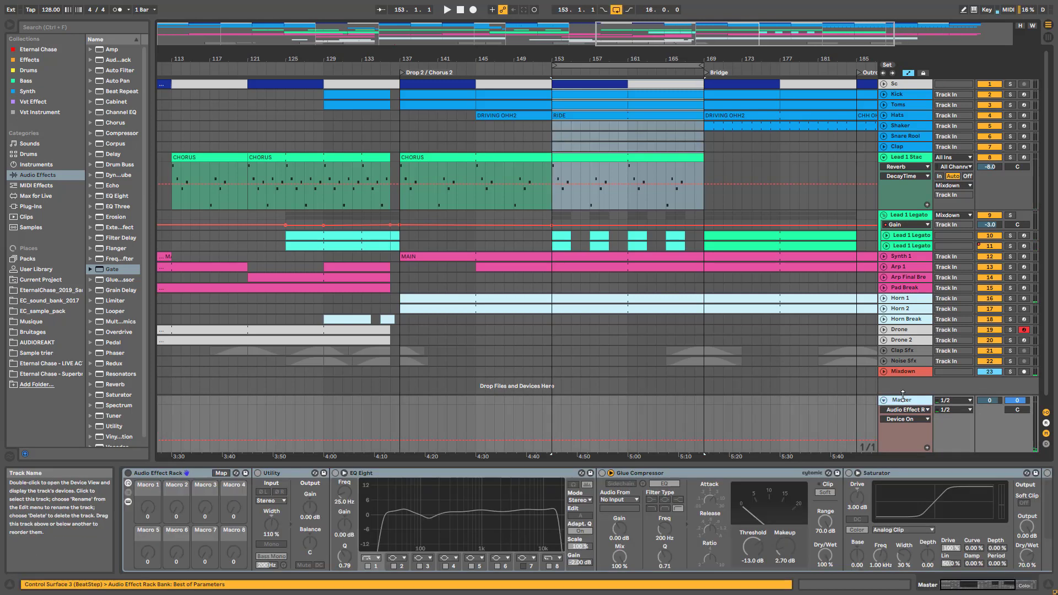
{"action": "left_click", "coordinate": [128, 472]}
{"action": "left_click", "coordinate": [258, 473]}
{"action": "left_click", "coordinate": [336, 472]}
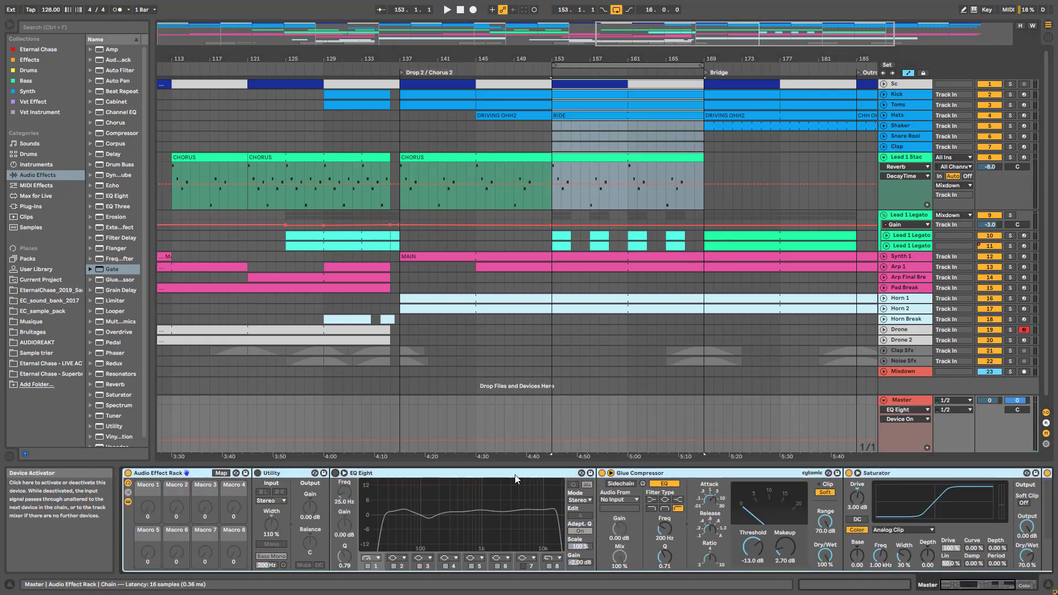
{"action": "left_click", "coordinate": [602, 473]}
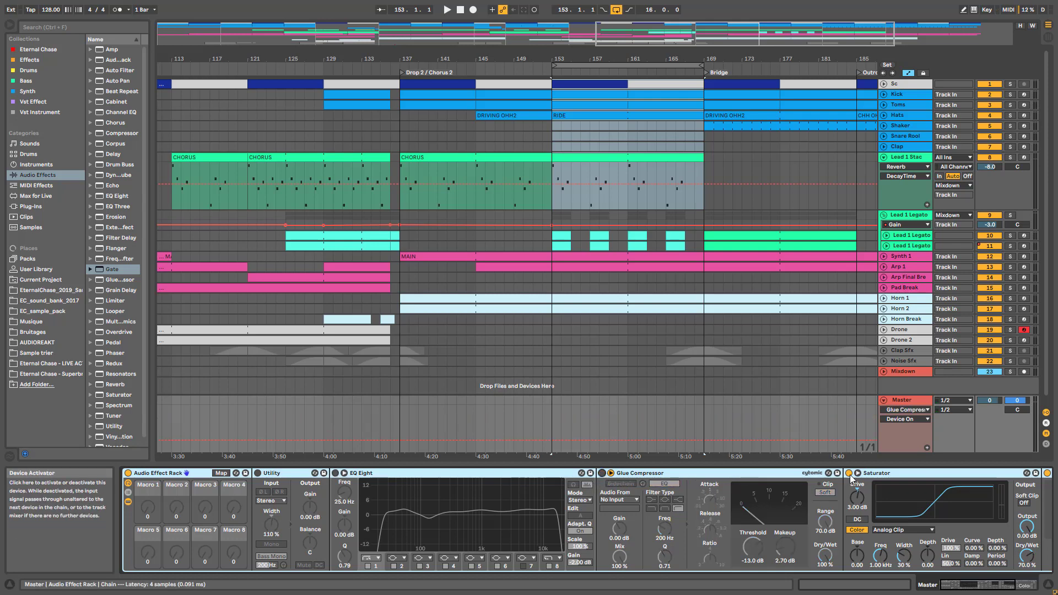
{"action": "left_click", "coordinate": [849, 473]}
- Deactivate the Color Limiter and Limiter in the Master rack and return to the start of its chain
{"action": "left_click", "coordinate": [1018, 588]}
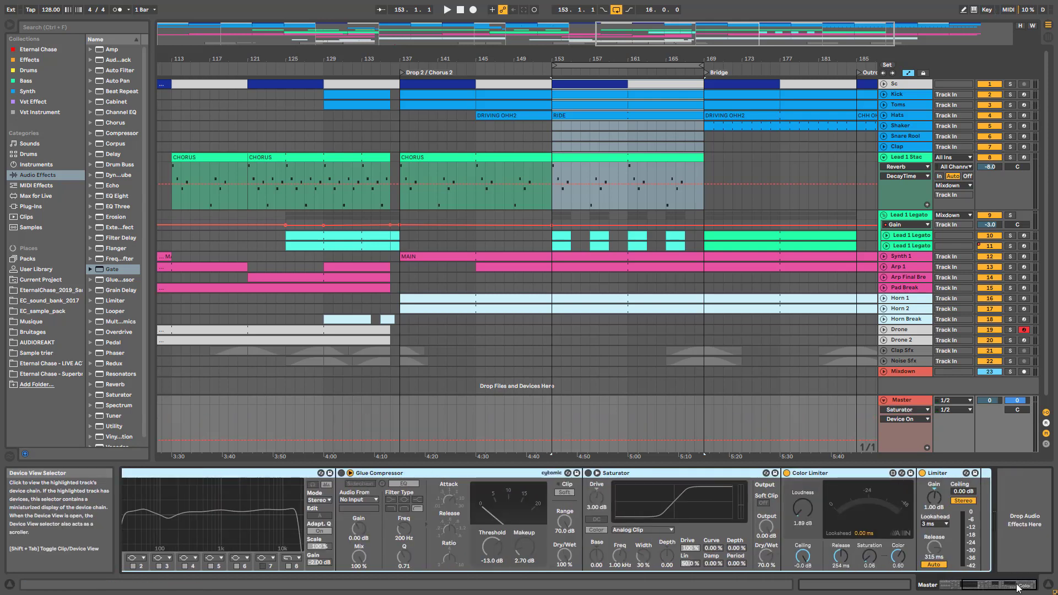
{"action": "left_click", "coordinate": [786, 473]}
{"action": "left_click", "coordinate": [922, 474]}
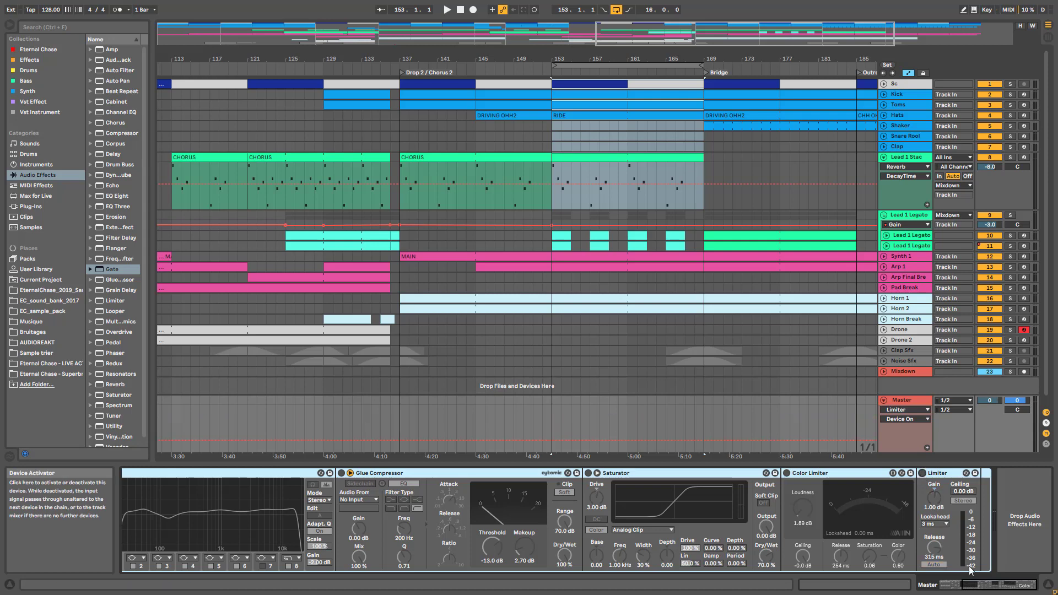
{"action": "left_click_drag", "start_coordinate": [993, 585], "coordinate": [769, 566]}
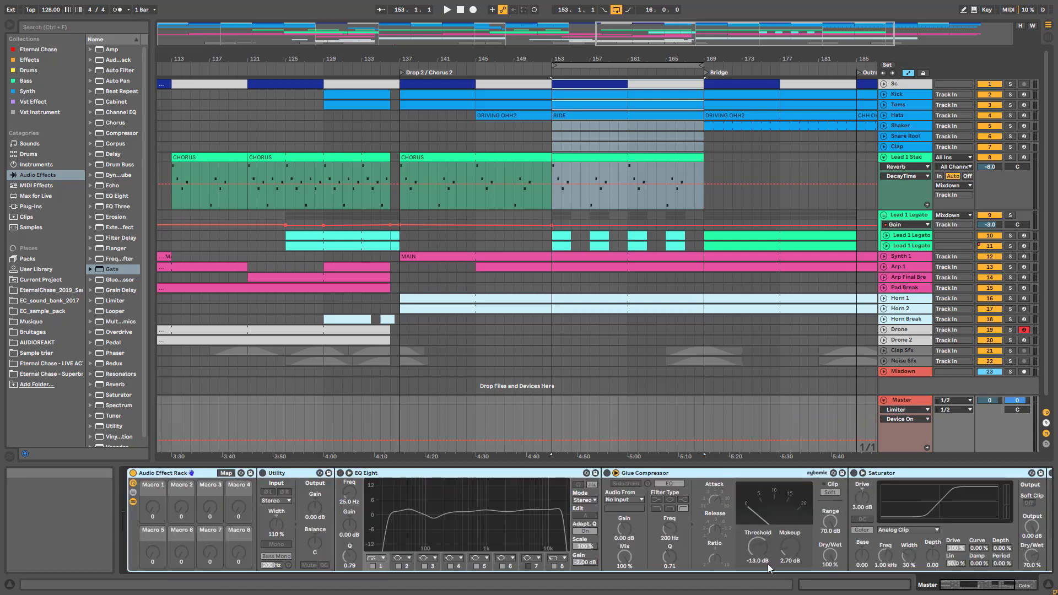
- Activate the Master rack's Utility and compare the looped section with the Utility bypassed and active
{"action": "left_click", "coordinate": [267, 472]}
{"action": "left_click", "coordinate": [264, 472]}
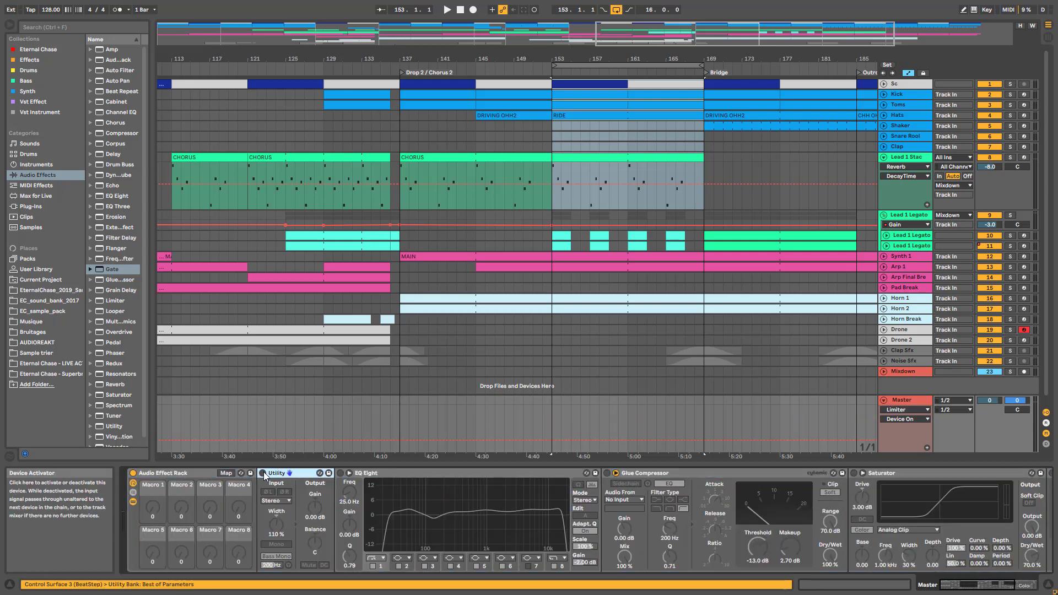
{"action": "key", "text": "space"}
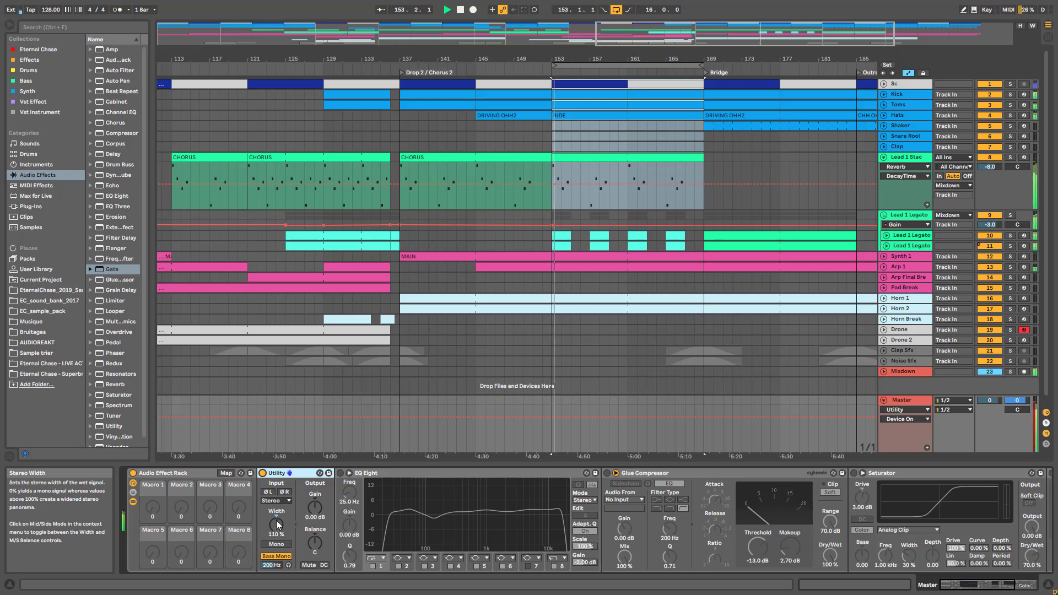
{"action": "left_click", "coordinate": [263, 473]}
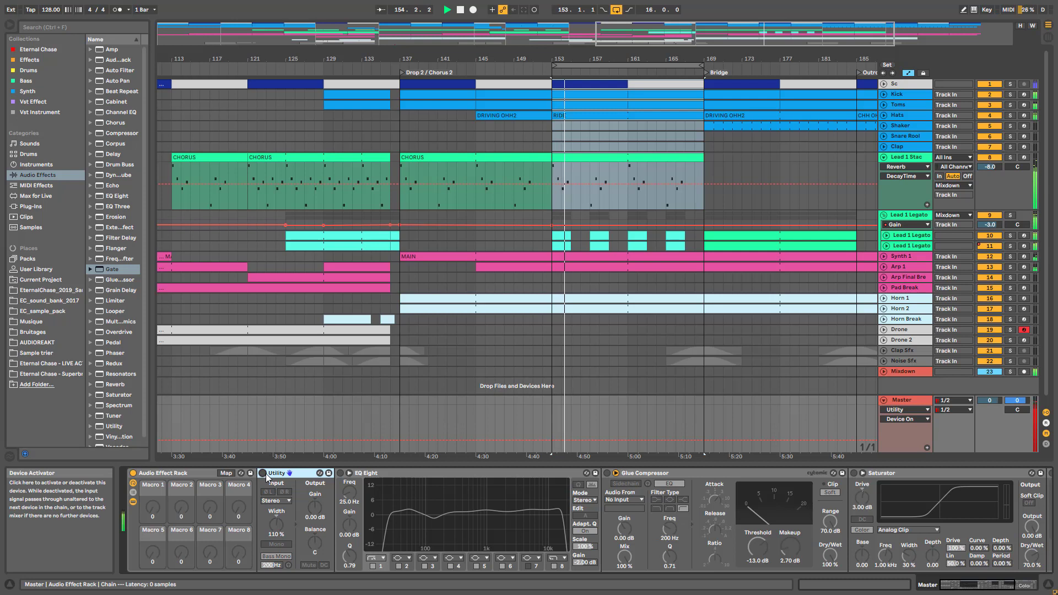
{"action": "left_click", "coordinate": [264, 474]}
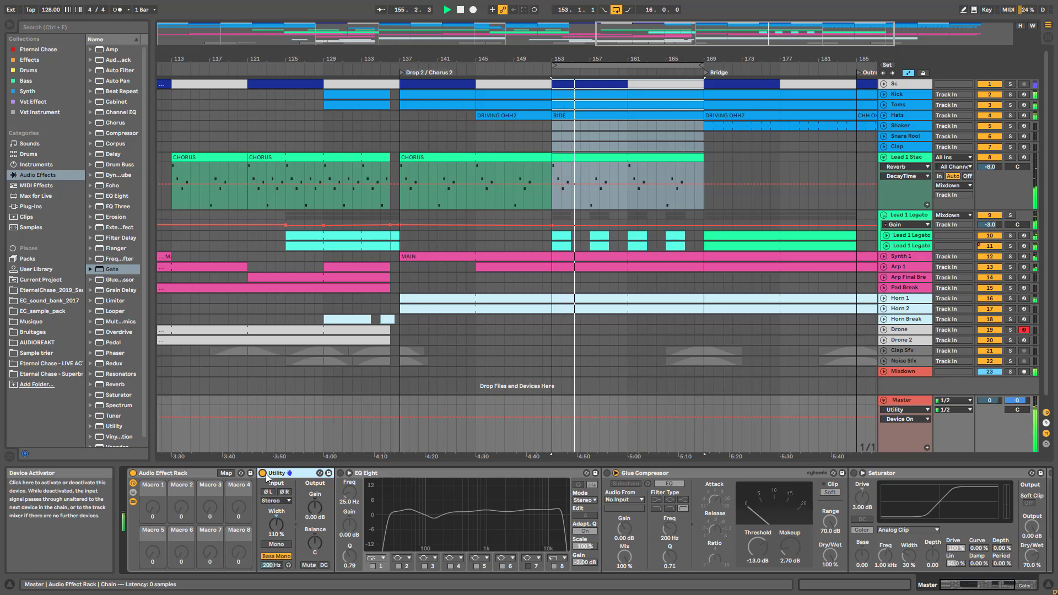
- Activate the Master rack's EQ Eight and audition its 55 Hz boost by switching filter 6 off and on during playback
{"action": "left_click", "coordinate": [340, 474]}
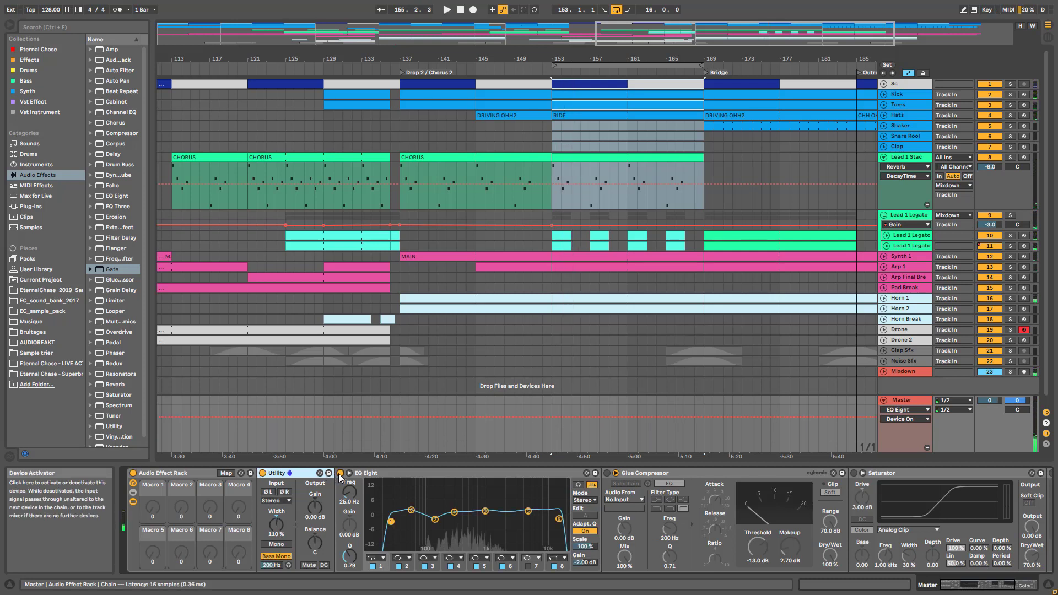
{"action": "left_click", "coordinate": [381, 566]}
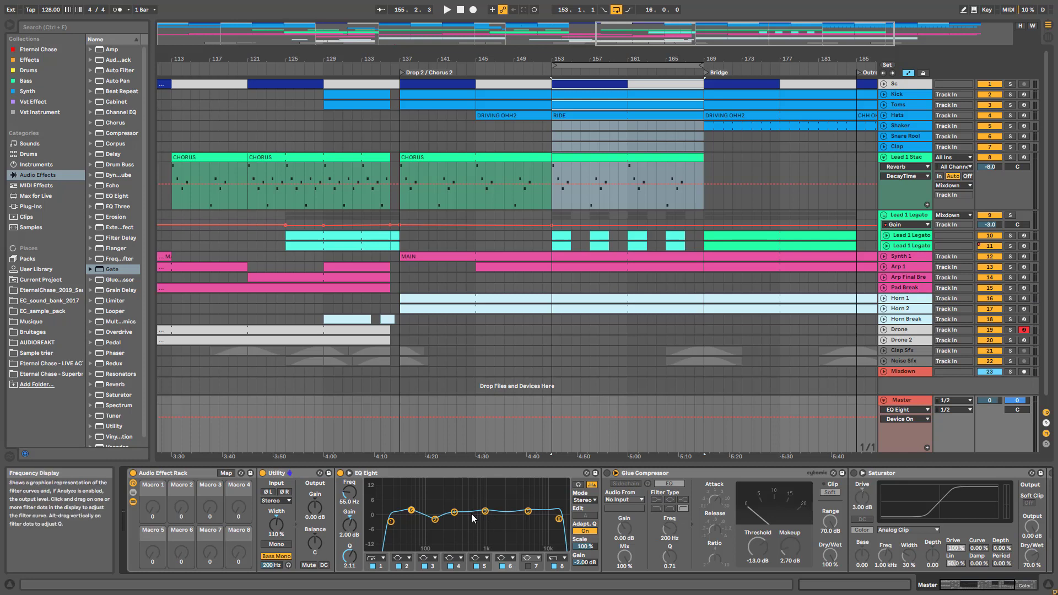
{"action": "key", "text": "space"}
{"action": "left_click", "coordinate": [502, 566]}
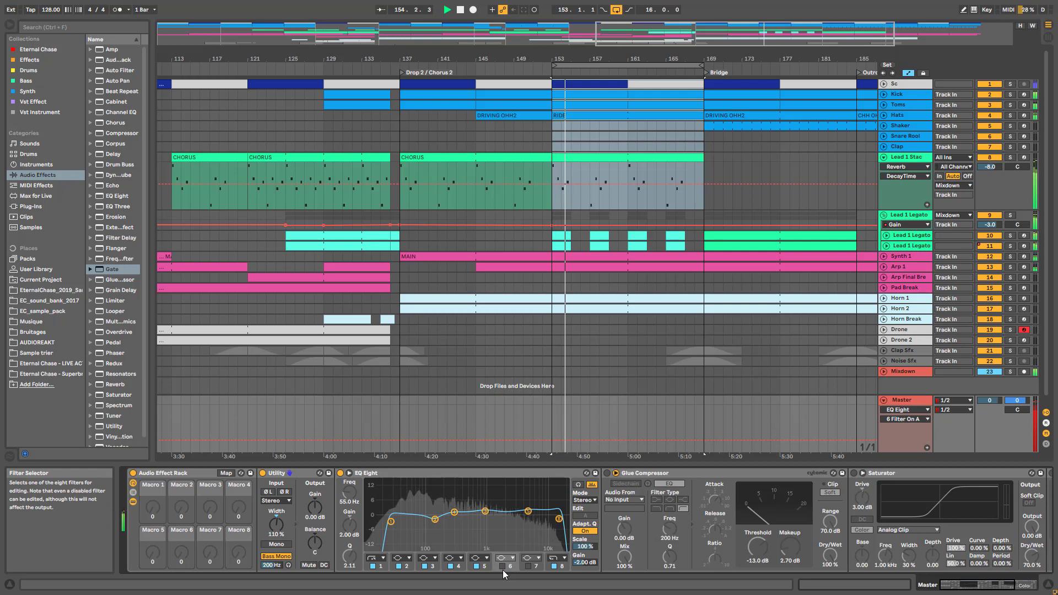
{"action": "left_click", "coordinate": [502, 567]}
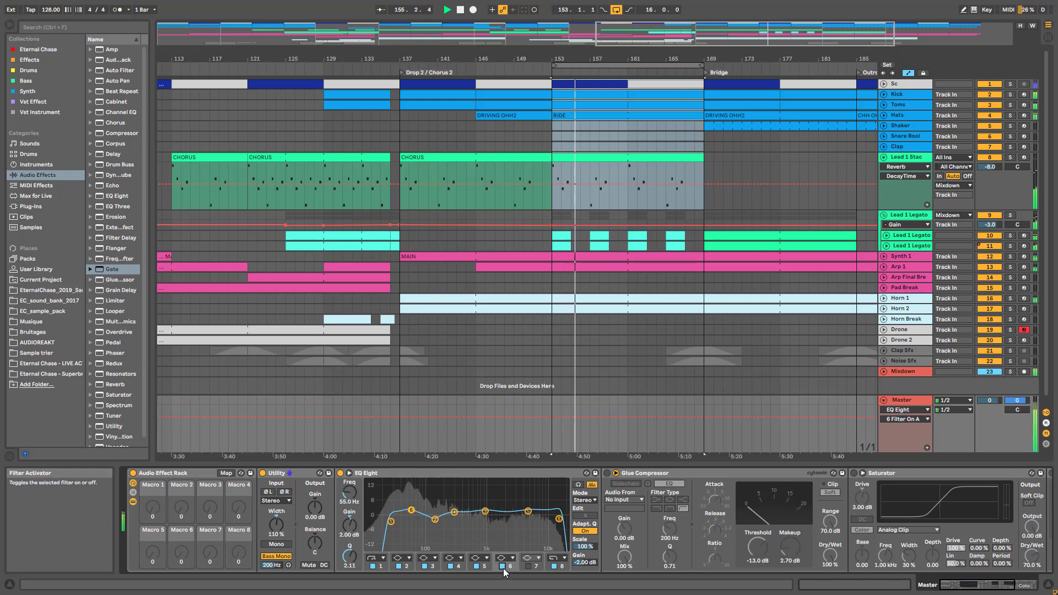
- Audition the EQ Eight's 138 Hz cut by switching filter 2 off and back on while playing the loop
{"action": "left_click", "coordinate": [434, 520]}
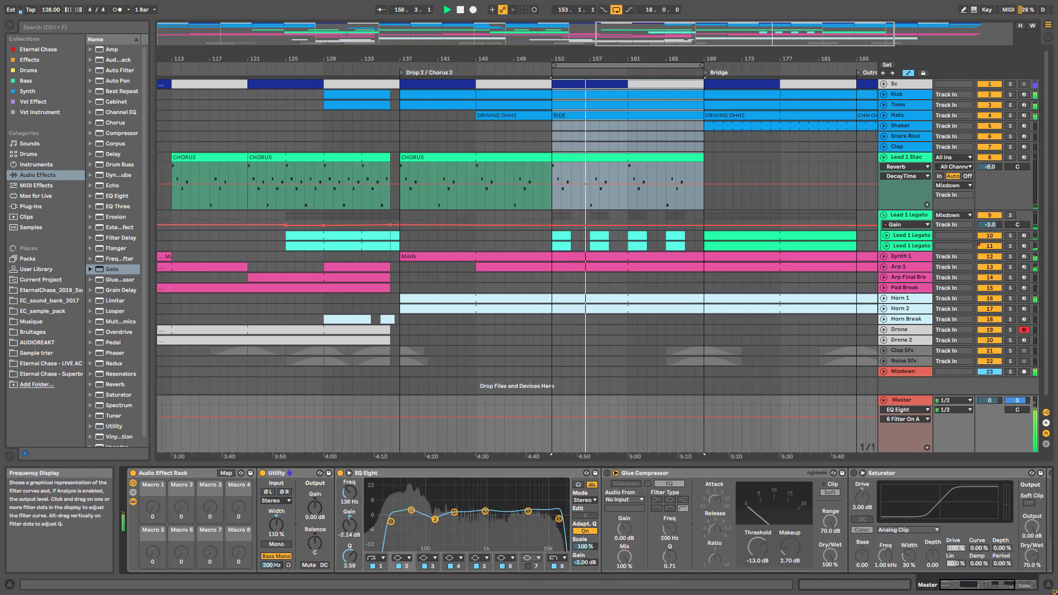
{"action": "key", "text": "space"}
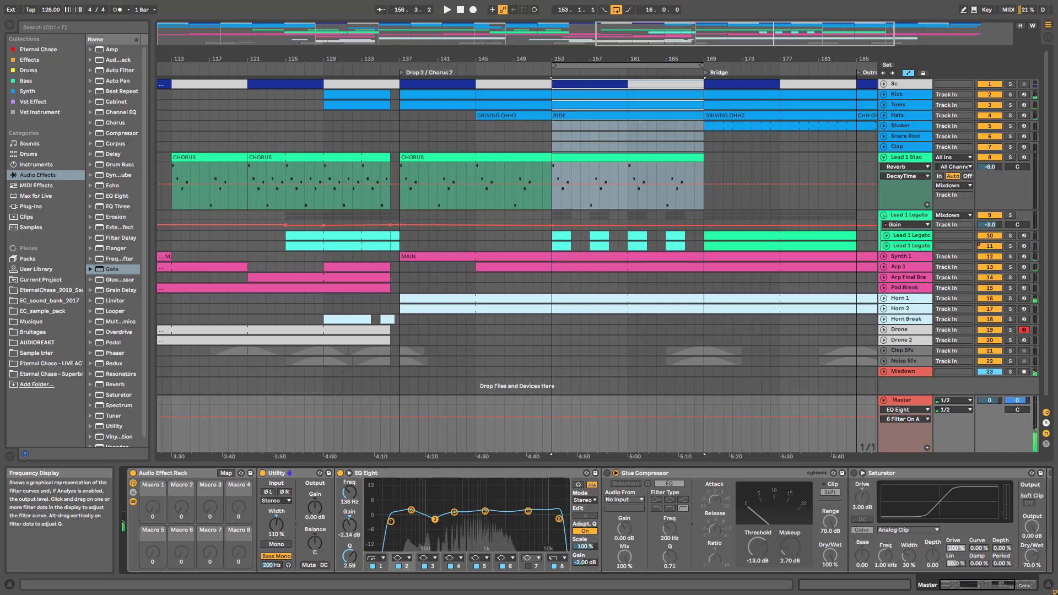
{"action": "key", "text": "space"}
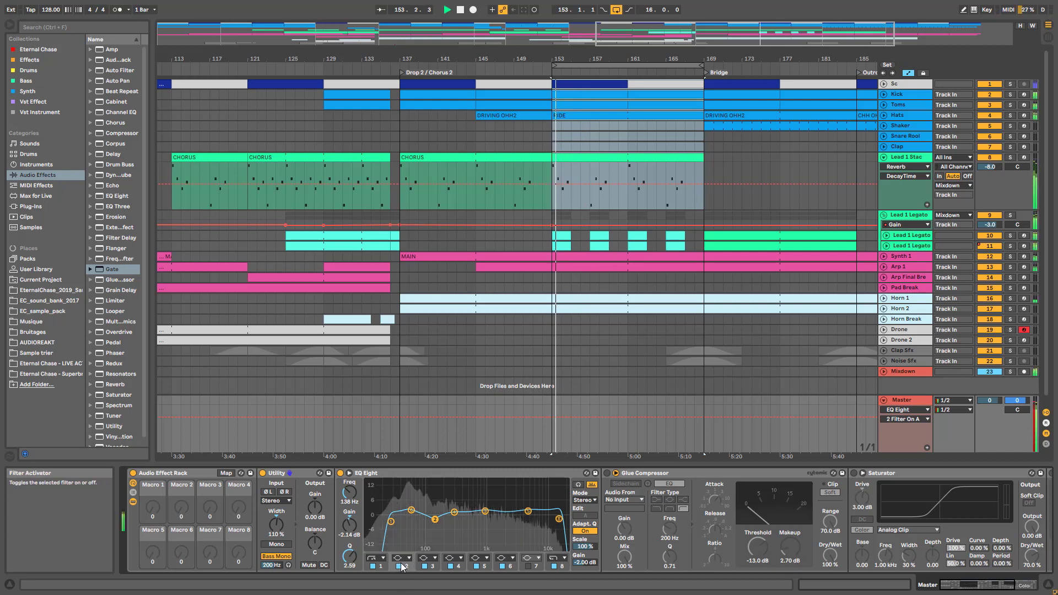
{"action": "left_click", "coordinate": [400, 567]}
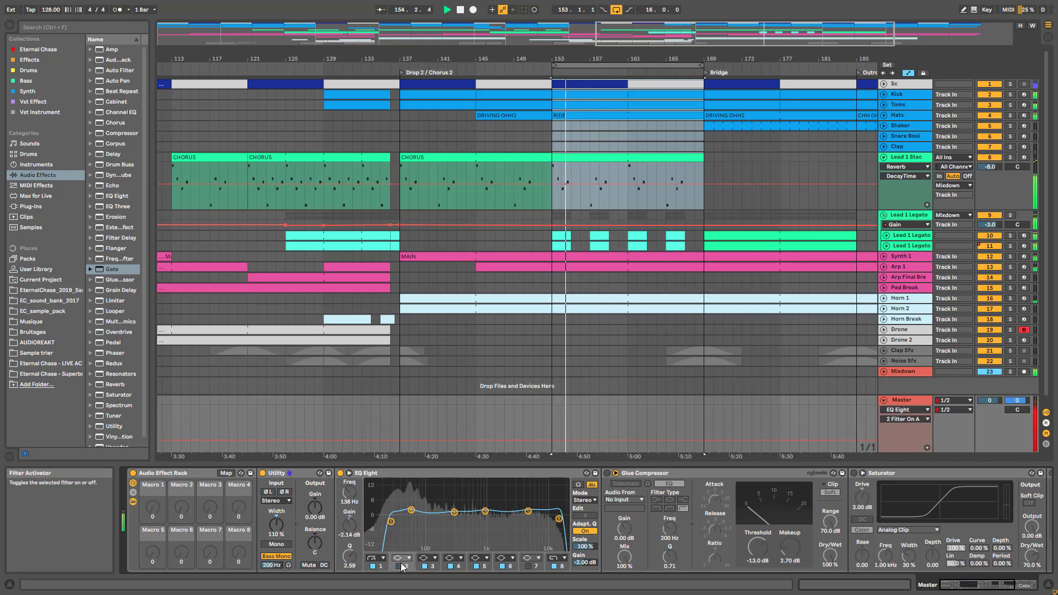
{"action": "key", "text": "space"}
{"action": "left_click", "coordinate": [400, 566]}
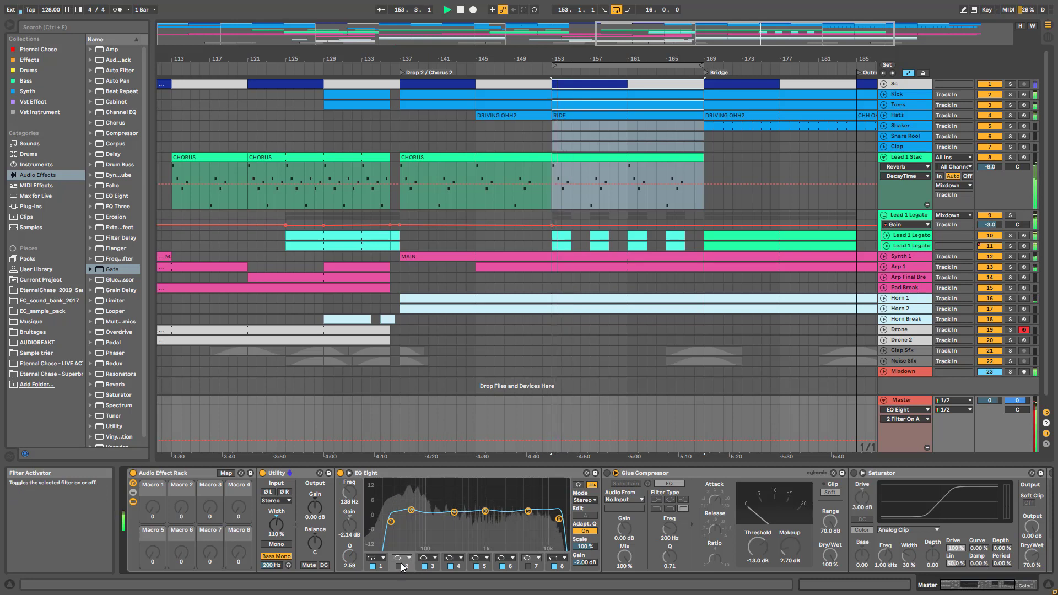
{"action": "key", "text": "space"}
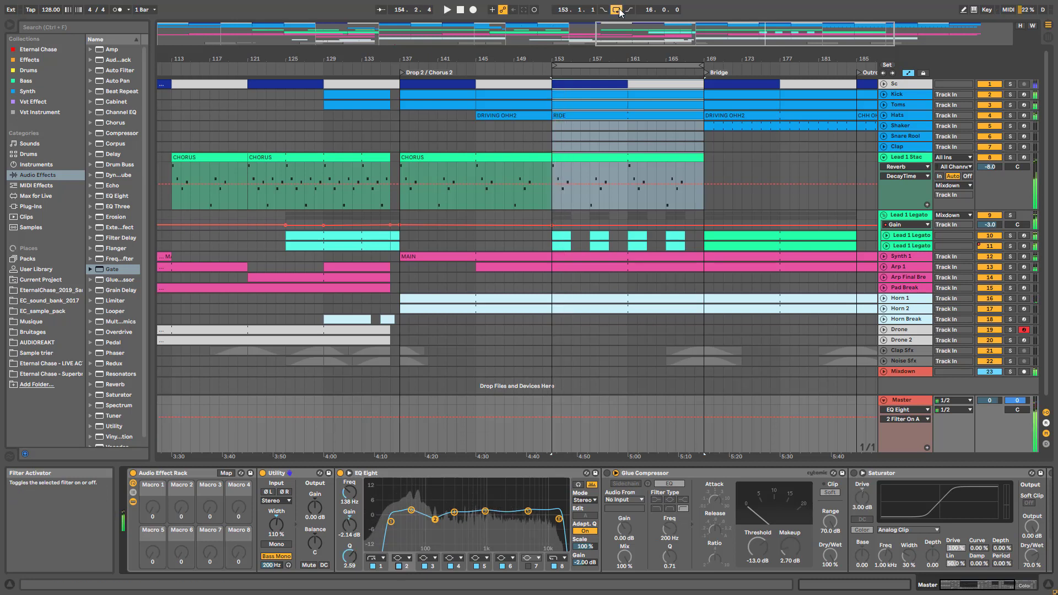
- Solo the Kick and Toms tracks and compare them with EQ Eight filter 2 off and on during playback
{"action": "left_click", "coordinate": [1010, 94]}
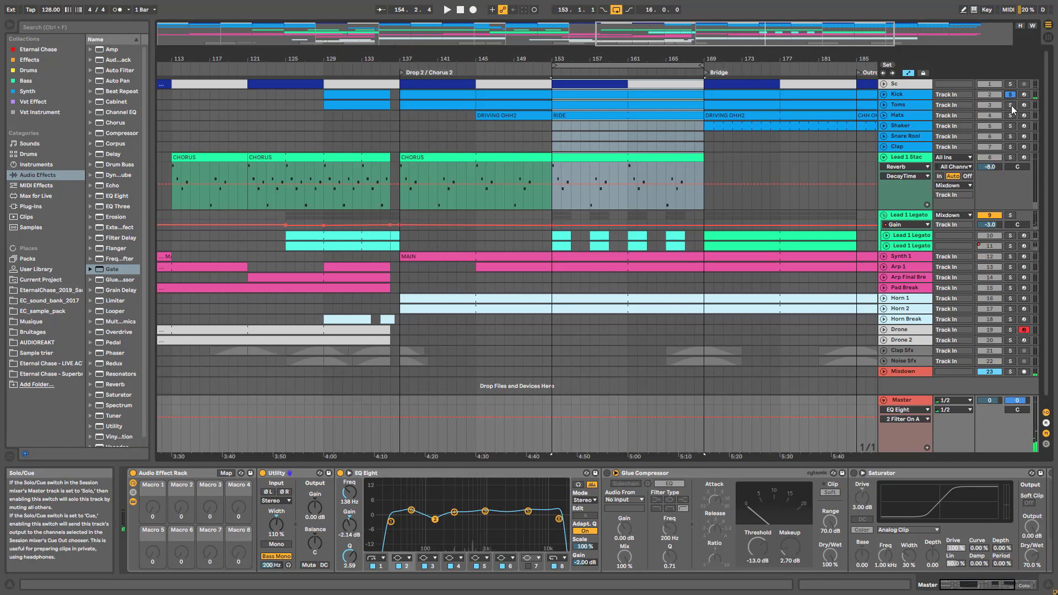
{"action": "left_click", "coordinate": [1010, 105], "text": "ctrl"}
{"action": "key", "text": "space"}
{"action": "left_click", "coordinate": [399, 567]}
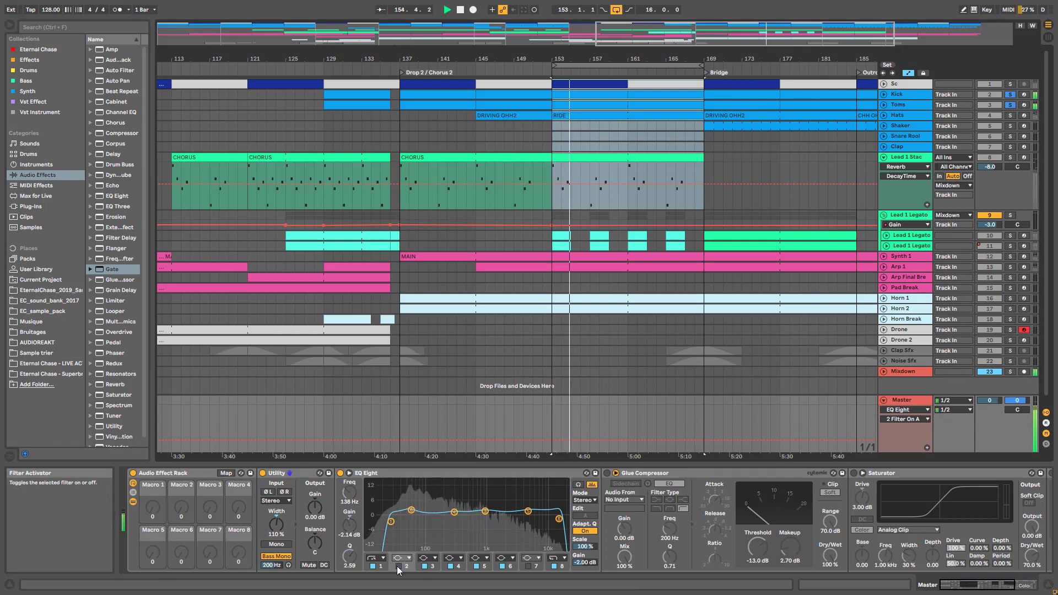
{"action": "left_click", "coordinate": [399, 567]}
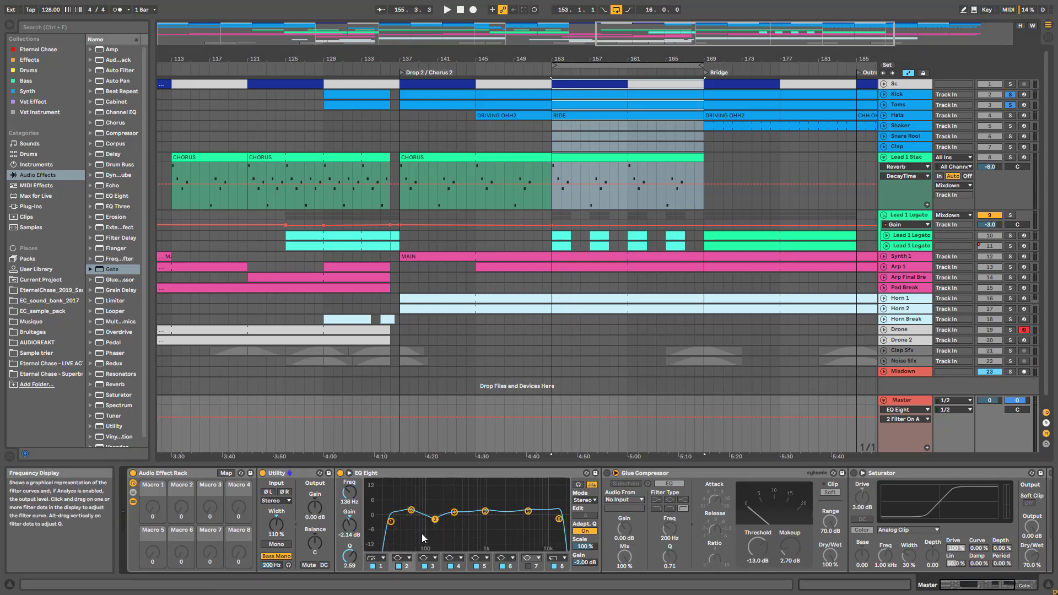
{"action": "key", "text": "space"}
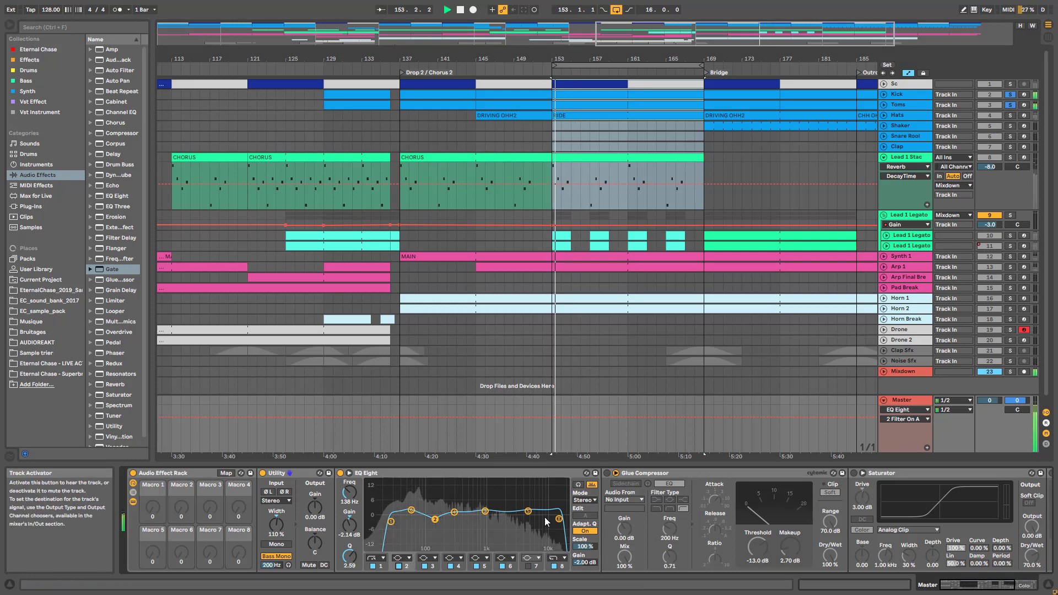
{"action": "left_click", "coordinate": [398, 566]}
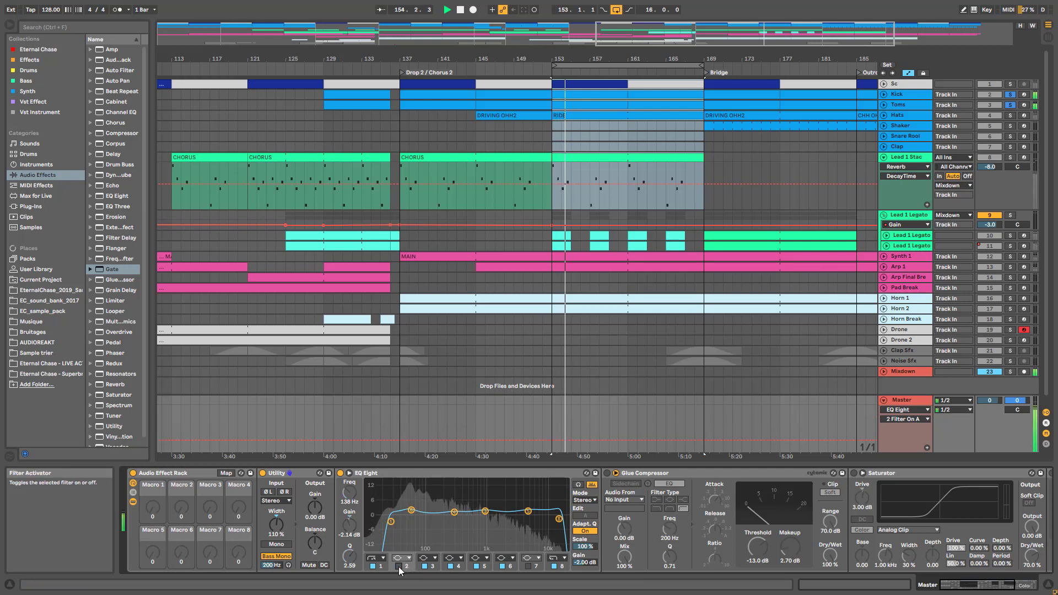
{"action": "left_click", "coordinate": [399, 566]}
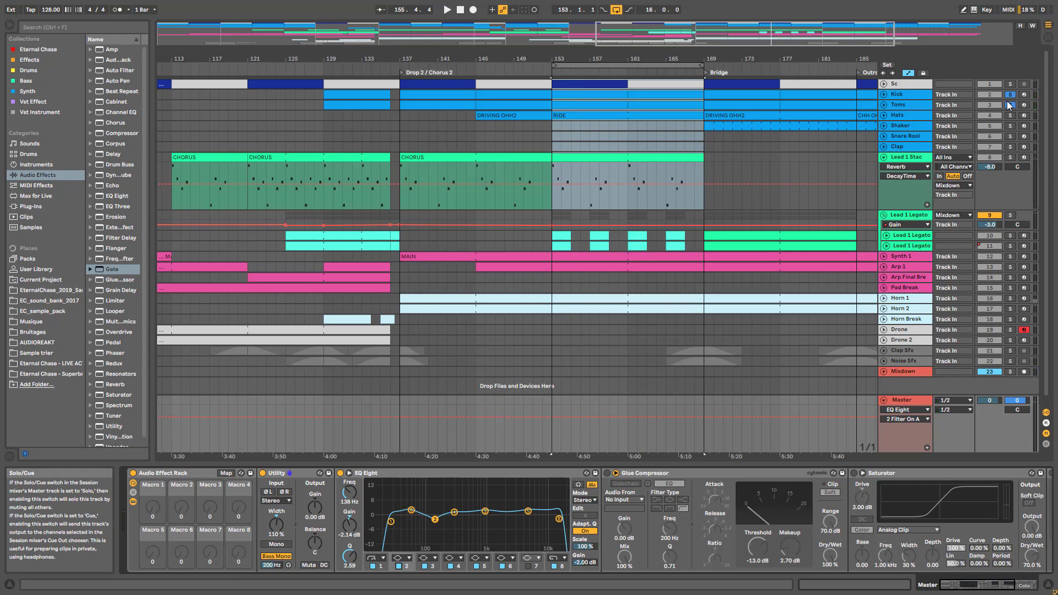
- Clear the Kick and Toms solos and audition the EQ Eight's 288 Hz boost by toggling filter 4 over the full loop
{"action": "key", "text": "space"}
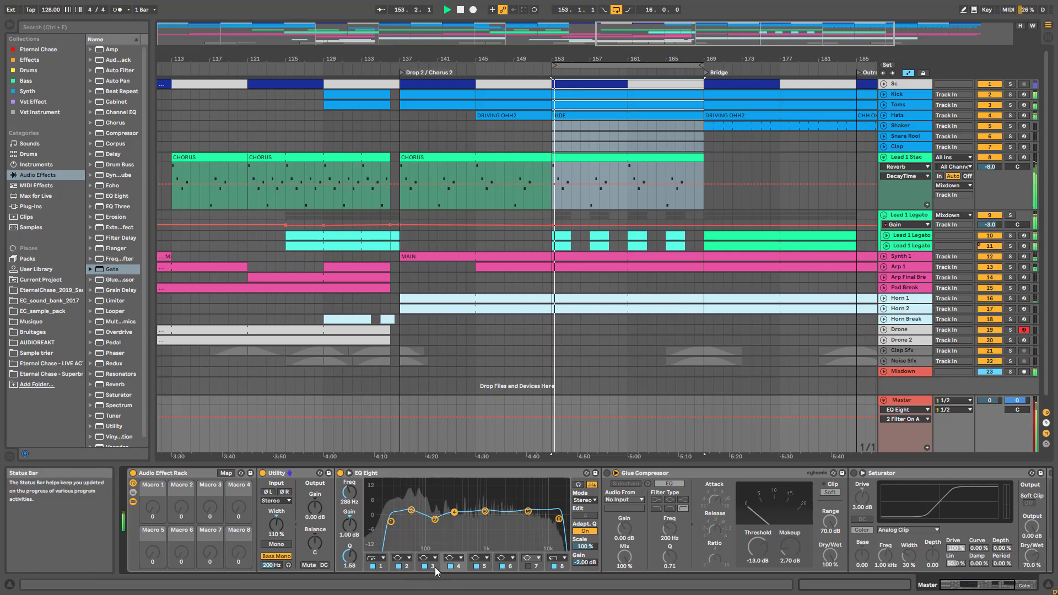
{"action": "left_click", "coordinate": [450, 567]}
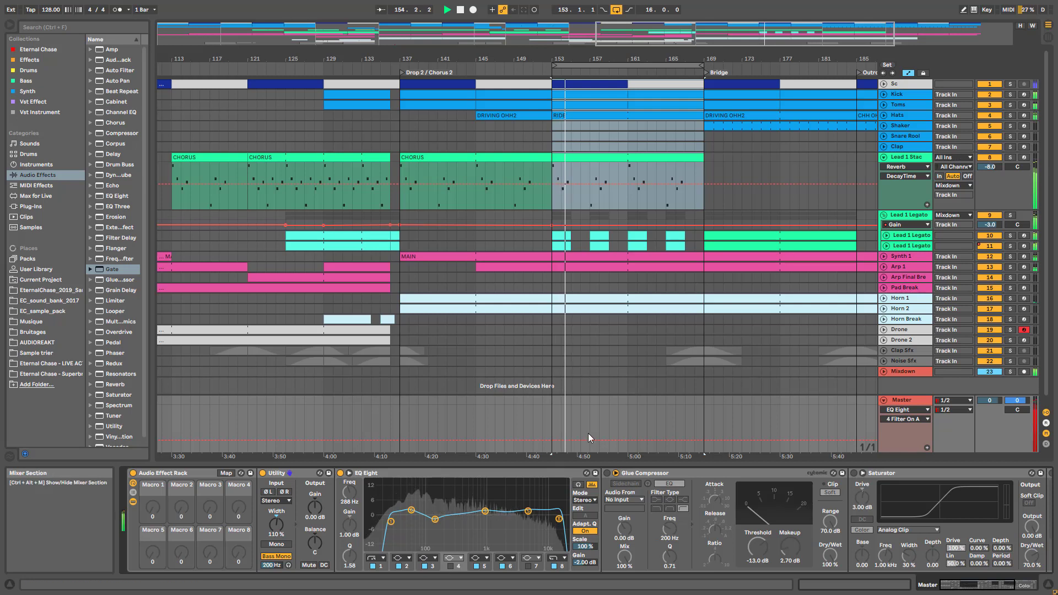
{"action": "left_click", "coordinate": [451, 566]}
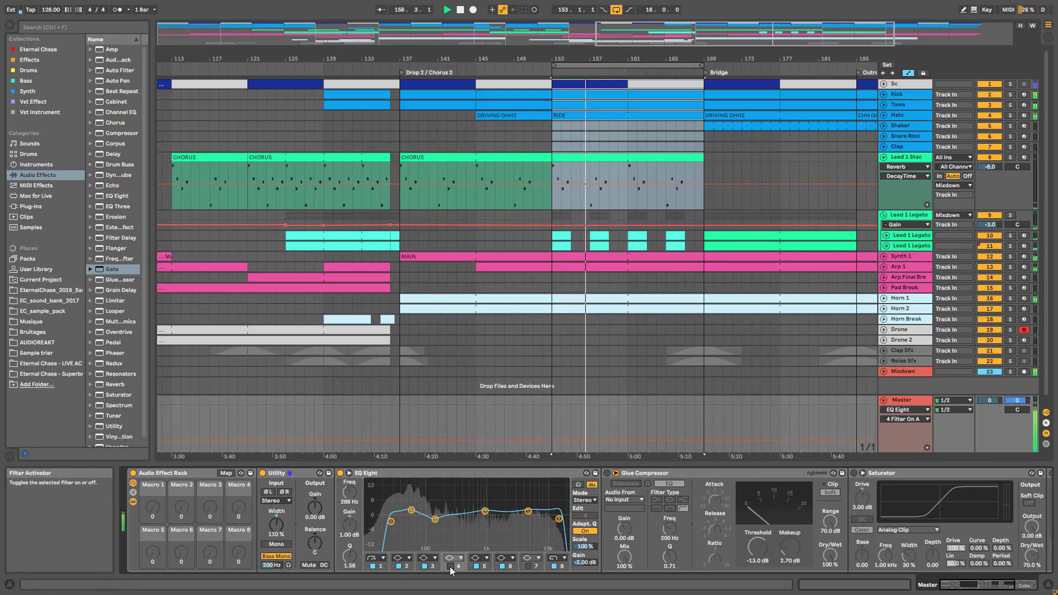
{"action": "left_click", "coordinate": [451, 567]}
{"action": "left_click", "coordinate": [450, 566]}
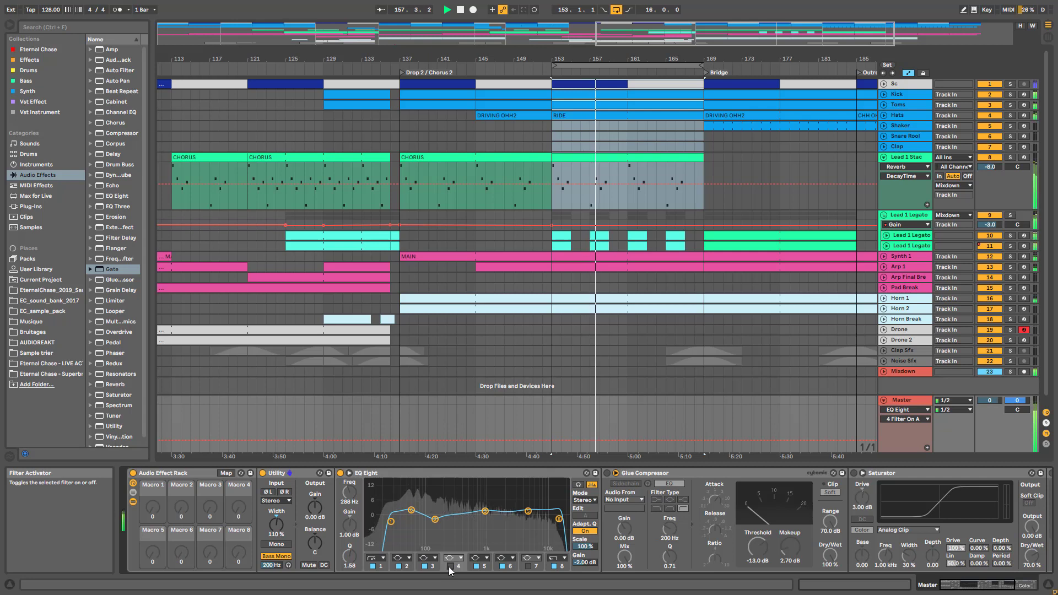
{"action": "key", "text": "space"}
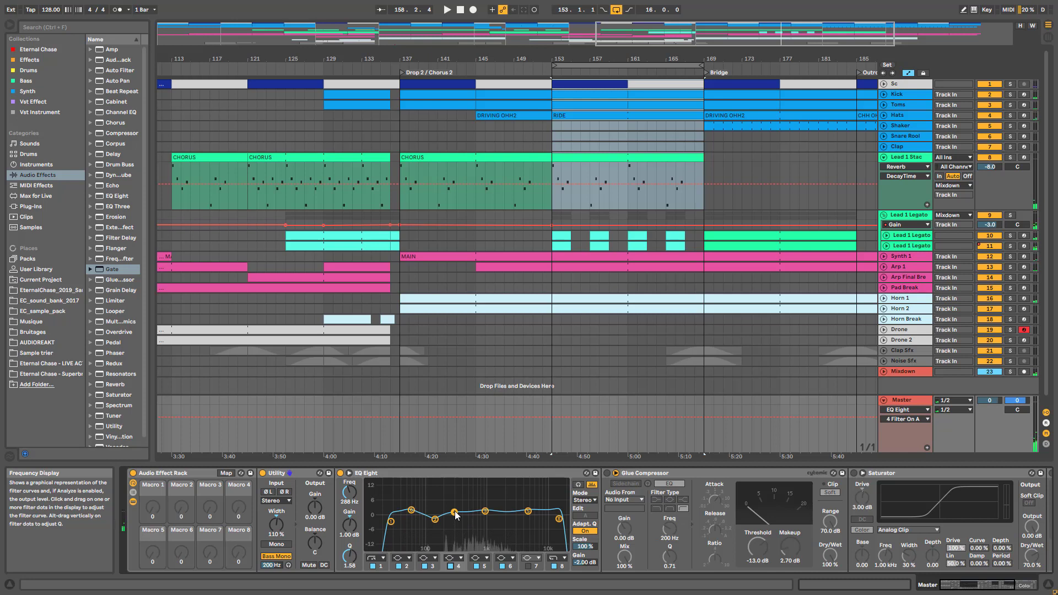
{"action": "key", "text": "space"}
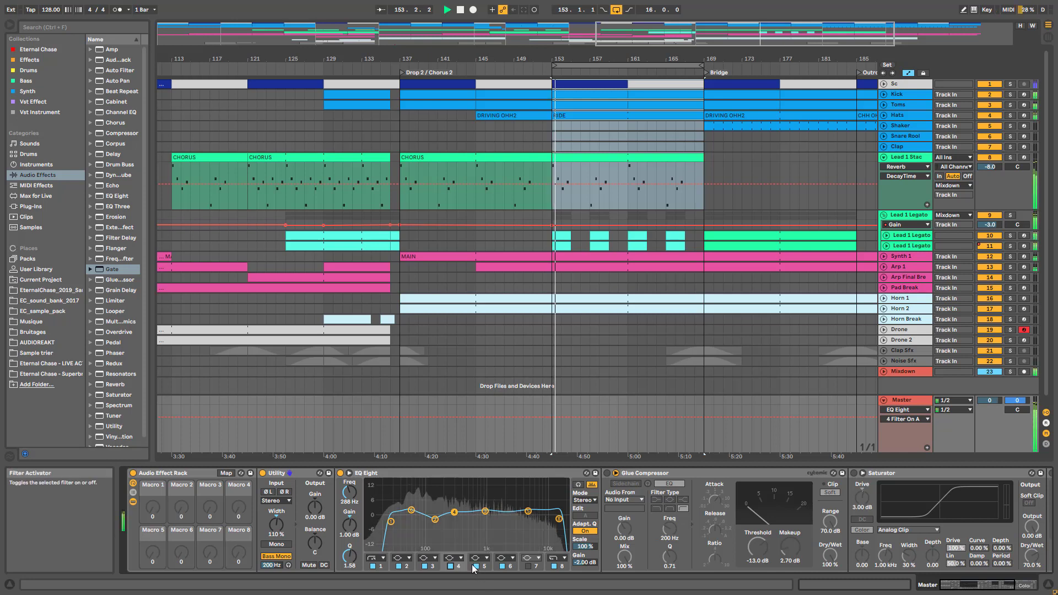
{"action": "left_click", "coordinate": [451, 566]}
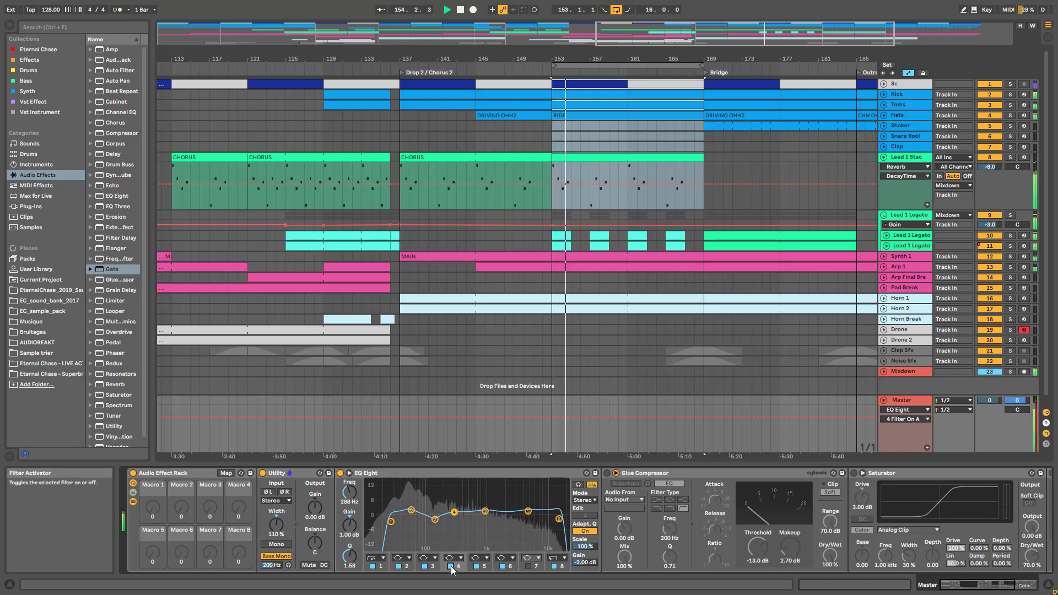
{"action": "left_click", "coordinate": [450, 566]}
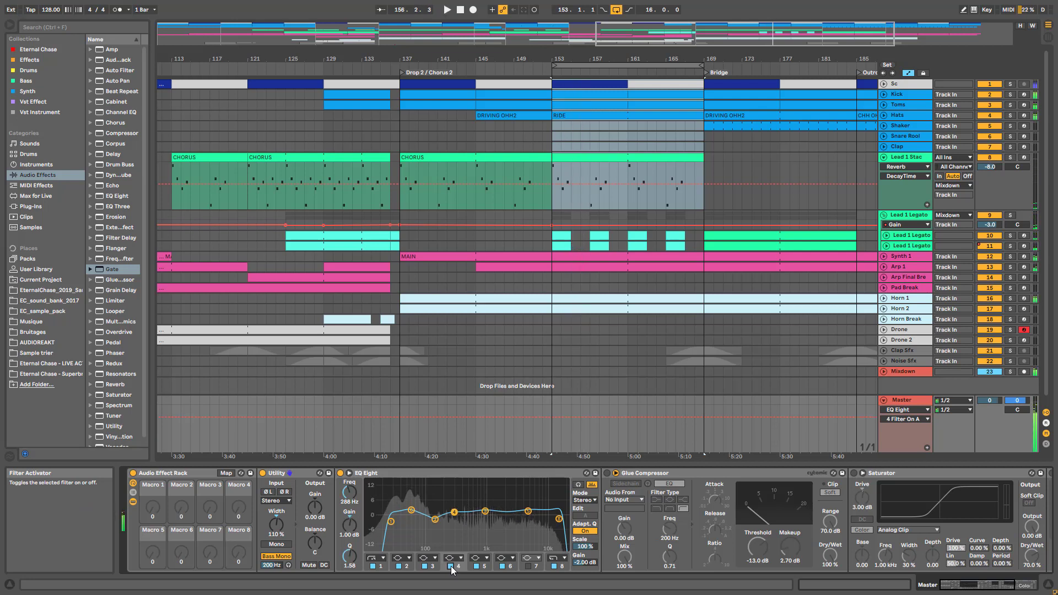
- Select the EQ Eight's 958 Hz boost and audition it by switching filter 3 off and on during playback
{"action": "left_click", "coordinate": [485, 511]}
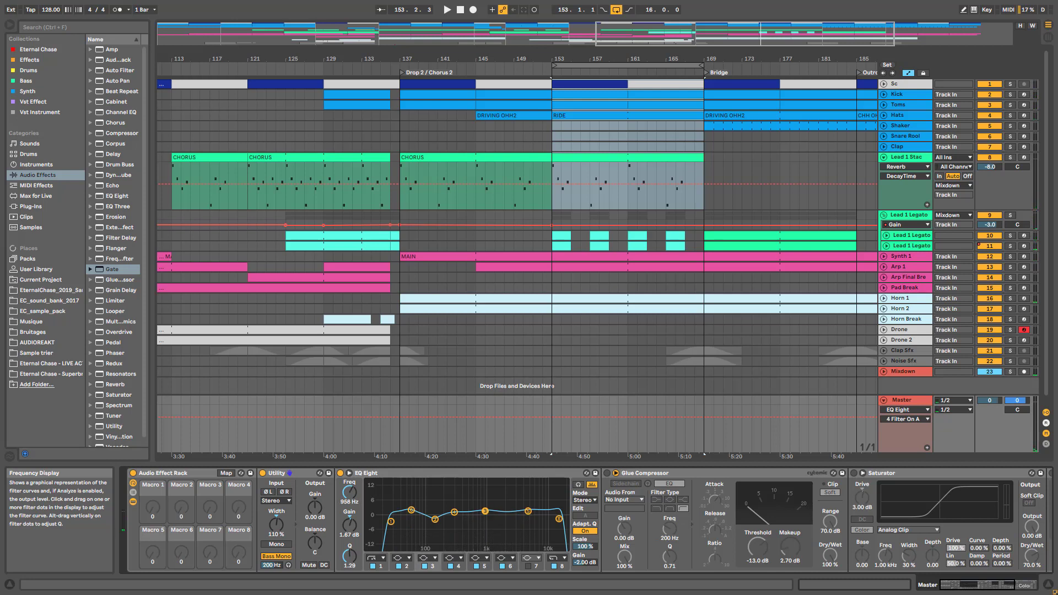
{"action": "key", "text": "space"}
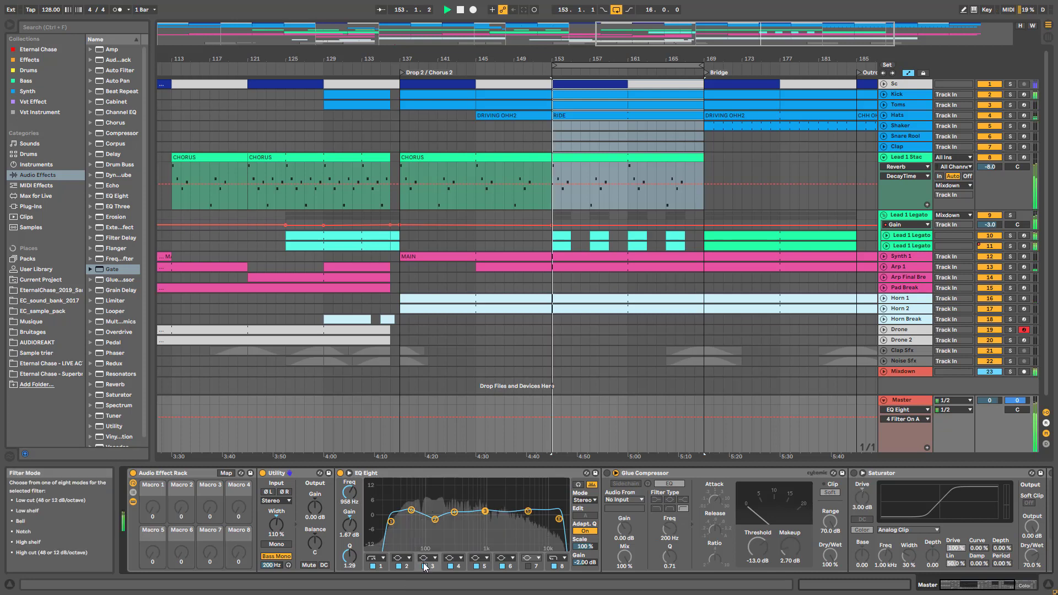
{"action": "left_click", "coordinate": [426, 566]}
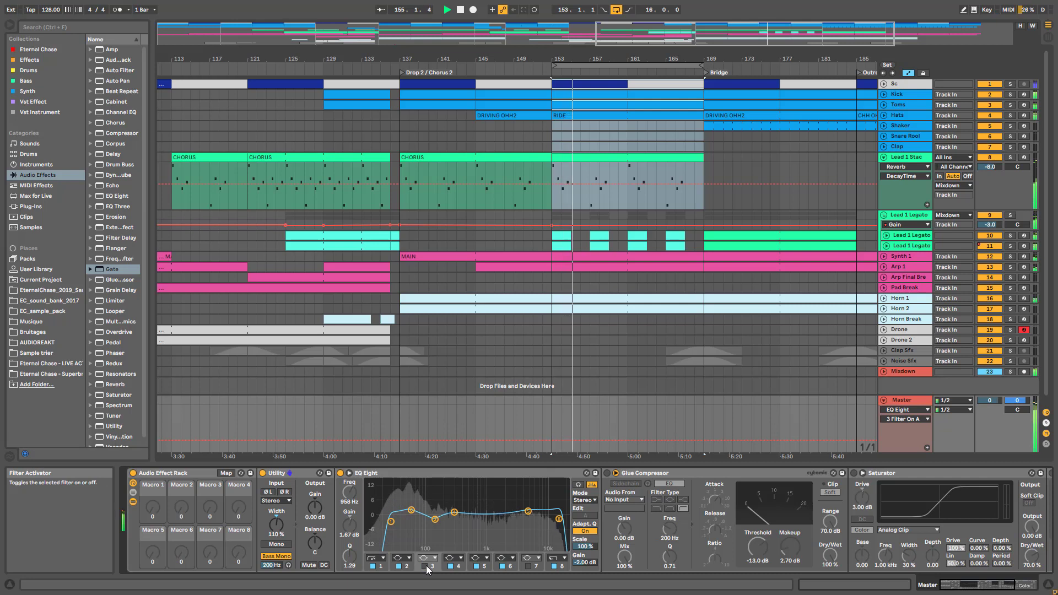
{"action": "left_click", "coordinate": [426, 566]}
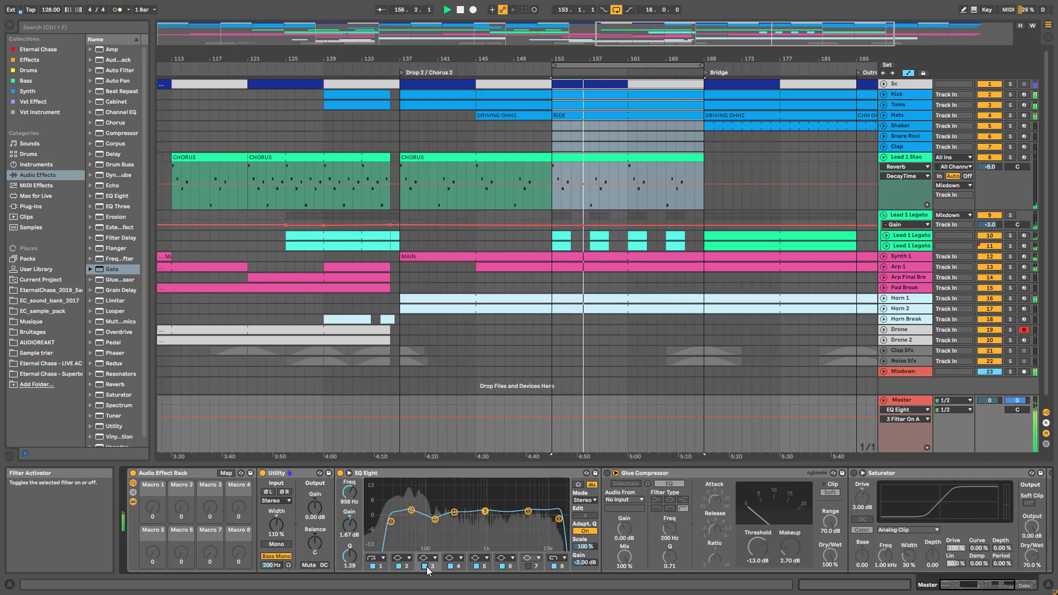
- Audition the EQ Eight's 5.05 kHz boost by toggling filter 5 off and on, and select filter 8
{"action": "left_click", "coordinate": [477, 567]}
{"action": "left_click", "coordinate": [477, 566]}
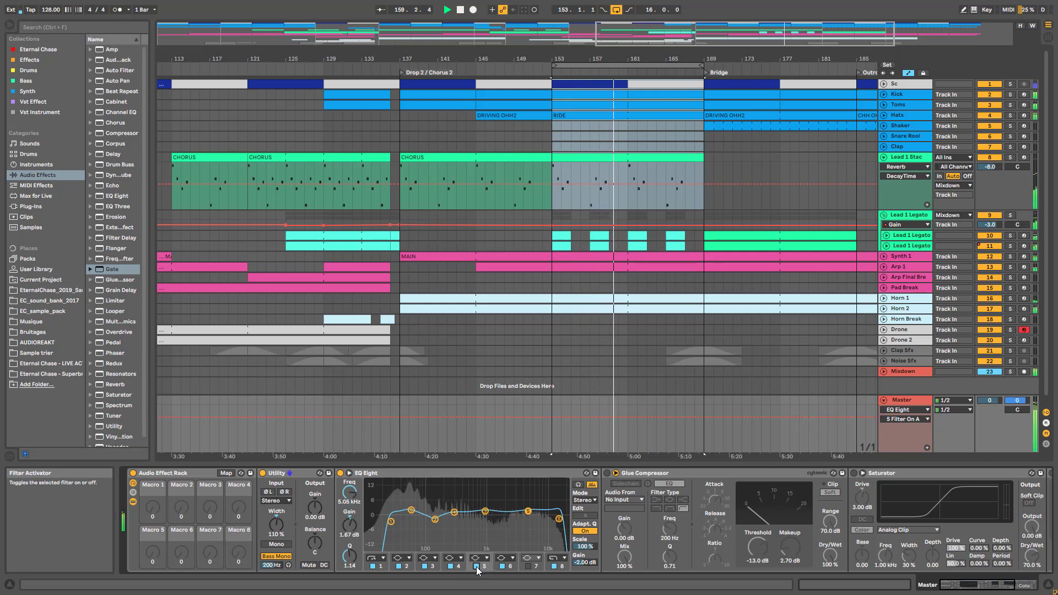
{"action": "left_click", "coordinate": [477, 567]}
{"action": "left_click", "coordinate": [477, 566]}
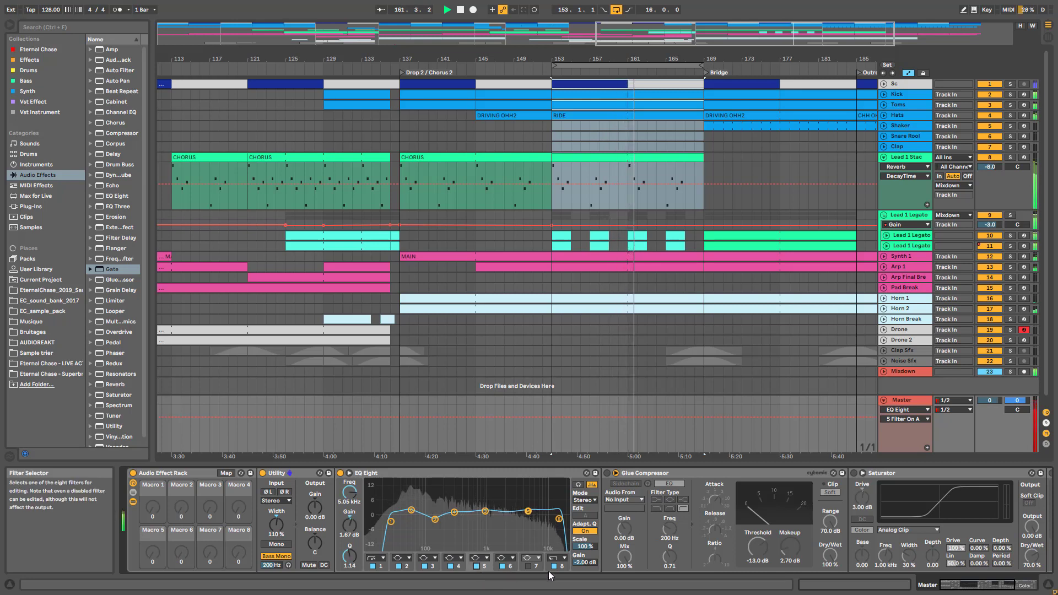
{"action": "left_click", "coordinate": [562, 567]}
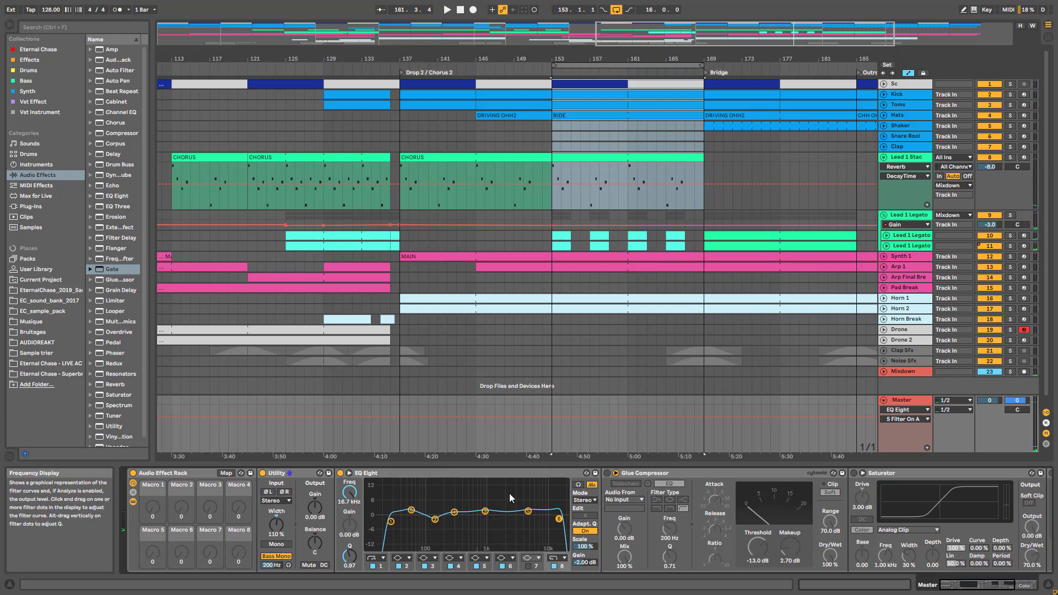
- Enable the Glue Compressor in the Master chain and play the looped Drop 2 section through it
{"action": "key", "text": "space"}
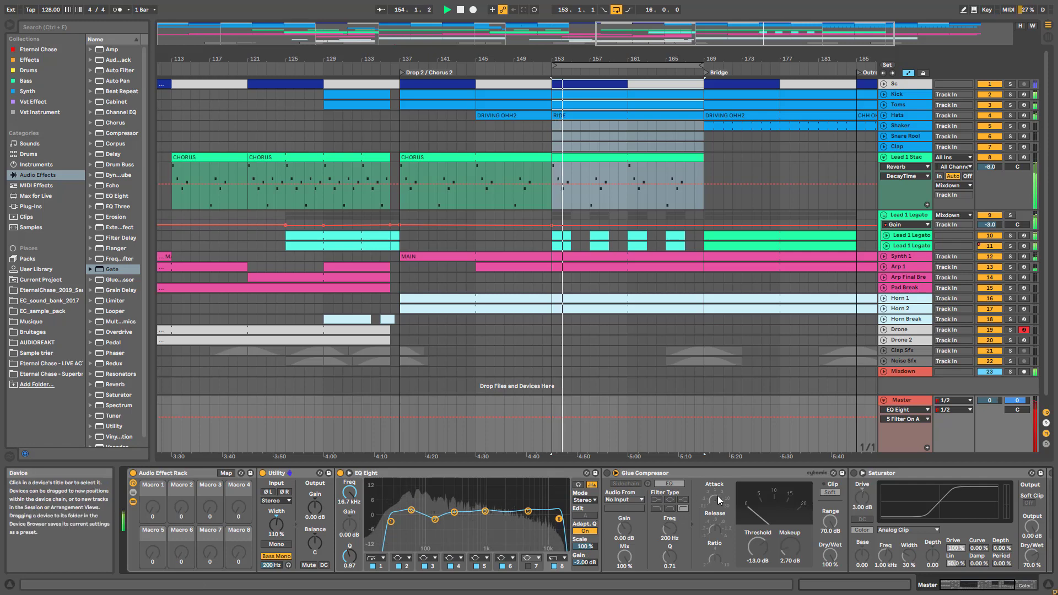
{"action": "key", "text": "space"}
{"action": "left_click_drag", "start_coordinate": [963, 586], "coordinate": [983, 586]}
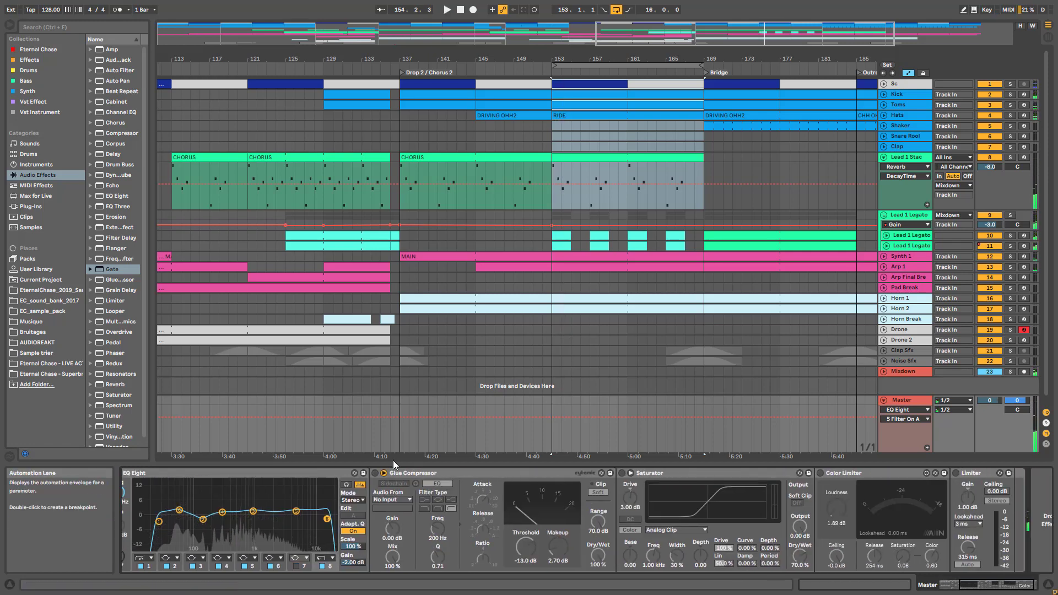
{"action": "left_click", "coordinate": [377, 473]}
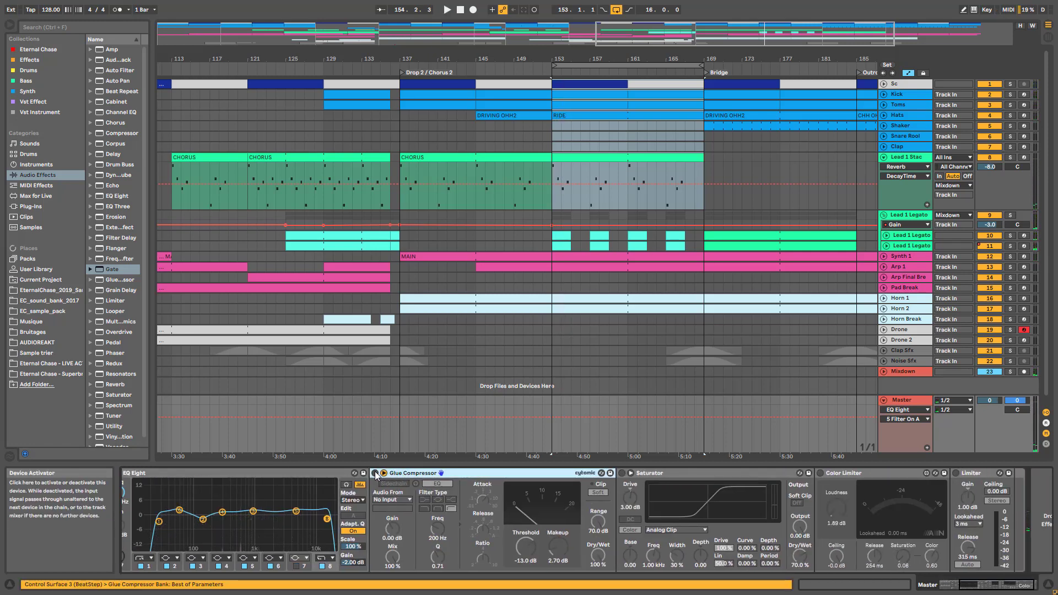
{"action": "left_click", "coordinate": [377, 473]}
{"action": "key", "text": "space"}
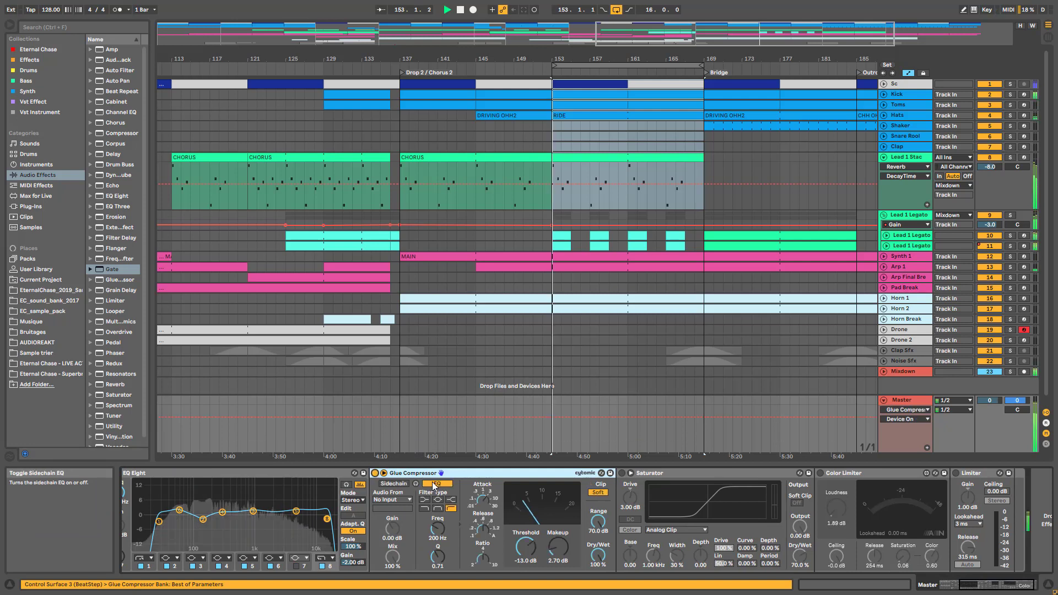
- Compare the Glue Compressor bypassed and active during loop playback, leaving it switched on
{"action": "left_click", "coordinate": [376, 473]}
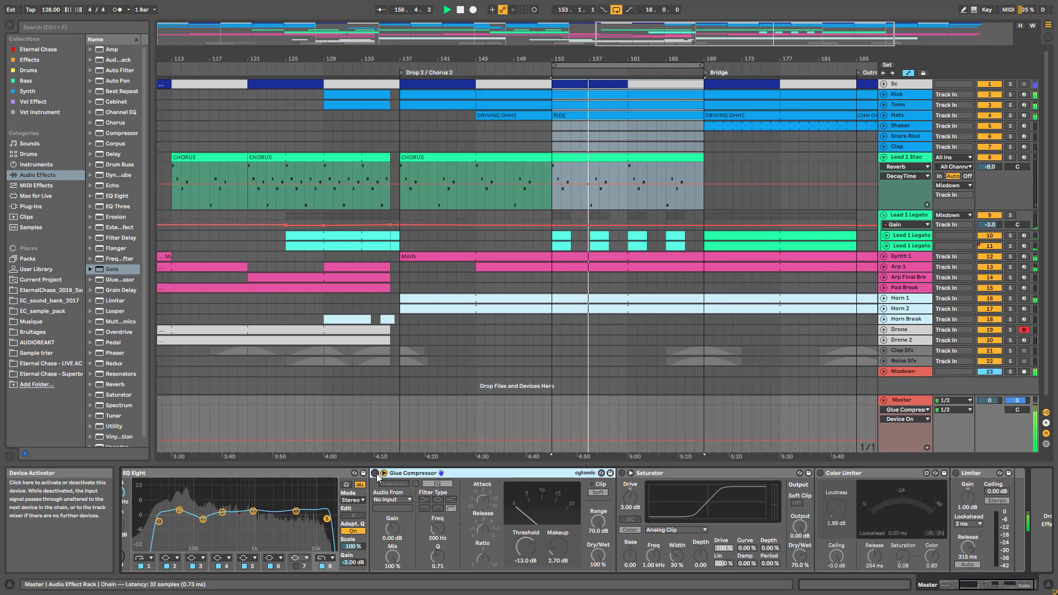
{"action": "left_click", "coordinate": [375, 474]}
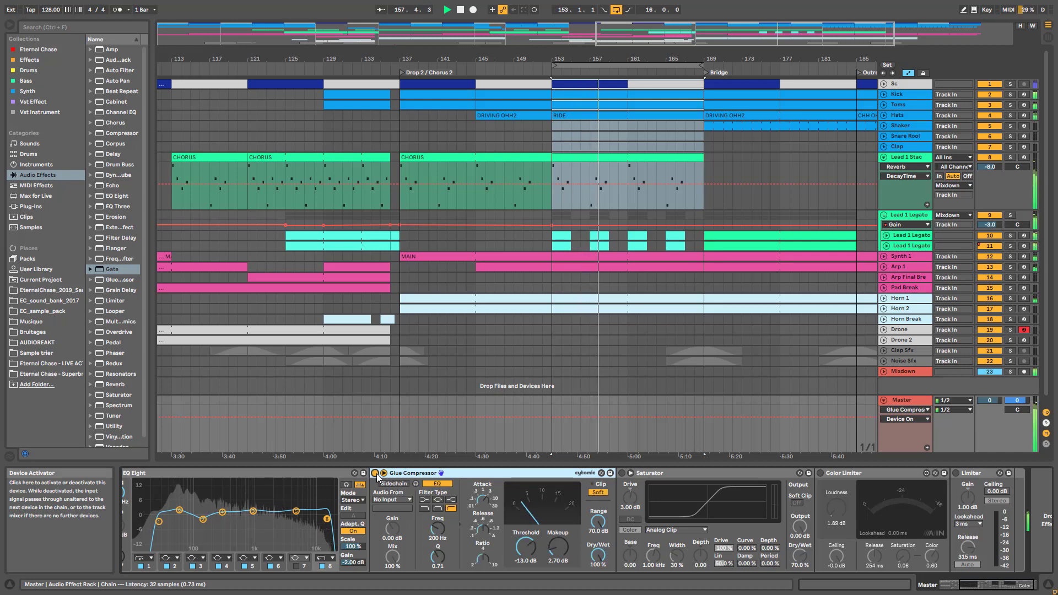
{"action": "left_click", "coordinate": [375, 474]}
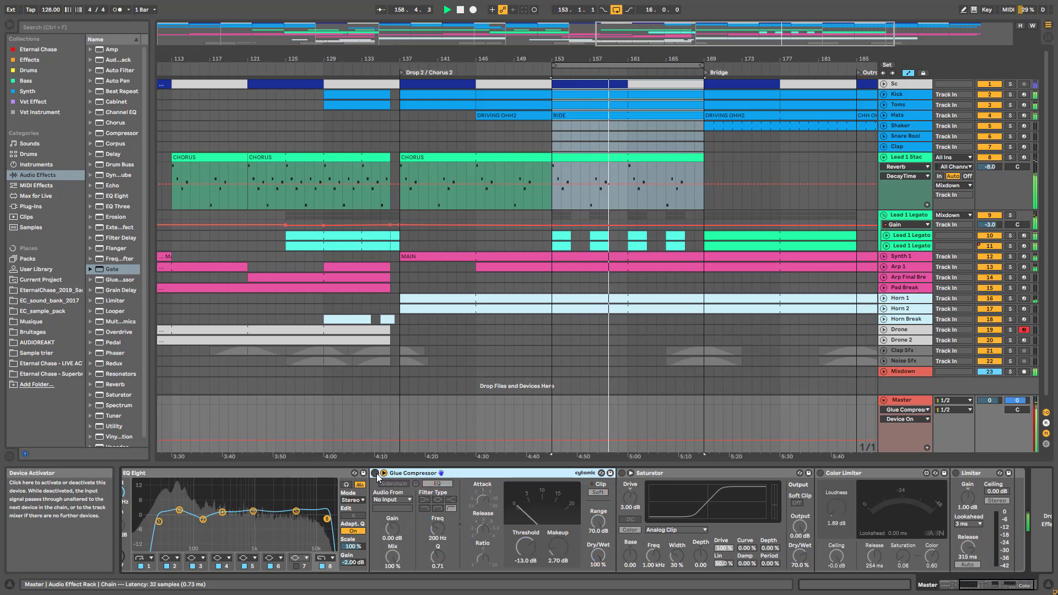
{"action": "left_click", "coordinate": [376, 474]}
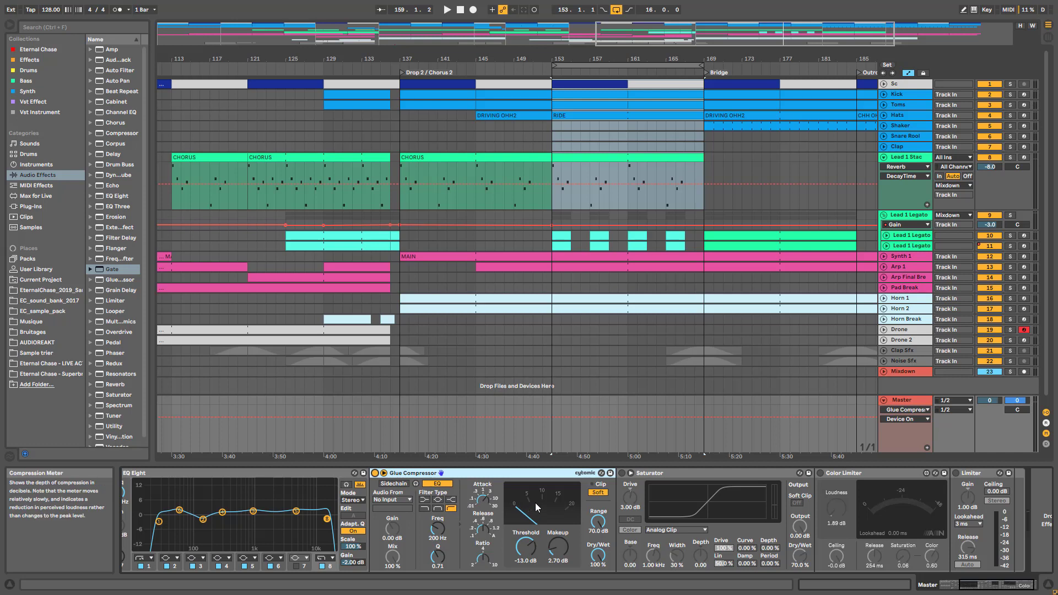
- Audition the Glue Compressor's compression with its sidechain EQ off and on, leaving the sidechain EQ enabled
{"action": "key", "text": "space"}
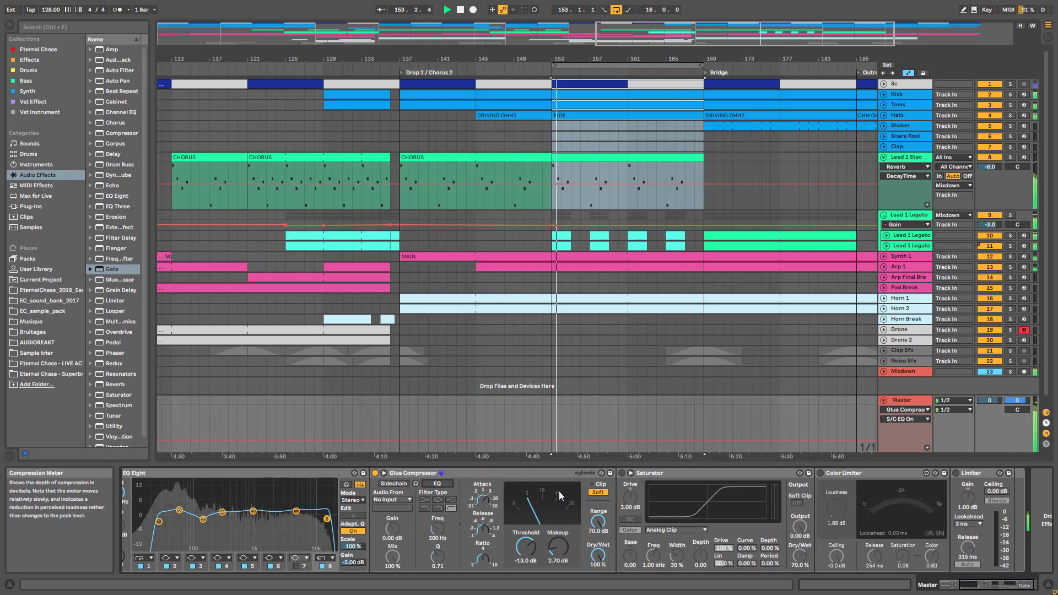
{"action": "key", "text": "space"}
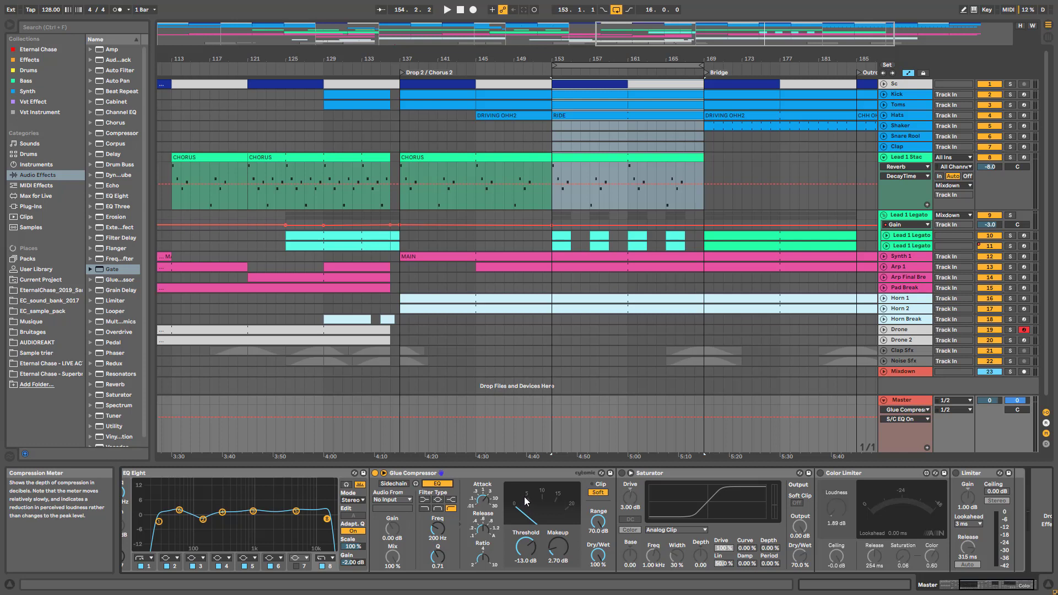
{"action": "key", "text": "space"}
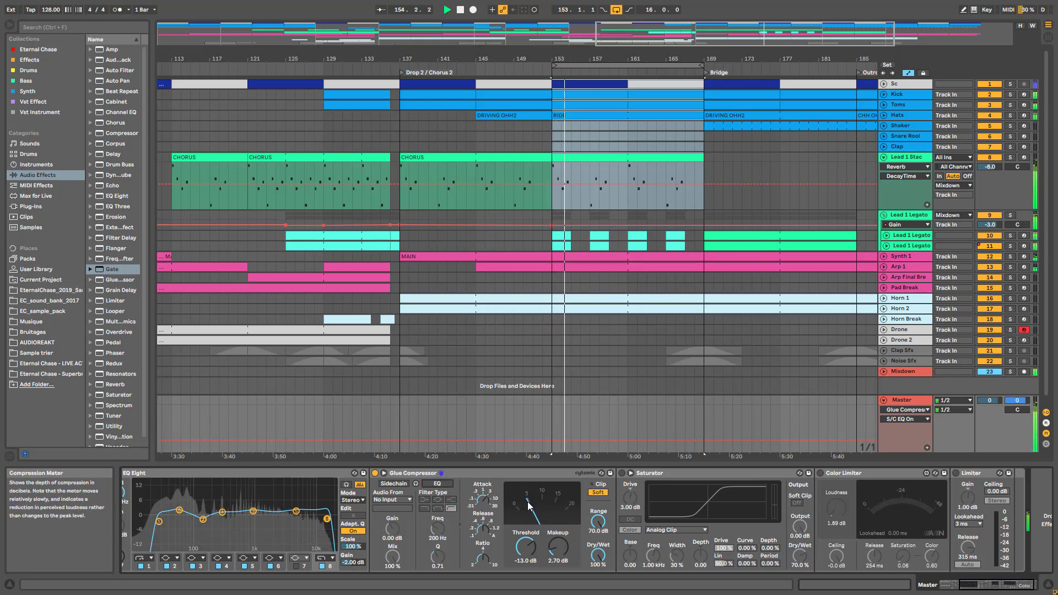
{"action": "key", "text": "space"}
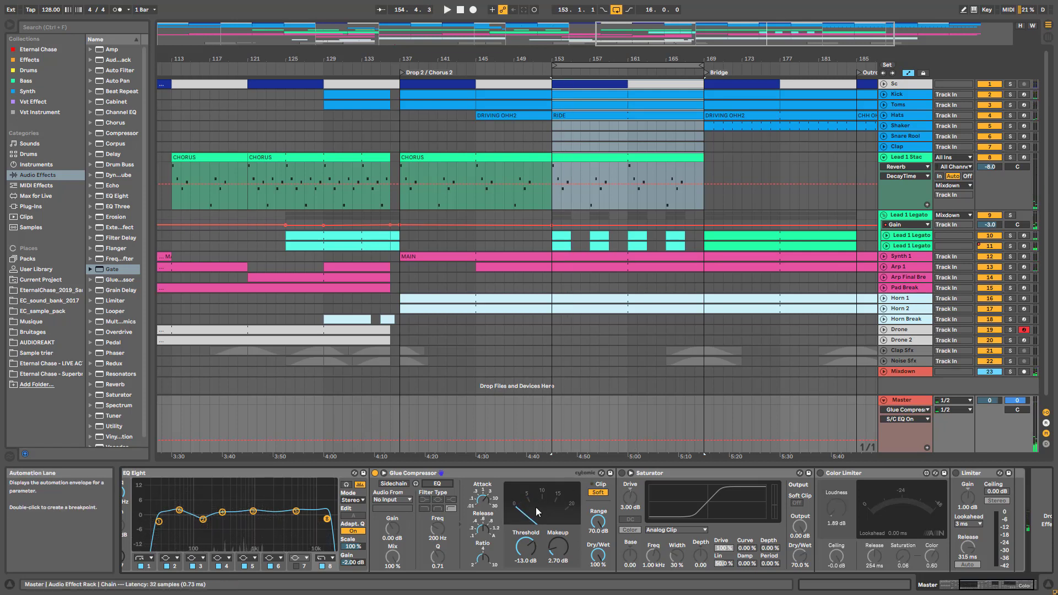
{"action": "key", "text": "space"}
{"action": "left_click", "coordinate": [445, 486]}
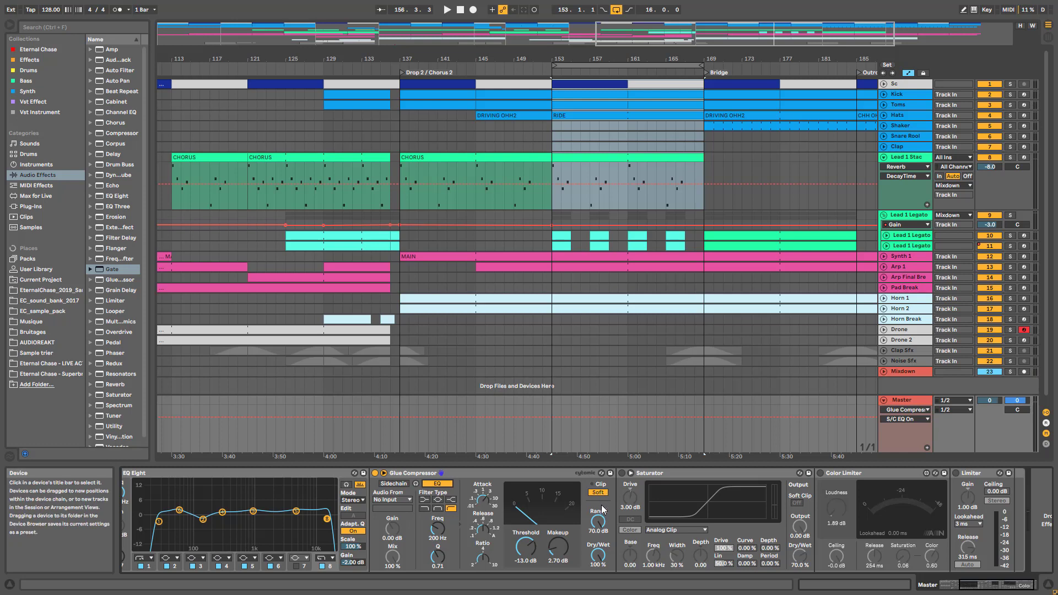
- Enable the Saturator in the Master chain and compare it bypassed and active over the loop
{"action": "left_click", "coordinate": [1002, 590]}
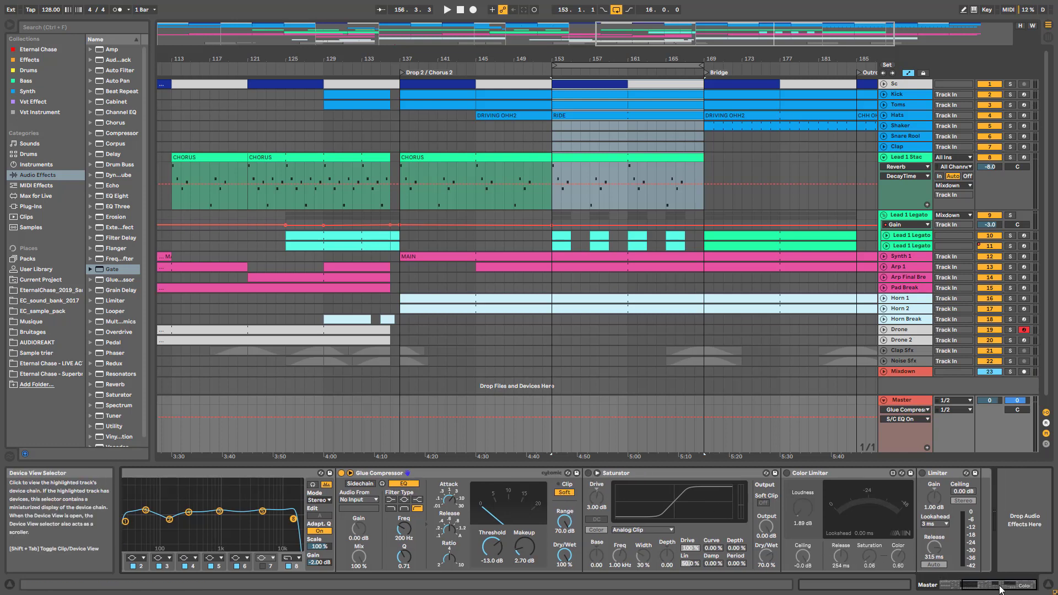
{"action": "left_click", "coordinate": [588, 474]}
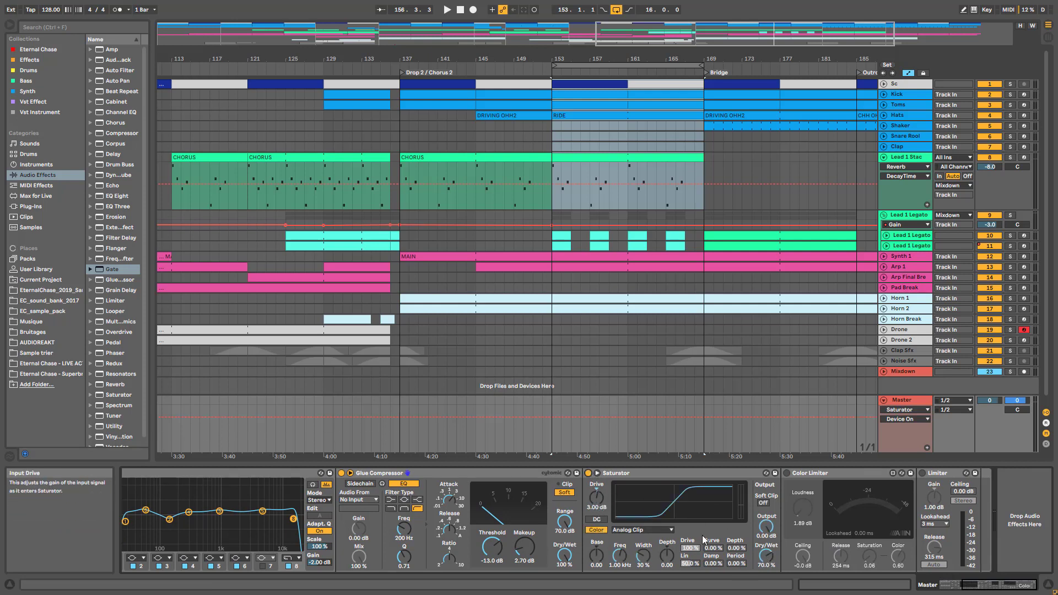
{"action": "key", "text": "space"}
{"action": "left_click", "coordinate": [589, 474]}
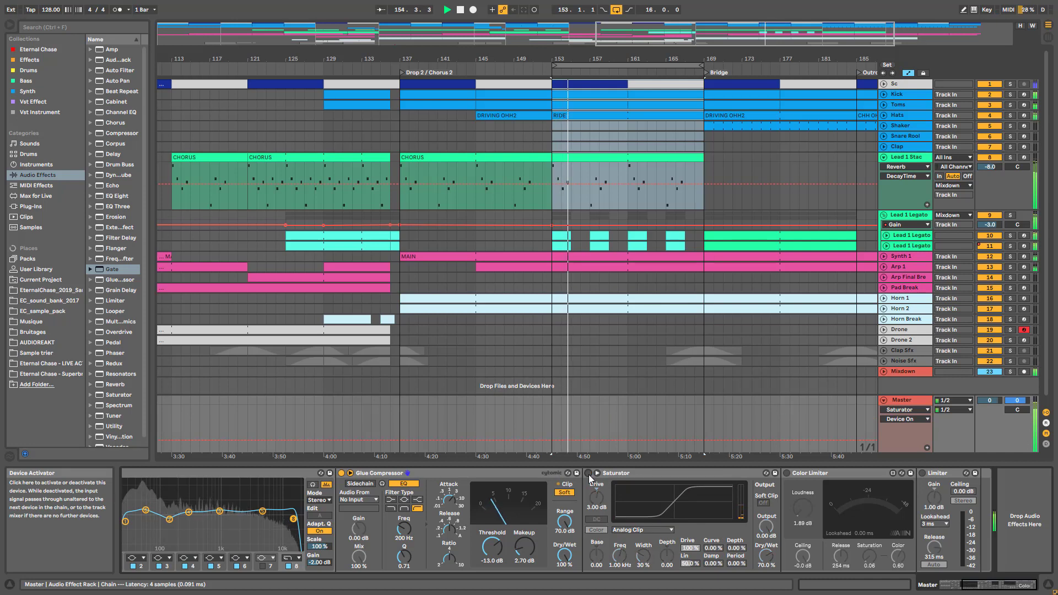
{"action": "left_click", "coordinate": [589, 474]}
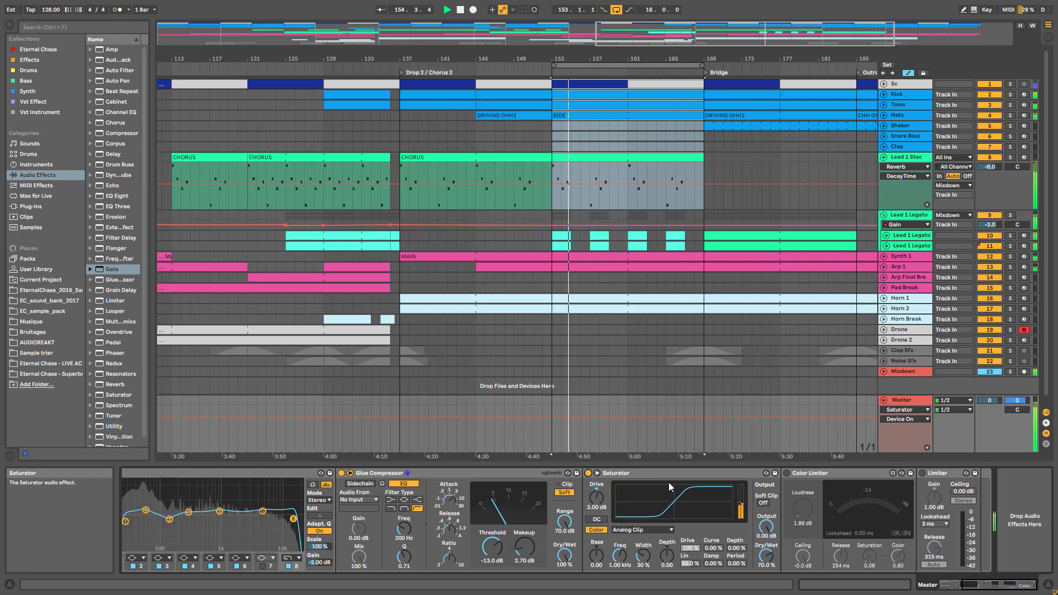
{"action": "key", "text": "space"}
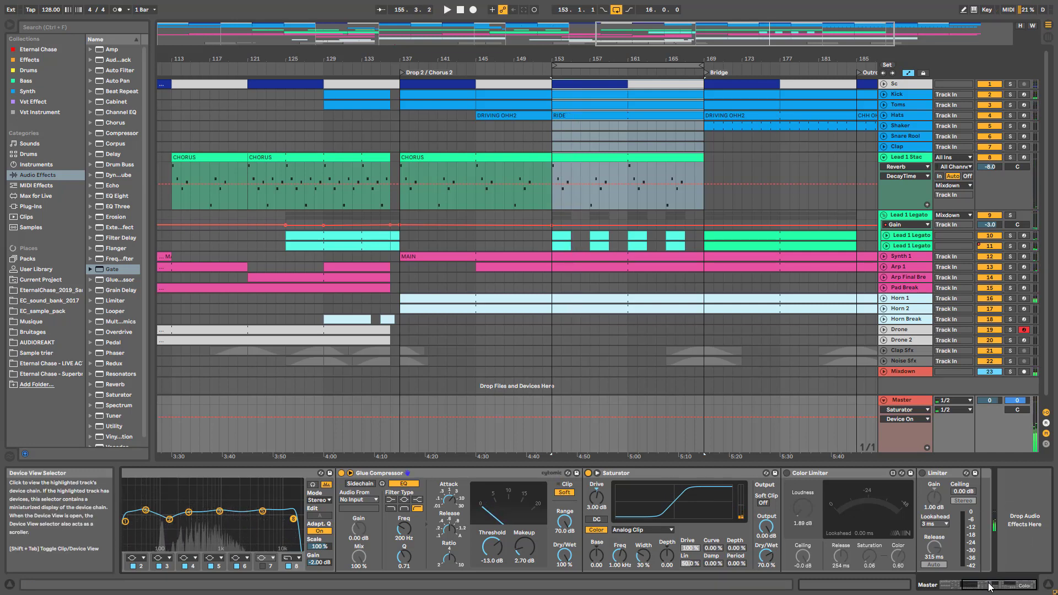
- Enable the Color Limiter in the Master chain and compare the loop without and with it
{"action": "left_click", "coordinate": [801, 475]}
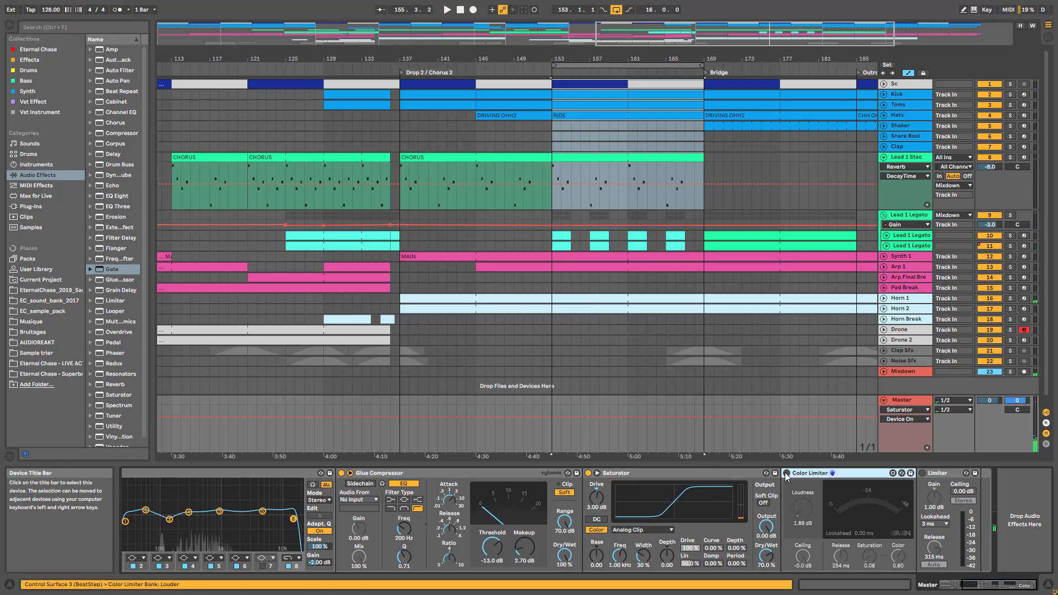
{"action": "left_click", "coordinate": [788, 474]}
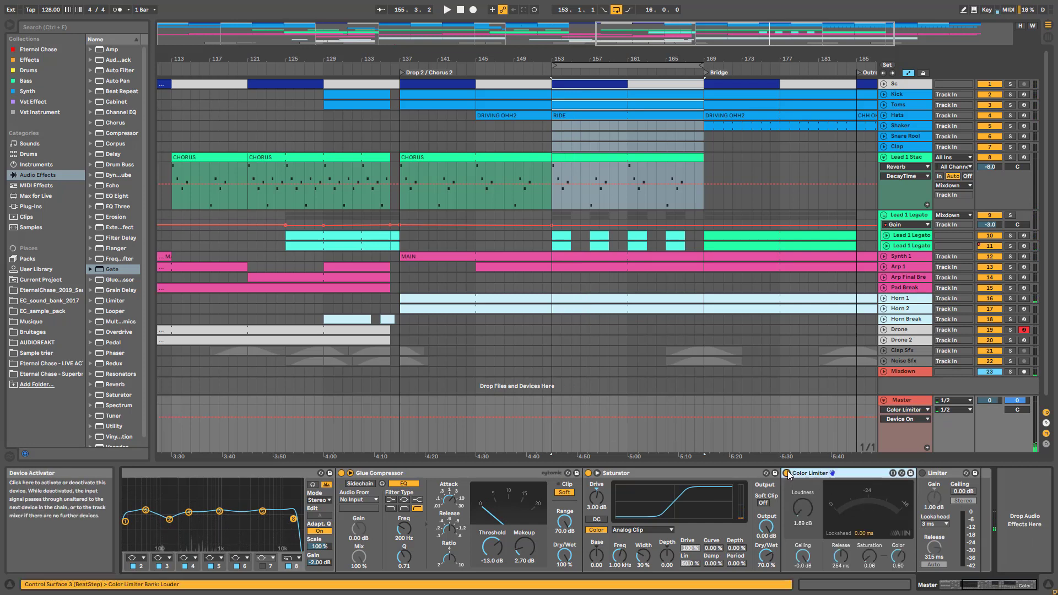
{"action": "left_click", "coordinate": [788, 473]}
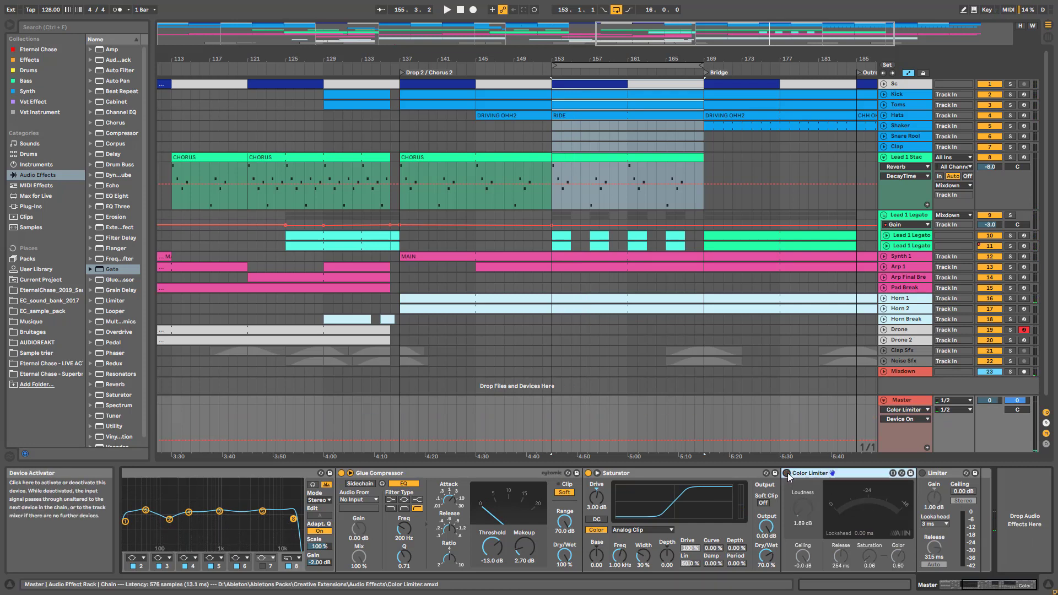
{"action": "key", "text": "space"}
{"action": "left_click", "coordinate": [788, 473]}
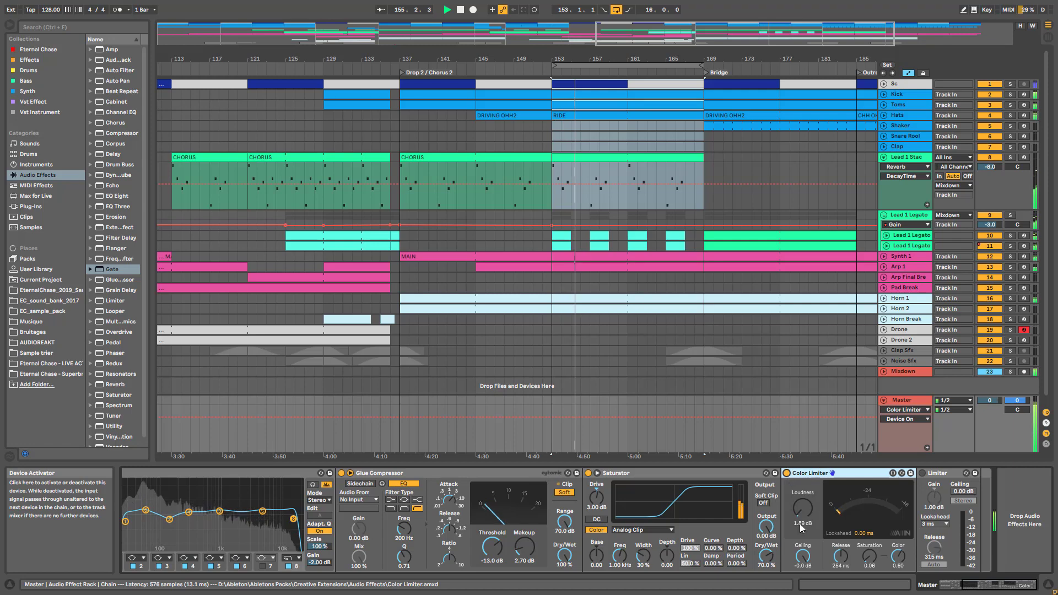
- Try different Loudness amounts on the Color Limiter over the loop and return it to 1.89 dB
{"action": "left_click", "coordinate": [802, 510]}
{"action": "key", "text": "Delete"}
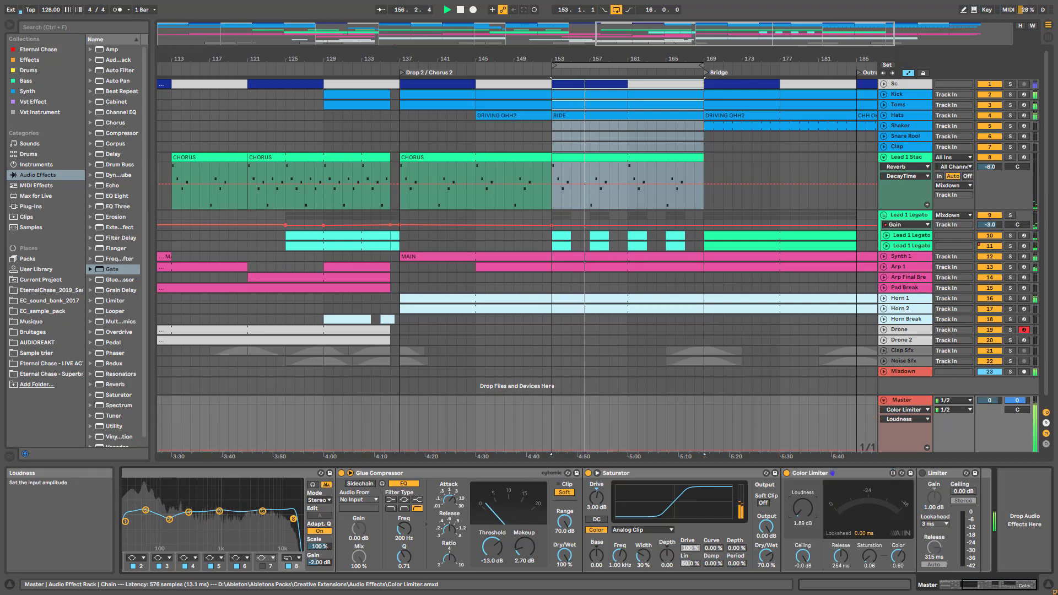
{"action": "left_click_drag", "start_coordinate": [802, 510], "coordinate": [801, 501]}
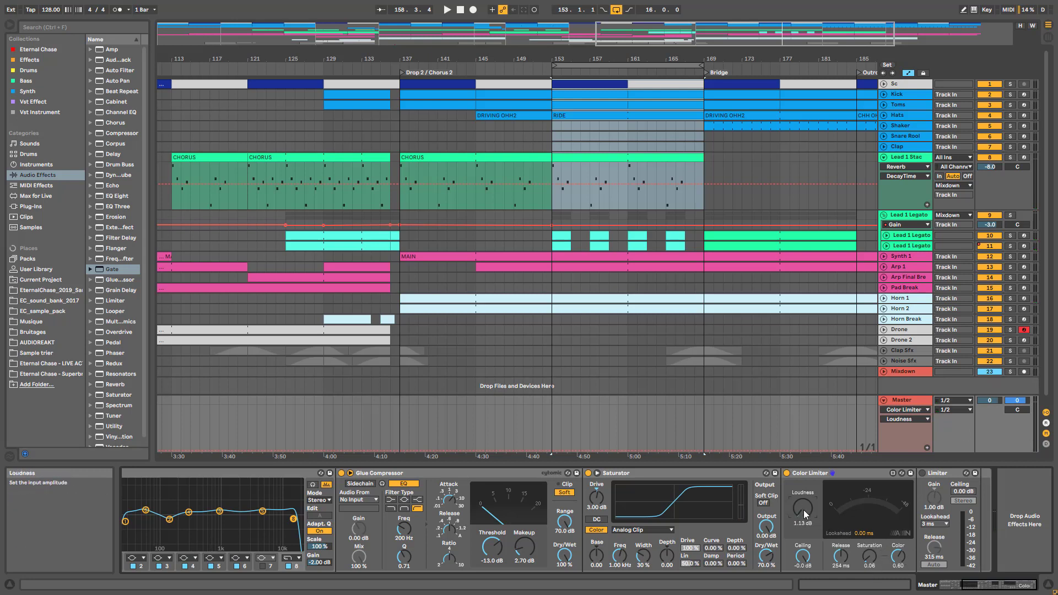
{"action": "left_click_drag", "start_coordinate": [804, 511], "coordinate": [804, 516]}
{"action": "key", "text": "space"}
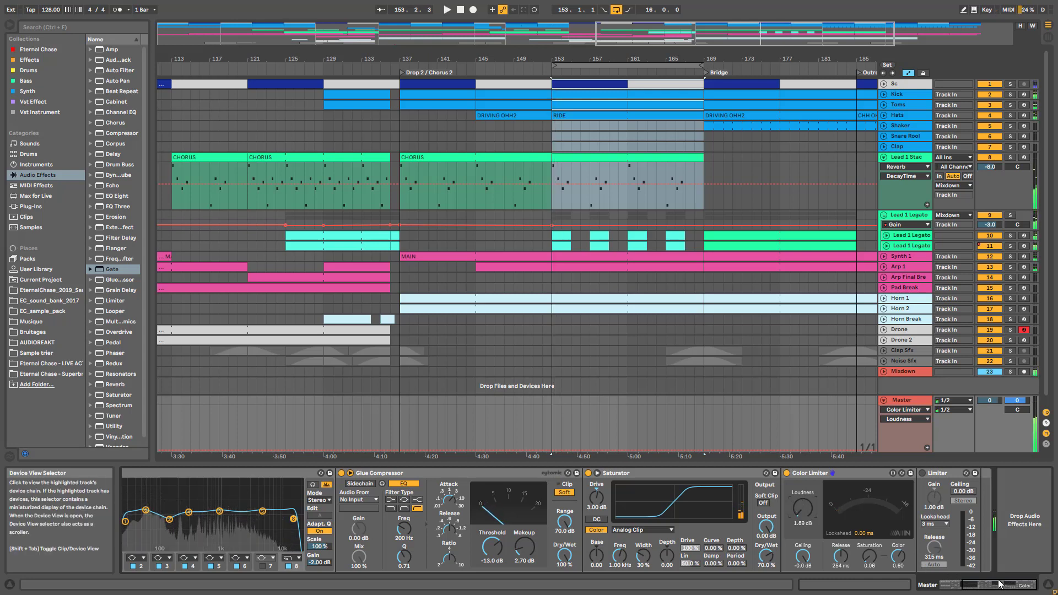
- Enable the final Limiter in the Master chain and compare it off and on during playback, leaving both limiters active
{"action": "left_click", "coordinate": [922, 473]}
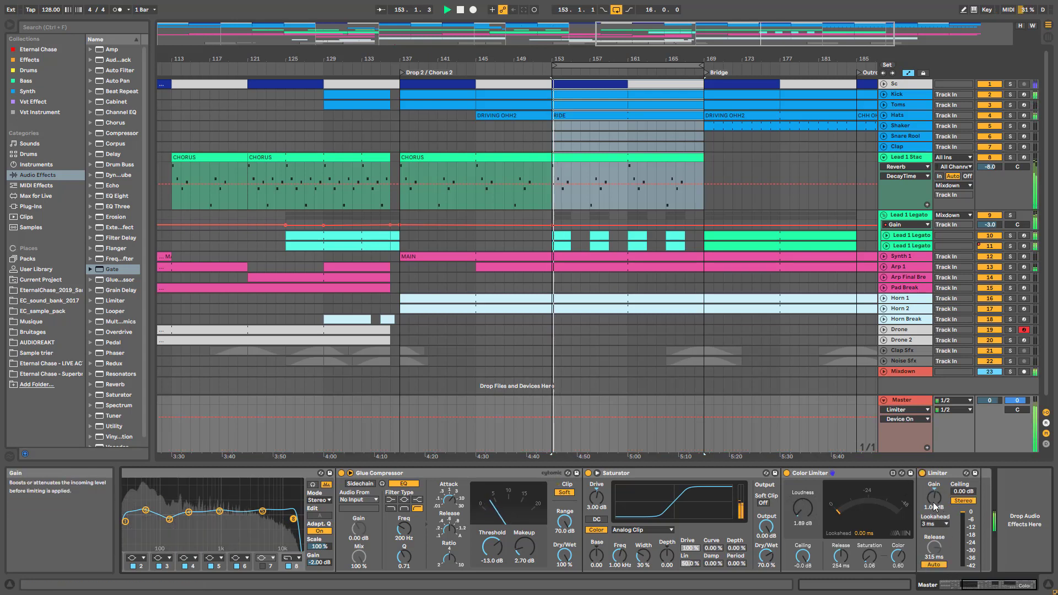
{"action": "left_click", "coordinate": [923, 474]}
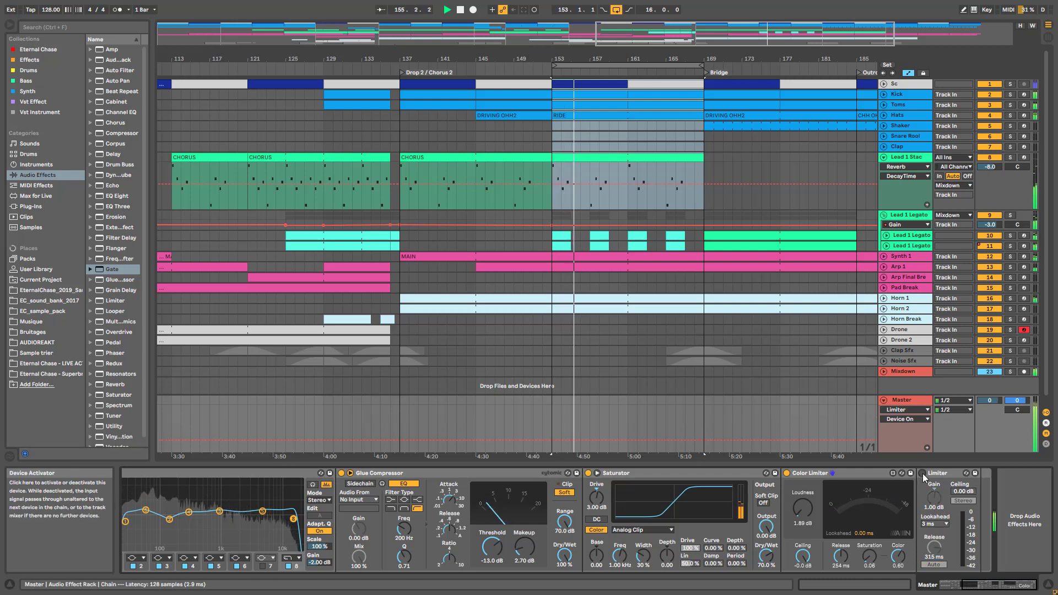
{"action": "left_click", "coordinate": [923, 474]}
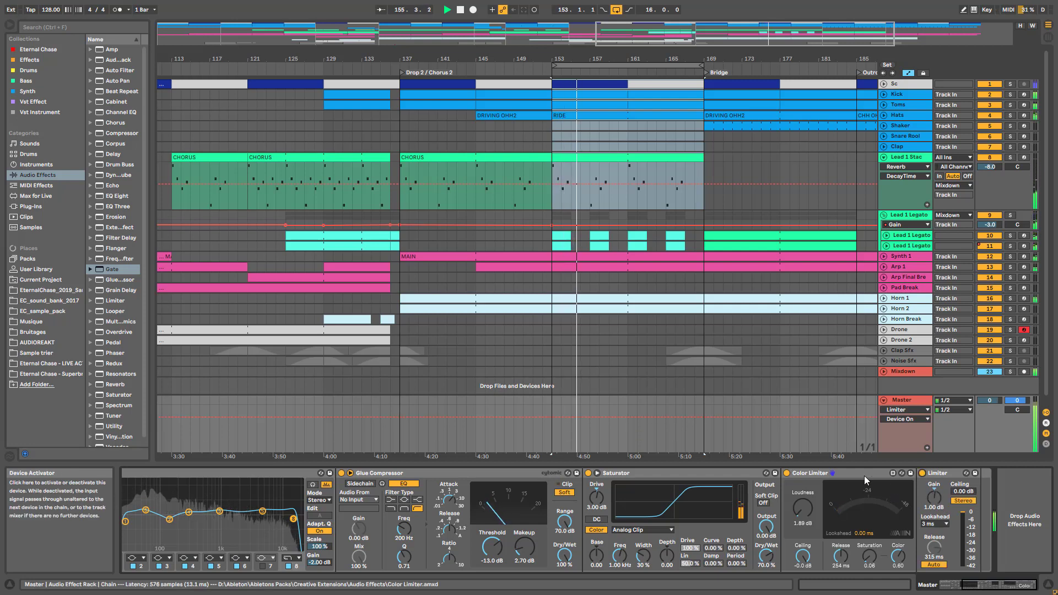
{"action": "left_click", "coordinate": [786, 473]}
{"action": "left_click", "coordinate": [923, 474]}
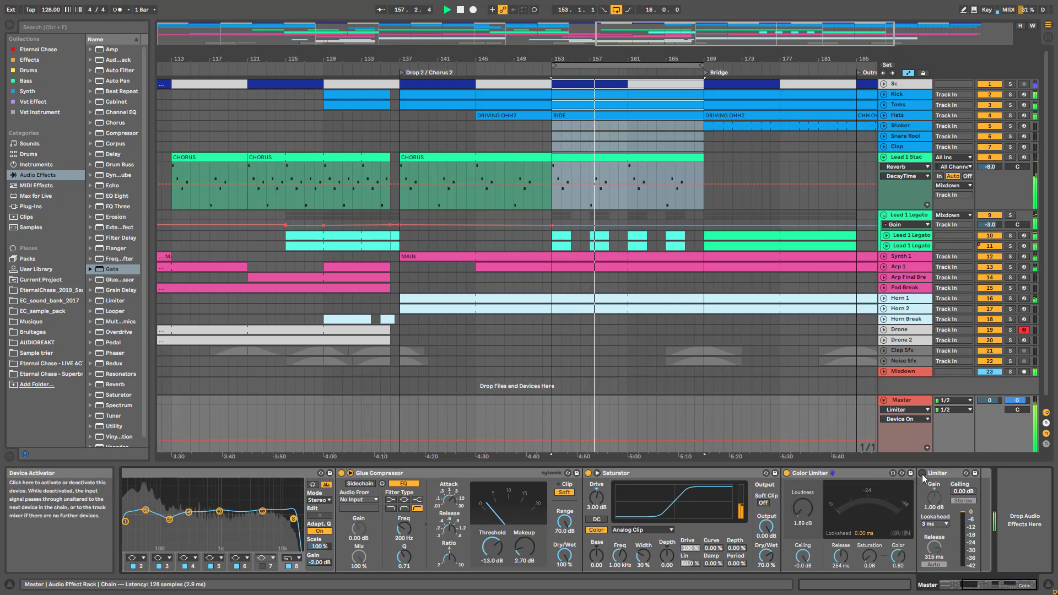
{"action": "left_click", "coordinate": [922, 474]}
- Return to the start of the Master chain and hide the devices inside the Audio Effect Rack
{"action": "left_click_drag", "start_coordinate": [990, 588], "coordinate": [955, 587]}
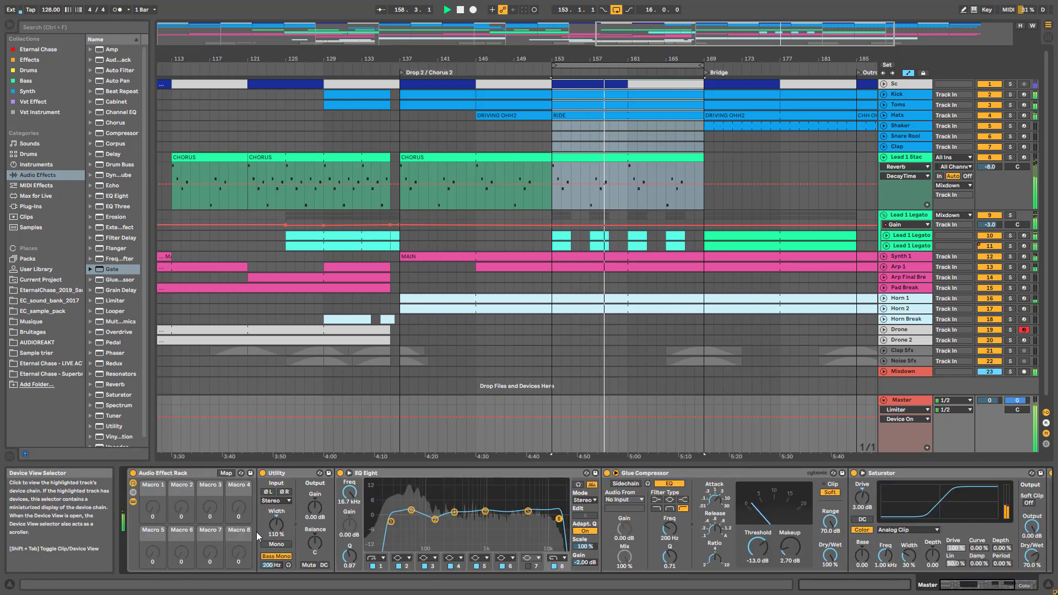
{"action": "left_click", "coordinate": [137, 499]}
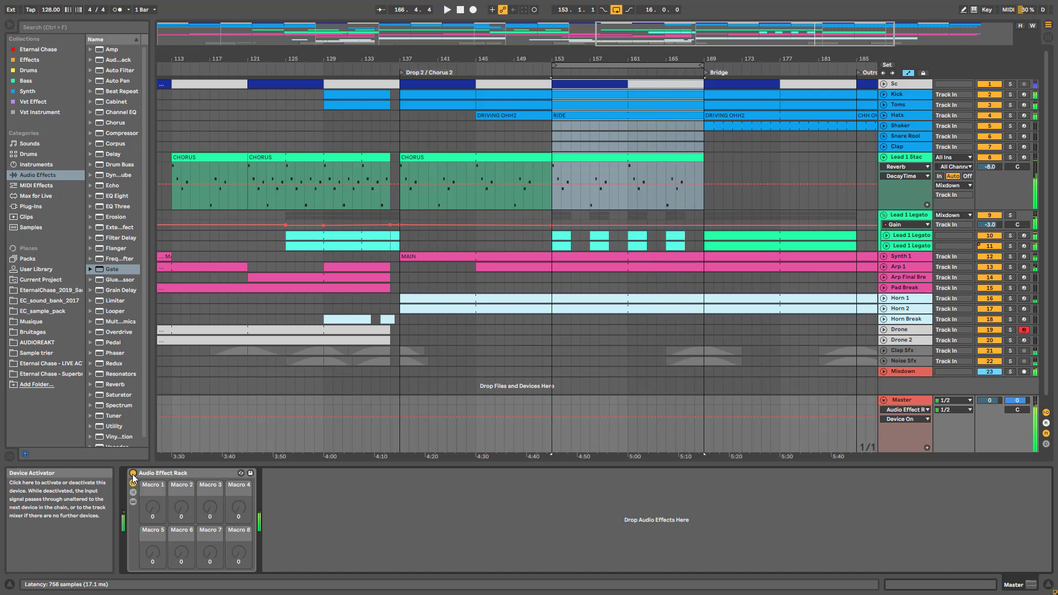
- Fold the Master and Lead 1 Stac tracks and zoom the arrangement out to show the whole song
{"action": "left_click", "coordinate": [883, 400]}
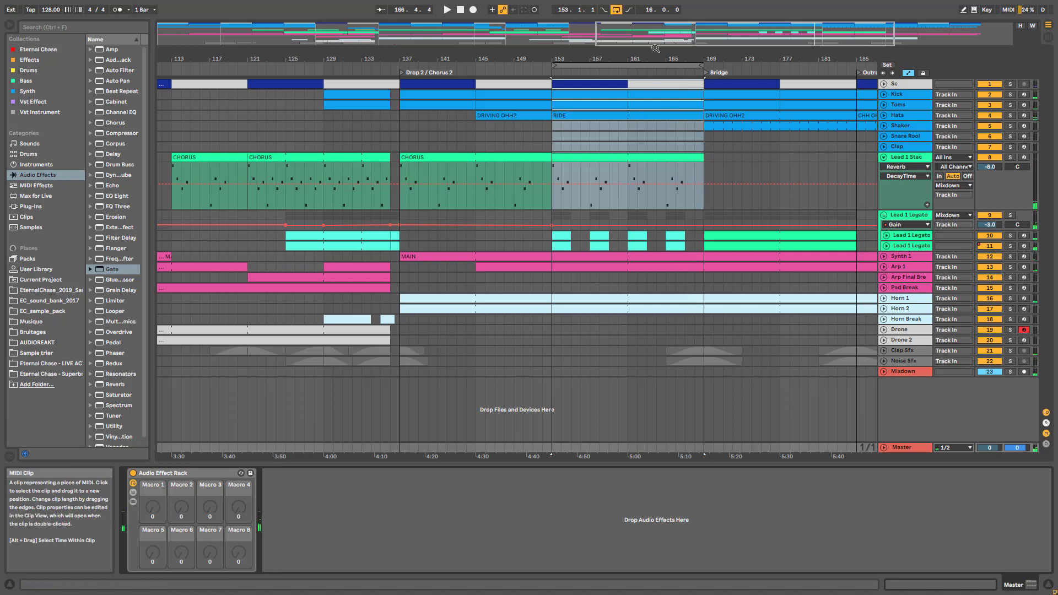
{"action": "double_click", "coordinate": [656, 47]}
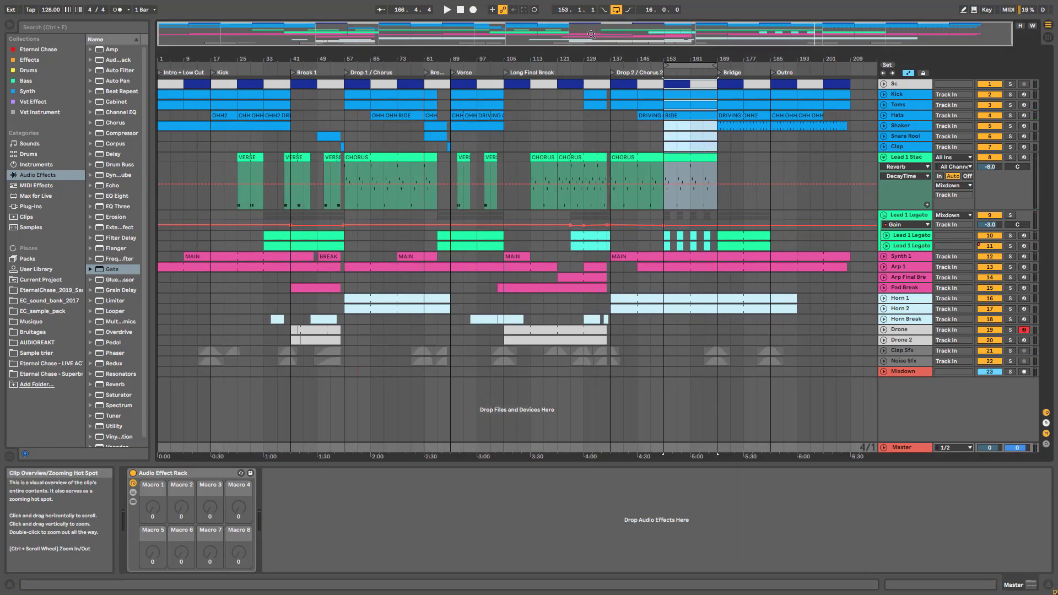
{"action": "left_click", "coordinate": [884, 157]}
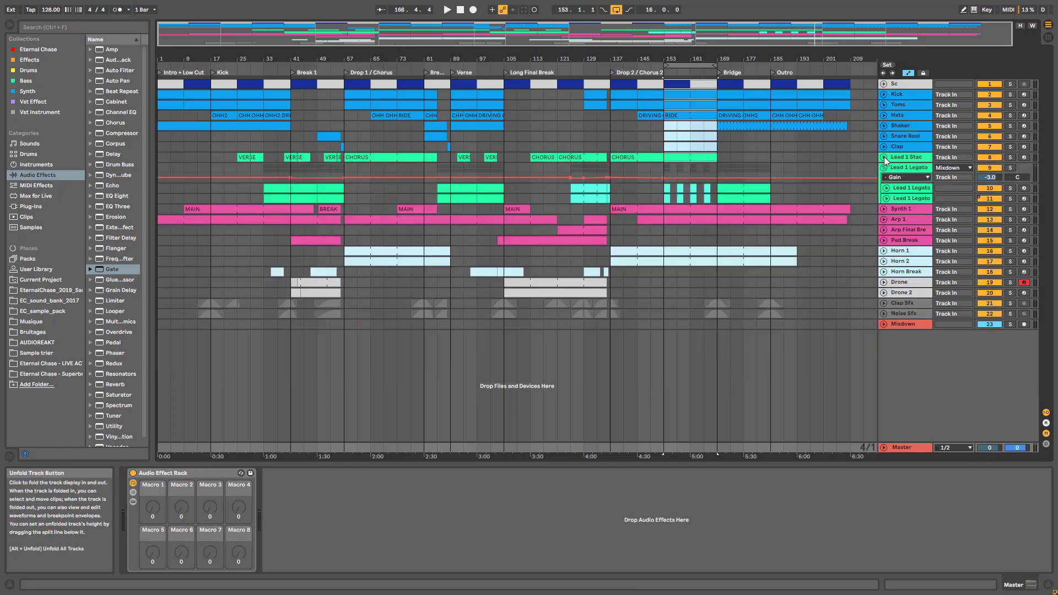